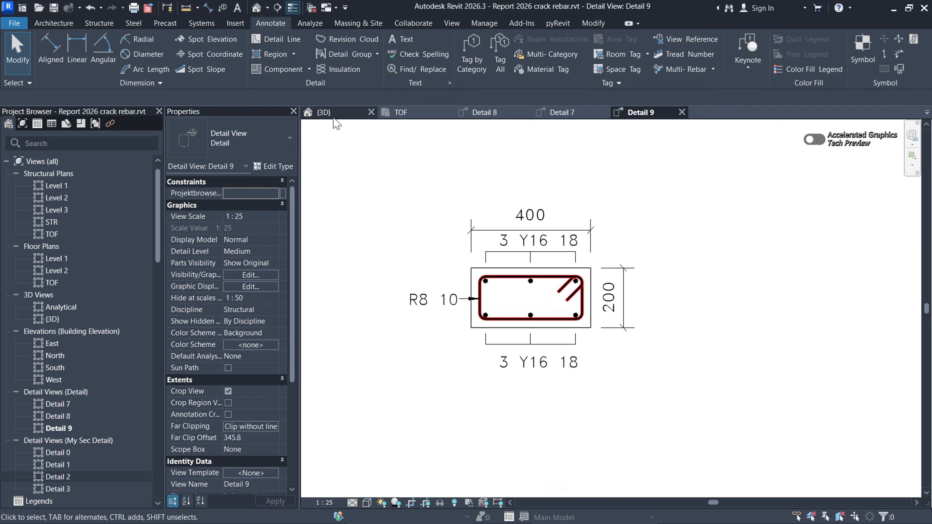
# Step: Examine the finished column reinforcement and the connecting beams in the 3D view
pyautogui.click(341, 113)
pyautogui.scroll(6, 554, 361)
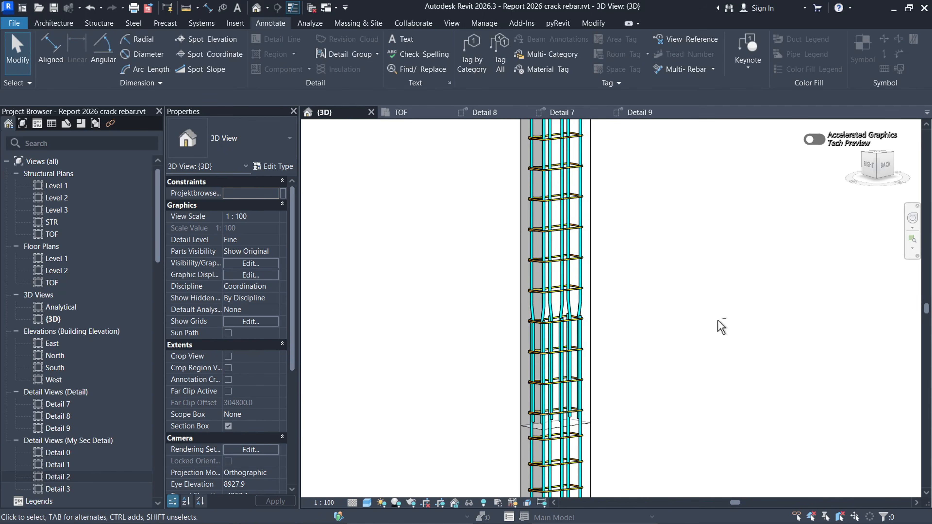
pyautogui.keyDown('shift'); pyautogui.moveTo(719, 325); pyautogui.dragTo(702, 330, button='middle'); pyautogui.keyUp('shift')
pyautogui.keyDown('shift'); pyautogui.moveTo(635, 333); pyautogui.dragTo(669, 163, button='middle'); pyautogui.keyUp('shift')
pyautogui.scroll(-3, 498, 393)
pyautogui.scroll(-5, 668, 163)
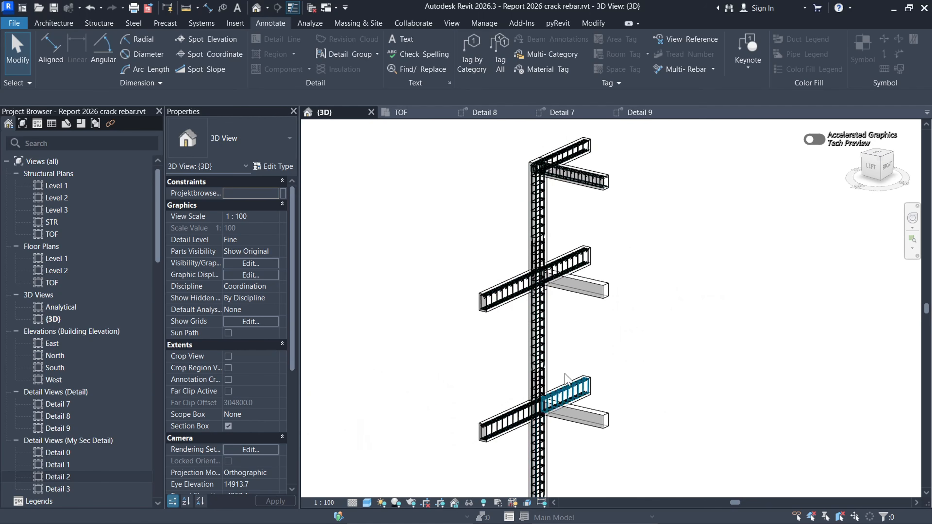
pyautogui.scroll(6, 513, 183)
# Step: Examine the column's rebar tags, stirrup ranges and dimensions from the upper floors to the footing in Detail 8
pyautogui.click(483, 112)
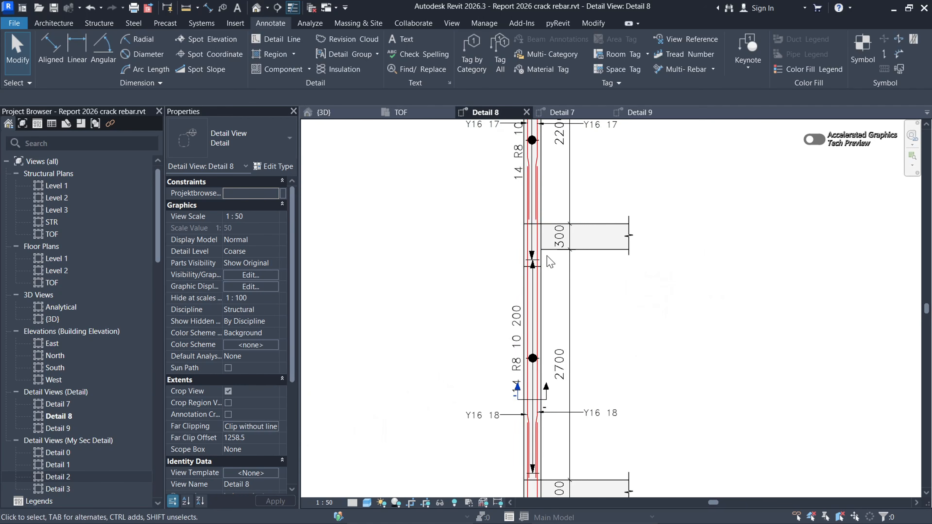
pyautogui.scroll(2, 533, 249)
pyautogui.scroll(-2, 533, 250)
pyautogui.scroll(4, 533, 249)
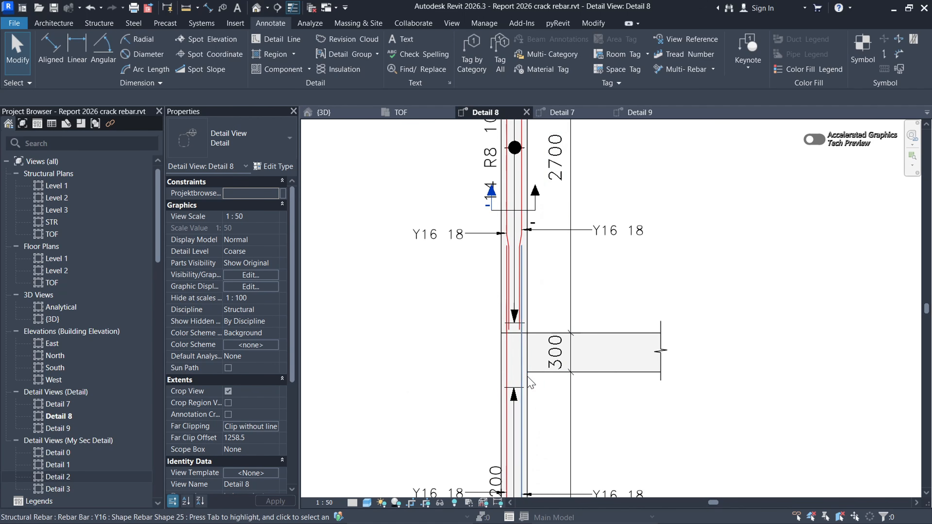
pyautogui.scroll(-3, 549, 392)
pyautogui.scroll(2, 549, 391)
pyautogui.scroll(-4, 543, 403)
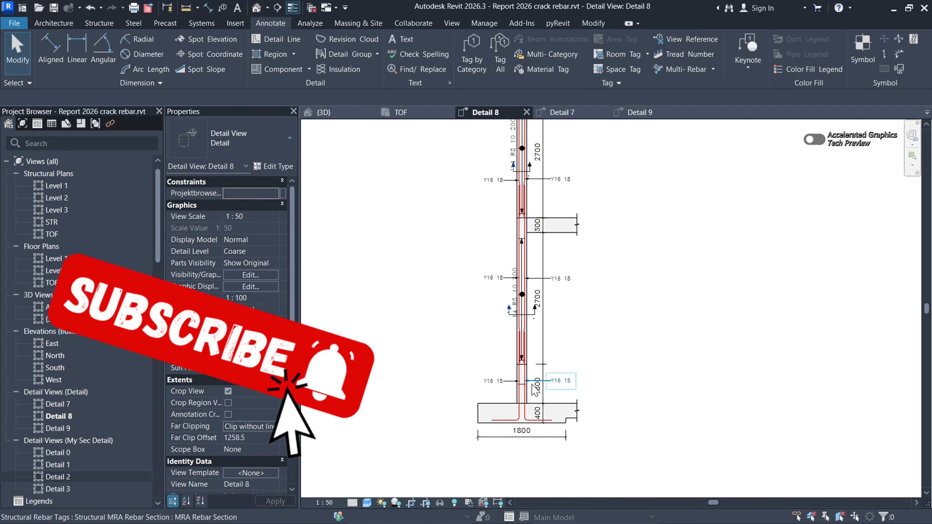
pyautogui.scroll(3, 769, 302)
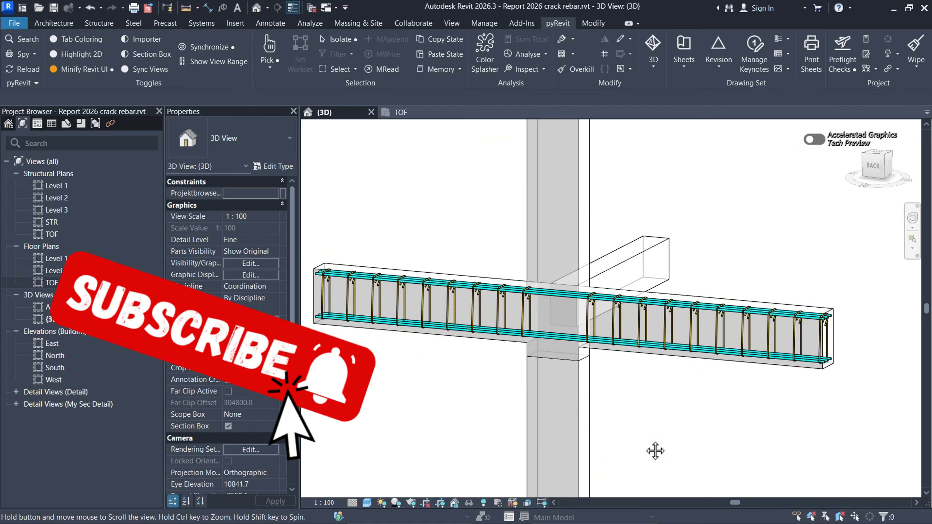
# Step: Examine the unreinforced column, its floor beams and its footing in the 3D model
pyautogui.moveTo(655, 447); pyautogui.dragTo(599, 254, button='middle')
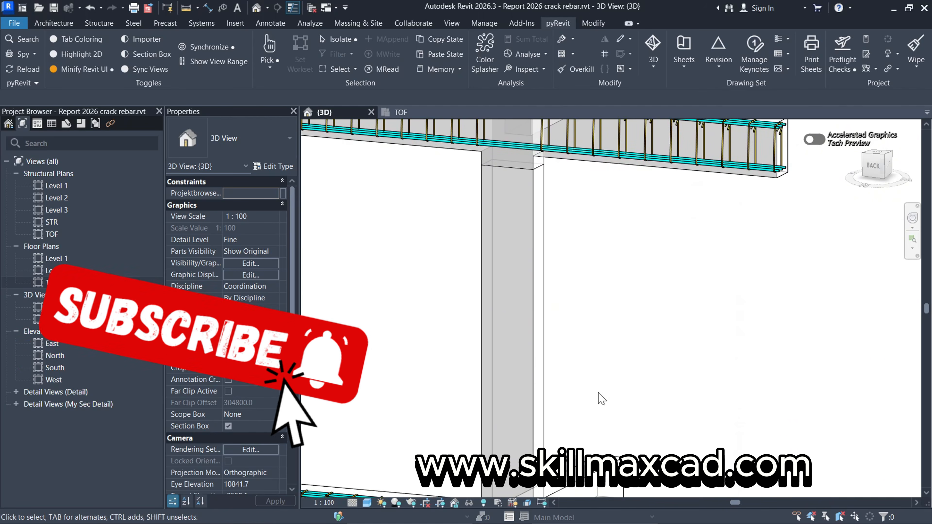
pyautogui.moveTo(603, 132); pyautogui.dragTo(596, 222, button='middle')
pyautogui.scroll(-5, 596, 223)
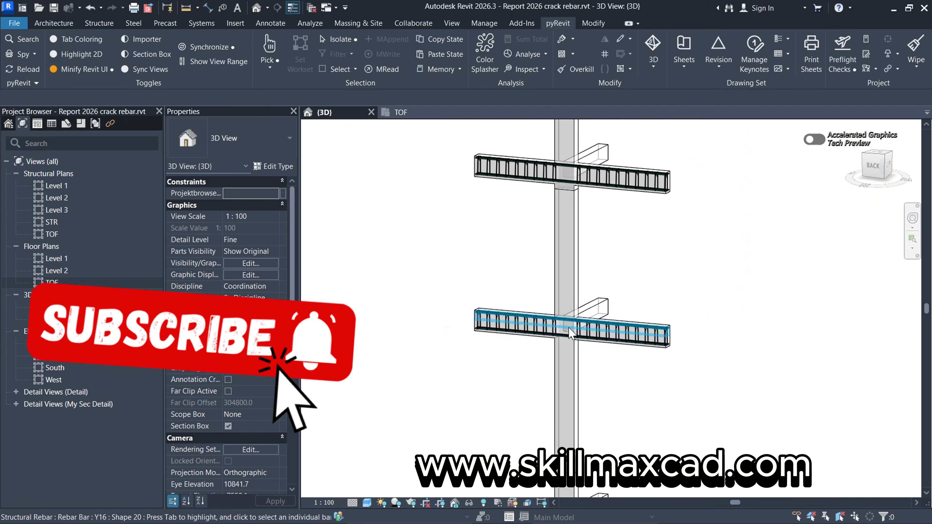
pyautogui.scroll(3, 572, 222)
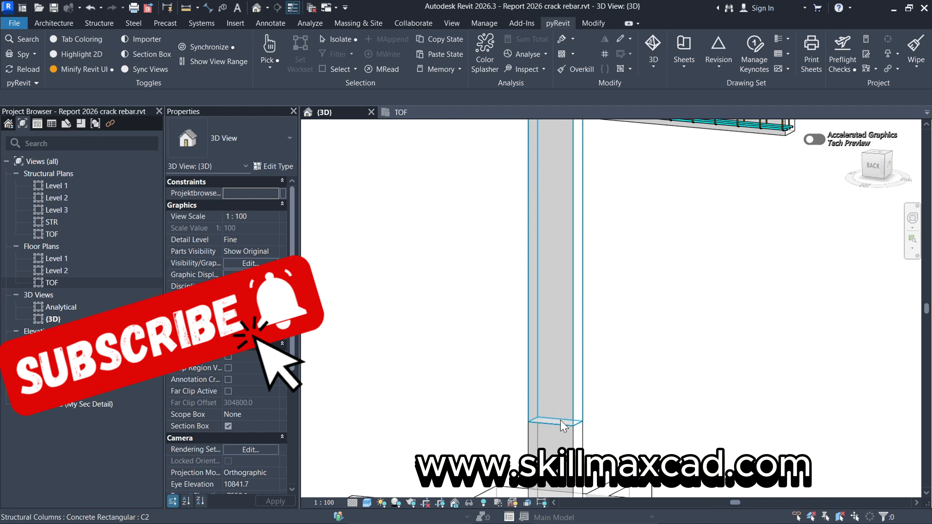
pyautogui.scroll(-4, 563, 414)
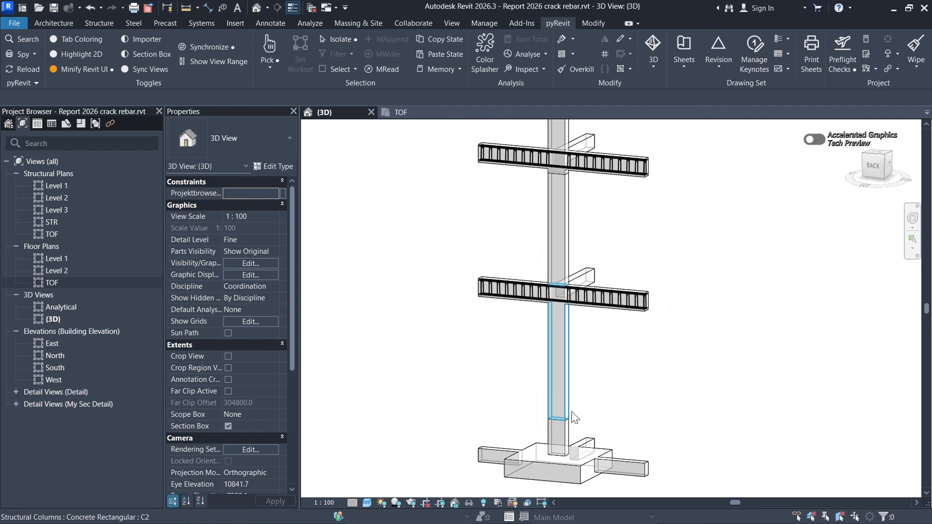
pyautogui.scroll(3, 563, 457)
pyautogui.scroll(-2, 499, 305)
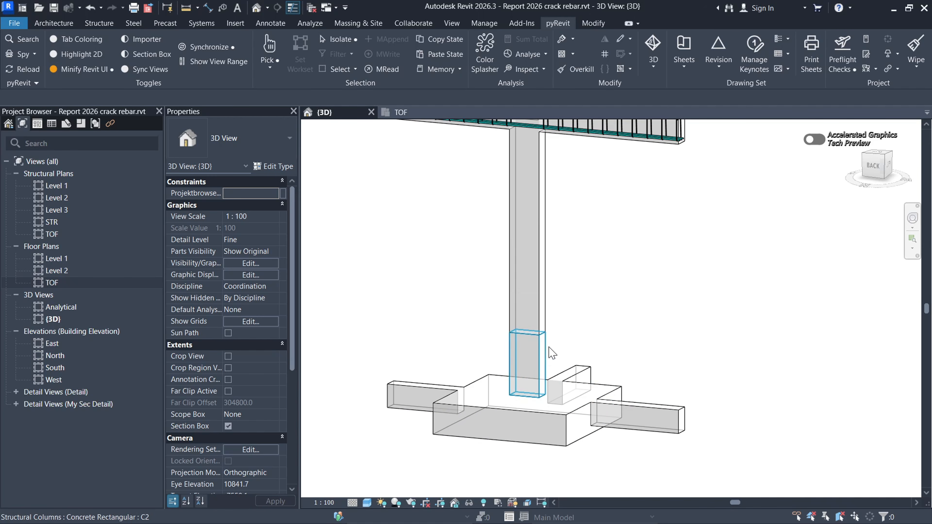
# Step: Select the lowest C2 column and its BASE 2 pad foundation in 3D, and locate them in the TOF floor plan
pyautogui.click(546, 355)
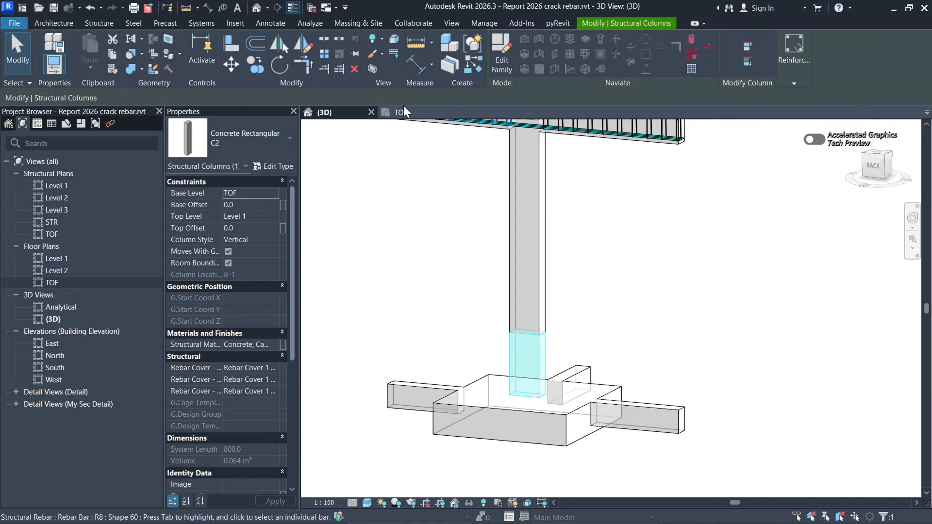
pyautogui.click(401, 113)
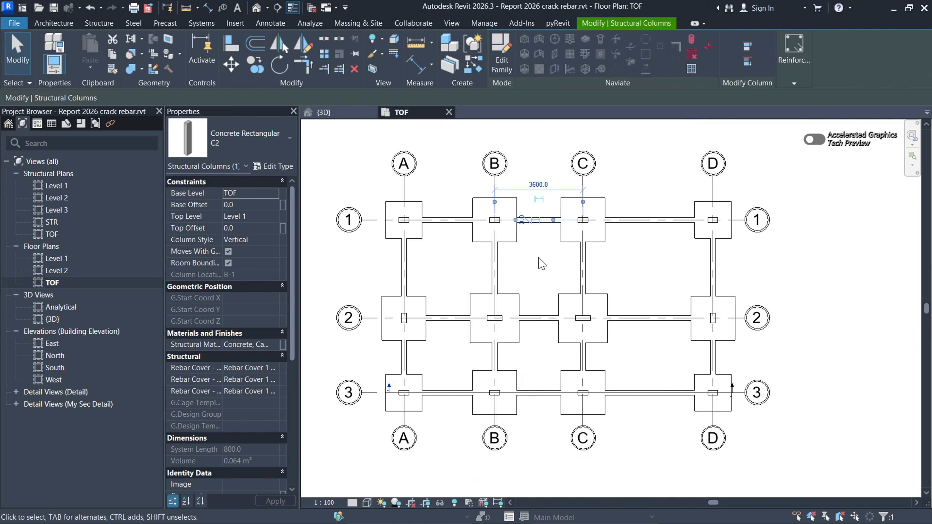
pyautogui.click(323, 112)
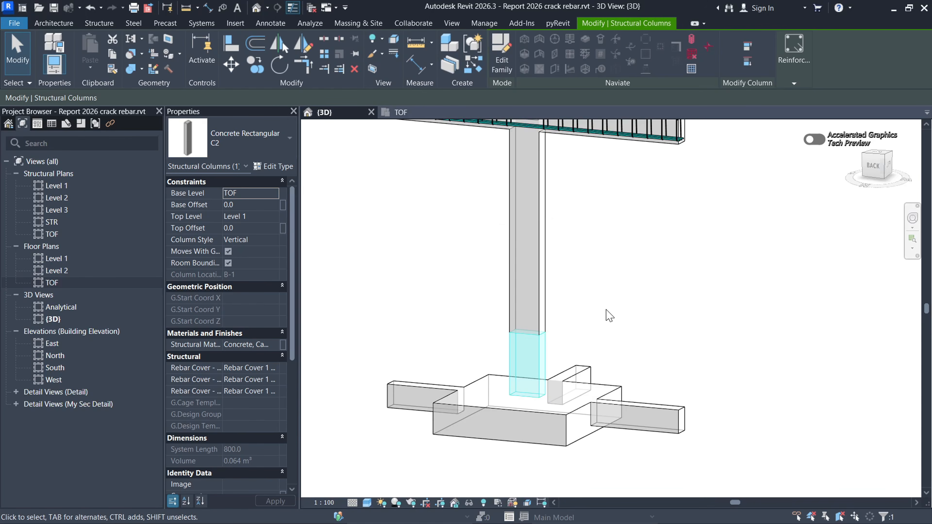
pyautogui.click(609, 316)
pyautogui.click(570, 439)
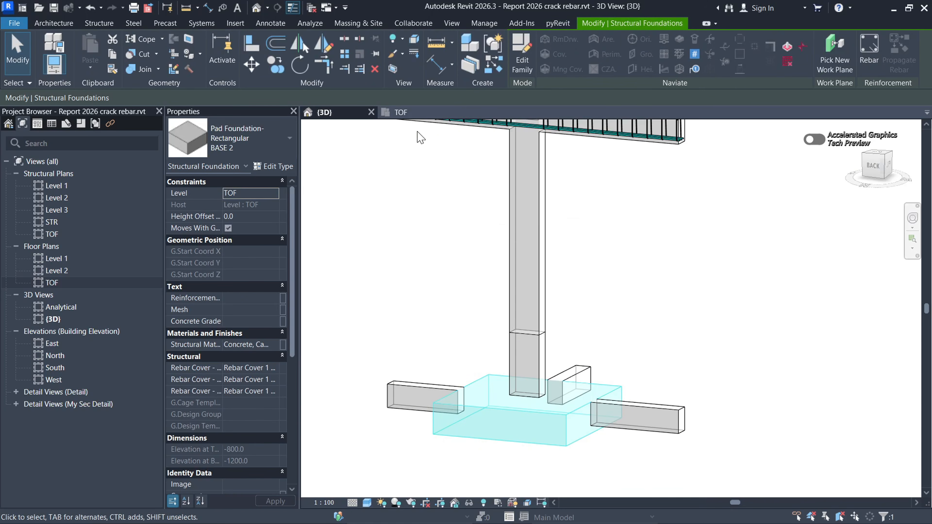
pyautogui.click(401, 112)
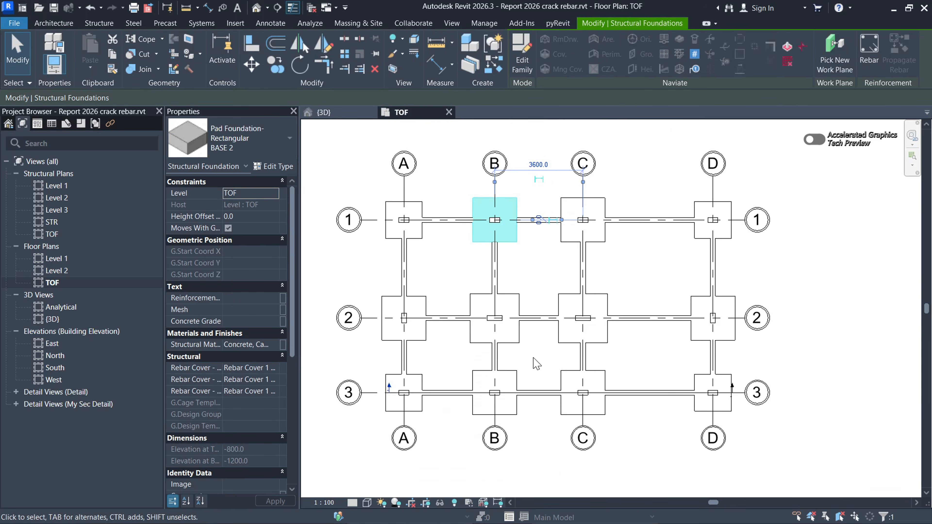
pyautogui.scroll(3, 504, 224)
pyautogui.scroll(2, 504, 224)
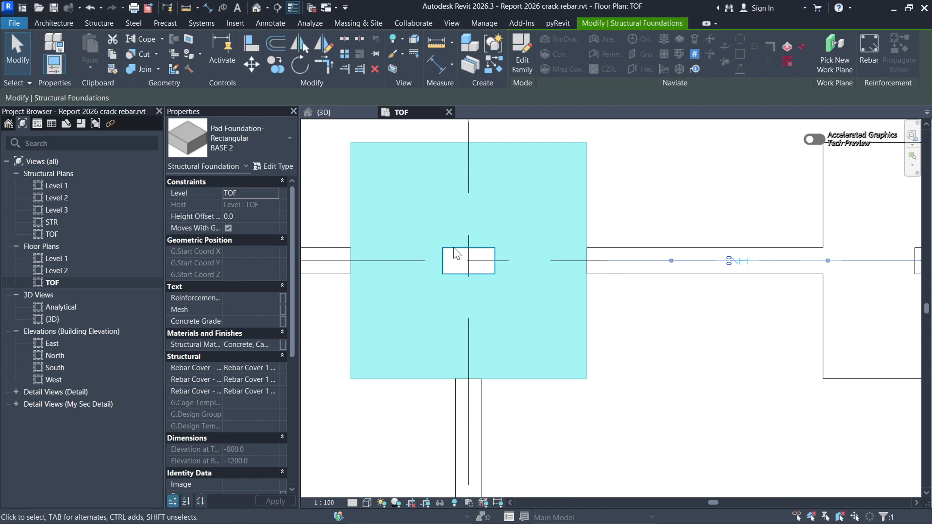
pyautogui.click(697, 377)
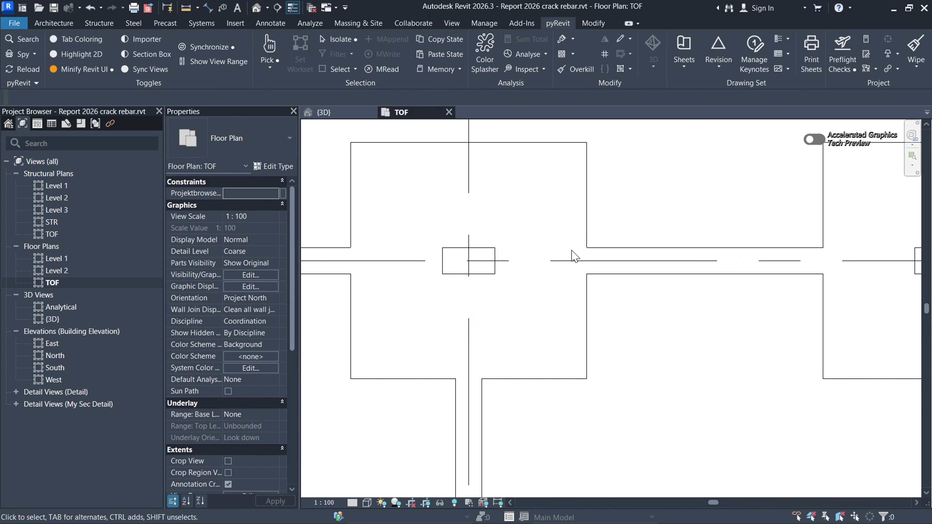
# Step: Draw a section of type Detail along grid 1 across the footing at grid B, looking away from grid 2
pyautogui.scroll(-2, 513, 281)
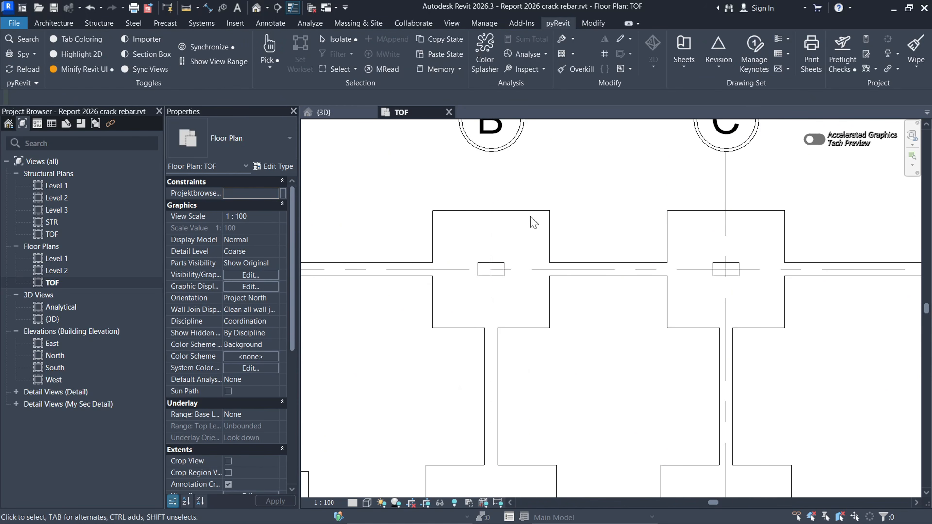
pyautogui.click(452, 23)
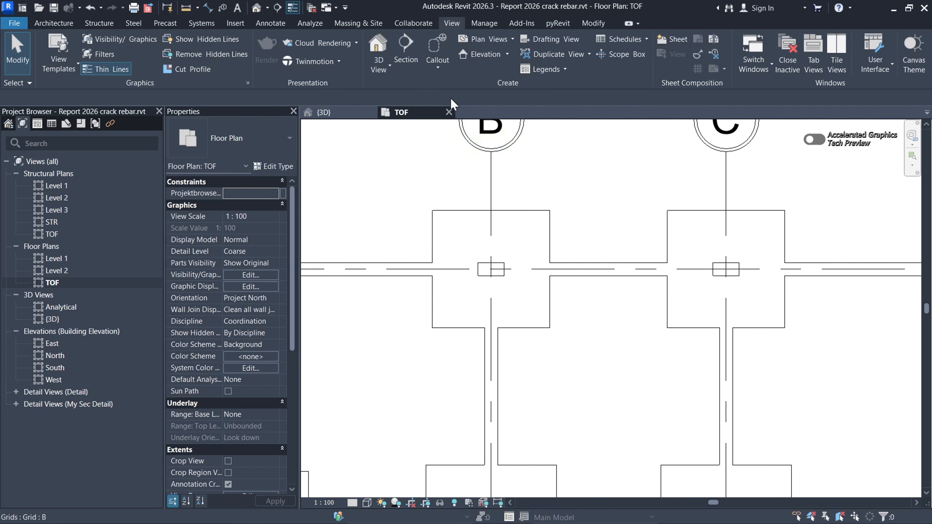
pyautogui.click(405, 43)
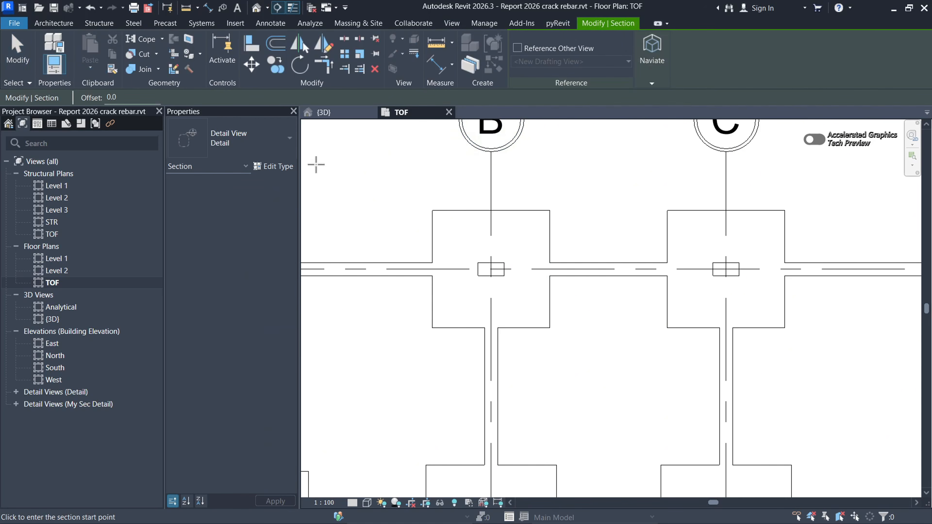
pyautogui.click(283, 145)
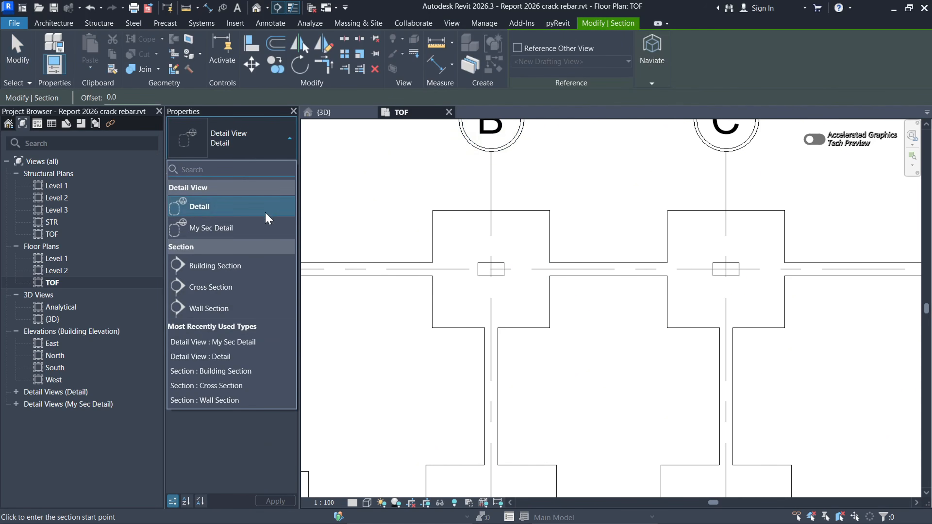
pyautogui.click(199, 210)
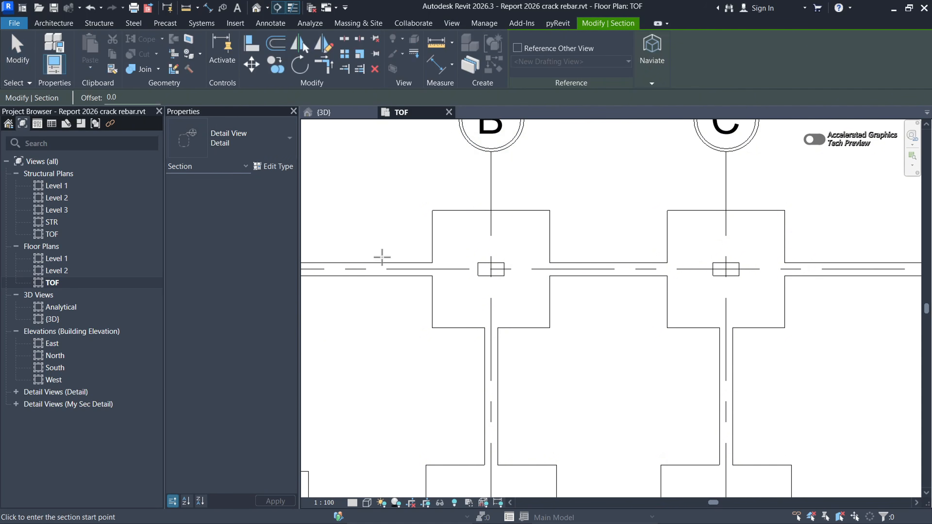
pyautogui.scroll(-2, 462, 289)
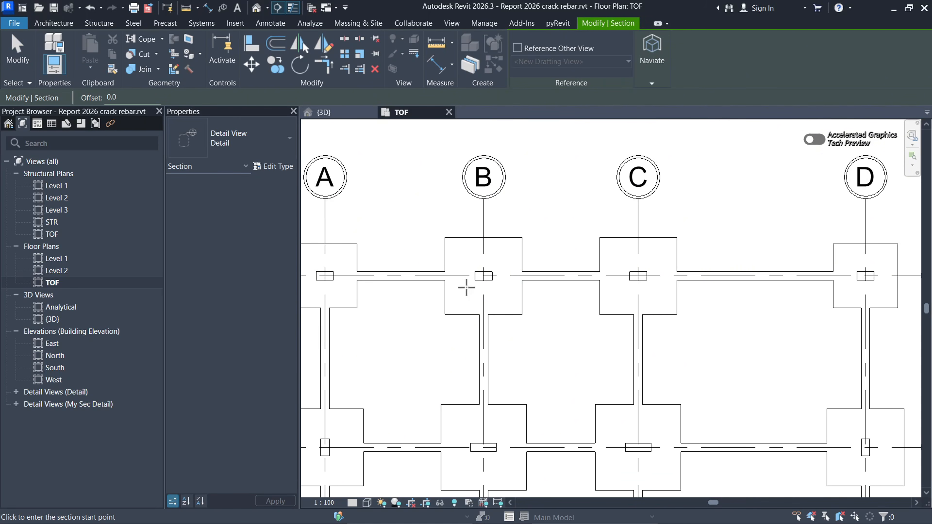
pyautogui.click(429, 275)
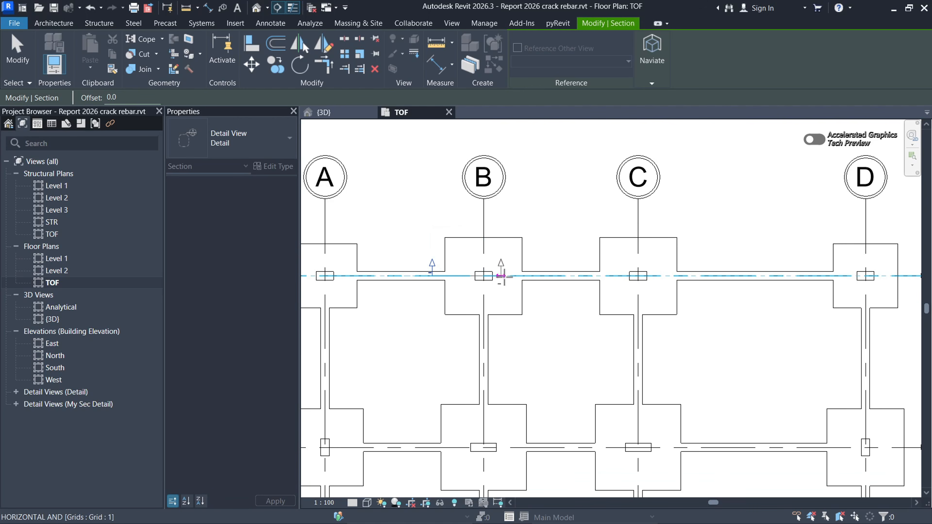
pyautogui.click(539, 276)
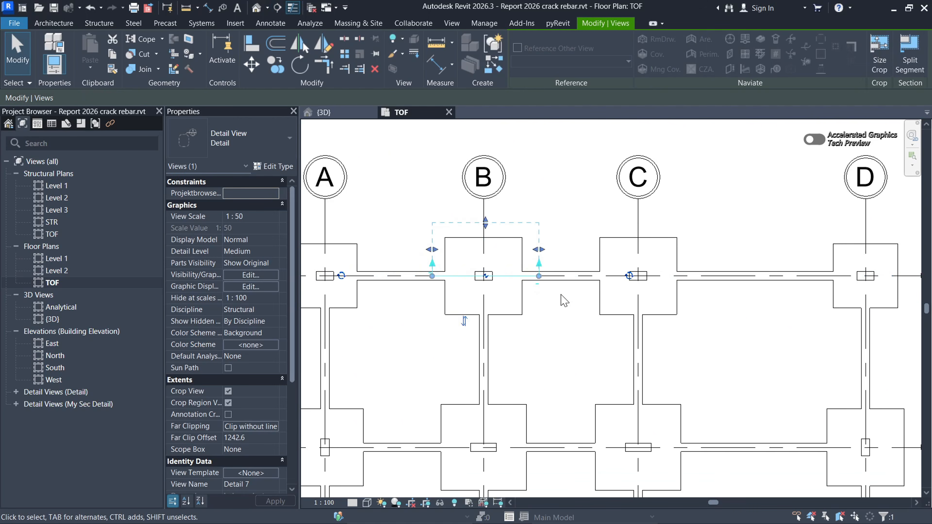
# Step: Draw a second Detail section along grid B across the same footing, looking toward grid C
pyautogui.press('Return')
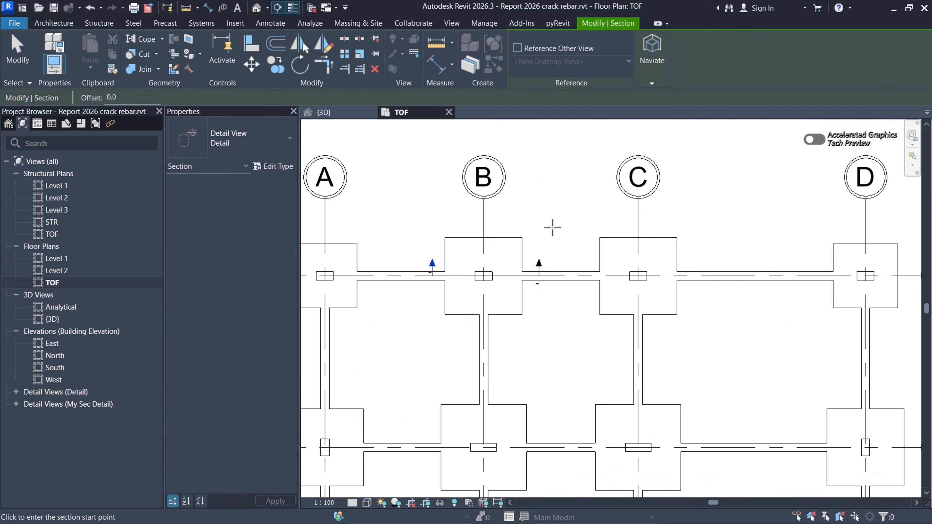
pyautogui.click(486, 225)
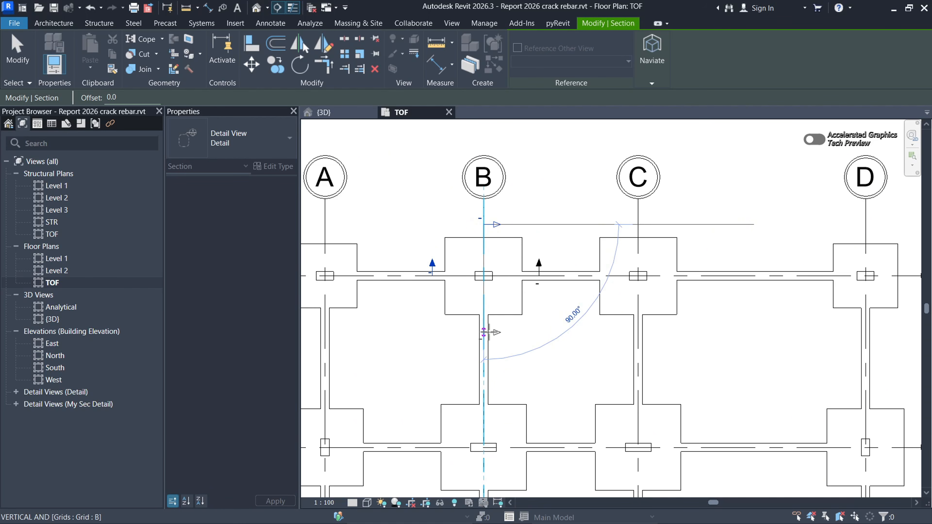
pyautogui.click(484, 332)
pyautogui.press('Escape')
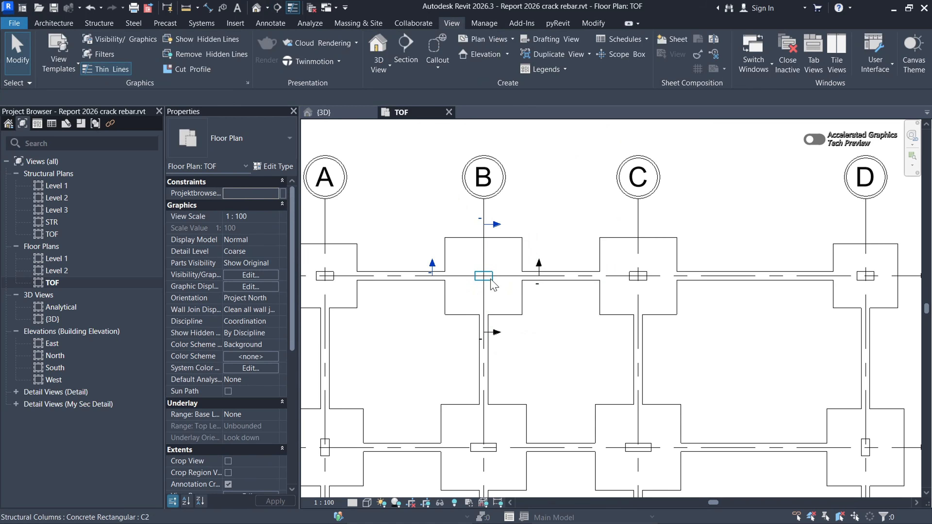
# Step: Collapse the Annotation Symbols families, expand the Detail-type views, and open the view of the section along grid B
pyautogui.scroll(4, 494, 286)
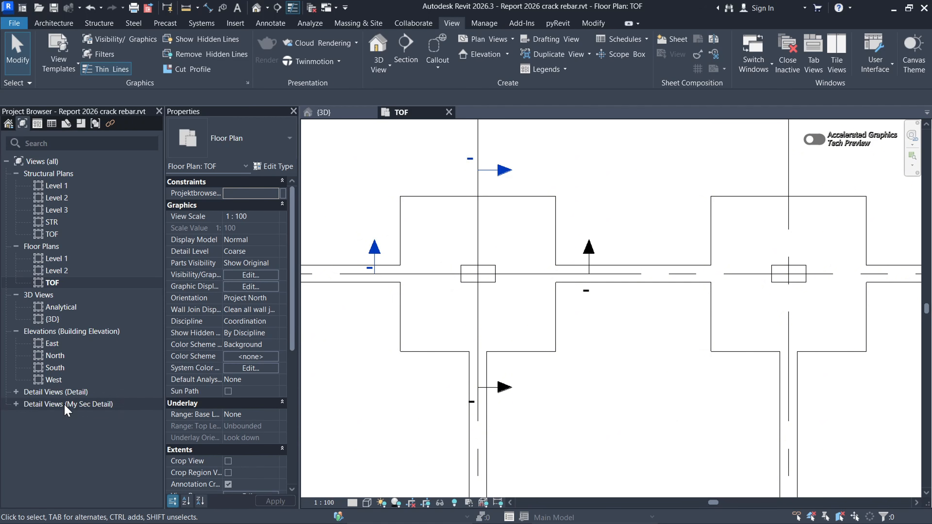
pyautogui.click(13, 123)
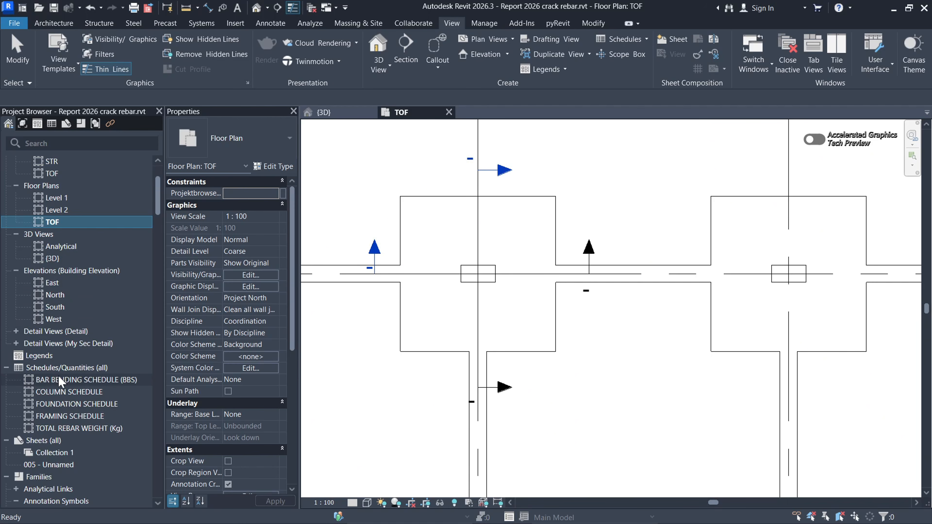
pyautogui.scroll(-3, 60, 382)
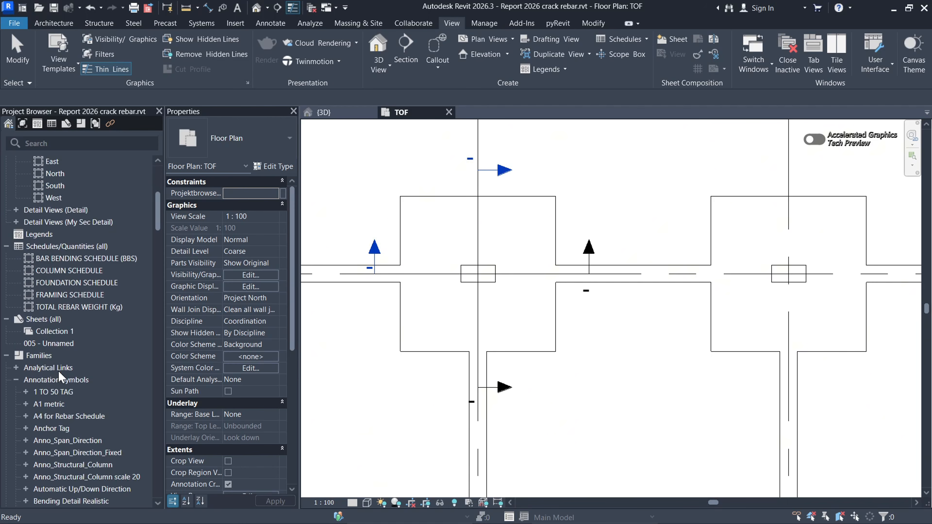
pyautogui.click(17, 380)
pyautogui.scroll(5, 16, 382)
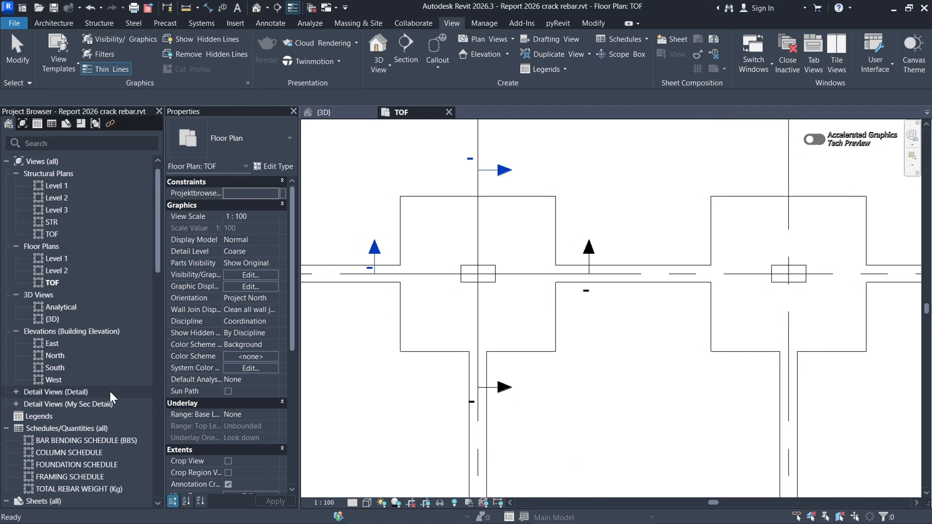
pyautogui.click(16, 391)
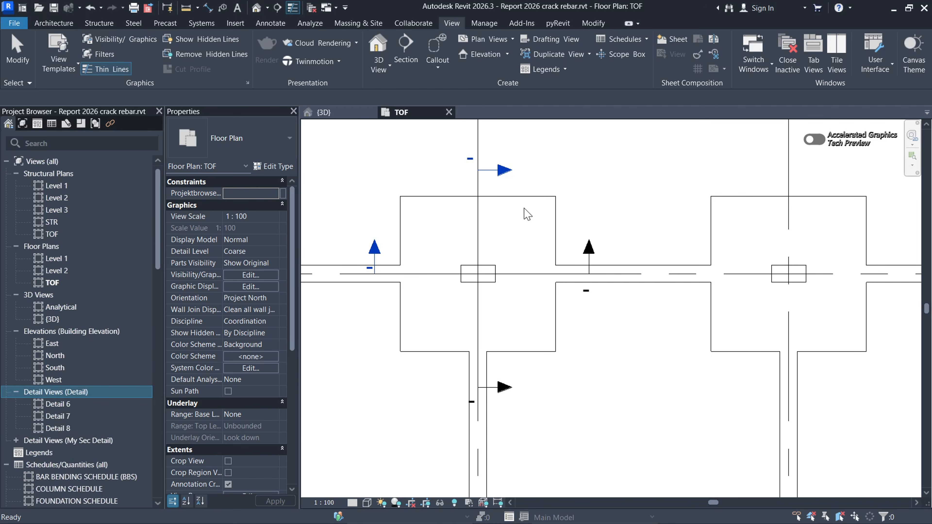
pyautogui.doubleClick(504, 171)
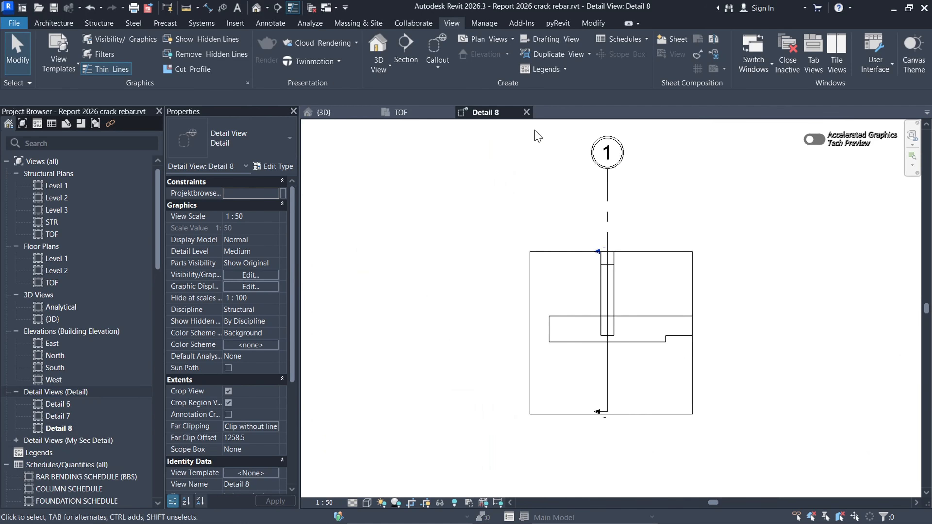
# Step: Return to the TOF floor plan and open the view of the Detail section running along grid 1
pyautogui.click(410, 113)
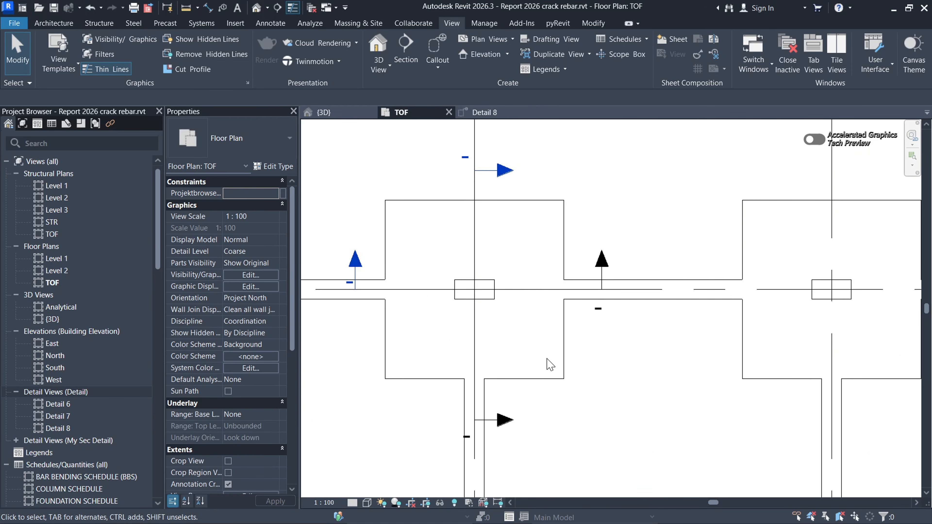
pyautogui.doubleClick(352, 262)
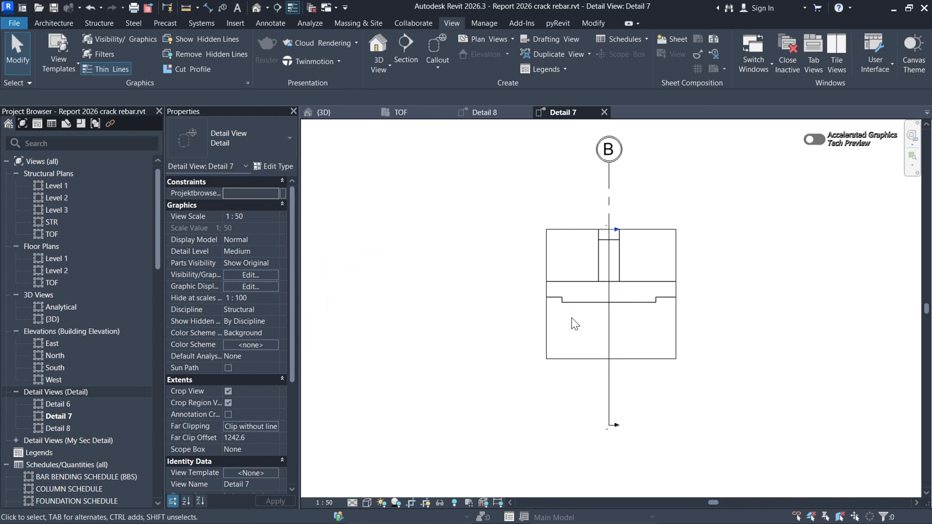
pyautogui.scroll(-4, 572, 318)
pyautogui.scroll(5, 576, 292)
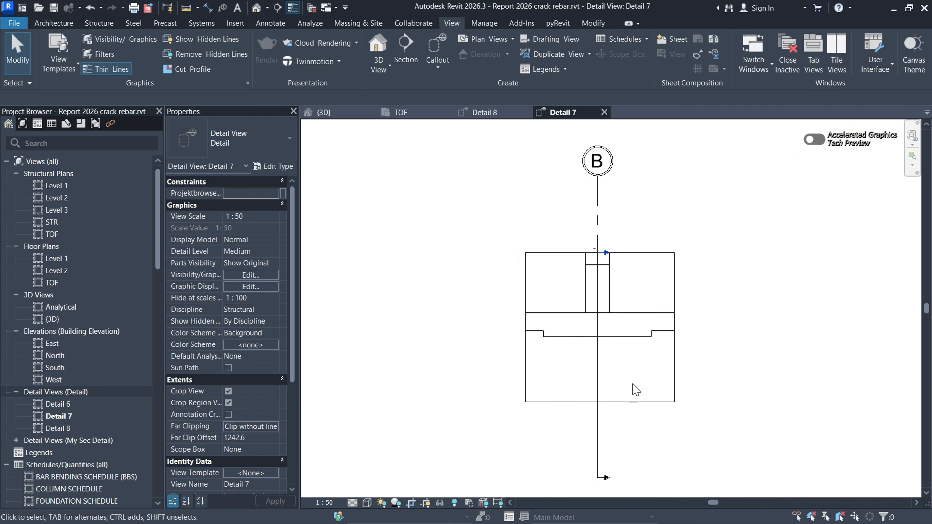
# Step: Extend the crop region of Detail 7 upward to include the column's full height above the uppermost beam
pyautogui.click(650, 403)
pyautogui.scroll(-5, 565, 410)
pyautogui.scroll(8, 572, 363)
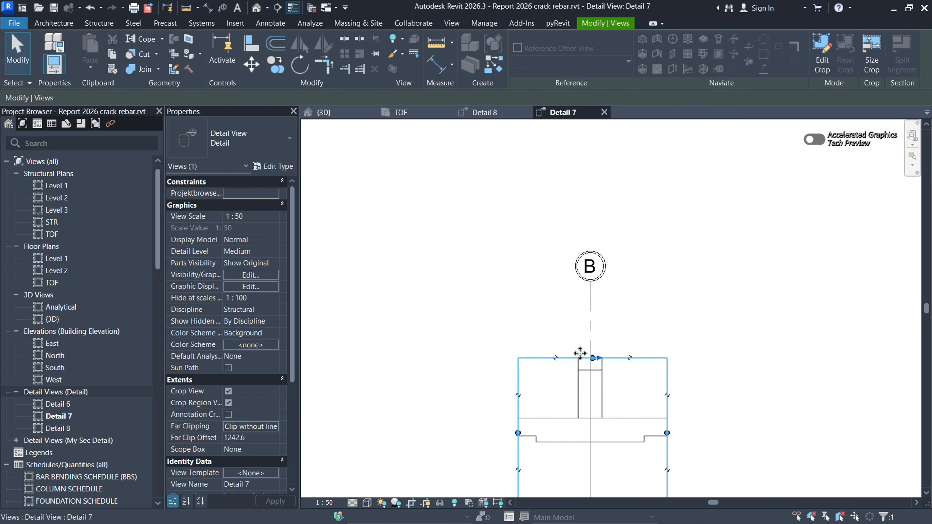
pyautogui.scroll(-5, 553, 202)
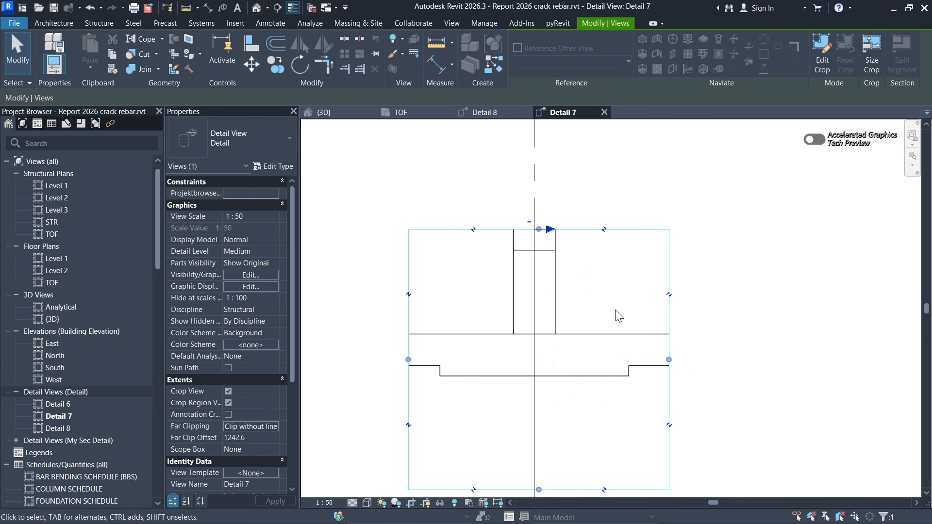
pyautogui.press('Up')
pyautogui.press('Up')
pyautogui.press('Up')
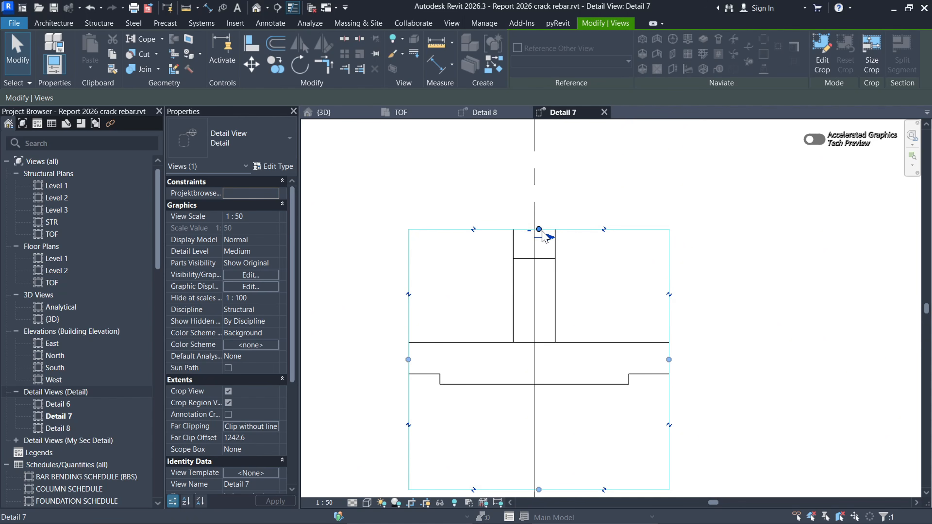
pyautogui.moveTo(539, 230); pyautogui.dragTo(539, 146)
pyautogui.scroll(-9, 561, 410)
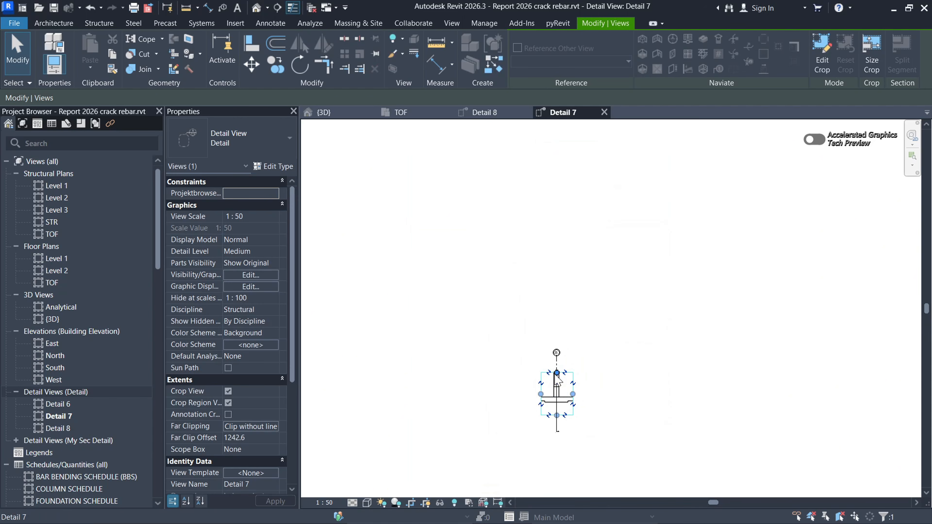
pyautogui.moveTo(558, 374); pyautogui.dragTo(560, 231)
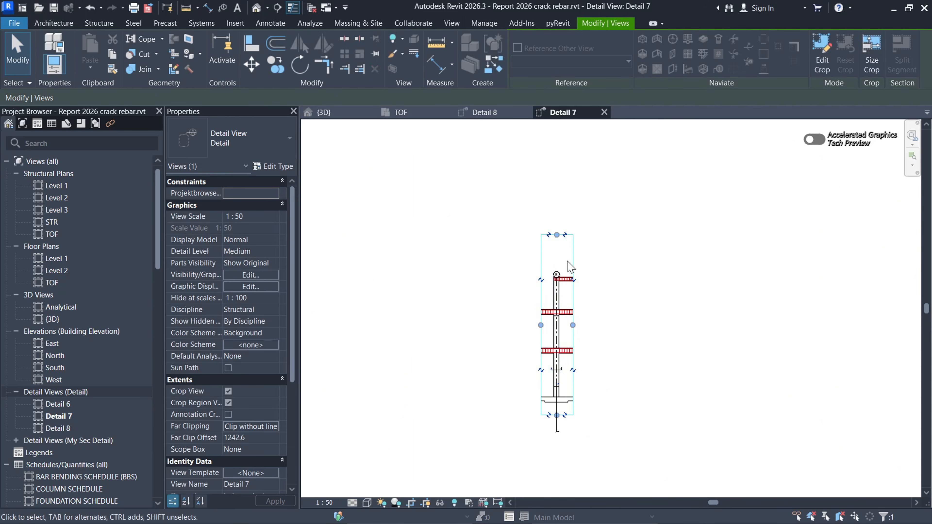
pyautogui.click(634, 306)
pyautogui.scroll(3, 554, 408)
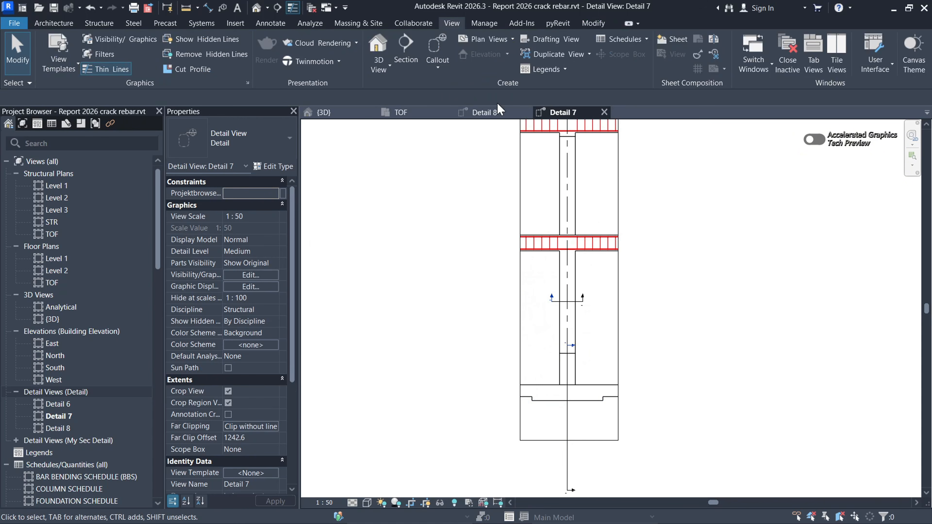
# Step: In Detail 8, extend the crop region upward to include the full column height and its uppermost beam
pyautogui.click(488, 111)
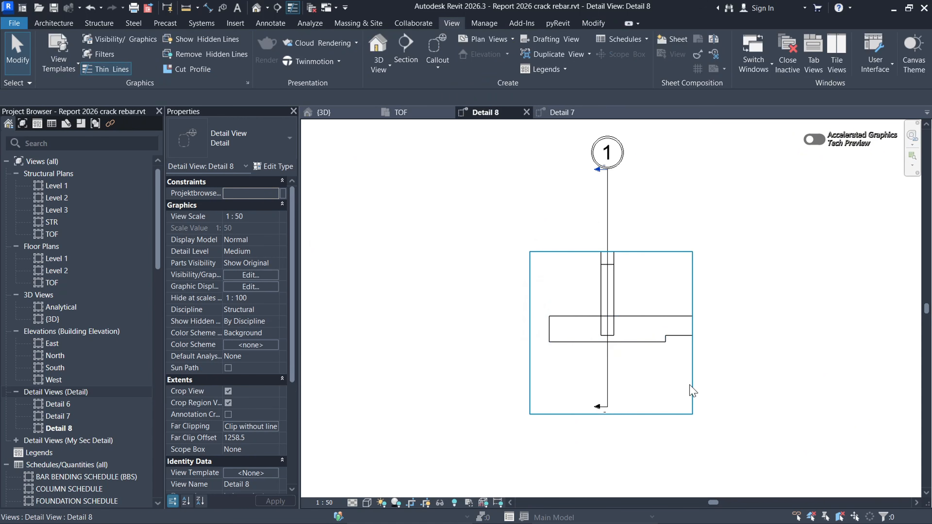
pyautogui.click(692, 391)
pyautogui.scroll(-3, 595, 422)
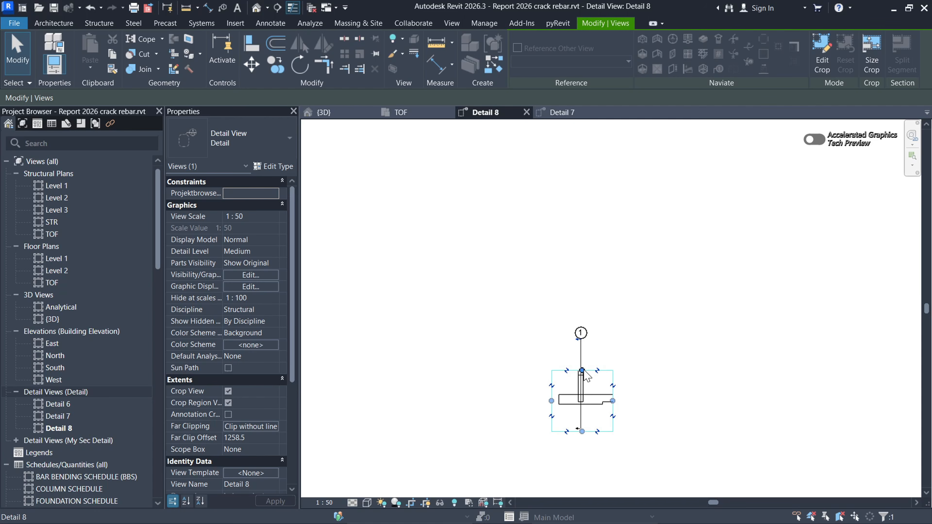
pyautogui.moveTo(582, 370); pyautogui.dragTo(579, 224)
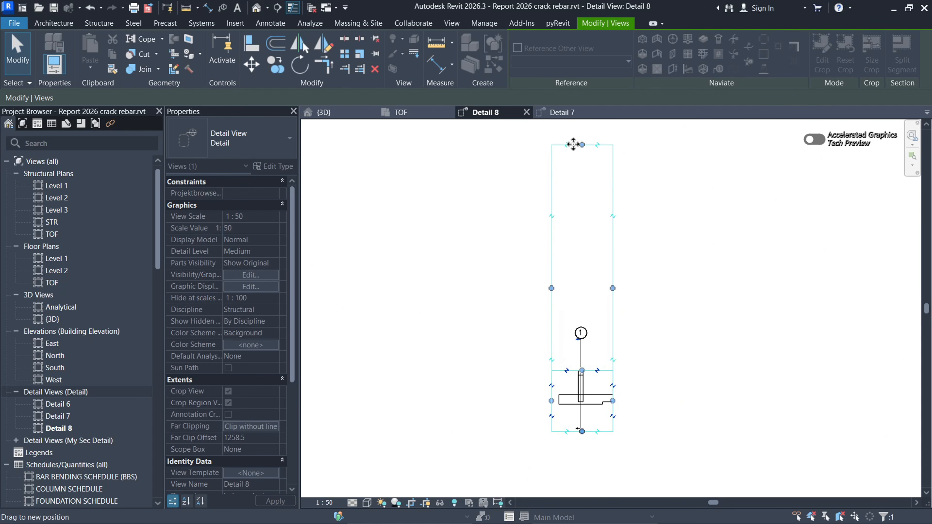
pyautogui.moveTo(572, 144); pyautogui.dragTo(572, 143)
pyautogui.click(660, 327)
pyautogui.scroll(3, 618, 395)
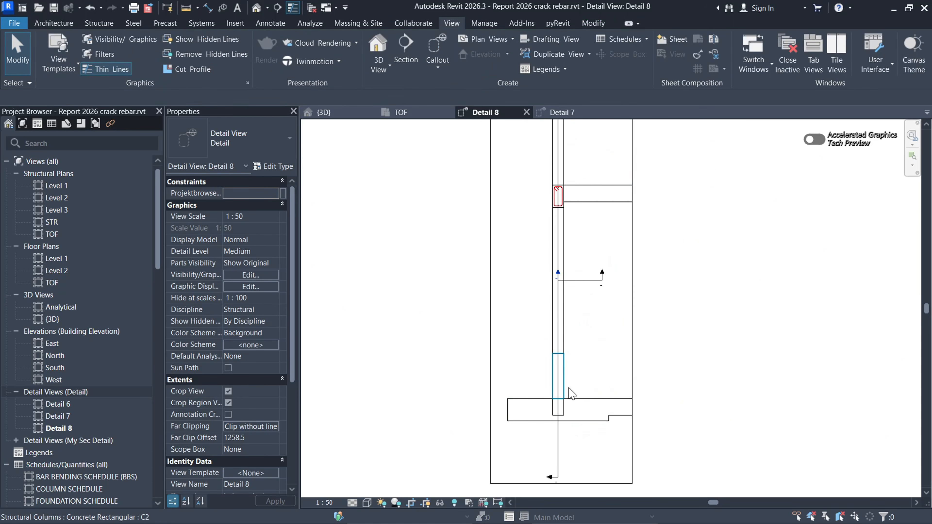
# Step: Delete the old Detail 6 section crossing the lowest part of the column, together with its view
pyautogui.scroll(4, 565, 374)
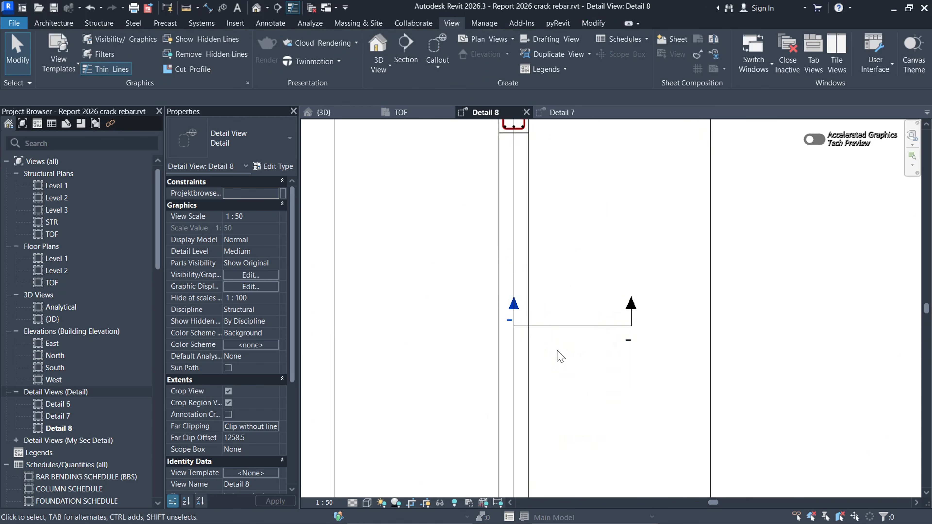
pyautogui.click(579, 354)
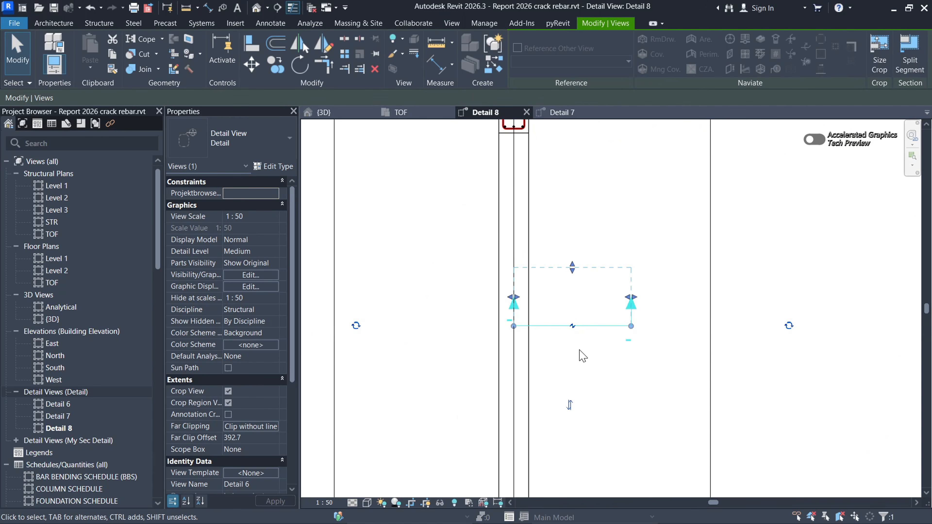
pyautogui.press('Delete')
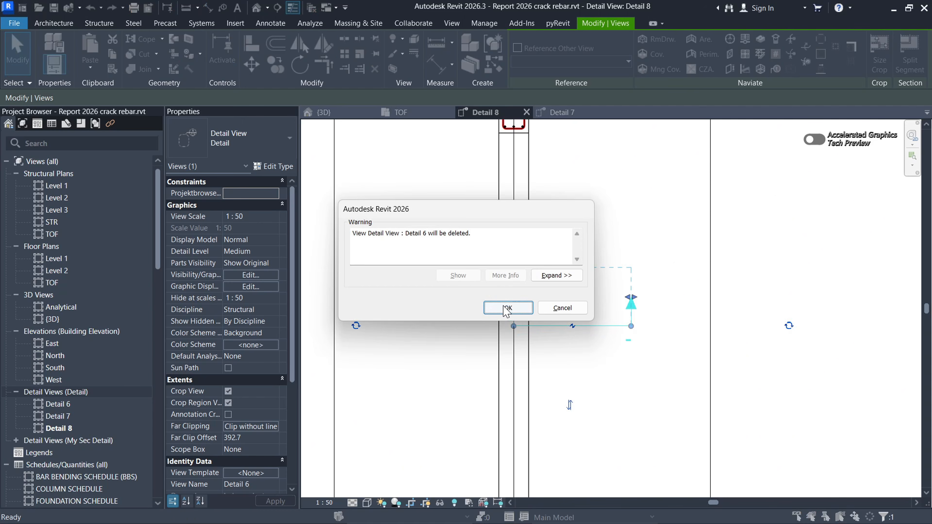
pyautogui.click(508, 309)
# Step: In Detail 7, draw a horizontal Detail section across the column between the footing and the lowest beam, looking upward
pyautogui.scroll(-3, 583, 349)
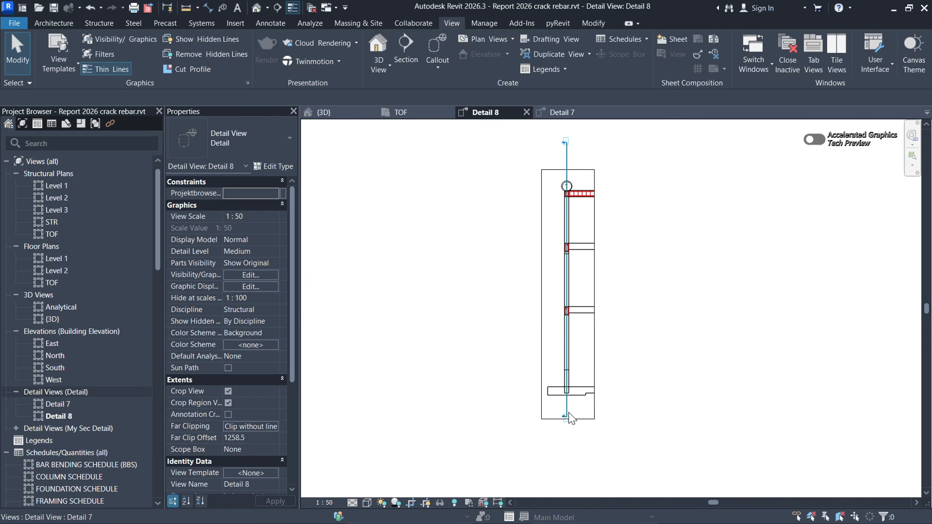
pyautogui.scroll(4, 571, 418)
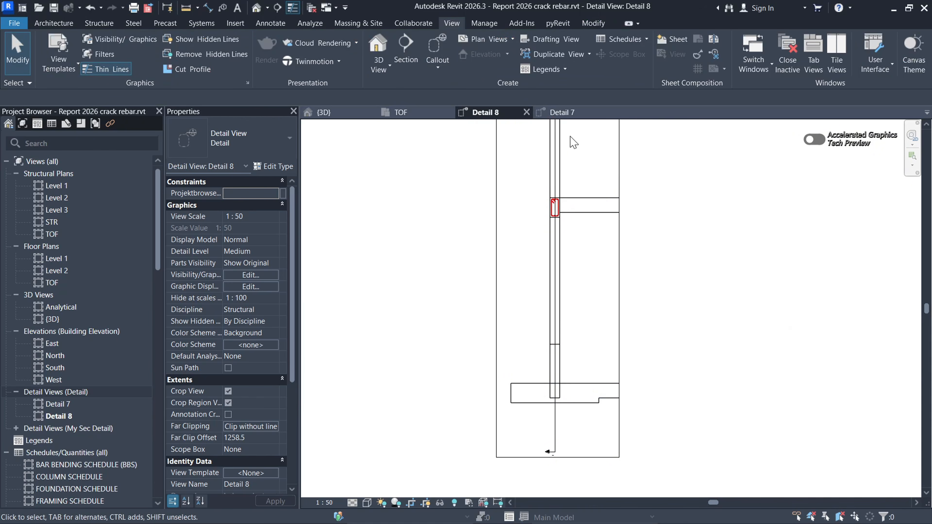
pyautogui.click(563, 112)
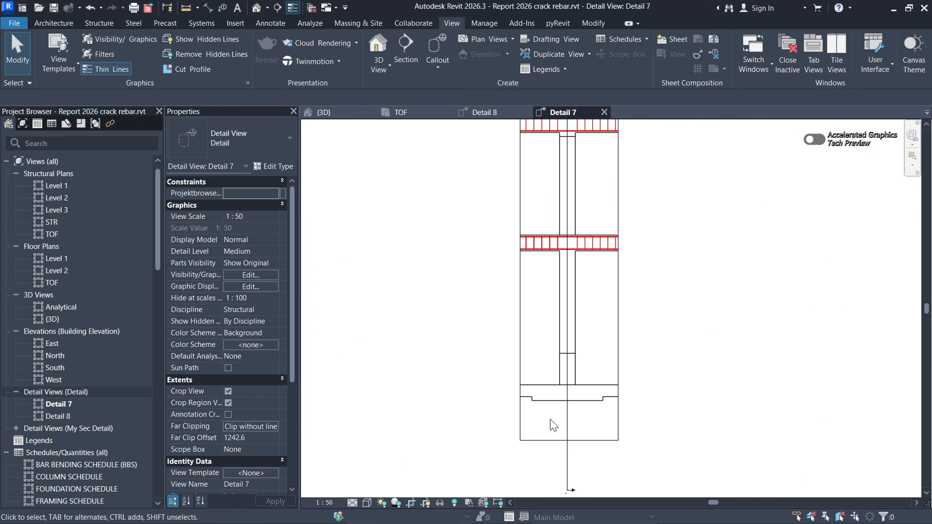
pyautogui.scroll(-3, 554, 425)
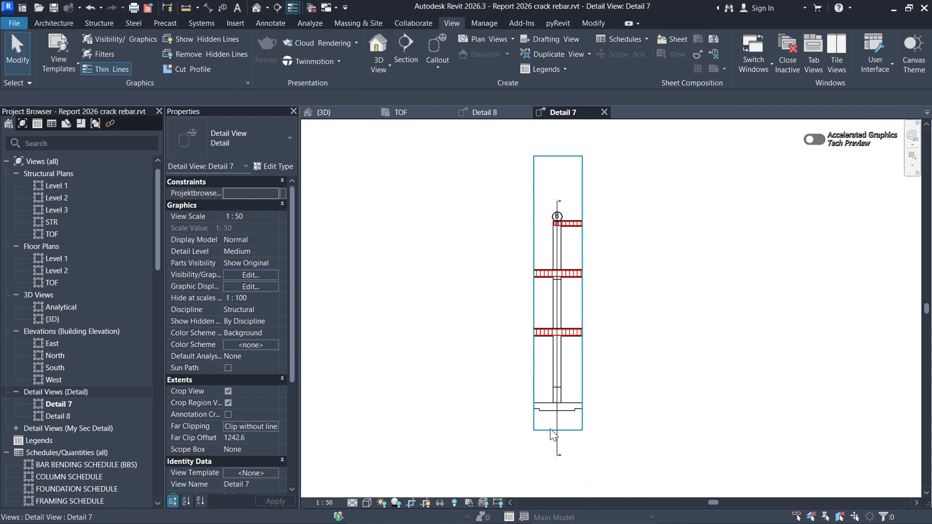
pyautogui.scroll(5, 554, 422)
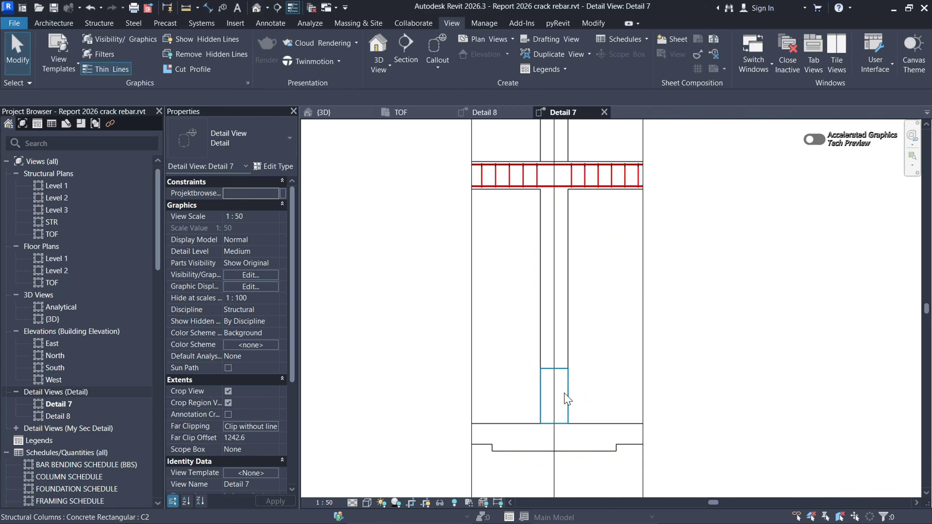
pyautogui.scroll(-2, 531, 388)
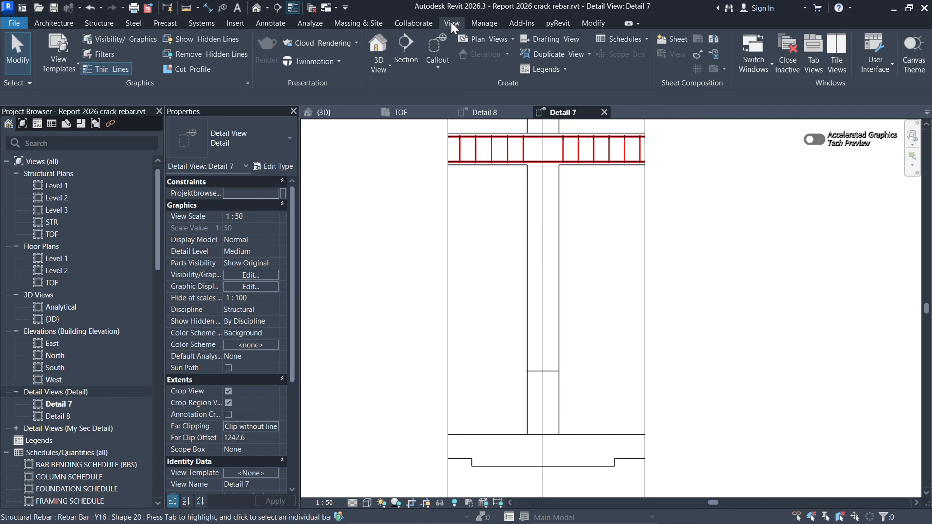
pyautogui.click(405, 47)
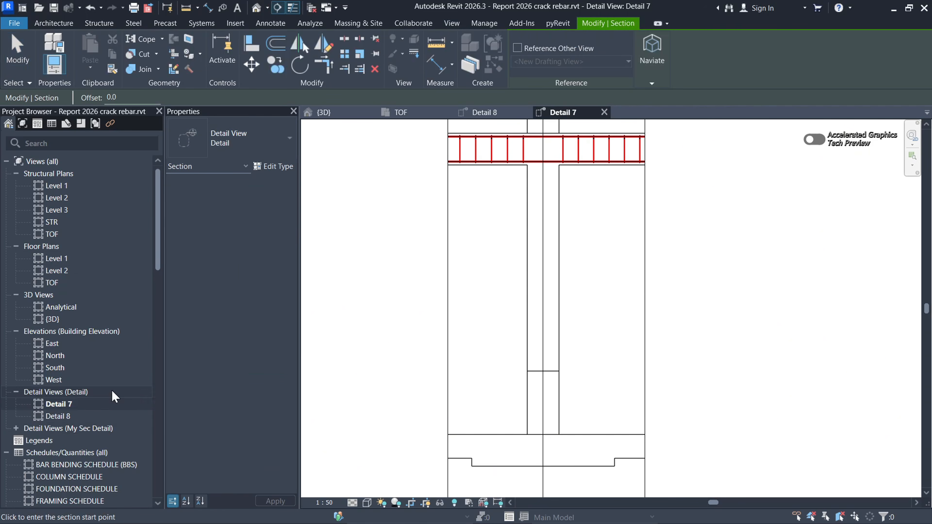
pyautogui.click(517, 290)
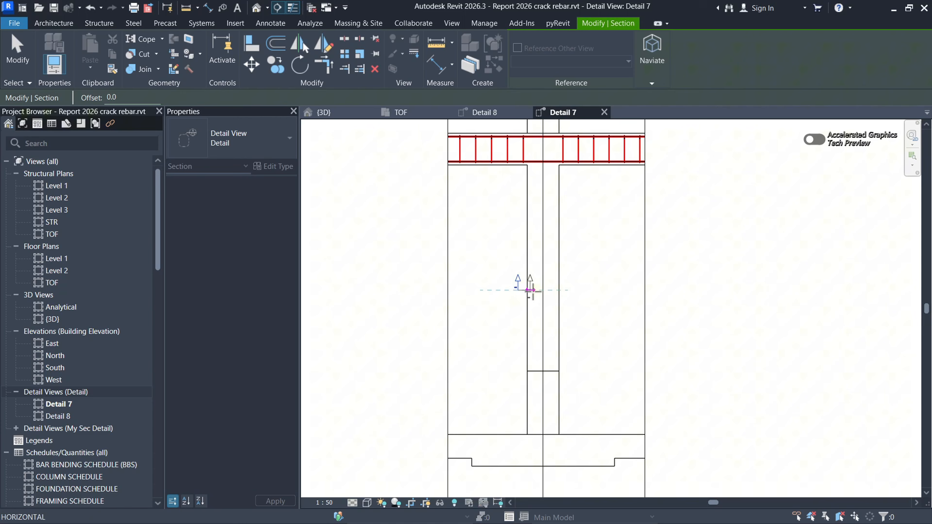
pyautogui.click(572, 290)
pyautogui.press('Escape')
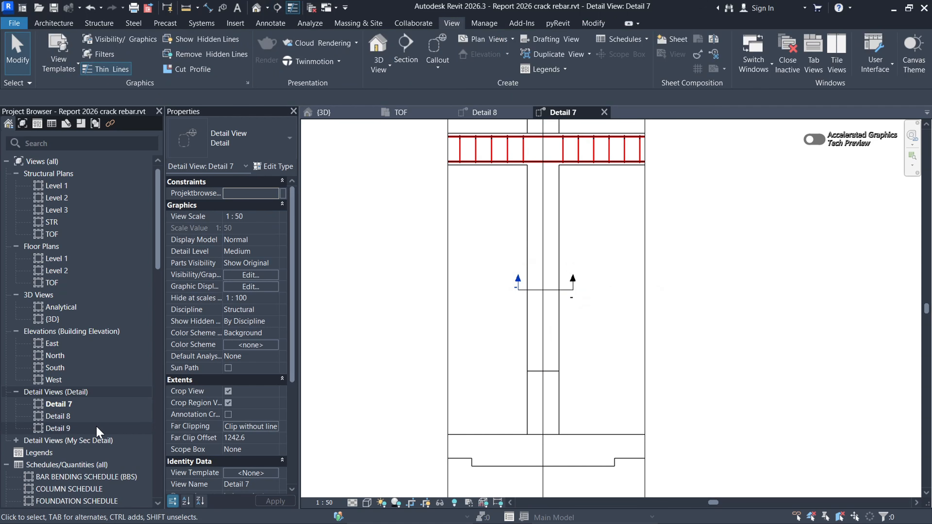
# Step: Open the new Detail 9 view and extend its crop region upward to include the column's whole cross-section
pyautogui.doubleClick(69, 429)
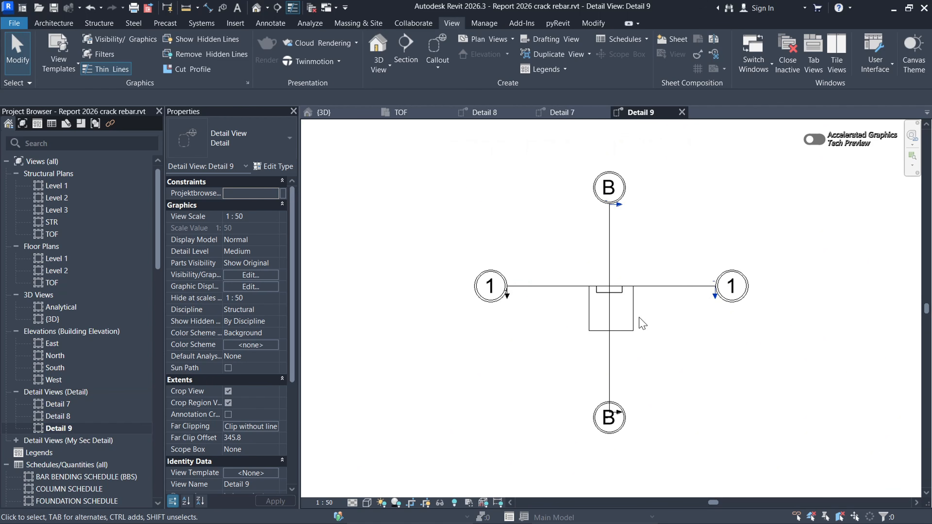
pyautogui.click(633, 323)
pyautogui.scroll(5, 611, 290)
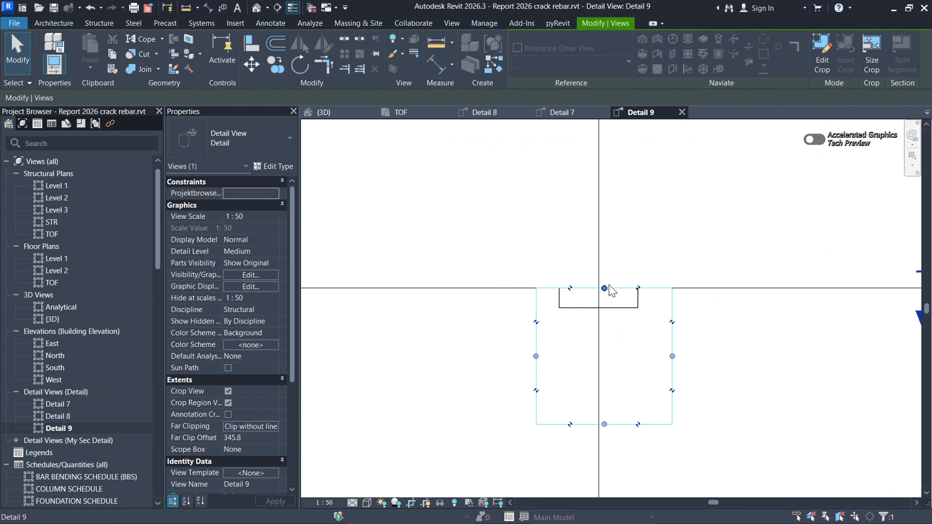
pyautogui.moveTo(607, 289); pyautogui.dragTo(613, 208)
pyautogui.press('Escape')
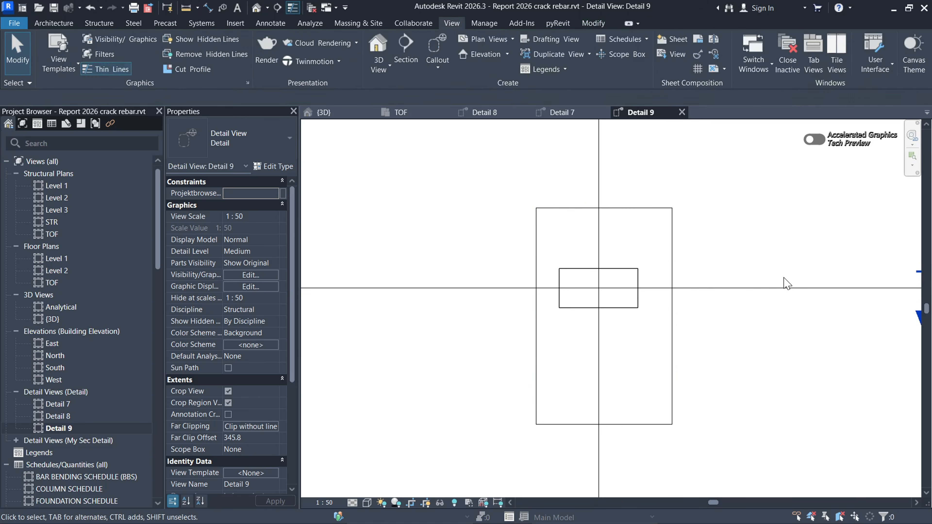
# Step: Start placing structural rebar in the column shown in Detail 9 and set the bar type to R8
pyautogui.scroll(4, 641, 312)
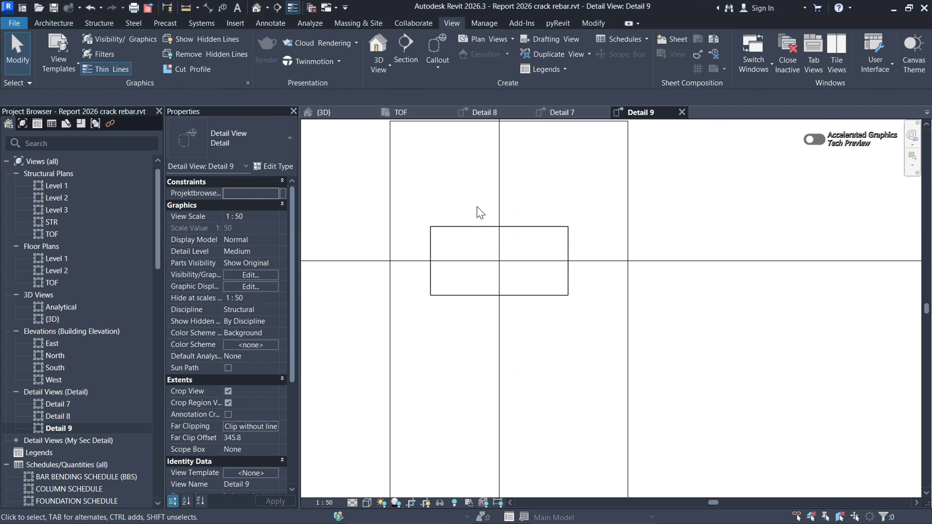
pyautogui.click(560, 298)
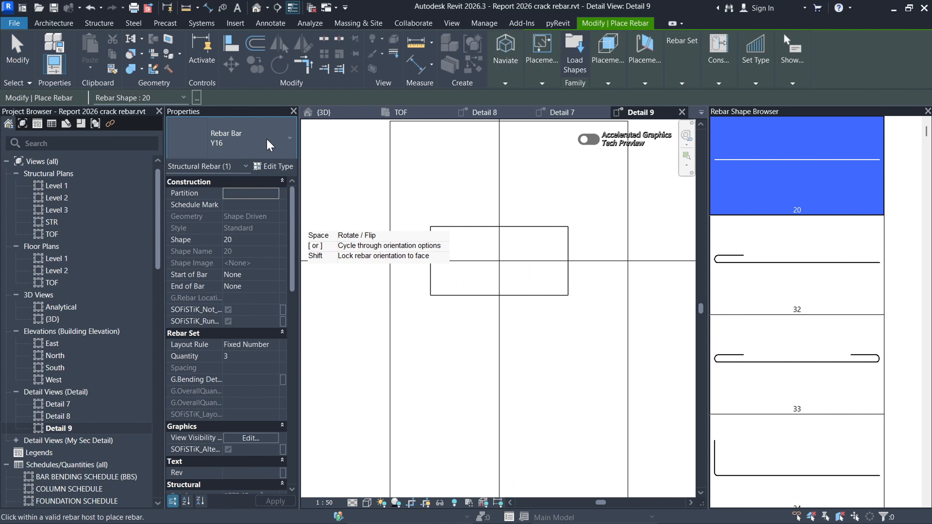
pyautogui.click(269, 145)
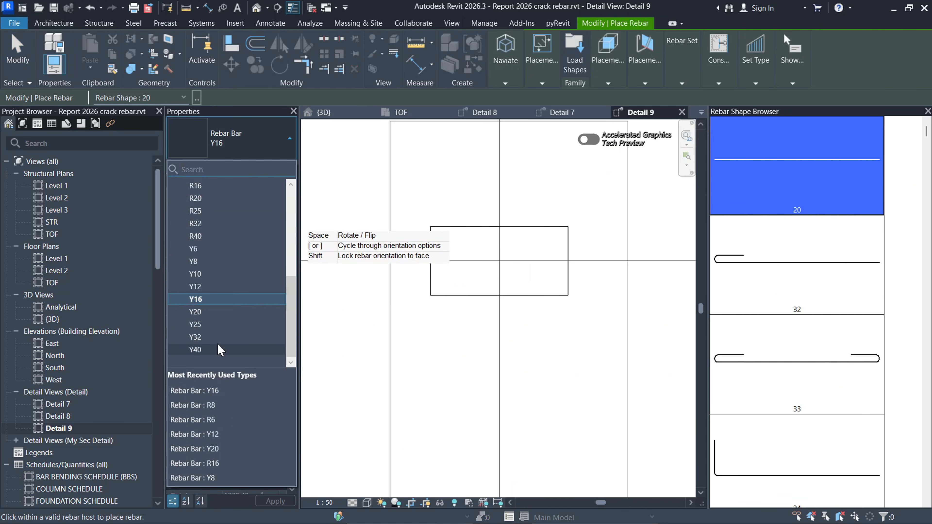
pyautogui.scroll(2, 220, 279)
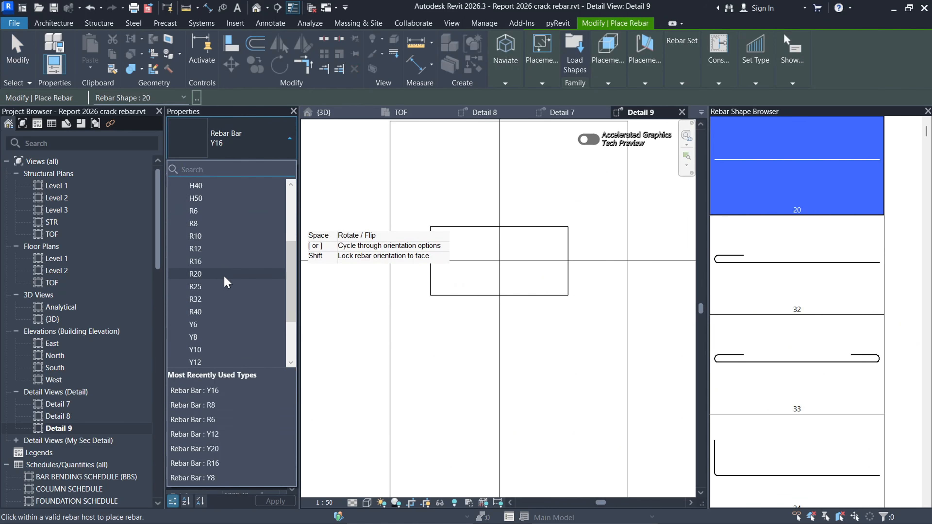
pyautogui.click(194, 224)
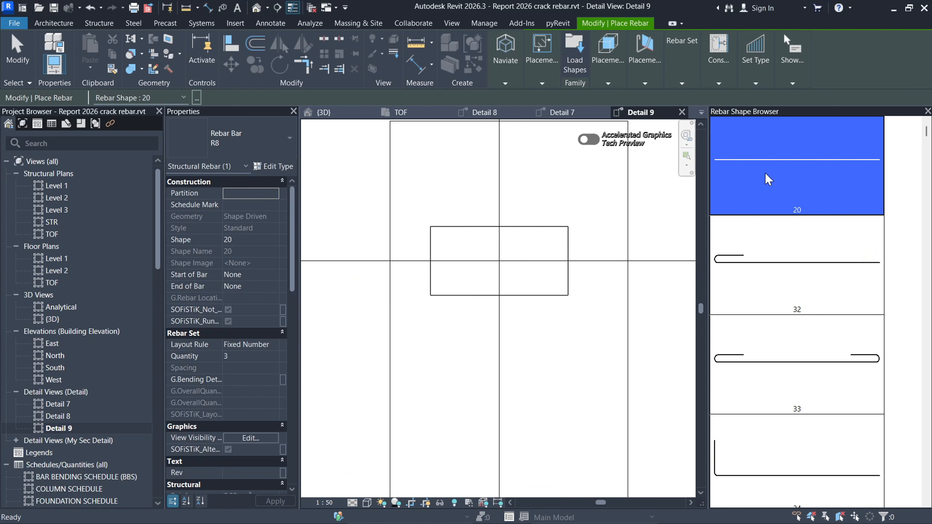
# Step: Choose the closed rectangular stirrup Rebar Shape 22, with hooks at both ends, as the bar shape
pyautogui.scroll(-5, 798, 282)
pyautogui.scroll(-10, 833, 373)
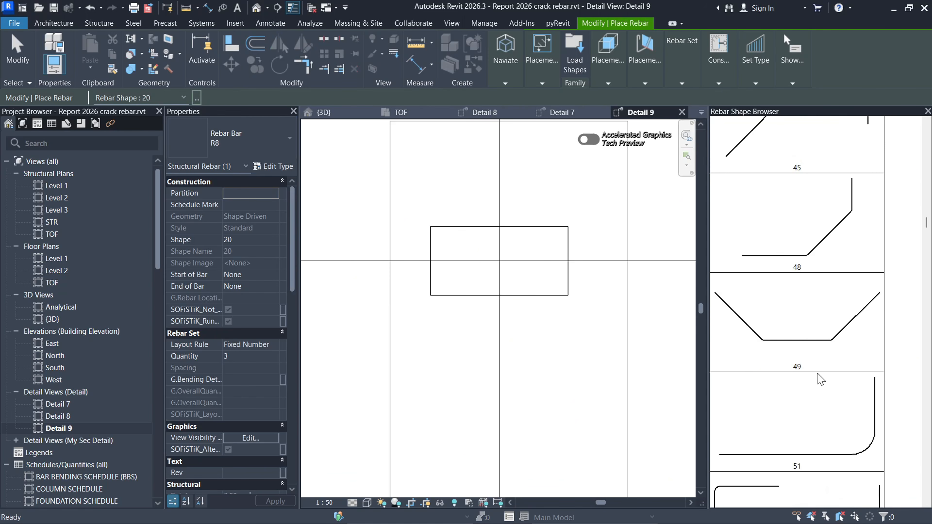
pyautogui.scroll(-5, 791, 405)
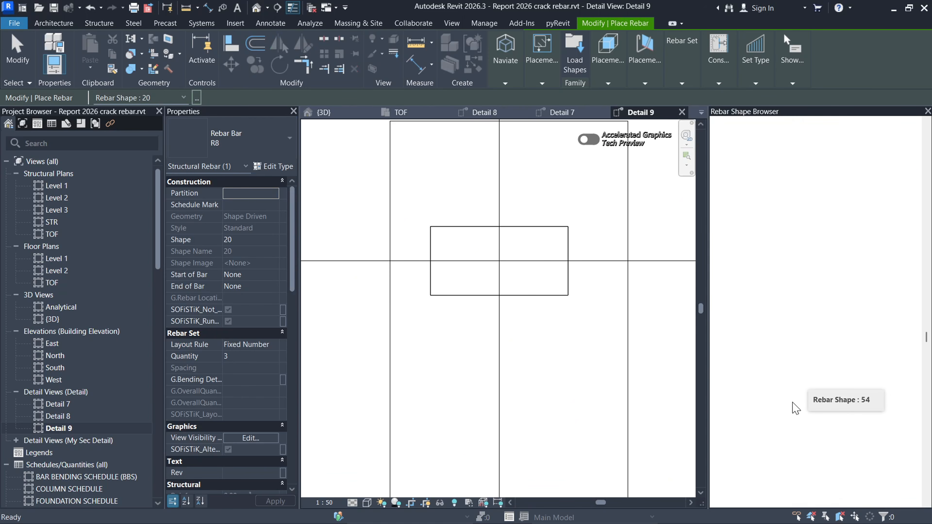
pyautogui.scroll(-5, 804, 389)
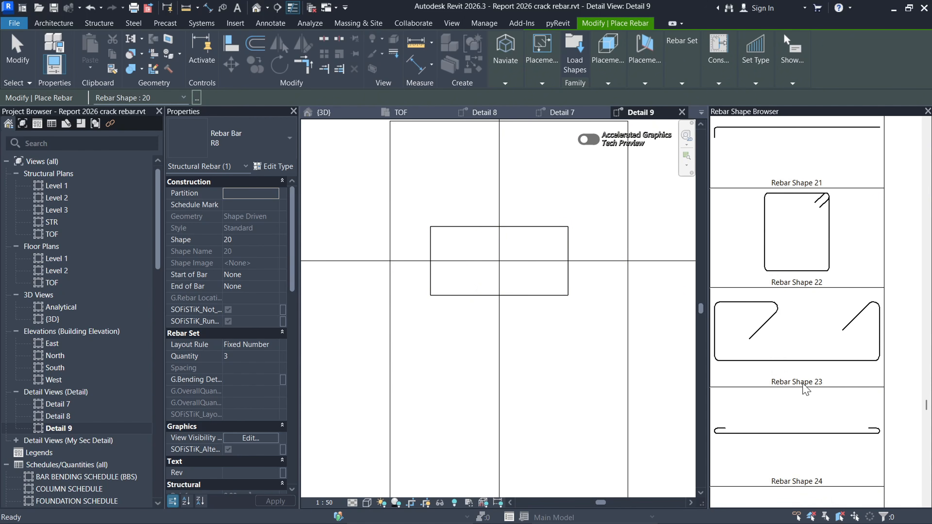
pyautogui.scroll(2, 807, 387)
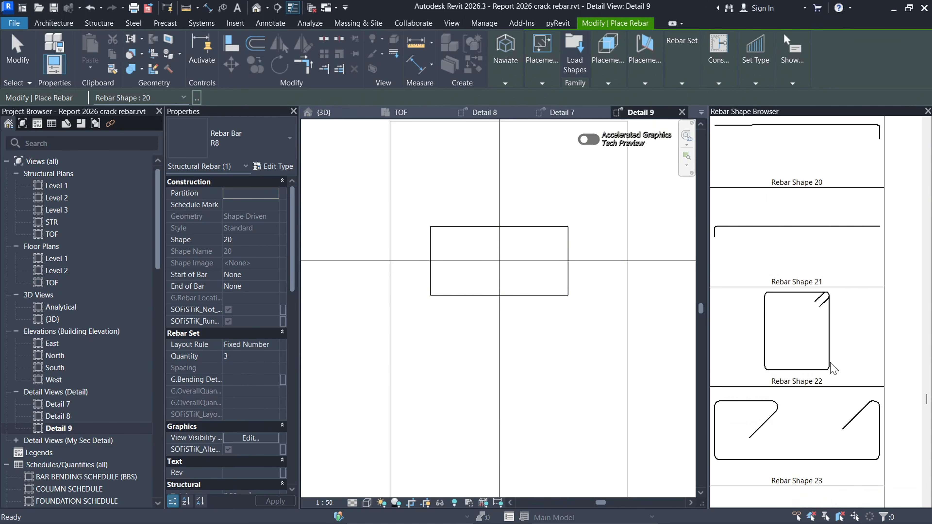
pyautogui.click(830, 367)
pyautogui.scroll(-2, 509, 382)
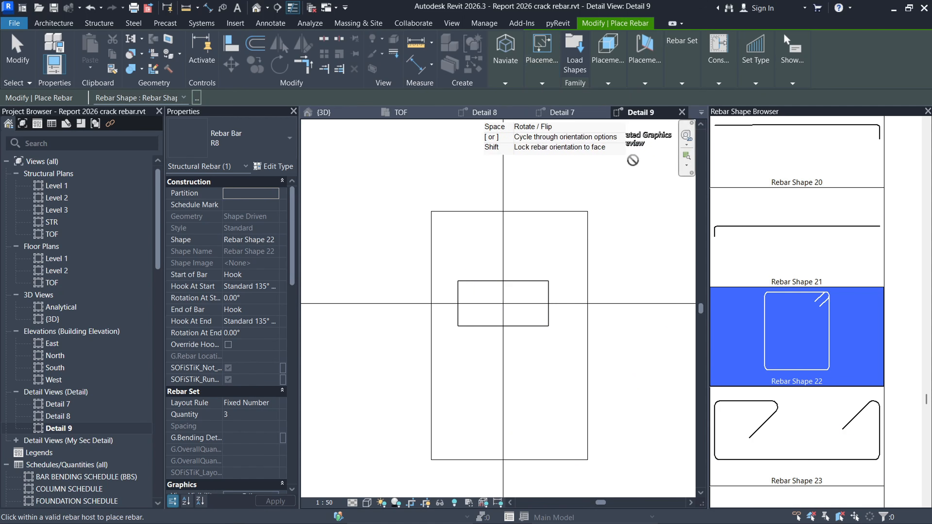
# Step: Set the rebar placement orientation to Parallel to Work Plane for the column's cross-section
pyautogui.click(607, 85)
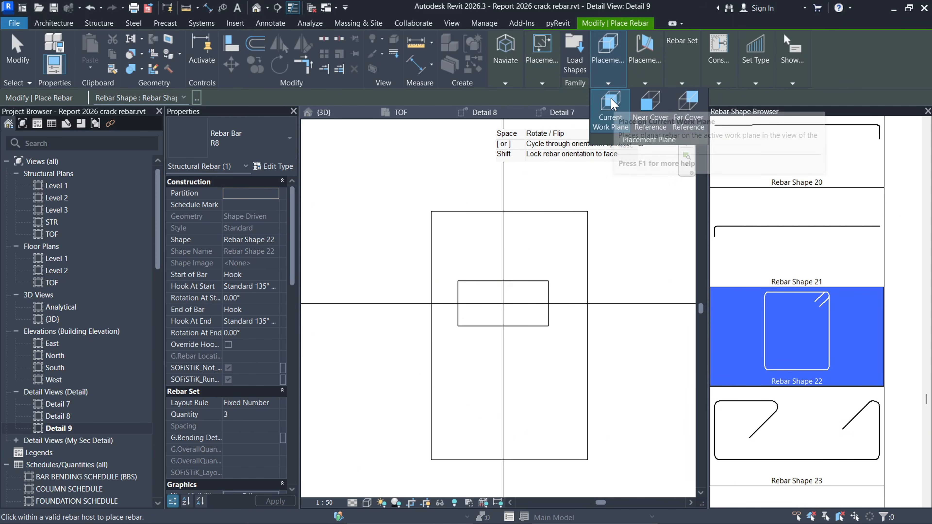
pyautogui.click(645, 83)
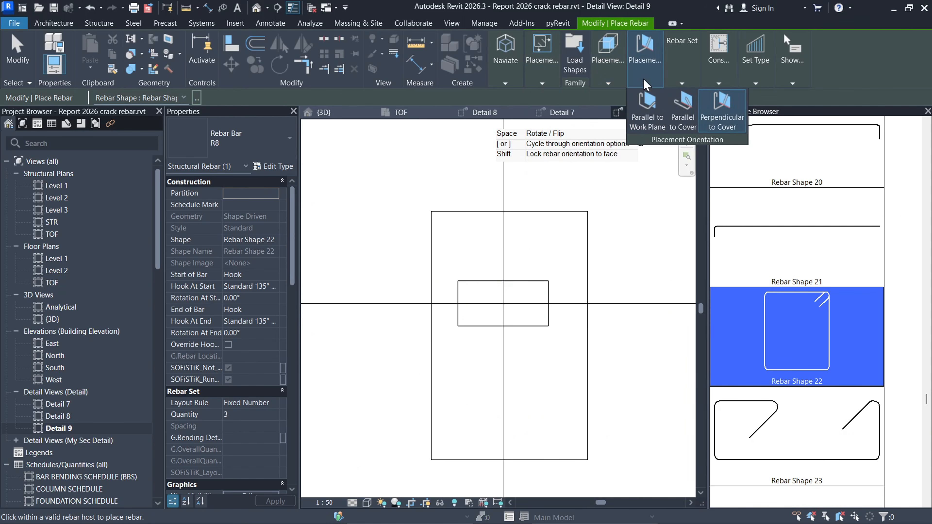
pyautogui.click(647, 111)
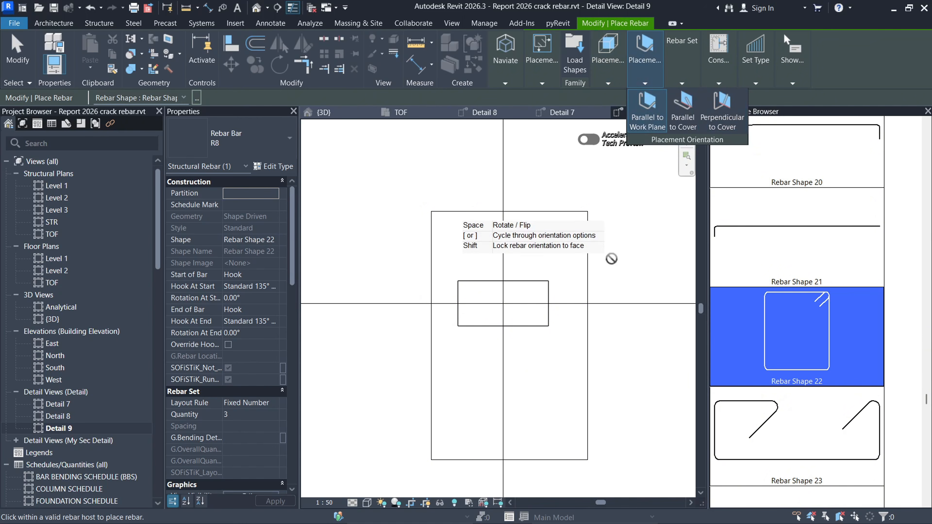
pyautogui.scroll(3, 523, 320)
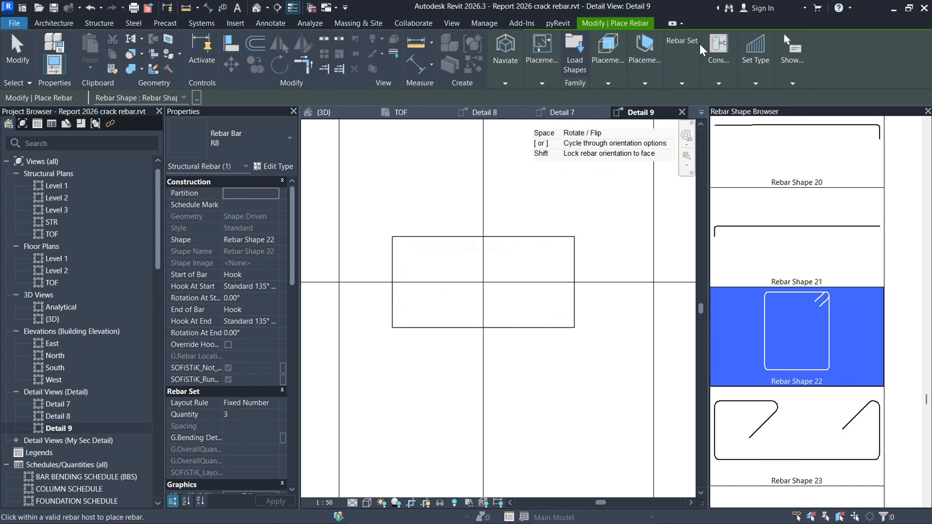
# Step: Place the R8 stirrup set in the column section with a Maximum Spacing layout at 200 mm and end placement
pyautogui.click(680, 84)
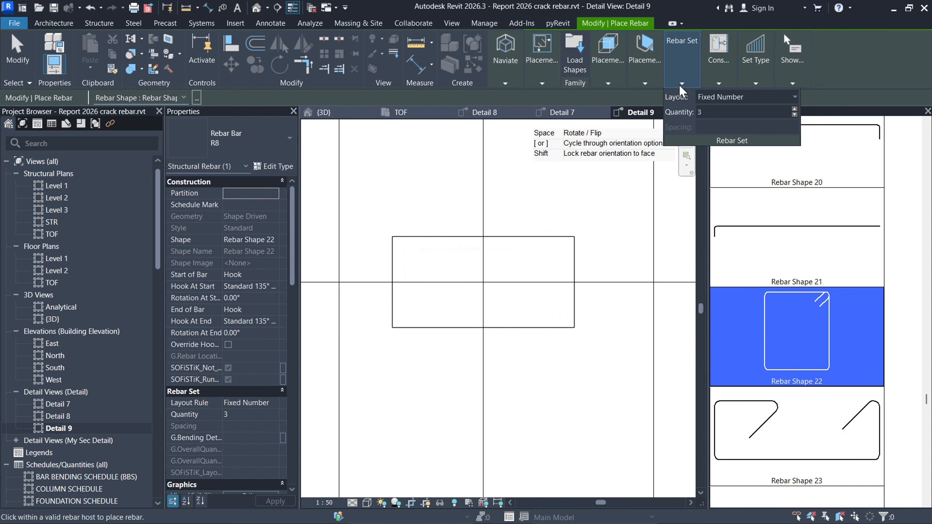
pyautogui.click(783, 99)
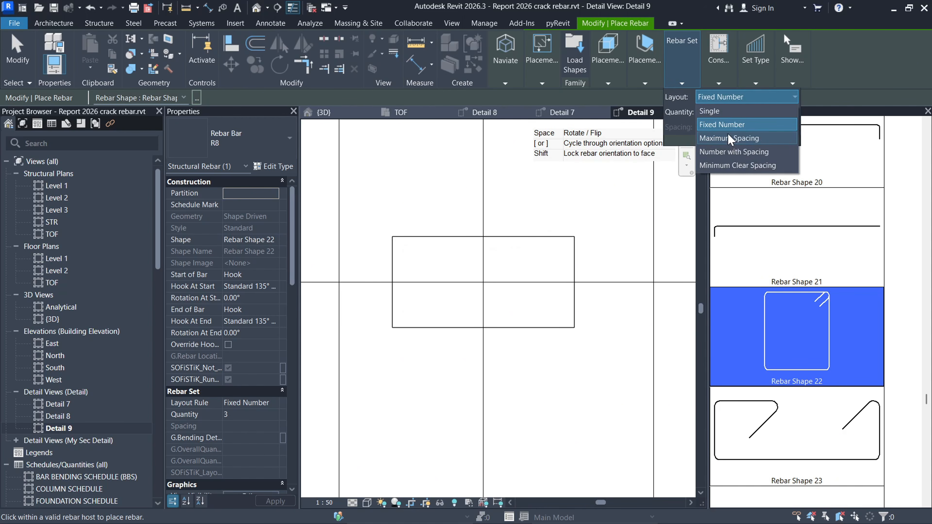
pyautogui.click(731, 141)
pyautogui.click(750, 124)
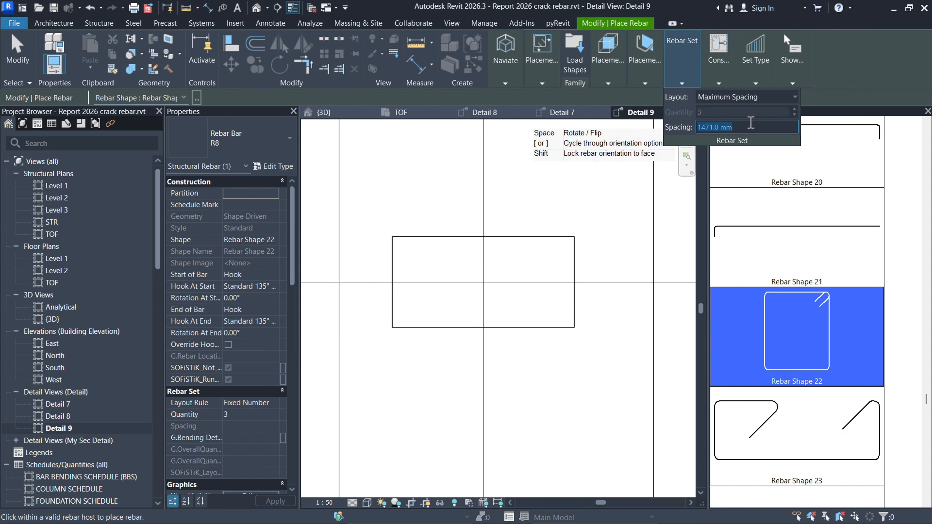
pyautogui.write('200')
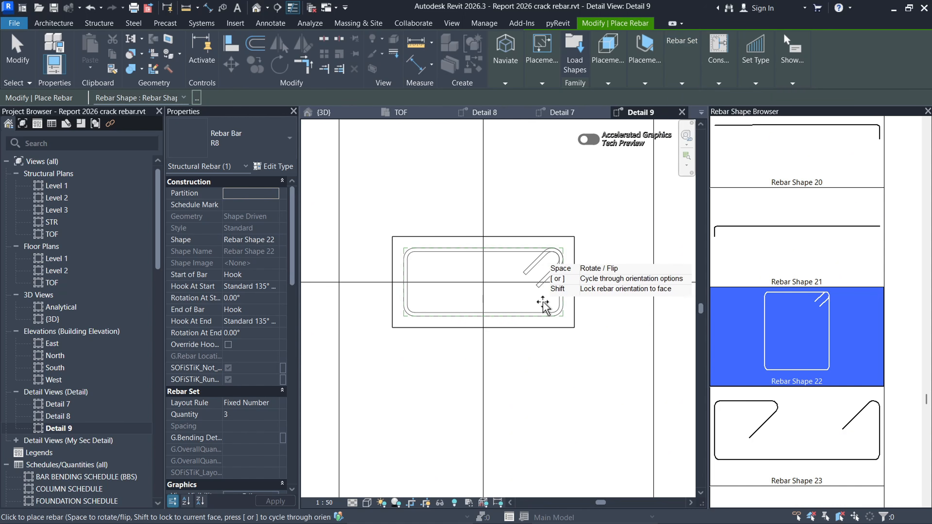
pyautogui.click(534, 302)
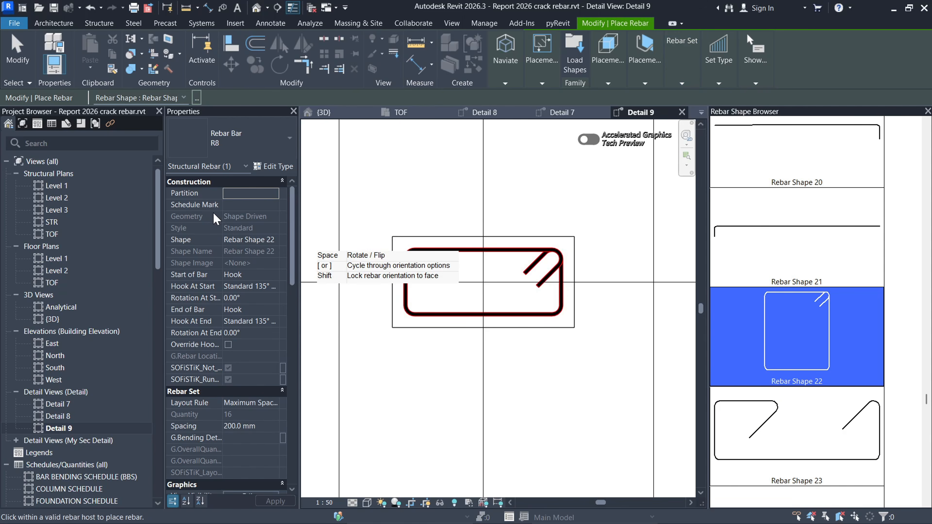
pyautogui.click(17, 55)
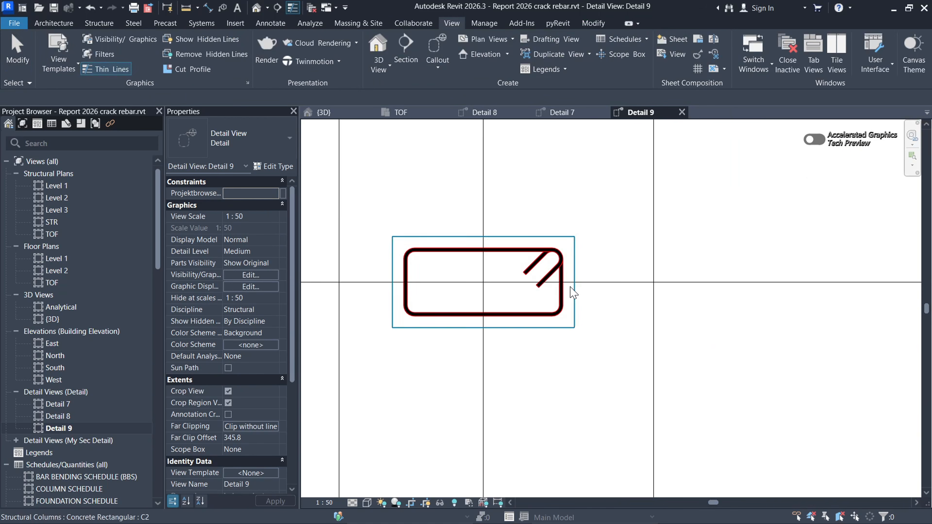
# Step: Examine how the new stirrups run along the column in Detail 7 and Detail 8
pyautogui.scroll(-3, 526, 323)
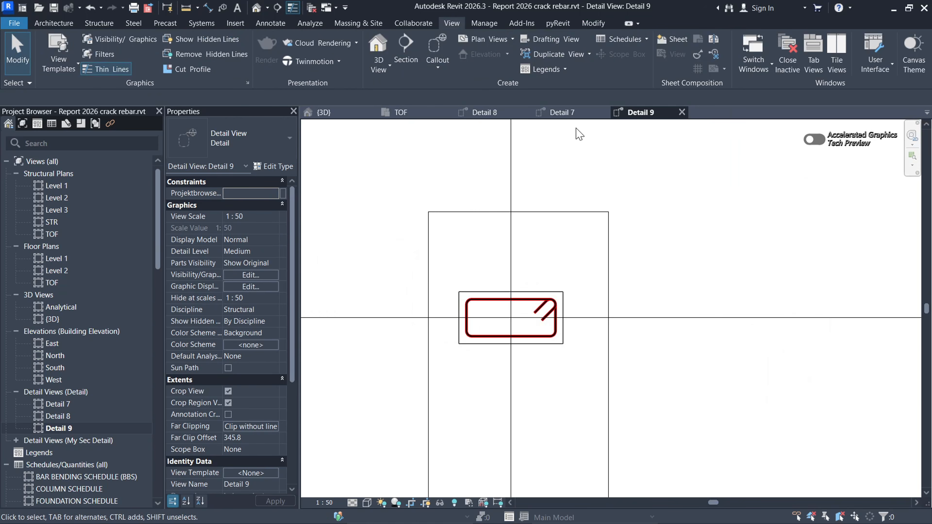
pyautogui.click(573, 118)
pyautogui.scroll(-2, 567, 171)
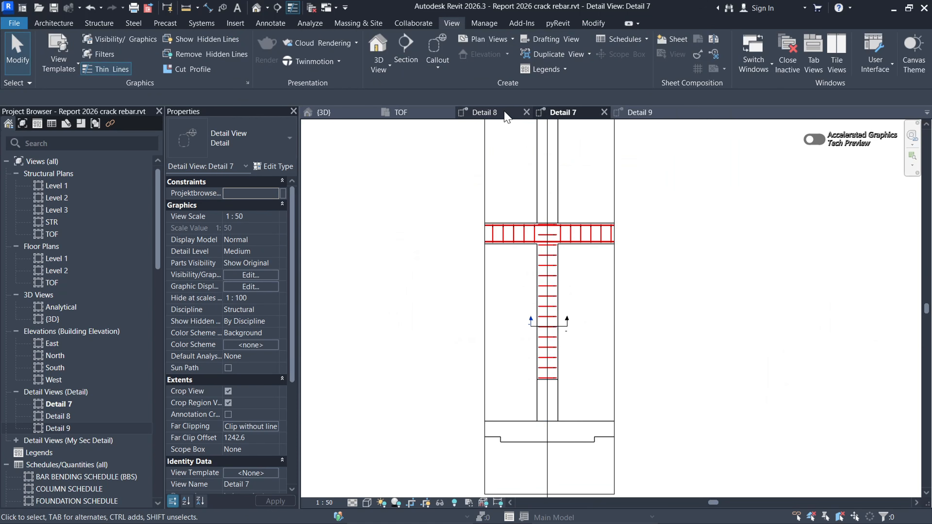
pyautogui.click(507, 117)
pyautogui.scroll(5, 539, 336)
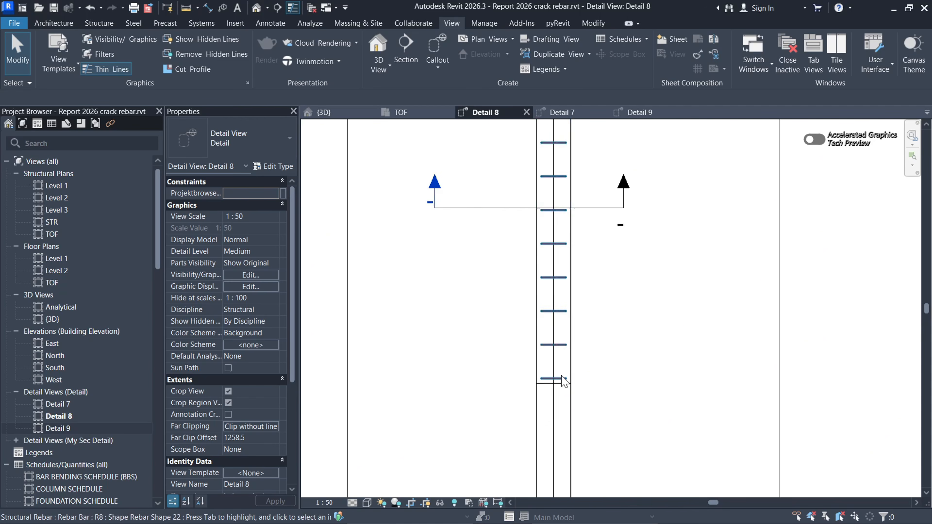
pyautogui.scroll(-4, 554, 367)
# Step: In Detail 7, lower the upper end of the column's stirrup set from the beam's top to just beneath the lowest beam
pyautogui.click(567, 117)
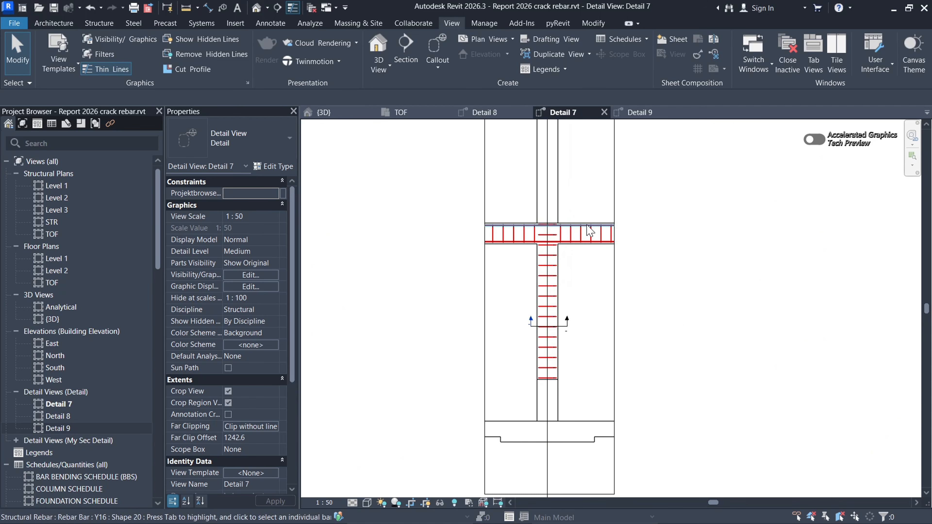
pyautogui.scroll(3, 576, 345)
pyautogui.scroll(2, 576, 345)
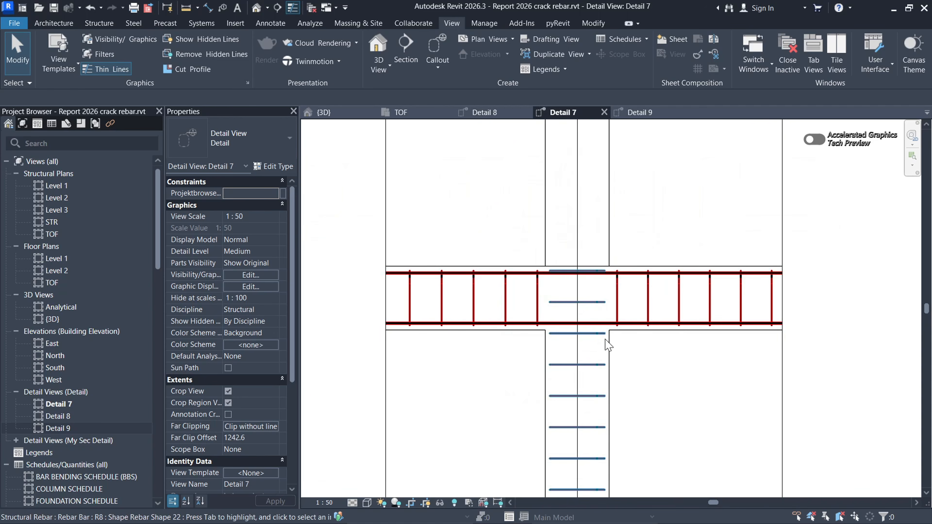
pyautogui.click(571, 272)
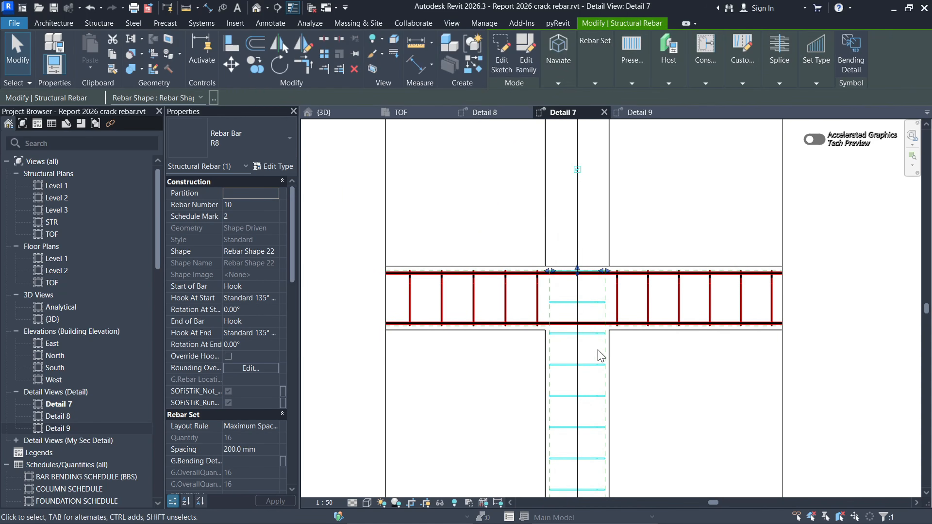
pyautogui.moveTo(580, 280); pyautogui.dragTo(603, 346)
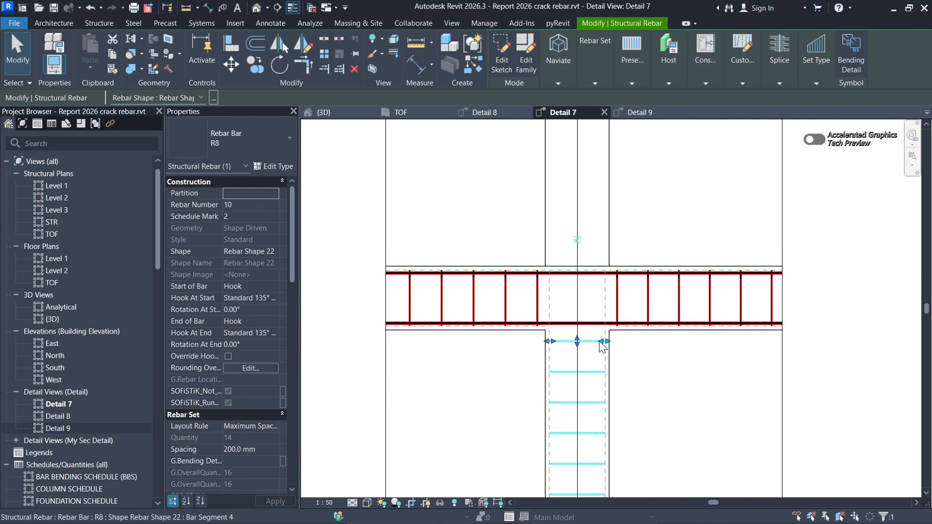
pyautogui.scroll(2, 557, 352)
pyautogui.scroll(2, 557, 352)
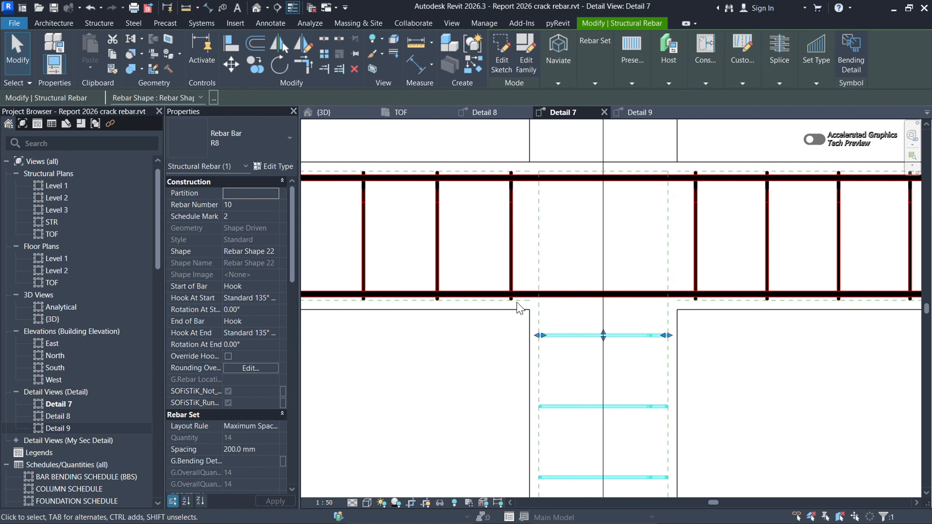
# Step: Edit the stirrup set's constraints and make the bottom cover of the adjoining B2-200X450mm beam the target for the top bar plane
pyautogui.scroll(-8, 587, 402)
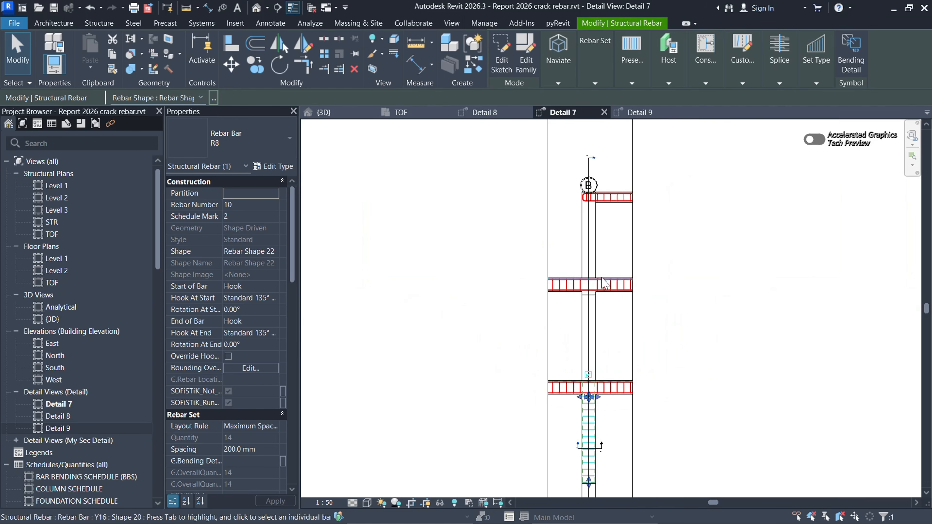
pyautogui.scroll(3, 591, 370)
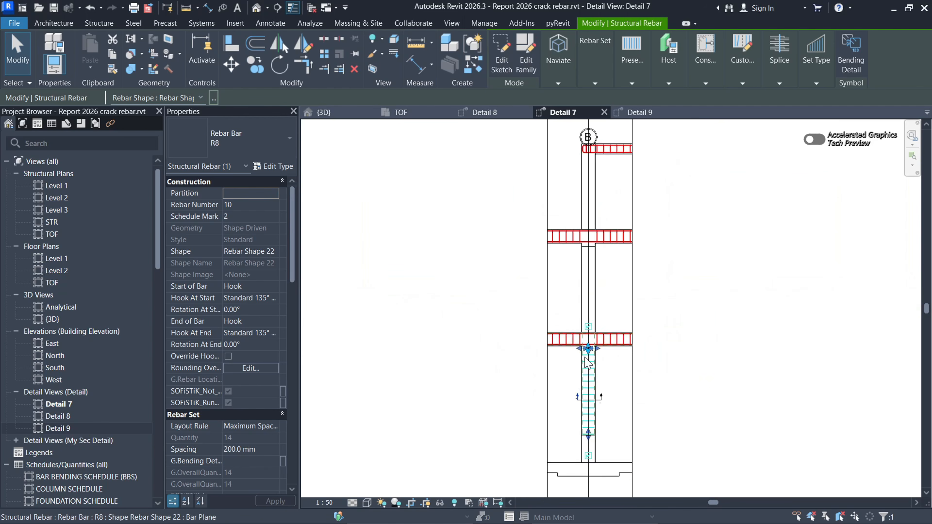
pyautogui.scroll(3, 598, 352)
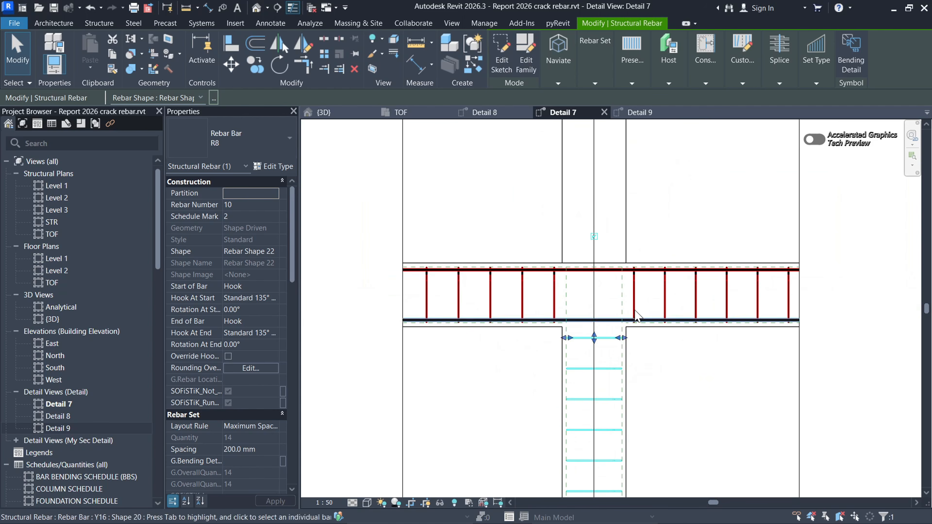
pyautogui.click(705, 85)
pyautogui.click(715, 118)
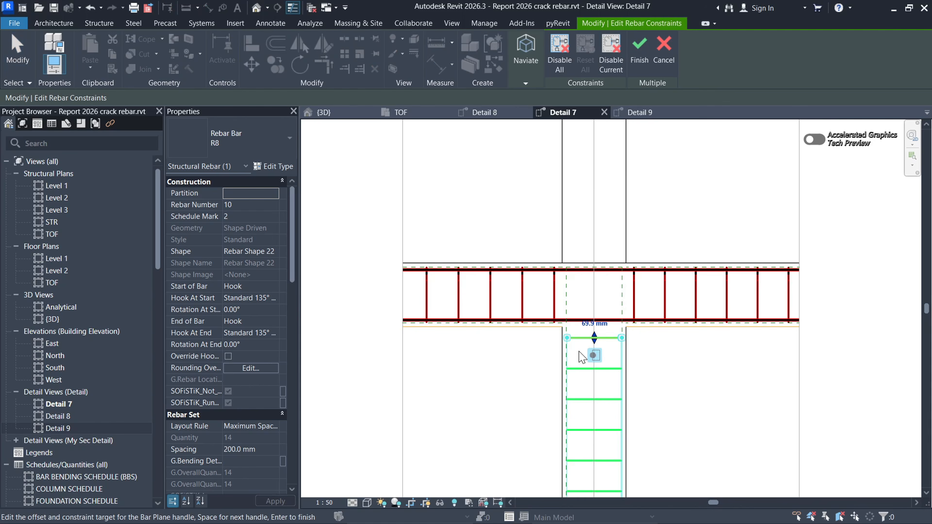
pyautogui.scroll(6, 581, 357)
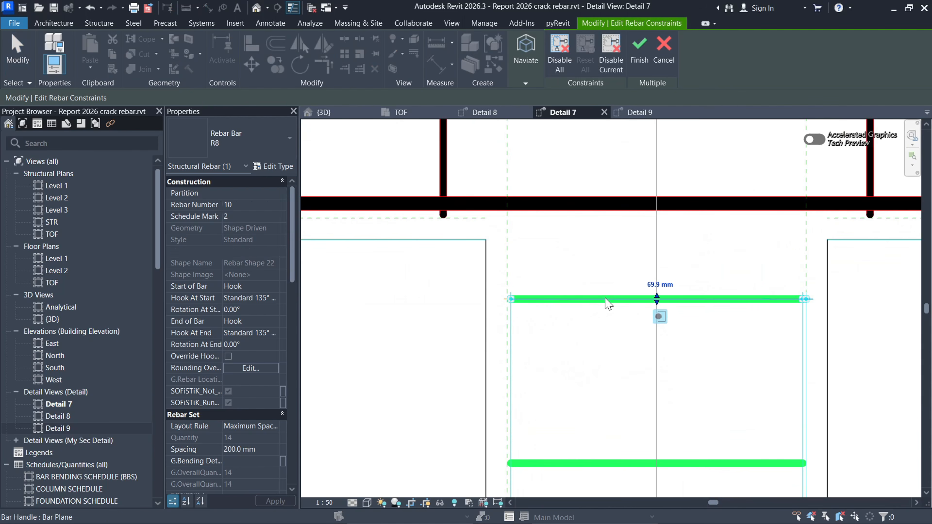
pyautogui.scroll(-3, 572, 380)
pyautogui.scroll(3, 528, 311)
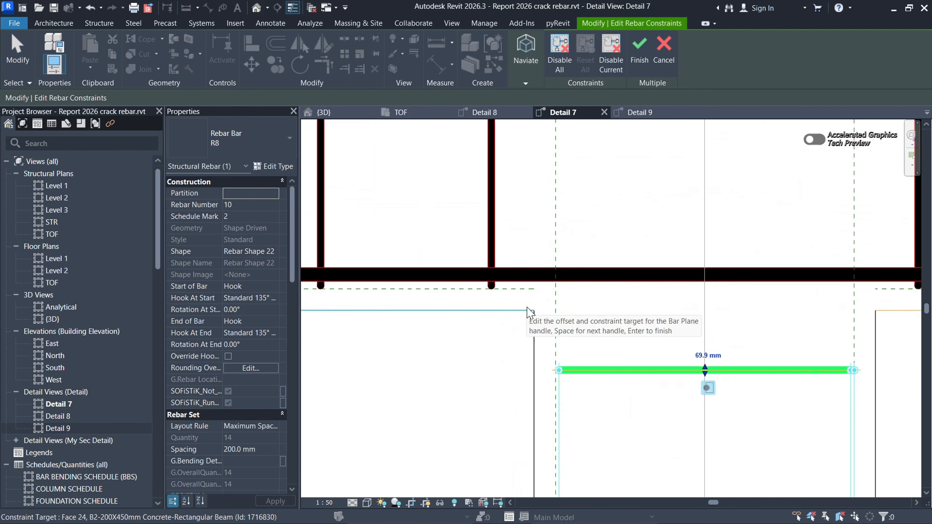
pyautogui.scroll(1, 530, 310)
pyautogui.click(534, 311)
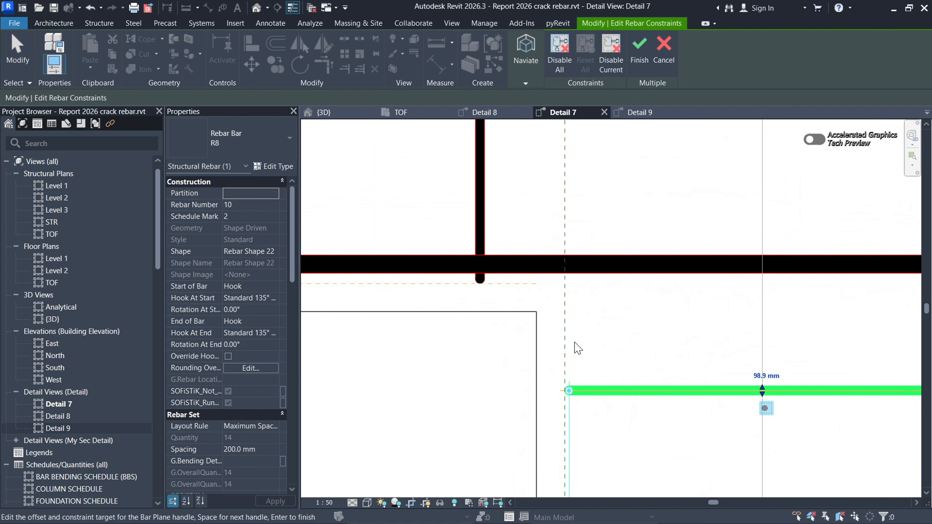
# Step: Set the top stirrup's offset from the beam constraint to 50 mm, finish the constraint editing and deselect the set
pyautogui.scroll(-3, 578, 348)
pyautogui.click(656, 337)
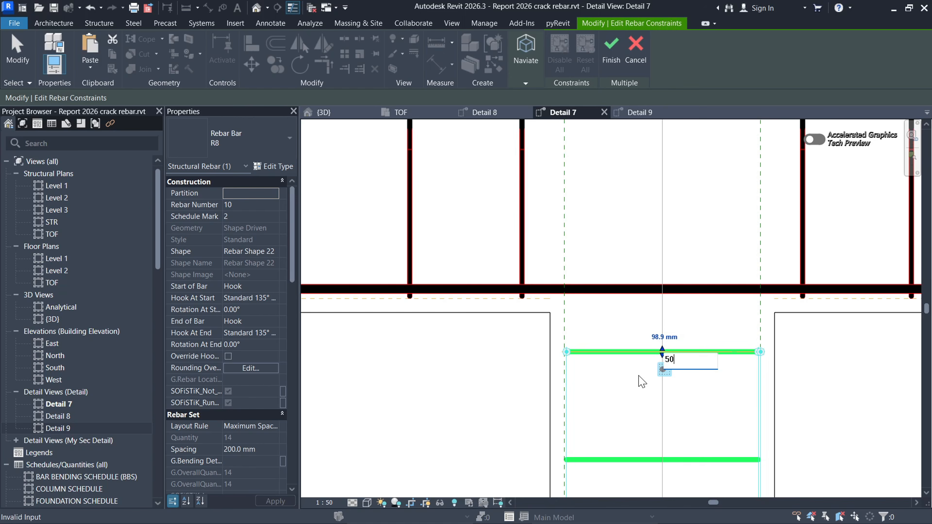
pyautogui.write('50')
pyautogui.press('Return')
pyautogui.scroll(-3, 588, 364)
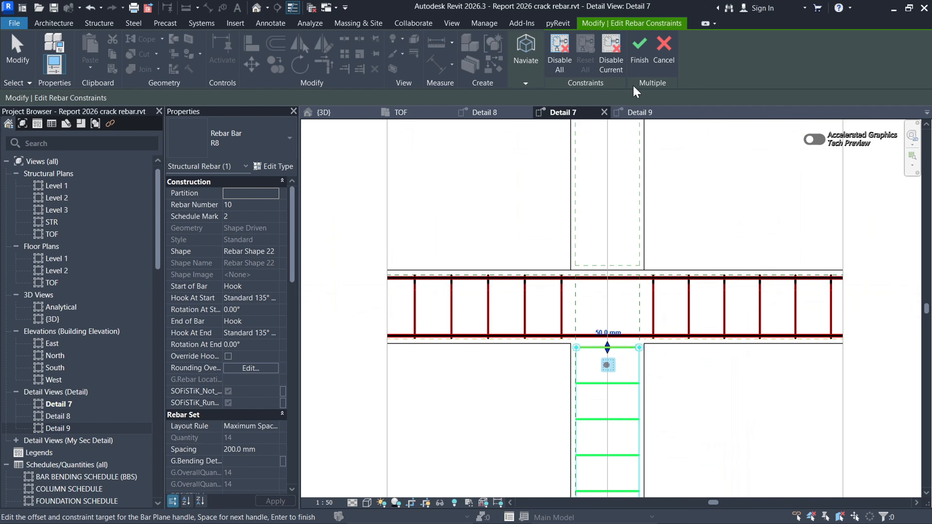
pyautogui.click(639, 43)
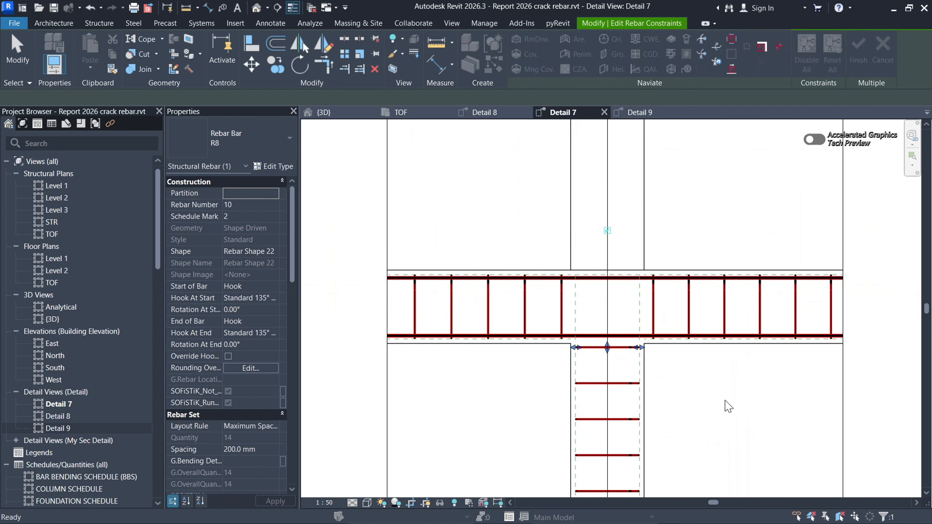
pyautogui.scroll(-2, 623, 339)
pyautogui.click(669, 381)
# Step: In Detail 7, edit the column stirrup set's constraints and select the out-of-plane extent handle at the lowest stirrup
pyautogui.scroll(-2, 596, 302)
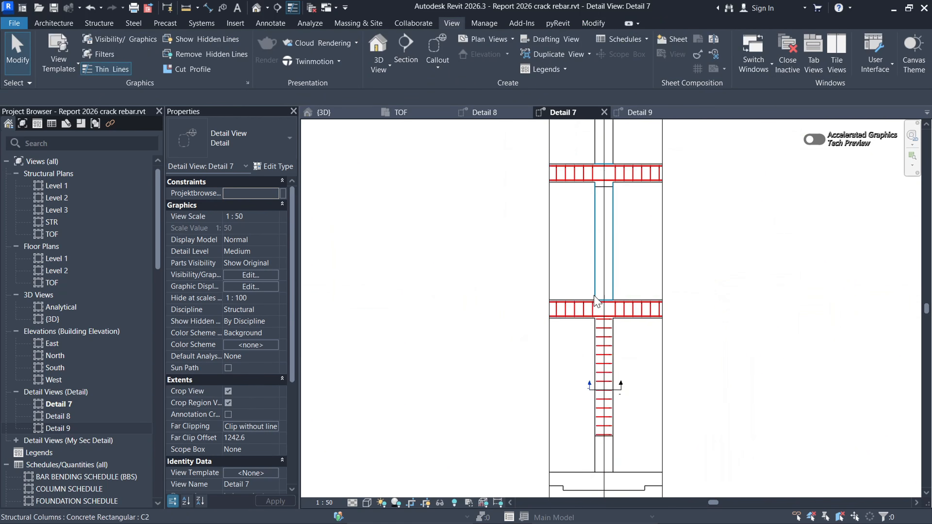
pyautogui.scroll(-2, 596, 302)
pyautogui.scroll(6, 603, 403)
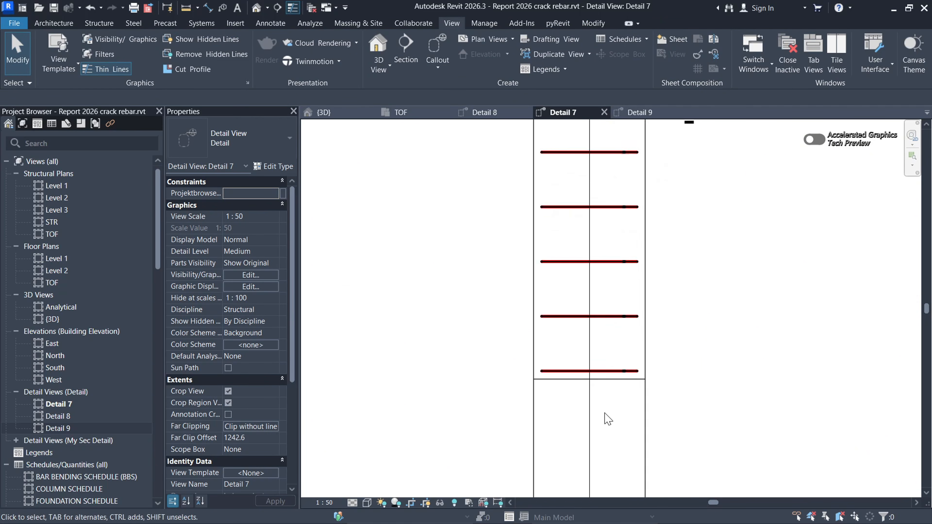
pyautogui.scroll(2, 608, 418)
pyautogui.click(654, 410)
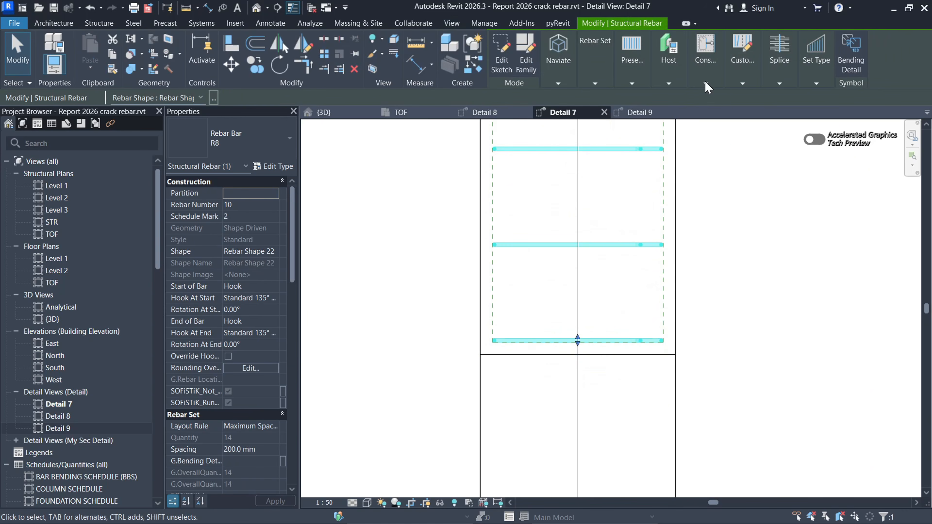
pyautogui.click(706, 84)
pyautogui.click(708, 110)
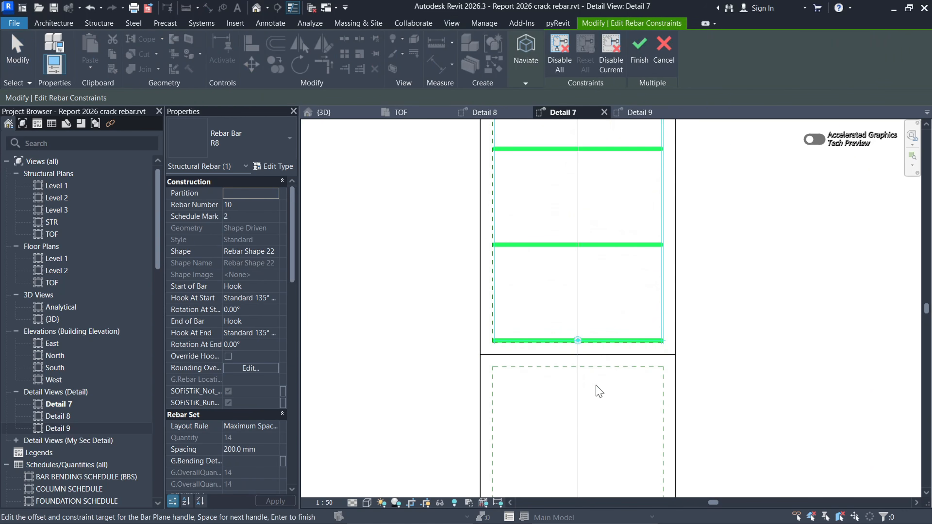
pyautogui.scroll(3, 555, 352)
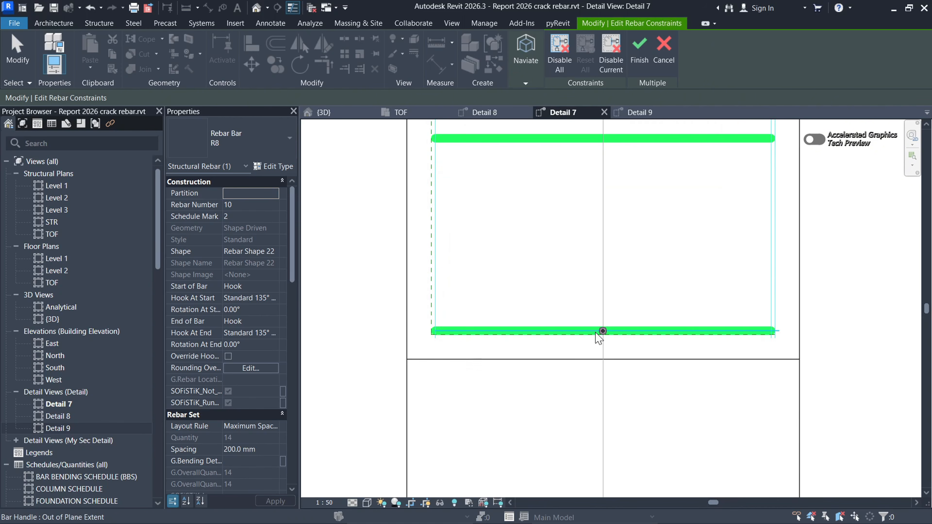
pyautogui.click(602, 331)
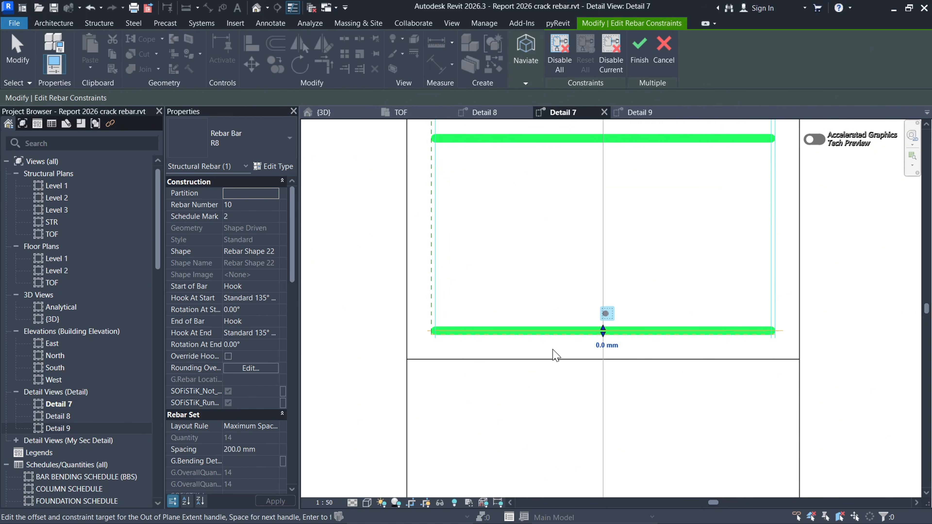
# Step: Set the bottom stirrup's constraint offset to -50 mm, finish the constraint editing and deselect the set
pyautogui.click(609, 345)
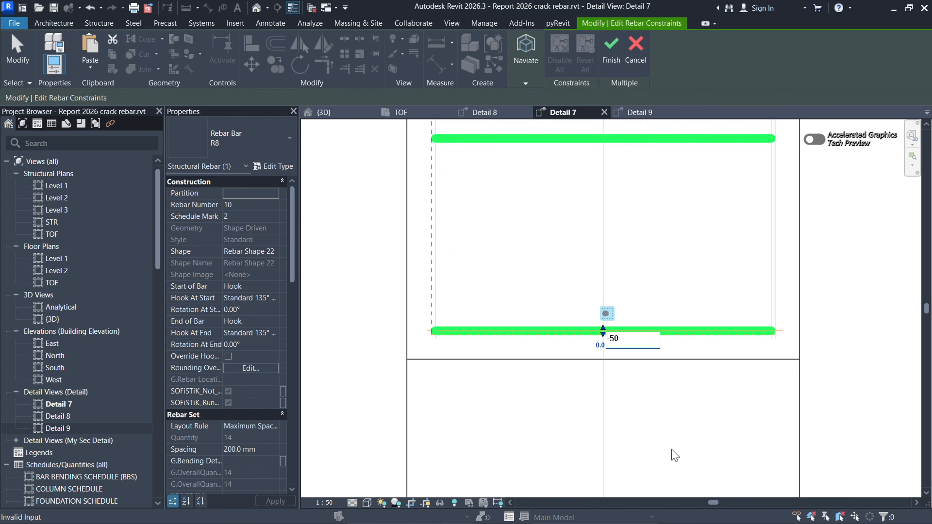
pyautogui.write('-50')
pyautogui.press('Return')
pyautogui.scroll(-5, 609, 340)
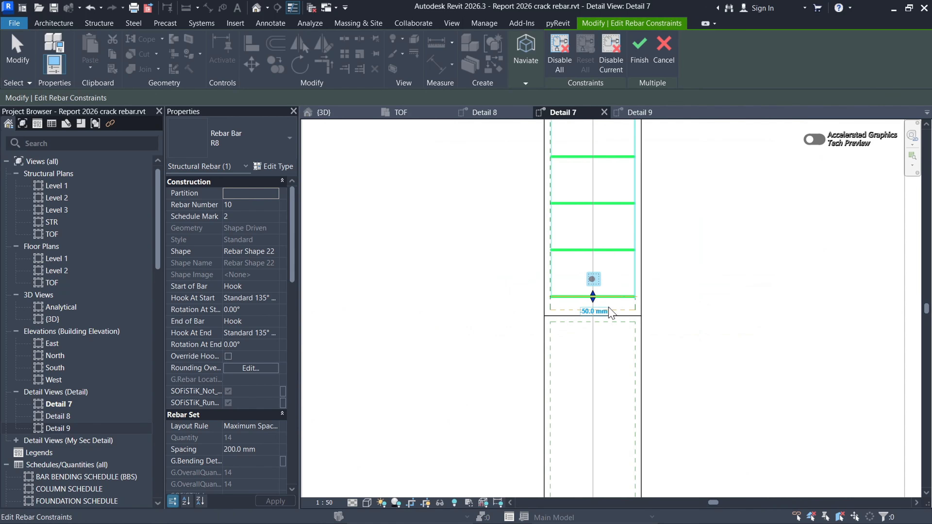
pyautogui.click(639, 45)
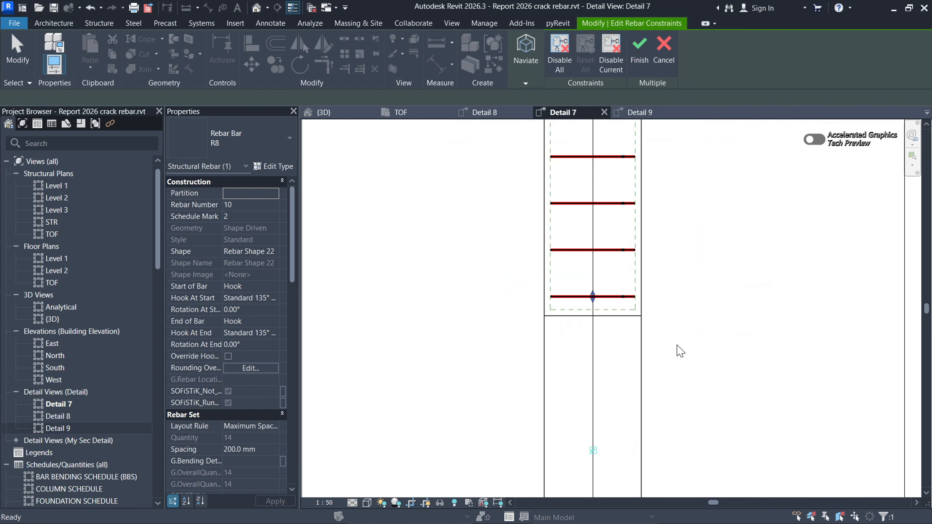
pyautogui.scroll(-3, 557, 410)
pyautogui.scroll(3, 614, 322)
pyautogui.press('Escape')
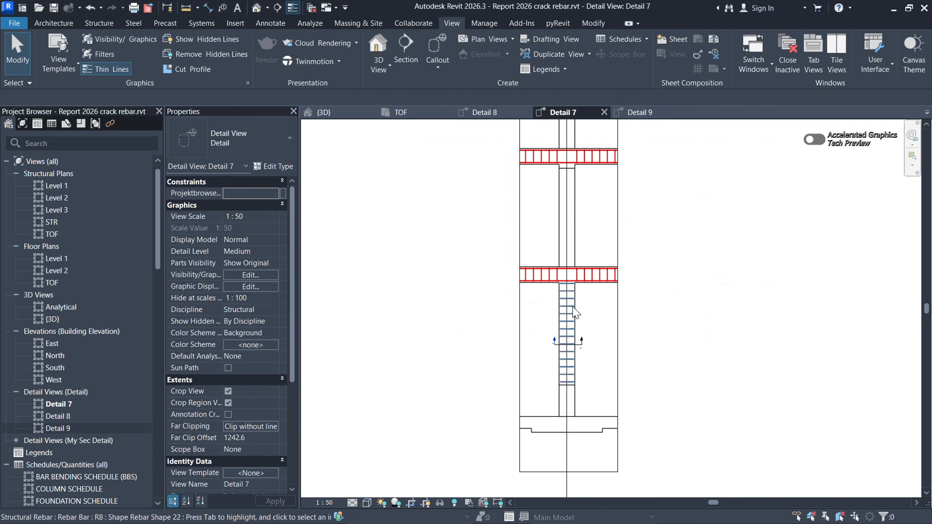
# Step: Check the stirrups in Detail 8, then select the C2 column in Detail 9 and start placing rebar in it
pyautogui.scroll(-1, 574, 343)
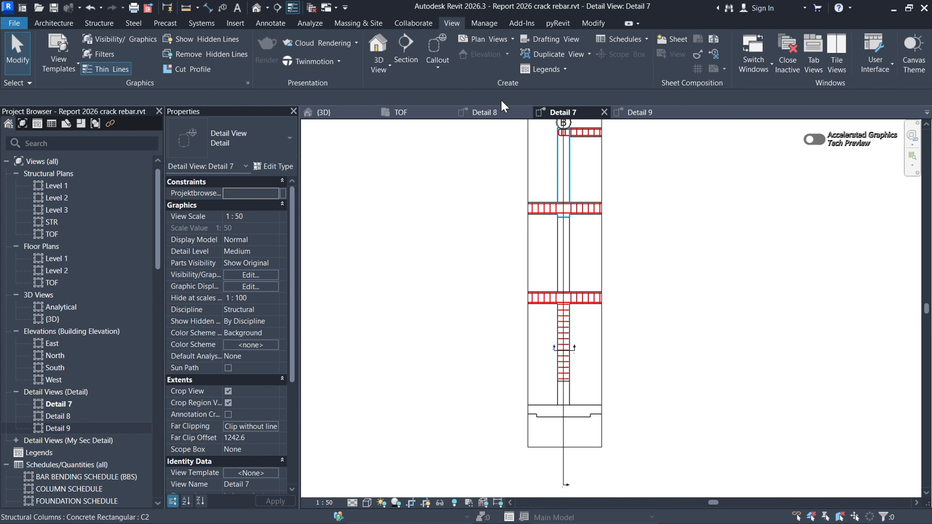
pyautogui.click(492, 114)
pyautogui.scroll(4, 571, 364)
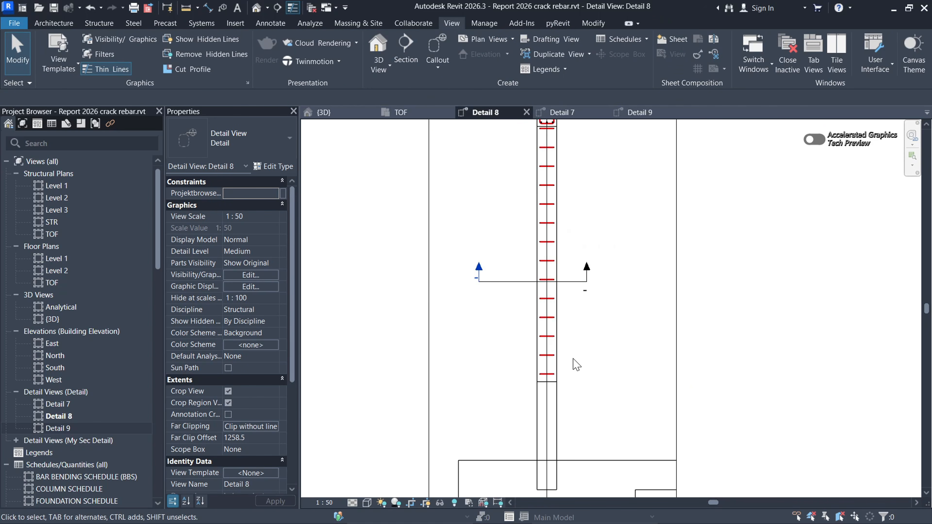
pyautogui.scroll(-3, 547, 402)
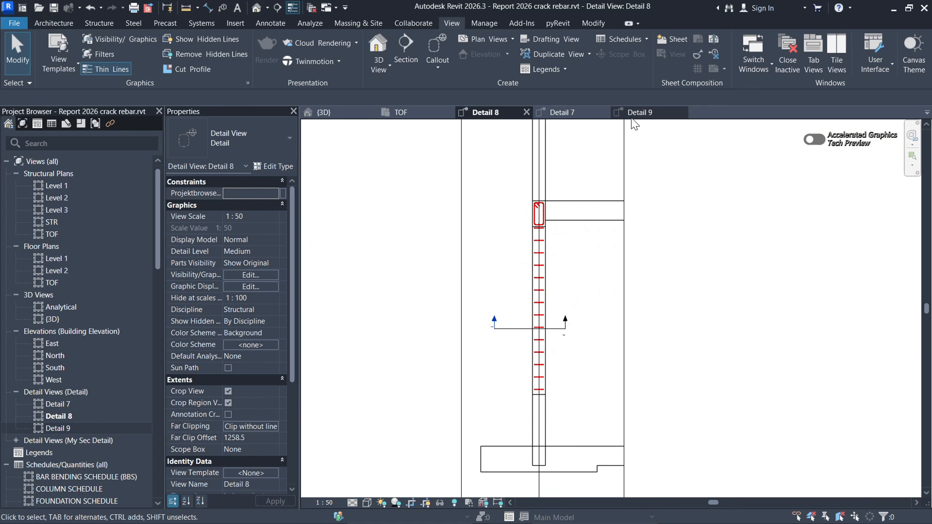
pyautogui.click(640, 112)
pyautogui.scroll(4, 539, 358)
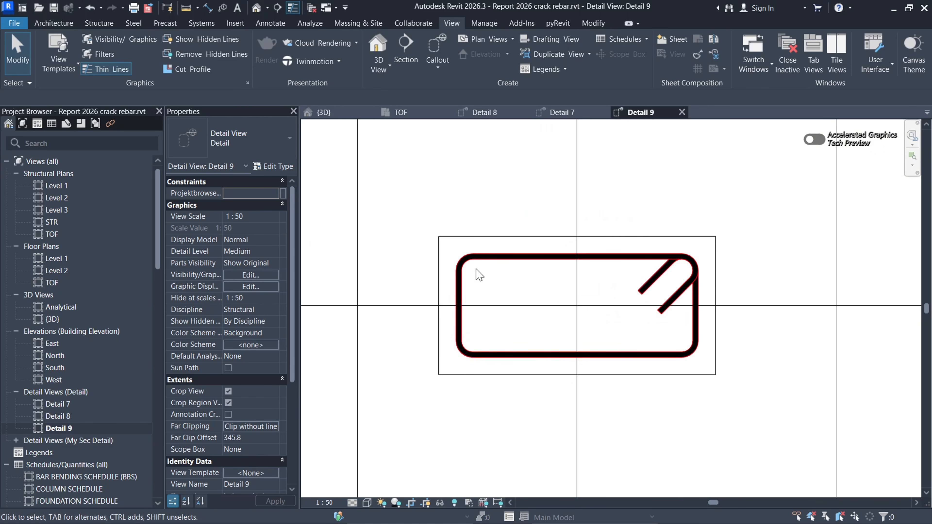
pyautogui.click(500, 242)
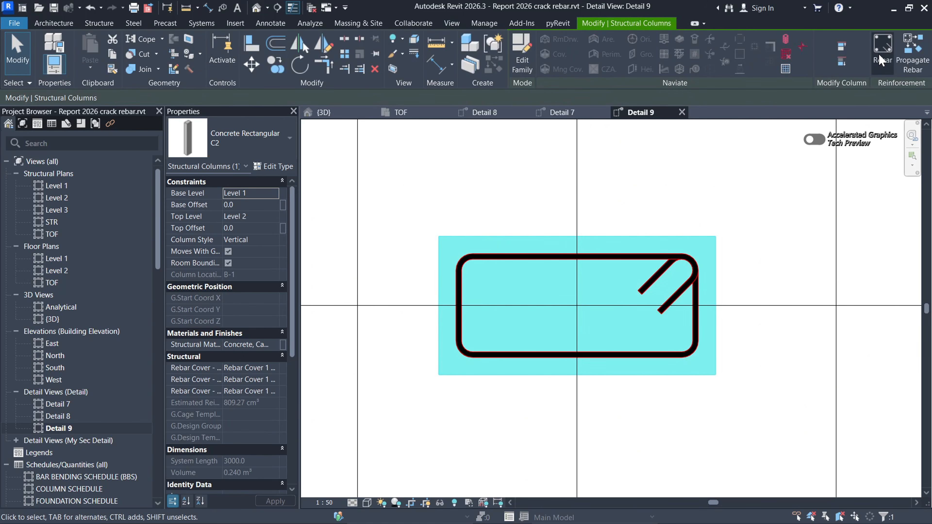
pyautogui.press('r')
pyautogui.press('b')
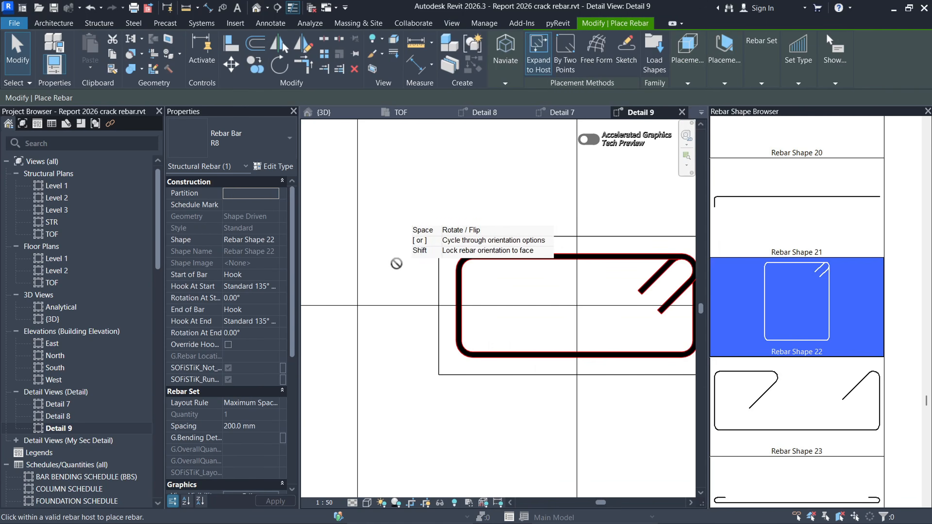
# Step: Choose bar type Y16 and the straight rebar shape 20 for the column's main bars
pyautogui.click(267, 148)
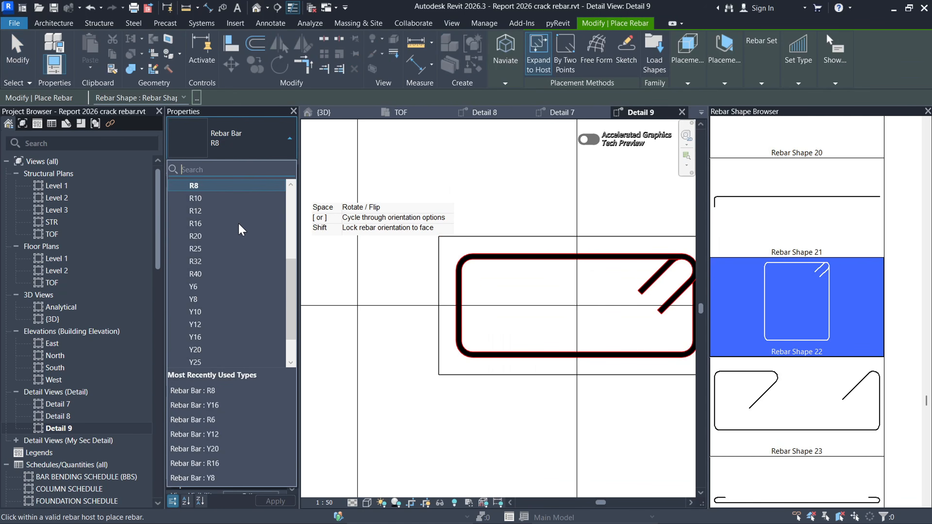
pyautogui.click(211, 338)
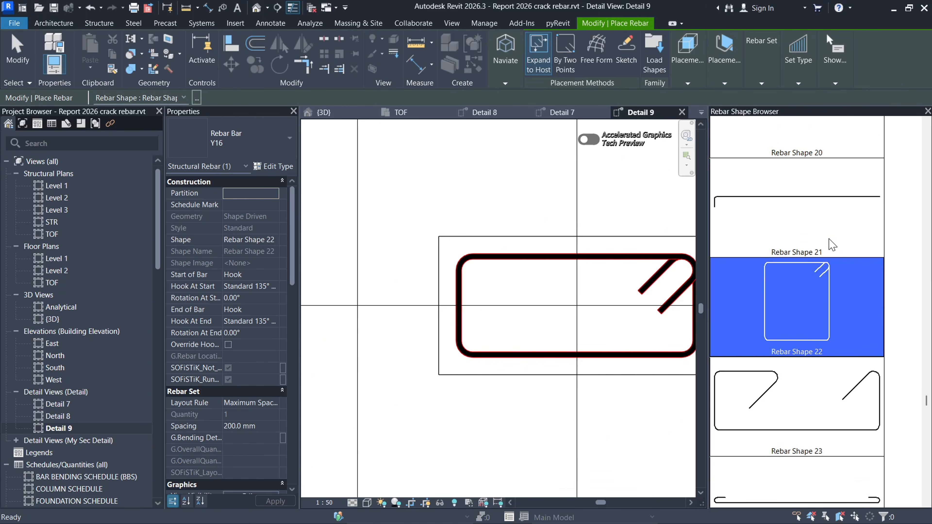
pyautogui.scroll(5, 832, 253)
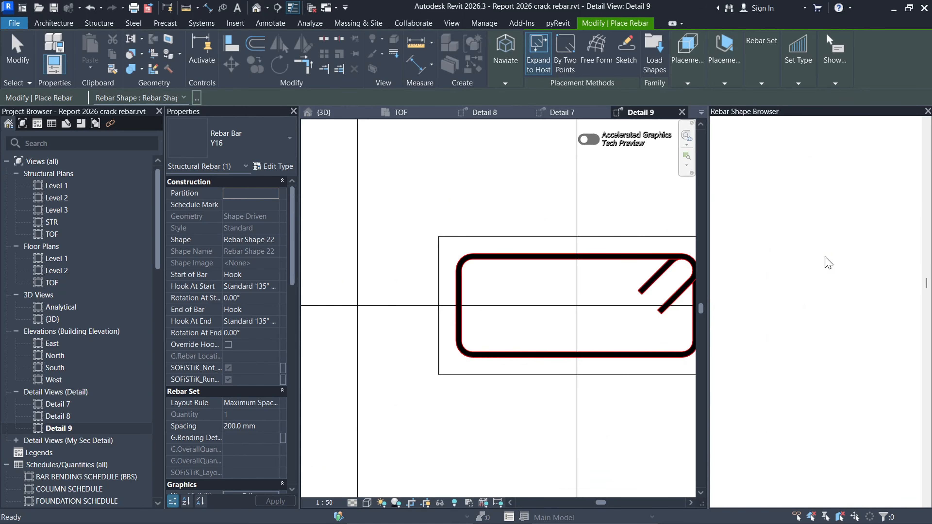
pyautogui.scroll(5, 830, 287)
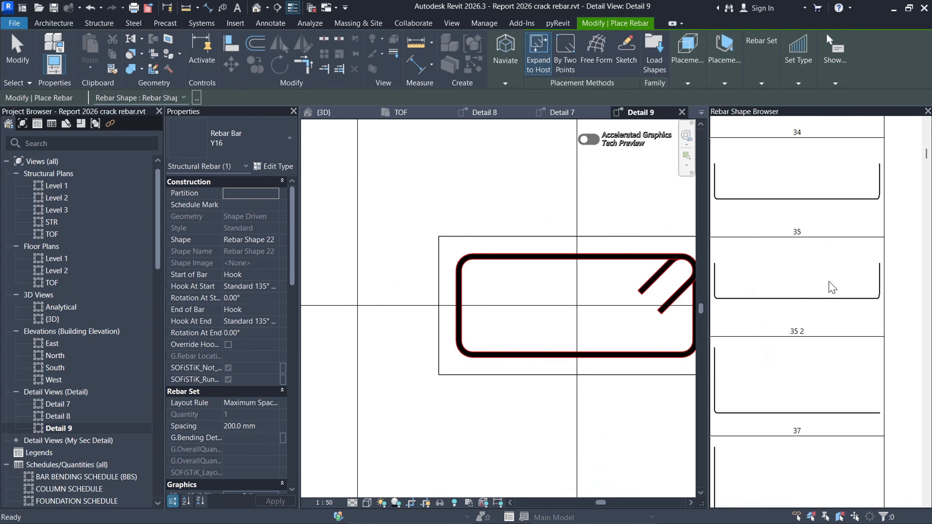
pyautogui.click(799, 167)
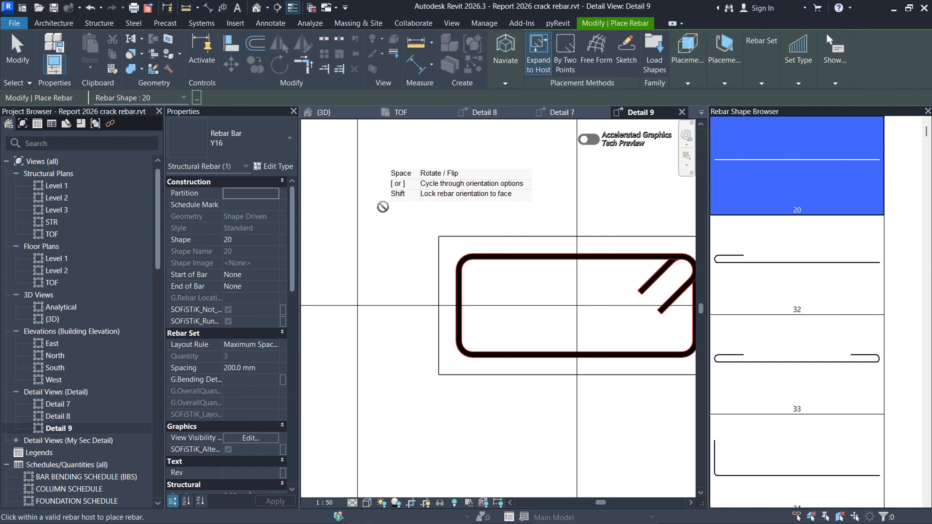
# Step: Set the placement orientation of the Y16 bars to Perpendicular to Cover
pyautogui.scroll(-3, 372, 222)
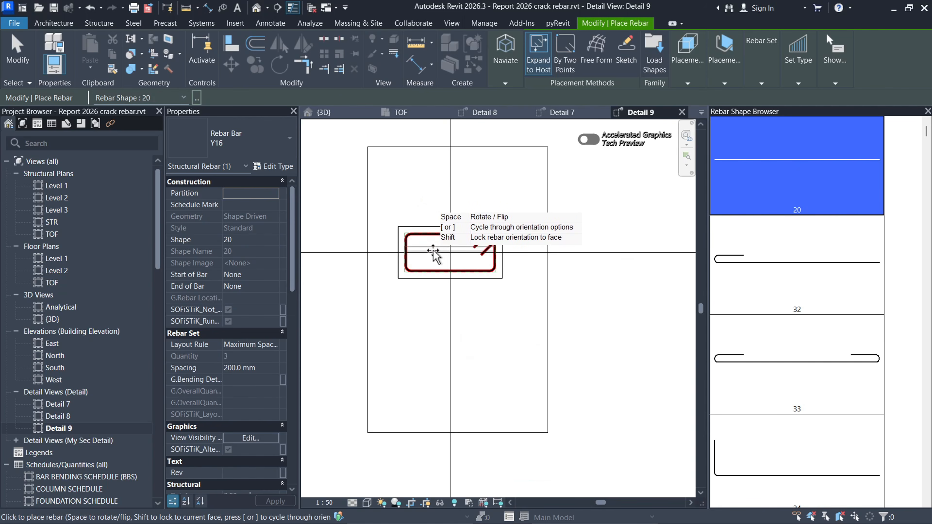
pyautogui.scroll(3, 431, 252)
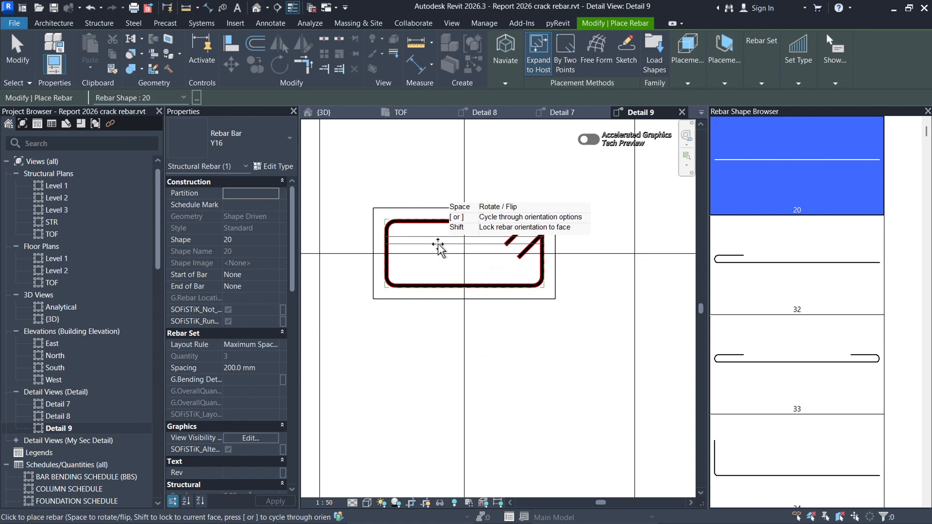
pyautogui.click(472, 252)
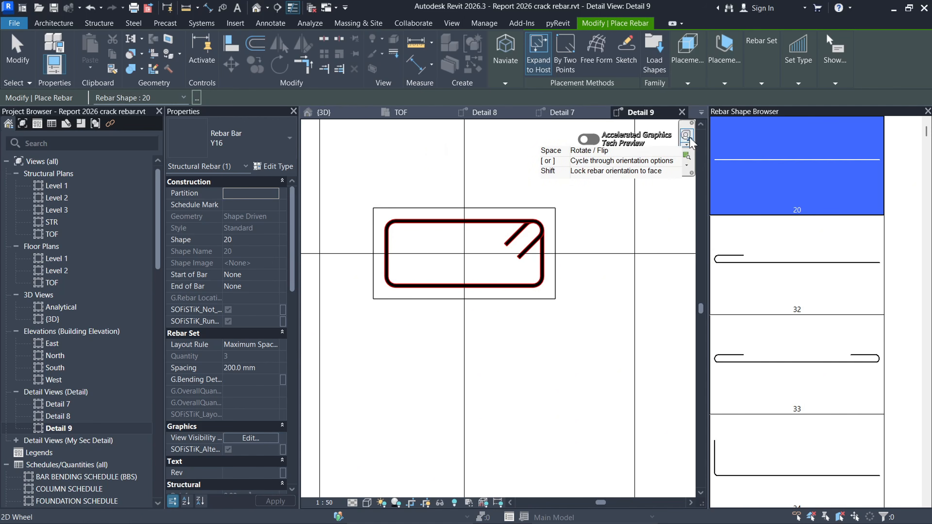
pyautogui.click(688, 84)
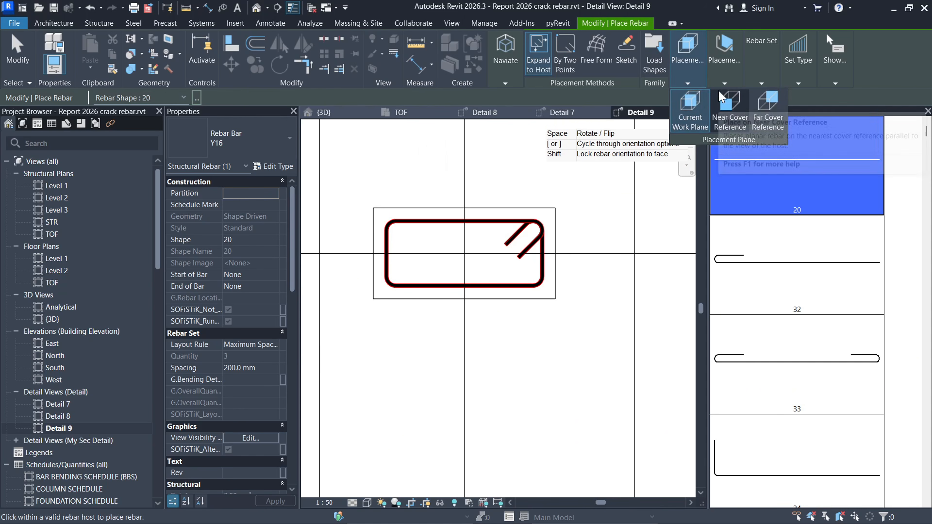
pyautogui.click(723, 84)
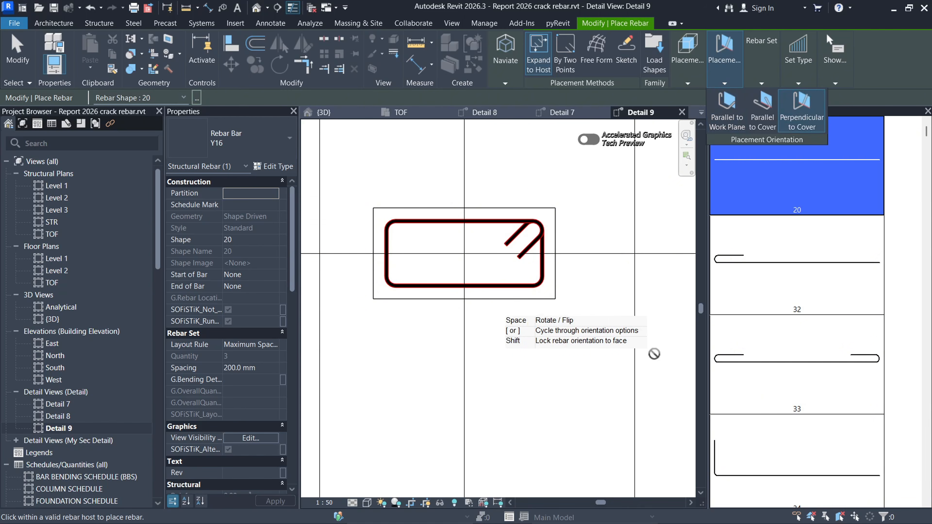
# Step: Set the Y16 rebar set's layout to Fixed Number with a quantity of 3
pyautogui.click(761, 82)
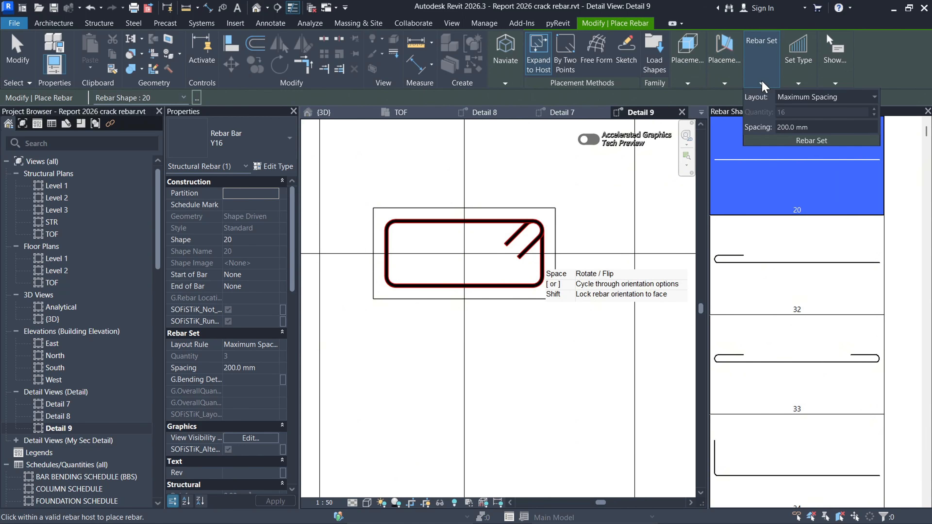
pyautogui.click(867, 98)
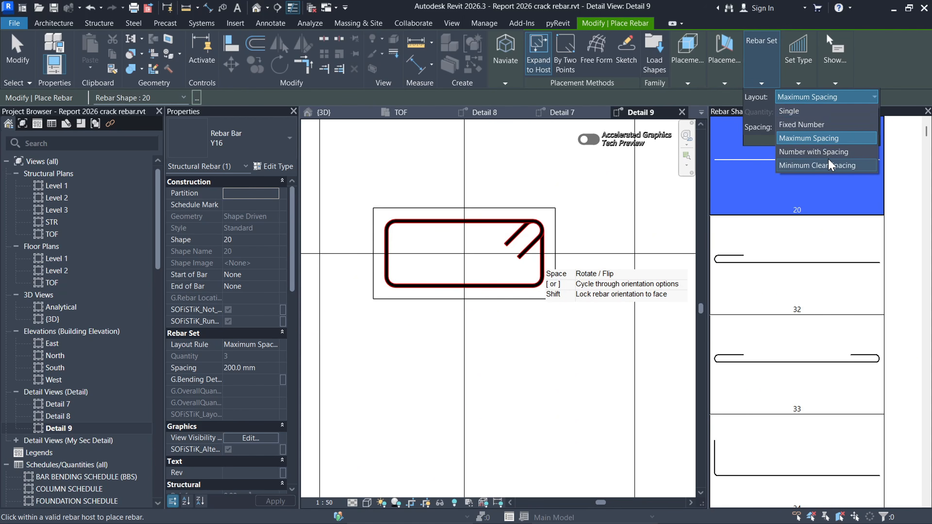
pyautogui.click(806, 125)
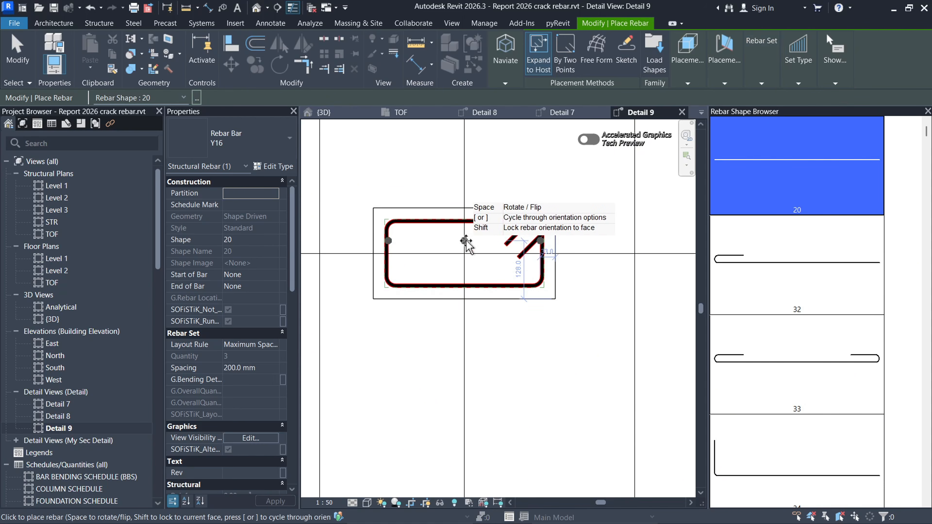
pyautogui.scroll(2, 464, 239)
pyautogui.scroll(-2, 551, 238)
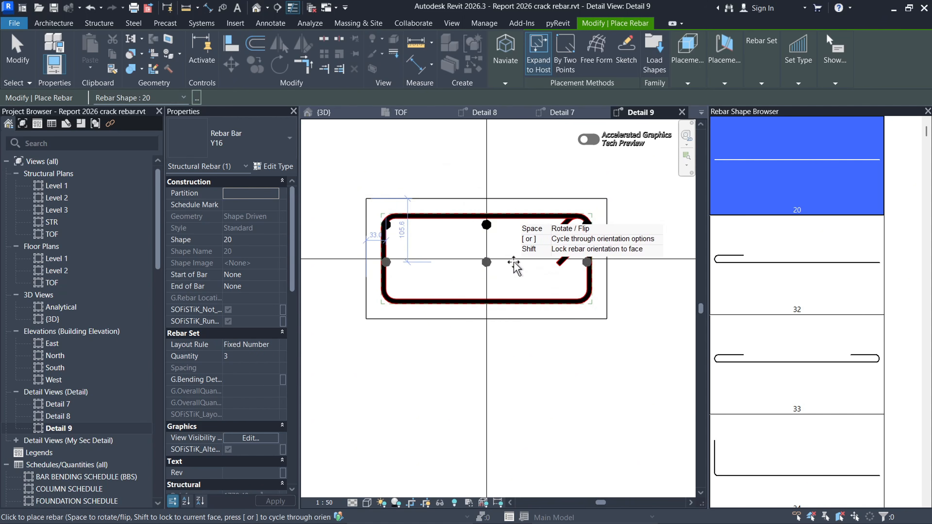
# Step: Place one three-bar Y16 set along the upper leg and one along the lower leg of the column stirrup
pyautogui.click(525, 238)
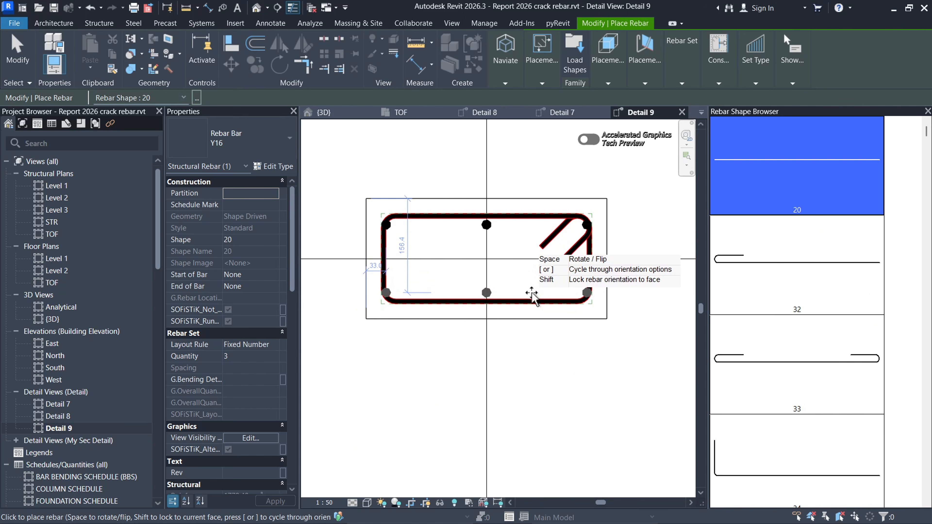
pyautogui.click(535, 297)
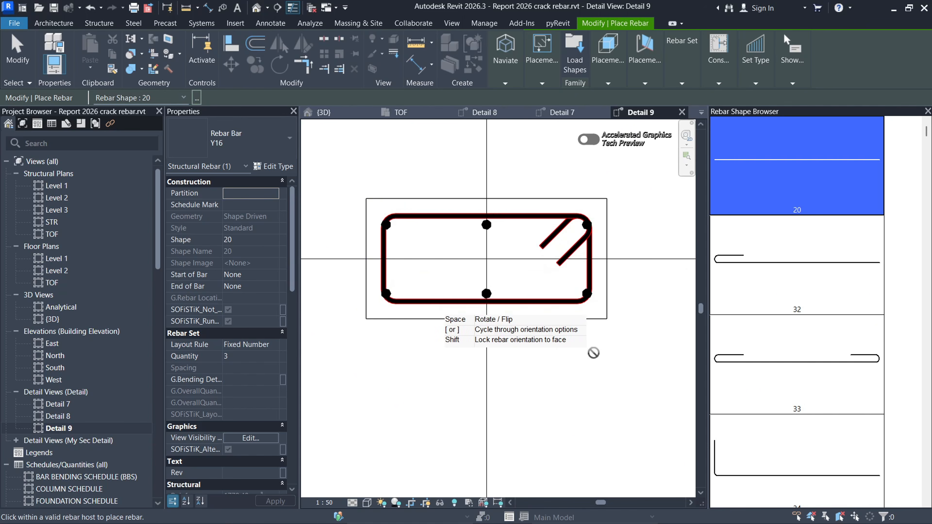
pyautogui.press('Escape')
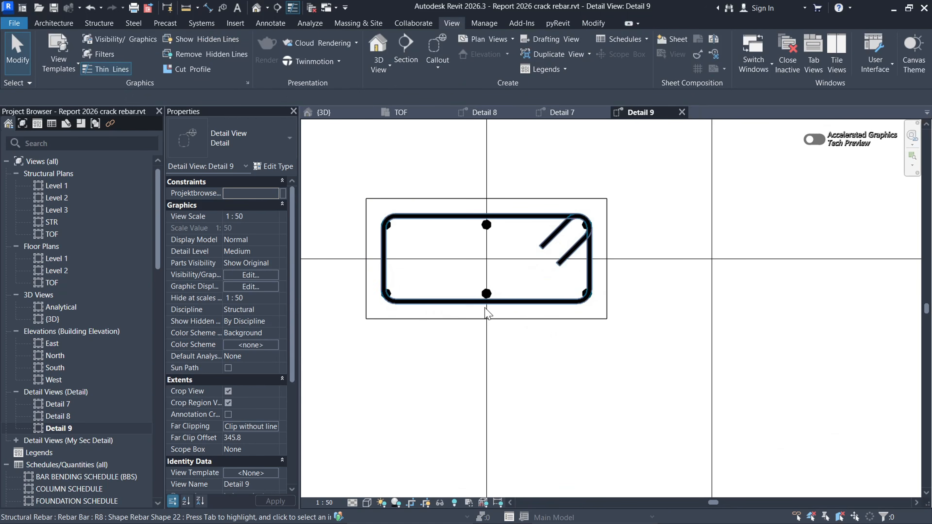
# Step: Move the left end bar of the lower Y16 set inward, to about 48 mm from the column's left face
pyautogui.scroll(5, 381, 307)
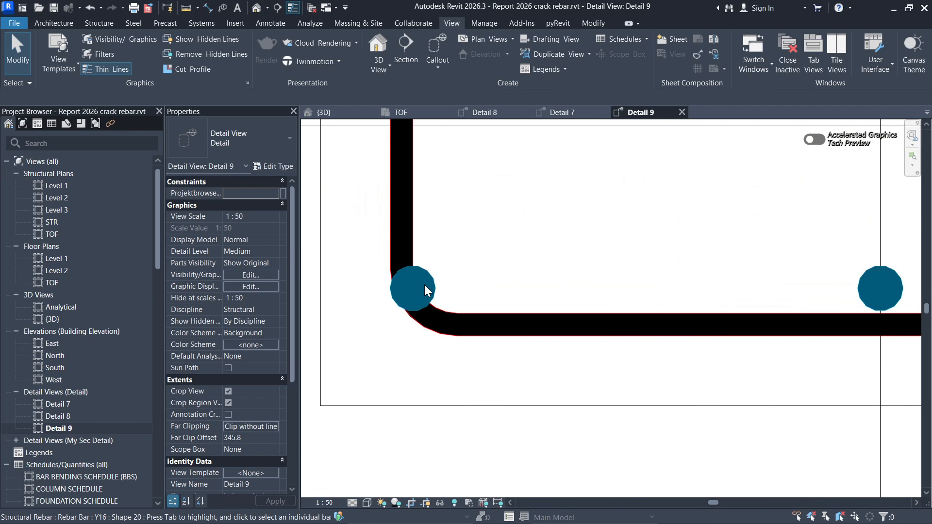
pyautogui.click(425, 290)
pyautogui.moveTo(426, 290); pyautogui.dragTo(455, 288)
pyautogui.scroll(-6, 404, 304)
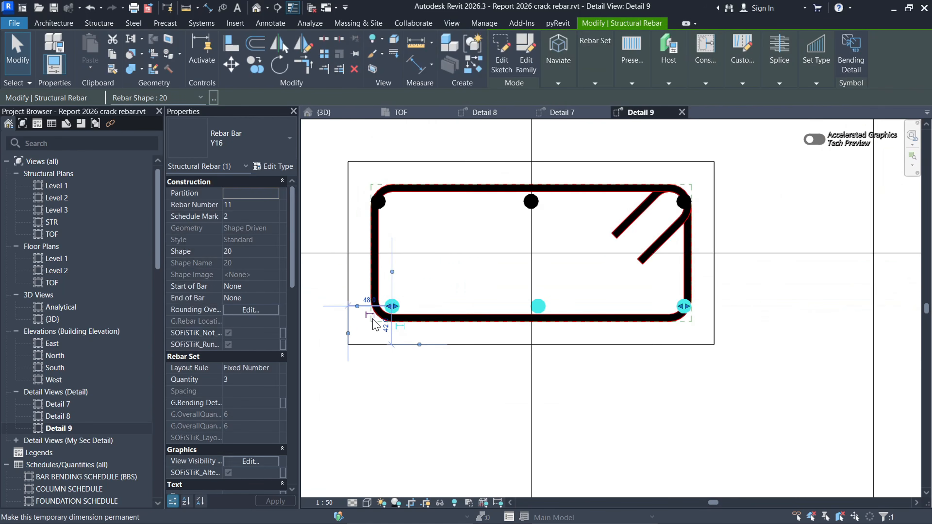
# Step: Move the right end bar of the lower Y16 set inward, clear of the stirrup's corner bend
pyautogui.scroll(3, 583, 314)
pyautogui.scroll(1, 583, 315)
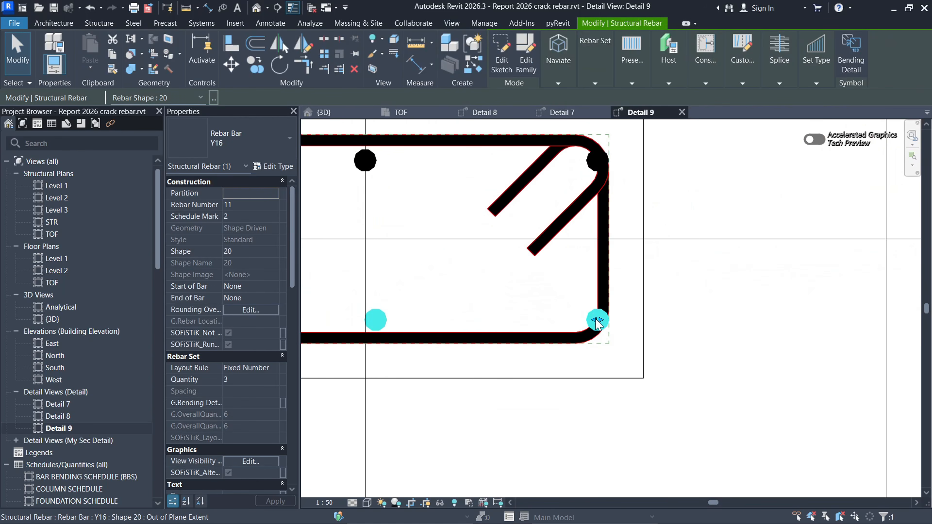
pyautogui.moveTo(596, 319); pyautogui.dragTo(579, 322)
pyautogui.click(670, 337)
# Step: Move both end bars of the upper Y16 set inward to line up with the lower bars
pyautogui.scroll(-3, 670, 337)
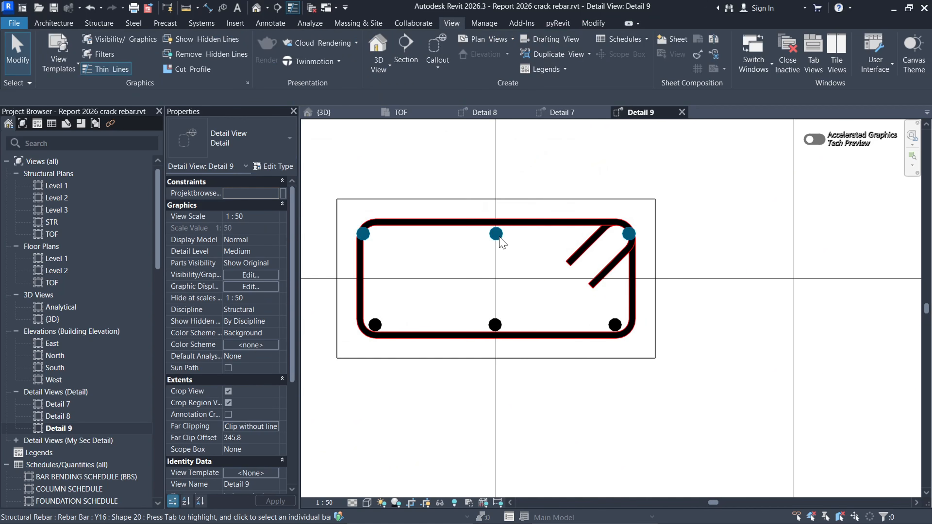
pyautogui.click(500, 239)
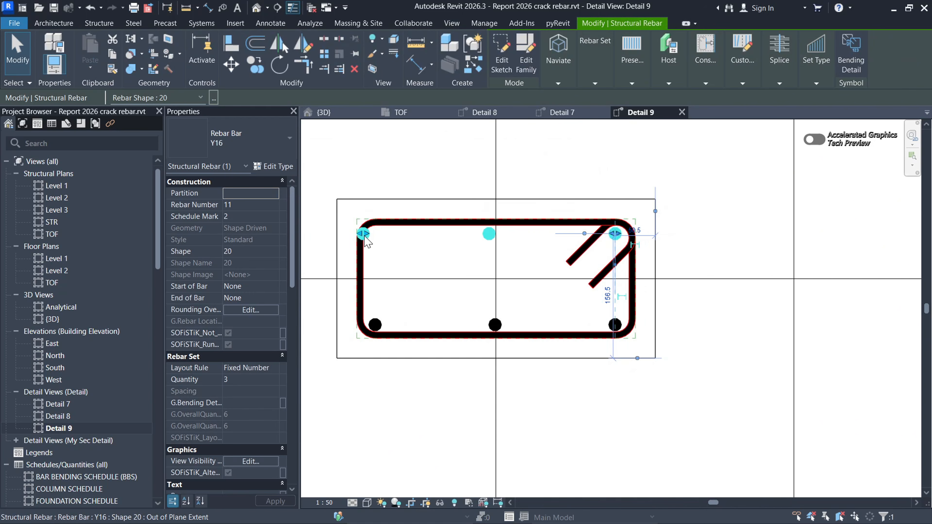
pyautogui.moveTo(365, 237); pyautogui.dragTo(374, 237)
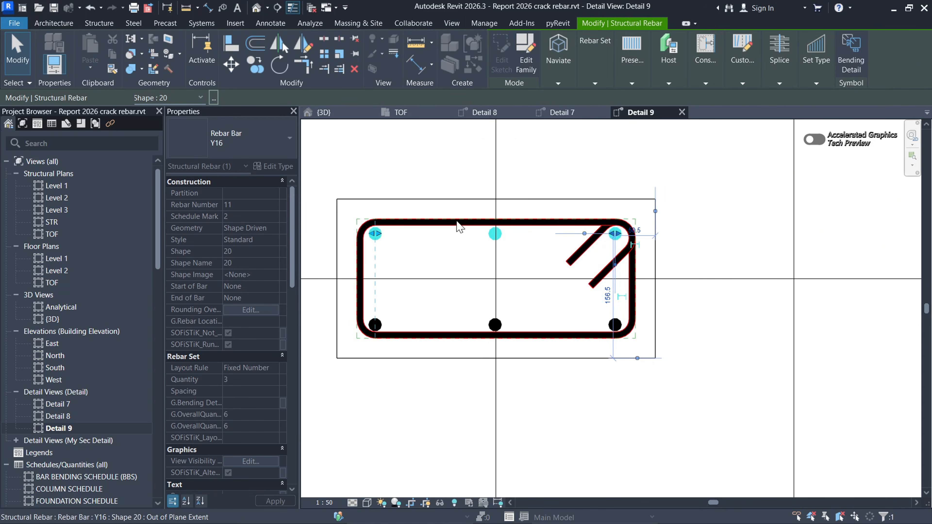
pyautogui.click(435, 171)
pyautogui.scroll(-5, 509, 308)
pyautogui.scroll(1, 525, 302)
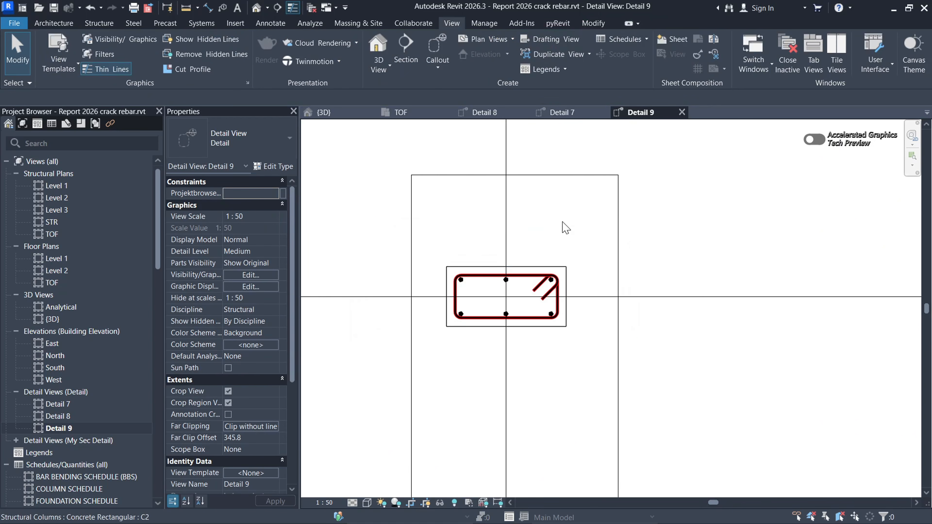
# Step: Check the column's vertical bars and stirrups in elevation in Detail 7 and Detail 8
pyautogui.click(581, 114)
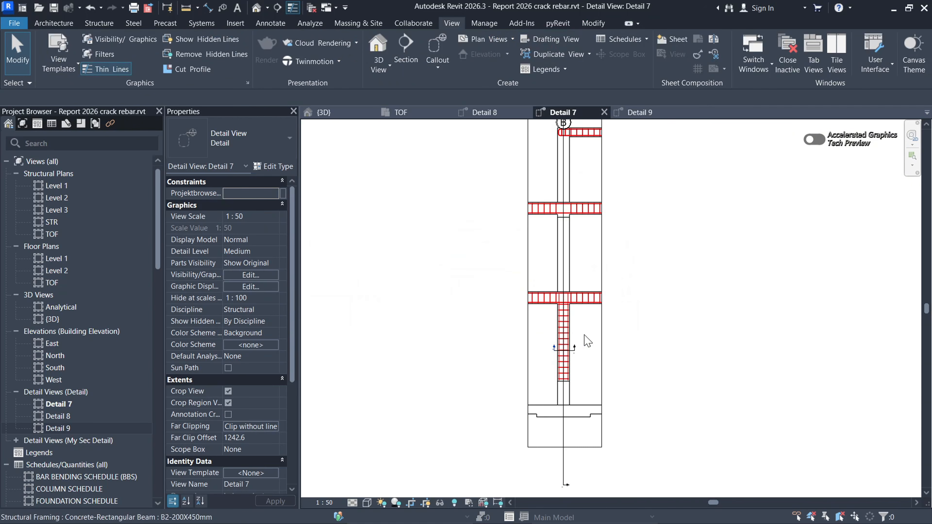
pyautogui.scroll(3, 583, 341)
pyautogui.scroll(-3, 543, 352)
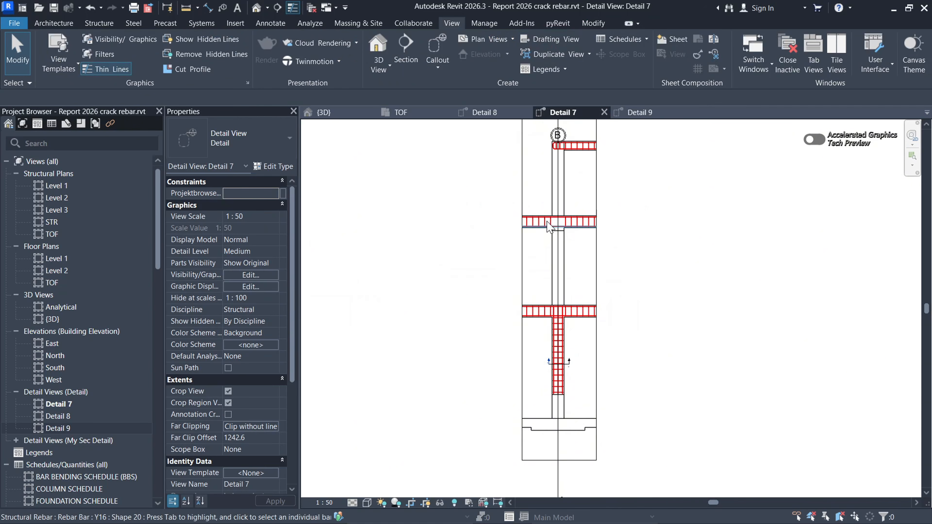
pyautogui.click(485, 113)
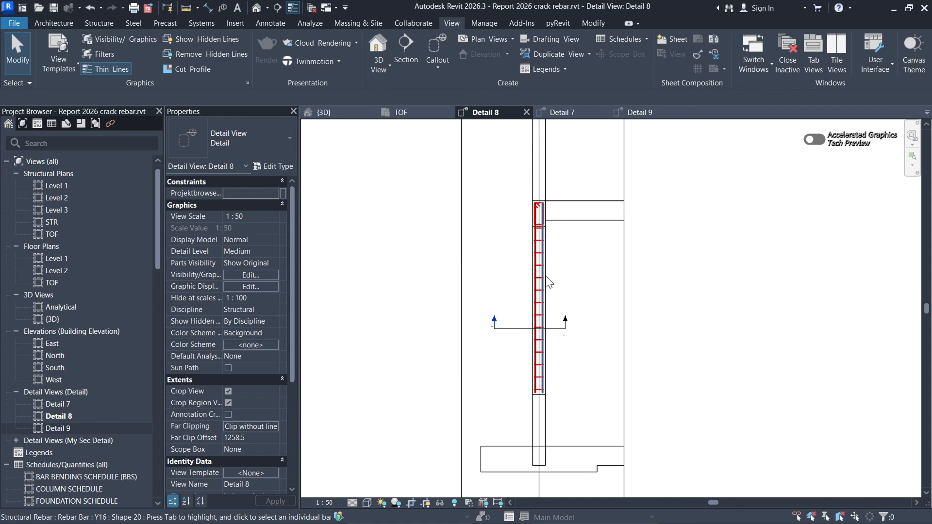
pyautogui.scroll(3, 565, 282)
pyautogui.scroll(-2, 575, 275)
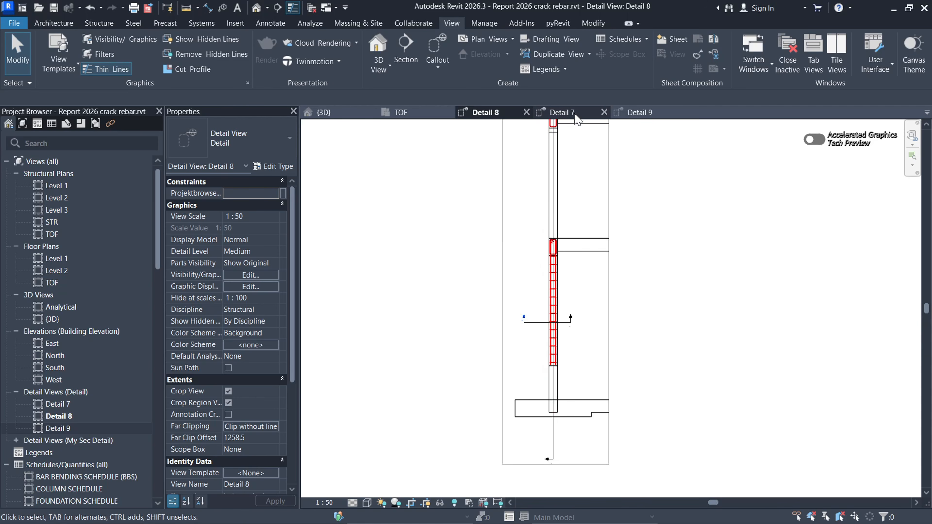
# Step: Examine in Detail 7 where the Y16 column bars end at the beam joint and above the foundation
pyautogui.click(565, 112)
pyautogui.scroll(4, 567, 353)
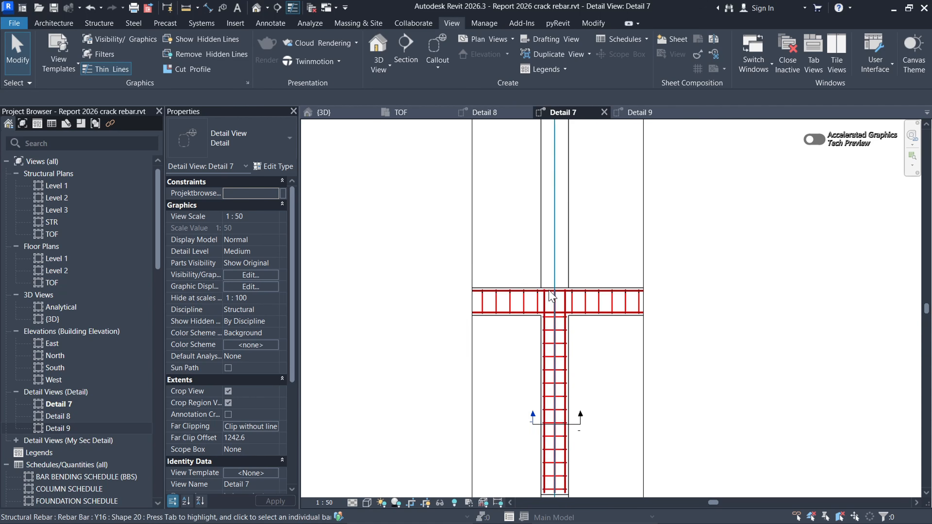
pyautogui.scroll(-5, 551, 355)
pyautogui.scroll(3, 546, 354)
pyautogui.scroll(-2, 550, 343)
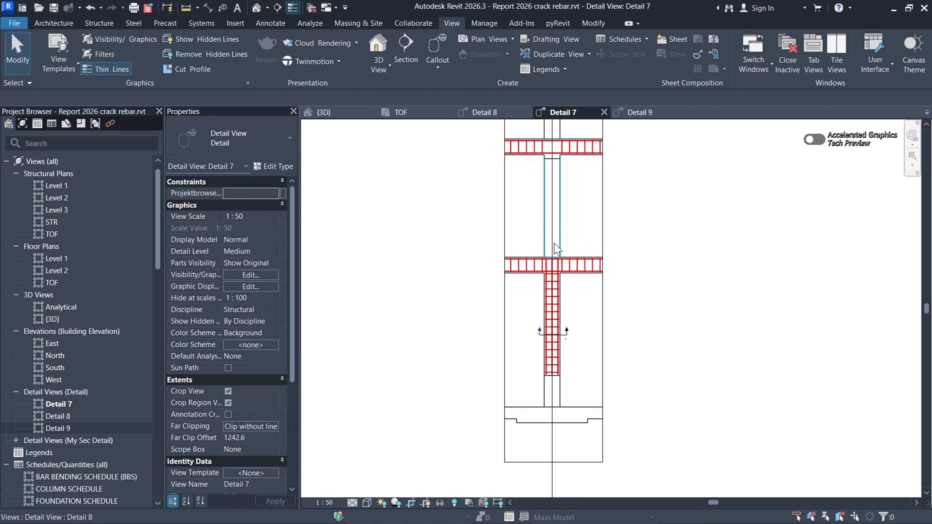
pyautogui.scroll(4, 554, 229)
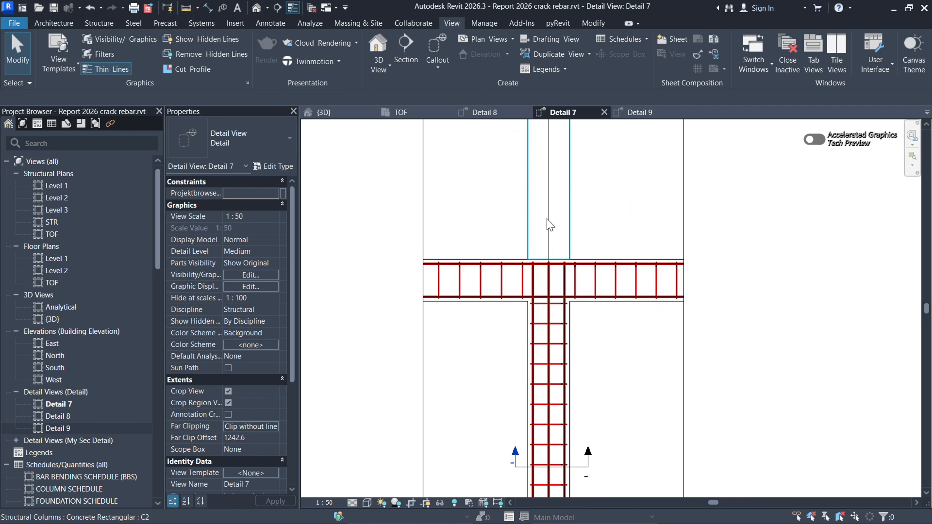
pyautogui.scroll(-2, 533, 221)
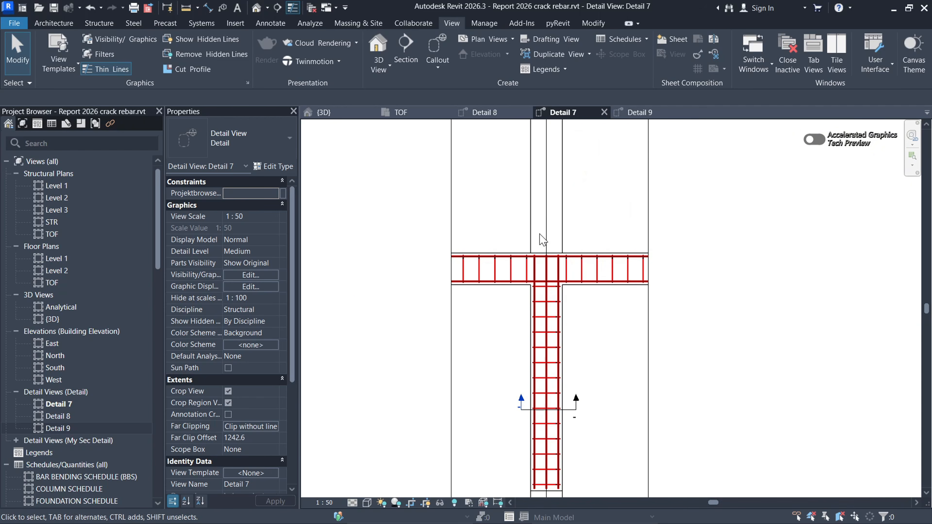
pyautogui.scroll(-2, 572, 305)
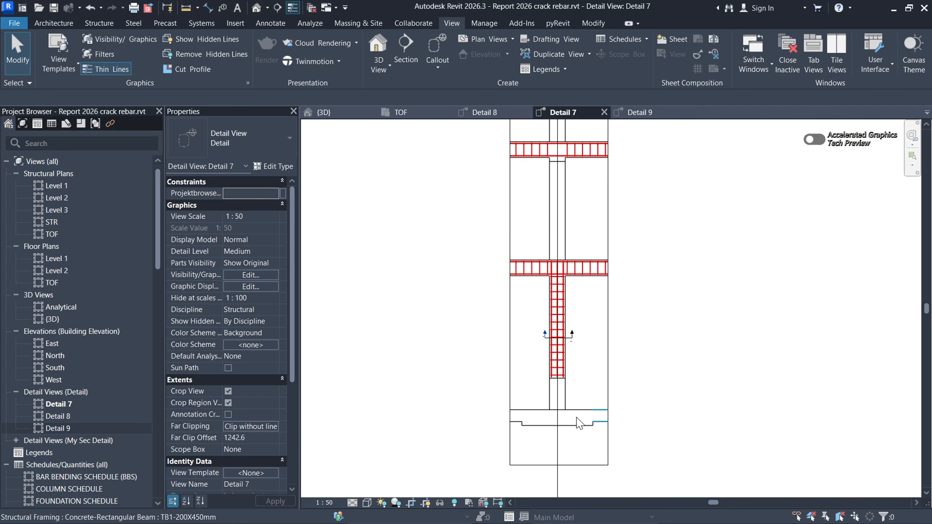
pyautogui.scroll(5, 578, 421)
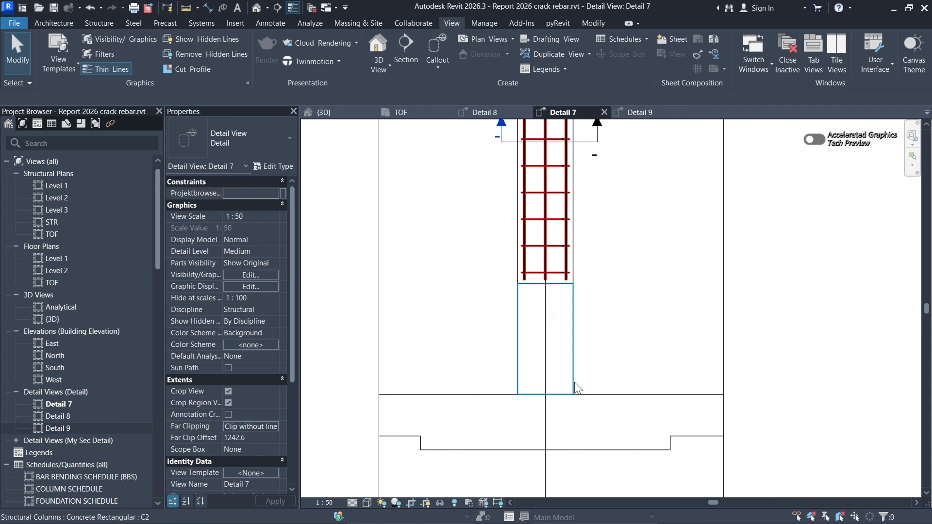
pyautogui.scroll(-3, 547, 400)
pyautogui.scroll(5, 558, 385)
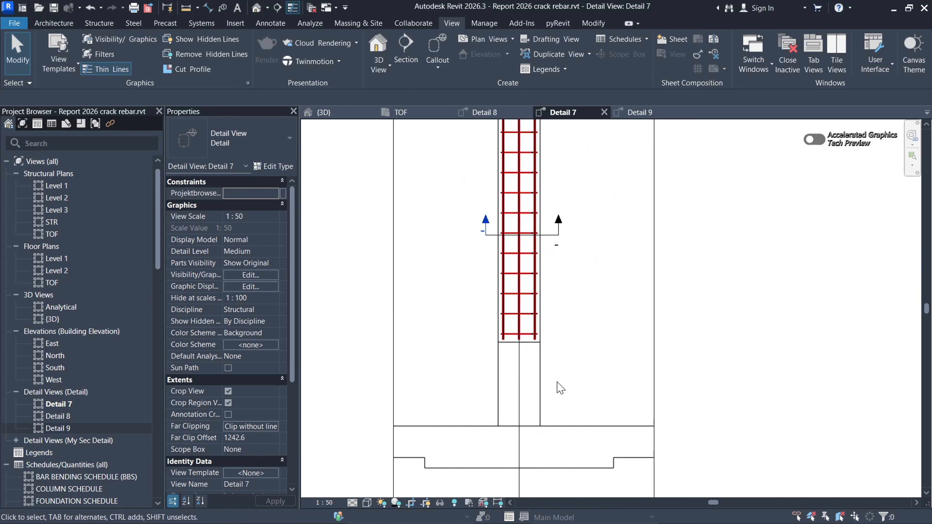
pyautogui.scroll(-2, 550, 378)
pyautogui.scroll(-2, 542, 392)
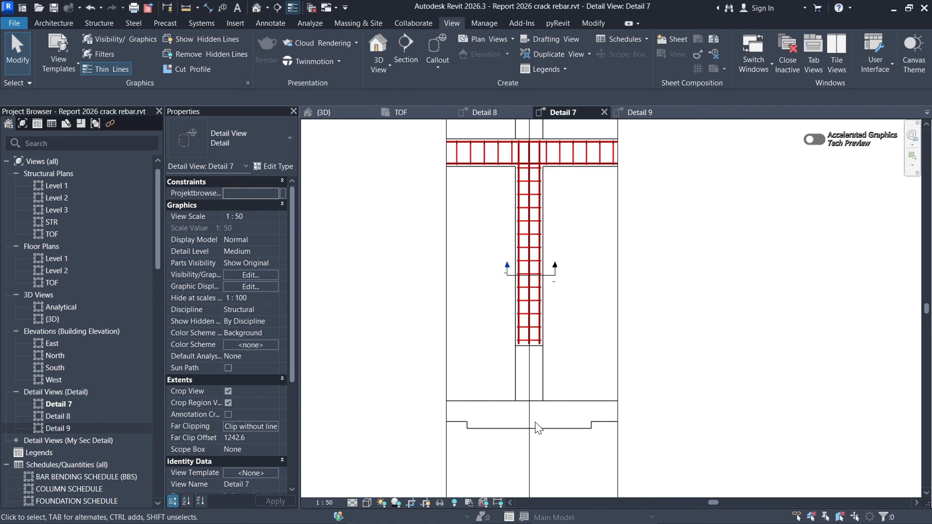
pyautogui.scroll(2, 538, 427)
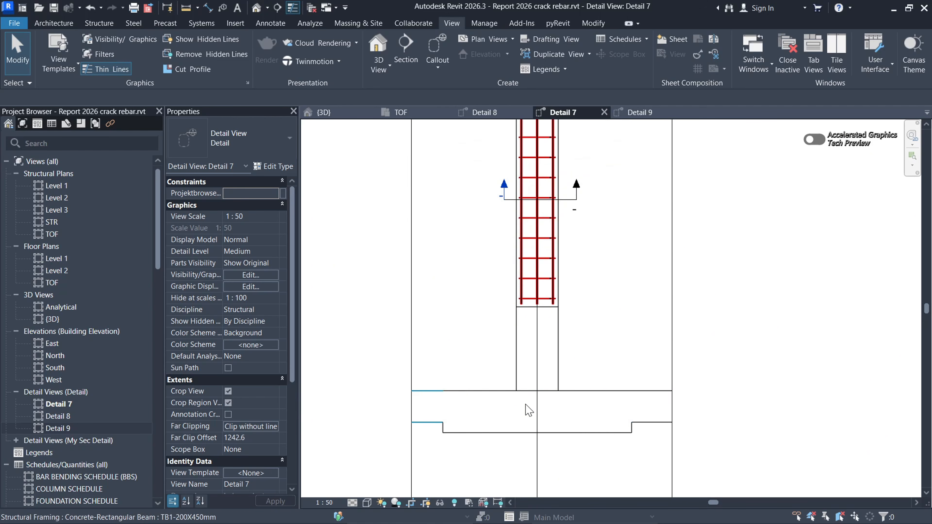
pyautogui.scroll(-2, 517, 396)
pyautogui.scroll(3, 554, 219)
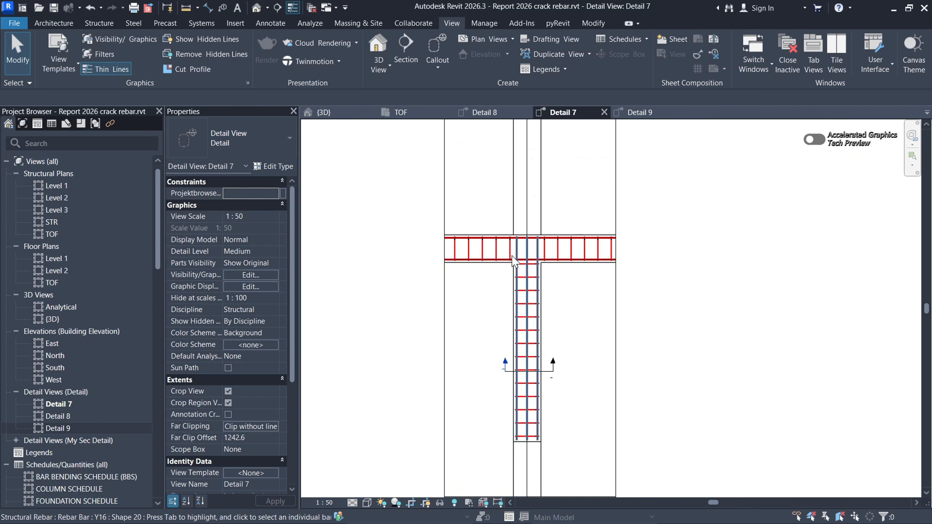
pyautogui.scroll(2, 572, 253)
pyautogui.scroll(-2, 551, 264)
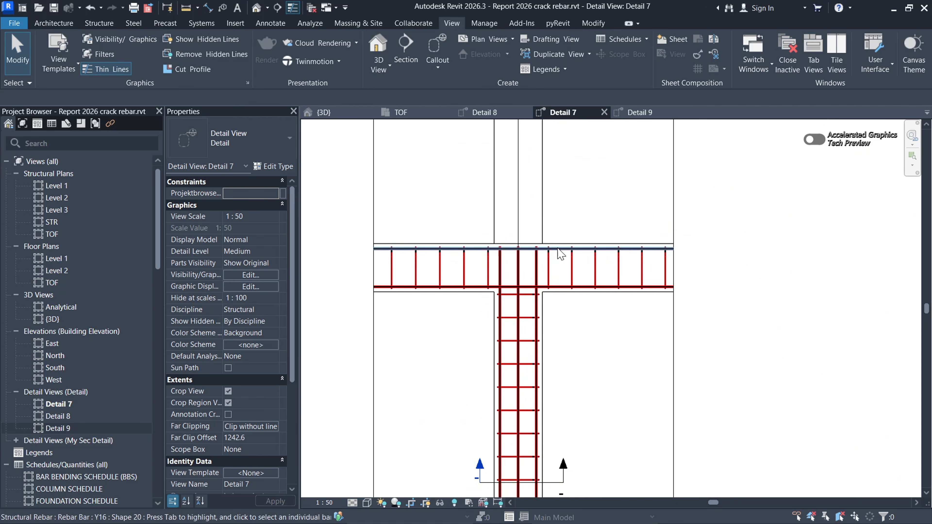
# Step: Select the upper and lower Y16 sets in Detail 9 and start editing their rebar constraints in the 3D view
pyautogui.click(640, 112)
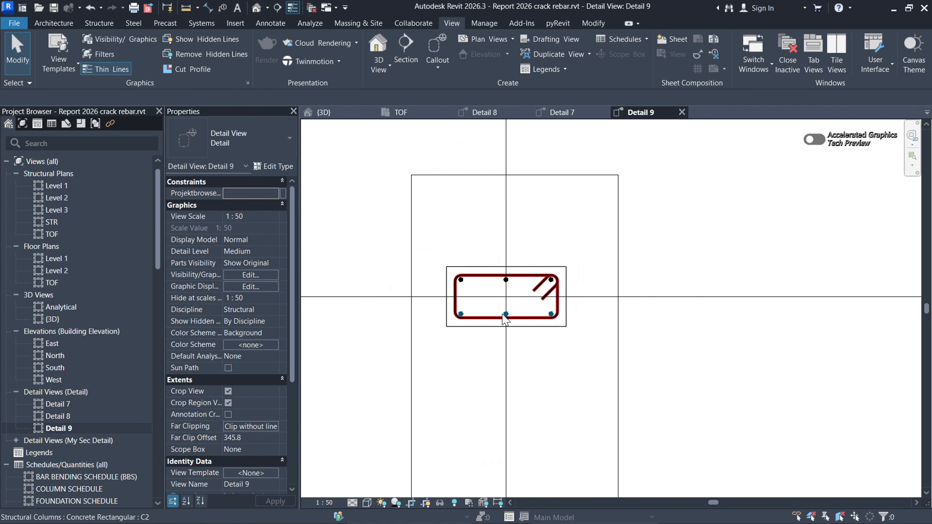
pyautogui.scroll(3, 506, 319)
pyautogui.click(546, 230)
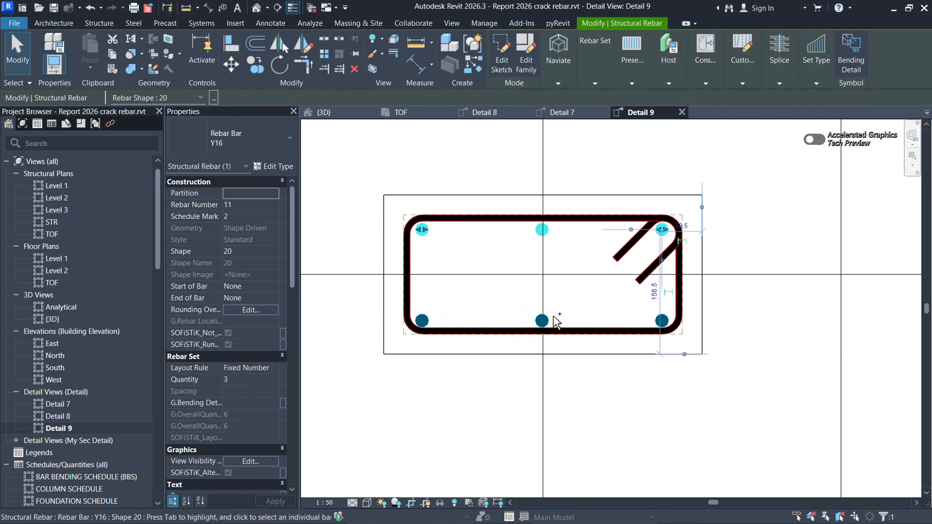
pyautogui.click(620, 383)
pyautogui.keyDown('ctrl'); pyautogui.click(609, 215); pyautogui.keyUp('ctrl')
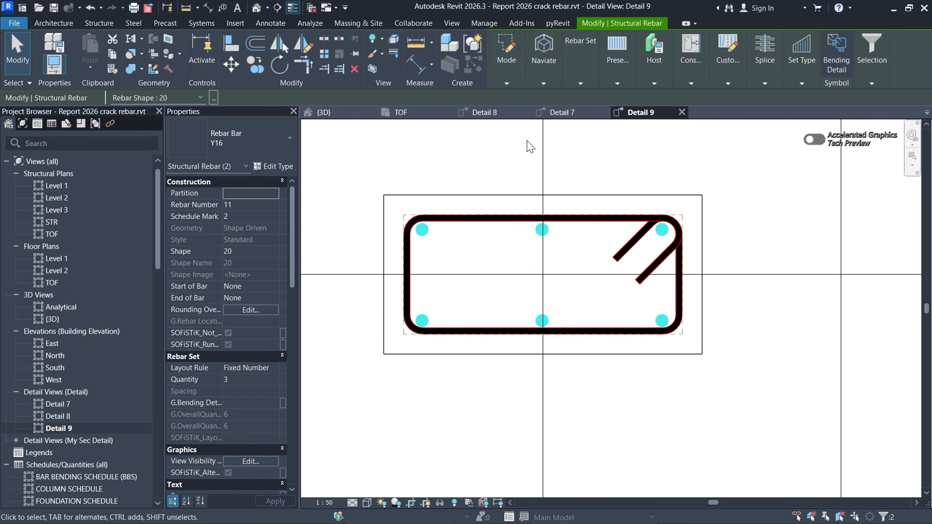
pyautogui.click(340, 114)
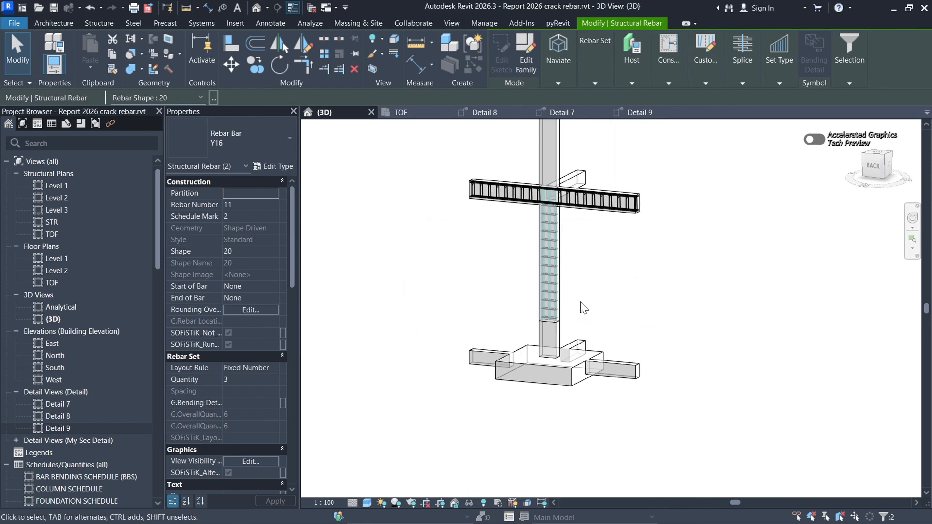
pyautogui.scroll(5, 558, 208)
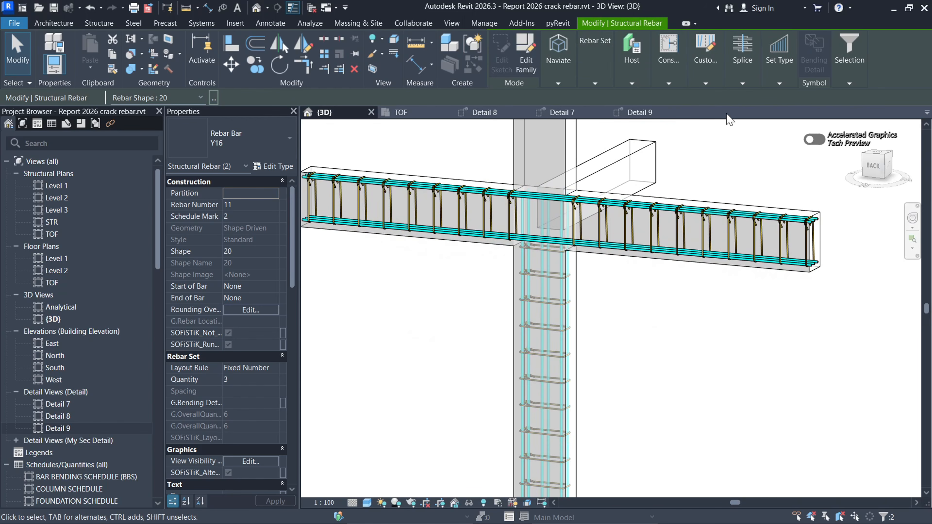
pyautogui.click(669, 82)
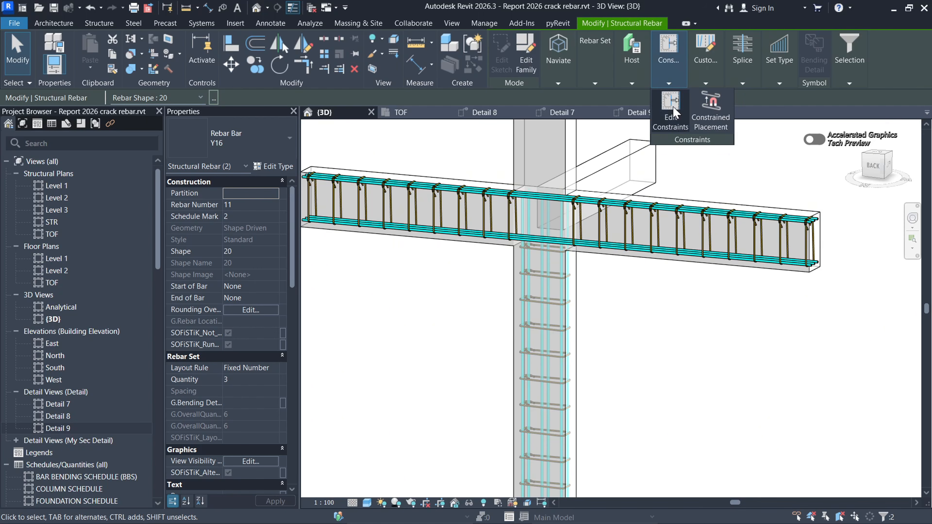
pyautogui.click(671, 105)
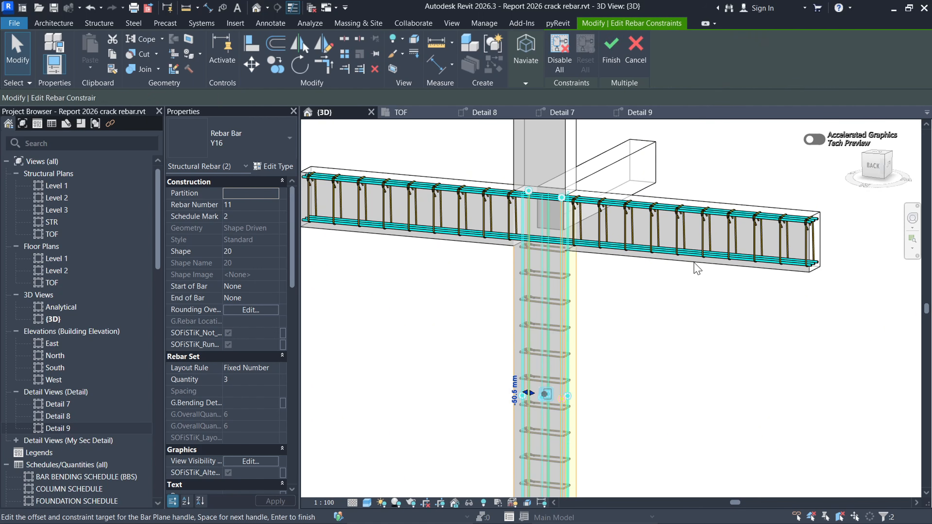
# Step: Set the upper end offset of both Y16 sets to 700 mm at the beam joint and finish the constraint editing
pyautogui.scroll(6, 517, 162)
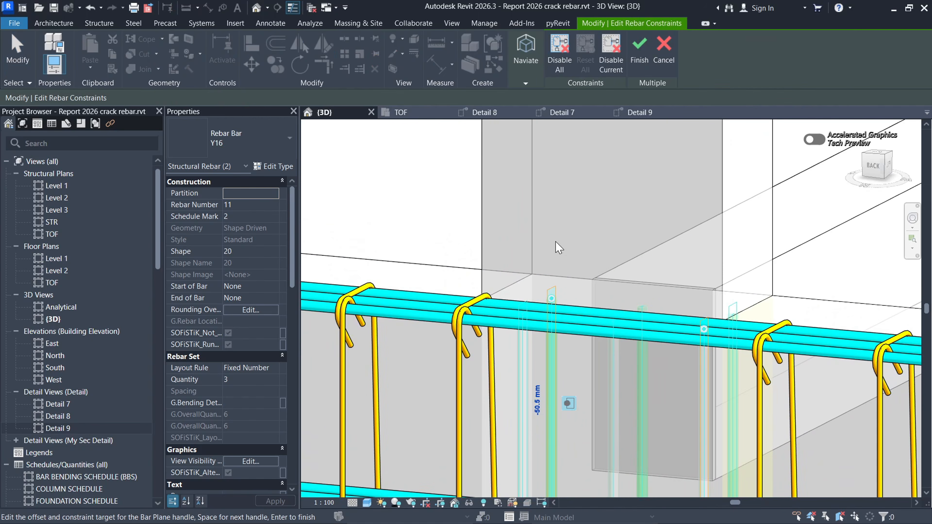
pyautogui.click(557, 300)
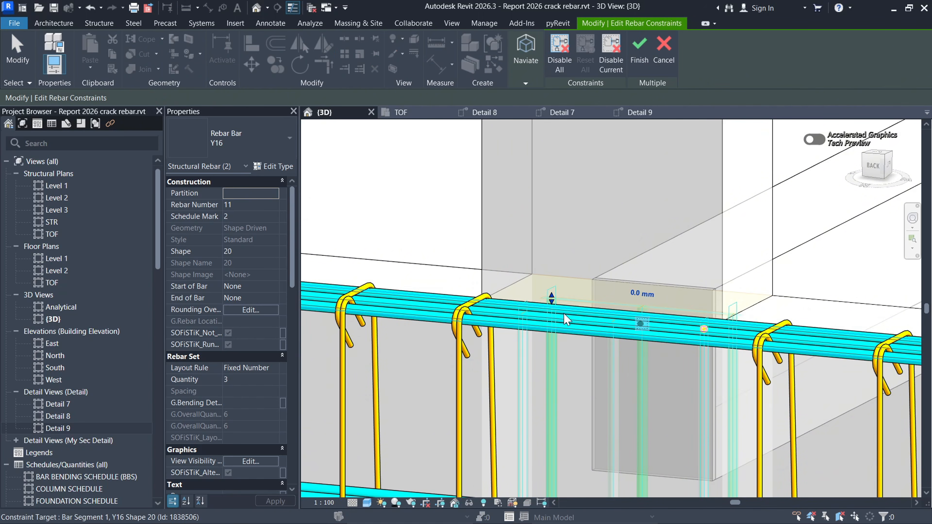
pyautogui.click(643, 293)
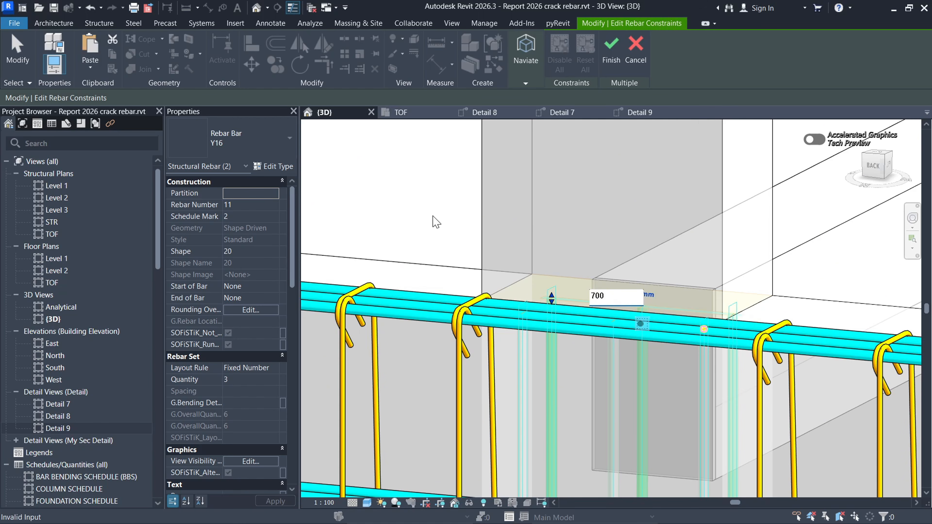
pyautogui.write('700')
pyautogui.press('Return')
pyautogui.scroll(-6, 436, 222)
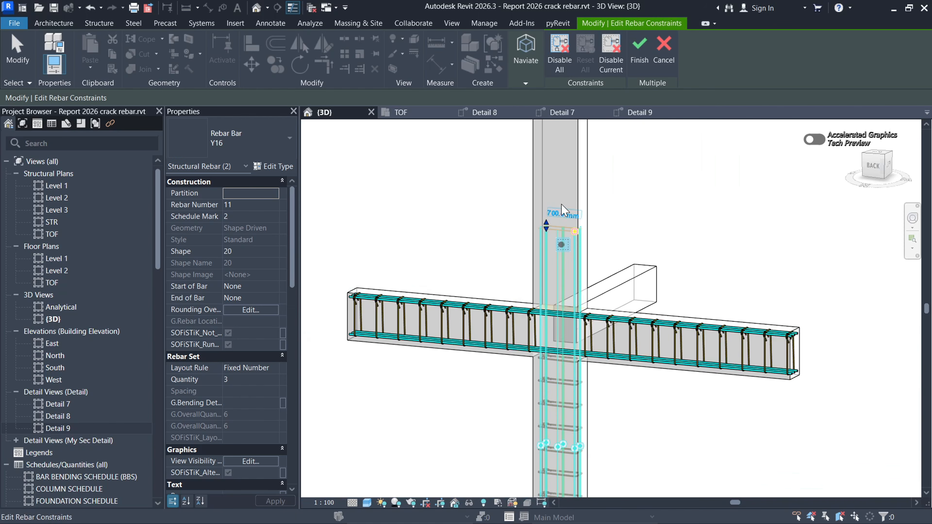
pyautogui.click(639, 50)
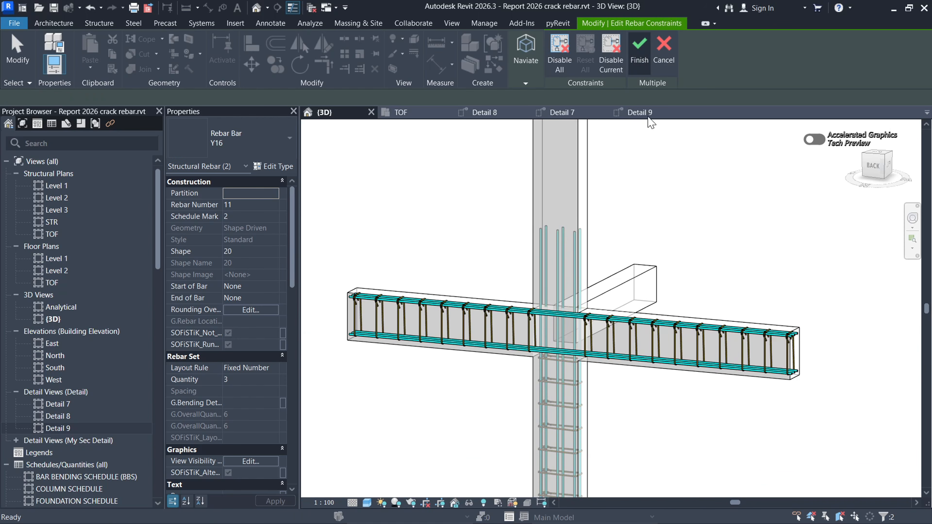
pyautogui.scroll(-5, 586, 292)
pyautogui.press('Escape')
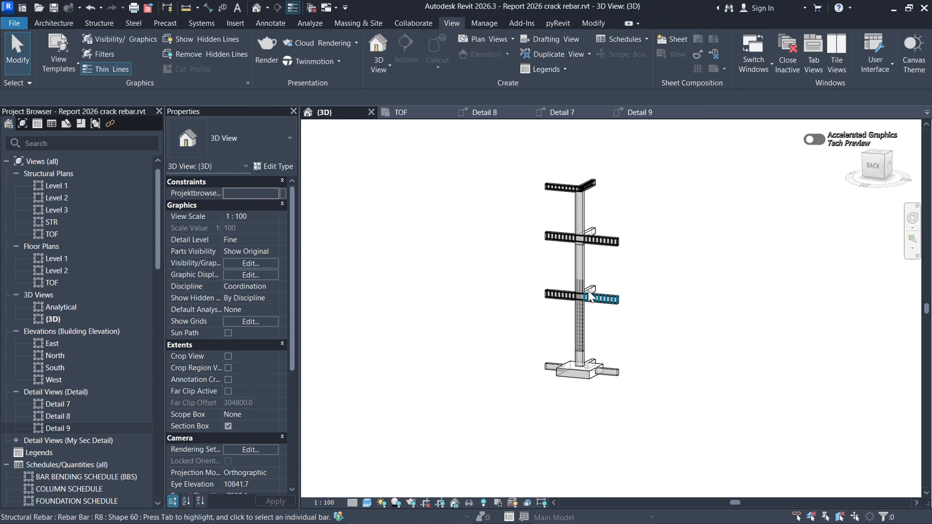
# Step: Inspect the reinforced column and the column stub above the footing in the 3D view
pyautogui.scroll(2, 582, 265)
pyautogui.scroll(1, 583, 268)
pyautogui.scroll(-2, 594, 233)
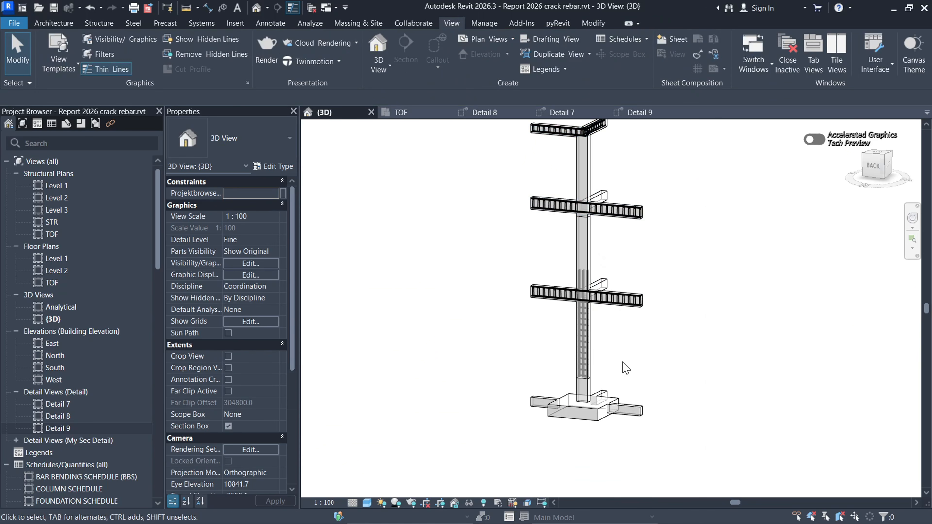
pyautogui.scroll(5, 595, 411)
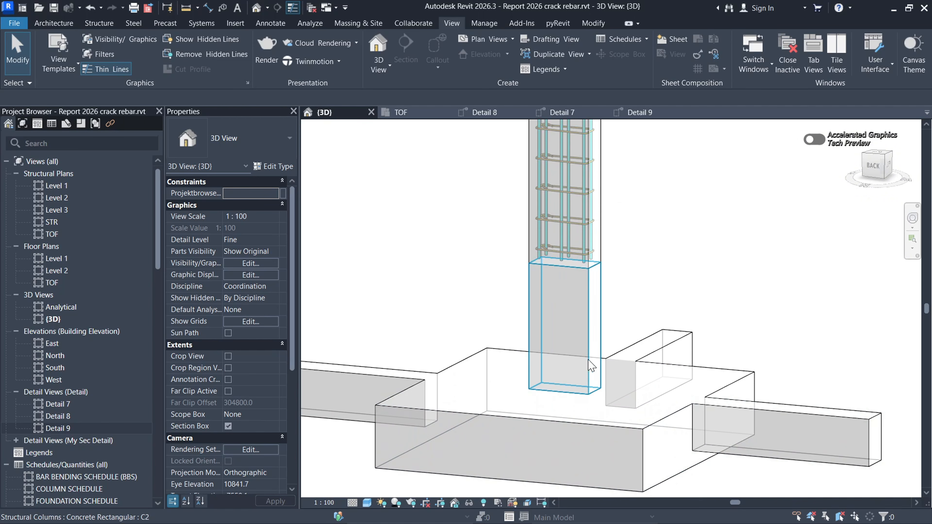
# Step: Examine the joint between the reinforced column, the unreinforced stub and the pad foundation in the 3D view
pyautogui.scroll(-2, 584, 369)
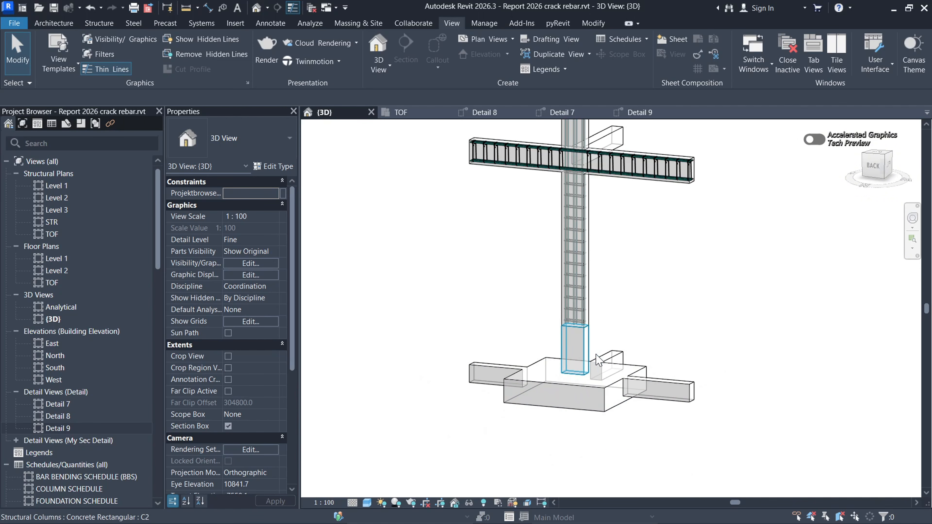
pyautogui.scroll(2, 596, 359)
pyautogui.scroll(-2, 587, 350)
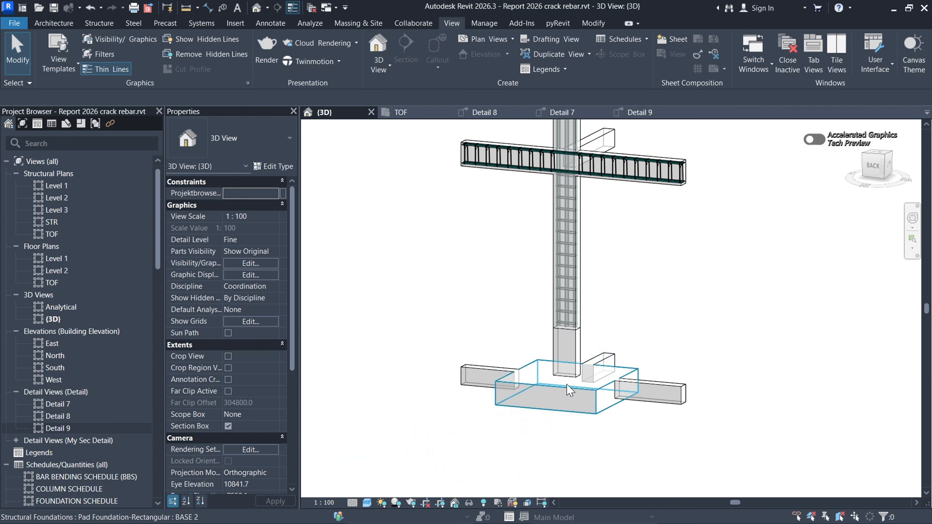
pyautogui.scroll(5, 569, 391)
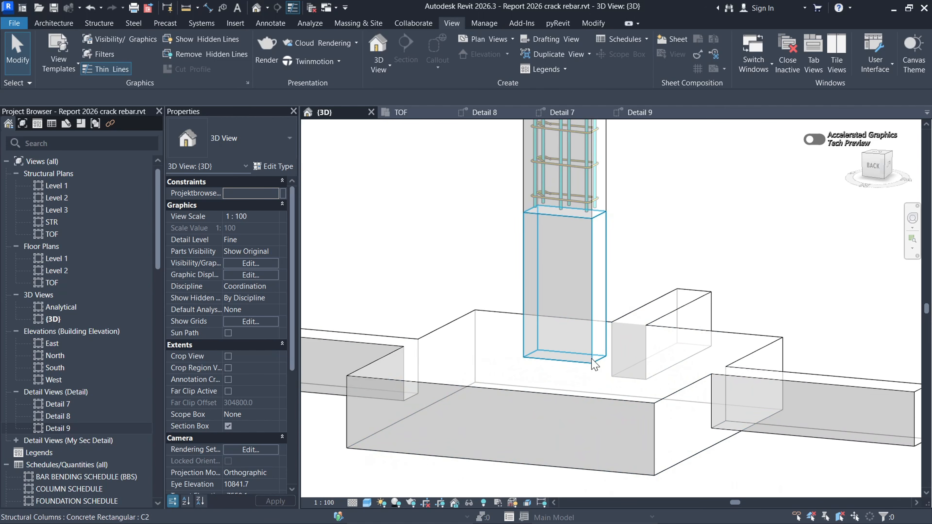
pyautogui.scroll(-2, 587, 381)
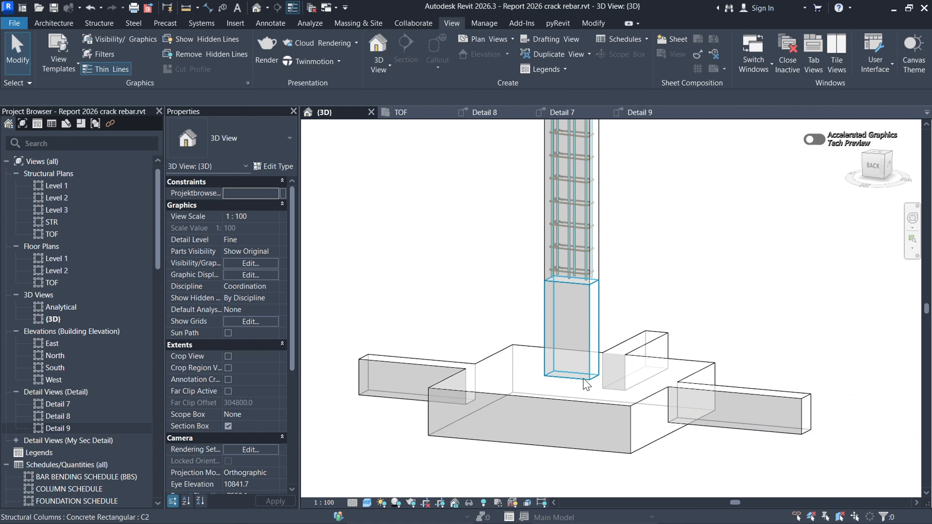
pyautogui.scroll(-6, 530, 378)
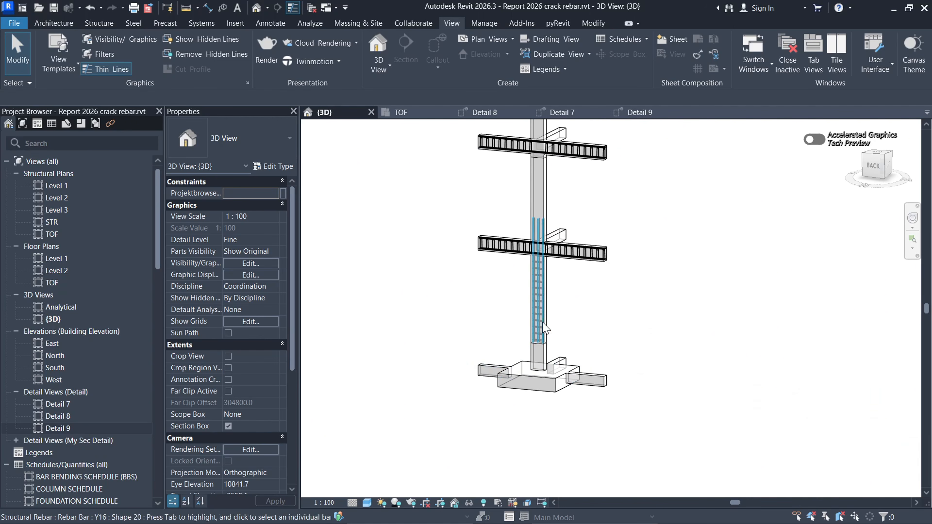
pyautogui.scroll(9, 542, 323)
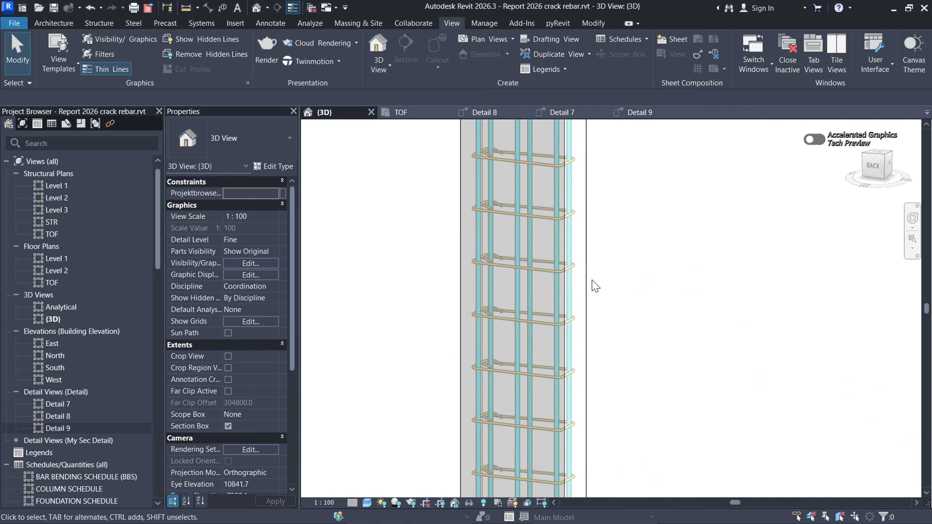
pyautogui.click(584, 284)
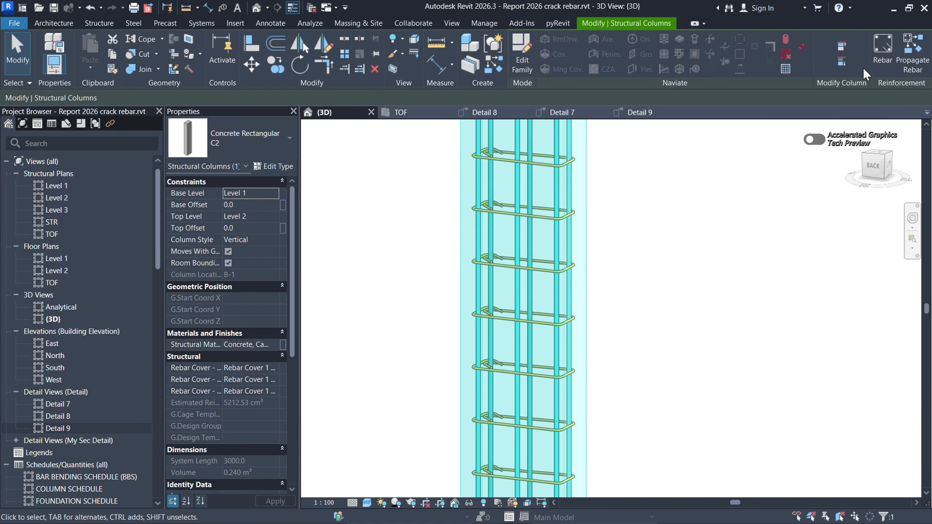
pyautogui.click(913, 51)
pyautogui.scroll(-4, 572, 403)
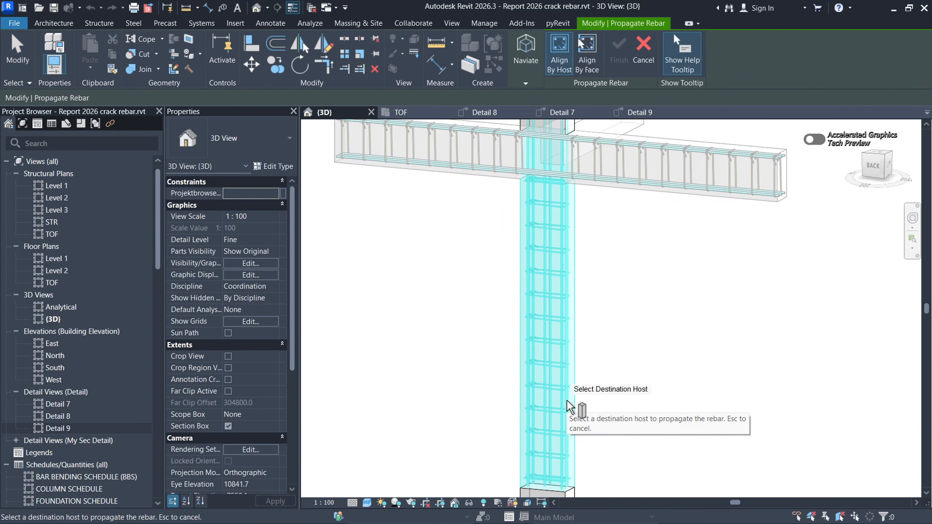
pyautogui.scroll(-3, 584, 337)
pyautogui.scroll(4, 597, 245)
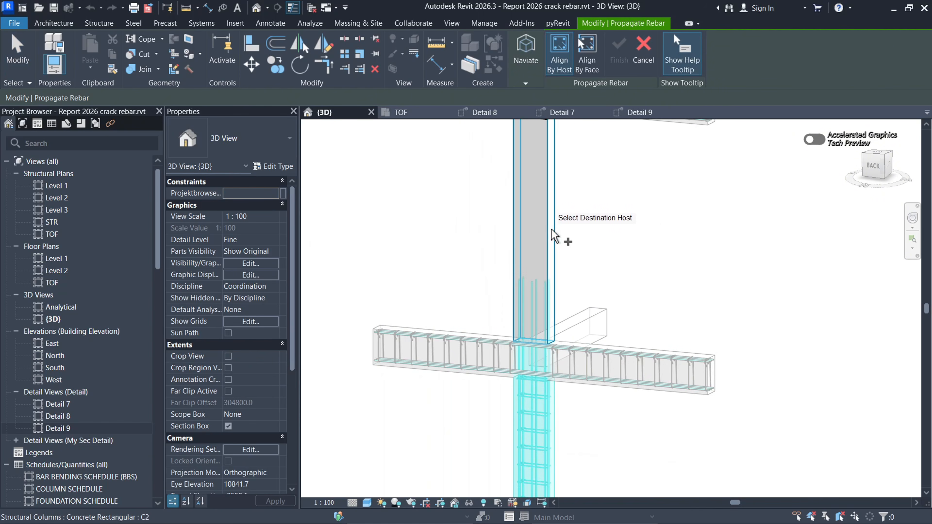
pyautogui.click(553, 237)
pyautogui.scroll(-2, 578, 334)
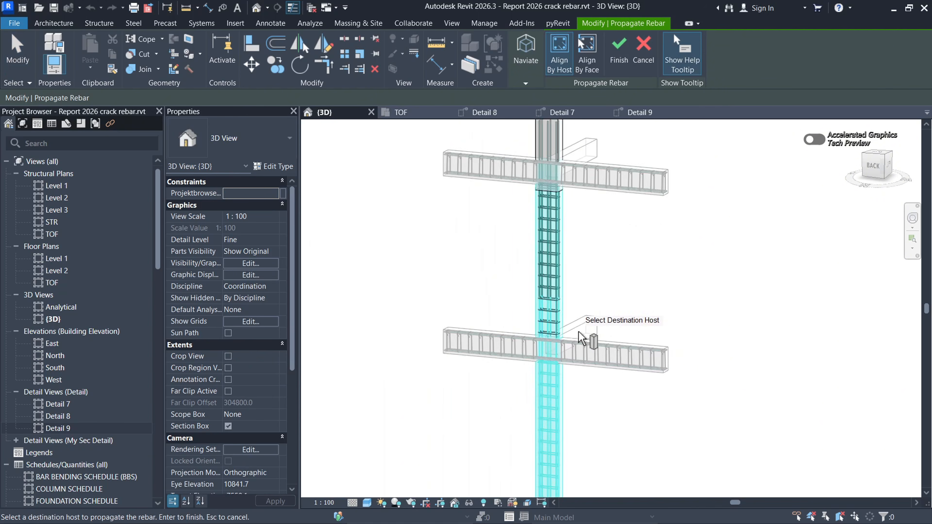
pyautogui.scroll(-3, 581, 338)
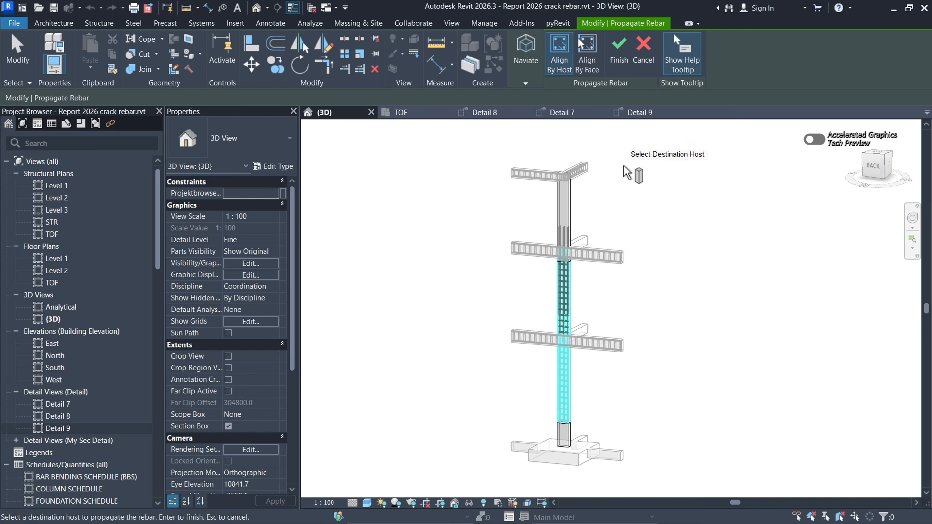
pyautogui.click(643, 51)
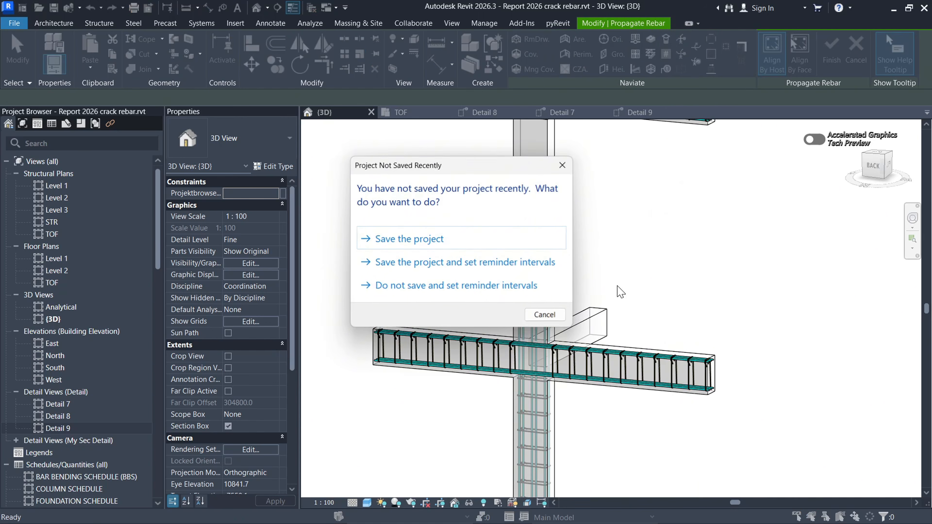
pyautogui.click(562, 165)
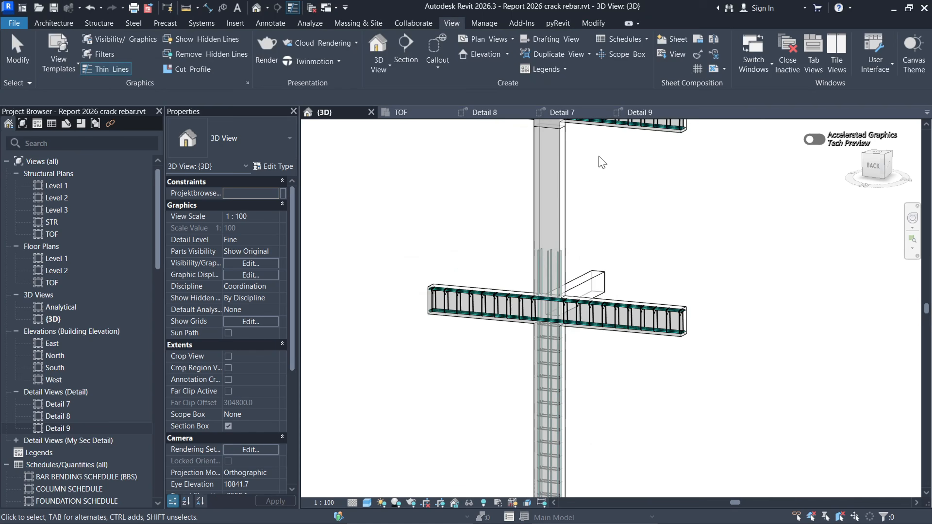
# Step: Compare the lower ends of the Y16 bars and the lowest stirrup above the stub in Detail 7 and 3D
pyautogui.scroll(-3, 578, 264)
pyautogui.scroll(5, 578, 264)
pyautogui.scroll(2, 577, 264)
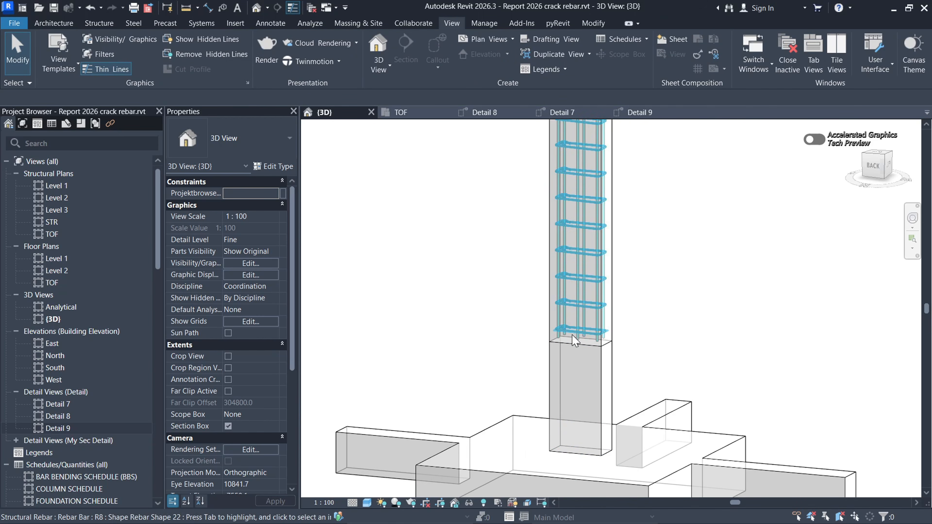
pyautogui.click(583, 115)
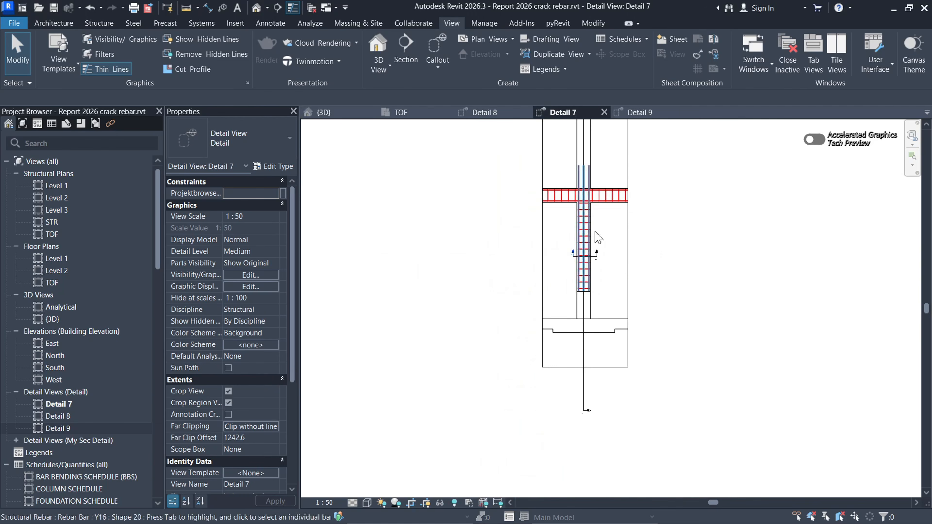
pyautogui.scroll(4, 583, 295)
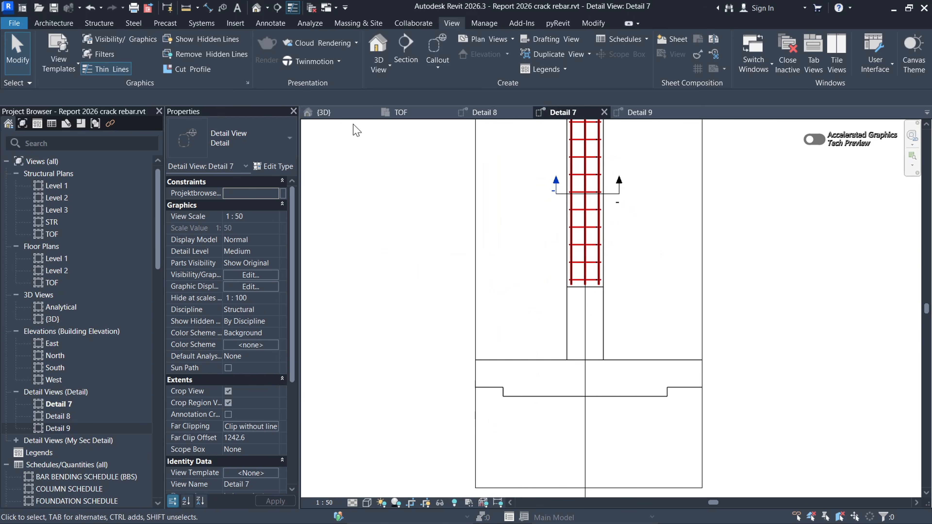
pyautogui.click(330, 112)
pyautogui.scroll(5, 588, 289)
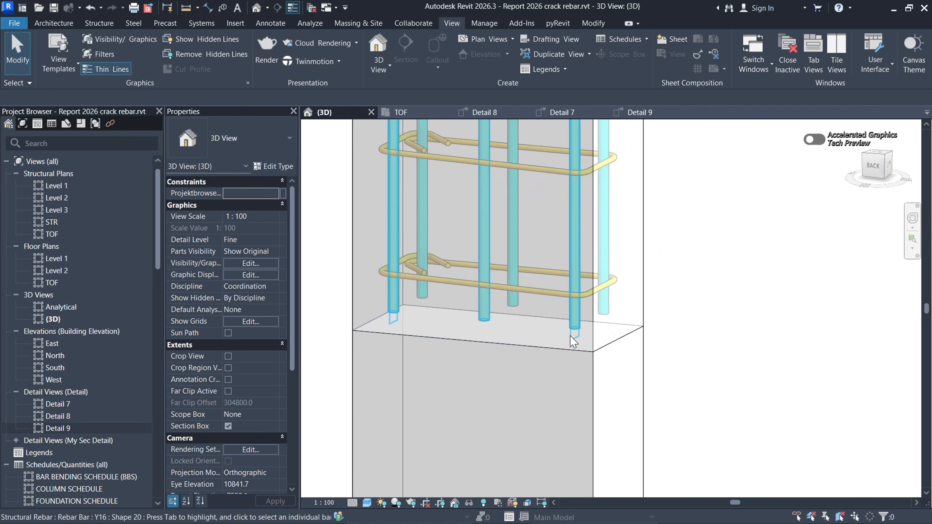
pyautogui.scroll(2, 573, 341)
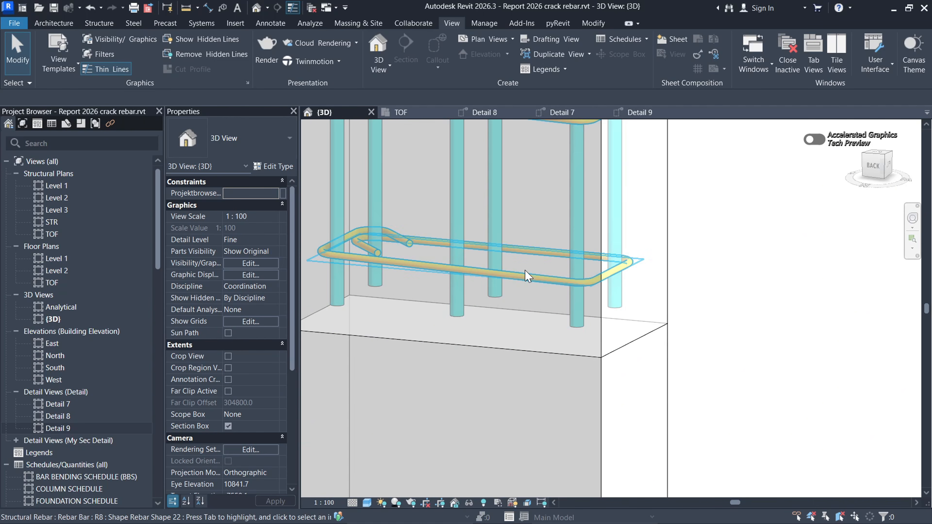
pyautogui.click(527, 276)
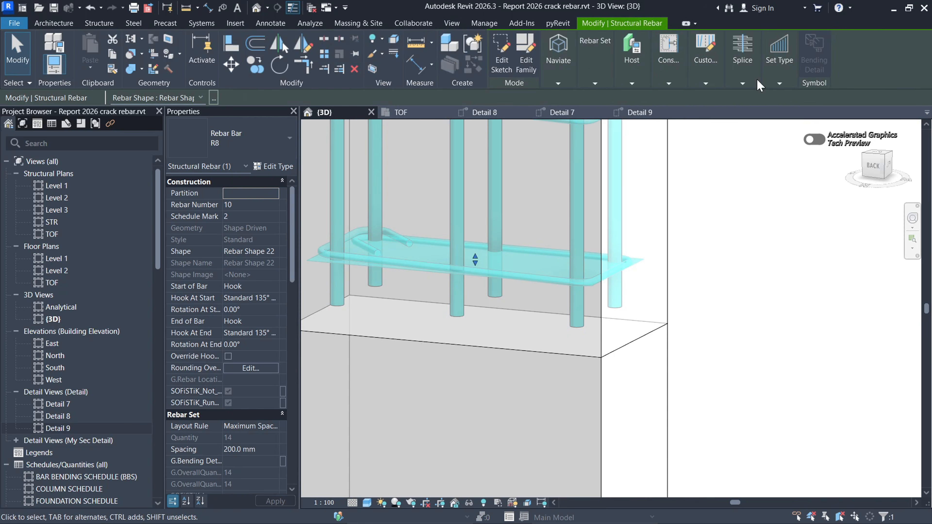
pyautogui.click(674, 75)
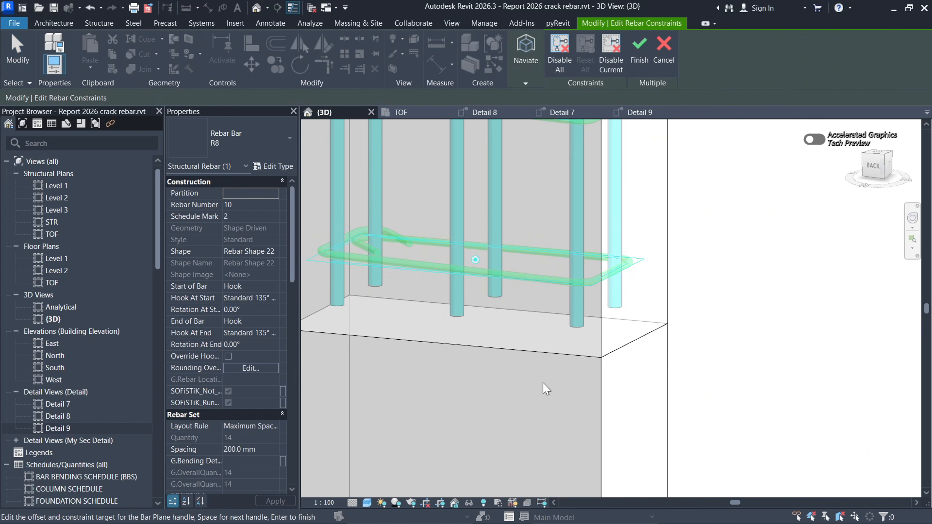
pyautogui.click(535, 280)
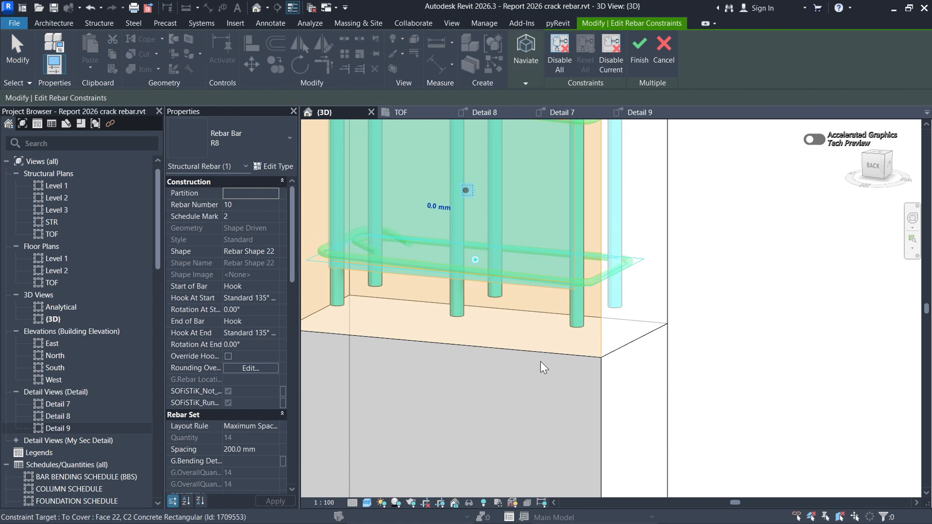
pyautogui.scroll(-3, 526, 389)
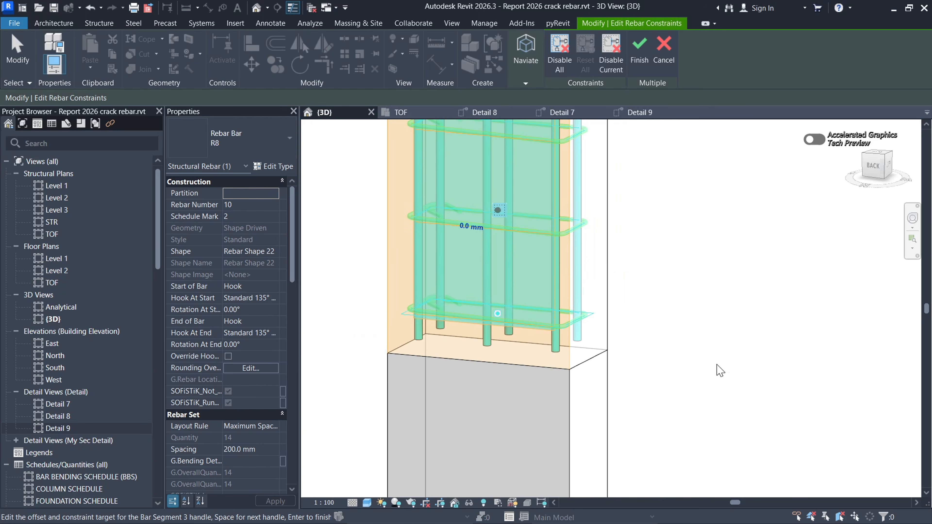
pyautogui.press('Return')
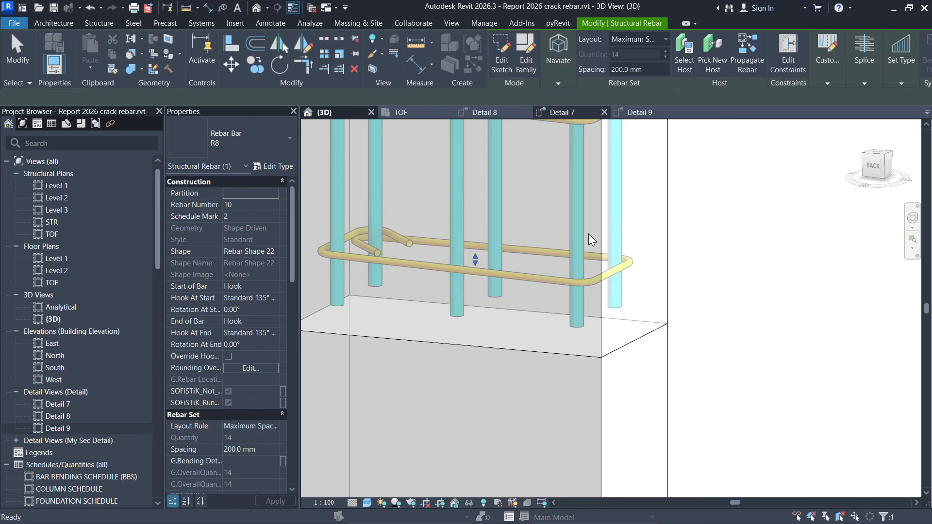
# Step: Check the bar plane constraint of the R8 stirrup set at the column base in Detail 7, then finish the constraint editing
pyautogui.click(562, 112)
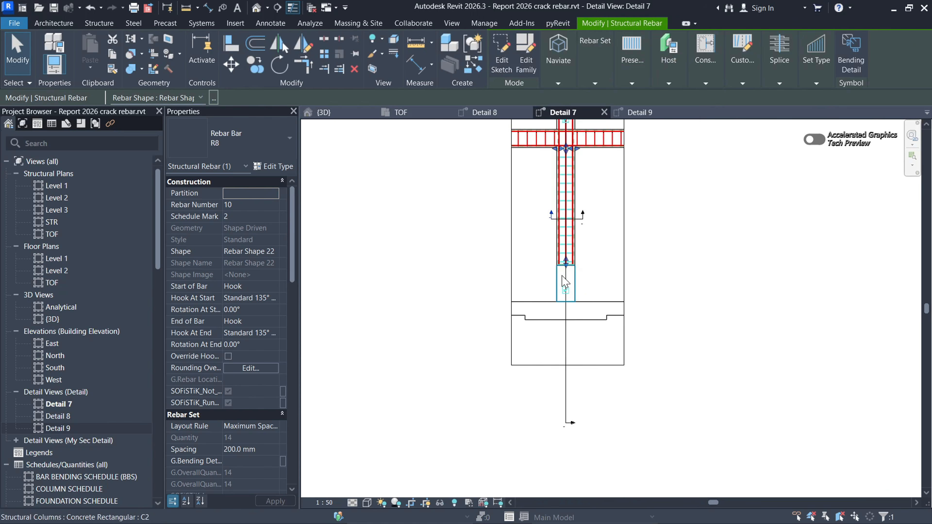
pyautogui.scroll(4, 566, 250)
pyautogui.scroll(-2, 587, 330)
pyautogui.click(650, 374)
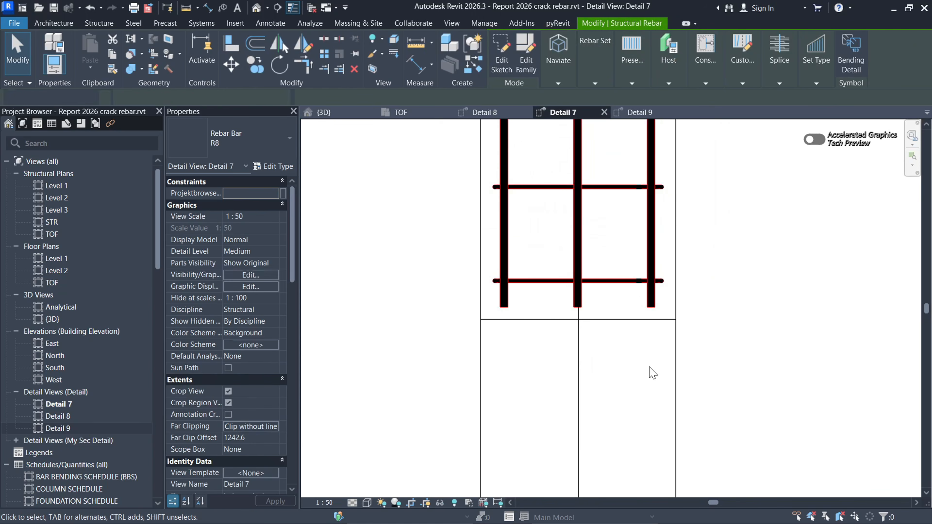
pyautogui.click(330, 115)
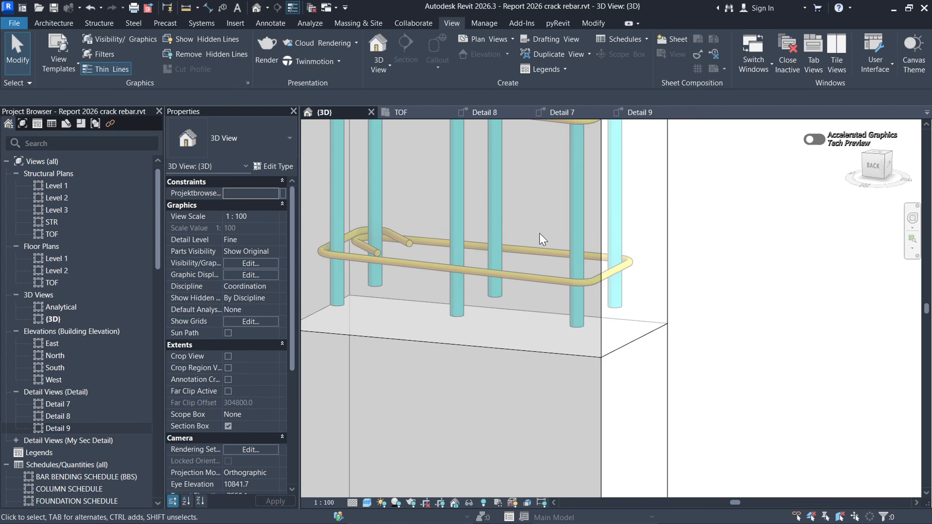
pyautogui.click(544, 293)
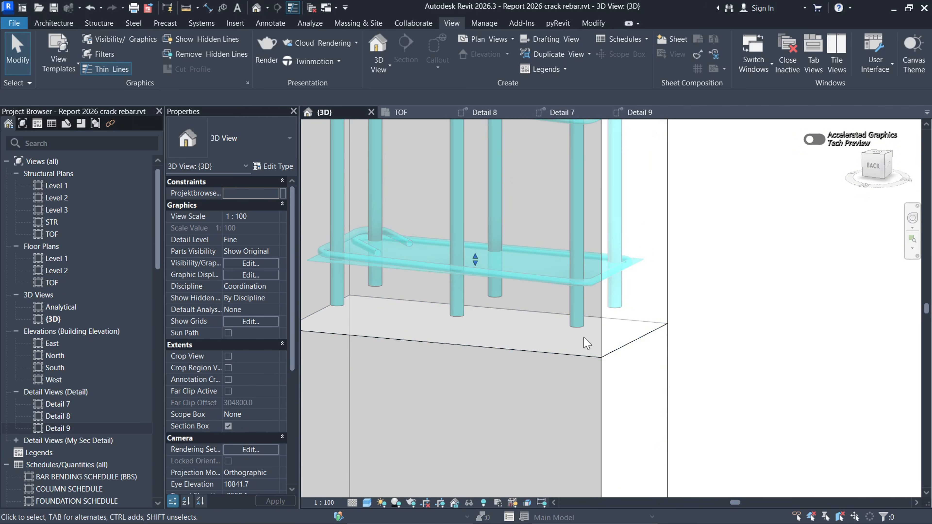
pyautogui.click(565, 115)
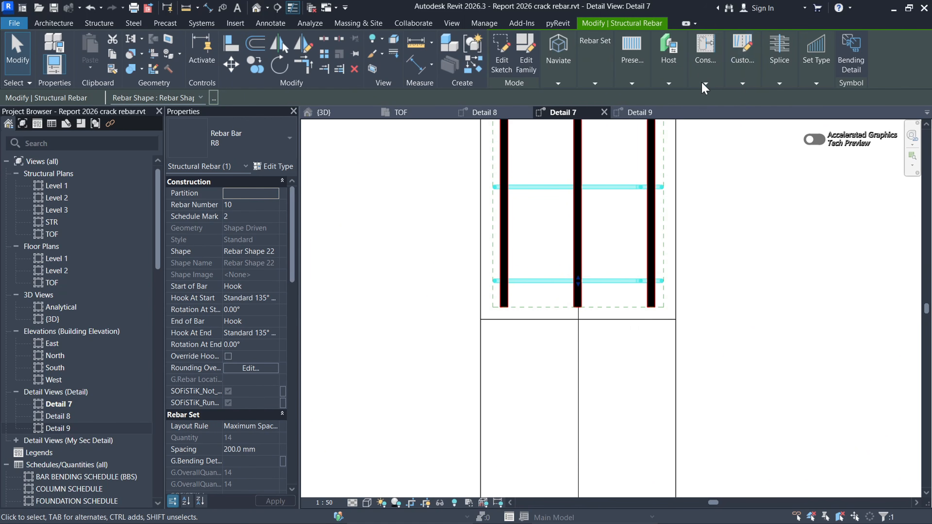
pyautogui.click(707, 103)
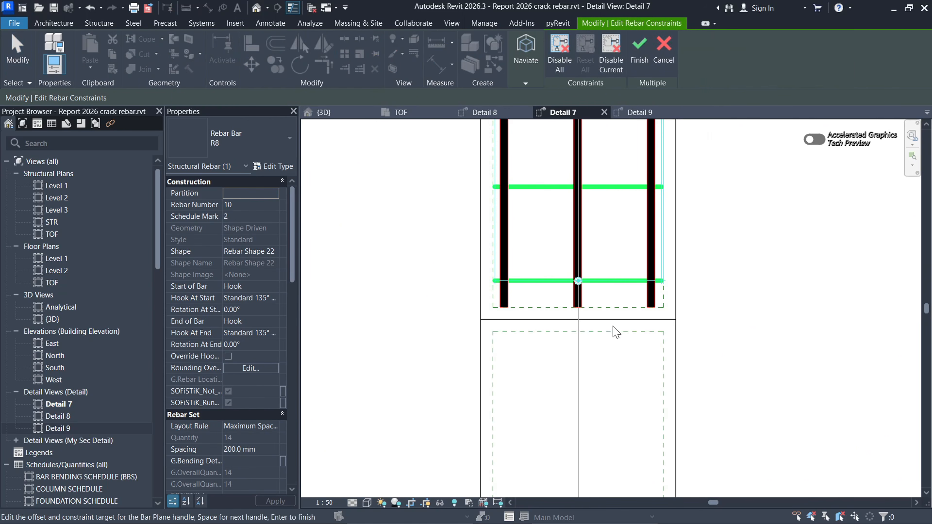
pyautogui.click(615, 286)
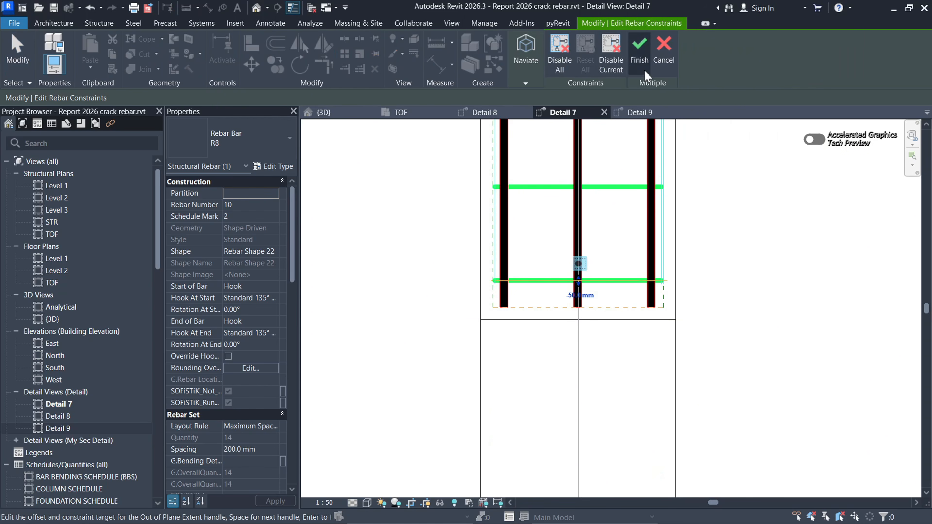
pyautogui.click(640, 62)
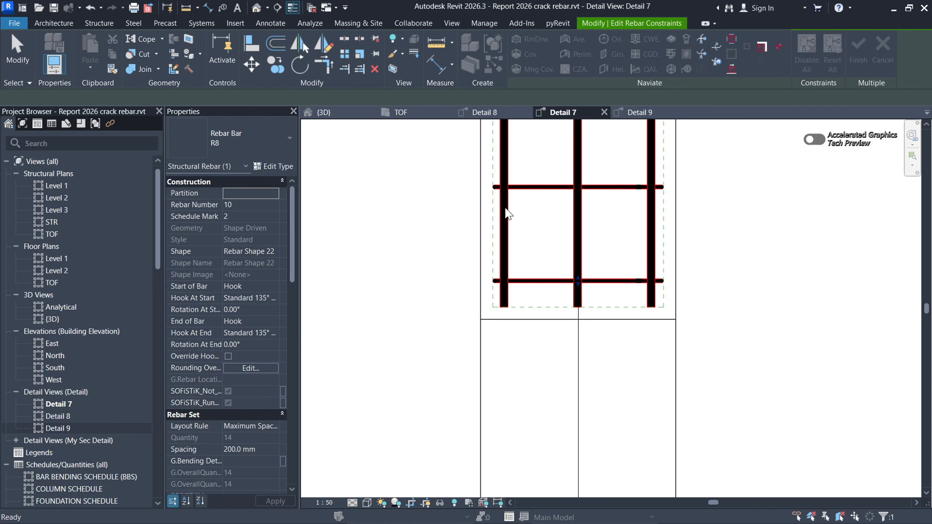
pyautogui.press('Escape')
pyautogui.press('Escape')
# Step: Propagate the rebar of the C2 column at B-1 to the C2 column directly above, aligning by host
pyautogui.click(323, 112)
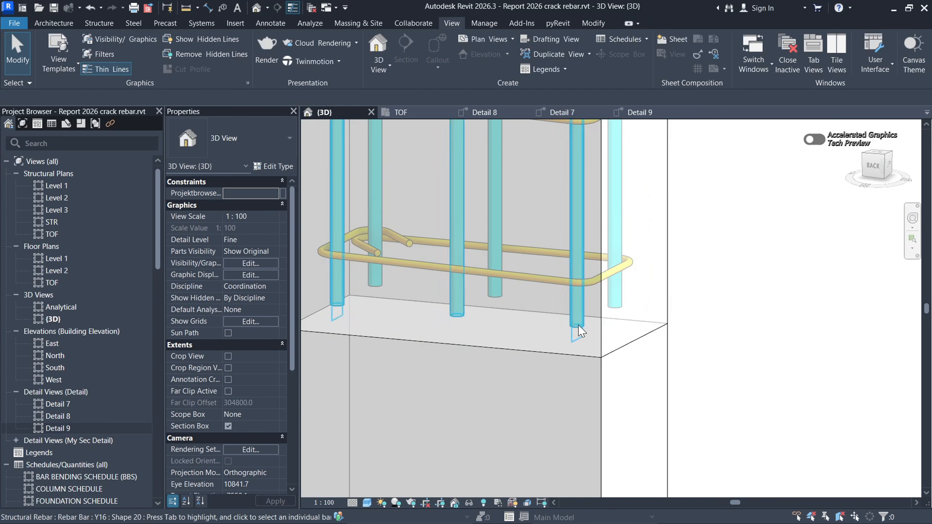
pyautogui.scroll(-5, 584, 330)
pyautogui.scroll(4, 624, 240)
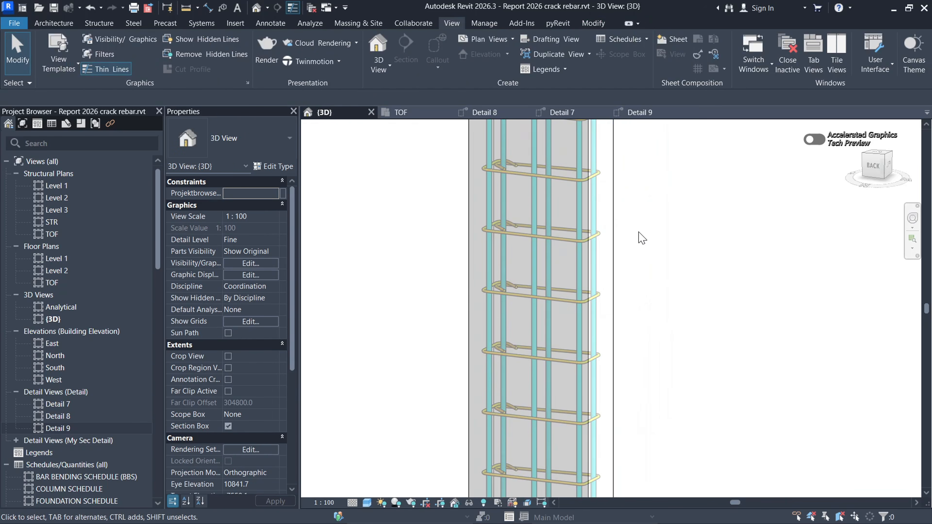
pyautogui.click(612, 250)
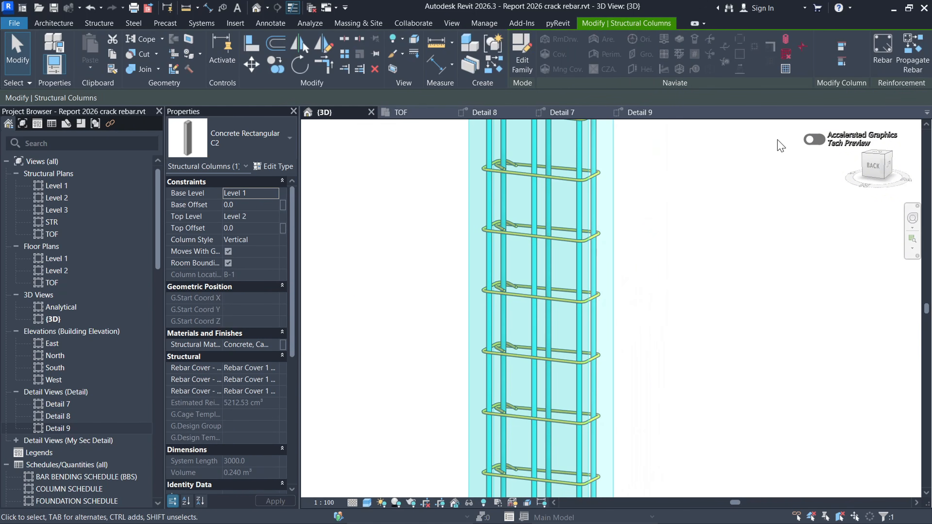
pyautogui.click(913, 55)
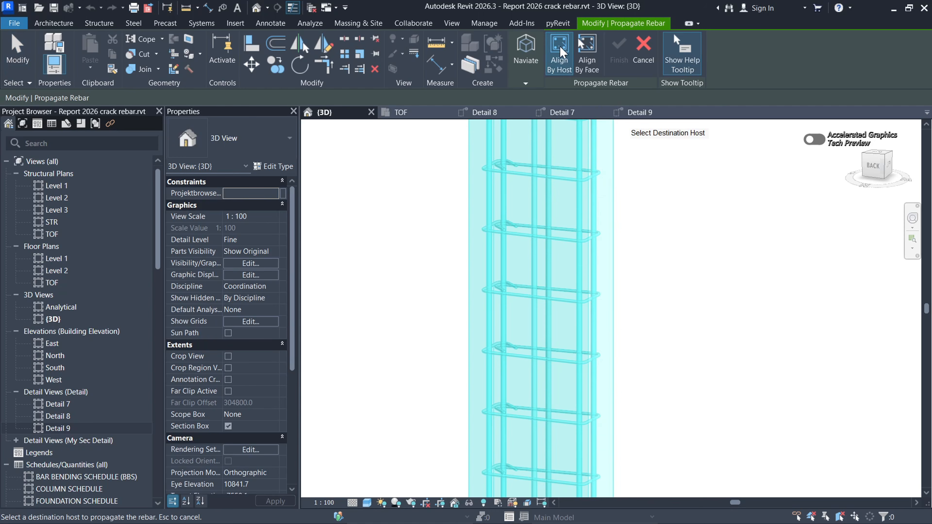
pyautogui.scroll(-5, 614, 361)
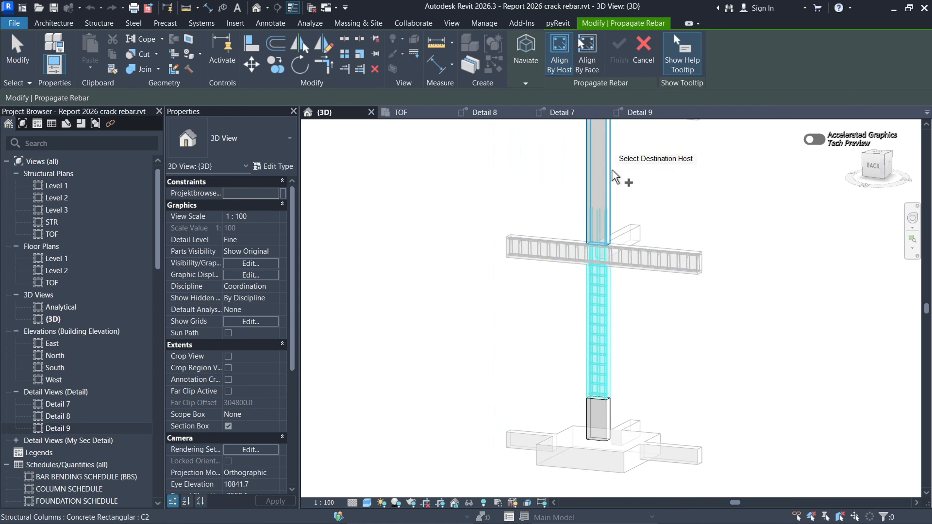
pyautogui.scroll(5, 609, 177)
pyautogui.click(607, 176)
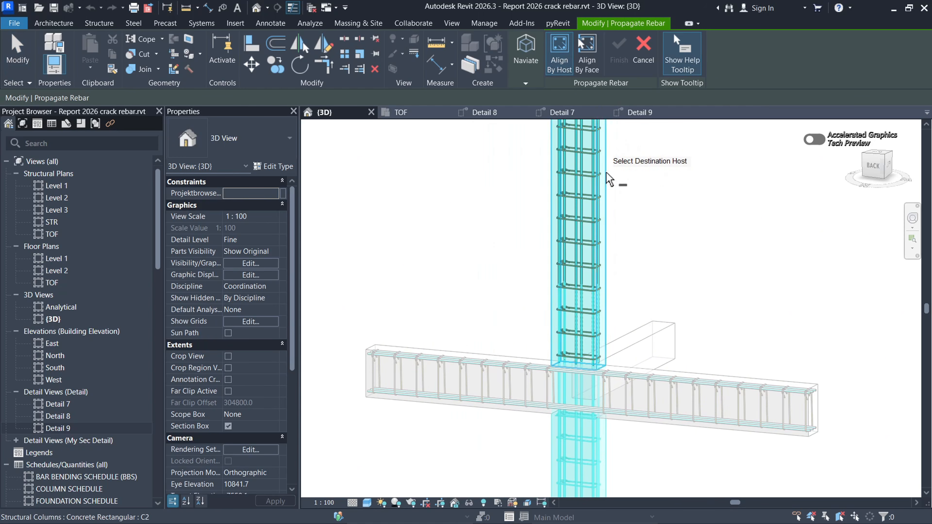
# Step: Add the top-storey C2 column as another destination host and finish the rebar propagation
pyautogui.scroll(3, 578, 367)
pyautogui.scroll(4, 577, 366)
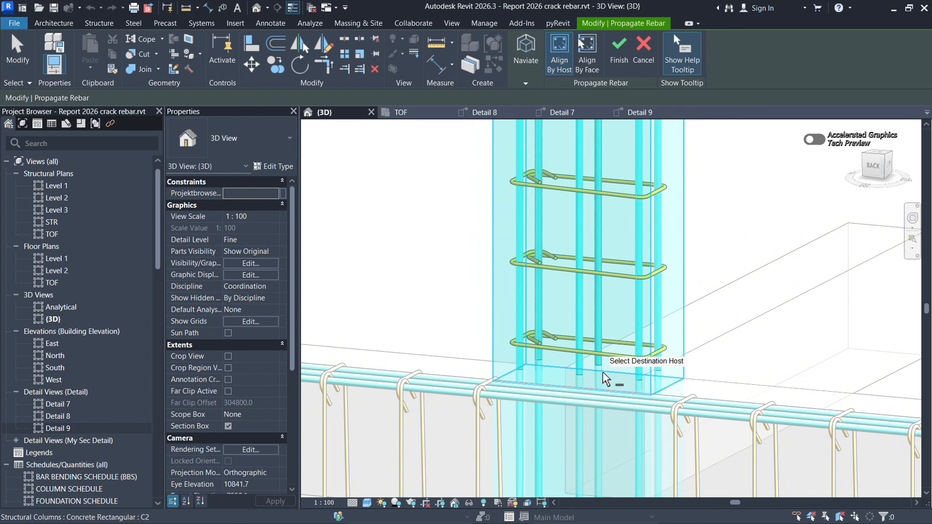
pyautogui.scroll(-4, 550, 413)
pyautogui.scroll(-4, 551, 404)
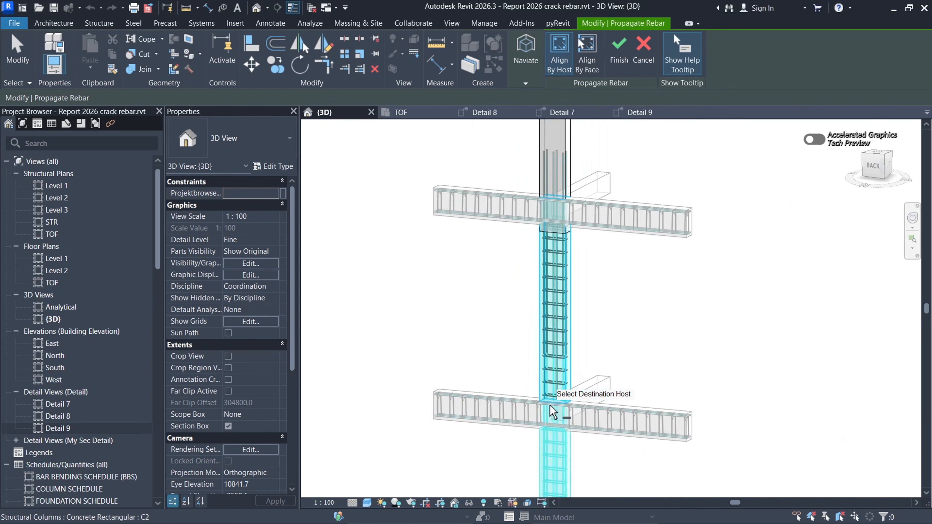
pyautogui.scroll(3, 596, 217)
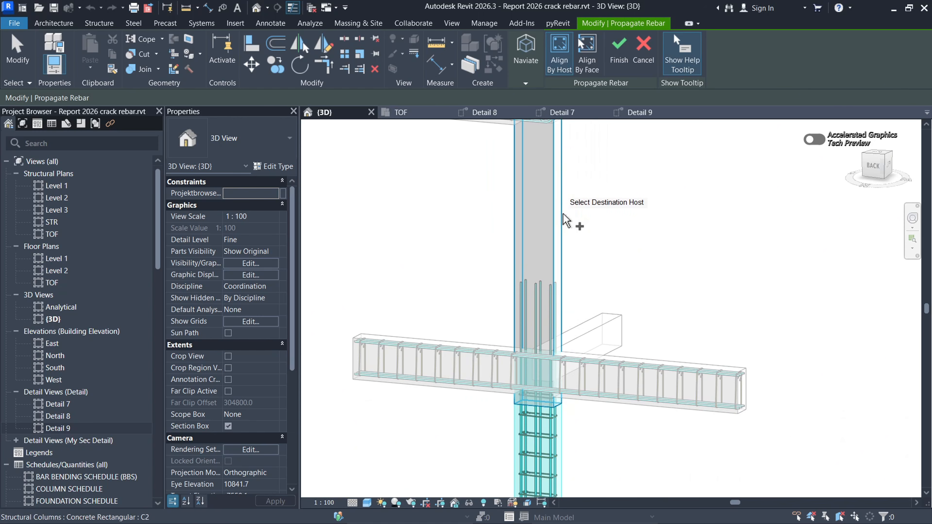
pyautogui.scroll(-5, 541, 377)
pyautogui.scroll(5, 557, 262)
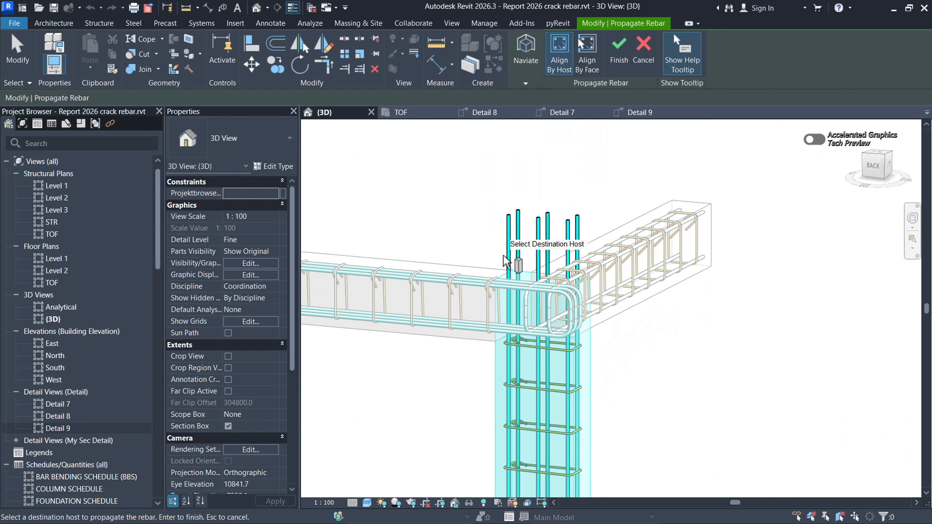
pyautogui.scroll(-5, 578, 135)
pyautogui.scroll(-2, 578, 135)
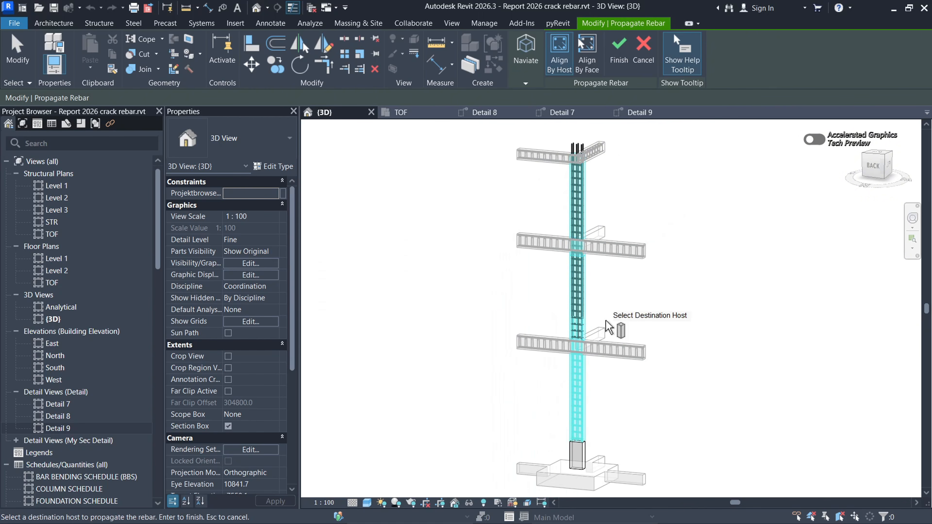
pyautogui.click(617, 65)
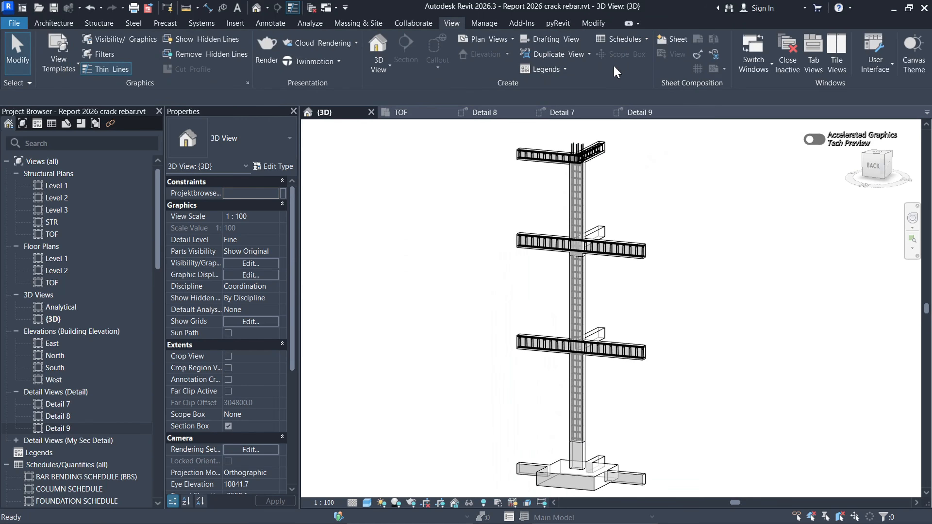
# Step: Select both Y16 bar sets projecting above the top-storey column and open their constraints for editing
pyautogui.scroll(6, 582, 140)
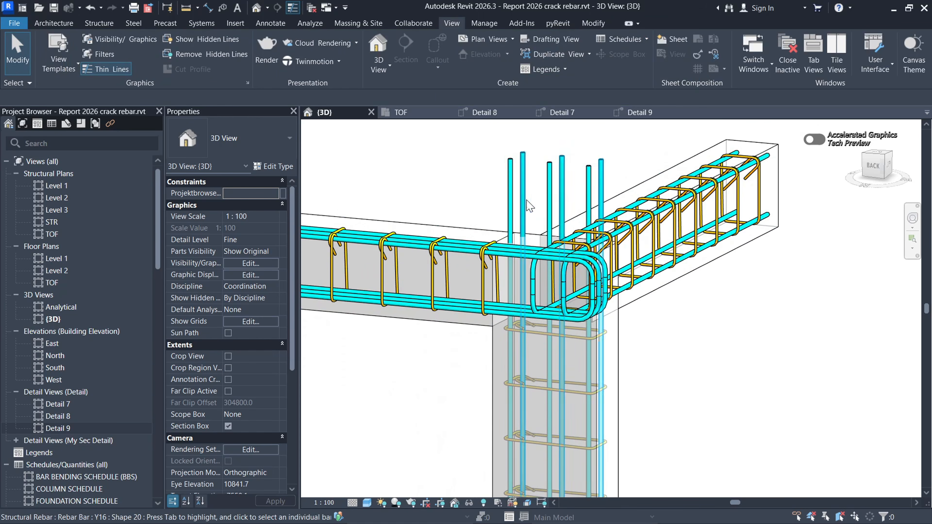
pyautogui.scroll(-2, 555, 213)
pyautogui.scroll(-2, 567, 185)
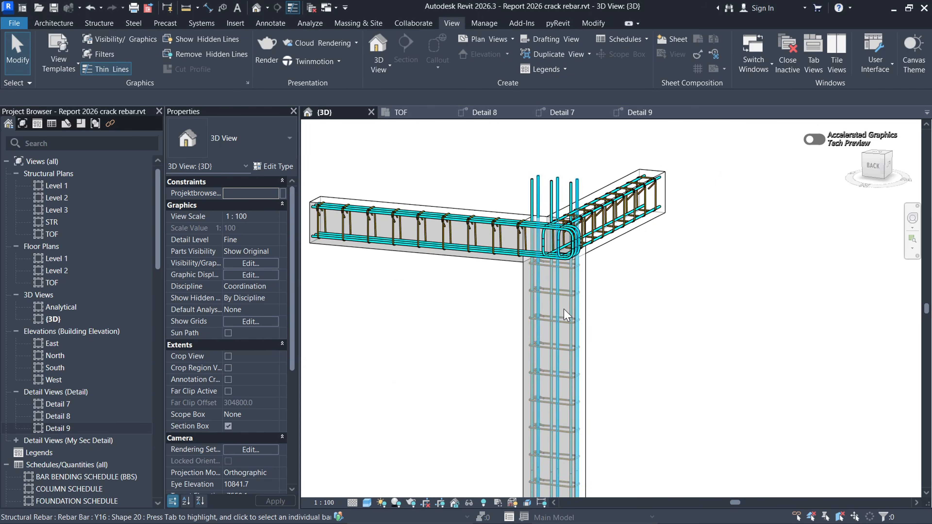
pyautogui.scroll(3, 575, 286)
pyautogui.scroll(-2, 620, 304)
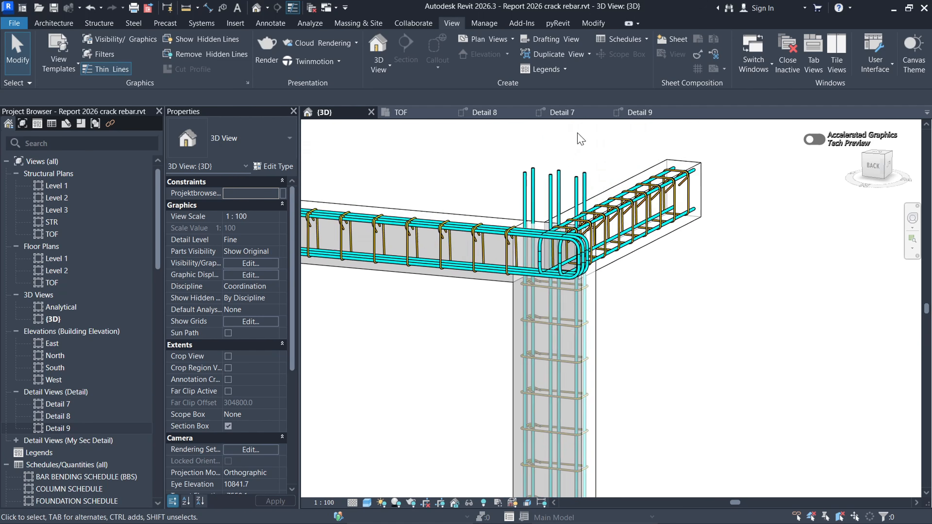
pyautogui.scroll(3, 587, 176)
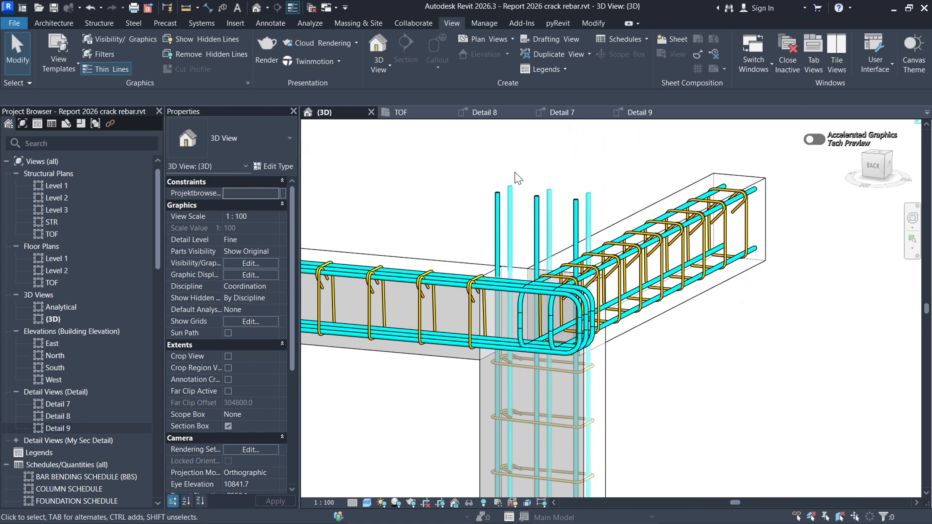
pyautogui.click(512, 185)
pyautogui.scroll(2, 486, 172)
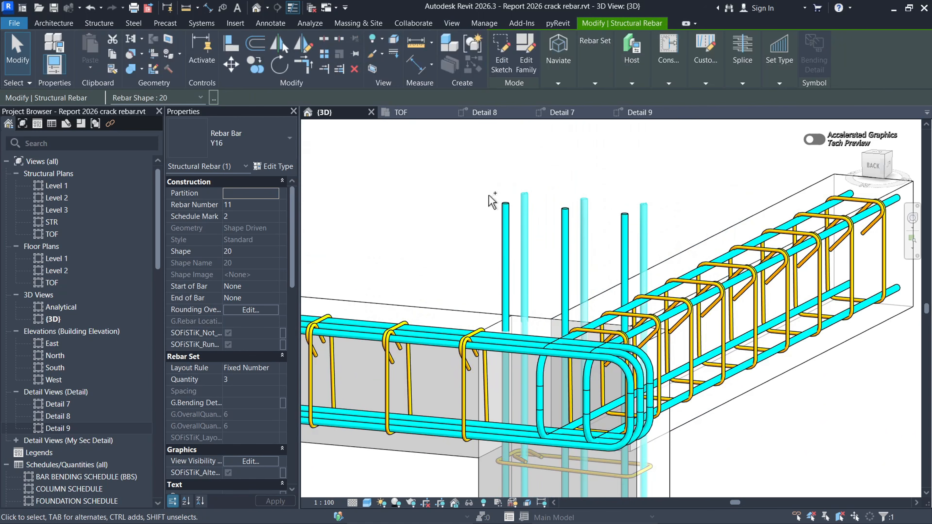
pyautogui.press('Escape')
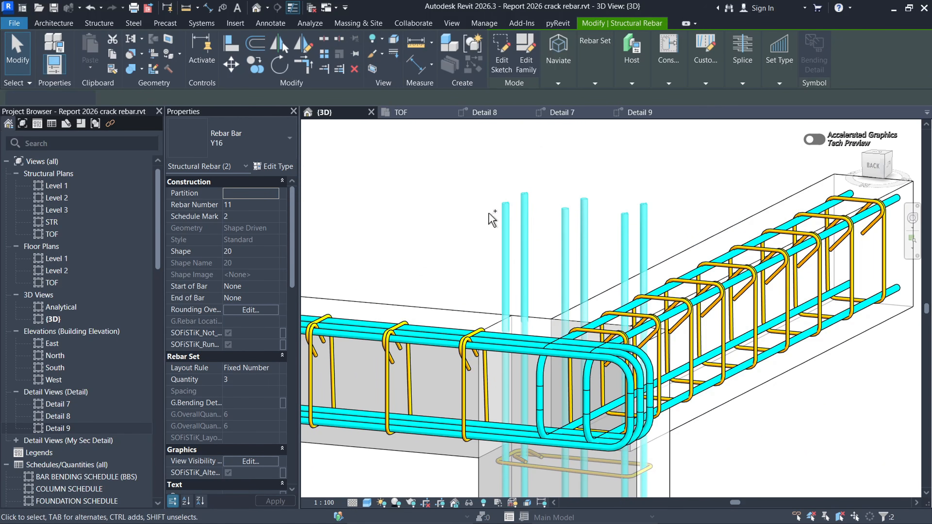
pyautogui.hotkey('ctrl', 'Left')
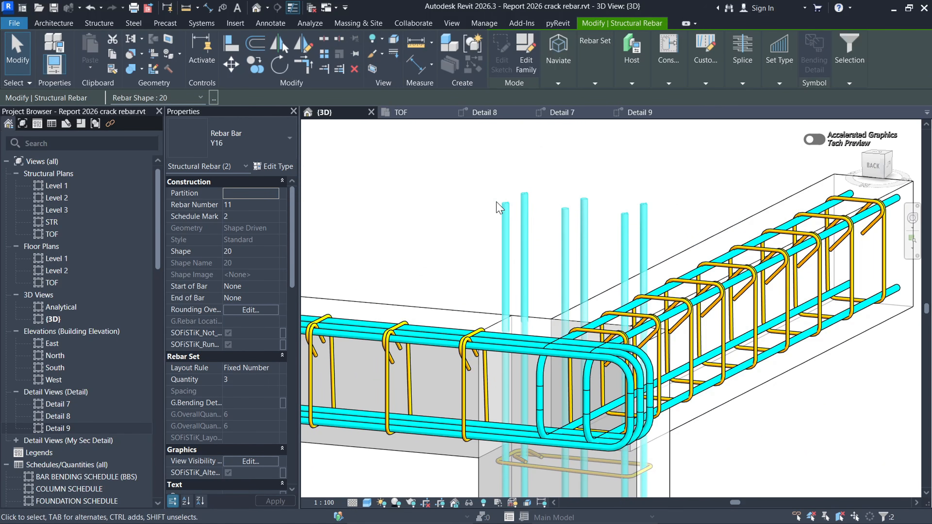
pyautogui.click(668, 84)
pyautogui.click(671, 110)
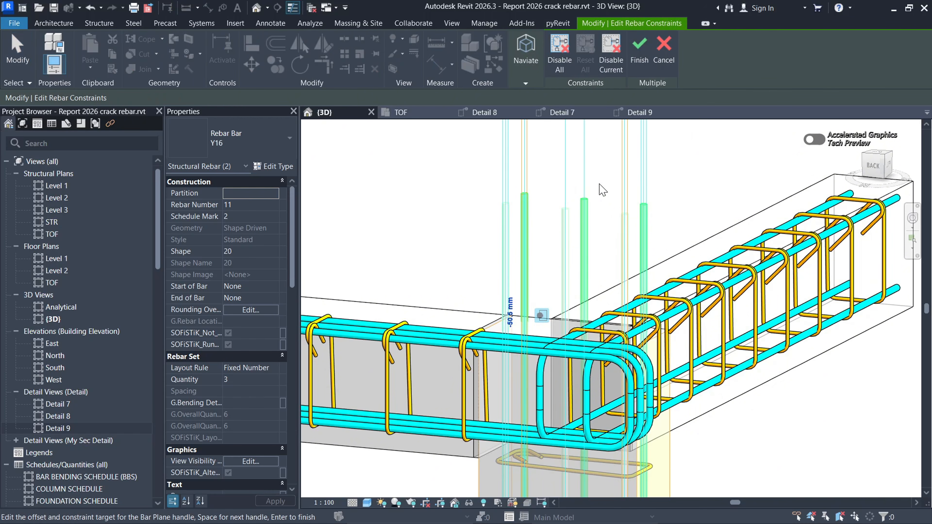
# Step: Set the start-of-bar constraint offset of both Y16 sets at the column top to -50 mm
pyautogui.scroll(-5, 606, 177)
pyautogui.scroll(8, 547, 224)
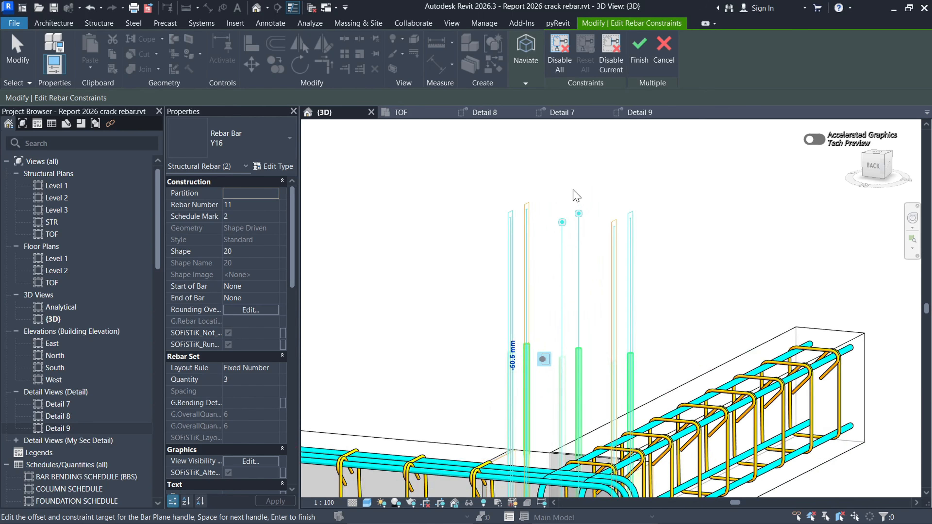
pyautogui.click(579, 243)
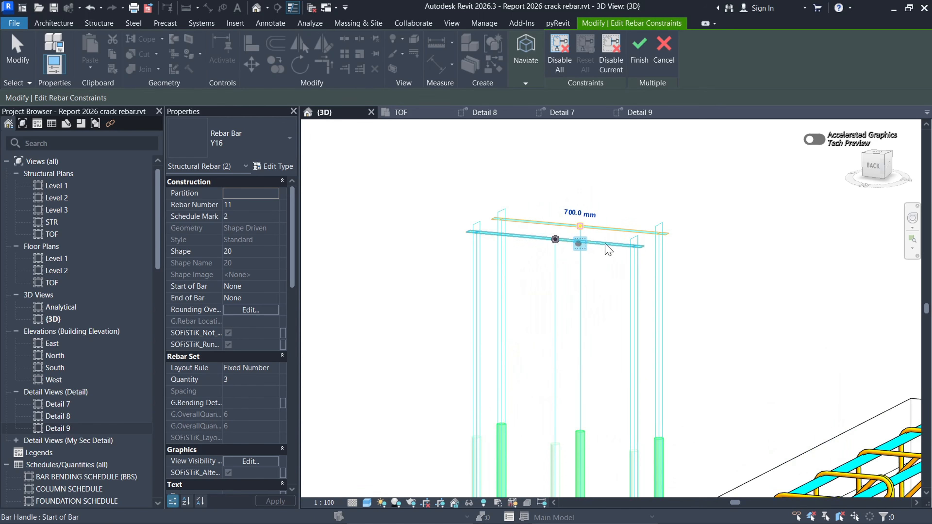
pyautogui.click(578, 215)
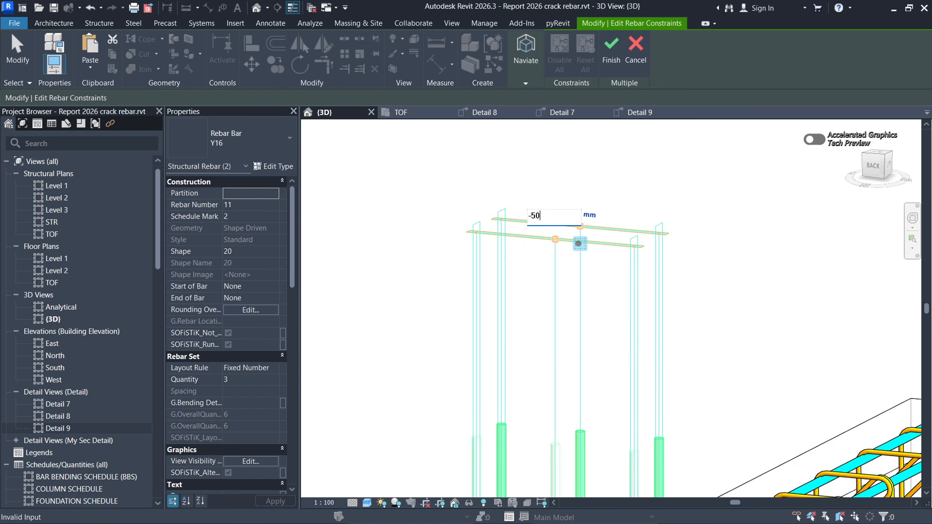
pyautogui.press('Return')
pyautogui.scroll(-3, 561, 221)
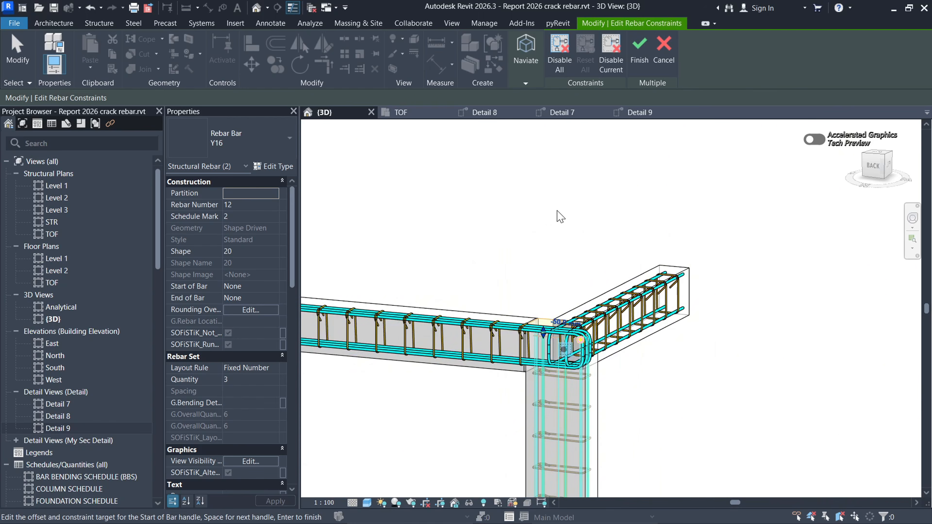
# Step: Check the Y16 bar tops inside the roof beam joint from another angle, then finish the constraint editing
pyautogui.scroll(5, 539, 345)
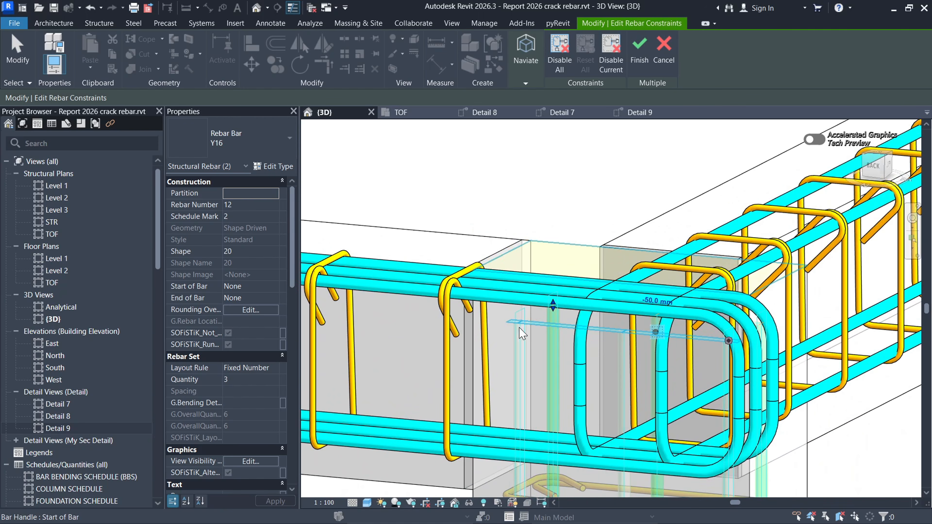
pyautogui.scroll(-5, 537, 329)
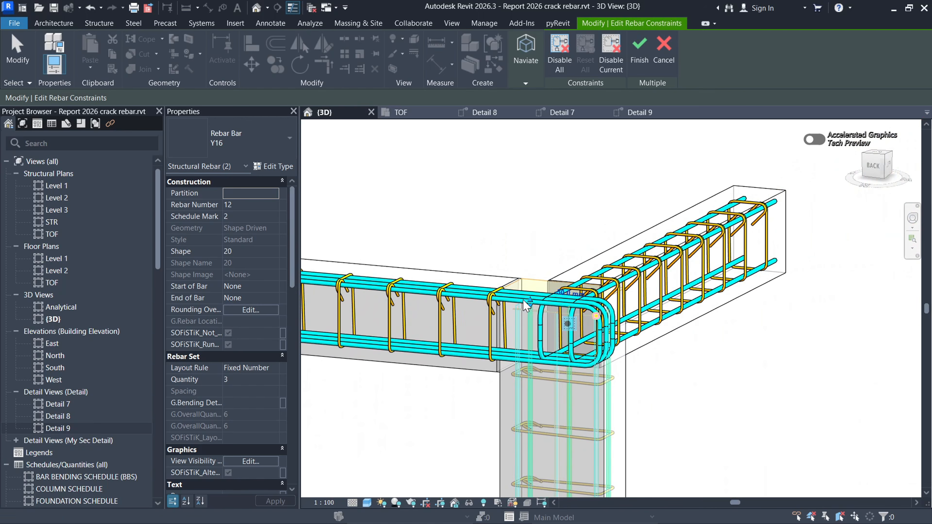
pyautogui.keyDown('shift'); pyautogui.moveTo(527, 312); pyautogui.dragTo(751, 331, button='middle'); pyautogui.keyUp('shift')
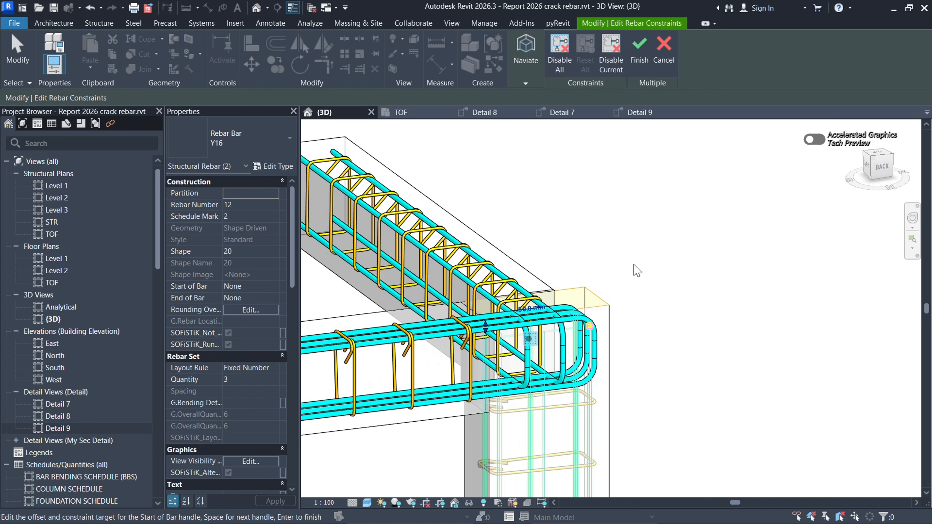
pyautogui.scroll(-1, 637, 270)
pyautogui.scroll(3, 630, 356)
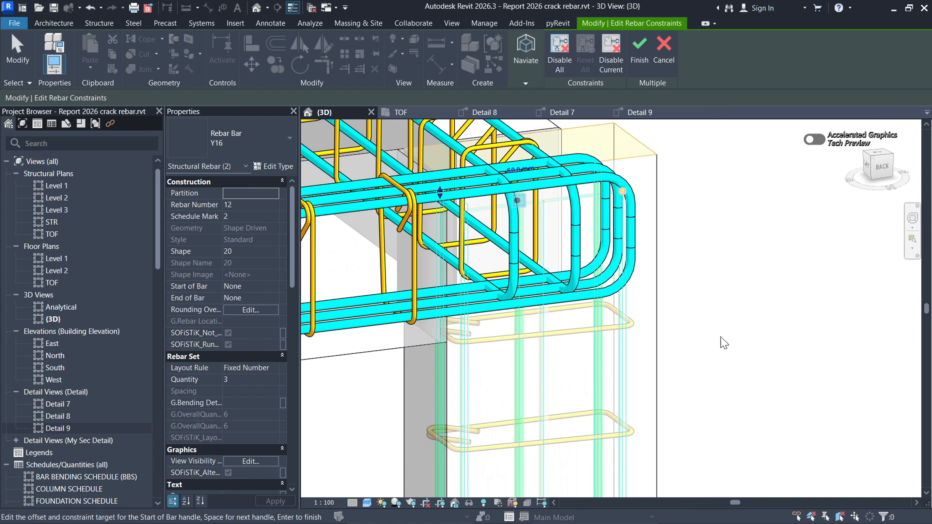
pyautogui.click(639, 56)
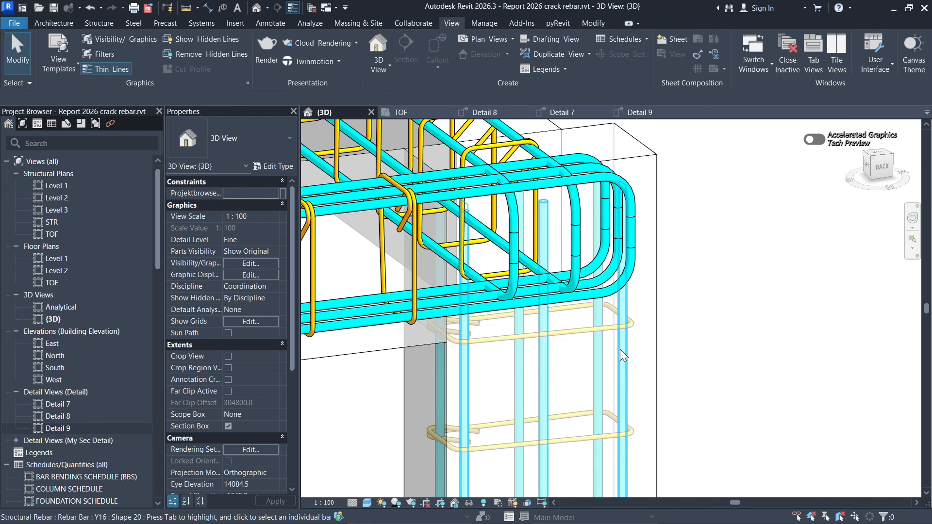
# Step: Give one Y16 bar set in the top-storey column a Standard - 90 deg. hook at its start
pyautogui.click(344, 293)
pyautogui.scroll(-4, 631, 231)
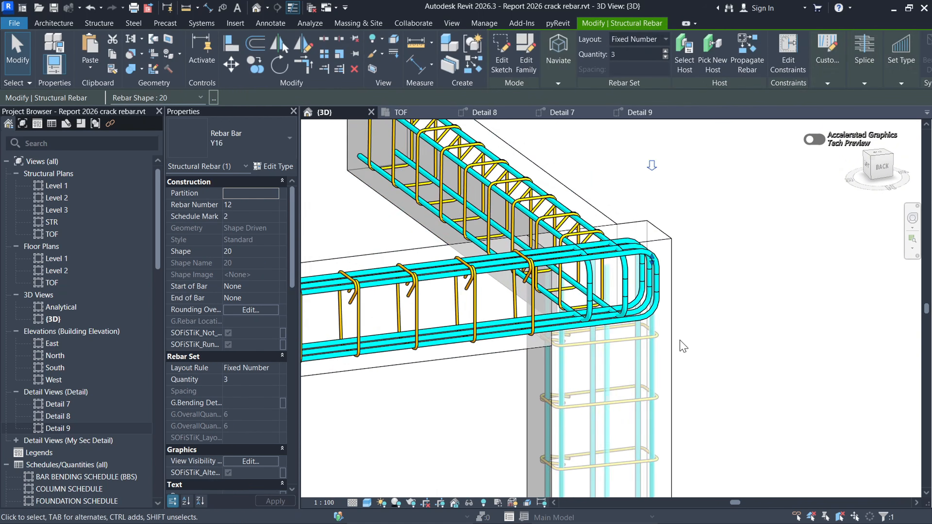
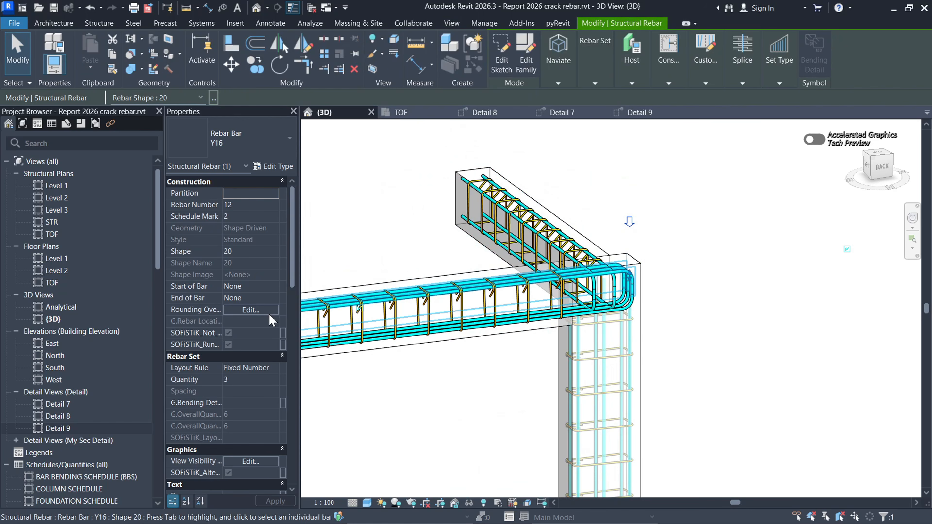
pyautogui.click(274, 286)
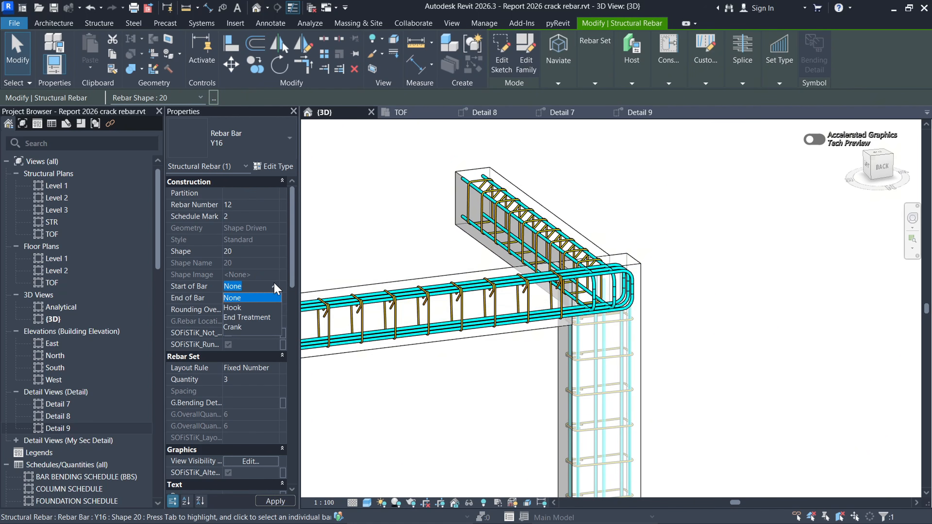
pyautogui.click(232, 311)
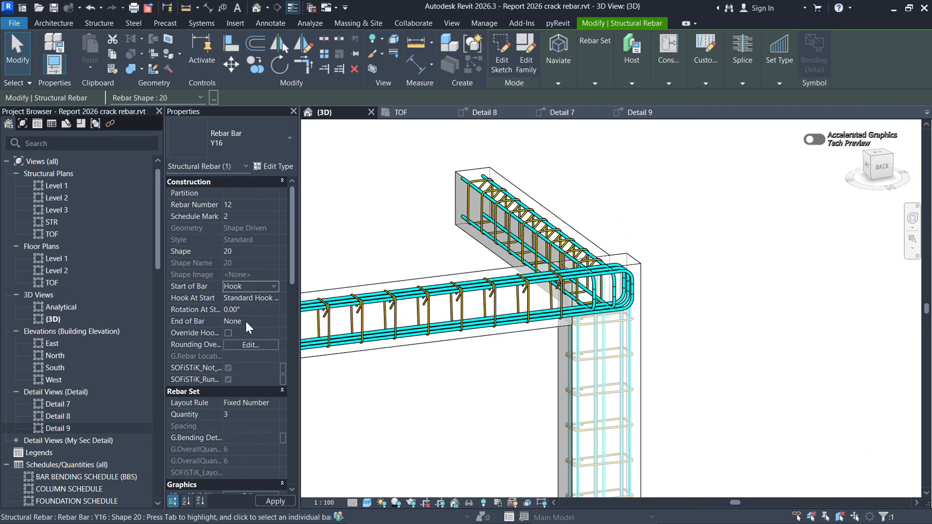
pyautogui.click(276, 299)
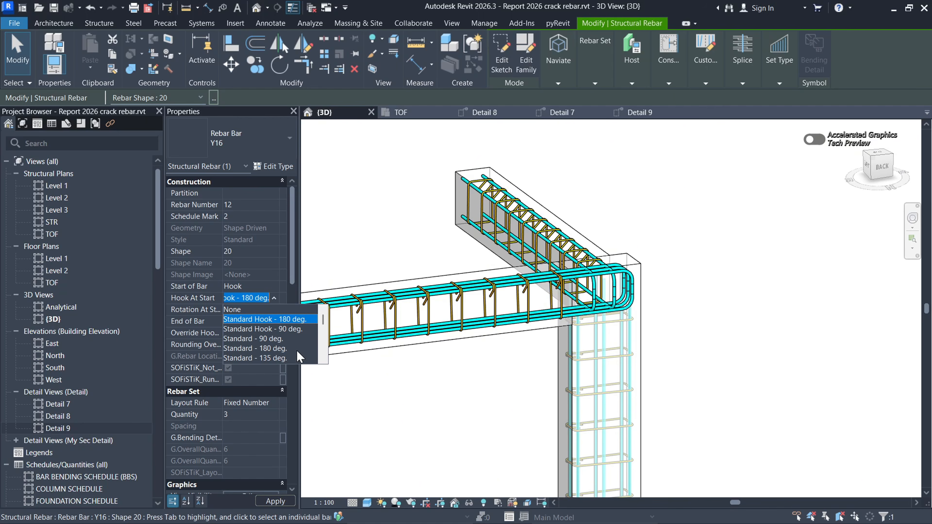
pyautogui.click(273, 348)
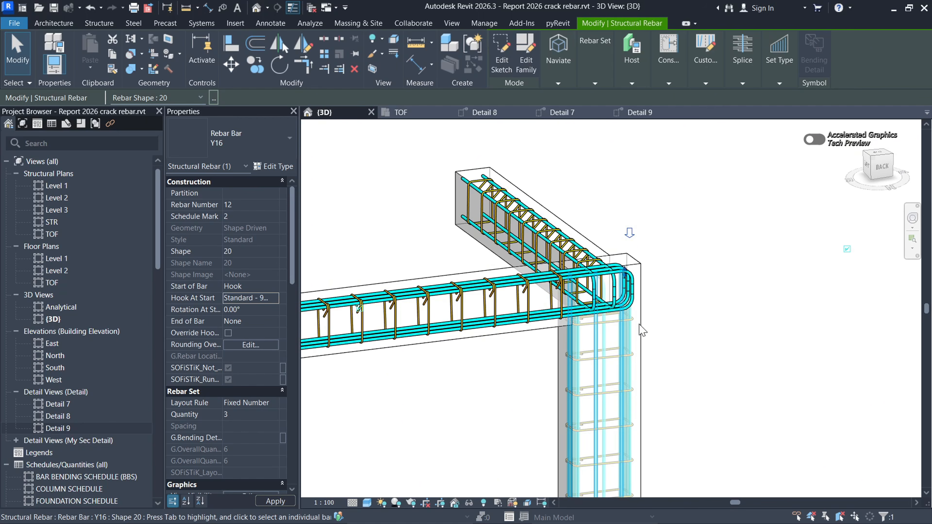
# Step: Examine the newly hooked Y16 set inside the roof beam joint and along the column below it
pyautogui.scroll(8, 639, 327)
pyautogui.scroll(-6, 650, 317)
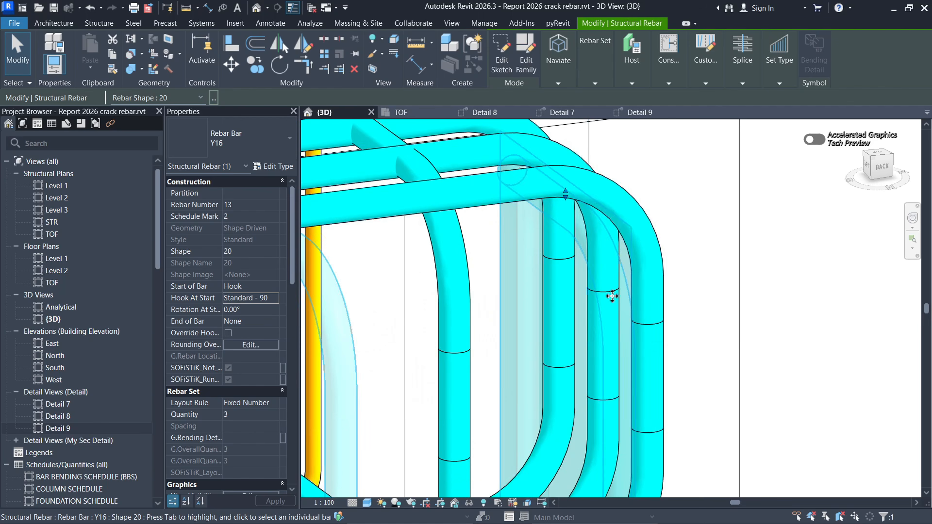
pyautogui.keyDown('shift'); pyautogui.moveTo(732, 336); pyautogui.dragTo(749, 298, button='middle'); pyautogui.keyUp('shift')
pyautogui.scroll(-7, 636, 253)
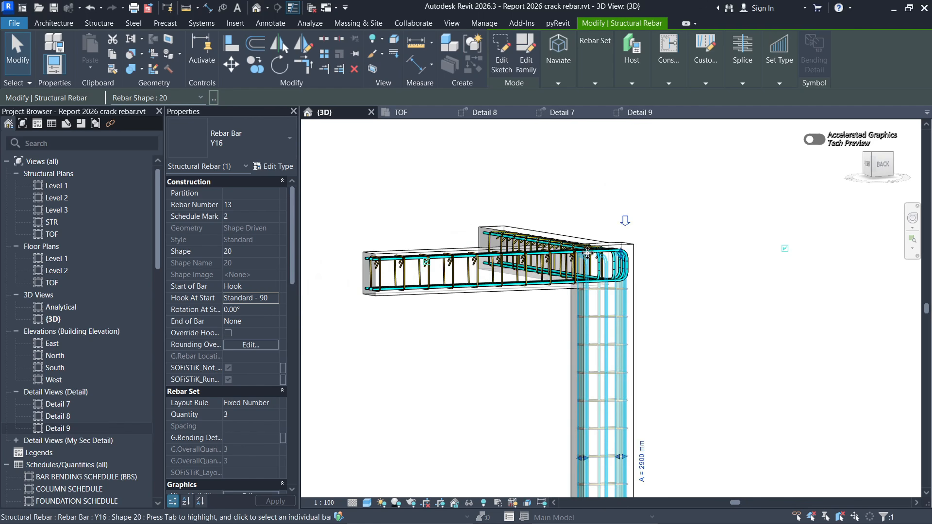
pyautogui.scroll(7, 592, 384)
pyautogui.scroll(-6, 609, 410)
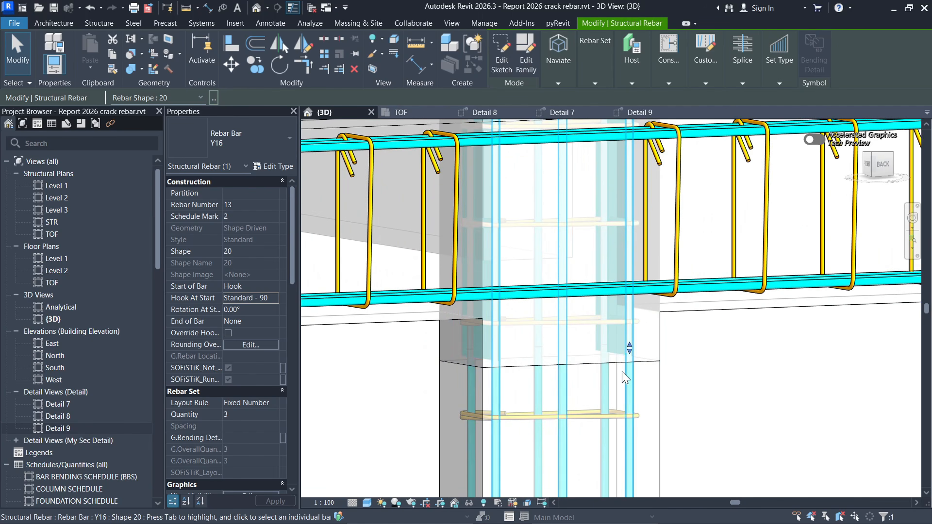
pyautogui.scroll(8, 596, 323)
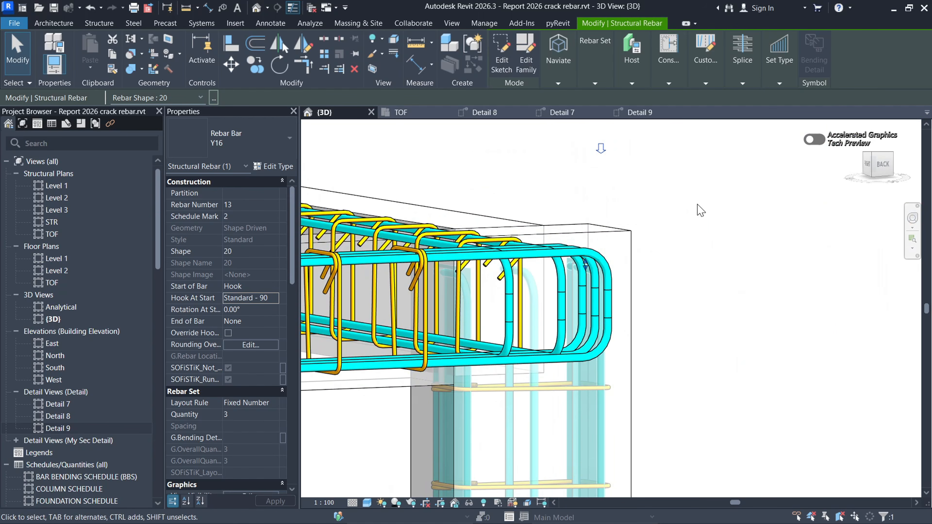
# Step: Temporarily isolate the selected Y16 set to check its hooked tops, then restore the full model view
pyautogui.press('h')
pyautogui.press('i')
pyautogui.scroll(-2, 640, 249)
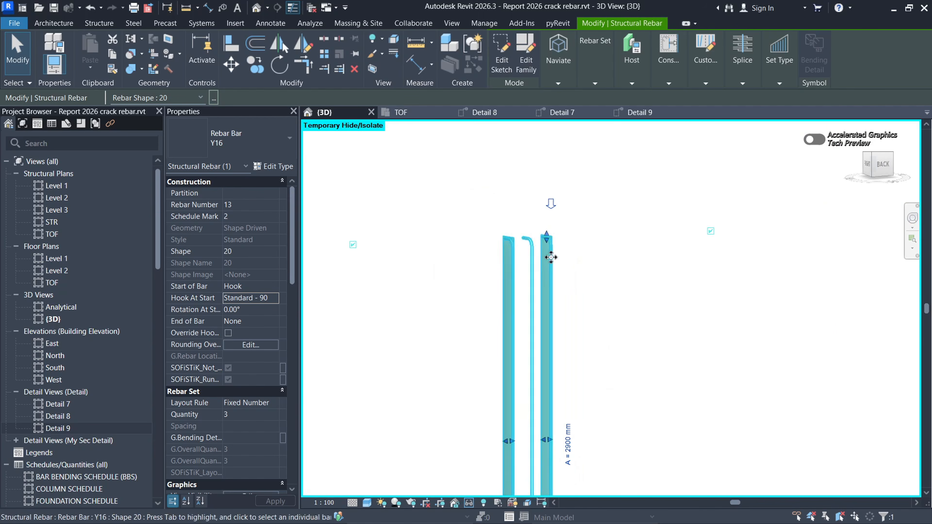
pyautogui.press('Escape')
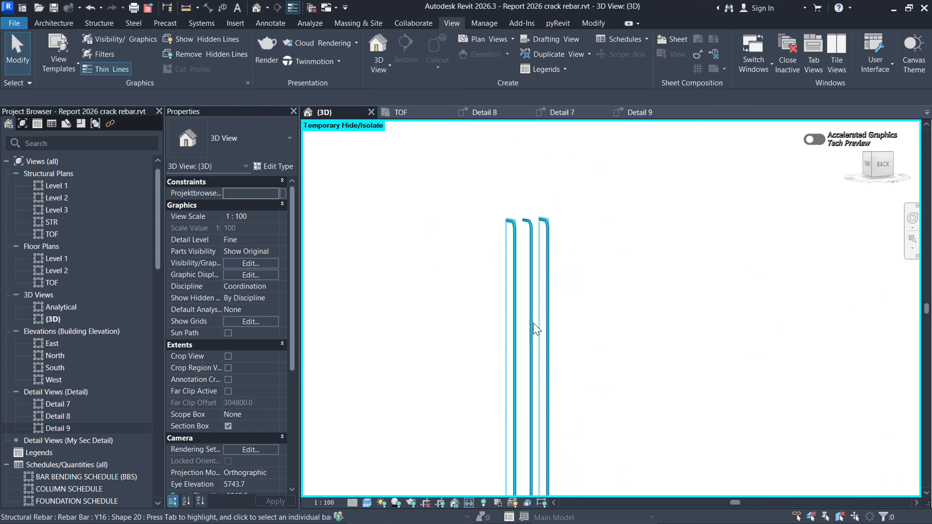
pyautogui.scroll(-1, 533, 323)
pyautogui.moveTo(524, 282); pyautogui.dragTo(519, 250, button='middle')
pyautogui.press('h')
pyautogui.press('r')
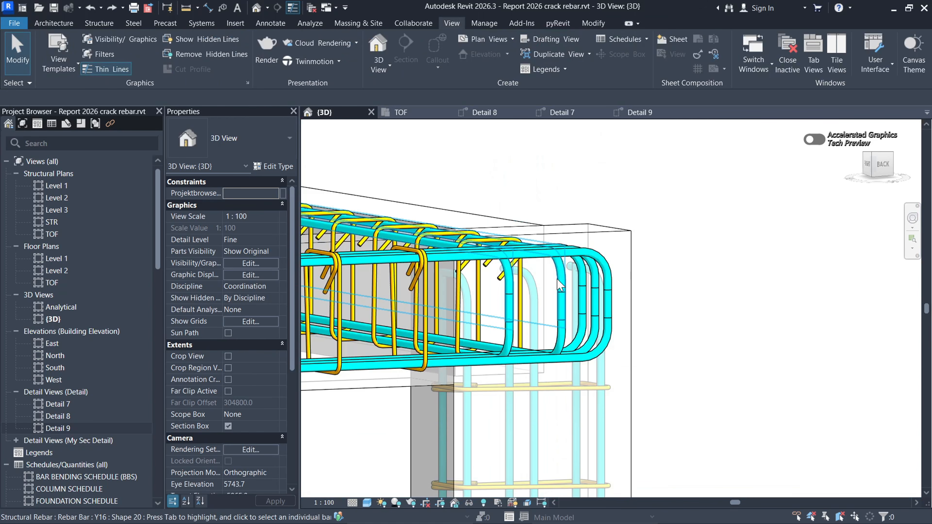
# Step: Select the other Y16 bar set in the top-storey column, viewed from the left side, and isolate it temporarily
pyautogui.keyDown('shift'); pyautogui.moveTo(685, 240); pyautogui.dragTo(443, 241, button='middle'); pyautogui.keyUp('shift')
pyautogui.scroll(3, 550, 348)
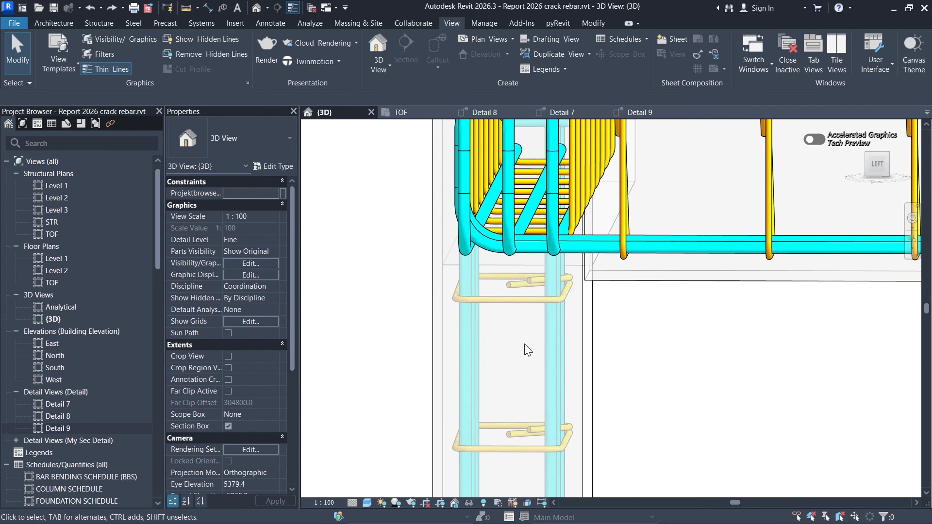
pyautogui.click(554, 350)
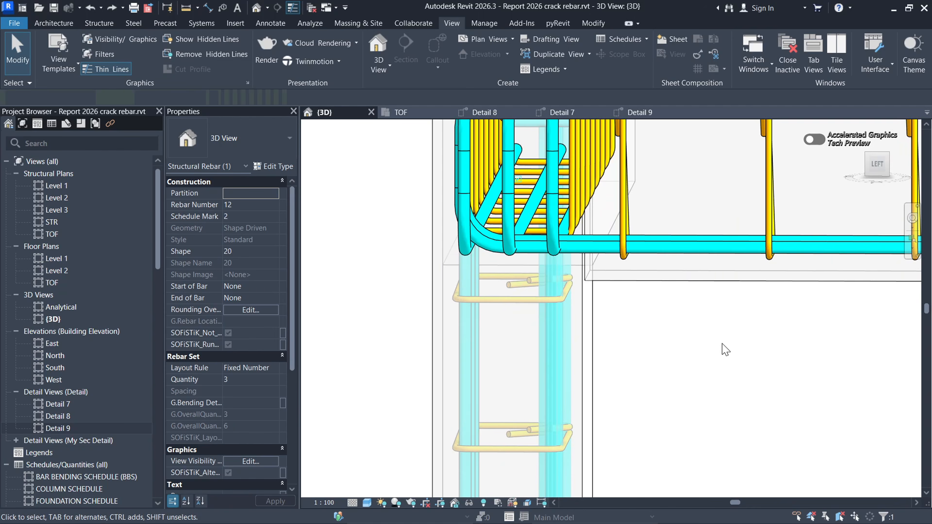
pyautogui.press('h')
pyautogui.press('i')
pyautogui.scroll(-4, 564, 326)
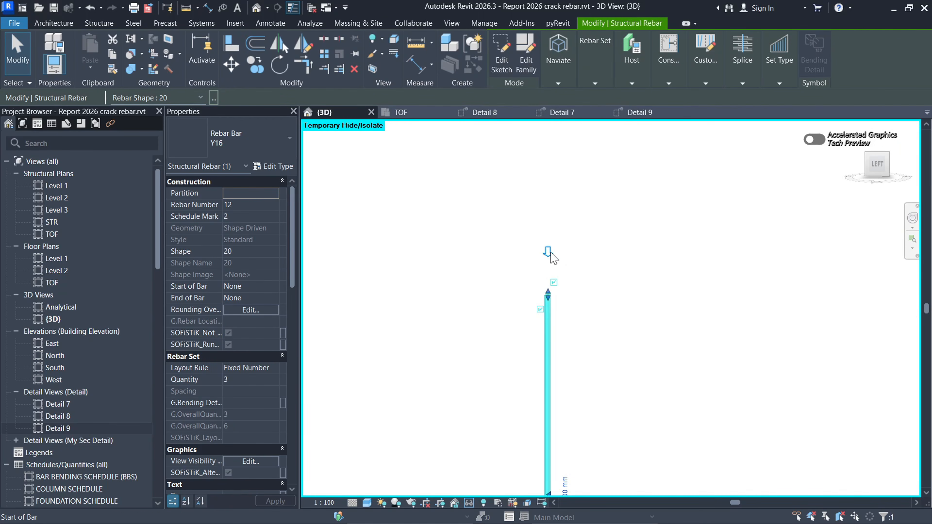
# Step: Give the isolated Y16 set a Standard - 90 deg. hook at its start and deselect it
pyautogui.click(274, 287)
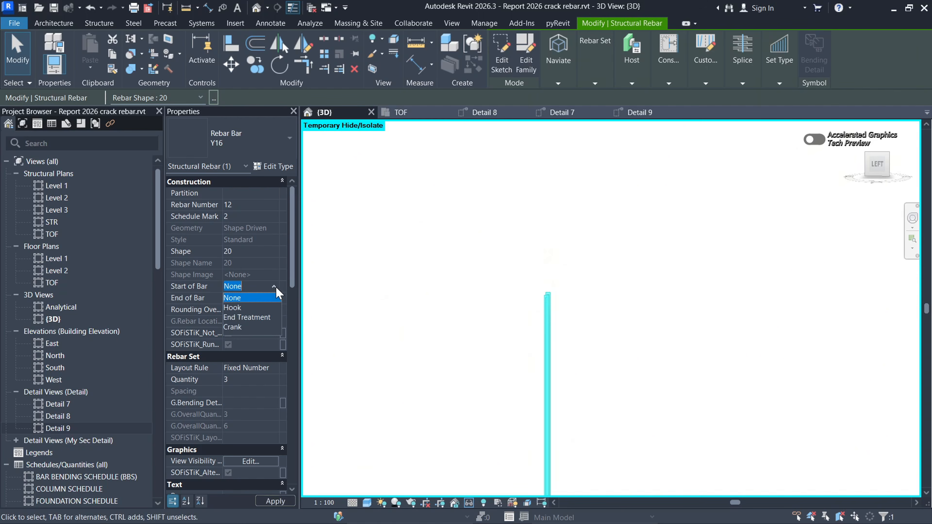
pyautogui.click(241, 308)
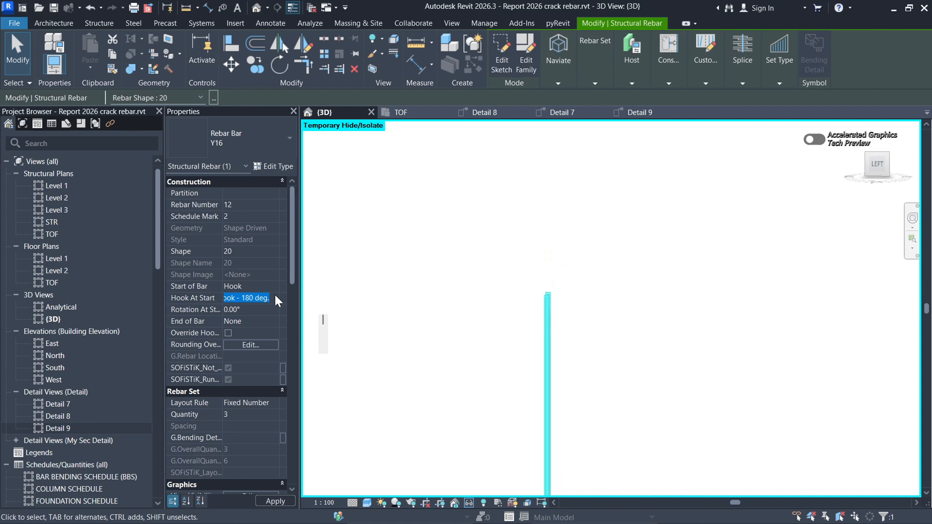
pyautogui.click(275, 299)
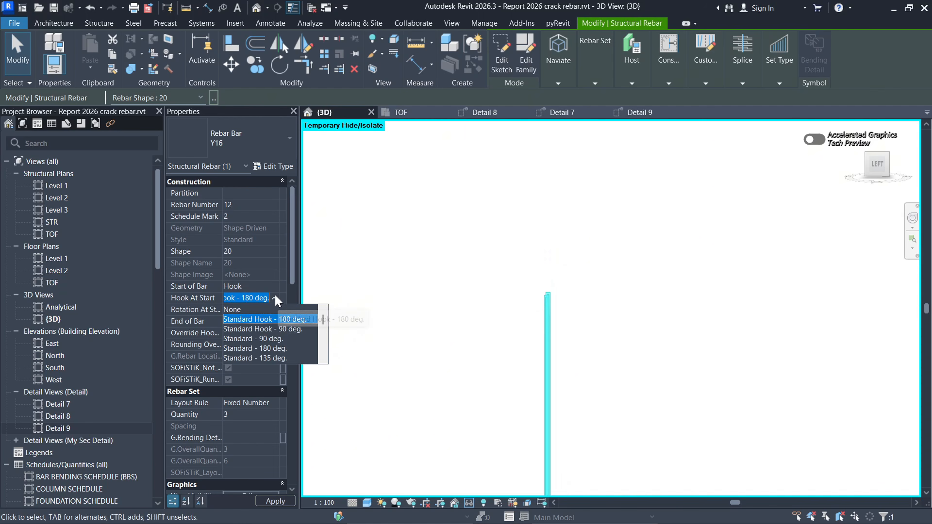
pyautogui.click(267, 337)
pyautogui.click(647, 322)
pyautogui.scroll(3, 556, 321)
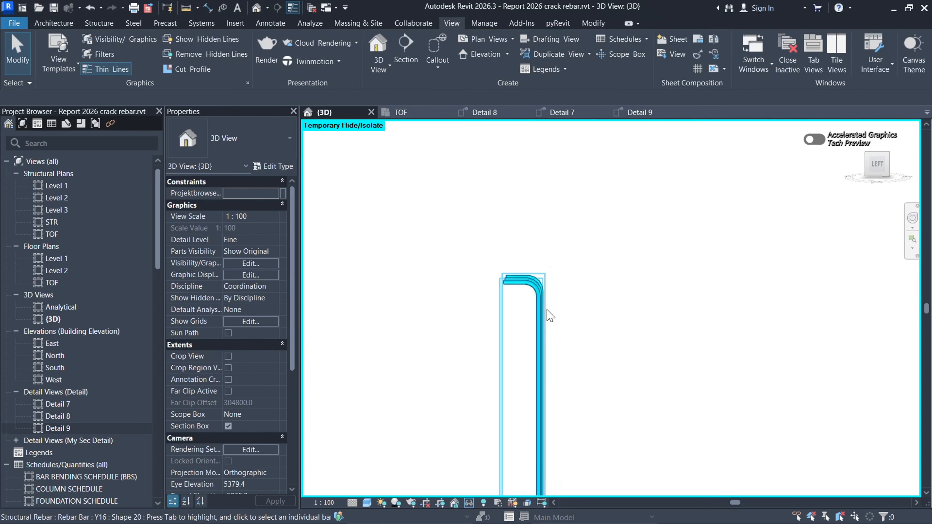
# Step: Reset the temporary isolation and check the hooked bars in the roof joint
pyautogui.scroll(-4, 529, 234)
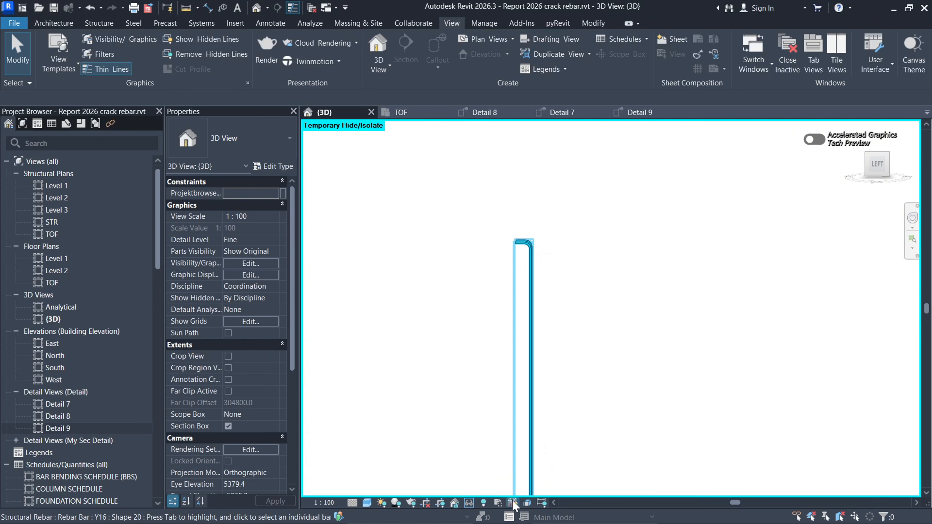
pyautogui.click(469, 502)
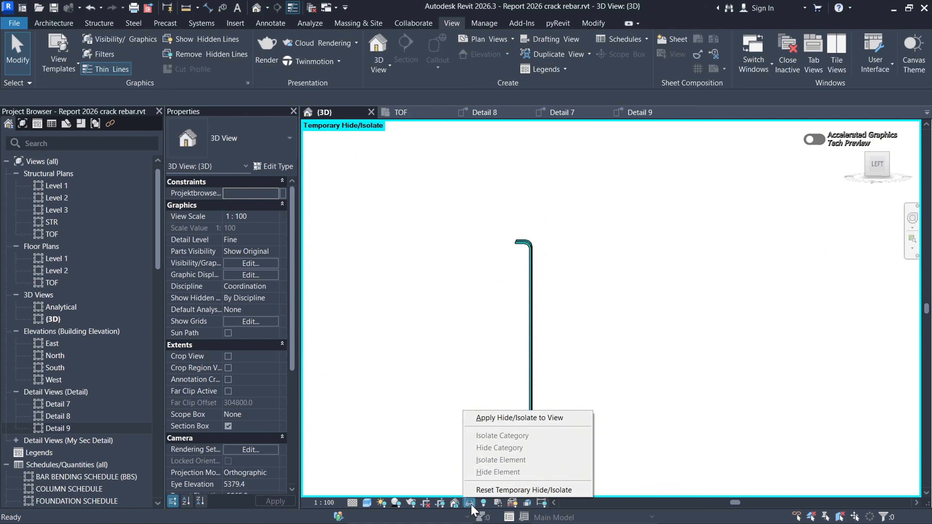
pyautogui.click(547, 489)
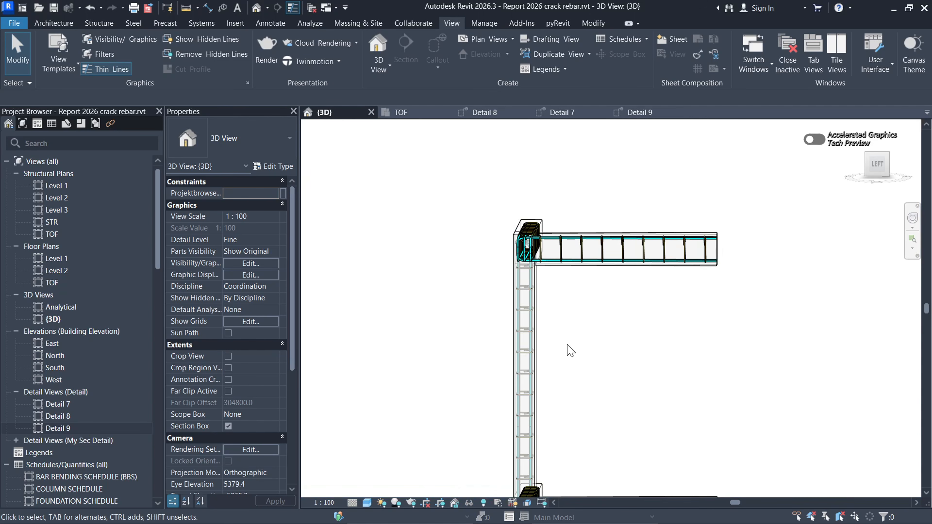
pyautogui.scroll(5, 571, 301)
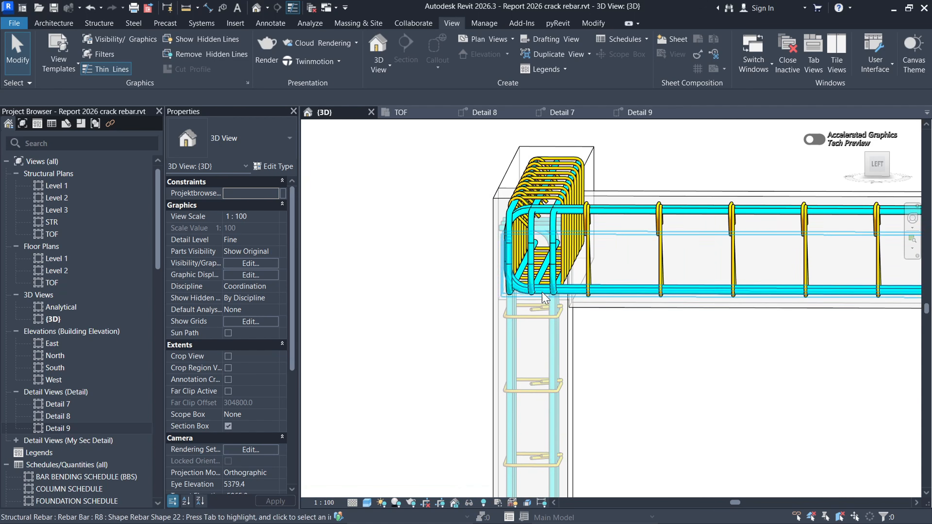
pyautogui.scroll(-6, 538, 237)
pyautogui.scroll(-3, 538, 238)
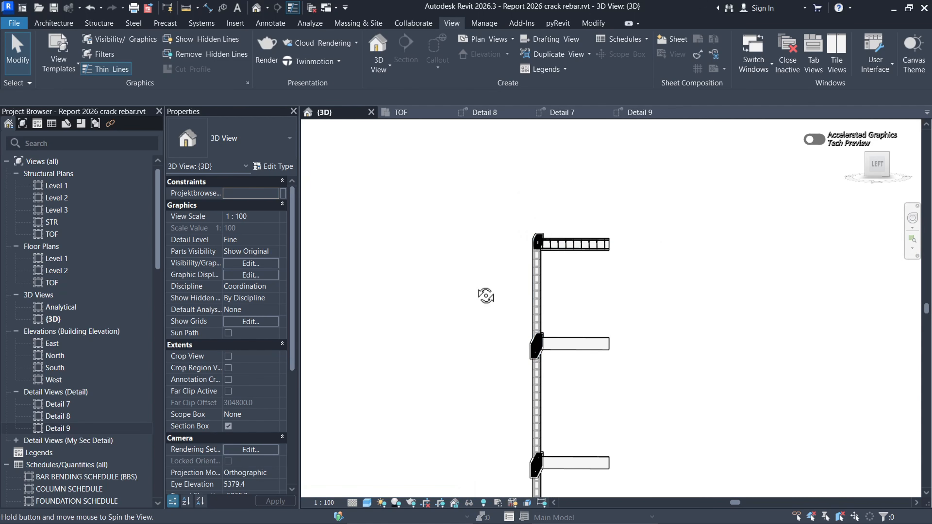
# Step: Start propagating the rebar of the Level 1 to Level 2 C2 column, aligned by host, to the short column stub above the foundation
pyautogui.keyDown('shift'); pyautogui.moveTo(485, 296); pyautogui.dragTo(718, 316, button='middle'); pyautogui.keyUp('shift')
pyautogui.scroll(5, 590, 402)
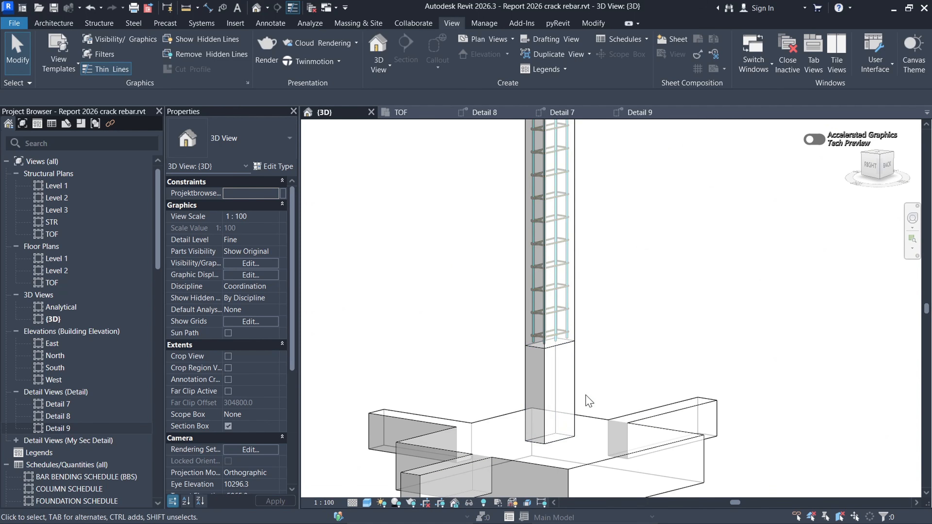
pyautogui.scroll(-3, 586, 398)
pyautogui.scroll(3, 576, 307)
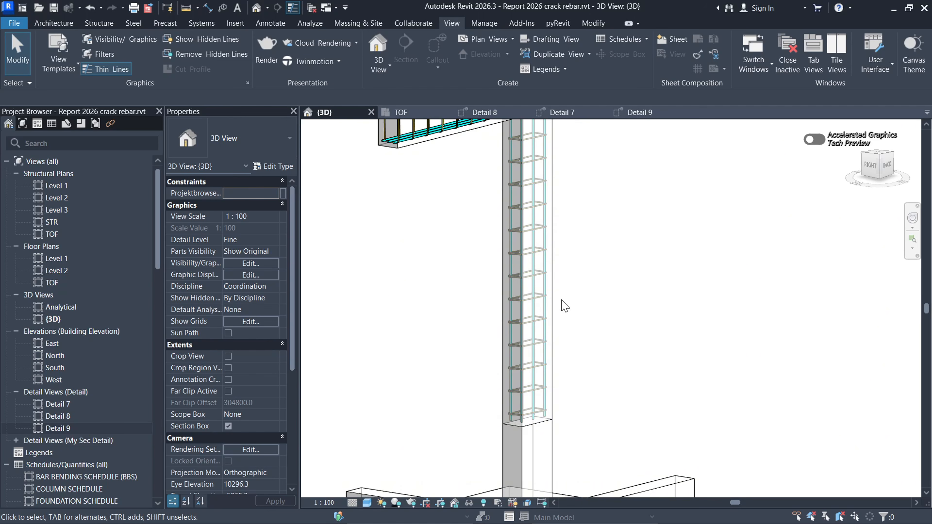
pyautogui.click(555, 305)
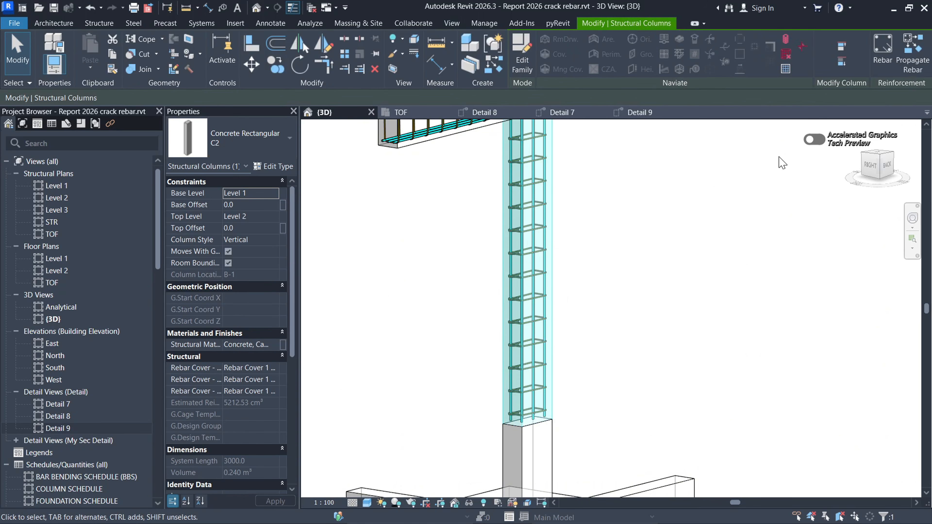
pyautogui.click(914, 55)
pyautogui.scroll(-3, 576, 176)
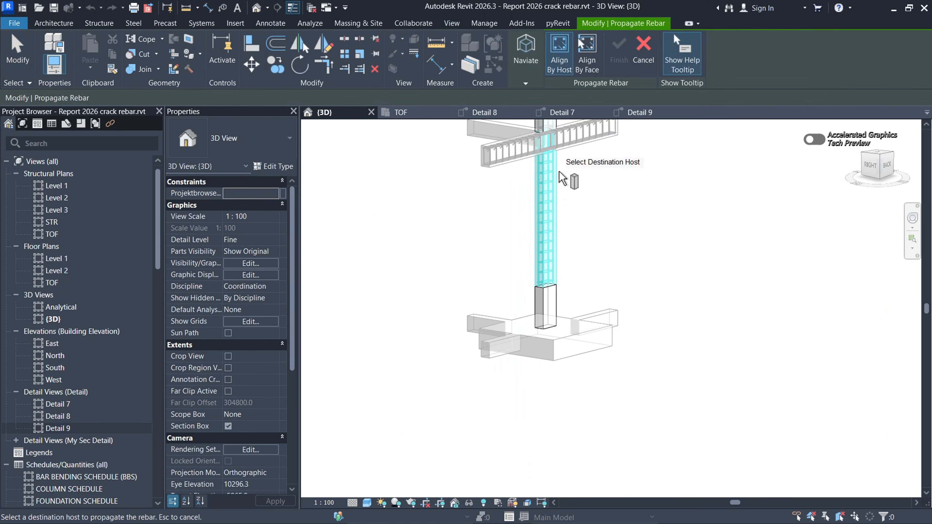
pyautogui.scroll(3, 550, 285)
pyautogui.scroll(1, 547, 286)
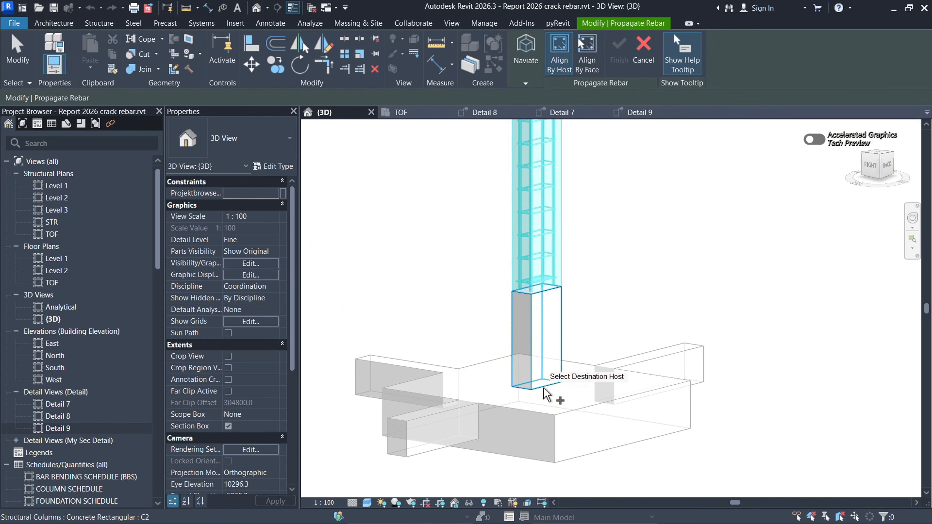
pyautogui.click(561, 322)
# Step: Check the propagated bars and ties previewed in the column stub, then finish the rebar propagation
pyautogui.scroll(-2, 557, 338)
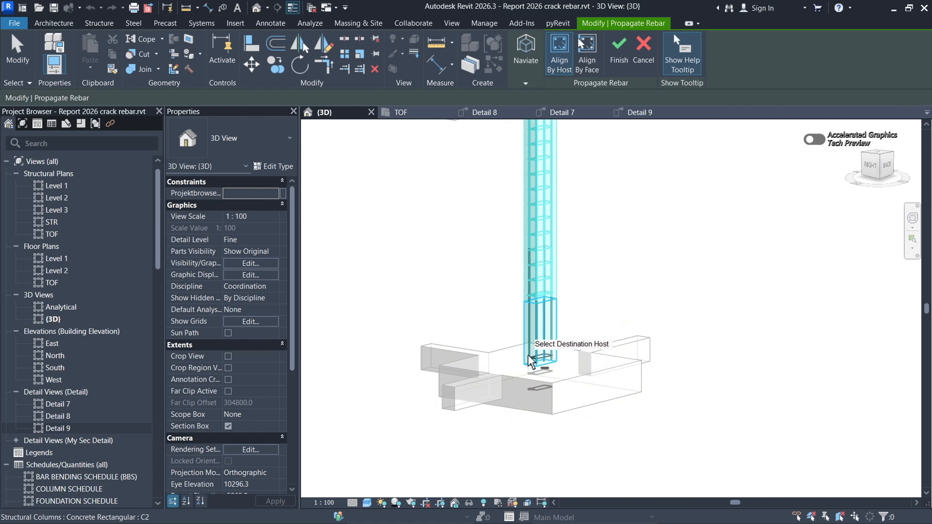
pyautogui.scroll(5, 554, 351)
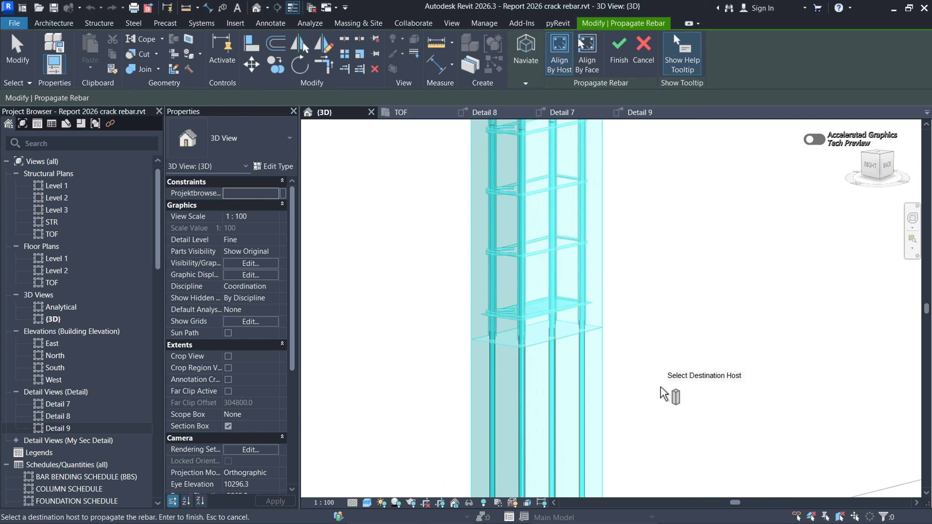
pyautogui.scroll(-2, 516, 325)
pyautogui.scroll(-1, 603, 356)
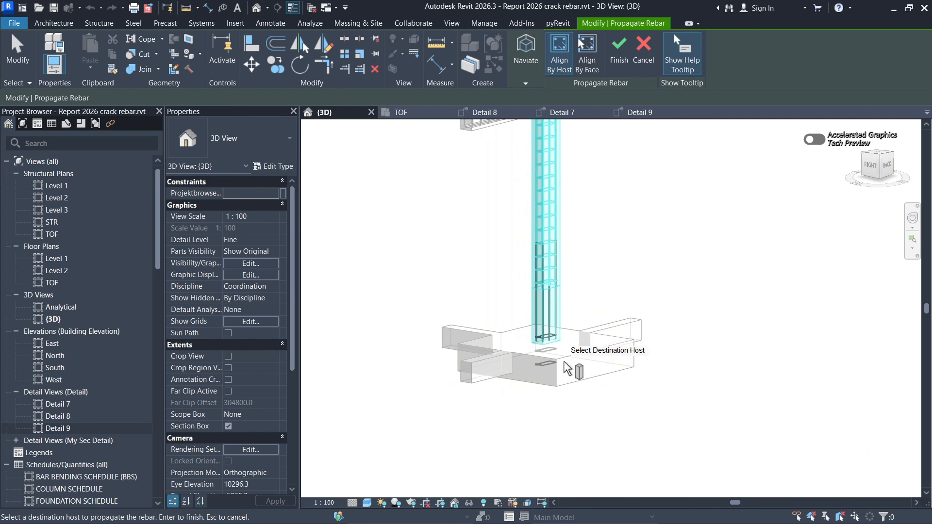
pyautogui.scroll(1, 527, 340)
pyautogui.scroll(1, 527, 339)
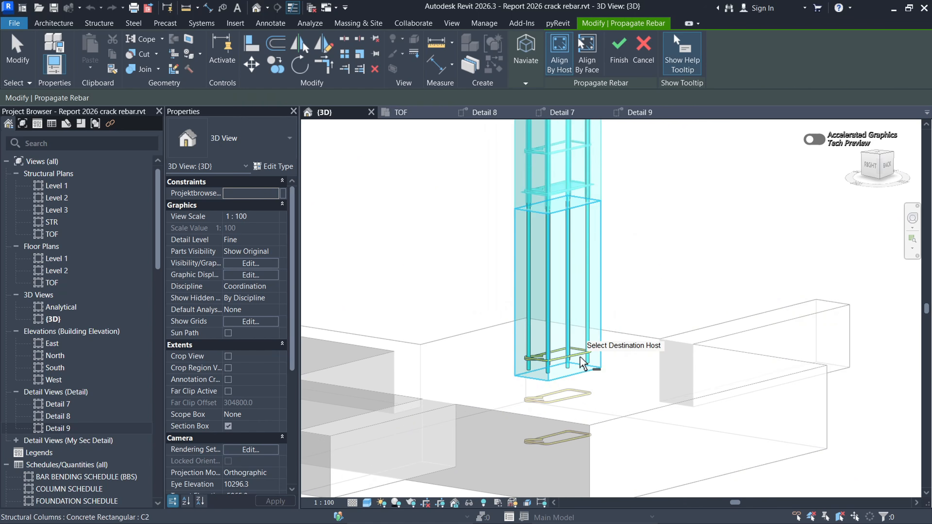
pyautogui.scroll(3, 588, 373)
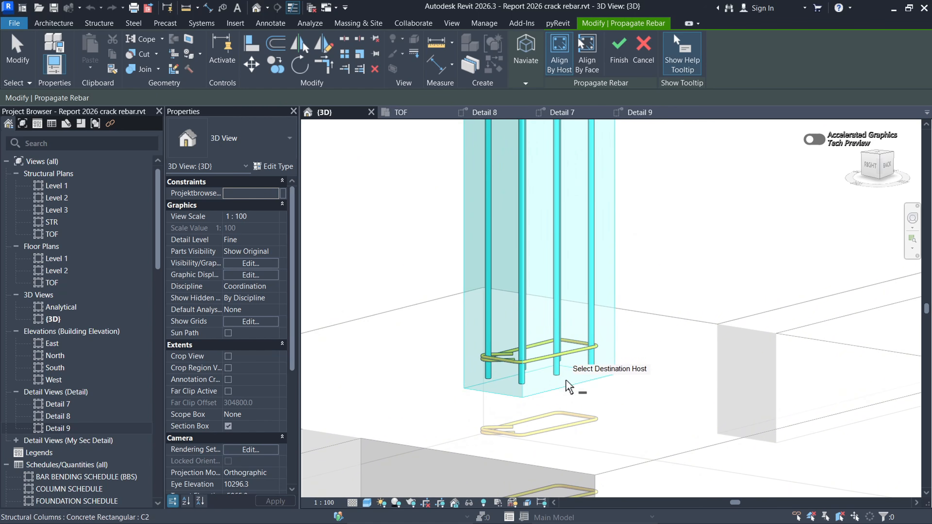
pyautogui.scroll(-3, 586, 376)
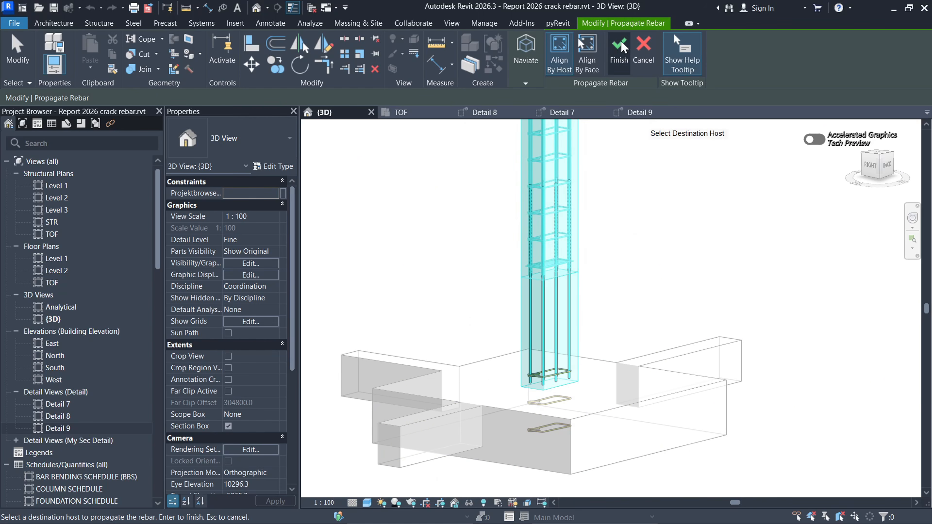
pyautogui.click(619, 50)
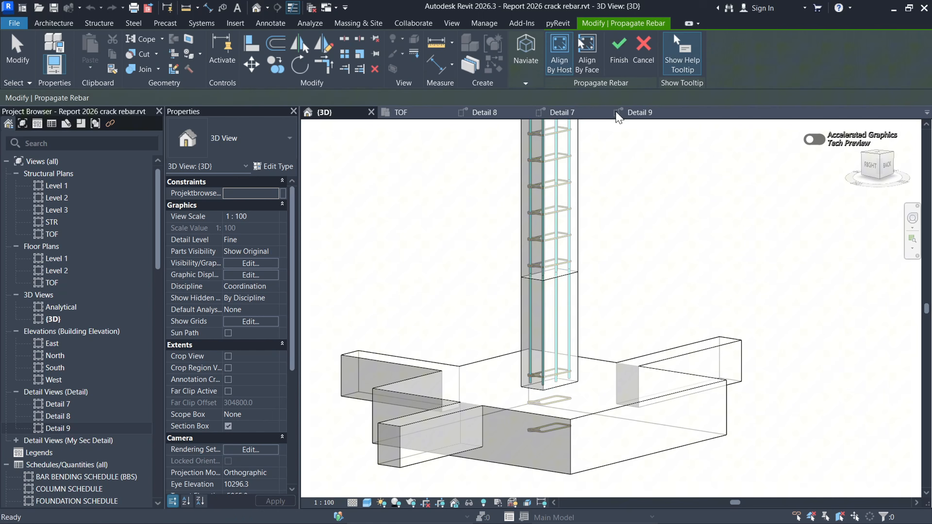
# Step: Select the R8 tie set at the base of the column stub, which extends into the foundation
pyautogui.click(561, 408)
pyautogui.scroll(3, 552, 378)
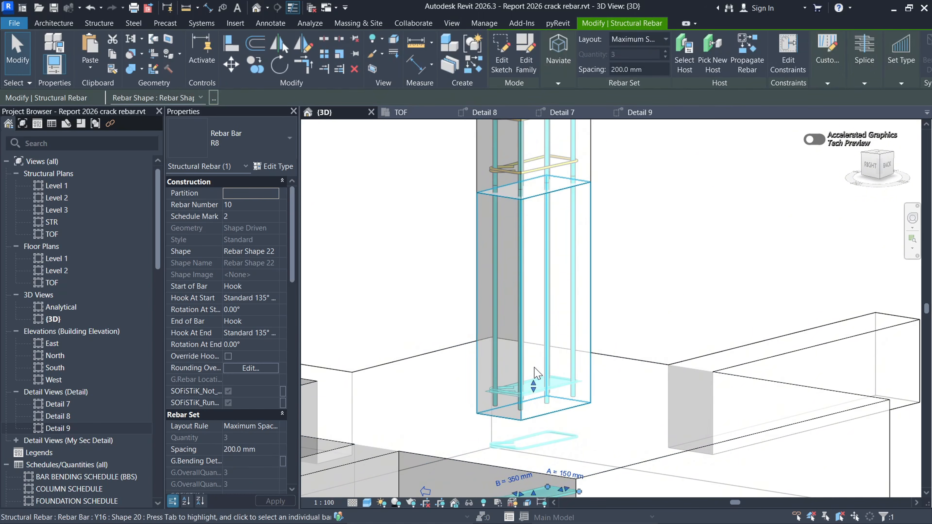
# Step: Stretch the R8 stirrup set upward to the top of the lower column segment
pyautogui.moveTo(534, 386); pyautogui.dragTo(547, 227)
pyautogui.scroll(-3, 564, 318)
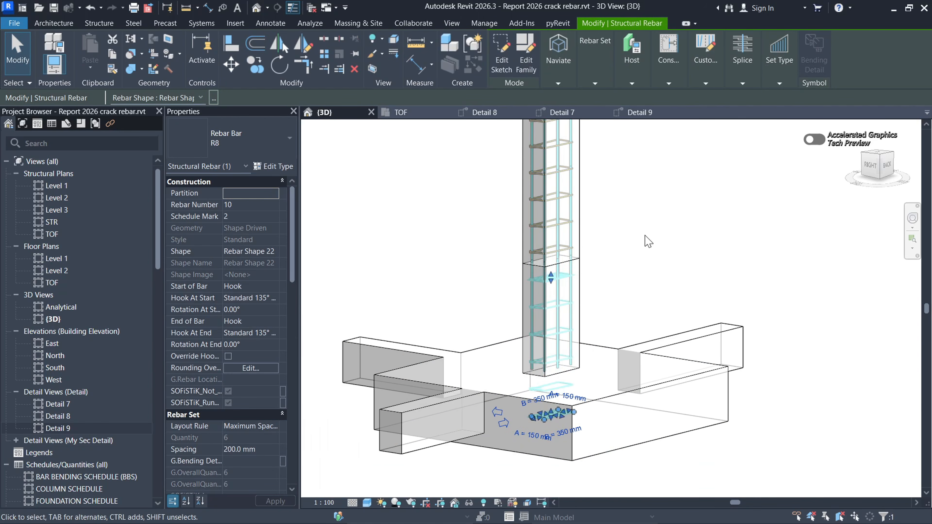
pyautogui.click(651, 459)
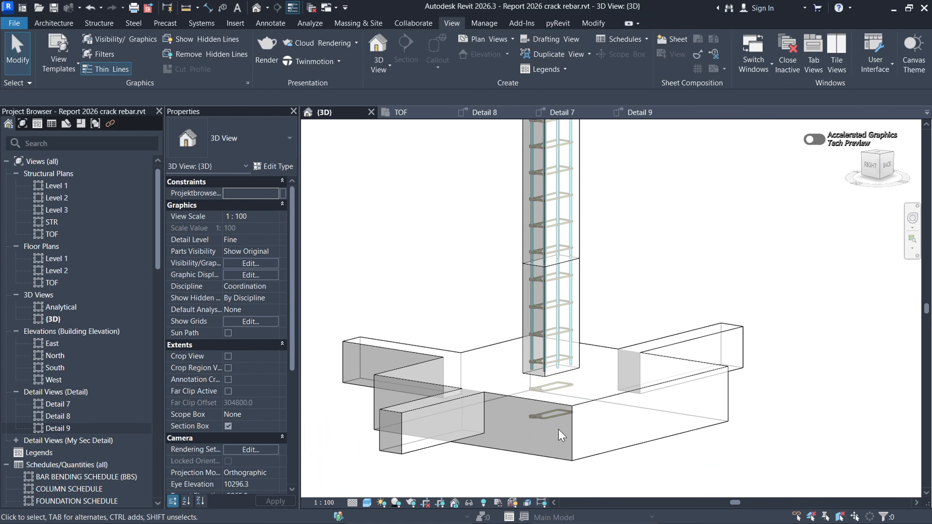
# Step: Move the bottom bar plane of the R8 stirrup set up out of the foundation to the lower column's base
pyautogui.click(635, 422)
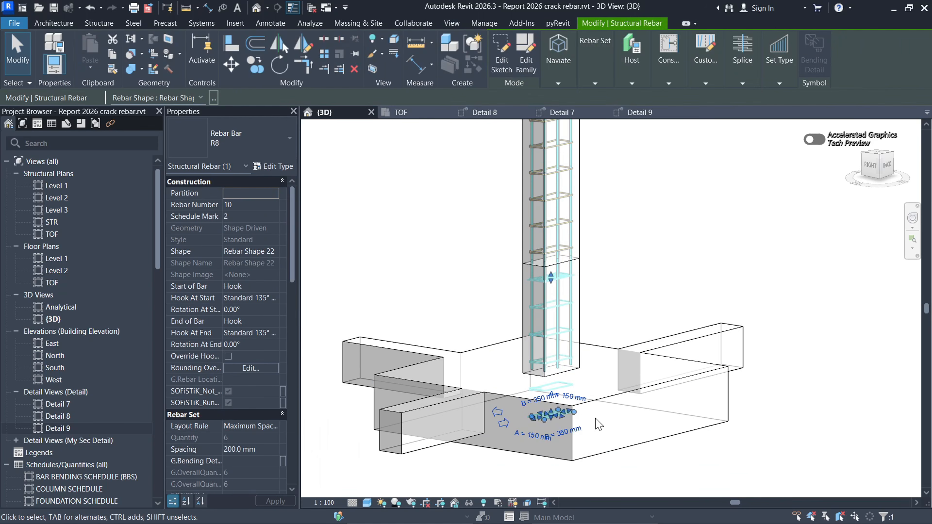
pyautogui.keyDown('shift'); pyautogui.moveTo(784, 308); pyautogui.dragTo(784, 396, button='middle'); pyautogui.keyUp('shift')
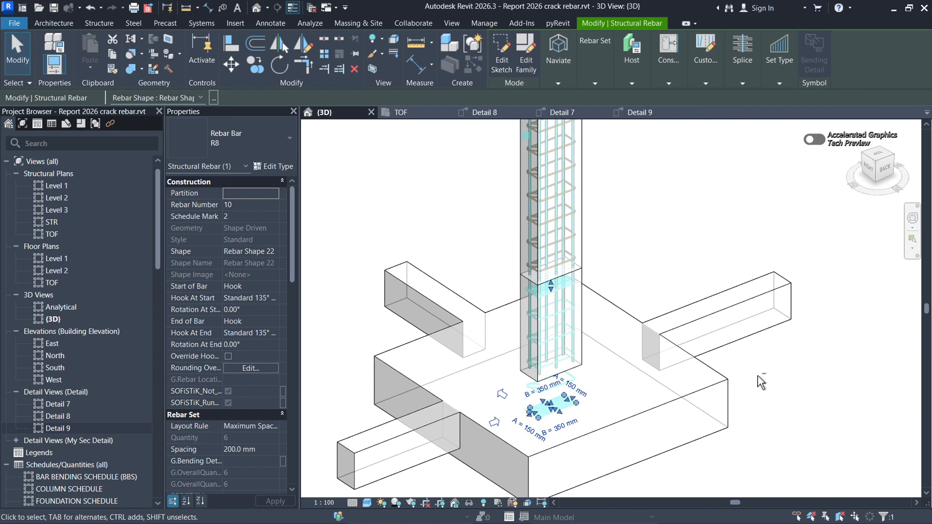
pyautogui.scroll(5, 510, 415)
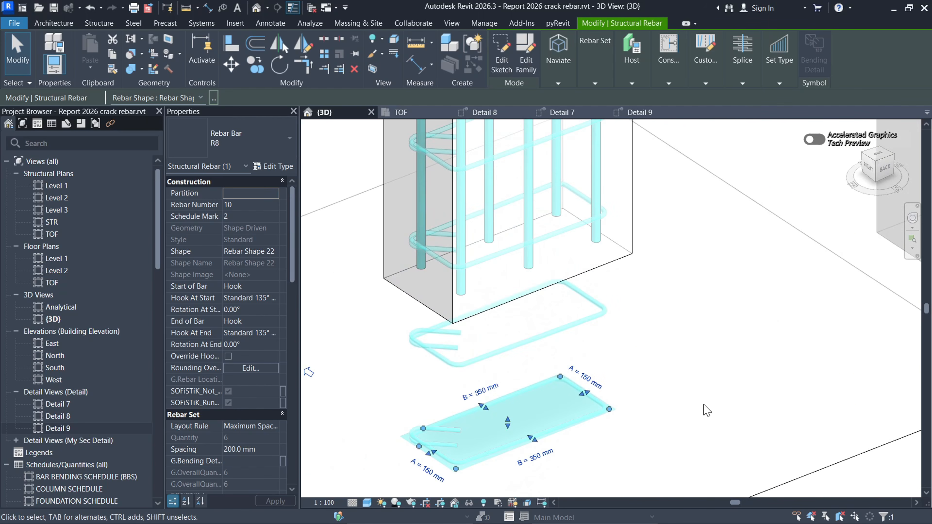
pyautogui.click(703, 409)
pyautogui.scroll(-3, 589, 361)
pyautogui.keyDown('shift'); pyautogui.moveTo(625, 397); pyautogui.dragTo(637, 345, button='middle'); pyautogui.keyUp('shift')
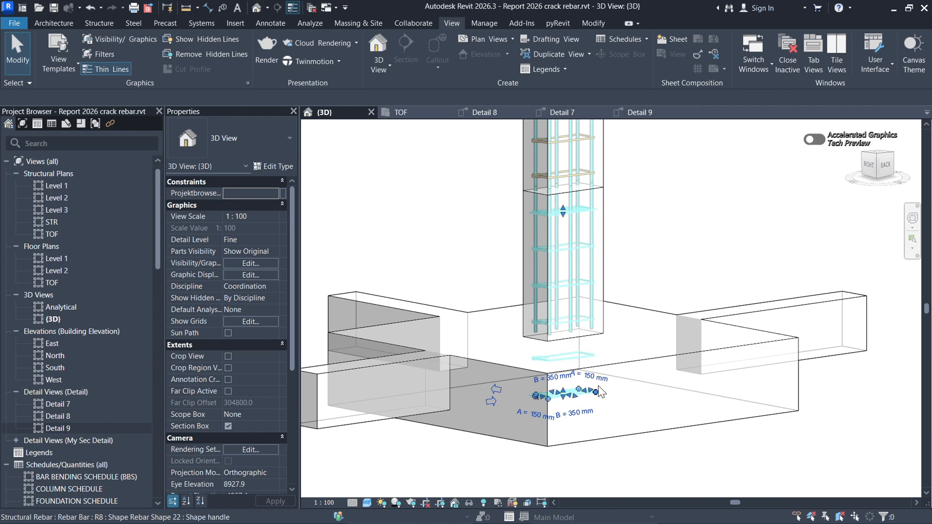
pyautogui.click(585, 397)
pyautogui.scroll(3, 572, 389)
pyautogui.moveTo(555, 400); pyautogui.dragTo(556, 285)
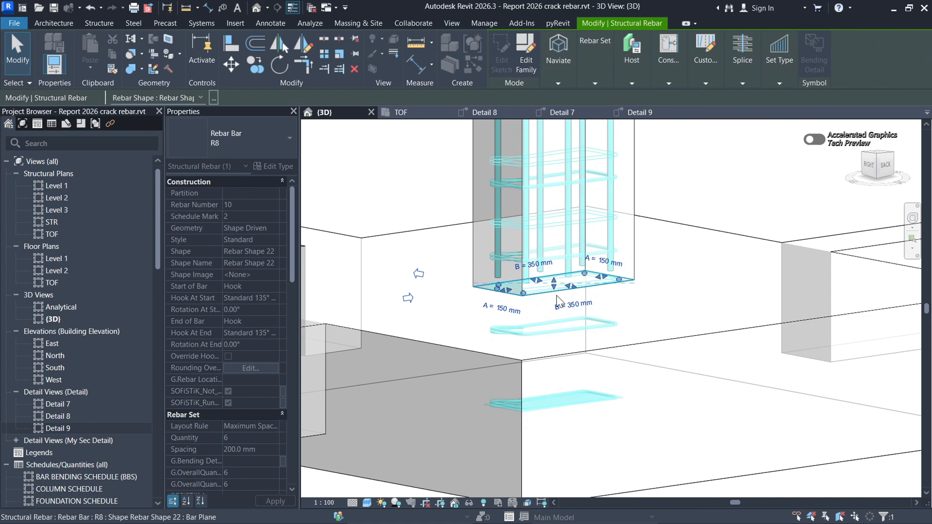
pyautogui.press('Escape')
pyautogui.scroll(-2, 531, 482)
pyautogui.scroll(-4, 532, 483)
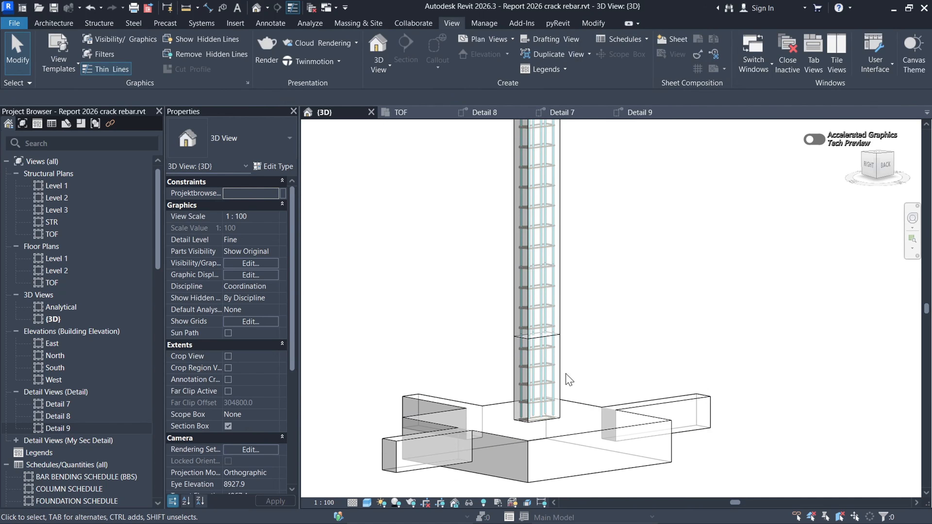
# Step: In Detail 7, edit the lower column stirrup set's constraints and set the Out of Plane Extent offset to 50 mm
pyautogui.click(563, 113)
pyautogui.scroll(-5, 563, 277)
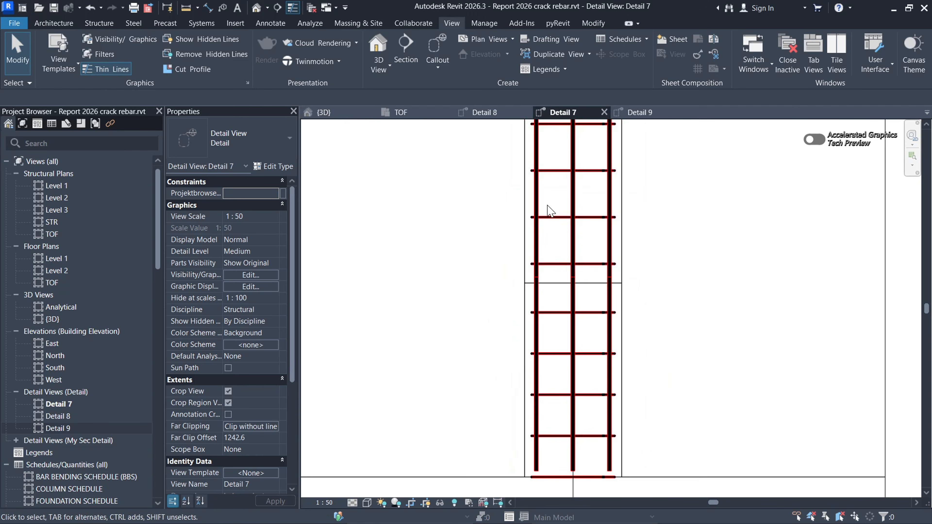
pyautogui.scroll(6, 563, 275)
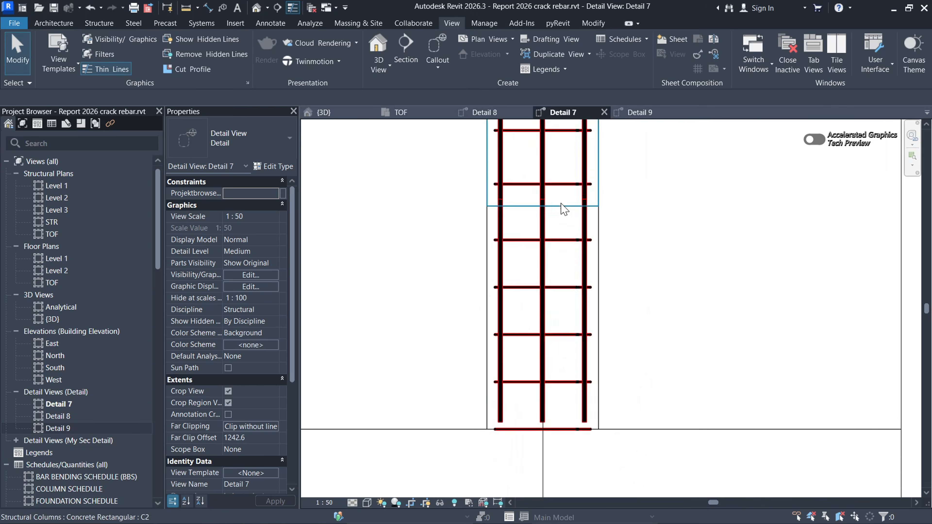
pyautogui.click(571, 253)
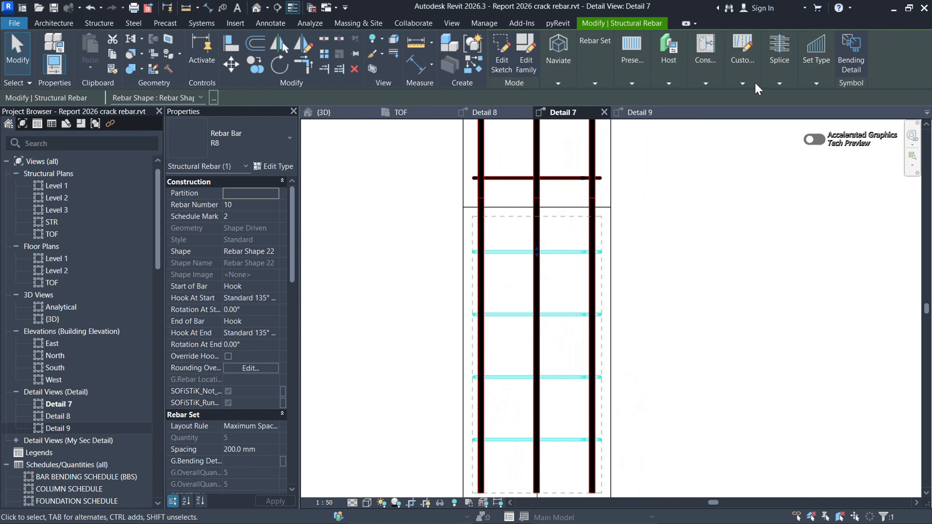
pyautogui.click(704, 84)
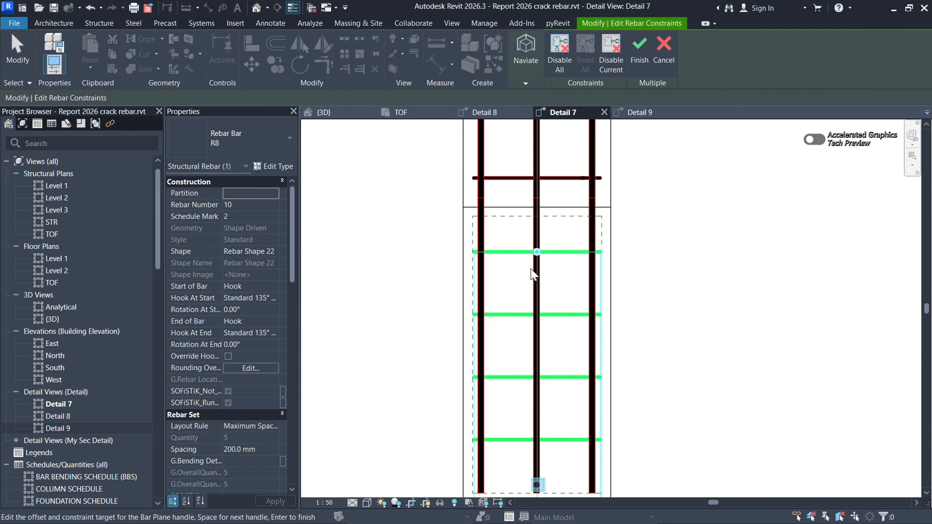
pyautogui.scroll(5, 513, 251)
pyautogui.press('space')
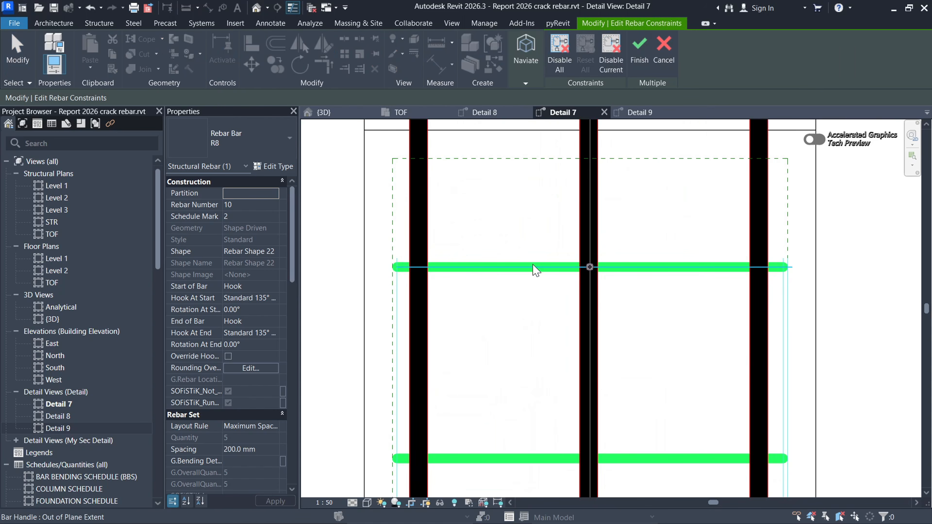
pyautogui.scroll(-3, 532, 317)
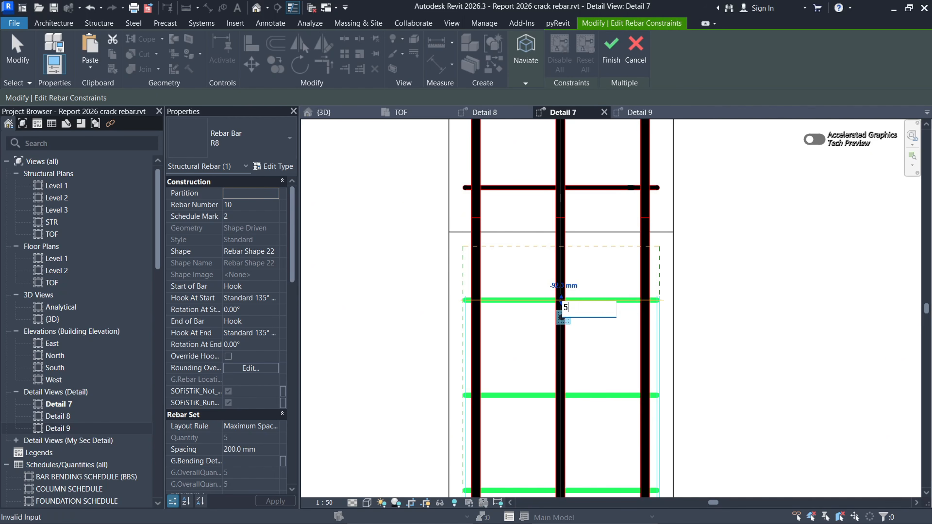
pyautogui.press('Return')
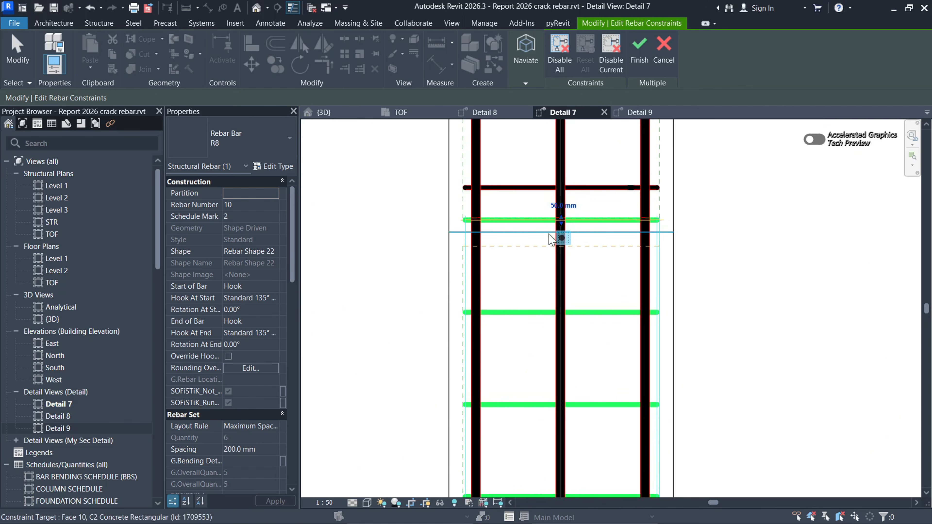
# Step: Set the stirrup set's Out of Plane Extent offset to 0 mm
pyautogui.click(567, 206)
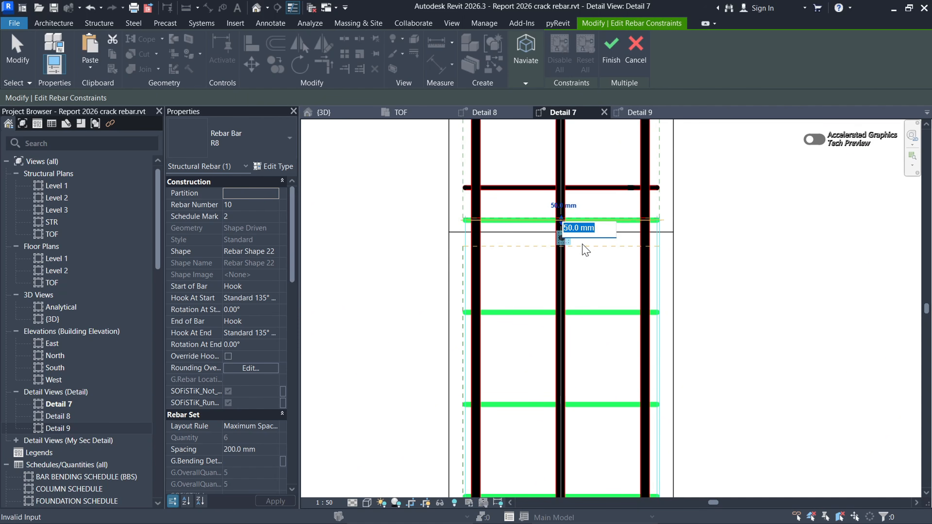
pyautogui.write('0')
pyautogui.press('Return')
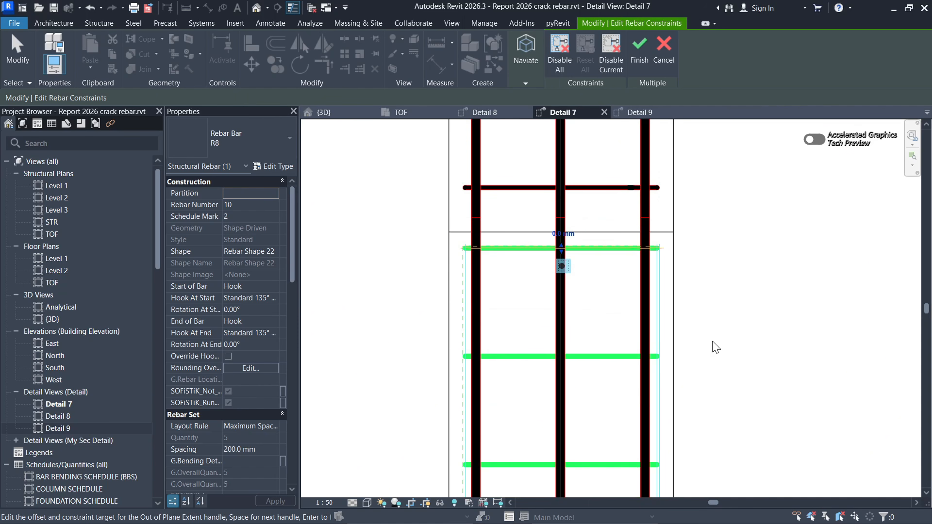
# Step: Set the stirrup set's Out of Plane Extent offset to -50 mm and finish editing the rebar constraints
pyautogui.scroll(-4, 551, 287)
pyautogui.scroll(3, 553, 271)
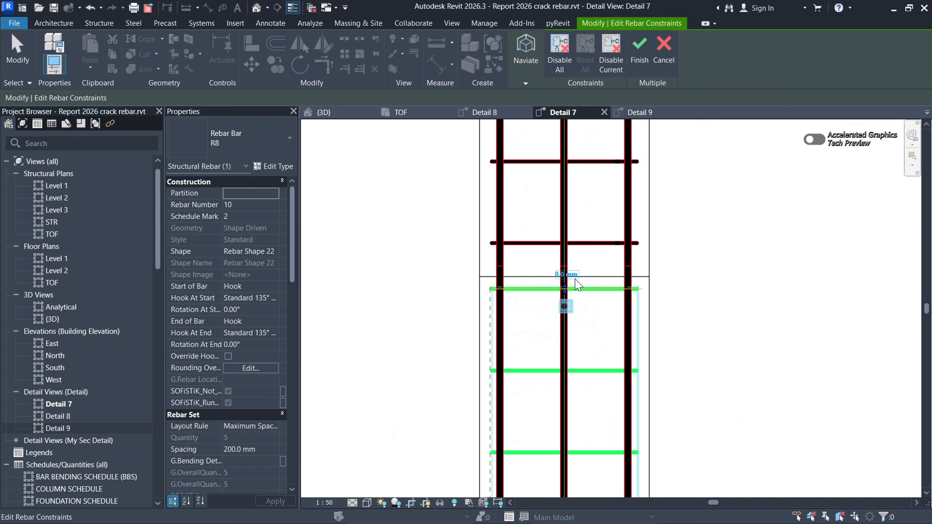
pyautogui.click(571, 275)
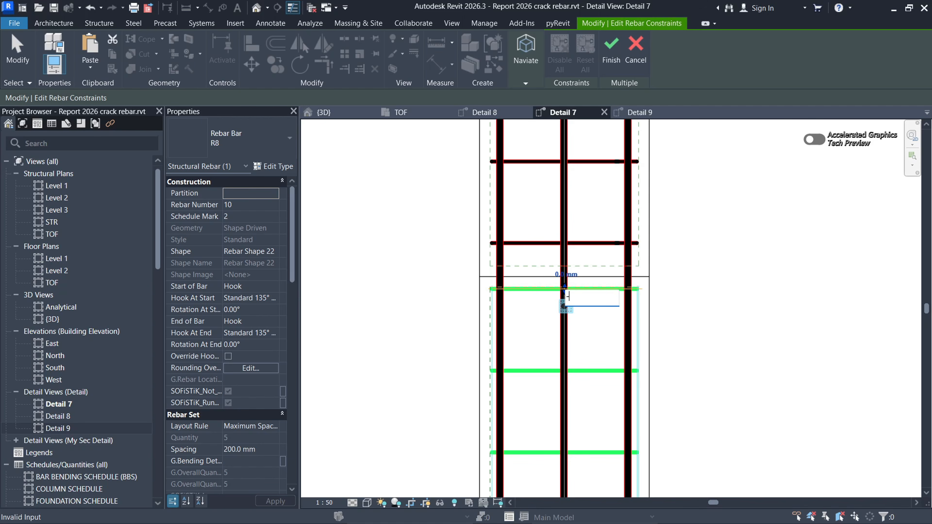
pyautogui.press('Return')
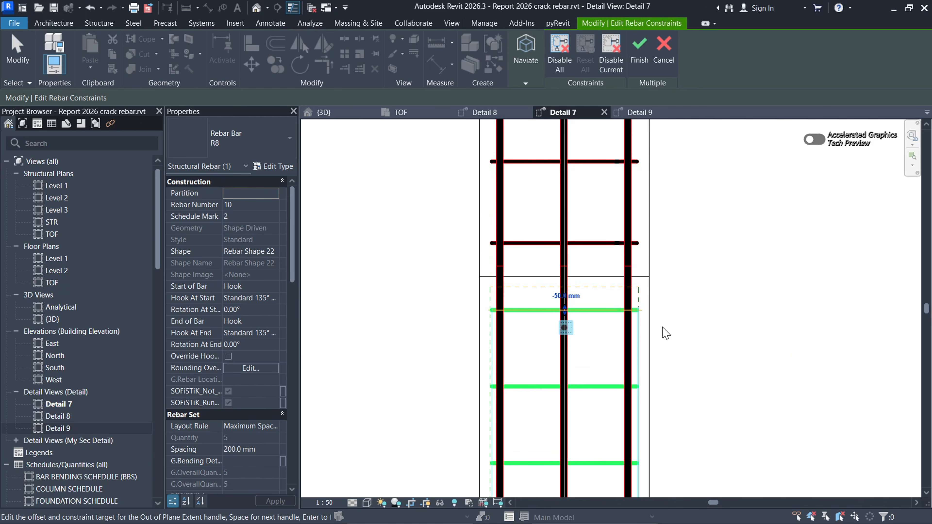
pyautogui.scroll(-5, 599, 303)
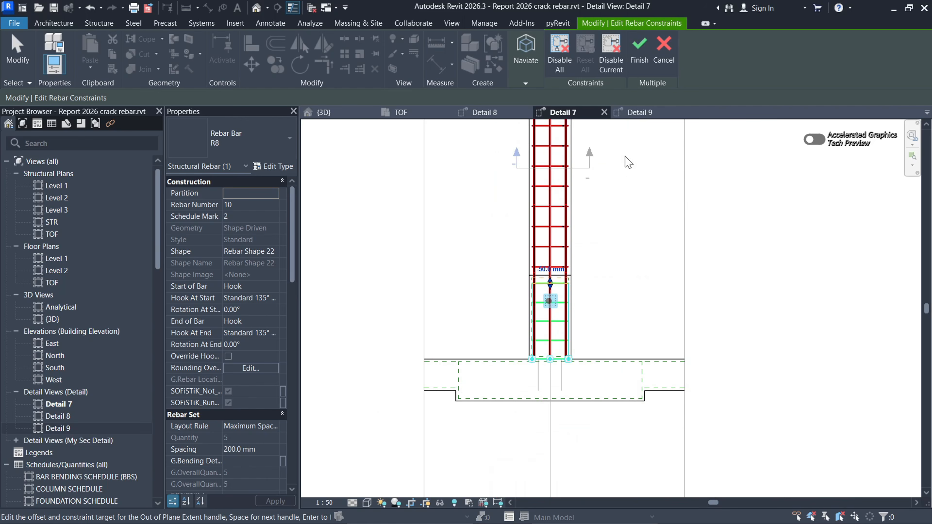
pyautogui.click(639, 46)
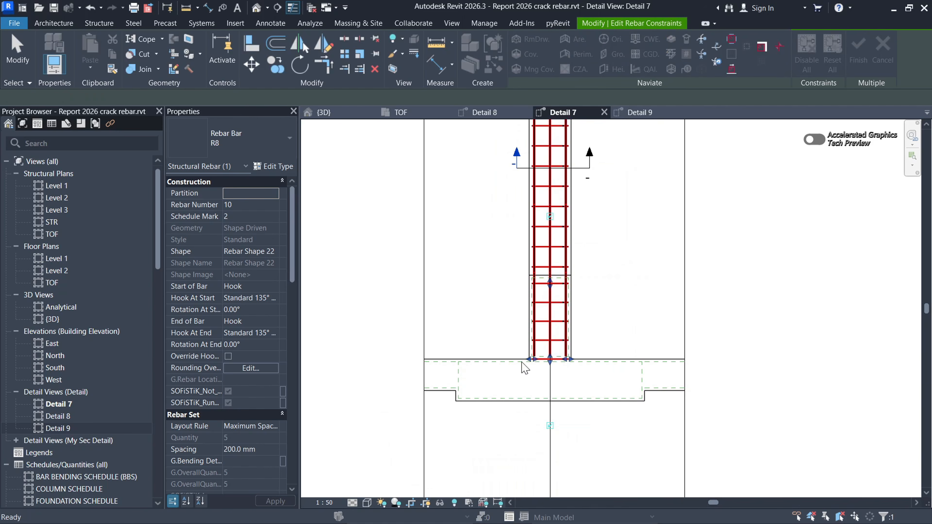
# Step: Raise the lowest stirrup of the set from the foundation's top face to slightly above the ends of the vertical bars
pyautogui.scroll(4, 518, 362)
pyautogui.press('Escape')
pyautogui.scroll(2, 582, 352)
pyautogui.scroll(-3, 564, 378)
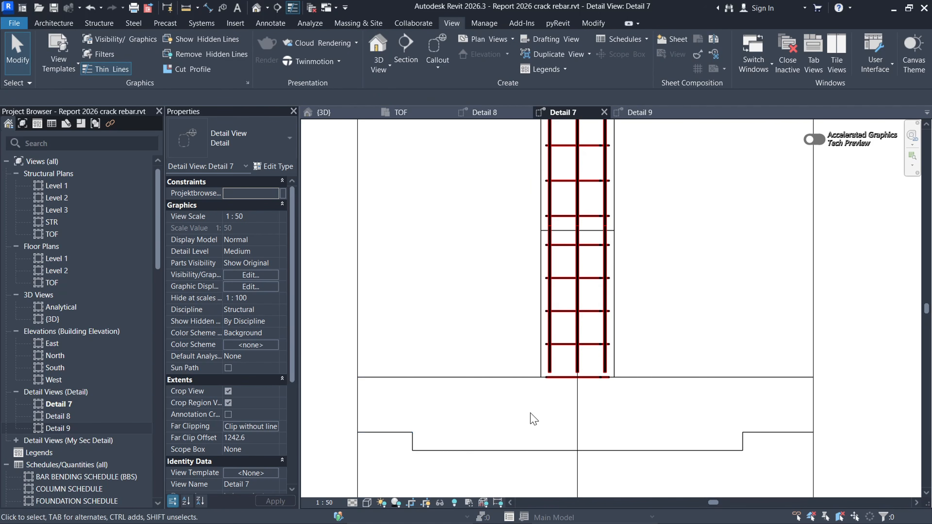
pyautogui.scroll(3, 567, 385)
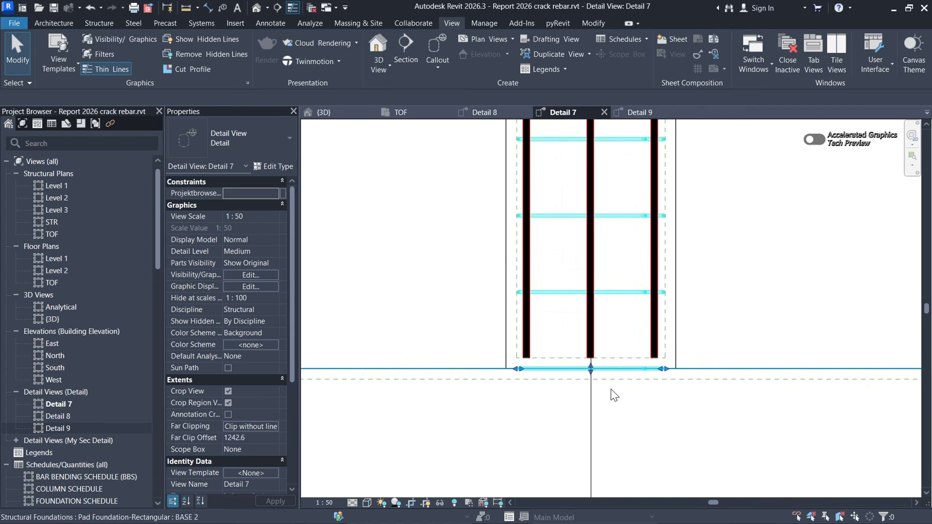
pyautogui.click(590, 368)
pyautogui.moveTo(590, 369); pyautogui.dragTo(595, 342)
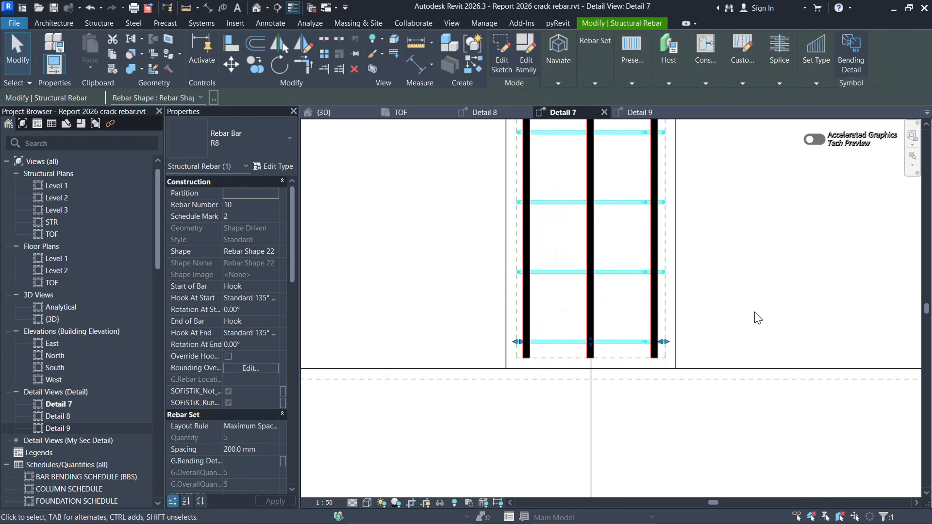
pyautogui.click(758, 317)
pyautogui.scroll(-4, 583, 345)
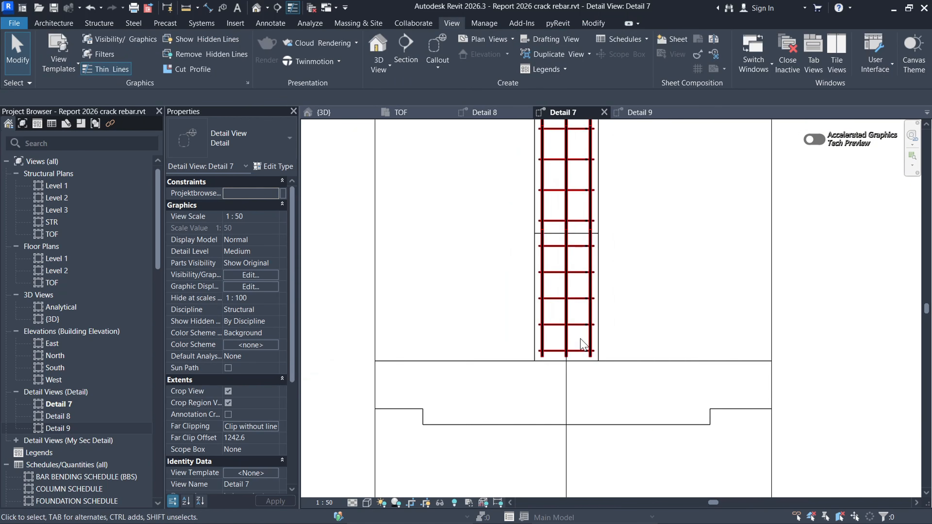
pyautogui.scroll(3, 584, 345)
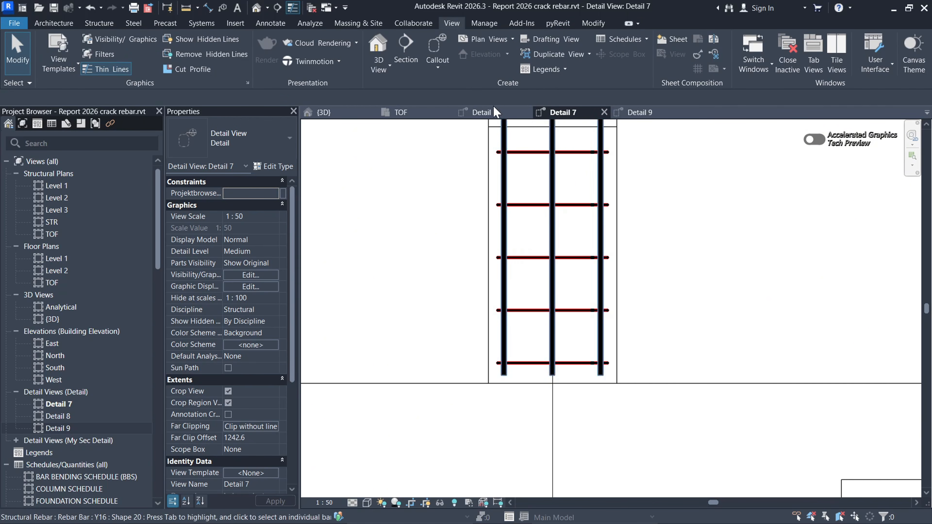
# Step: In Detail 8, hide the TB1-200X450mm beam below the column in this view
pyautogui.click(496, 112)
pyautogui.scroll(3, 551, 436)
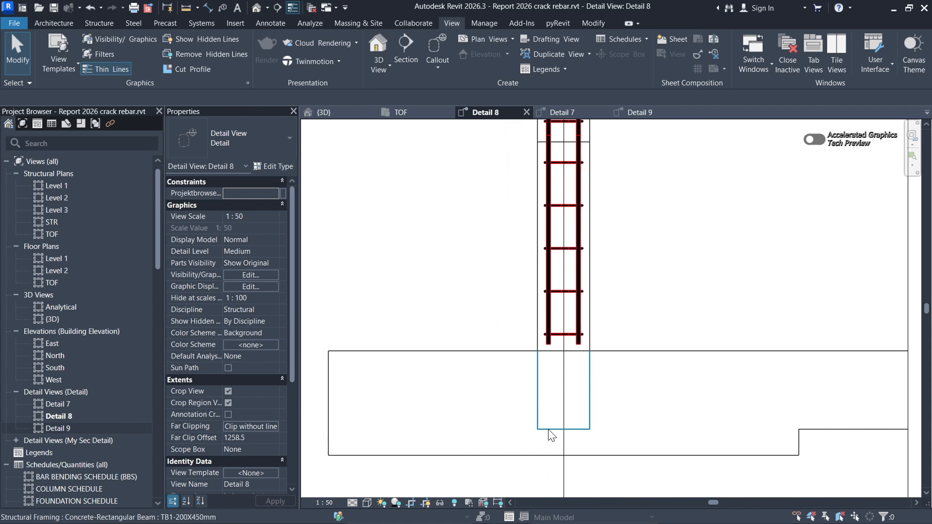
pyautogui.scroll(1, 551, 436)
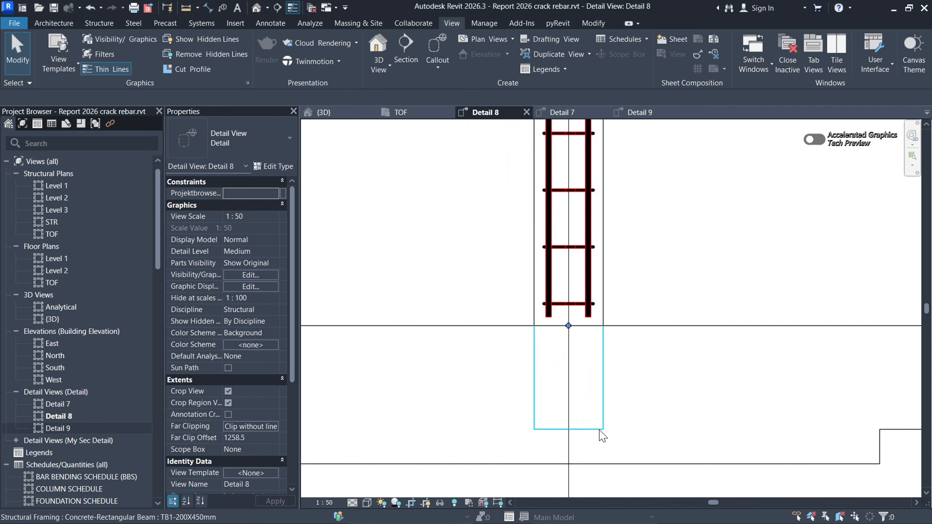
pyautogui.click(602, 434)
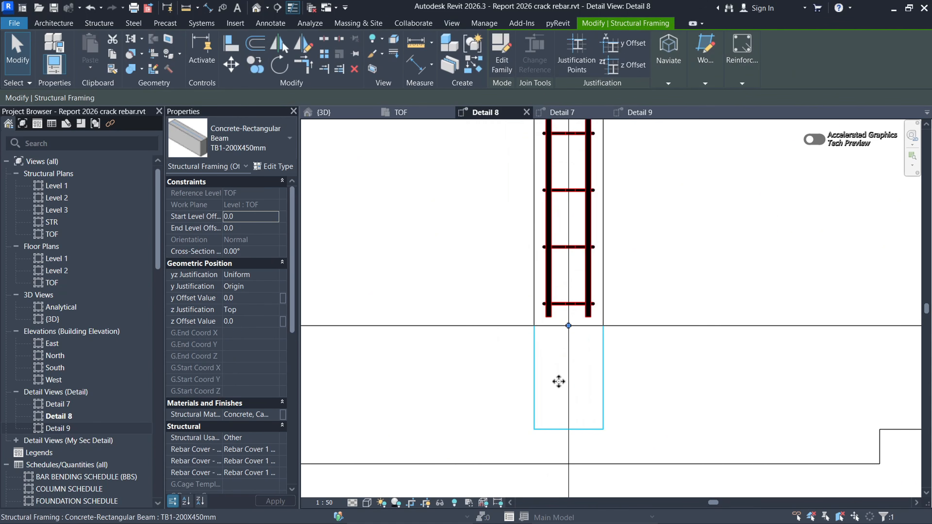
pyautogui.rightClick(603, 373)
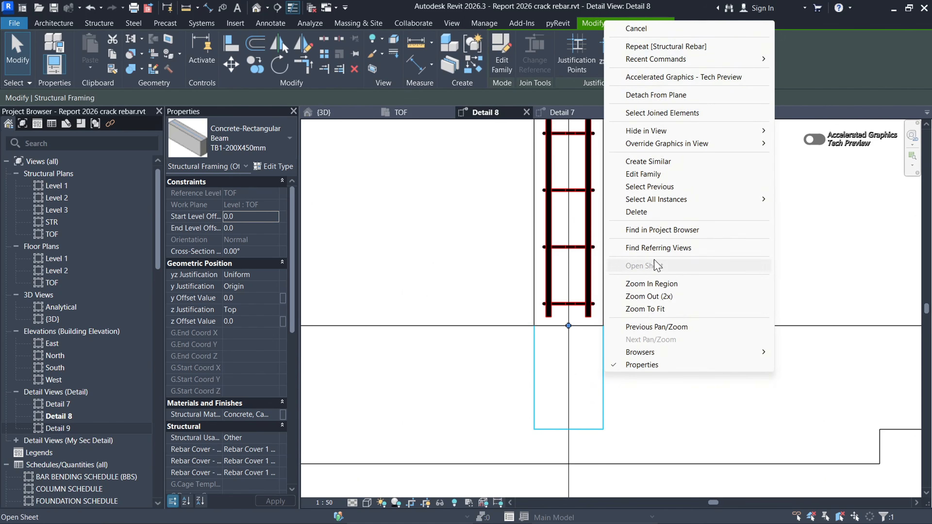
pyautogui.click(794, 137)
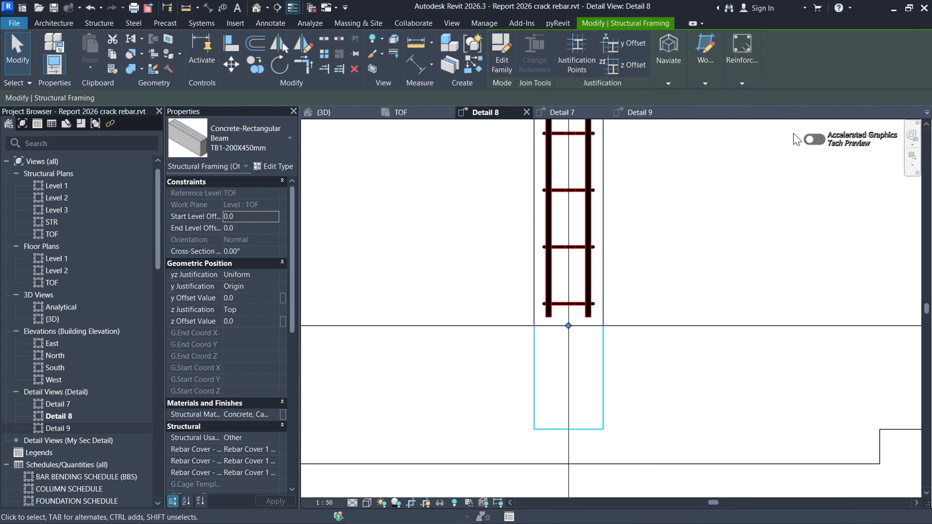
pyautogui.scroll(-2, 604, 351)
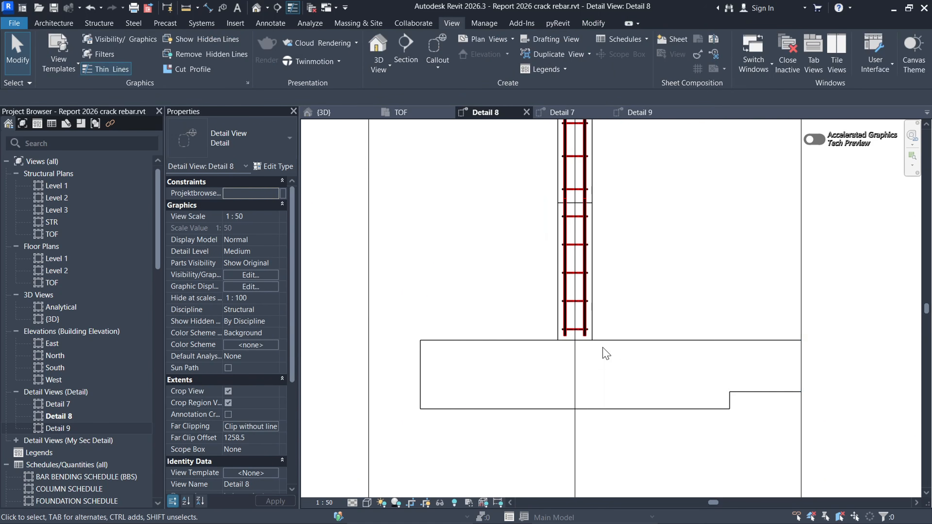
# Step: Edit the sketch of the column's right-hand Y16 bar set, extending it down into the pad foundation to a length of about 1820 mm
pyautogui.click(585, 323)
pyautogui.click(569, 328)
pyautogui.scroll(3, 572, 330)
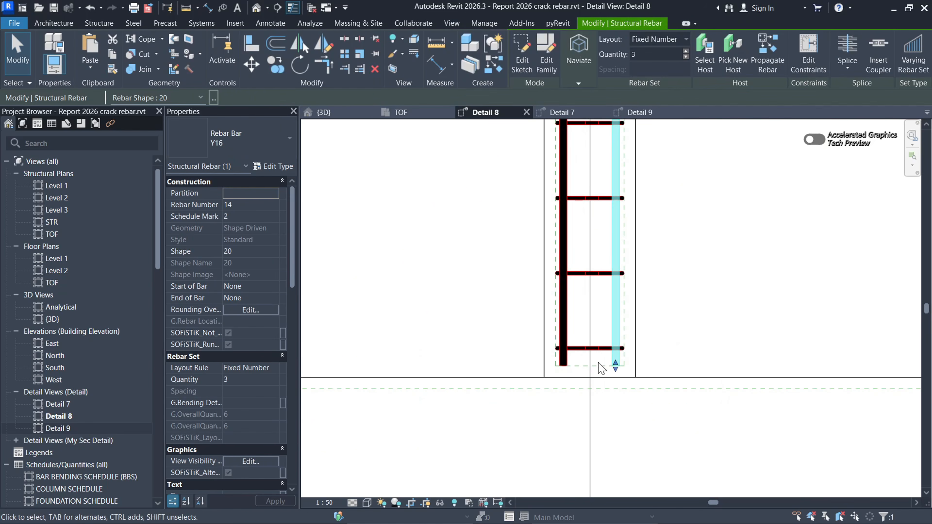
pyautogui.scroll(-2, 559, 352)
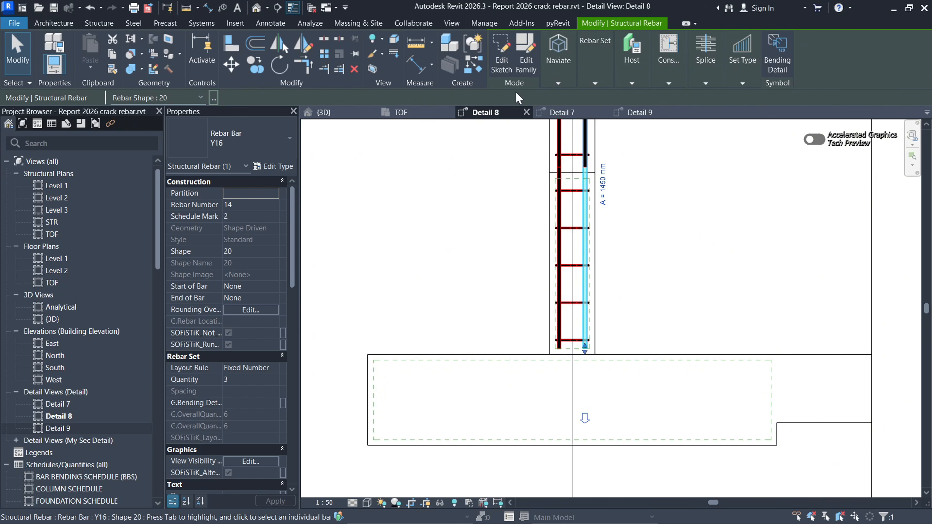
pyautogui.doubleClick(590, 350)
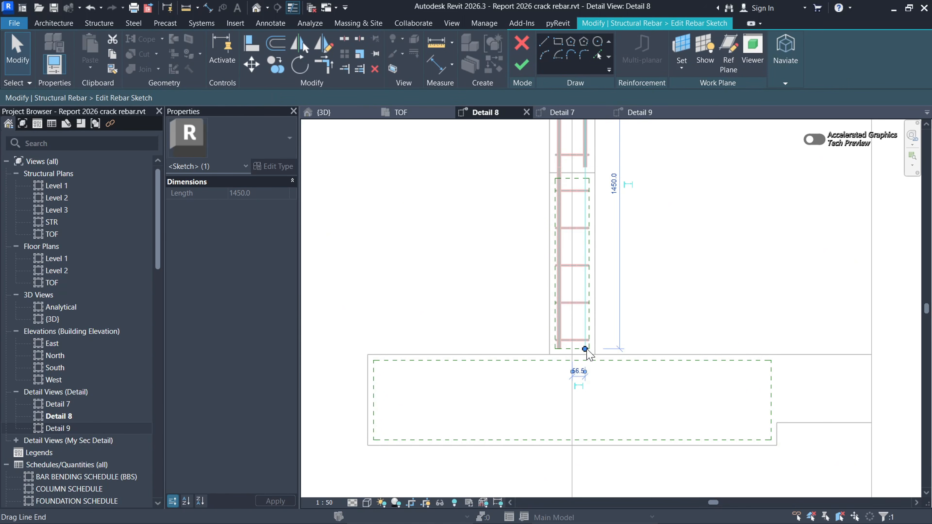
pyautogui.moveTo(585, 350); pyautogui.dragTo(586, 396)
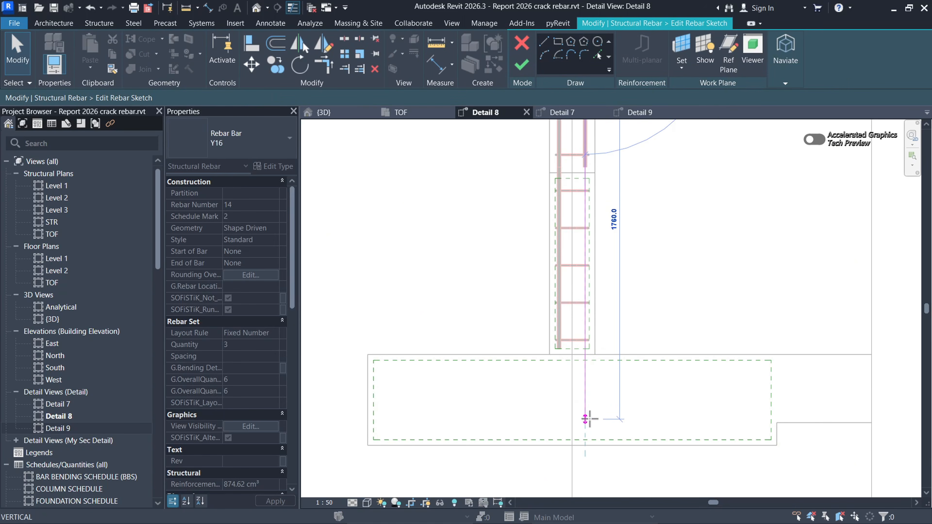
pyautogui.moveTo(586, 433); pyautogui.dragTo(585, 433)
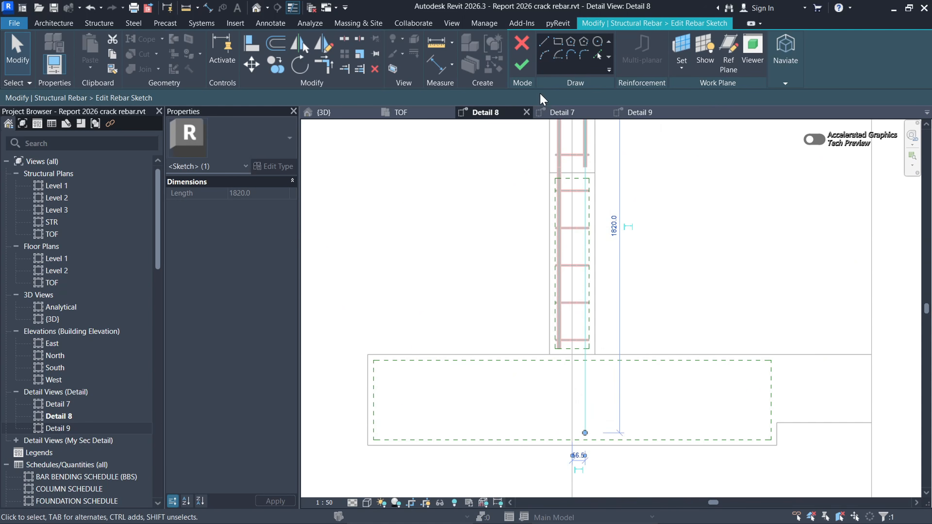
# Step: Add a horizontal leg about 560 mm long from the bar's lower end toward the foundation's stepped side and finish the rebar sketch
pyautogui.click(546, 43)
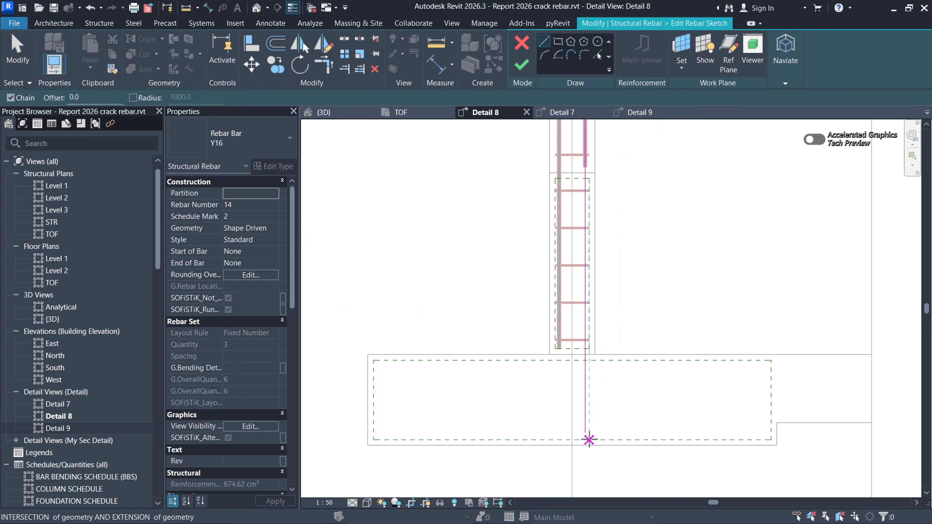
pyautogui.scroll(3, 577, 439)
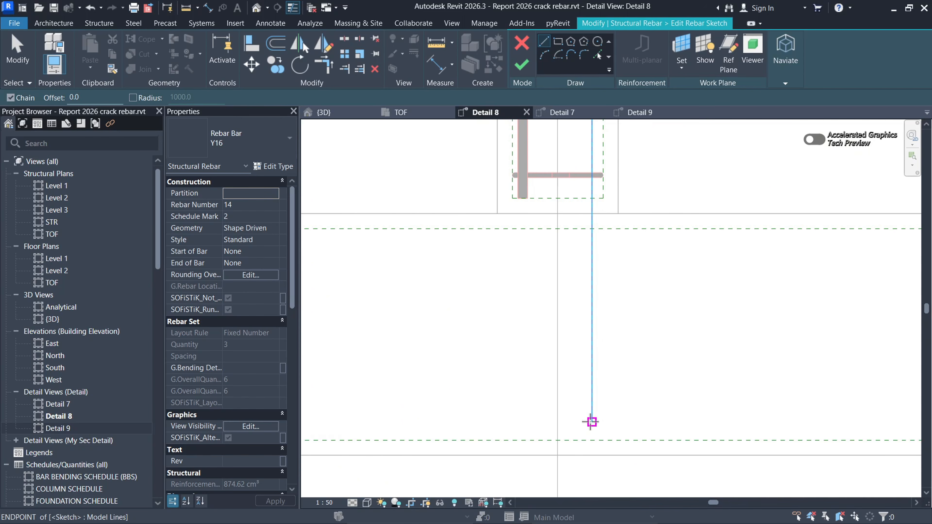
pyautogui.click(591, 422)
pyautogui.scroll(-2, 685, 420)
pyautogui.scroll(-1, 685, 420)
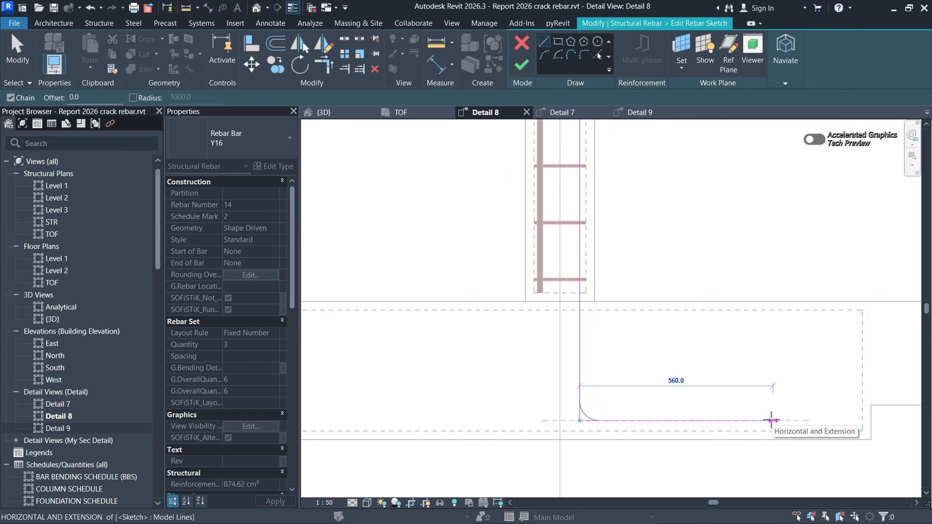
pyautogui.click(772, 420)
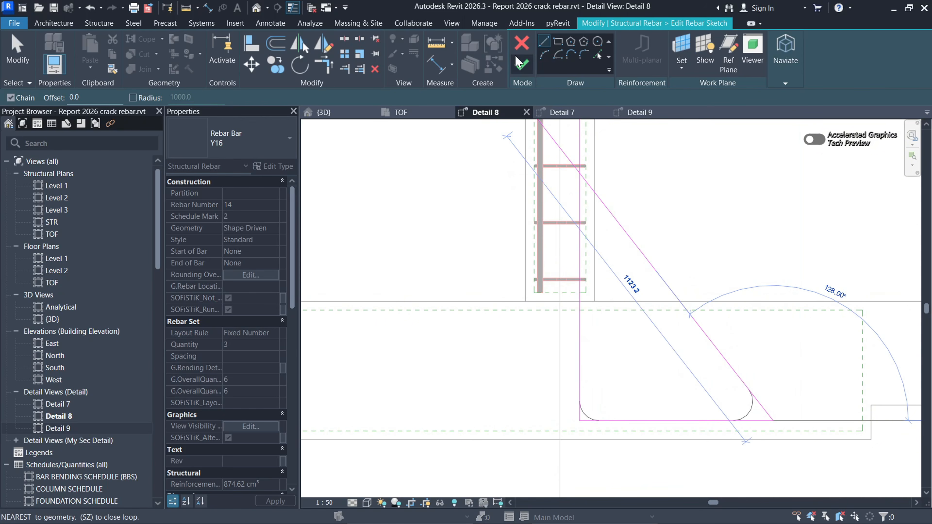
pyautogui.click(521, 63)
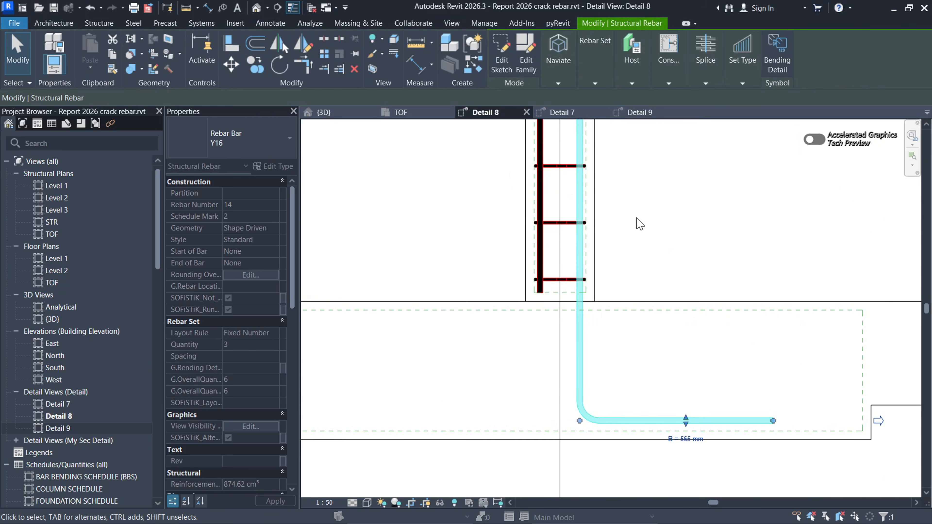
pyautogui.click(635, 280)
# Step: Delete the straight Y16 bar set on the column's left side
pyautogui.scroll(-5, 549, 401)
pyautogui.scroll(5, 550, 370)
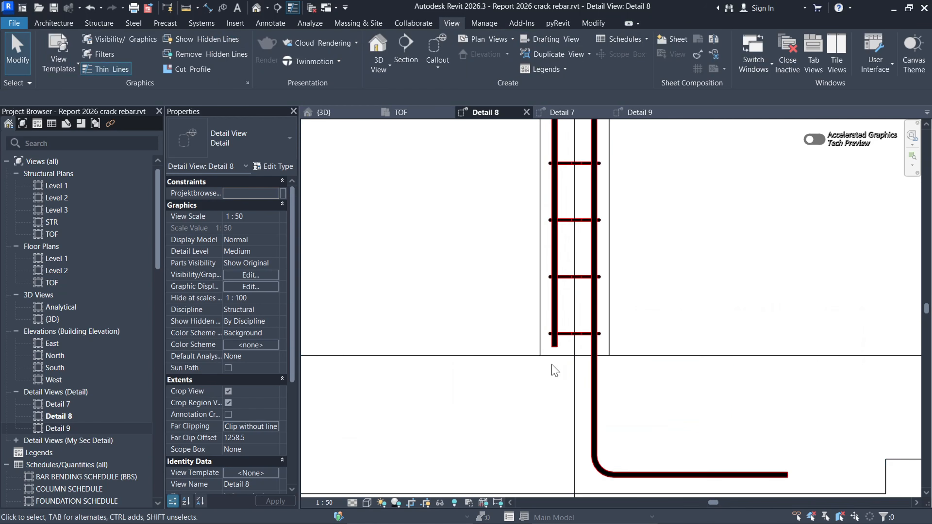
pyautogui.click(560, 287)
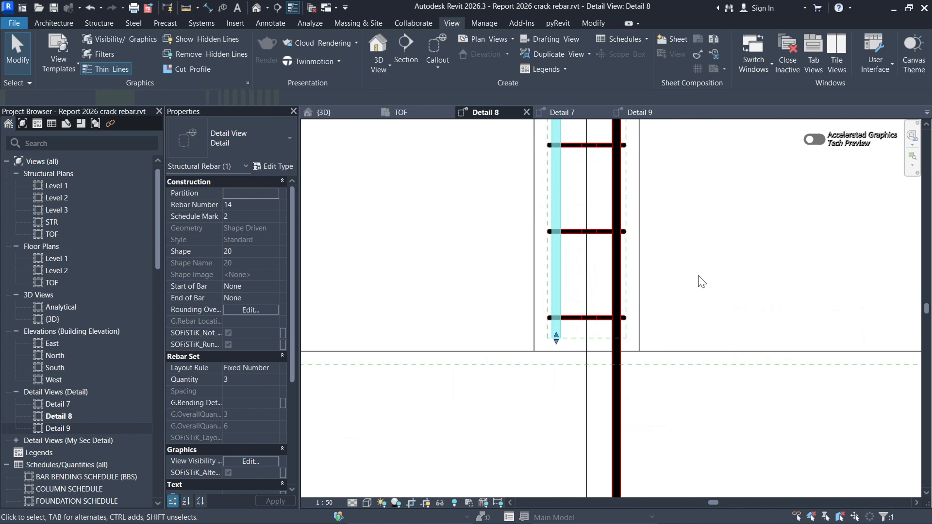
pyautogui.press('Delete')
# Step: Mirror a copy of the L-shaped Y16 bar set across an axis drawn along the column's centreline
pyautogui.click(618, 285)
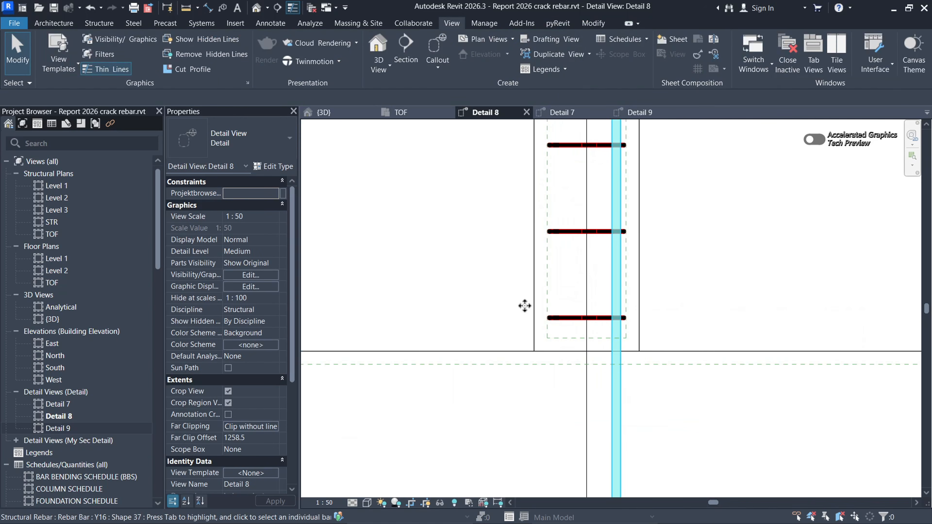
pyautogui.scroll(-2, 504, 335)
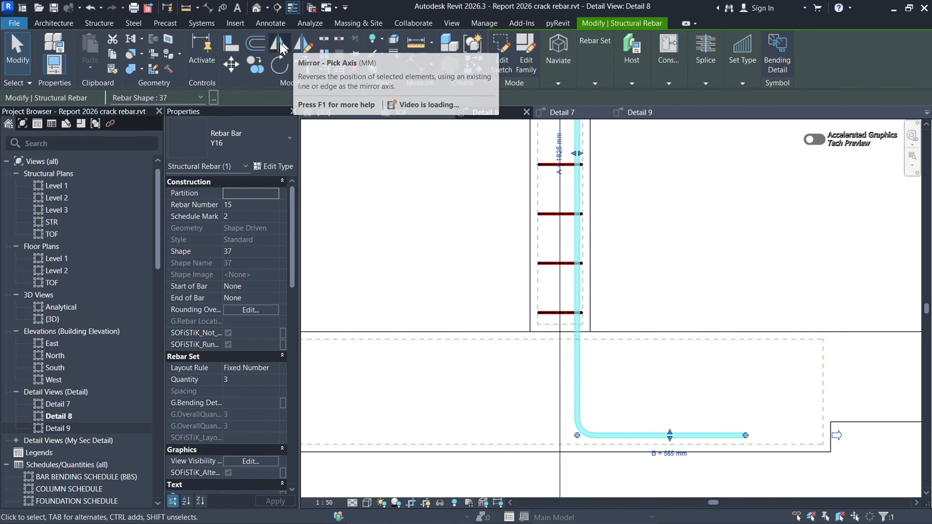
pyautogui.click(302, 43)
pyautogui.scroll(-2, 559, 192)
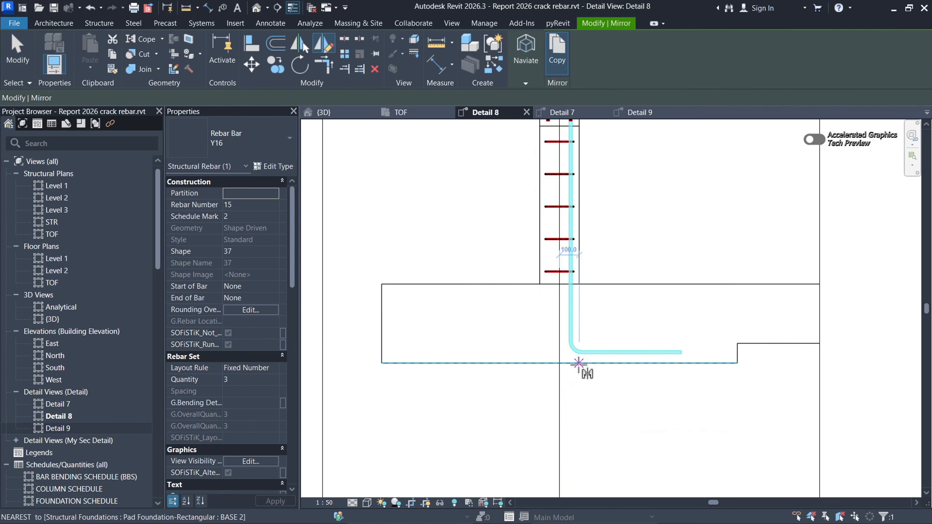
pyautogui.click(559, 363)
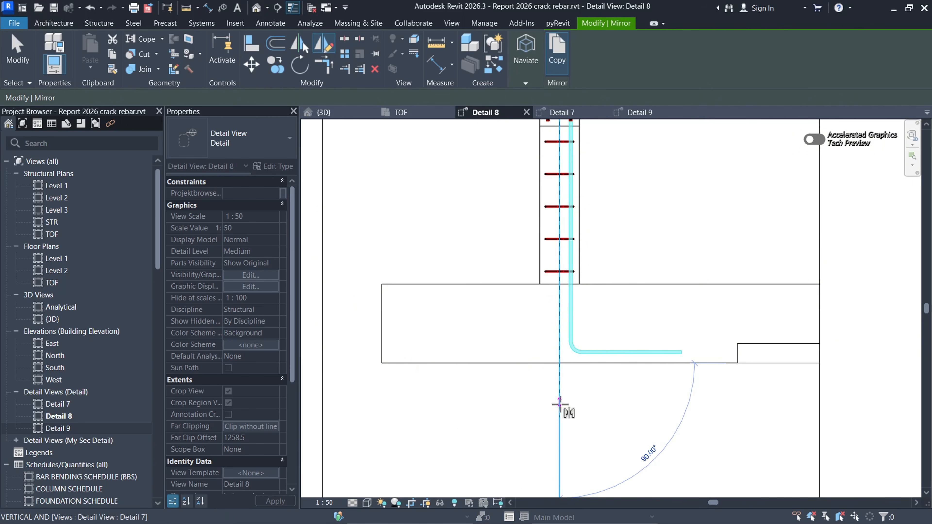
pyautogui.click(622, 430)
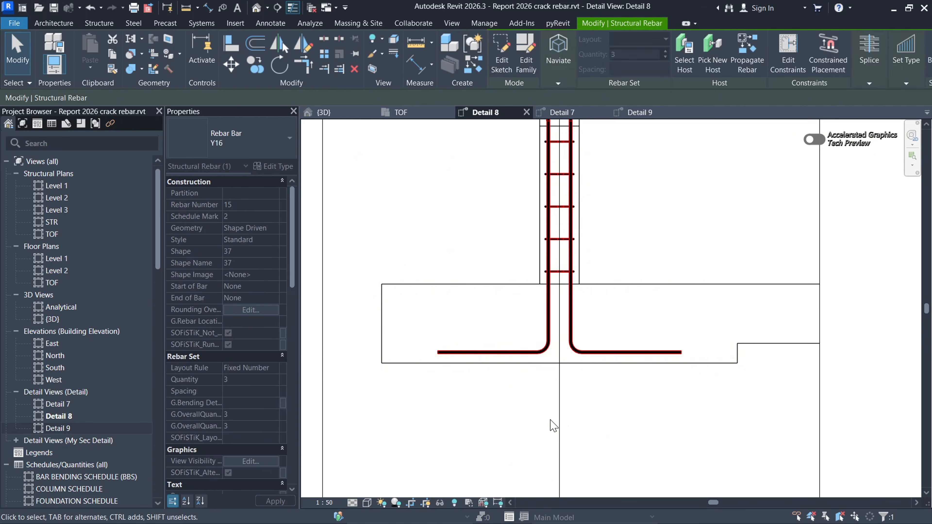
pyautogui.click(532, 427)
# Step: Examine the column's bars and stirrups from the pad foundation to the top beams in Detail 7 and the 3D view
pyautogui.scroll(-5, 531, 427)
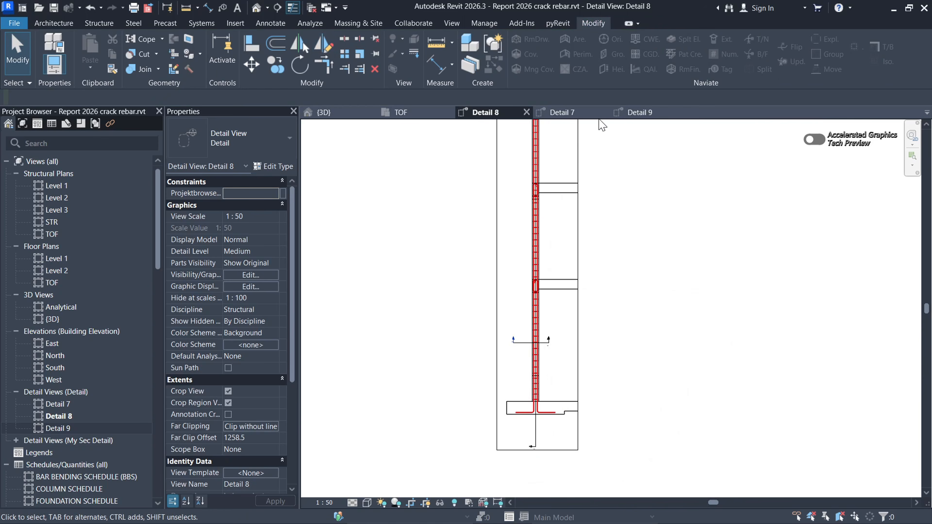
pyautogui.click(581, 116)
pyautogui.scroll(-4, 542, 398)
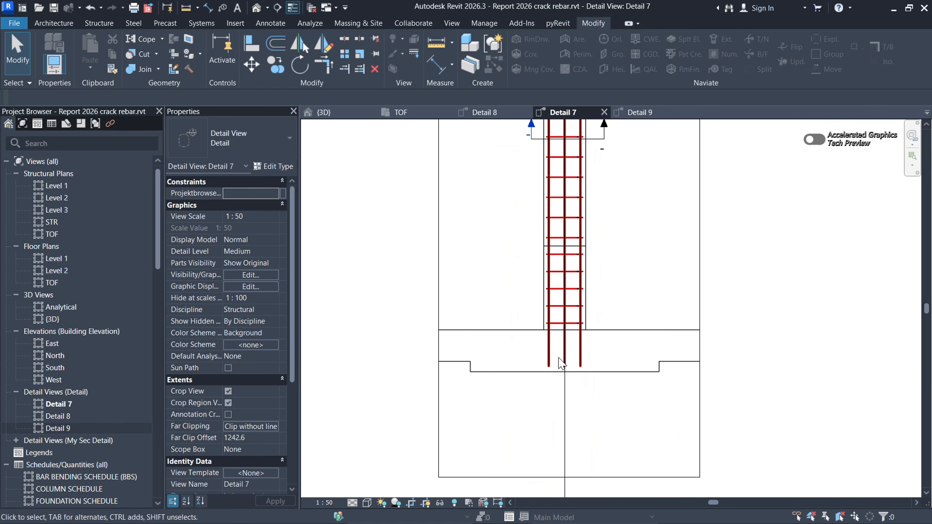
pyautogui.scroll(-4, 541, 394)
pyautogui.scroll(4, 544, 232)
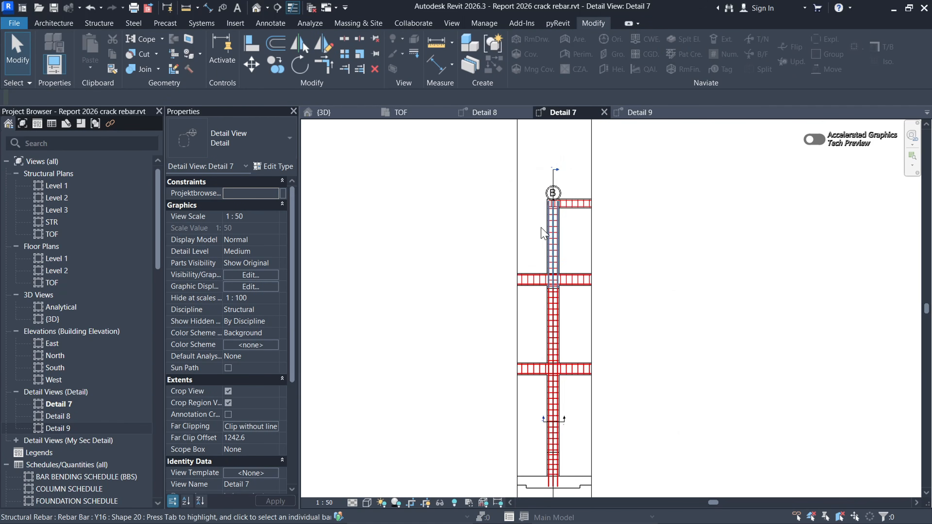
pyautogui.click(327, 113)
pyautogui.scroll(5, 532, 441)
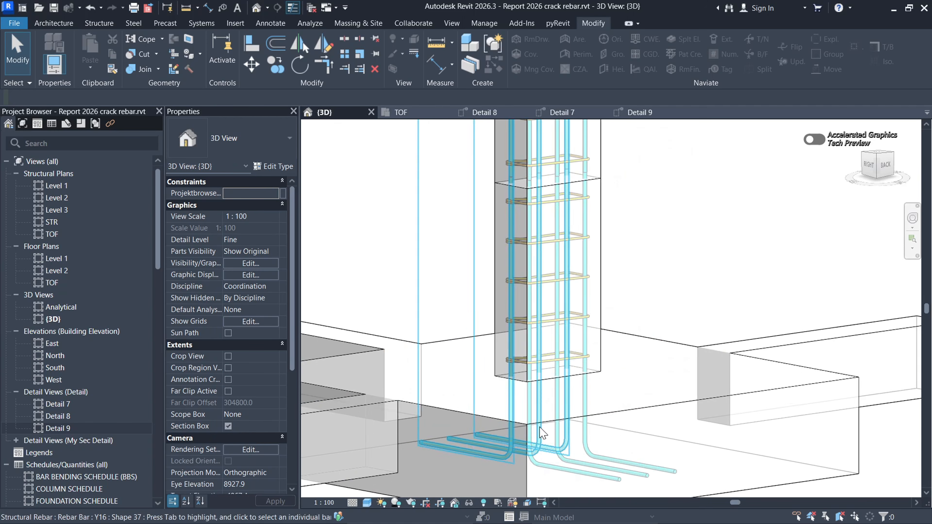
pyautogui.scroll(-6, 646, 395)
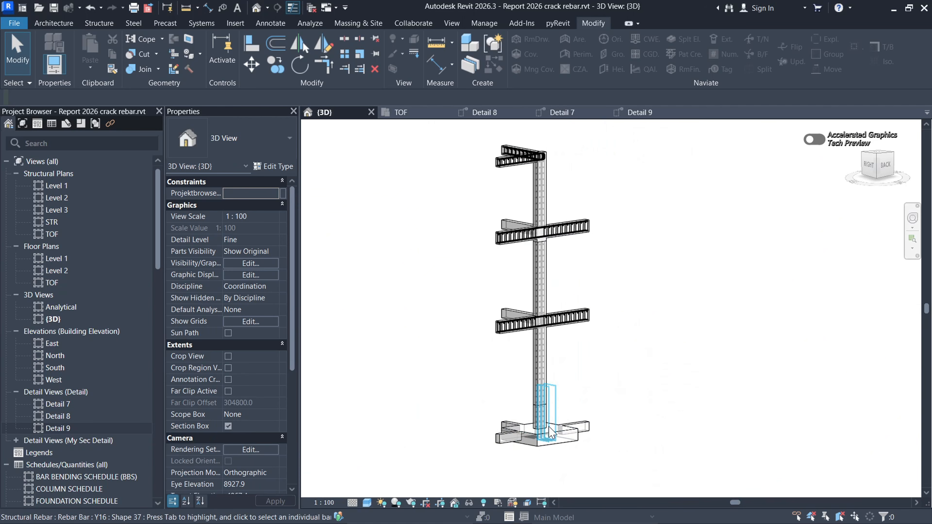
pyautogui.scroll(-3, 549, 437)
pyautogui.scroll(7, 547, 308)
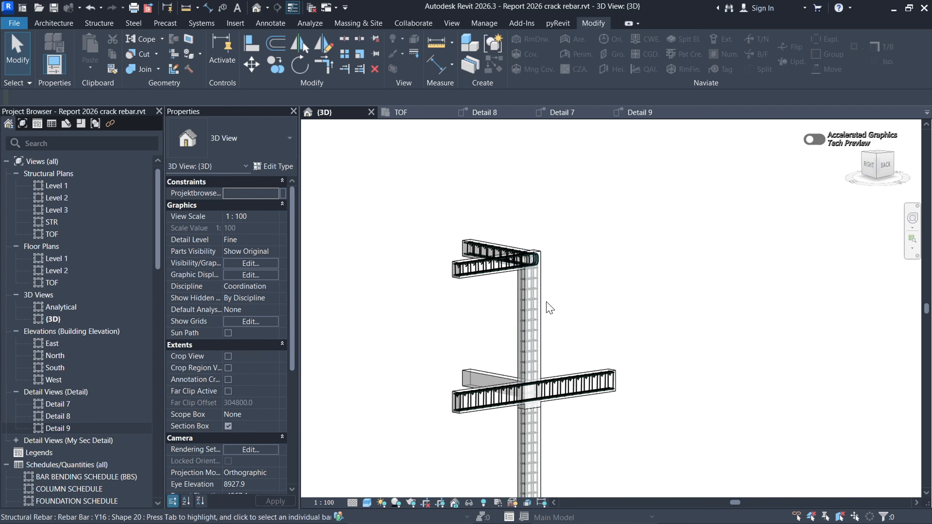
pyautogui.scroll(-6, 528, 294)
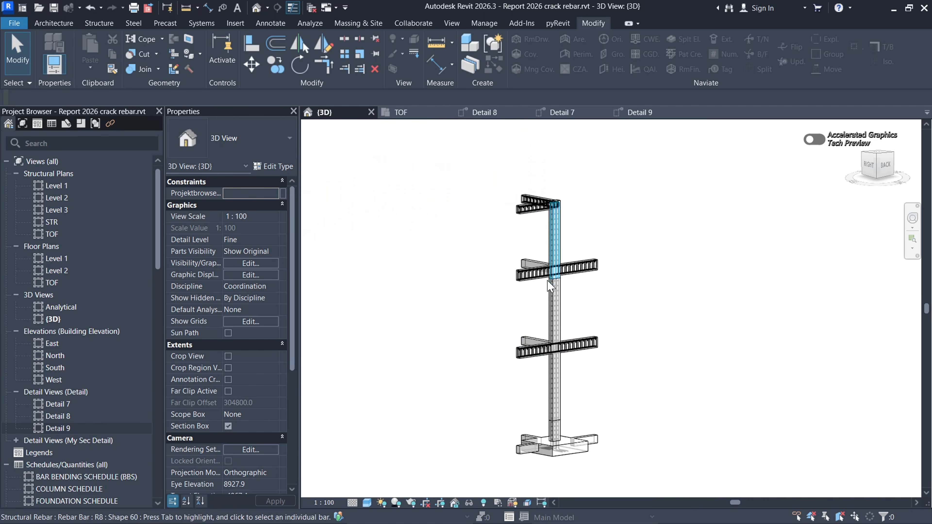
pyautogui.scroll(2, 552, 395)
pyautogui.scroll(7, 552, 394)
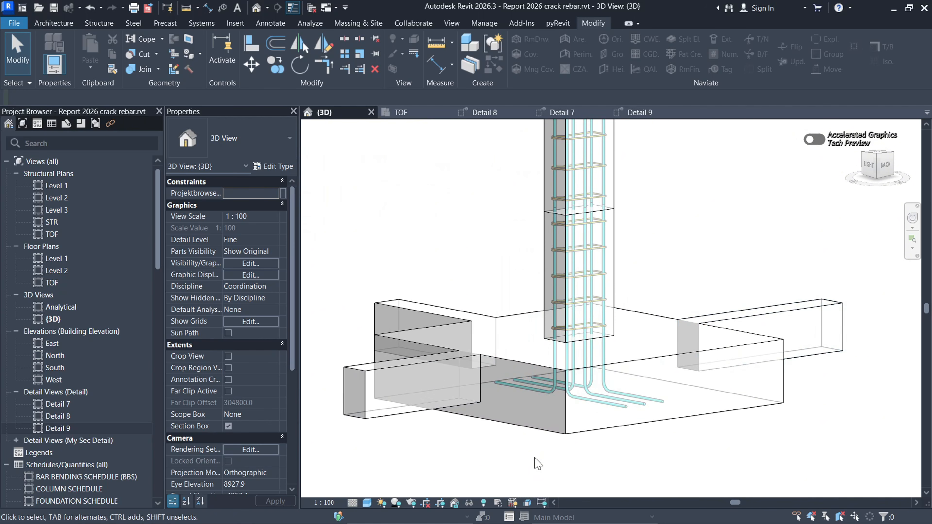
pyautogui.scroll(-3, 511, 462)
pyautogui.scroll(5, 517, 459)
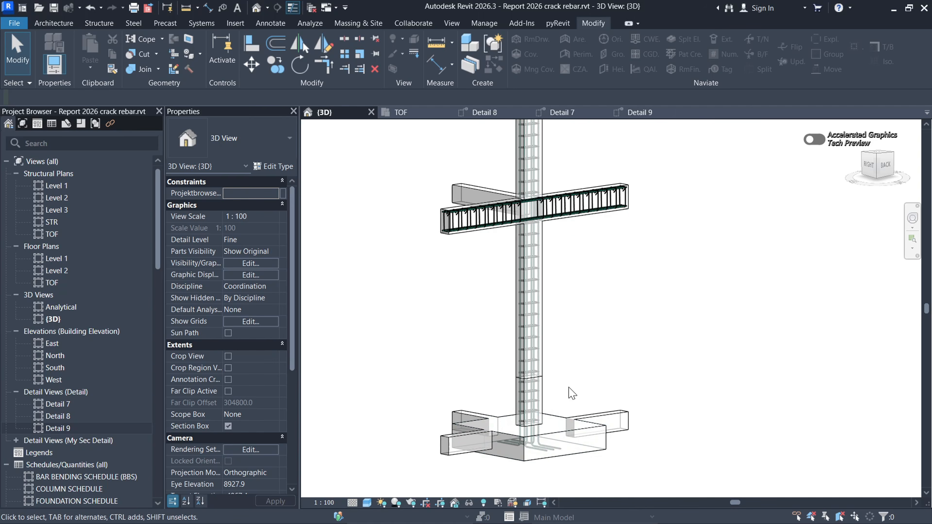
pyautogui.scroll(-6, 534, 380)
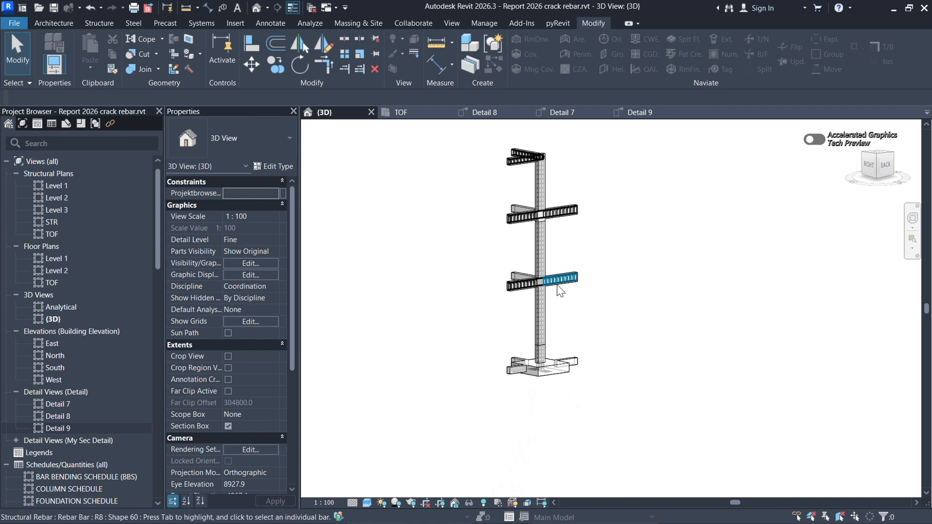
pyautogui.scroll(6, 555, 150)
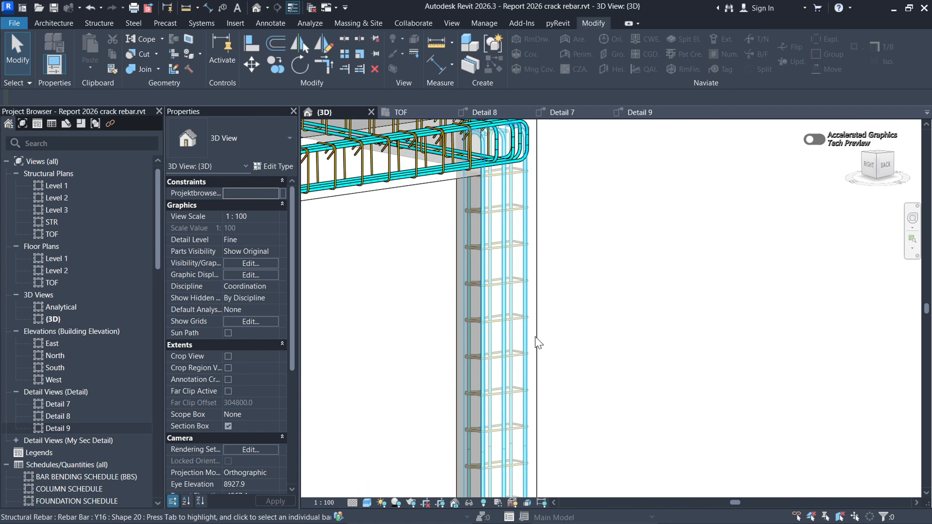
pyautogui.scroll(-2, 539, 330)
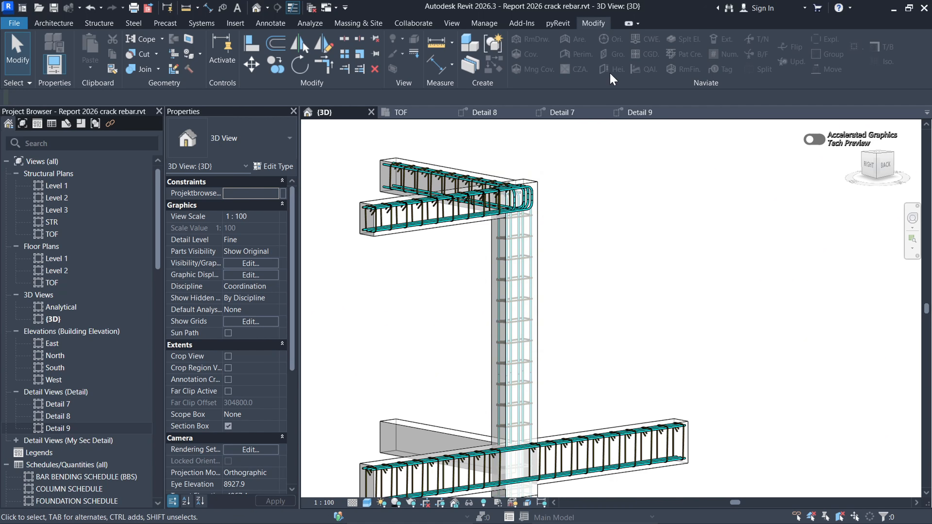
# Step: Make the obscured rebar visible in the 3D view with the Naviate Rebar Show obscured command
pyautogui.click(556, 23)
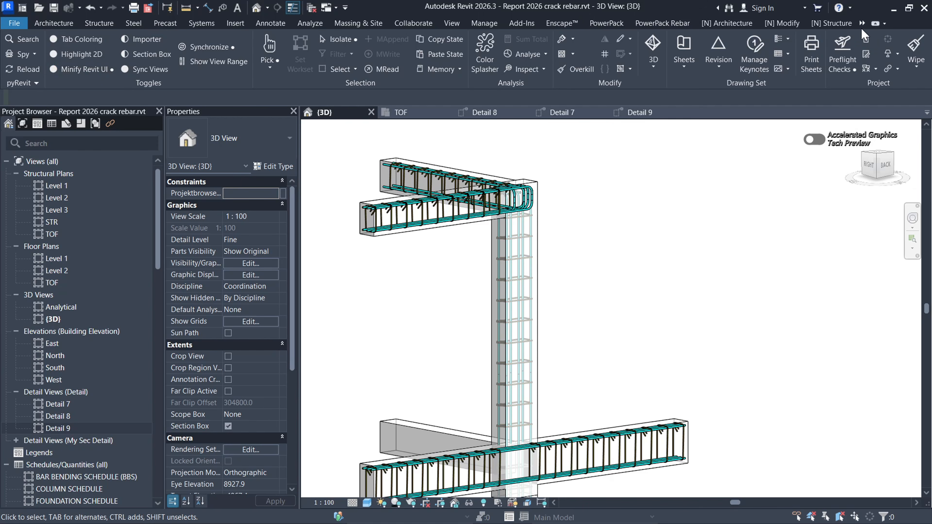
pyautogui.scroll(5, 499, 220)
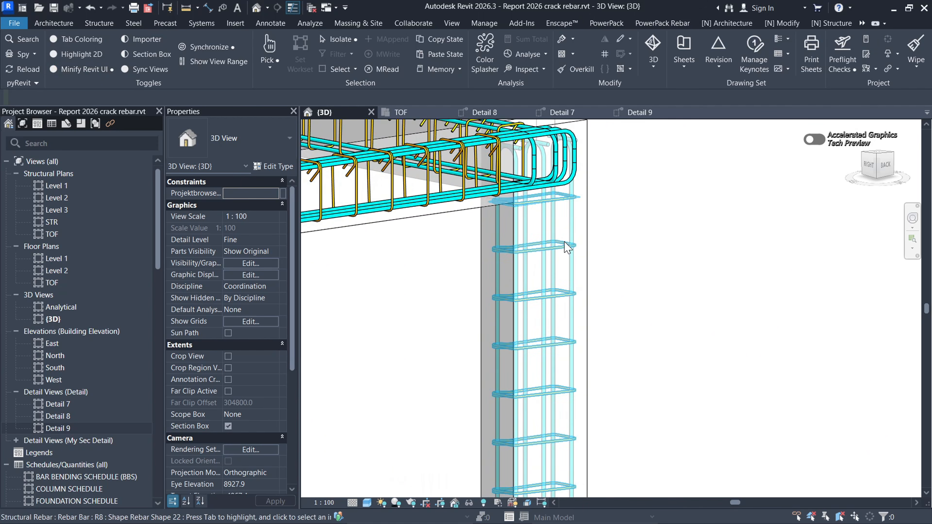
pyautogui.click(861, 24)
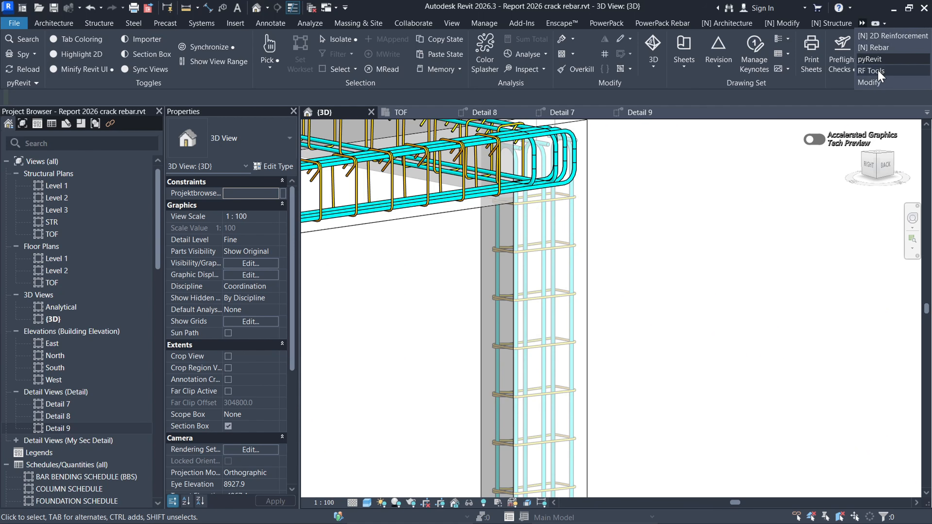
pyautogui.click(884, 48)
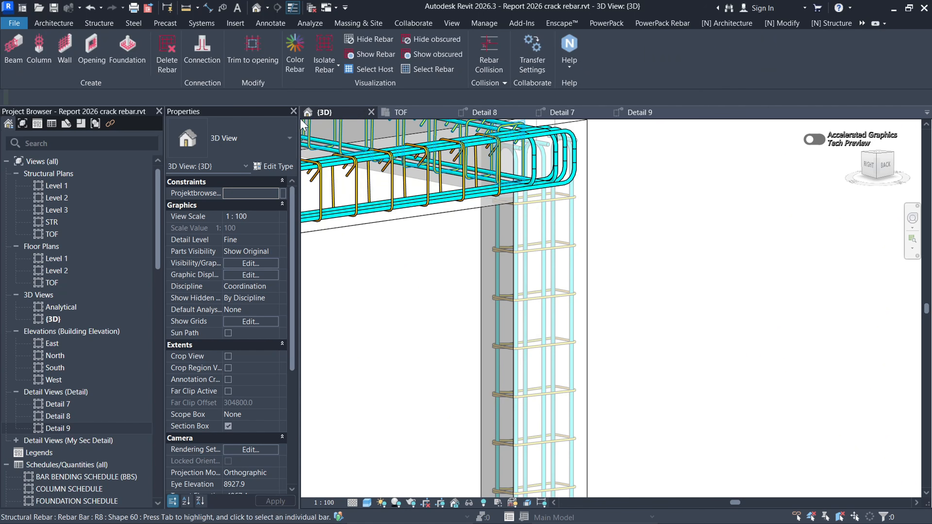
pyautogui.click(432, 56)
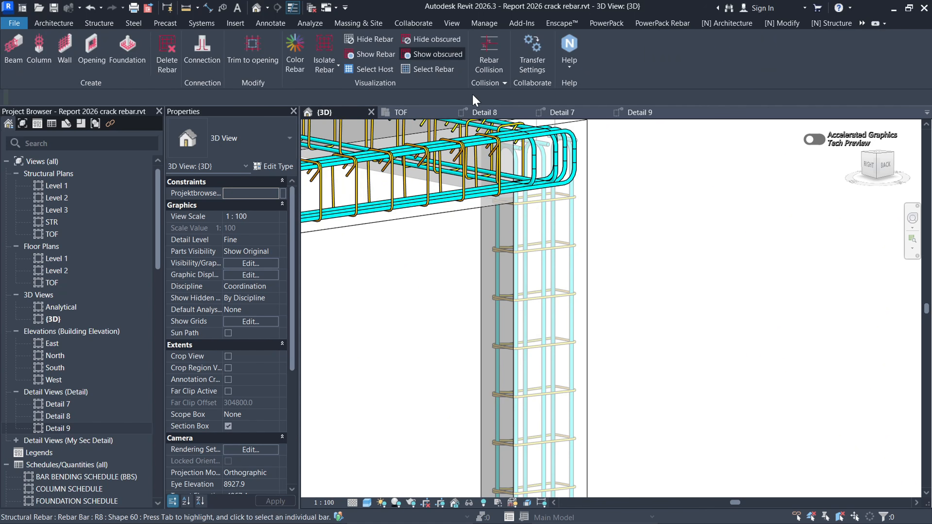
pyautogui.scroll(-3, 599, 229)
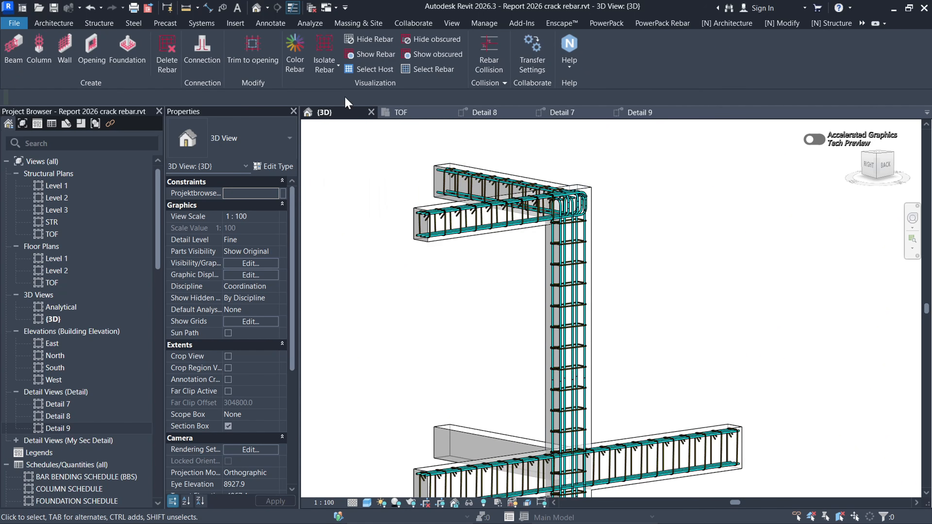
# Step: Turn on the pyRevit Minify Revit UI toggle
pyautogui.click(862, 24)
pyautogui.click(875, 59)
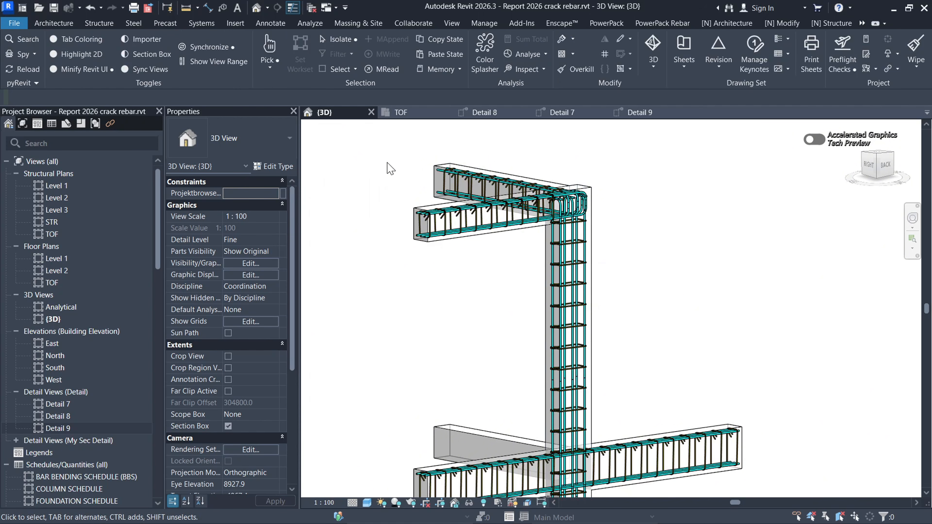
pyautogui.click(85, 69)
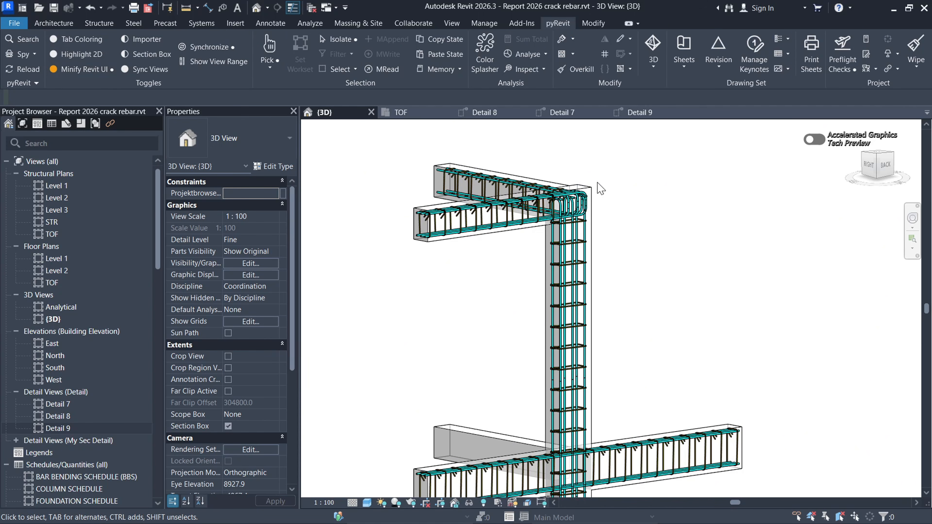
# Step: Examine the column reinforcement between the beams and the pad foundation in the 3D view and Detail 7
pyautogui.scroll(-4, 600, 189)
pyautogui.scroll(6, 623, 452)
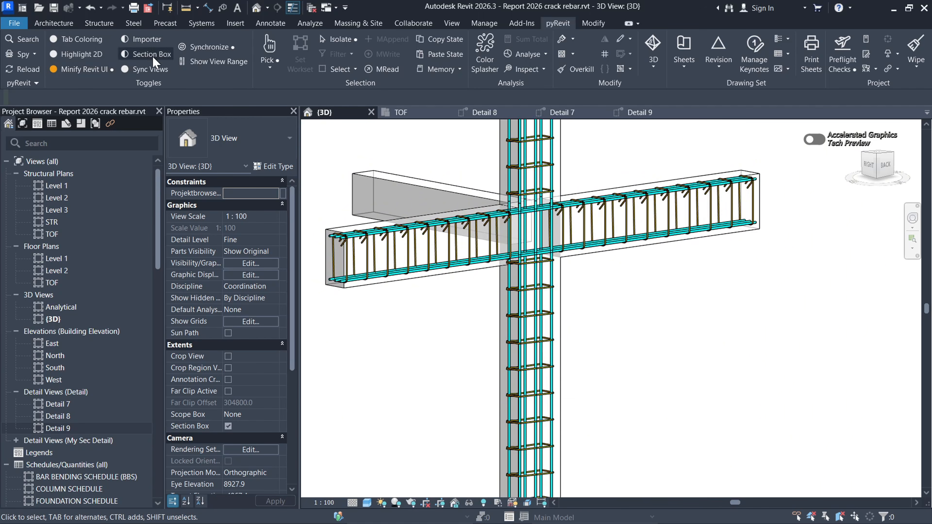
pyautogui.scroll(-2, 586, 187)
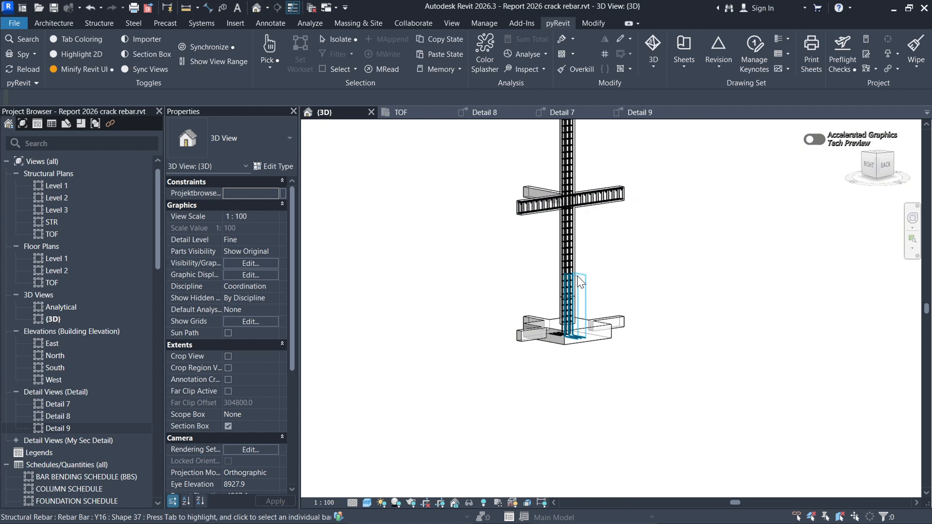
pyautogui.scroll(6, 568, 329)
pyautogui.scroll(-6, 596, 378)
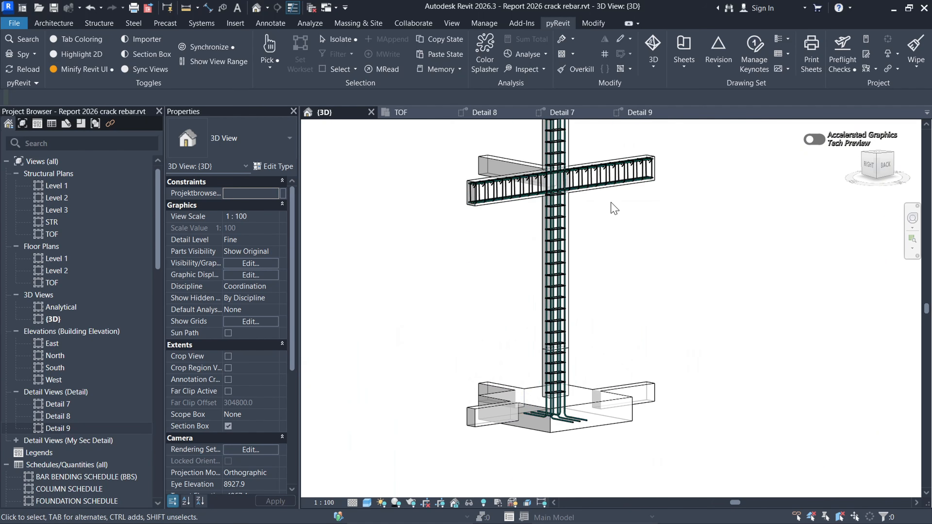
pyautogui.click(561, 112)
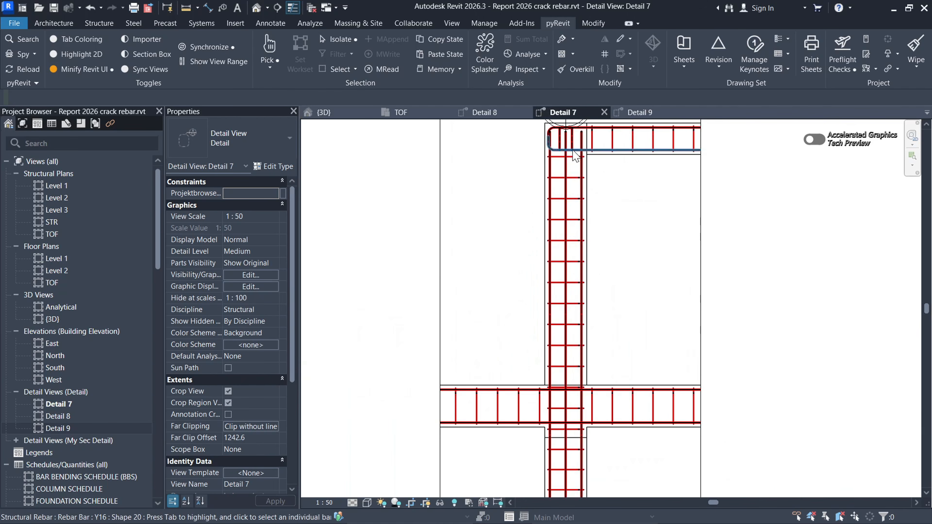
pyautogui.scroll(-5, 526, 404)
pyautogui.scroll(7, 526, 404)
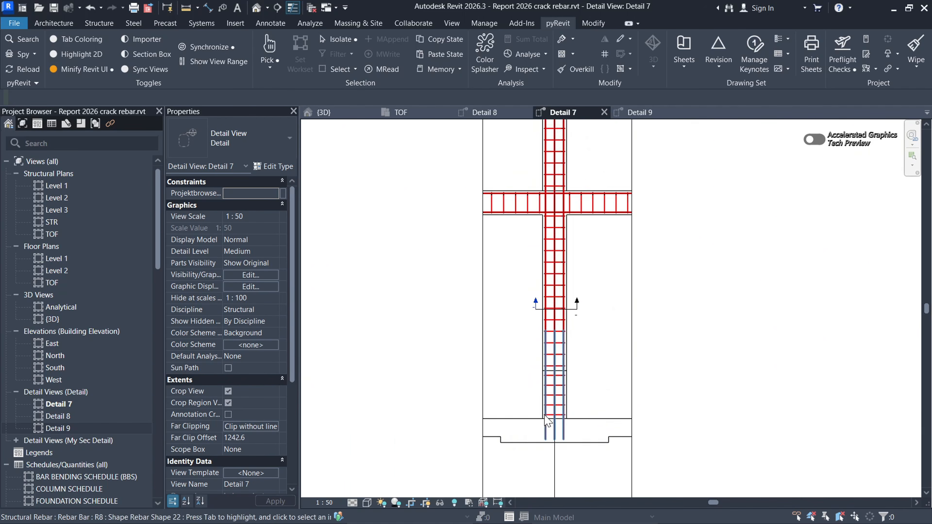
pyautogui.scroll(-5, 515, 219)
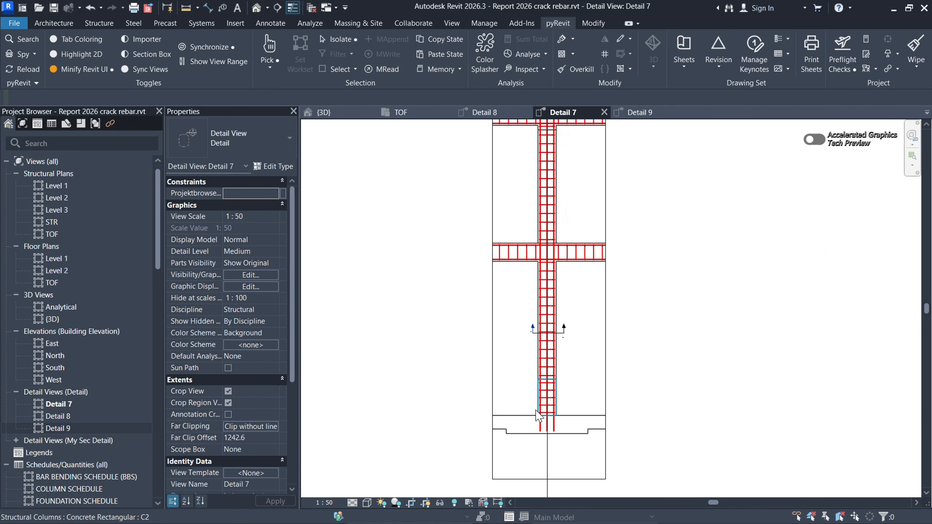
# Step: In Detail 8, shorten both ends of the Detail 9 section line so its heads sit closer to the column
pyautogui.click(494, 113)
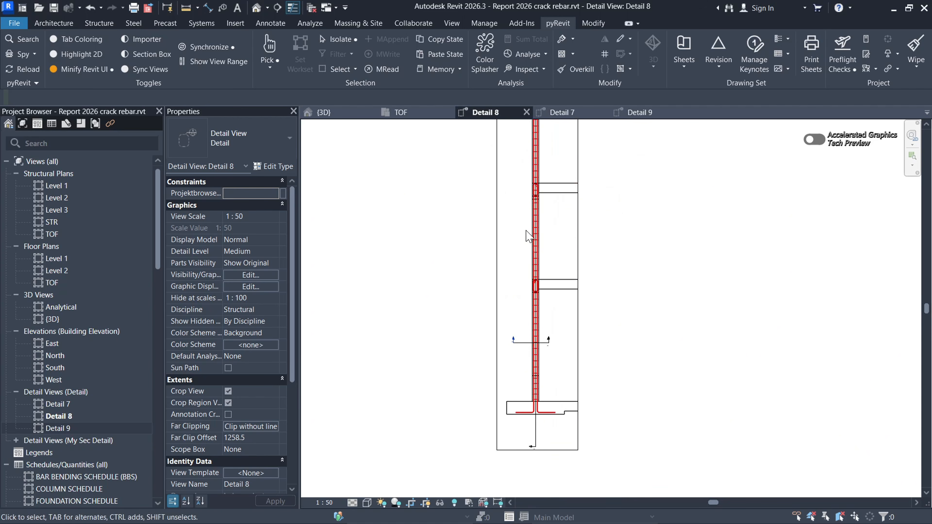
pyautogui.scroll(3, 554, 405)
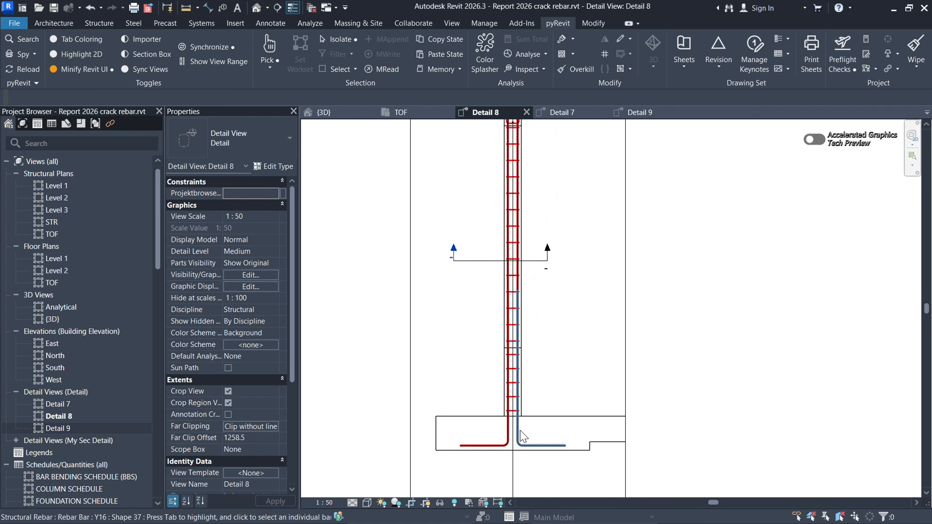
pyautogui.scroll(2, 490, 312)
pyautogui.click(492, 313)
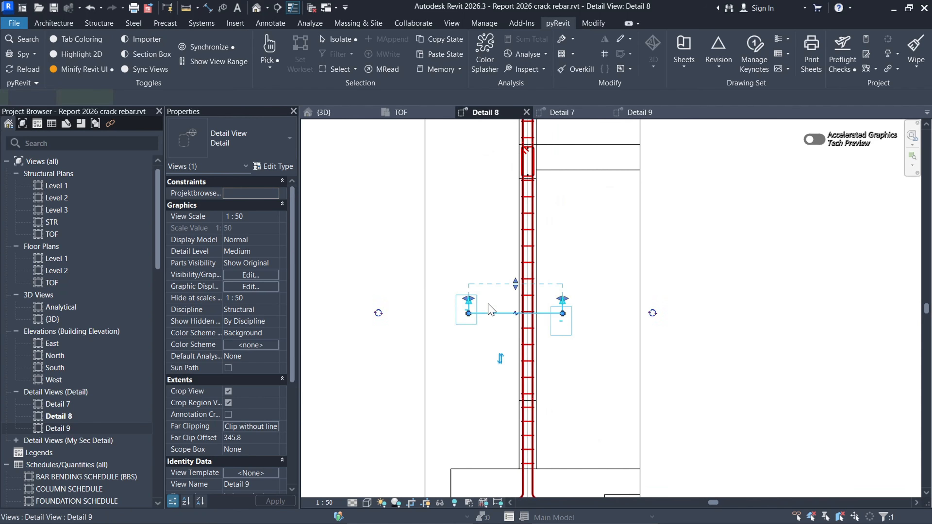
pyautogui.scroll(3, 473, 321)
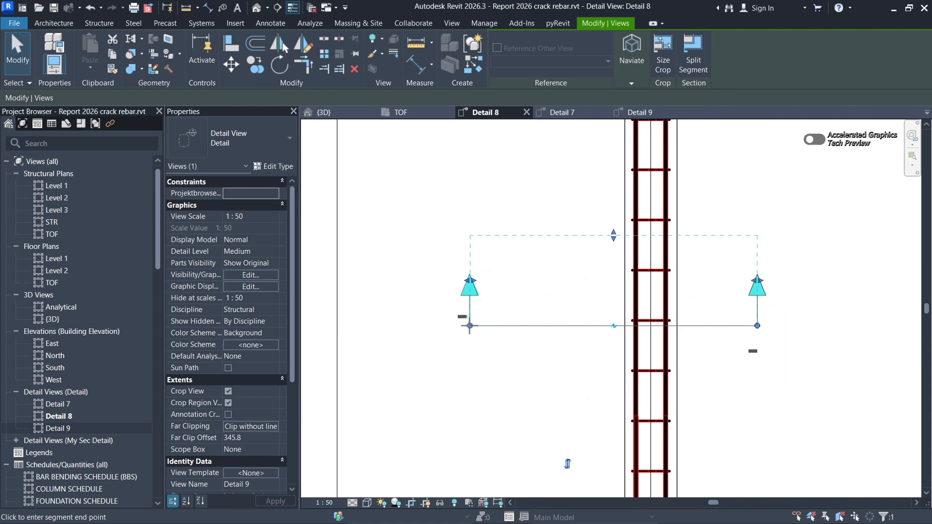
pyautogui.moveTo(470, 326); pyautogui.dragTo(594, 326)
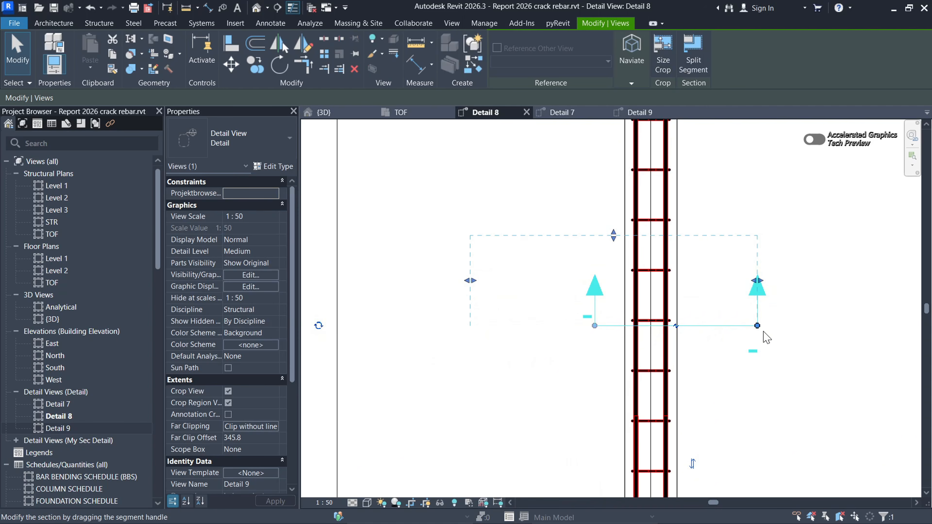
pyautogui.moveTo(757, 325); pyautogui.dragTo(720, 325)
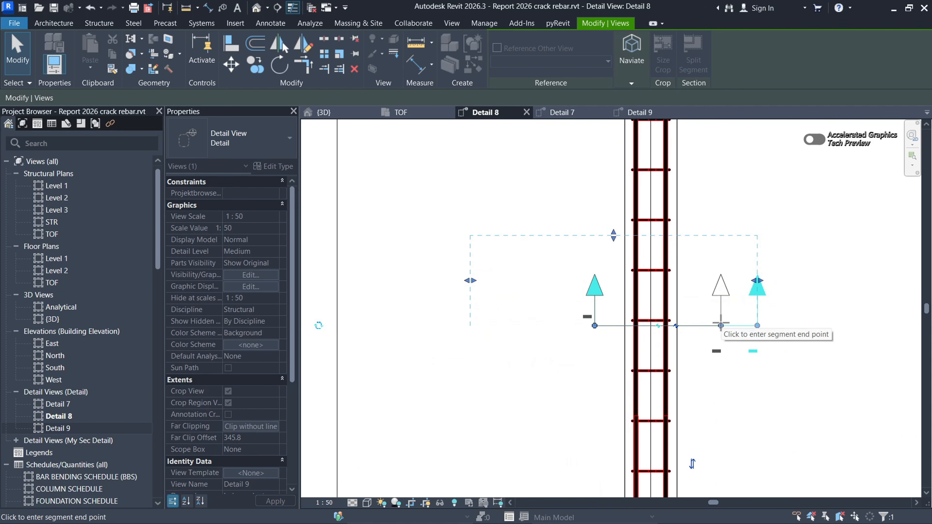
pyautogui.click(731, 371)
# Step: Extend the tail-side end of the Detail 9 section line with the blue head slightly farther from the column
pyautogui.scroll(-3, 587, 352)
pyautogui.scroll(3, 600, 332)
pyautogui.scroll(2, 543, 345)
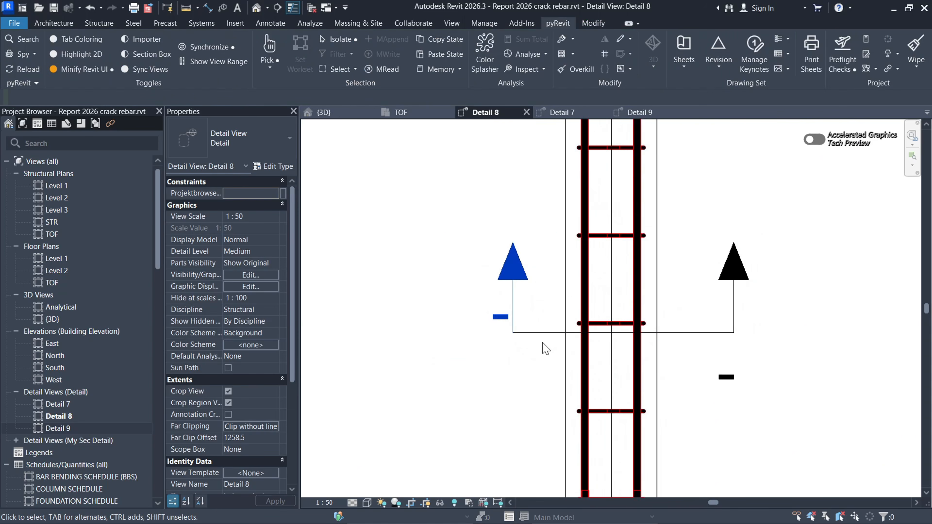
pyautogui.click(513, 332)
pyautogui.moveTo(513, 332); pyautogui.dragTo(492, 332)
pyautogui.scroll(-3, 572, 312)
pyautogui.click(587, 310)
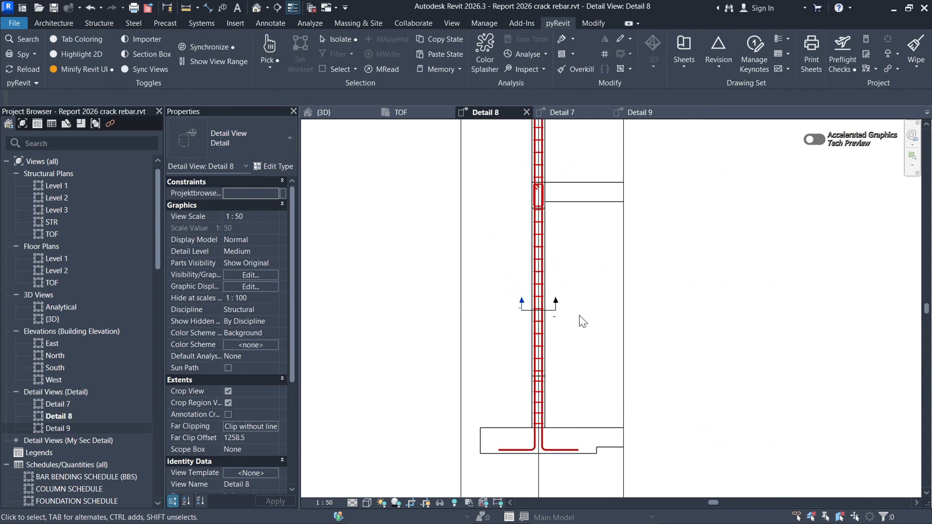
# Step: Hide the Detail 7 section line along the column's centreline in Detail 8
pyautogui.scroll(-6, 554, 330)
pyautogui.scroll(8, 574, 272)
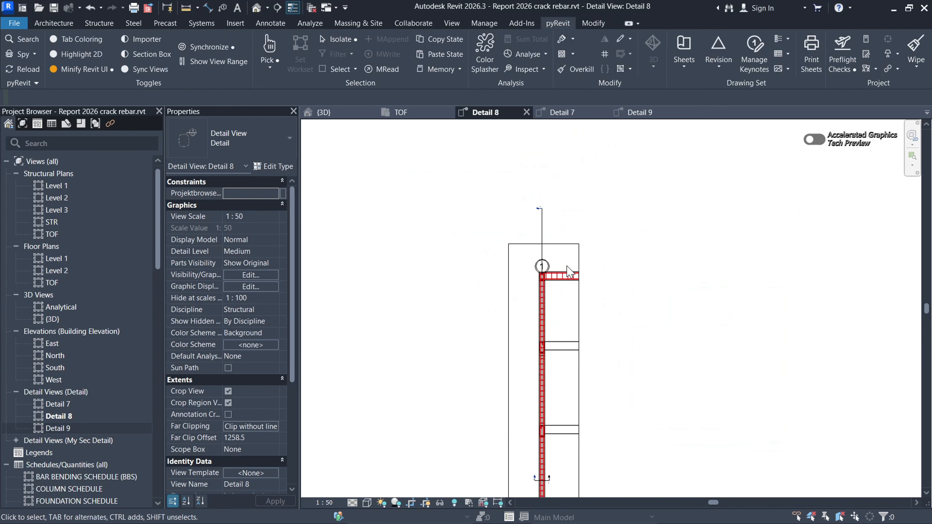
pyautogui.click(501, 236)
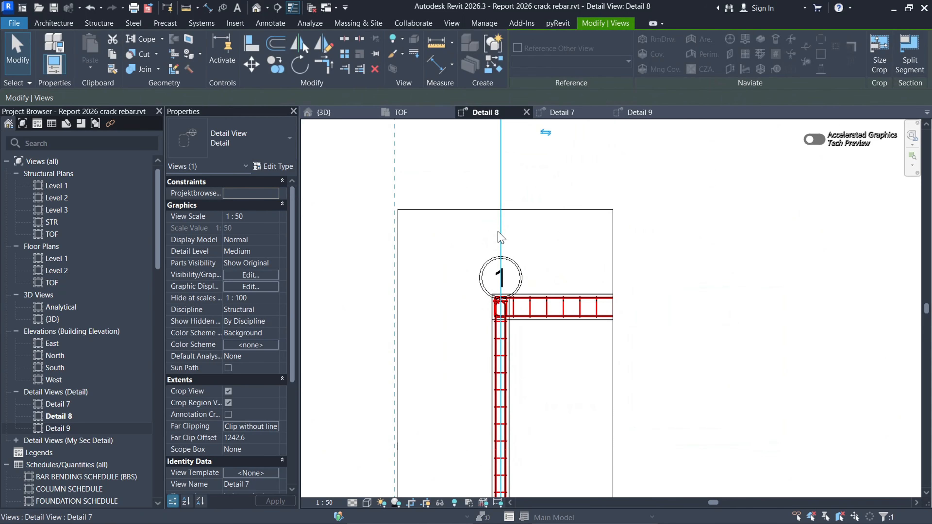
pyautogui.rightClick(499, 236)
pyautogui.moveTo(640, 282)
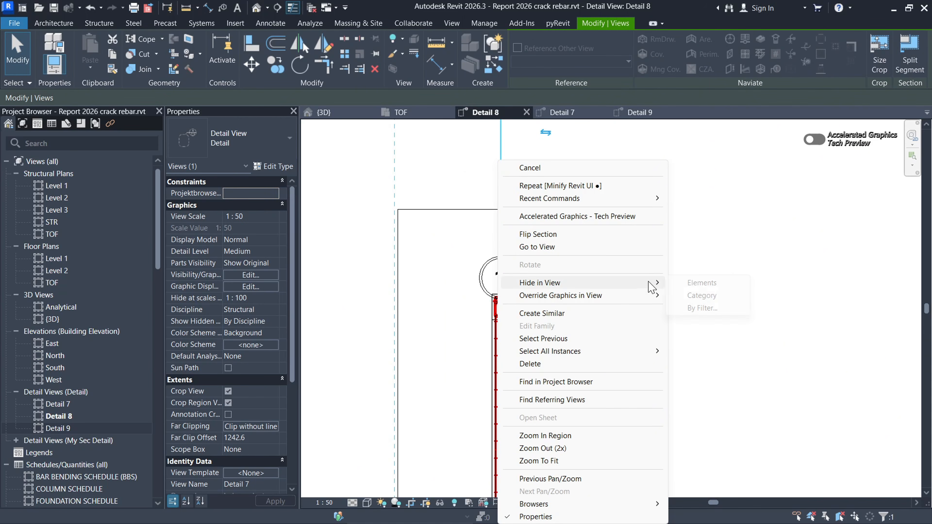
pyautogui.click(698, 282)
# Step: Filter a selection around the column's top down to the Grids category and hide grid 1 in Detail 8
pyautogui.scroll(-2, 530, 254)
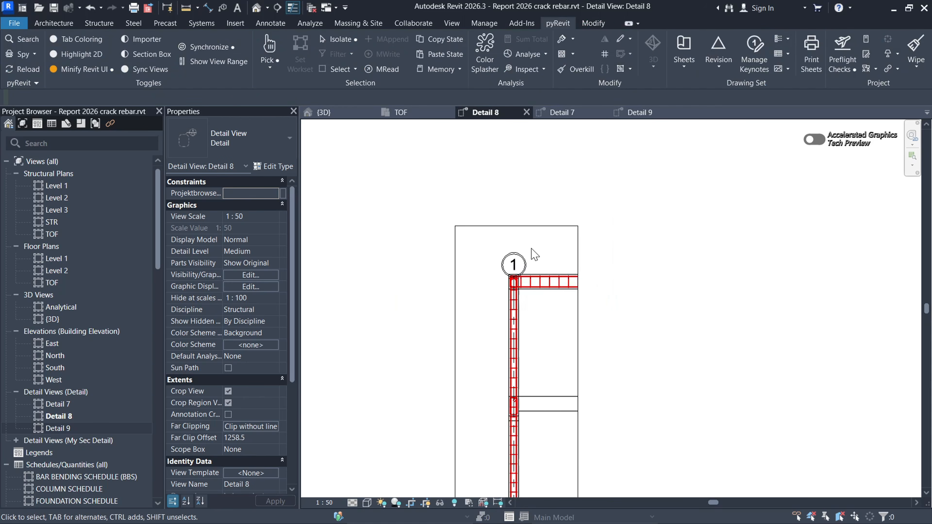
pyautogui.scroll(4, 520, 292)
pyautogui.moveTo(427, 169); pyautogui.dragTo(607, 343)
pyautogui.press('Escape')
pyautogui.moveTo(605, 388); pyautogui.dragTo(457, 202)
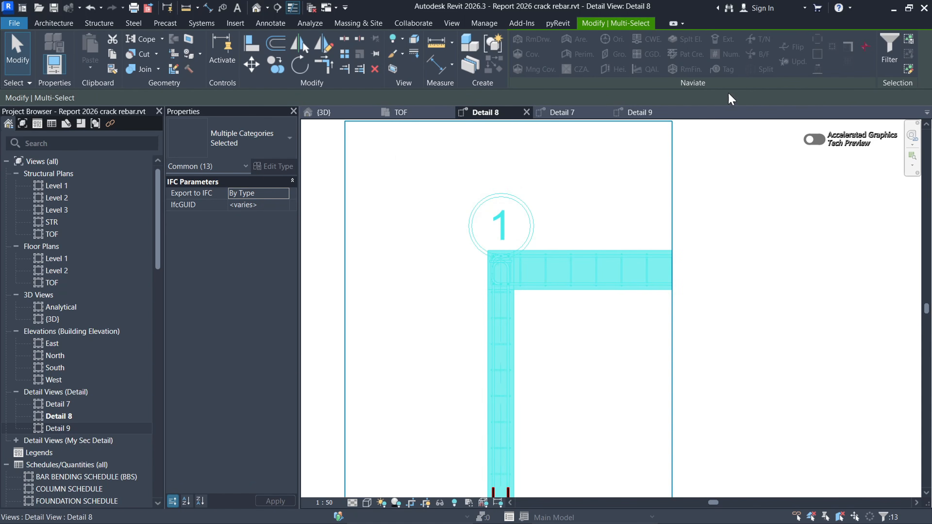
pyautogui.click(888, 48)
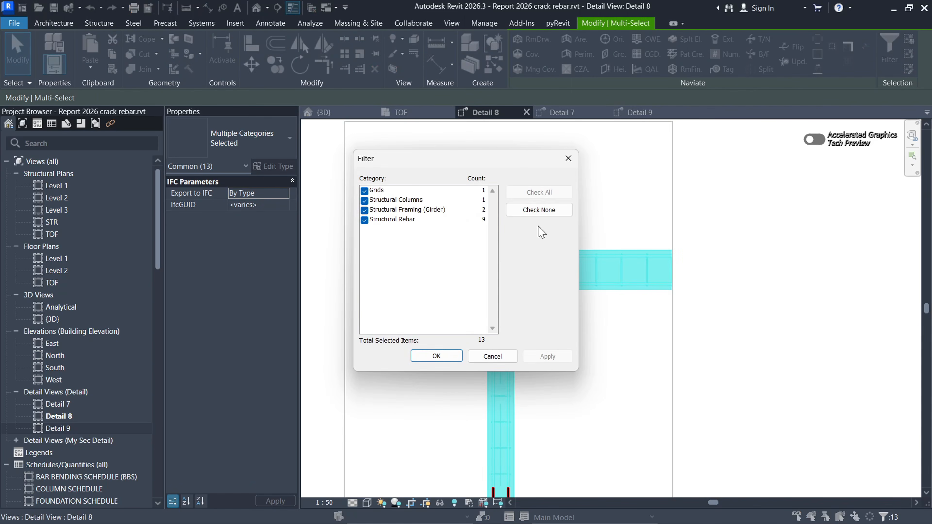
pyautogui.click(532, 218)
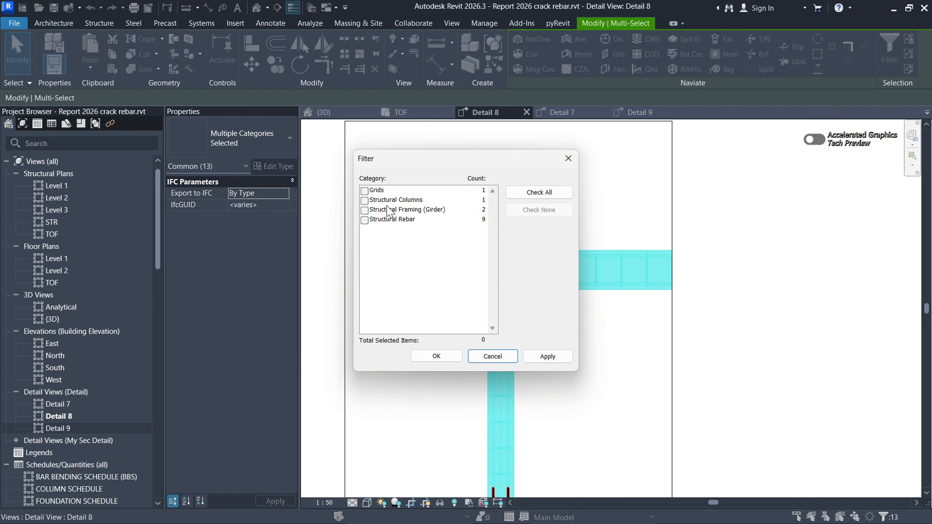
pyautogui.click(364, 191)
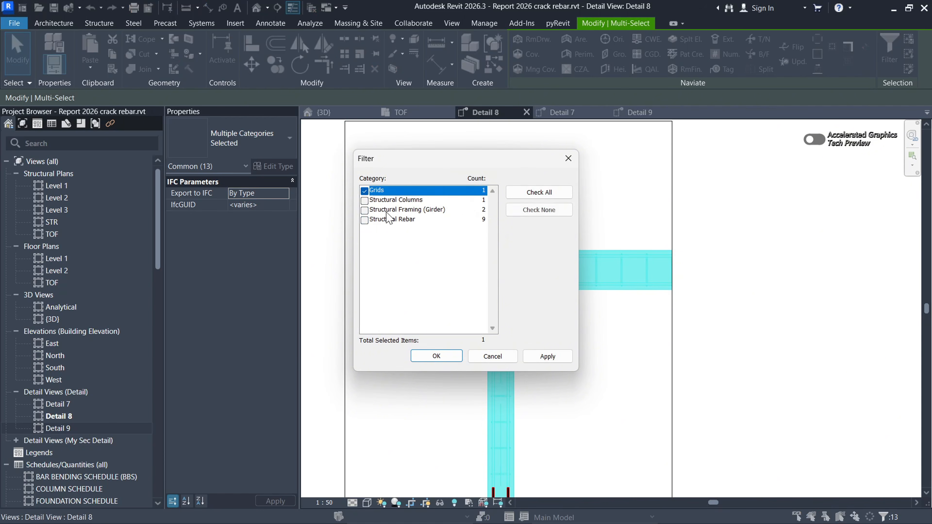
pyautogui.click(548, 357)
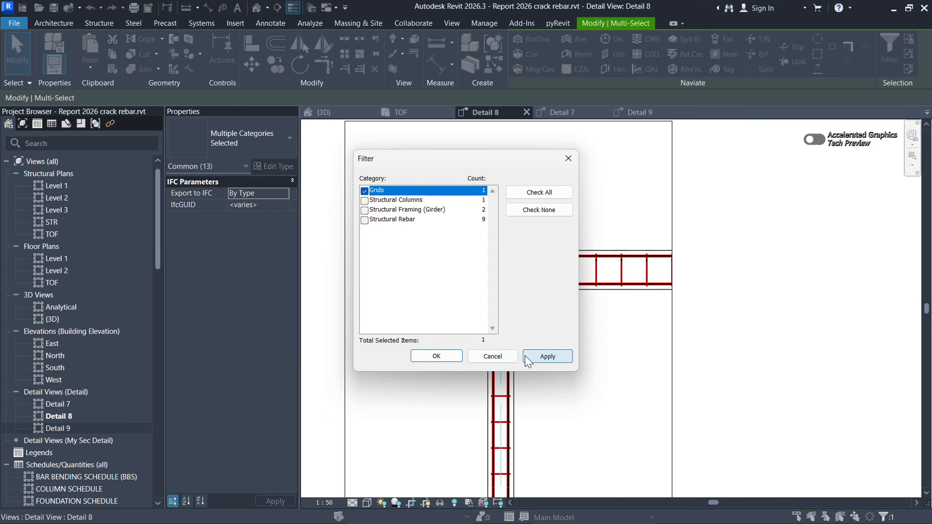
pyautogui.click(437, 356)
pyautogui.scroll(5, 540, 270)
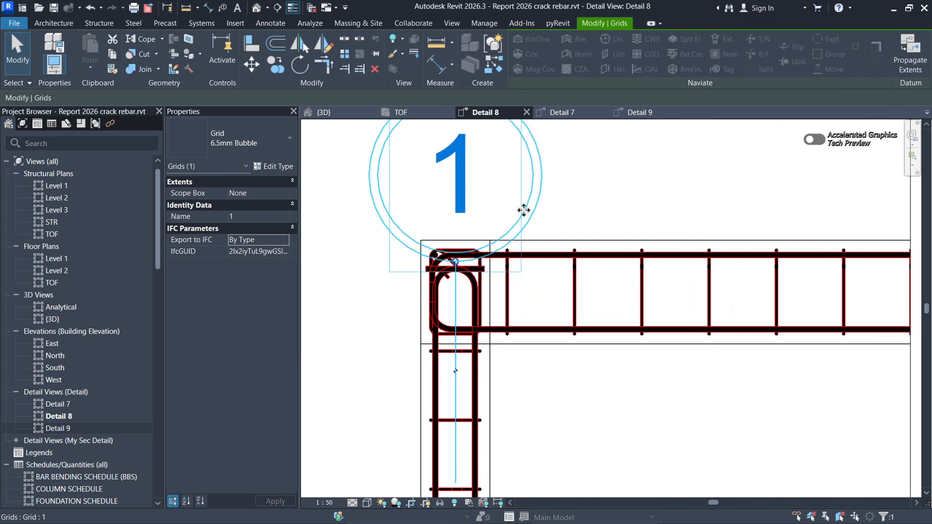
pyautogui.rightClick(524, 208)
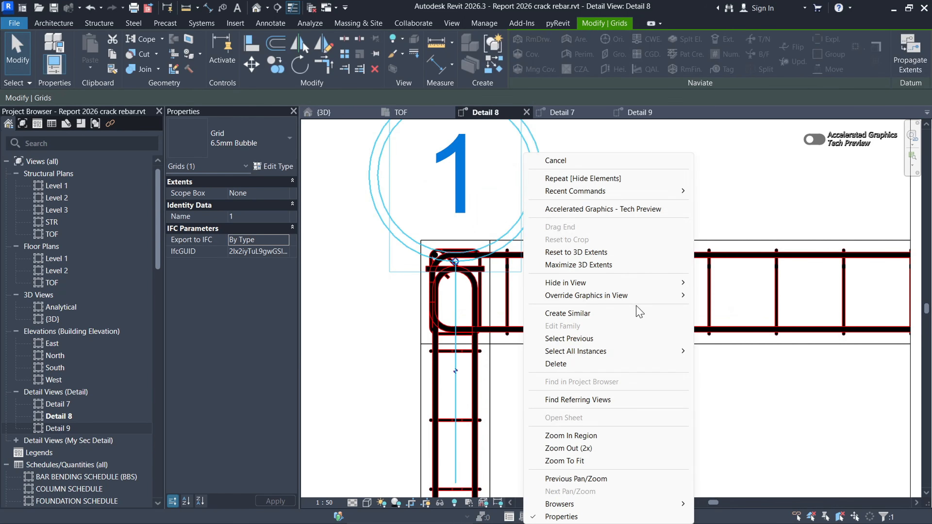
pyautogui.moveTo(670, 284)
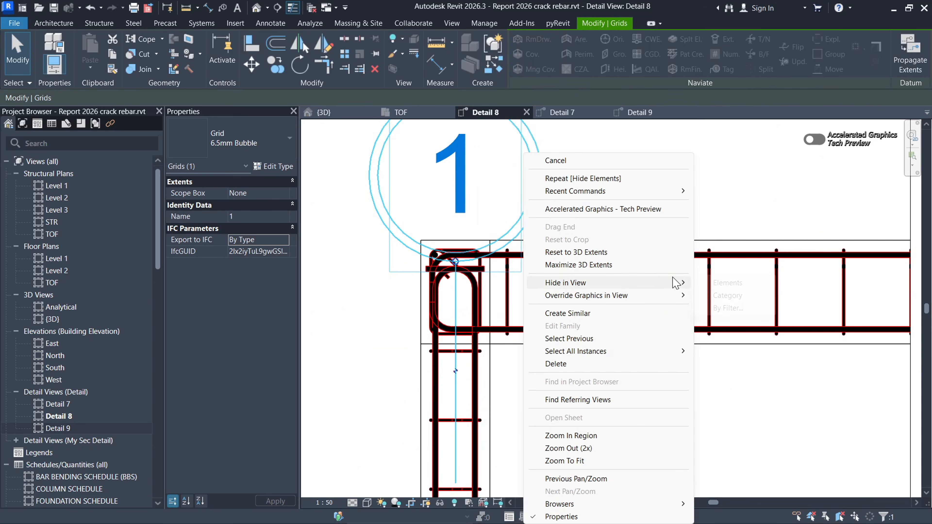
pyautogui.click(721, 283)
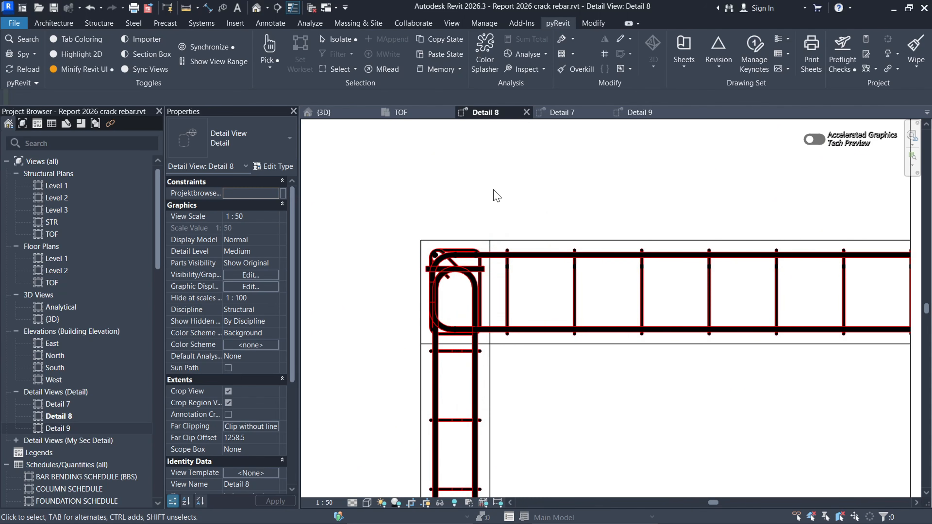
# Step: Hide the crossing beam and its rebar at the column's upper intermediate beam joint in Detail 8
pyautogui.scroll(-5, 493, 195)
pyautogui.scroll(-3, 484, 170)
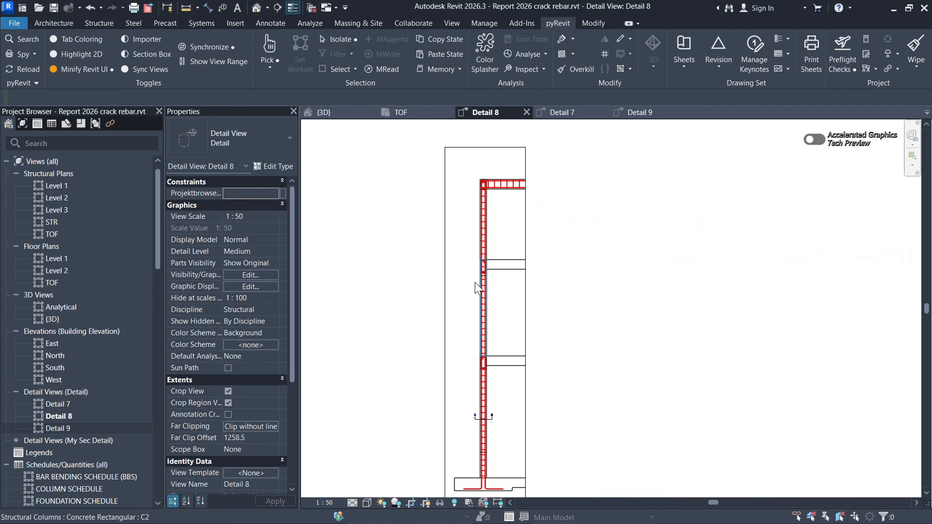
pyautogui.scroll(6, 477, 288)
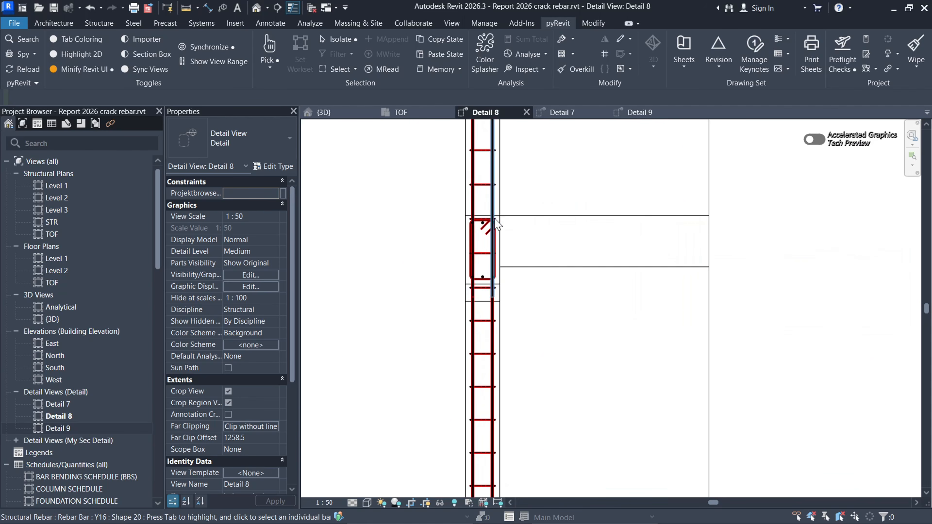
pyautogui.moveTo(404, 196); pyautogui.dragTo(587, 337)
pyautogui.press('Escape')
pyautogui.moveTo(425, 192); pyautogui.dragTo(568, 297)
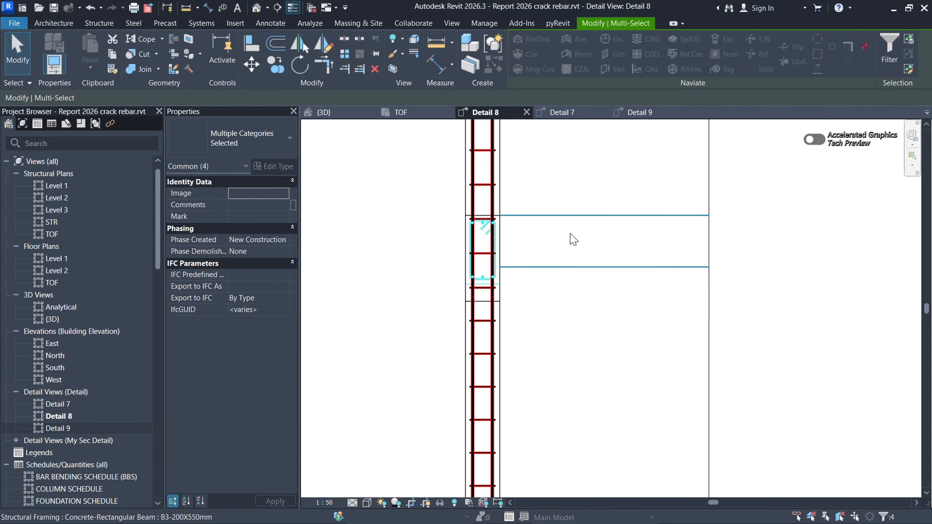
pyautogui.rightClick(585, 177)
pyautogui.moveTo(695, 252)
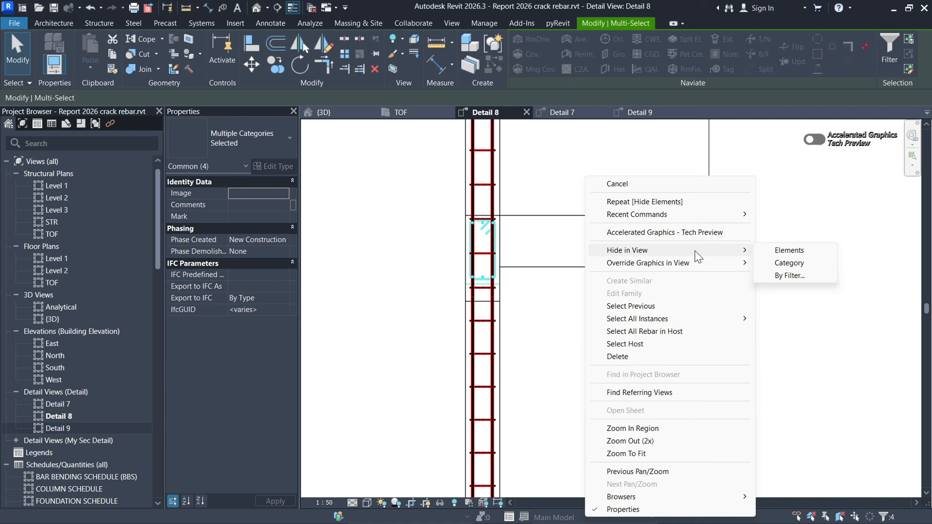
pyautogui.click(785, 252)
# Step: Hide the crossing beam and its rebar at the column's lower intermediate beam joint in Detail 8
pyautogui.scroll(-4, 529, 257)
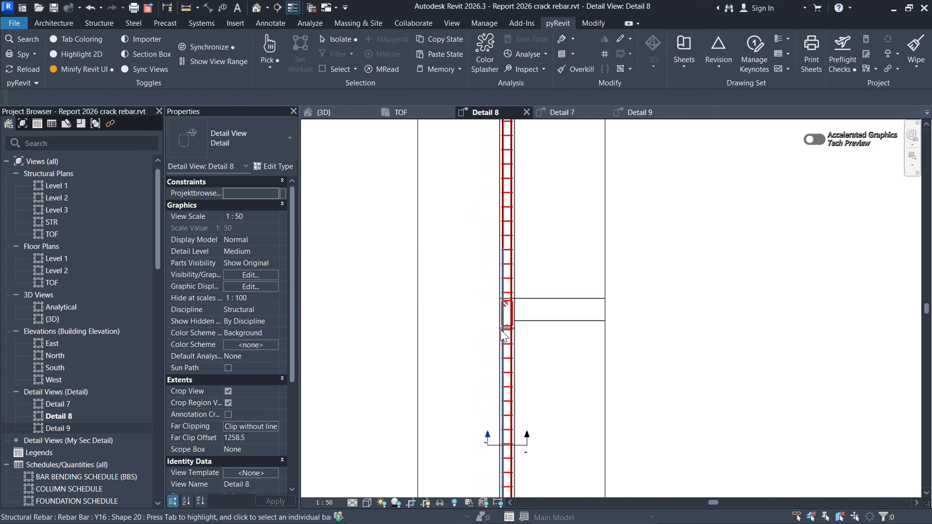
pyautogui.scroll(3, 503, 330)
pyautogui.moveTo(445, 244); pyautogui.dragTo(586, 336)
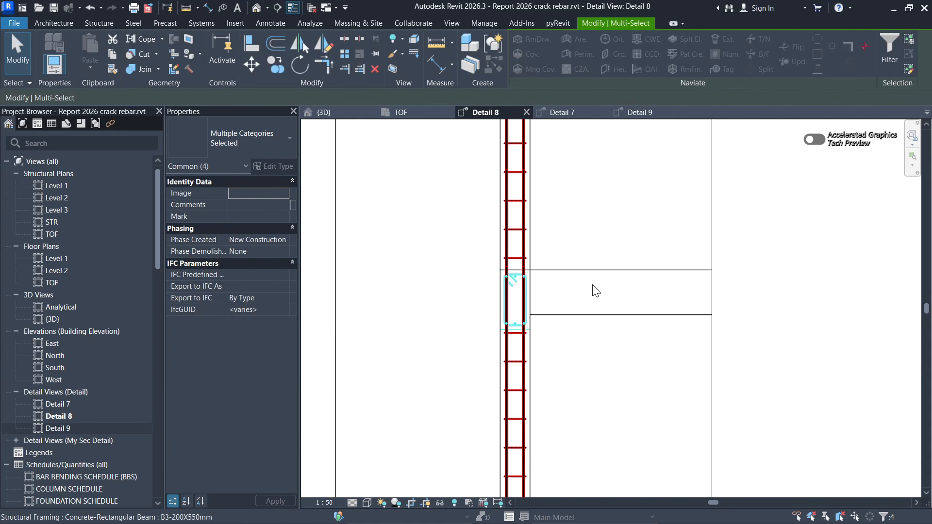
pyautogui.rightClick(552, 192)
pyautogui.moveTo(676, 258)
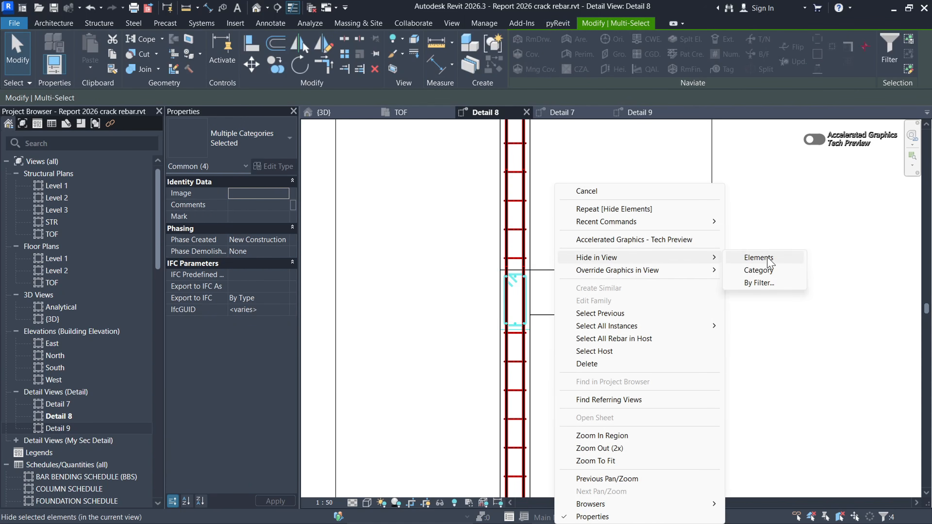
pyautogui.click(769, 263)
# Step: Select the beams and rebar at the column's top joint, filter to Structural Rebar, and hide that rebar in Detail 8
pyautogui.scroll(-3, 564, 350)
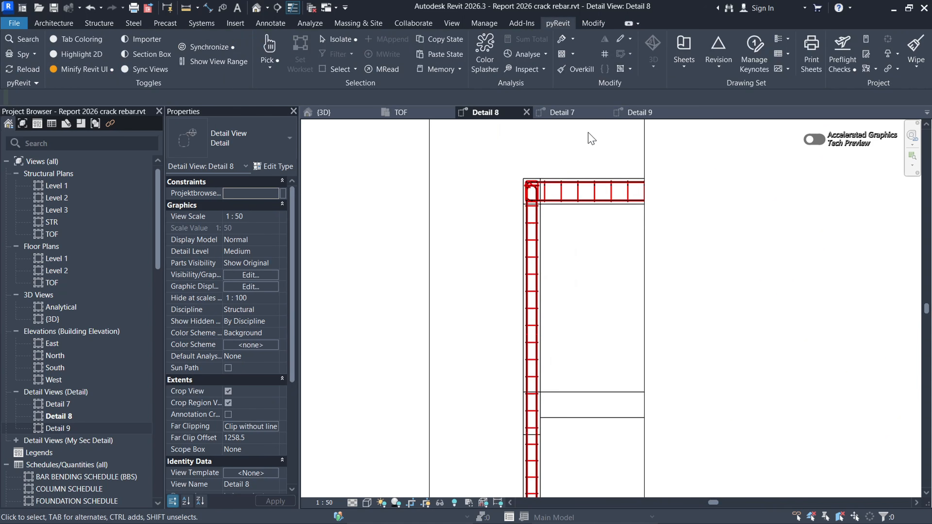
pyautogui.scroll(1, 590, 139)
pyautogui.moveTo(489, 150); pyautogui.dragTo(652, 216)
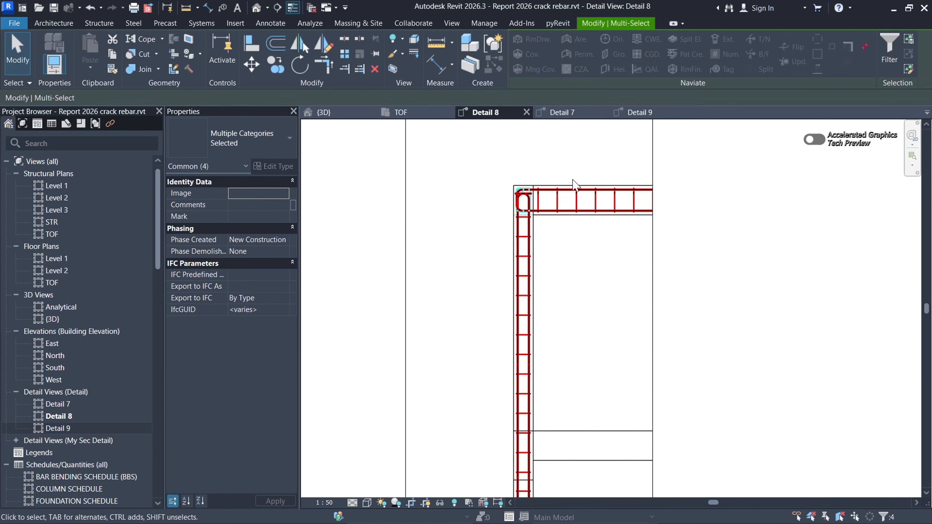
pyautogui.scroll(2, 561, 187)
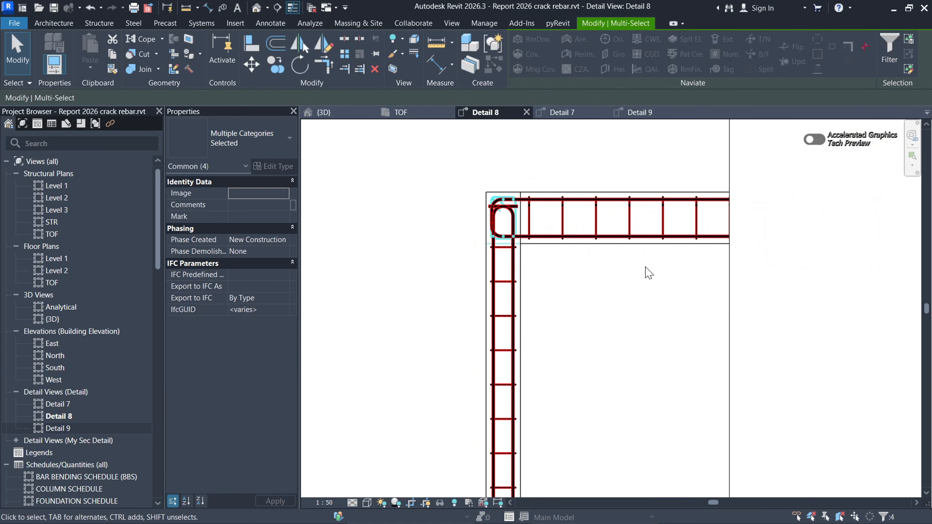
pyautogui.keyDown('ctrl'); pyautogui.moveTo(684, 279); pyautogui.dragTo(605, 181); pyautogui.keyUp('ctrl')
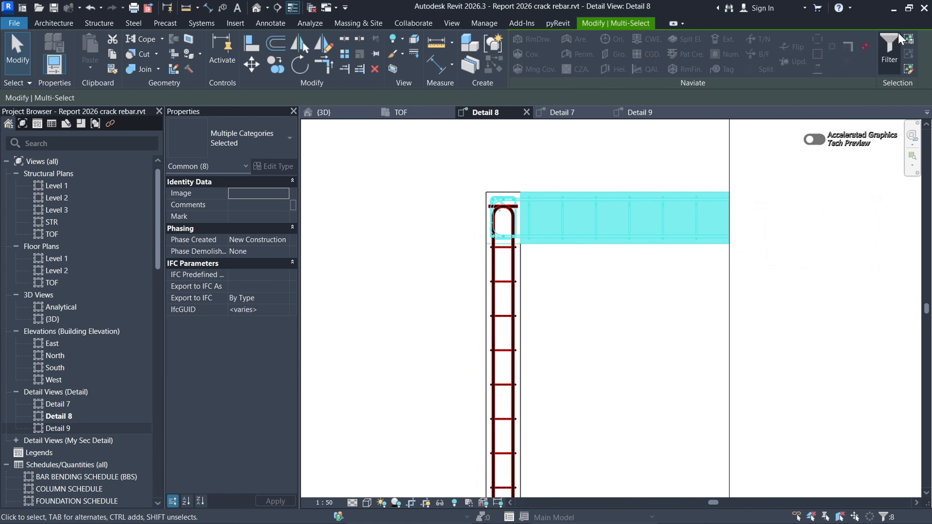
pyautogui.click(890, 46)
pyautogui.click(546, 213)
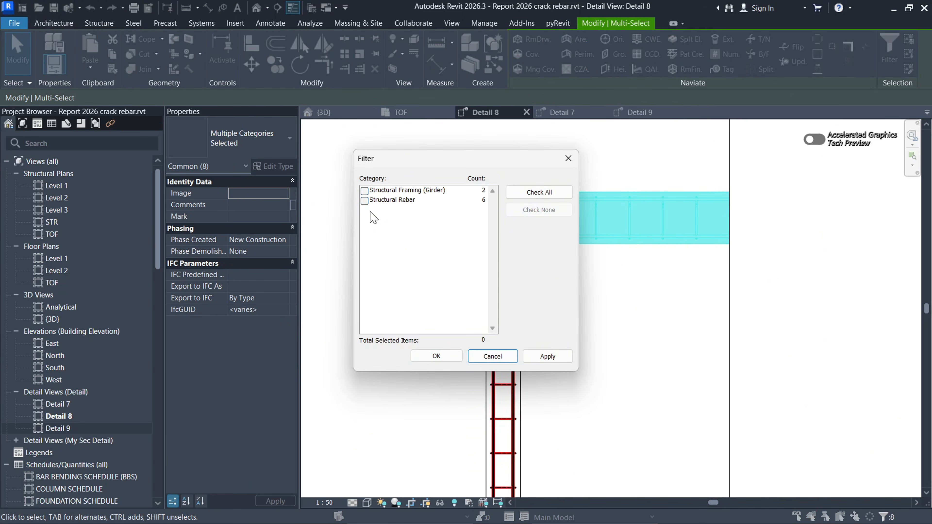
pyautogui.click(364, 200)
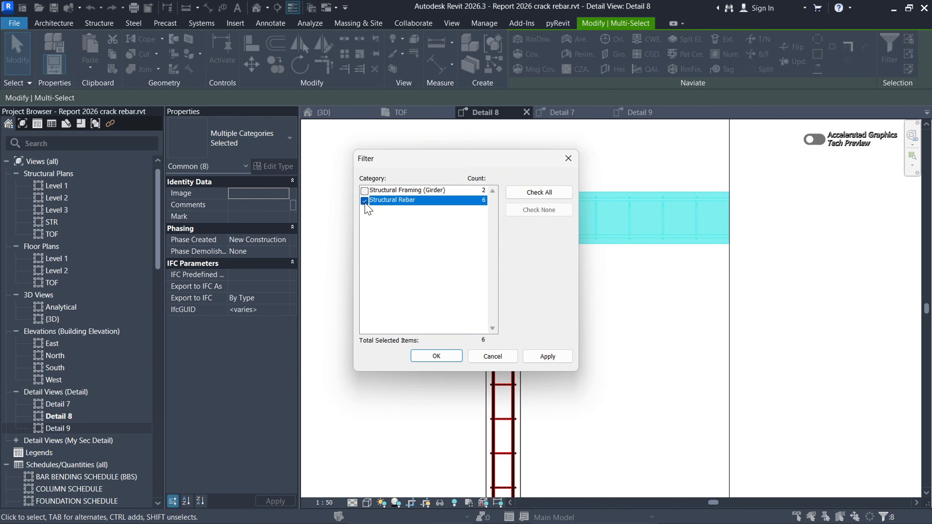
pyautogui.click(547, 357)
pyautogui.click(437, 356)
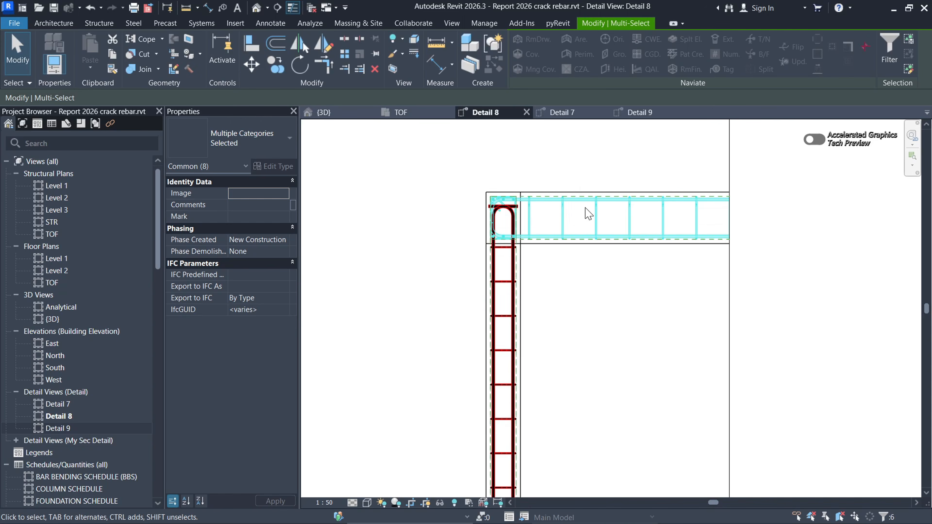
pyautogui.scroll(3, 592, 251)
pyautogui.rightClick(585, 251)
pyautogui.moveTo(650, 257)
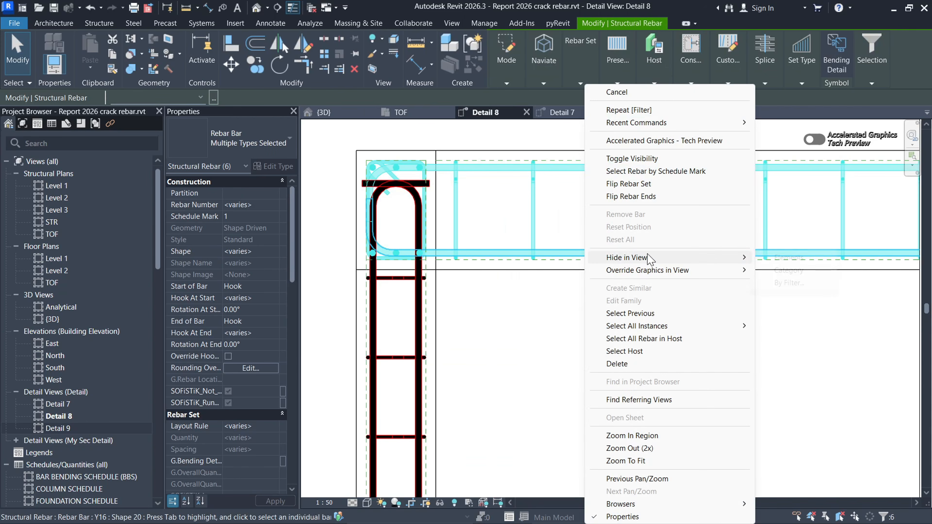
pyautogui.click(788, 258)
# Step: Examine the column in Detail 8 from top to foundation and compare it with the Detail 7 section
pyautogui.scroll(-3, 495, 167)
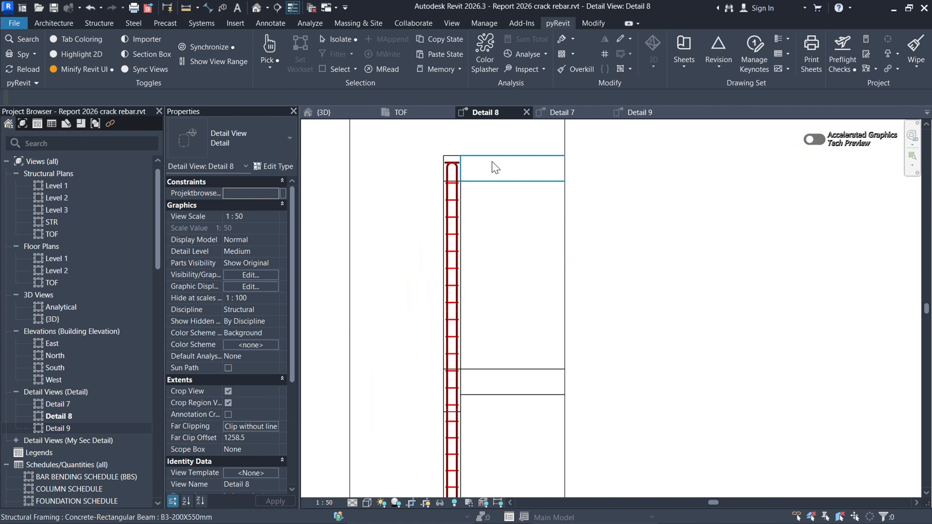
pyautogui.scroll(-4, 495, 168)
pyautogui.scroll(3, 547, 398)
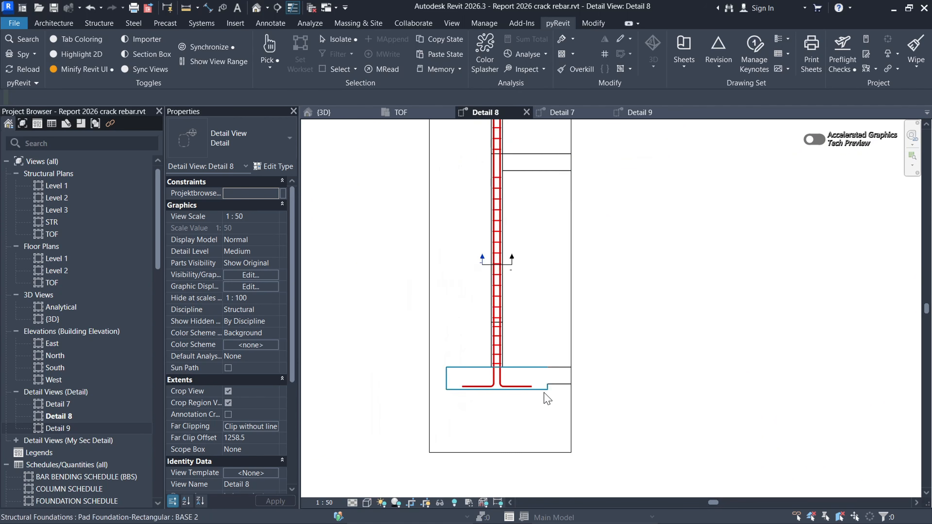
pyautogui.scroll(-5, 547, 398)
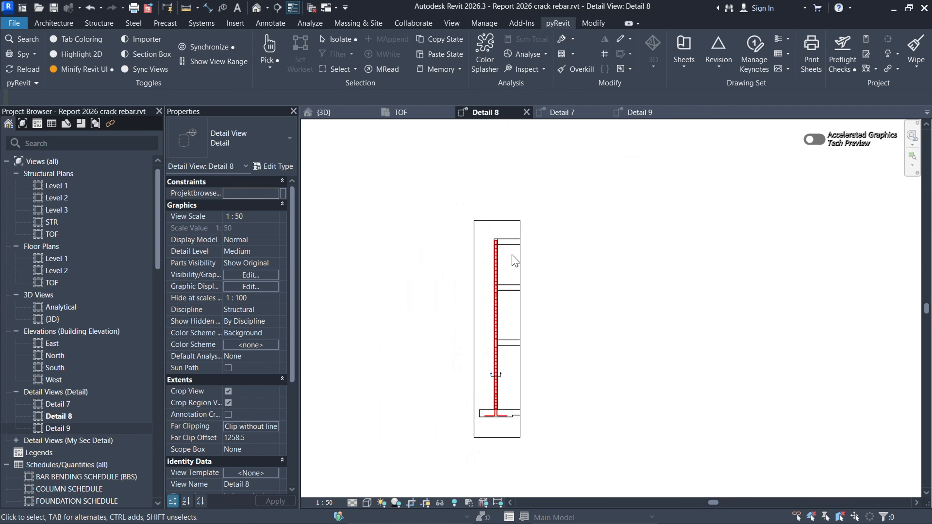
pyautogui.scroll(5, 514, 261)
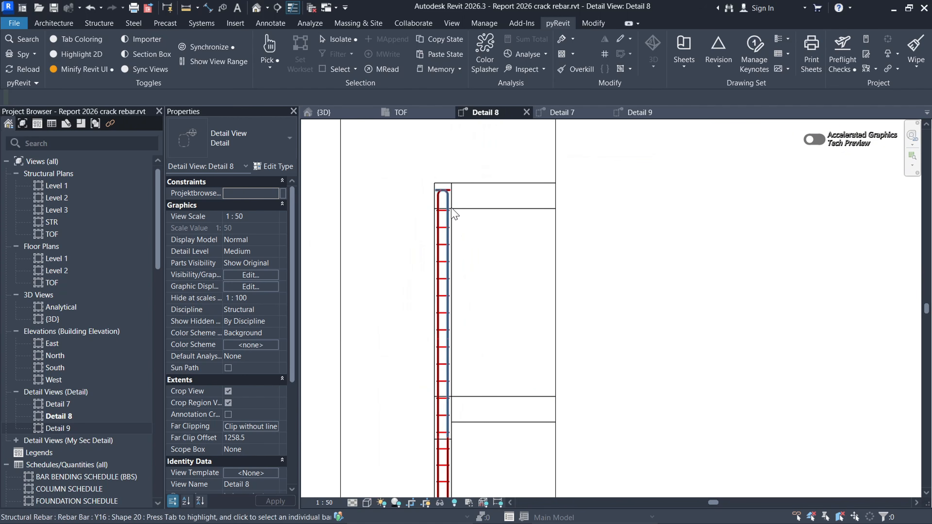
pyautogui.click(575, 114)
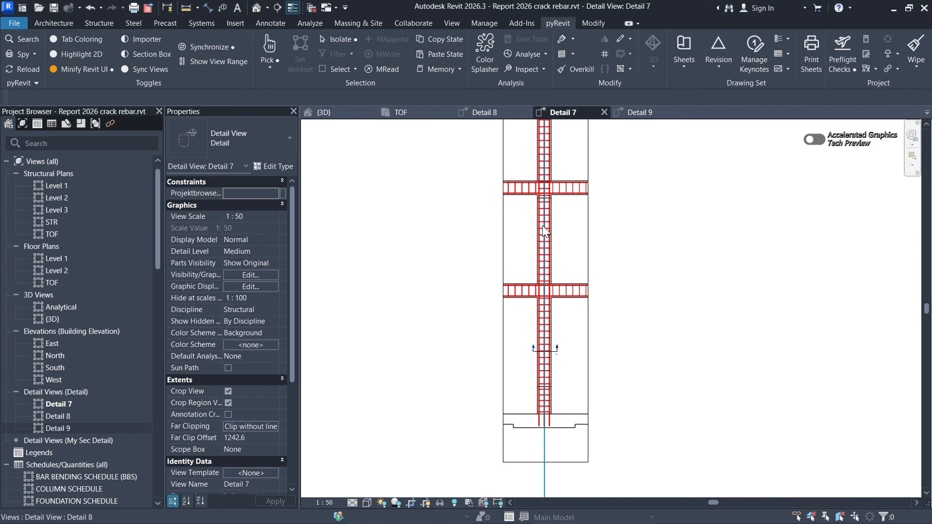
pyautogui.scroll(5, 559, 309)
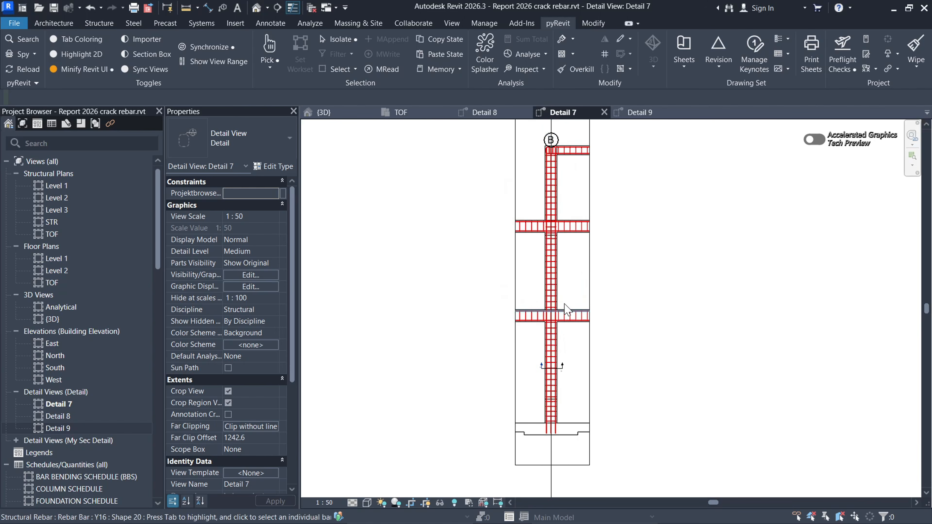
pyautogui.scroll(-5, 560, 309)
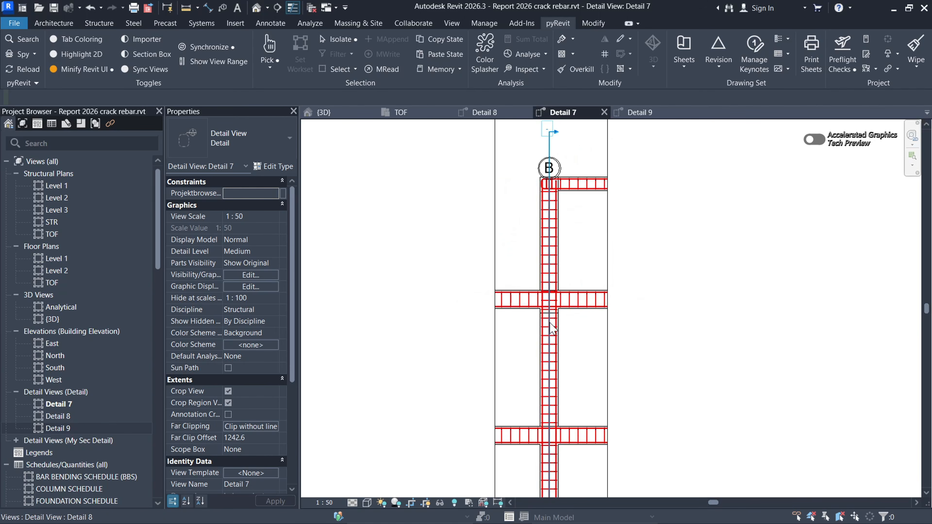
pyautogui.click(485, 114)
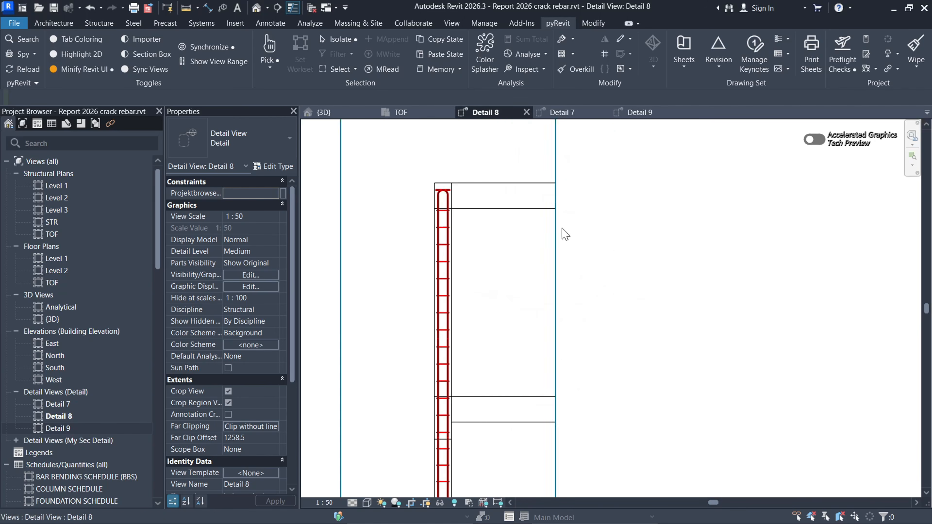
pyautogui.scroll(-4, 562, 233)
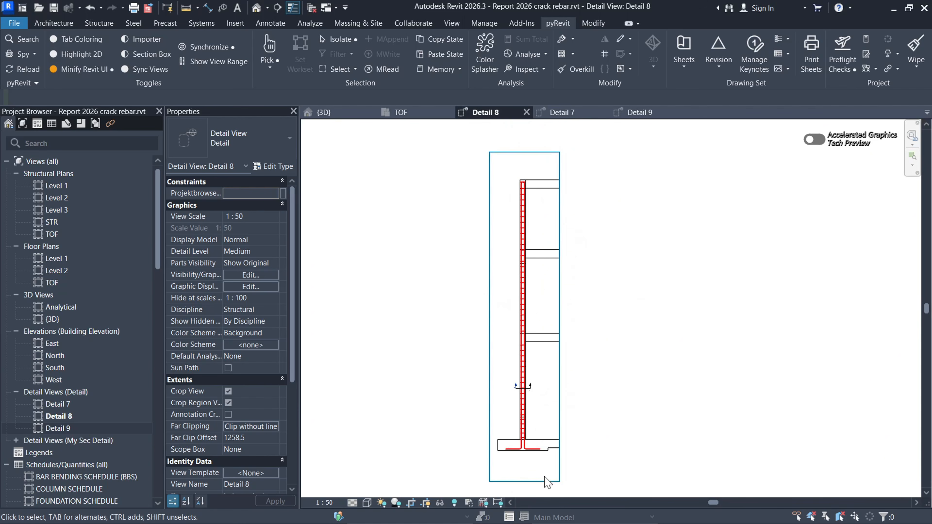
pyautogui.scroll(4, 547, 483)
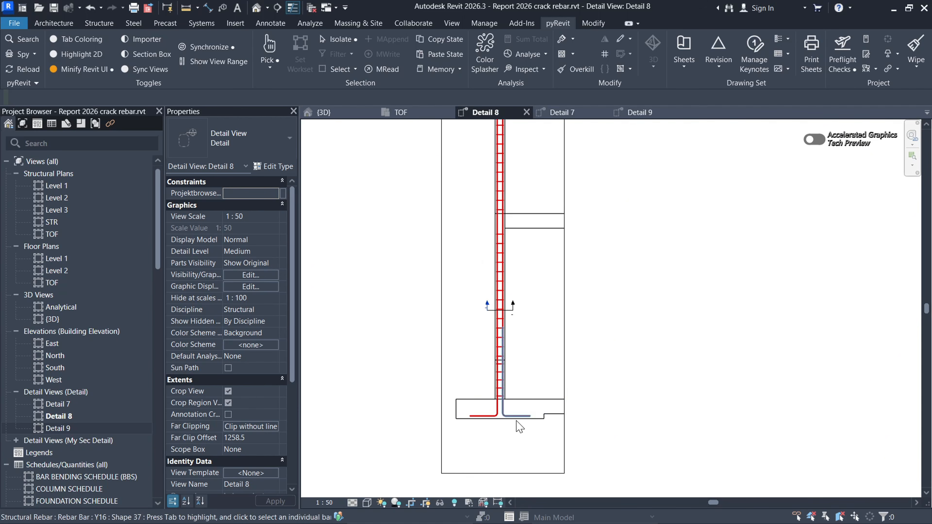
pyautogui.scroll(5, 514, 256)
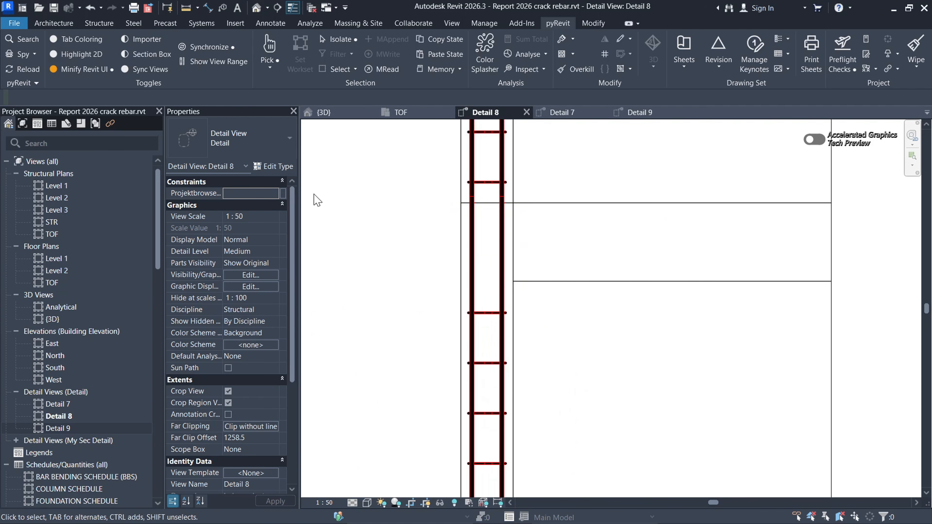
# Step: Toggle the Thin Lines display to compare true line weights with thin lines in Detail 8
pyautogui.click(294, 7)
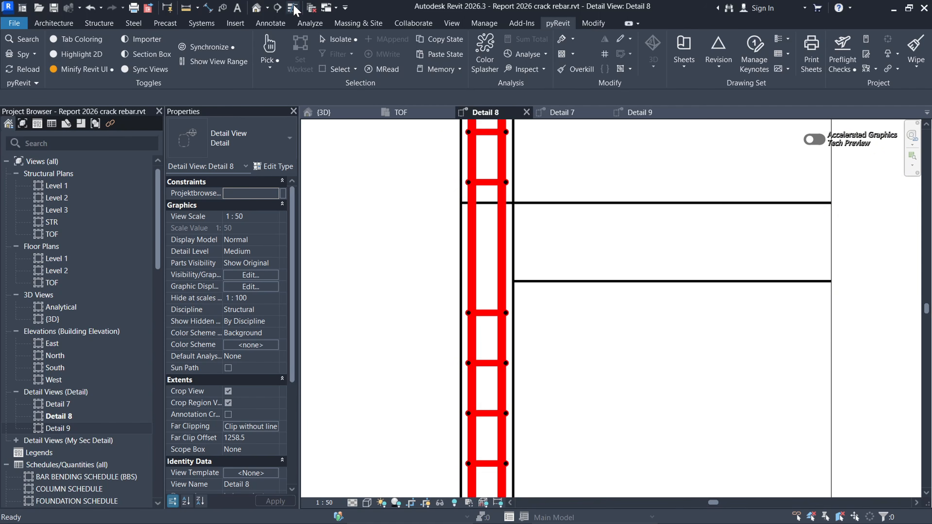
pyautogui.click(293, 7)
pyautogui.click(293, 7)
pyautogui.click(294, 8)
pyautogui.scroll(-5, 532, 316)
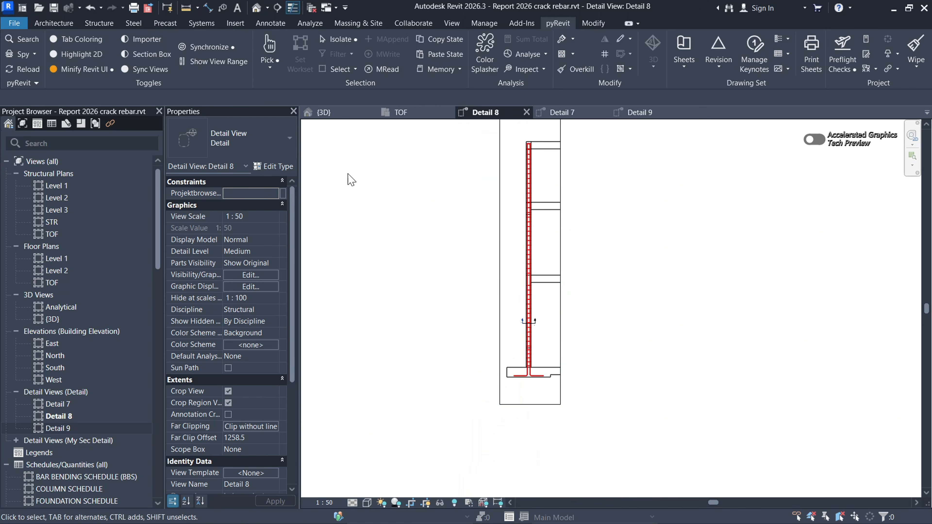
# Step: Place an M_Break Line detail component vertically across the ground beam near the crop edge beside the pad foundation
pyautogui.click(265, 23)
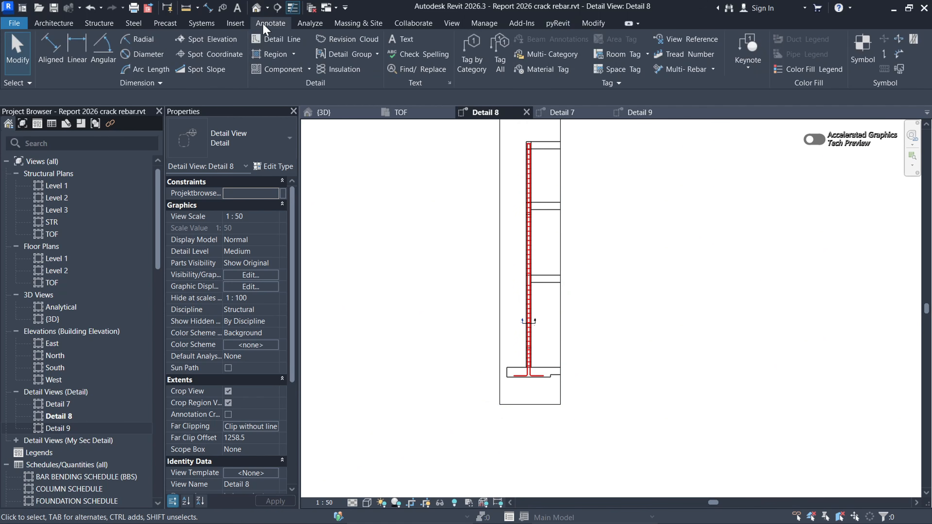
pyautogui.click(308, 69)
pyautogui.click(292, 88)
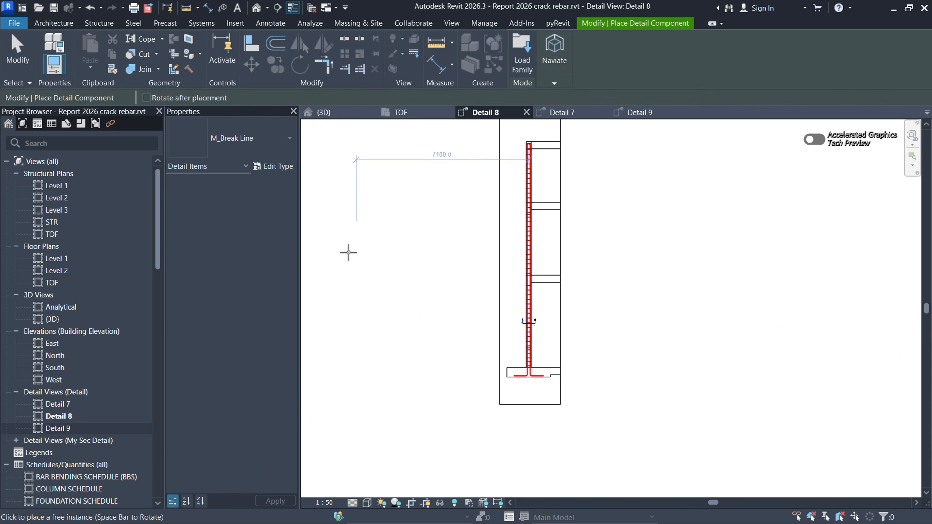
pyautogui.scroll(8, 521, 403)
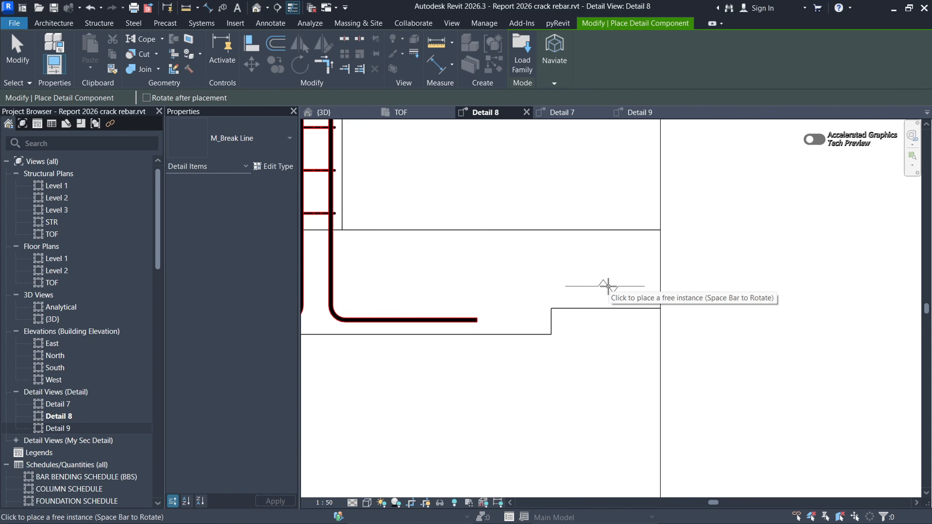
pyautogui.press('space')
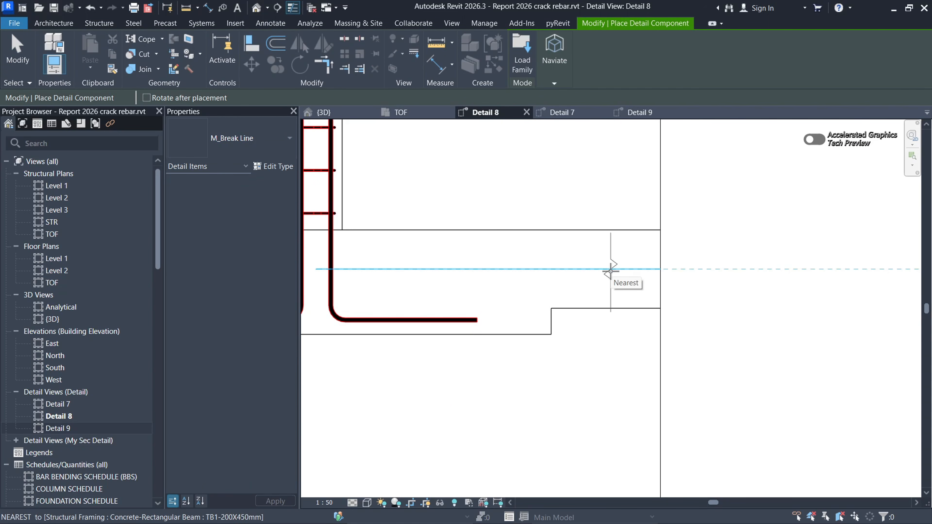
pyautogui.click(610, 272)
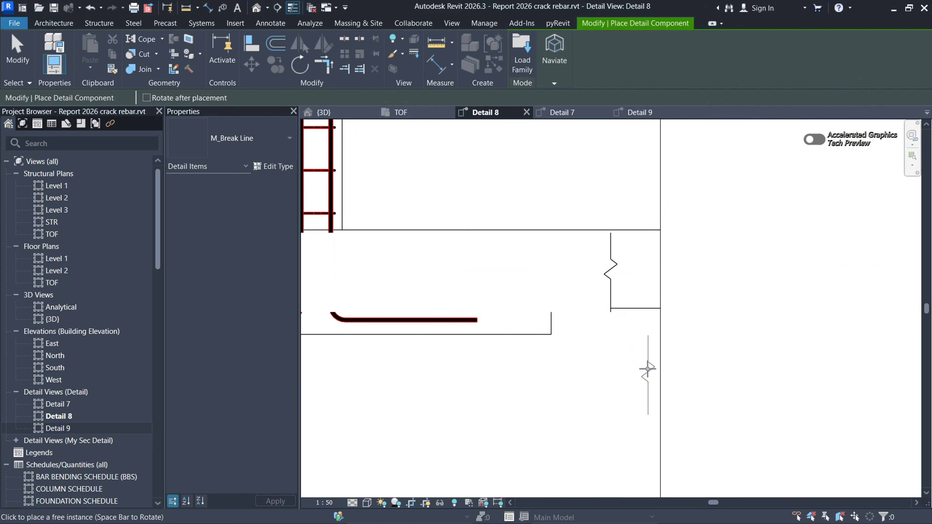
pyautogui.press('Escape')
# Step: Rotate the break line so its mask covers the ground beam's outer end, and set its masking depth to 1000
pyautogui.click(612, 279)
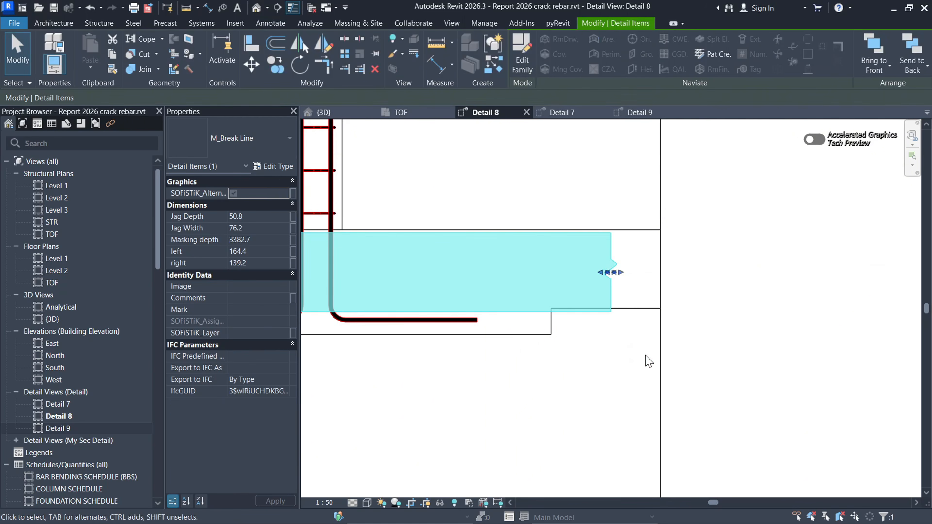
pyautogui.press('space')
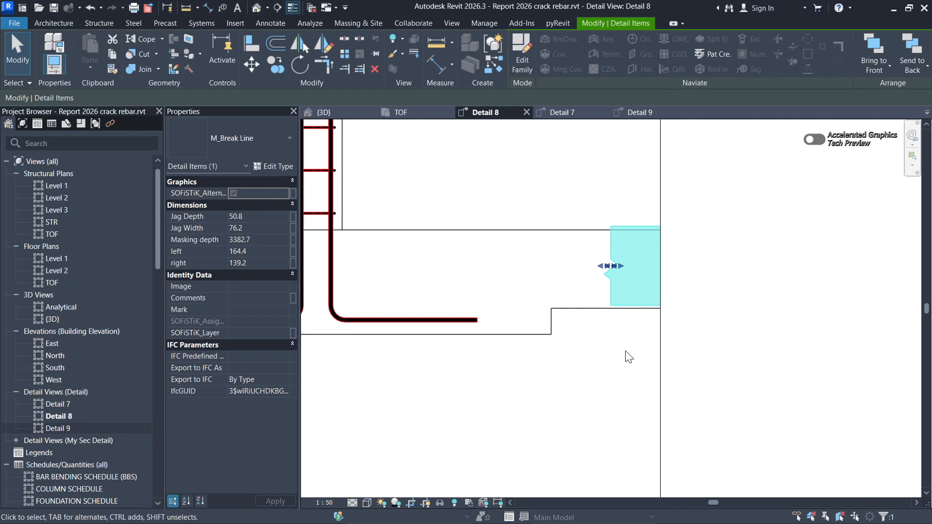
pyautogui.click(626, 356)
pyautogui.click(623, 308)
pyautogui.scroll(-4, 622, 310)
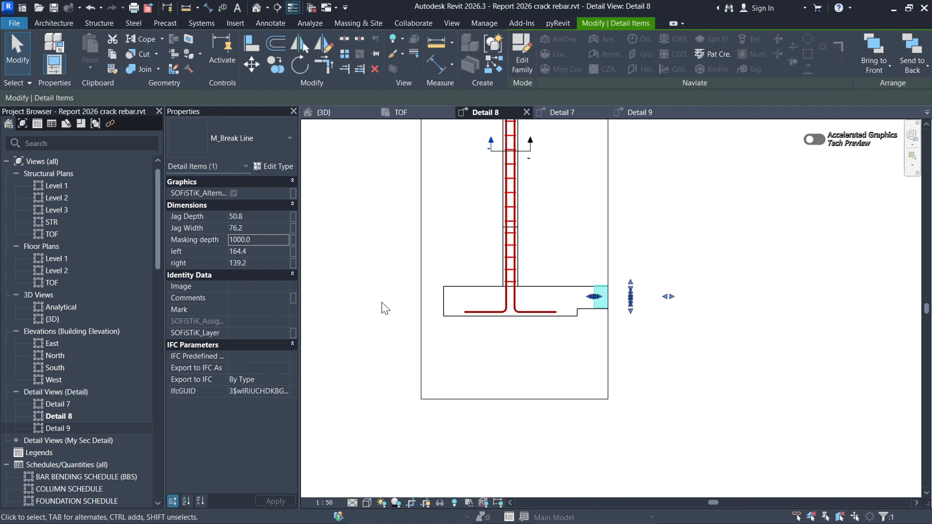
pyautogui.scroll(3, 616, 273)
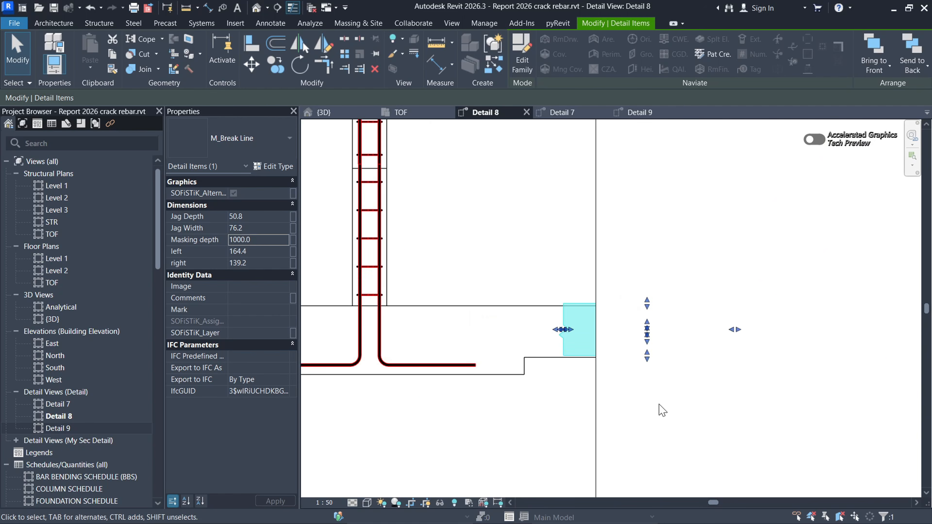
pyautogui.click(656, 395)
# Step: Stretch both ends of the break line so it extends well past the ground beam's upper and lower faces
pyautogui.click(574, 332)
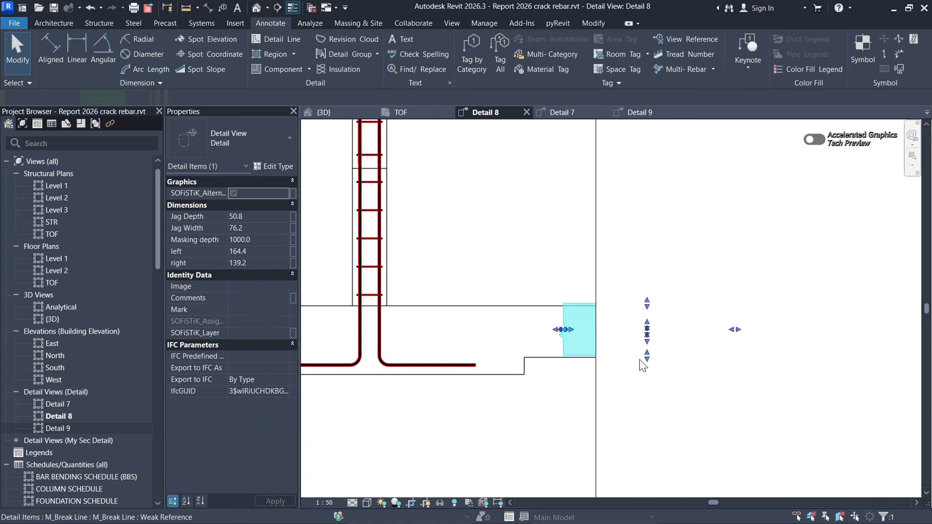
pyautogui.moveTo(649, 387); pyautogui.dragTo(647, 385)
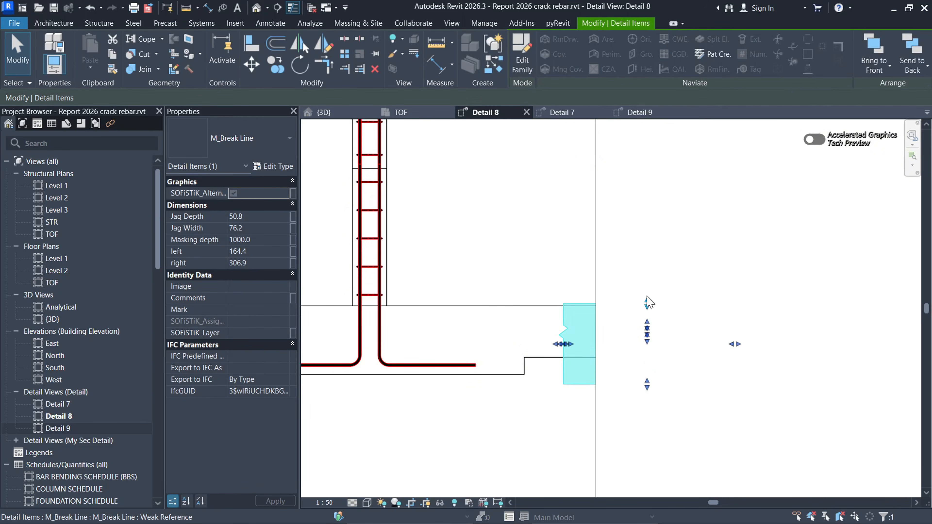
pyautogui.moveTo(647, 303); pyautogui.dragTo(642, 276)
pyautogui.click(551, 260)
pyautogui.scroll(3, 563, 362)
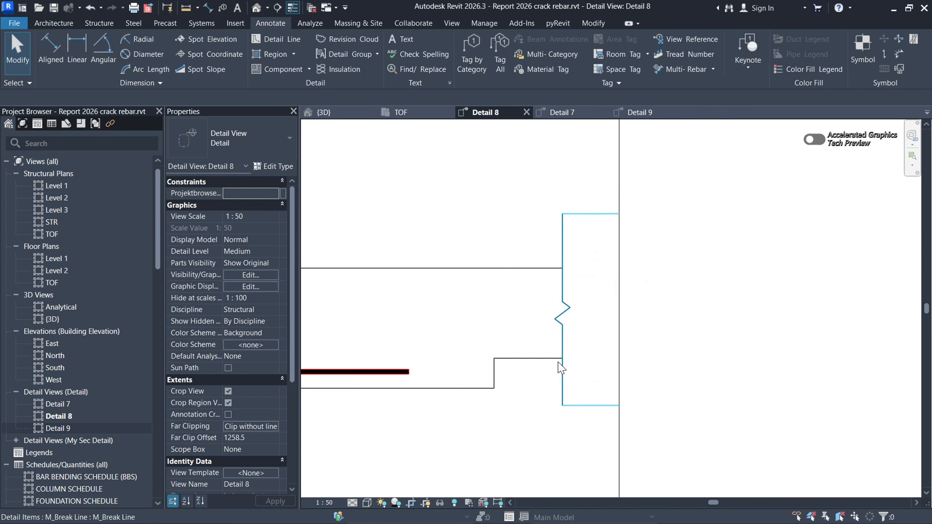
pyautogui.scroll(2, 561, 367)
# Step: Set the ground beam break line's jag width to 25 and its jag depth to 100
pyautogui.click(563, 294)
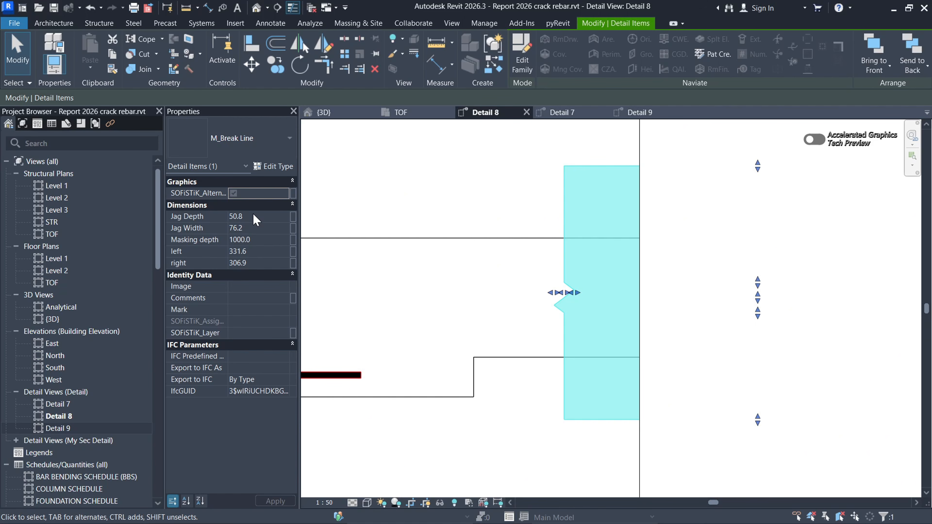
pyautogui.click(254, 228)
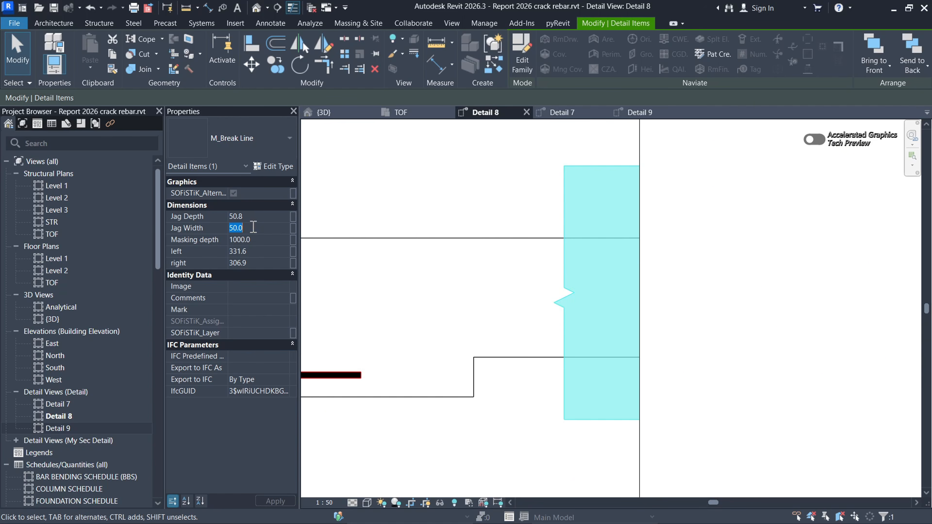
pyautogui.press('Return')
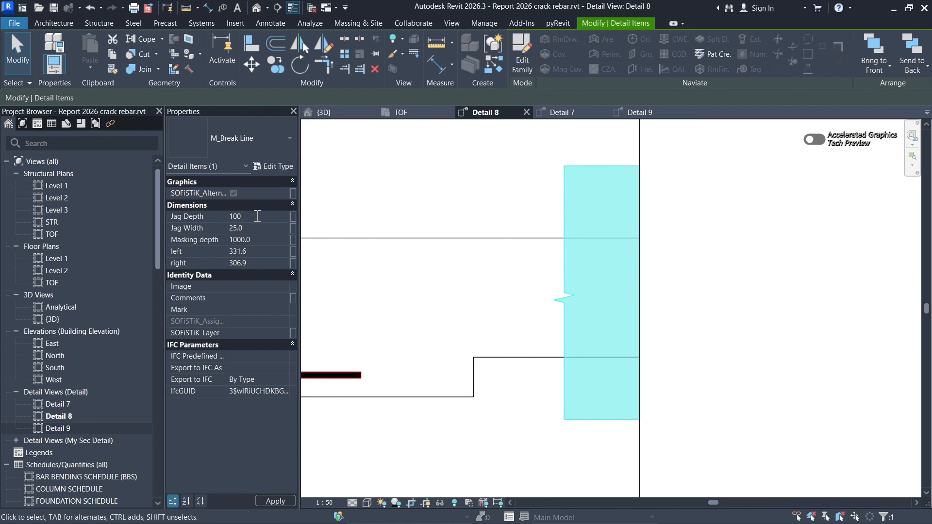
pyautogui.click(495, 279)
pyautogui.scroll(-1, 605, 304)
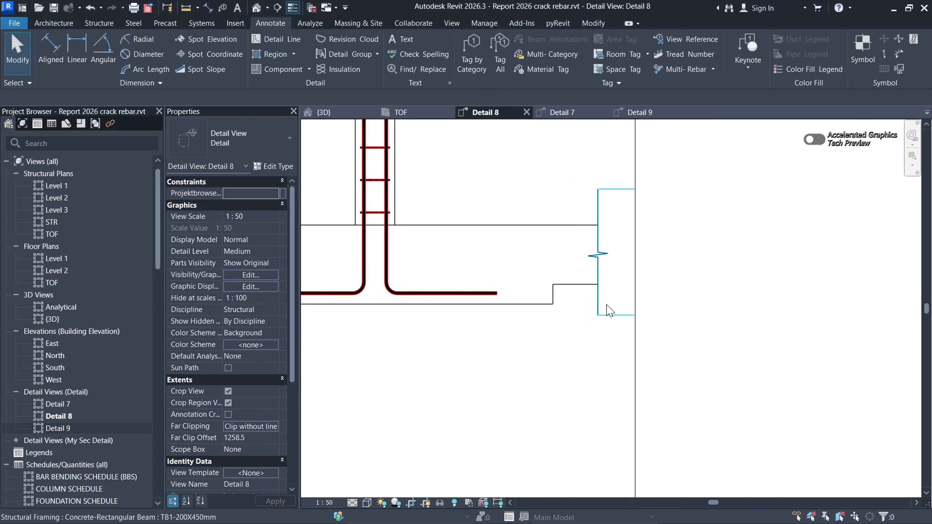
# Step: Shorten both ends of the break line to about 230 mm each, leaving a slight overrun past the ground beam's faces
pyautogui.click(615, 242)
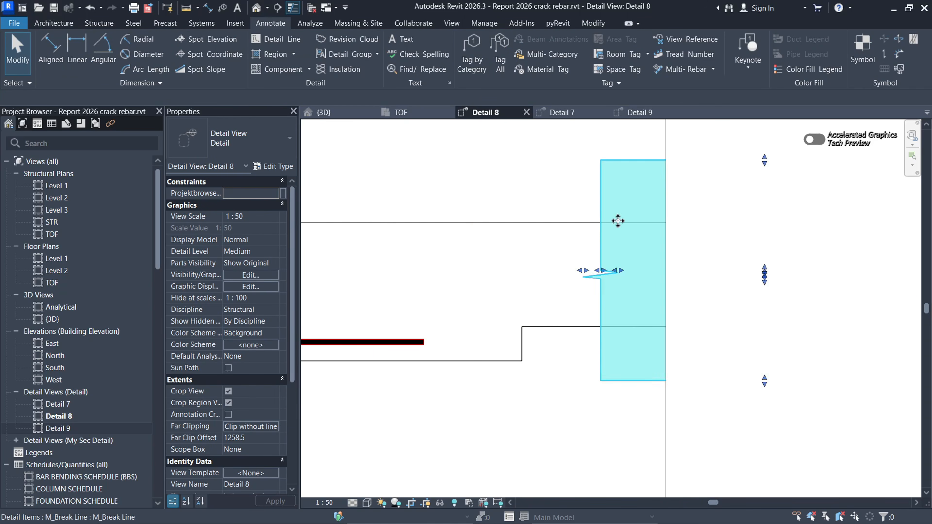
pyautogui.moveTo(764, 163); pyautogui.dragTo(766, 196)
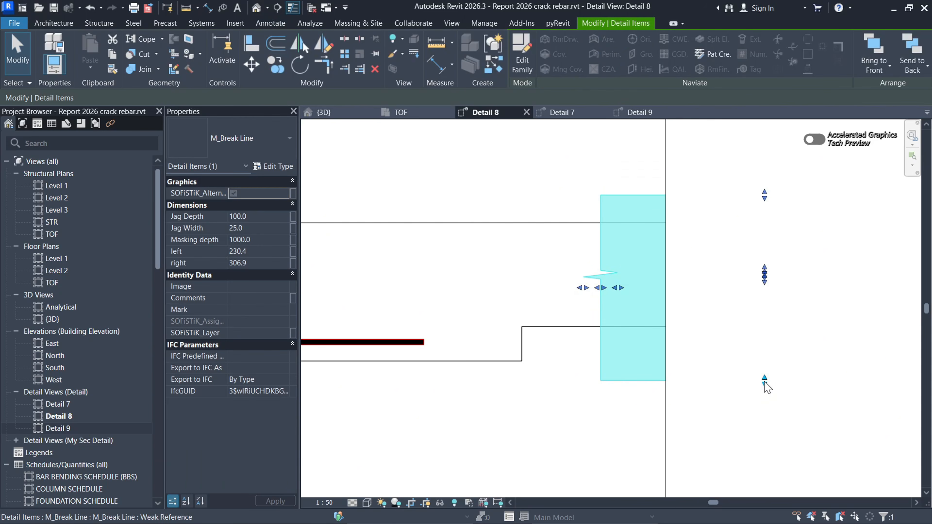
pyautogui.moveTo(764, 381); pyautogui.dragTo(763, 358)
pyautogui.click(541, 431)
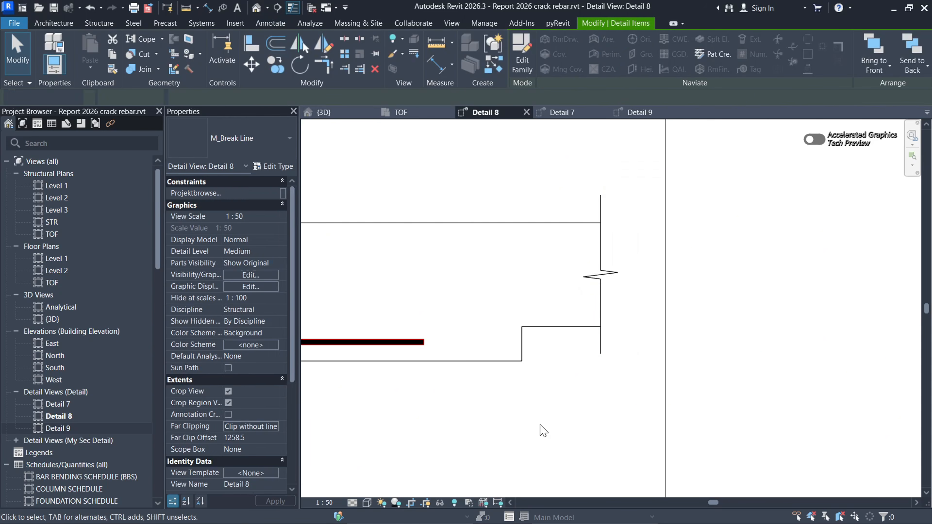
pyautogui.scroll(-2, 598, 372)
pyautogui.scroll(2, 577, 340)
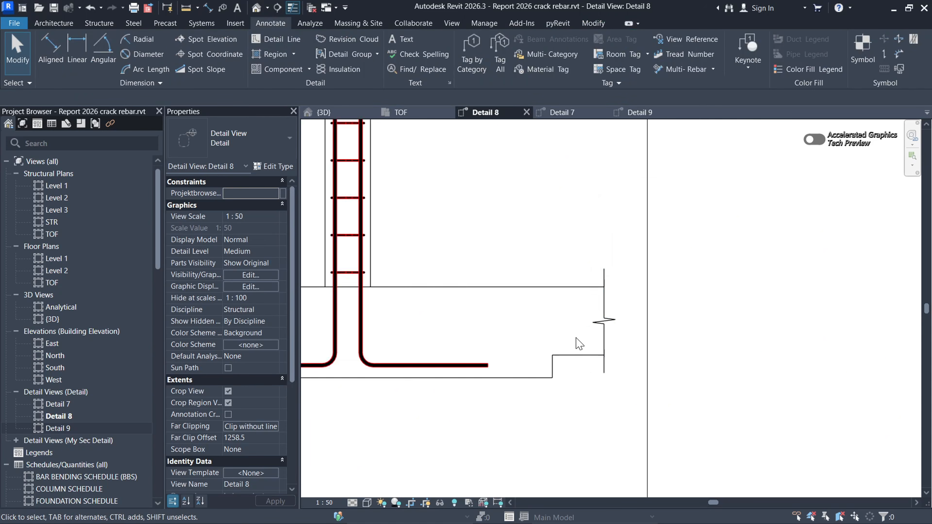
# Step: Copy the break line vertically from the ground beam to the first beam above it, with multiple copying enabled
pyautogui.click(614, 325)
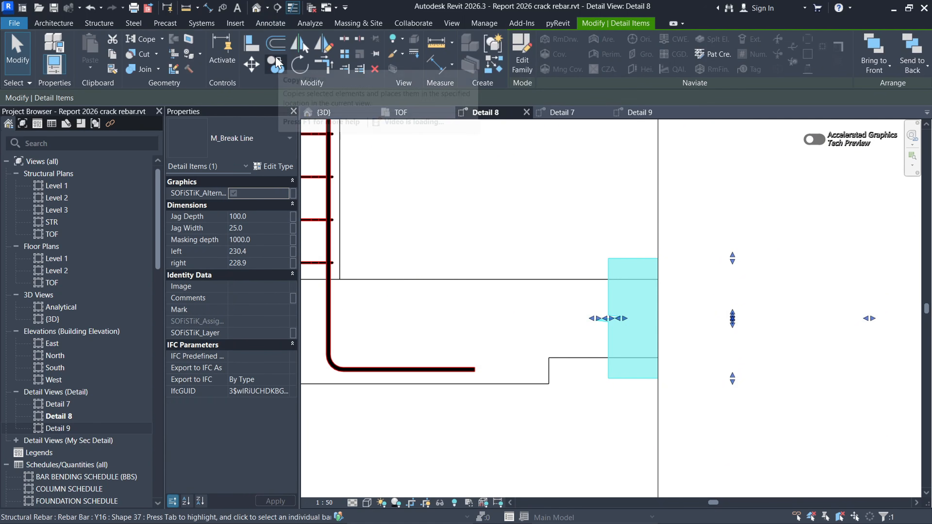
pyautogui.click(278, 69)
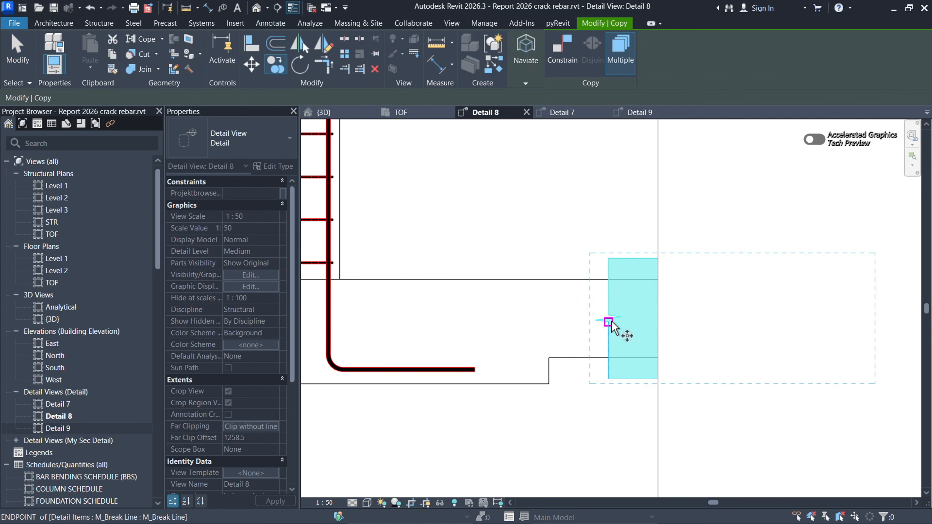
pyautogui.click(611, 322)
pyautogui.scroll(-8, 613, 325)
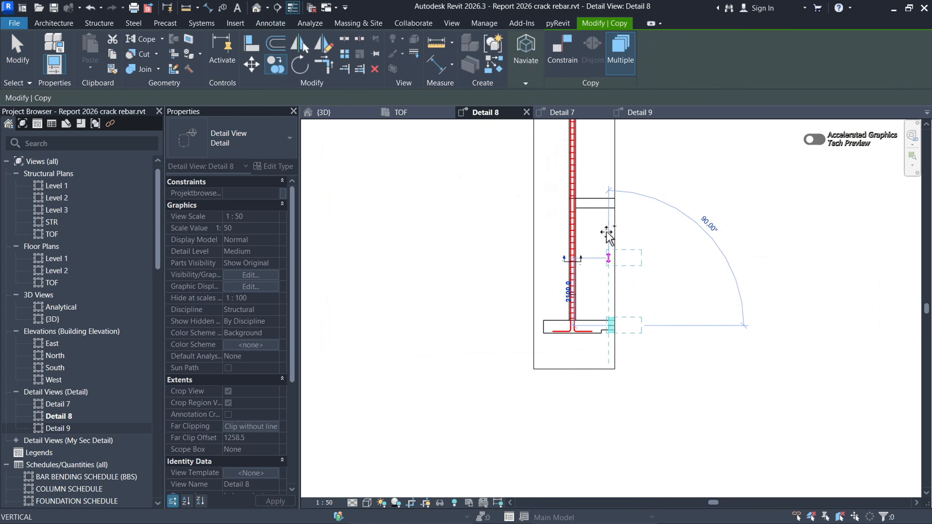
pyautogui.scroll(3, 610, 206)
pyautogui.click(615, 200)
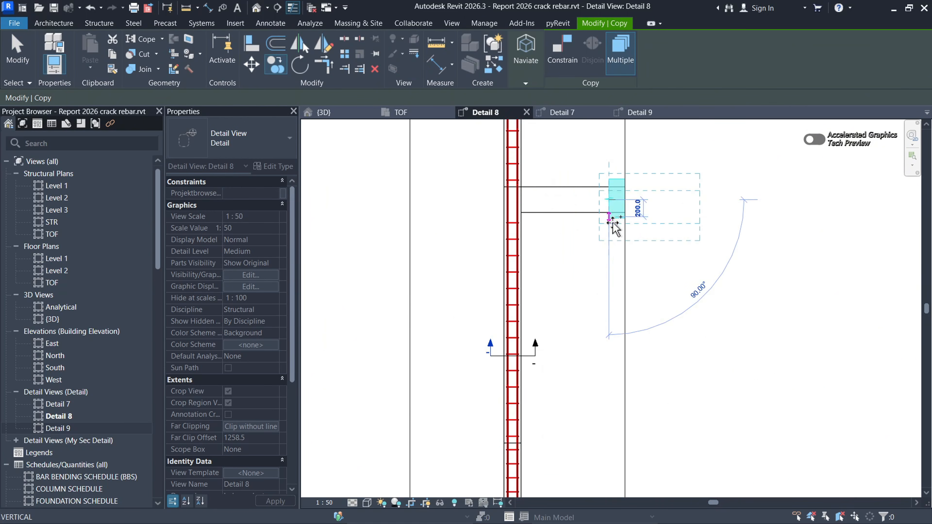
# Step: Place two more break line copies on the outer ends of the two upper beams and finish copying
pyautogui.scroll(-3, 612, 290)
pyautogui.scroll(-3, 613, 279)
pyautogui.scroll(5, 609, 187)
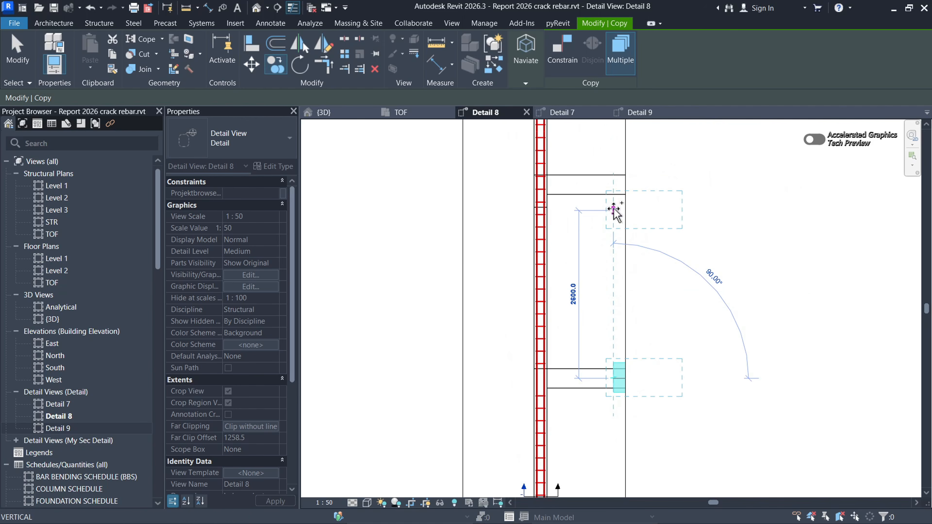
pyautogui.click(615, 184)
pyautogui.scroll(-3, 620, 294)
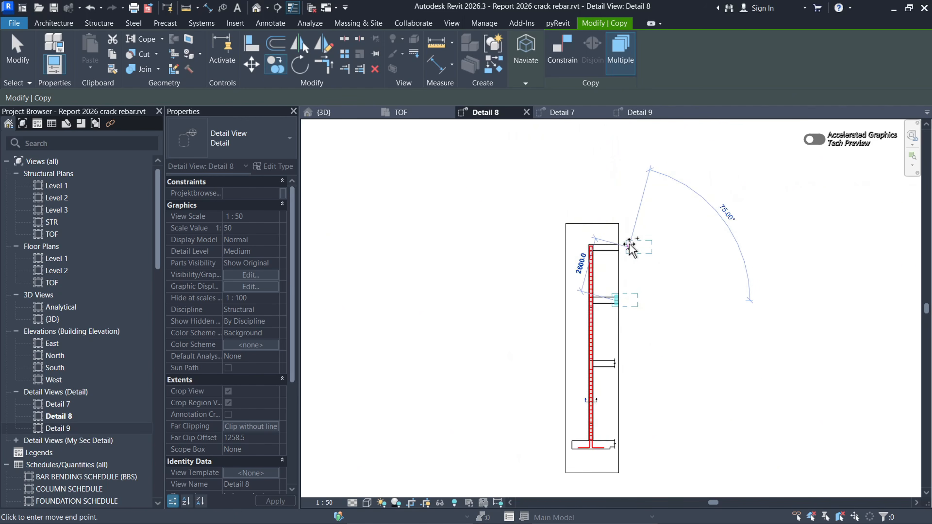
pyautogui.scroll(4, 618, 249)
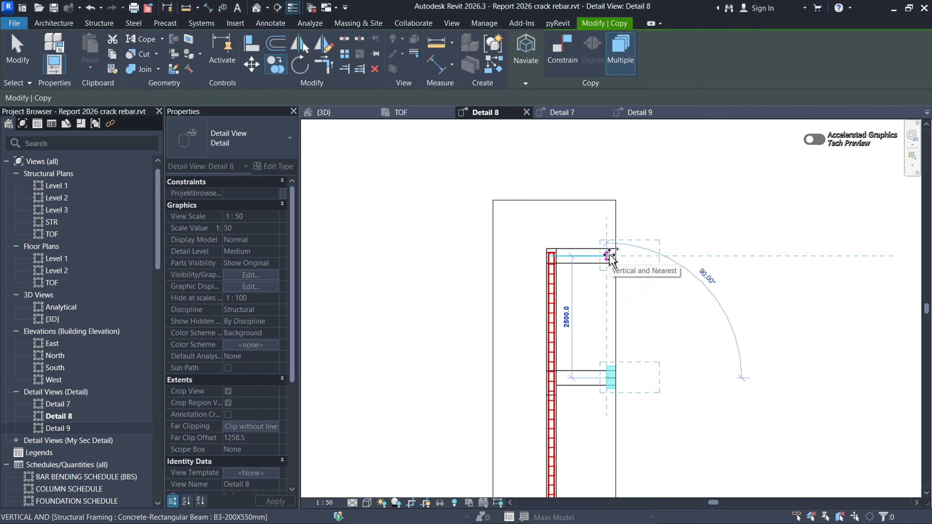
pyautogui.click(609, 256)
pyautogui.press('Escape')
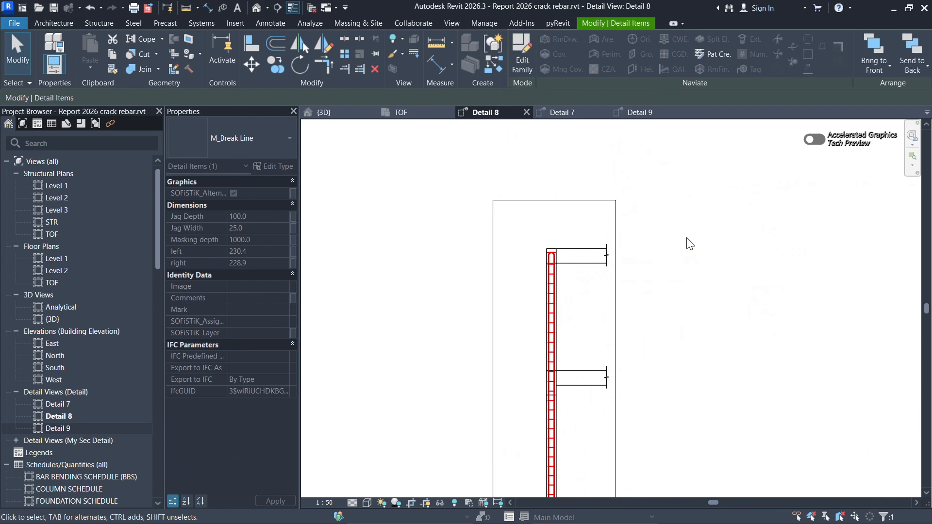
pyautogui.press('Escape')
# Step: Widen Detail 8's crop region on both sides so its boundary clears the foundation and the break lines
pyautogui.scroll(4, 601, 273)
pyautogui.scroll(-5, 557, 162)
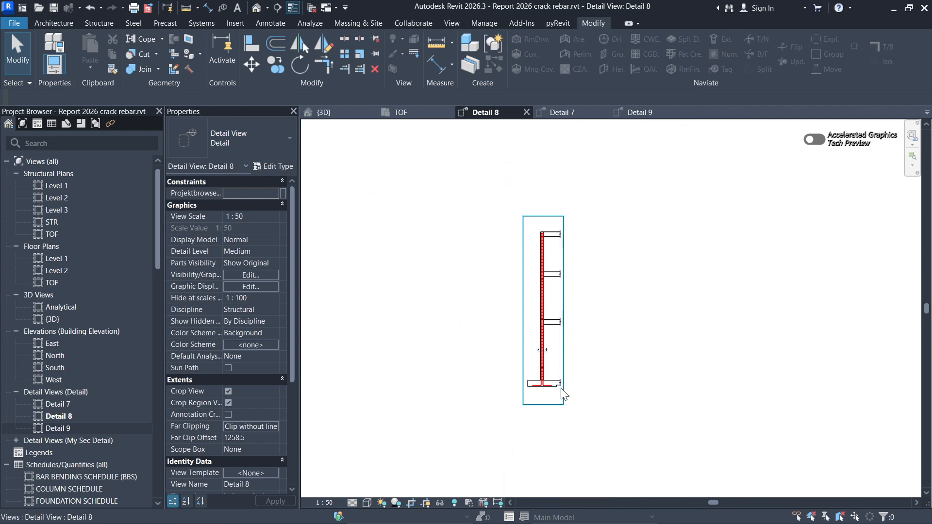
pyautogui.scroll(3, 564, 394)
pyautogui.click(568, 314)
pyautogui.scroll(-2, 574, 294)
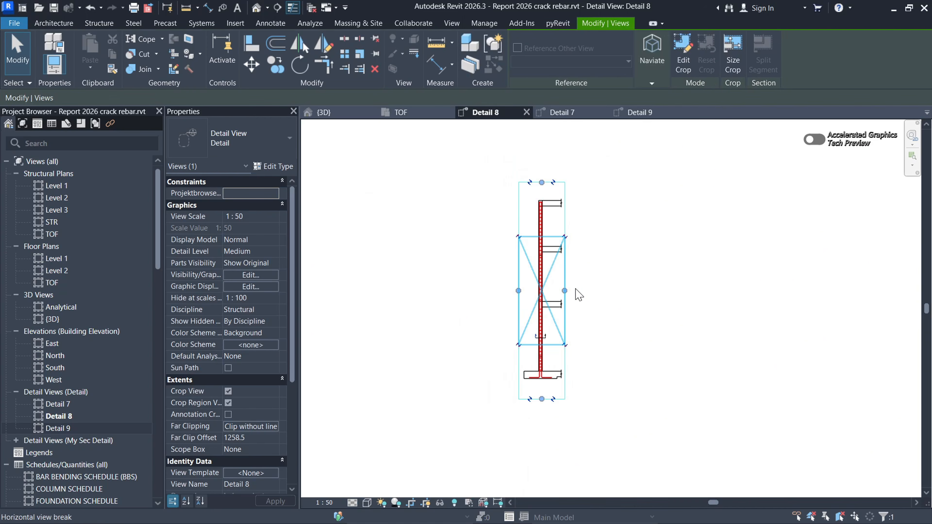
pyautogui.moveTo(564, 291); pyautogui.dragTo(504, 292)
pyautogui.scroll(2, 511, 296)
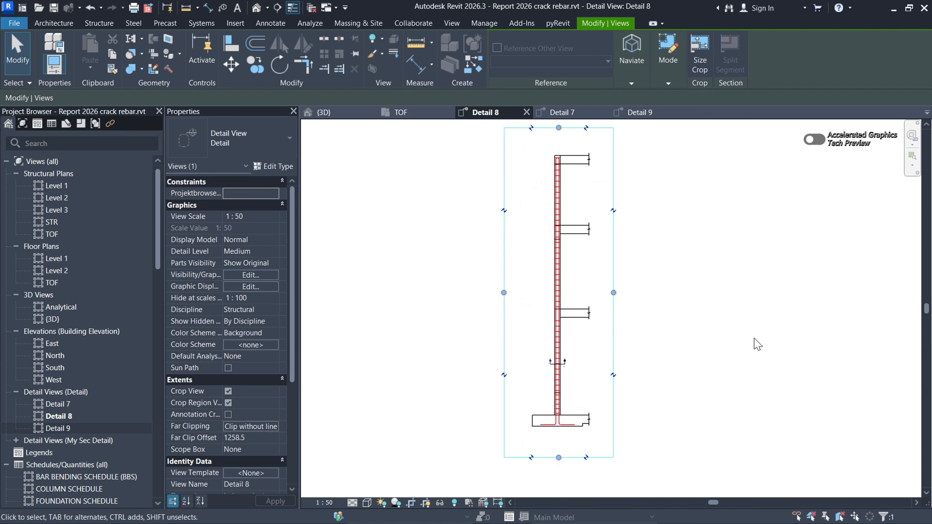
pyautogui.click(651, 316)
# Step: Hide the crop region boundary in the Detail 8 view
pyautogui.click(622, 281)
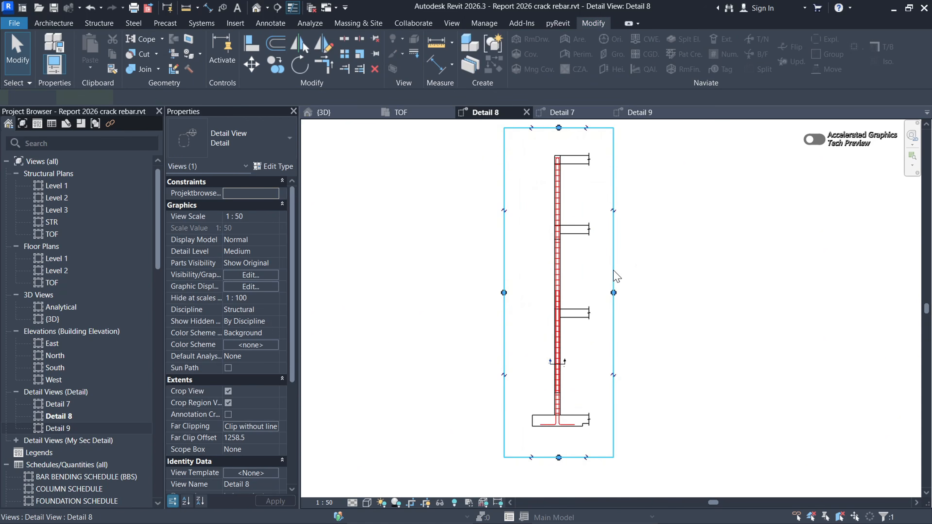
pyautogui.rightClick(625, 279)
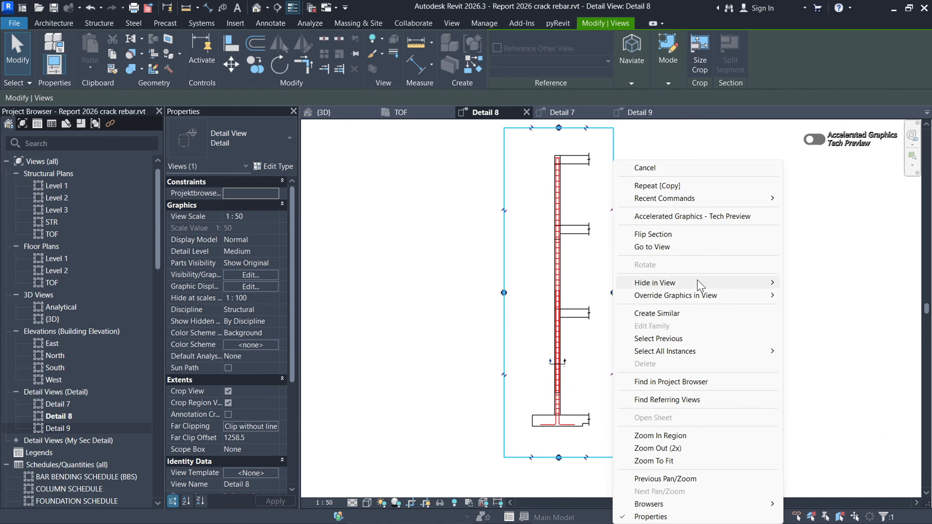
pyautogui.click(843, 284)
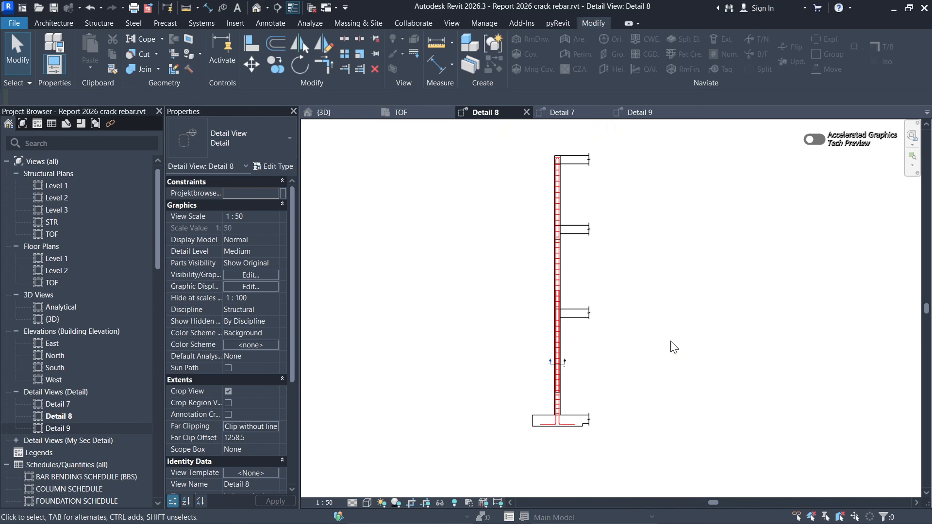
# Step: Set the presentation of the top column's R8 stirrup set to show only the middle bar
pyautogui.scroll(6, 572, 441)
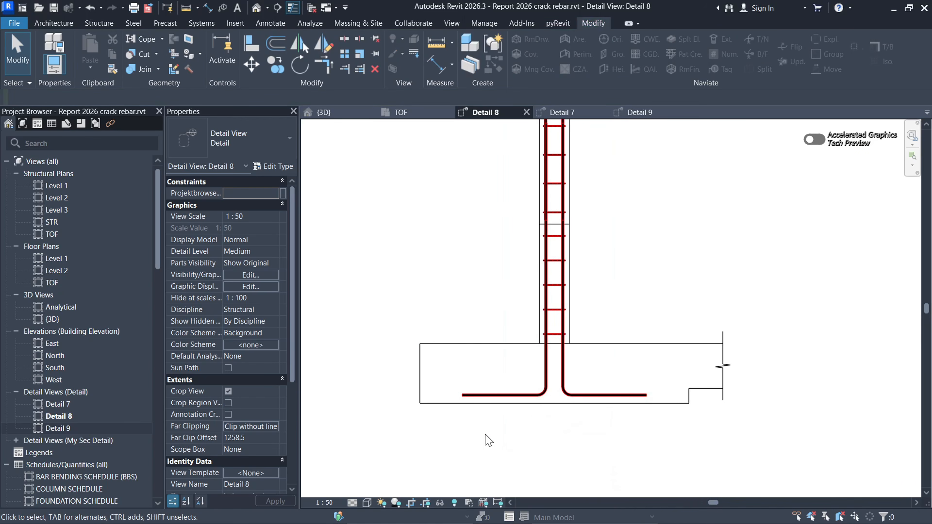
pyautogui.scroll(-5, 473, 451)
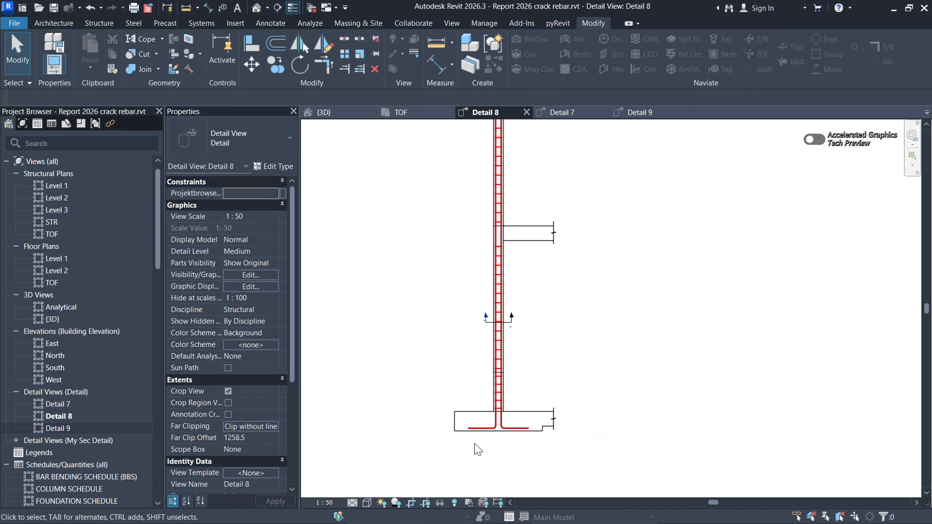
pyautogui.scroll(5, 514, 342)
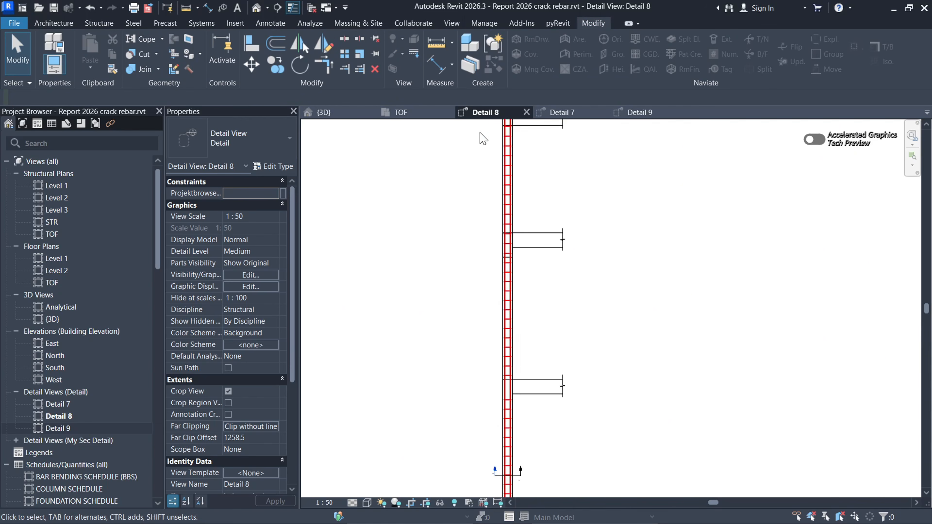
pyautogui.scroll(6, 525, 342)
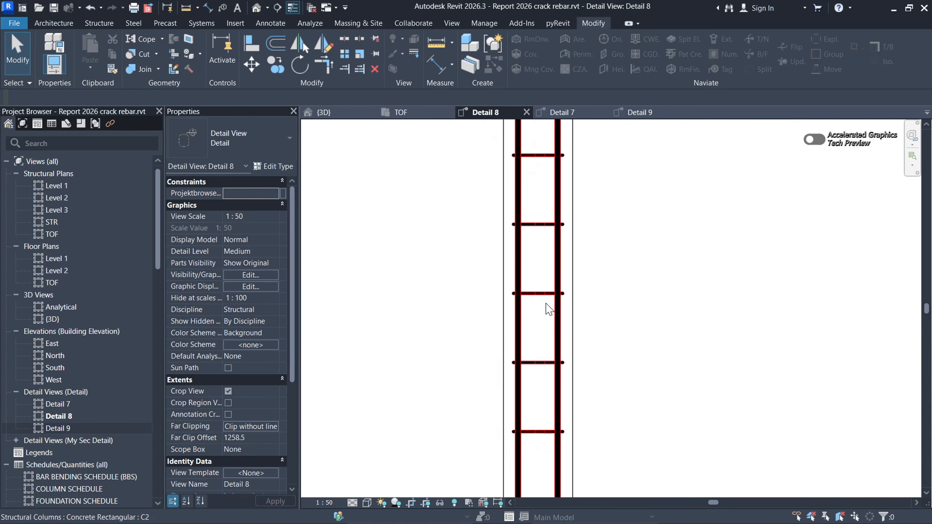
pyautogui.click(584, 344)
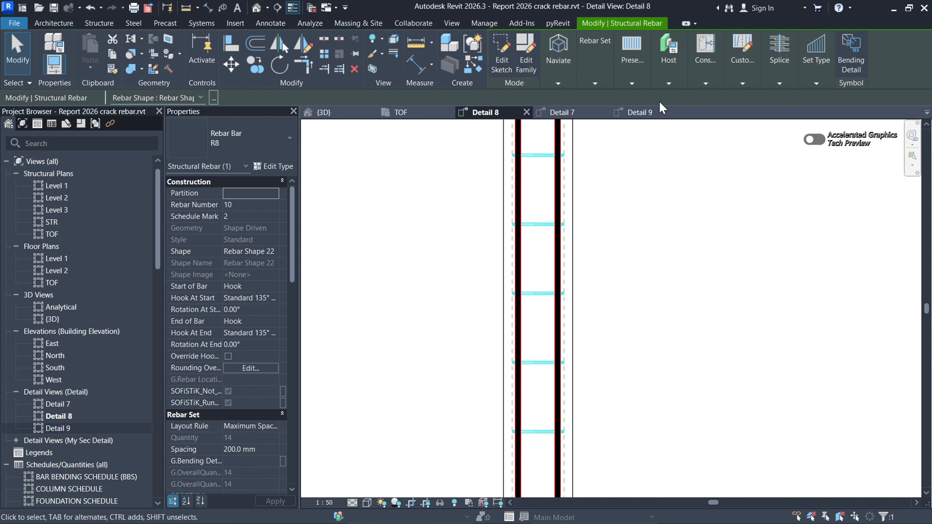
pyautogui.click(632, 84)
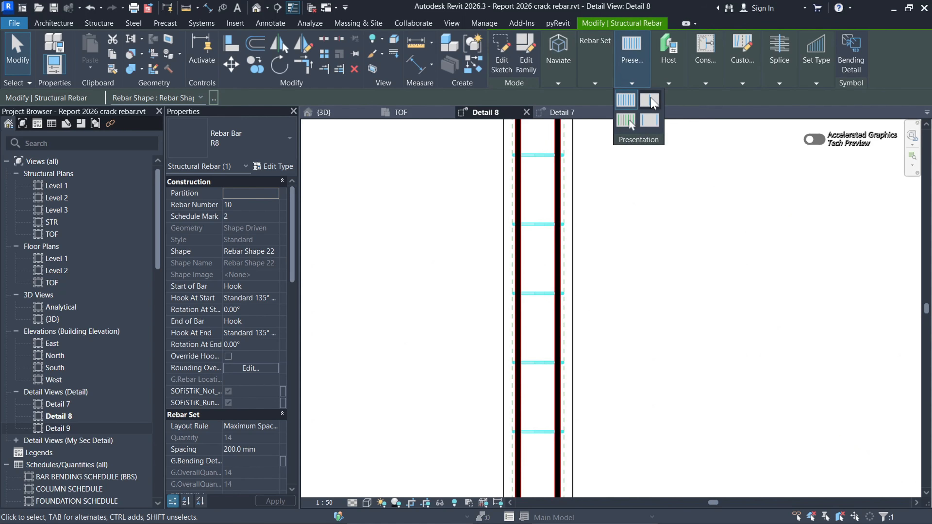
pyautogui.click(629, 119)
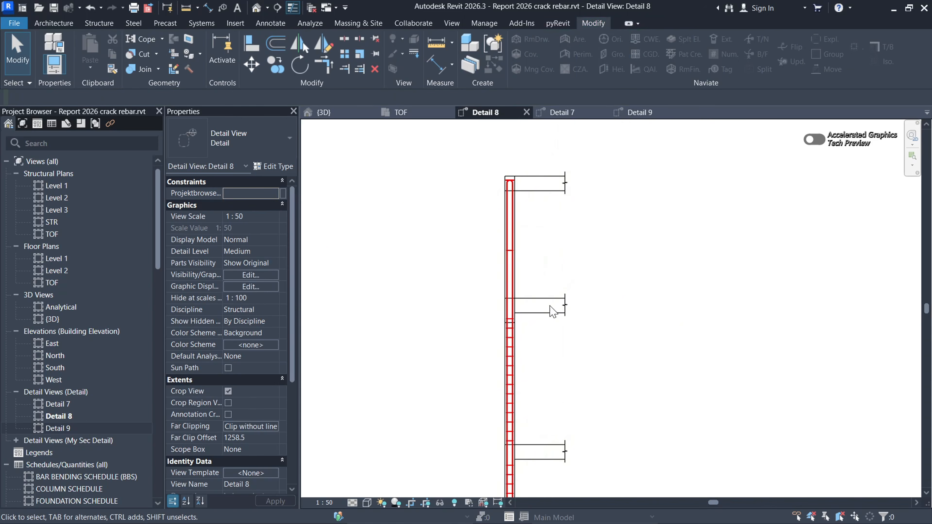
# Step: Set the presentation of the middle column's R8 stirrup set to show only the middle bar
pyautogui.scroll(8, 539, 369)
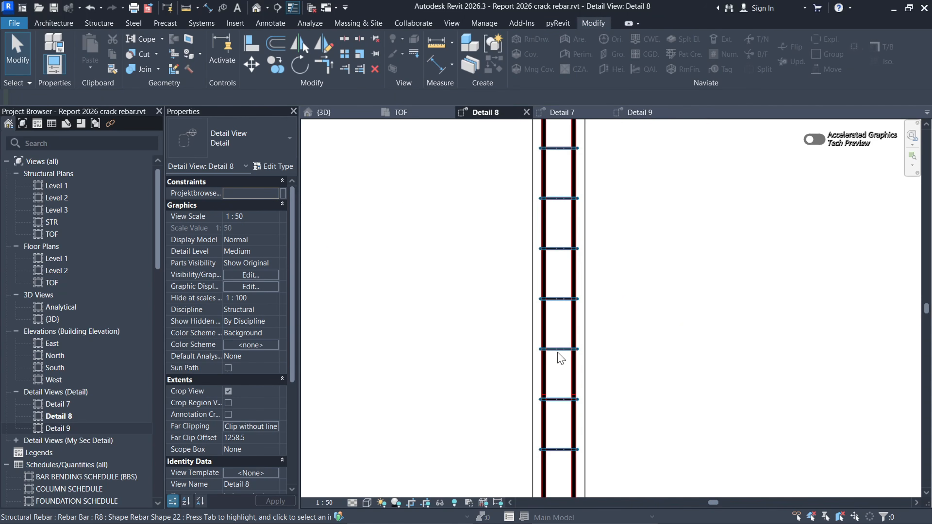
pyautogui.click(564, 365)
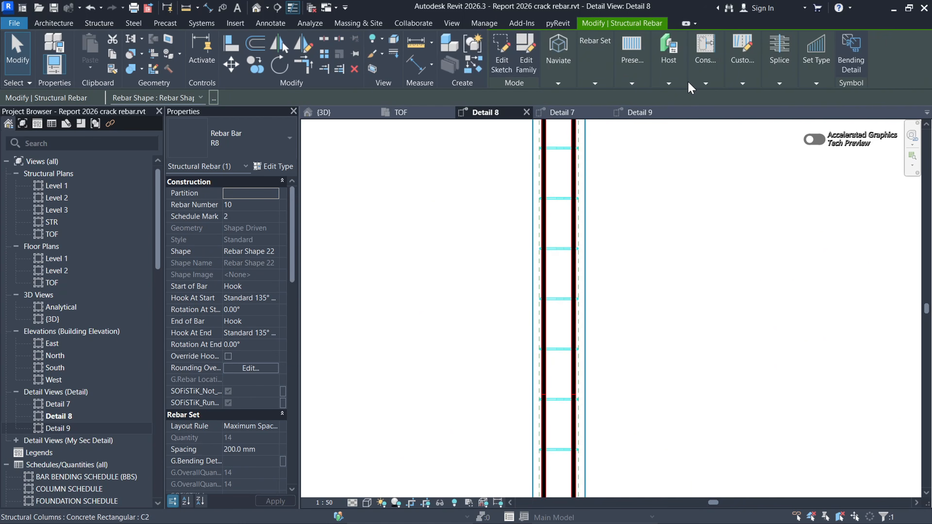
pyautogui.click(638, 87)
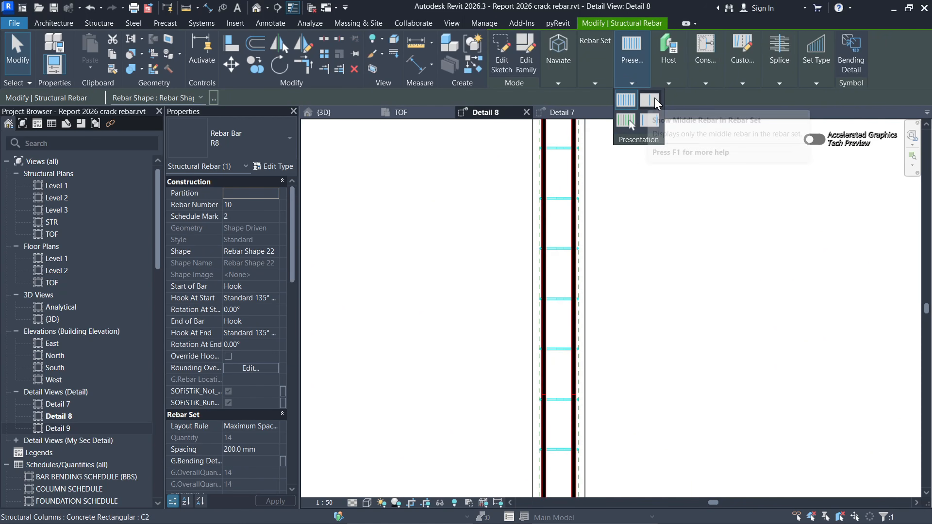
pyautogui.click(655, 335)
pyautogui.scroll(-4, 567, 256)
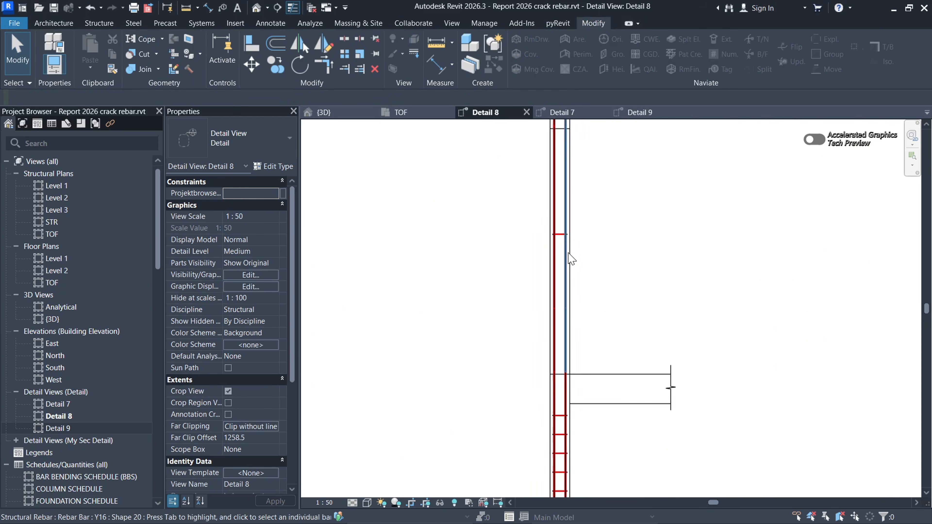
# Step: Set the R8 stirrup sets of the lower column and the stub above the foundation to show only their middle bar
pyautogui.scroll(4, 578, 339)
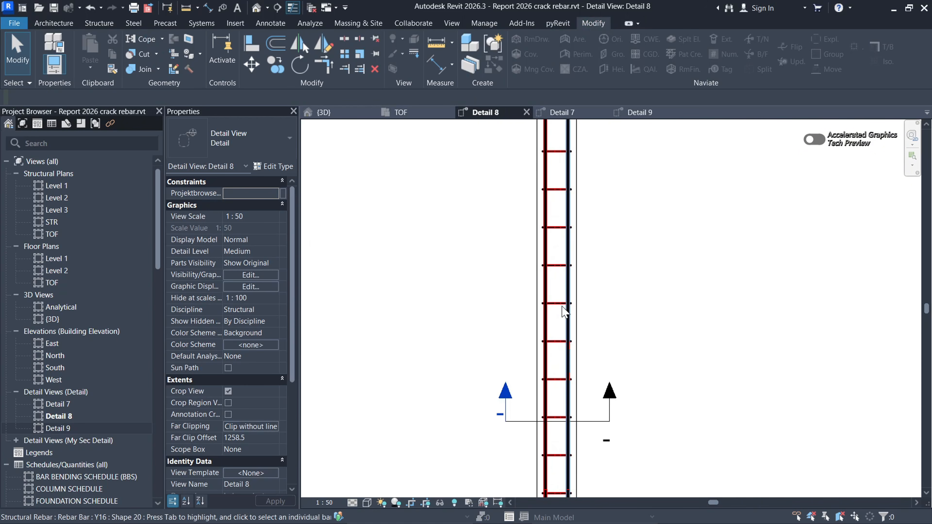
pyautogui.click(557, 305)
pyautogui.scroll(-3, 558, 185)
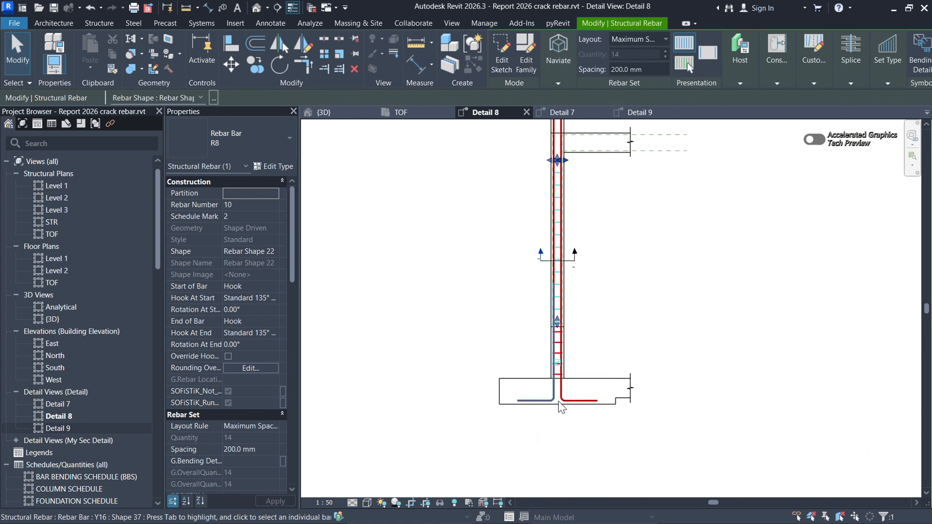
pyautogui.scroll(6, 561, 330)
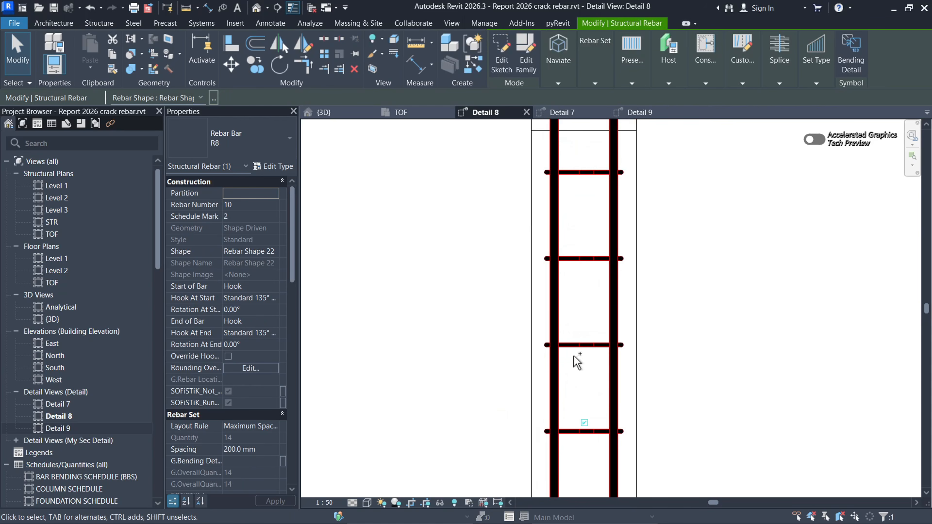
pyautogui.keyDown('ctrl'); pyautogui.click(595, 346); pyautogui.keyUp('ctrl')
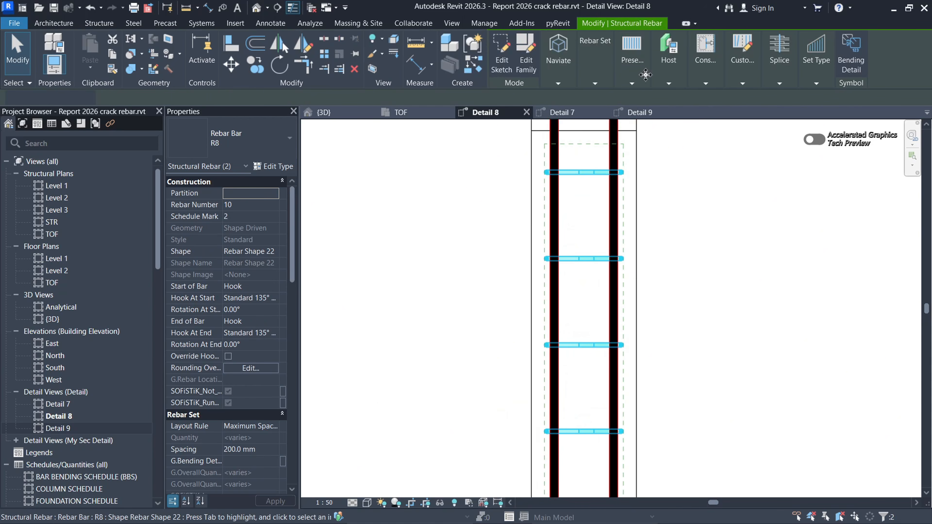
pyautogui.click(622, 84)
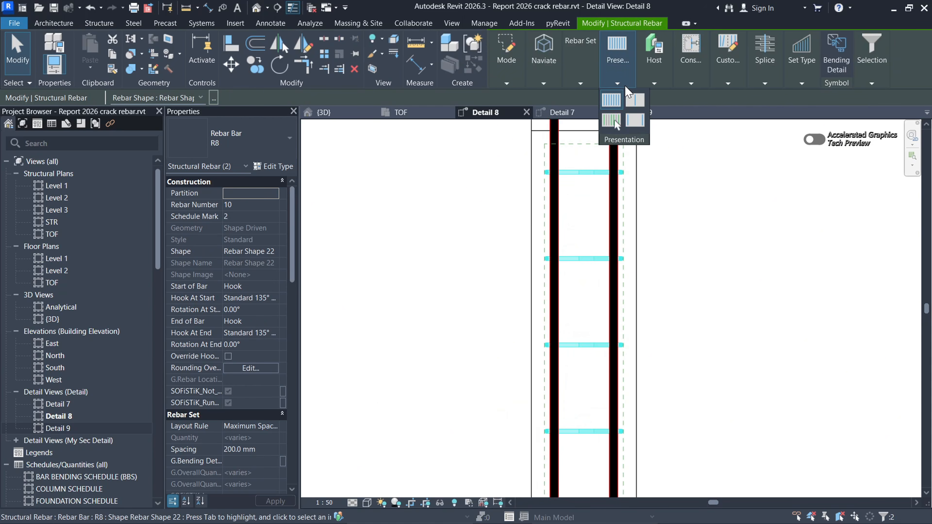
pyautogui.click(755, 351)
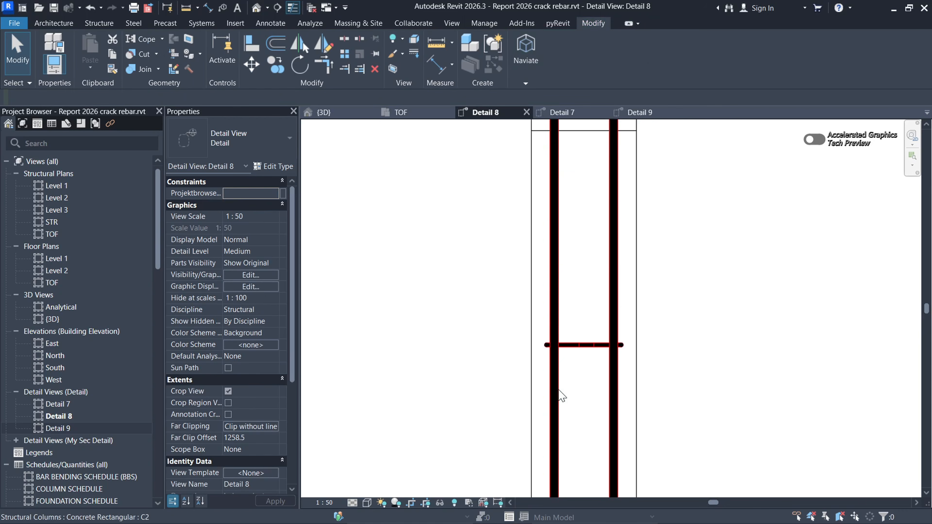
pyautogui.scroll(-6, 559, 397)
pyautogui.scroll(-3, 563, 400)
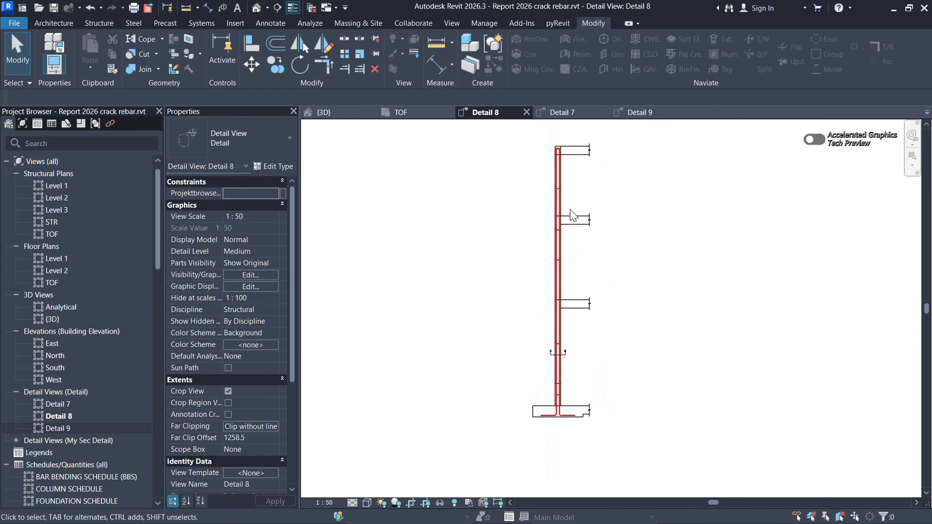
# Step: Start Tag by Category in Detail 8 and turn on the leader line with an attached end
pyautogui.scroll(5, 558, 169)
pyautogui.scroll(-3, 587, 216)
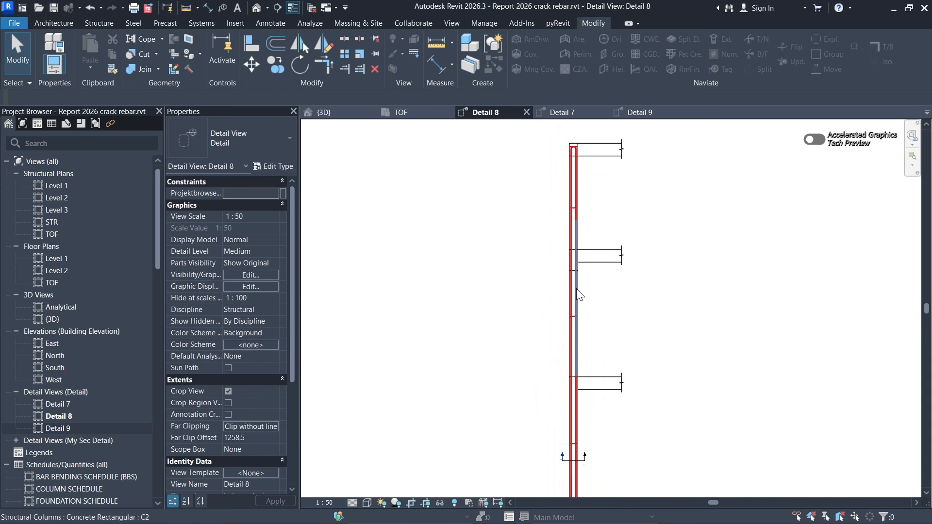
pyautogui.scroll(-3, 593, 433)
pyautogui.scroll(3, 570, 407)
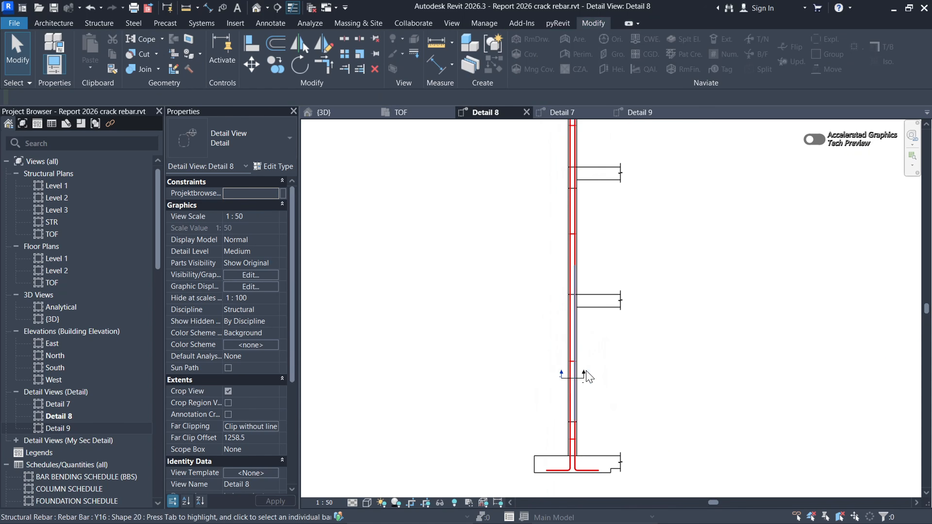
pyautogui.scroll(5, 580, 385)
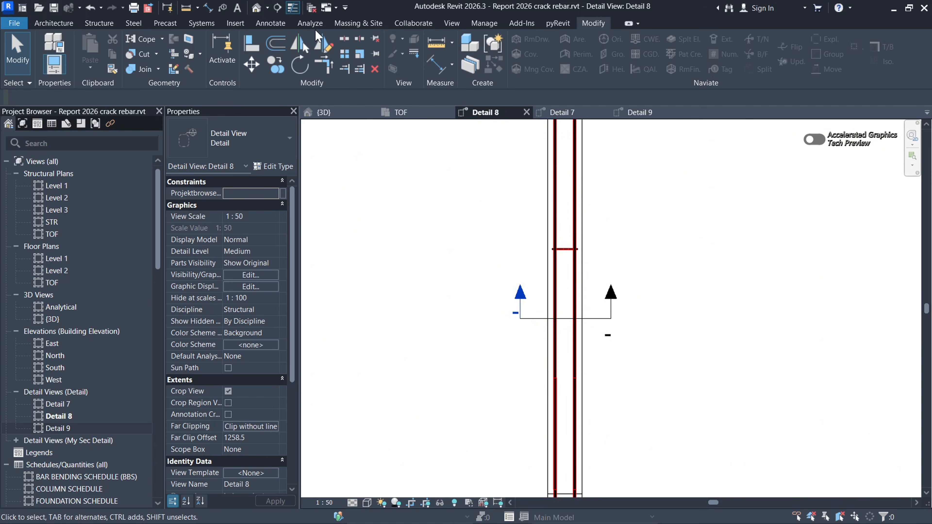
pyautogui.click(272, 23)
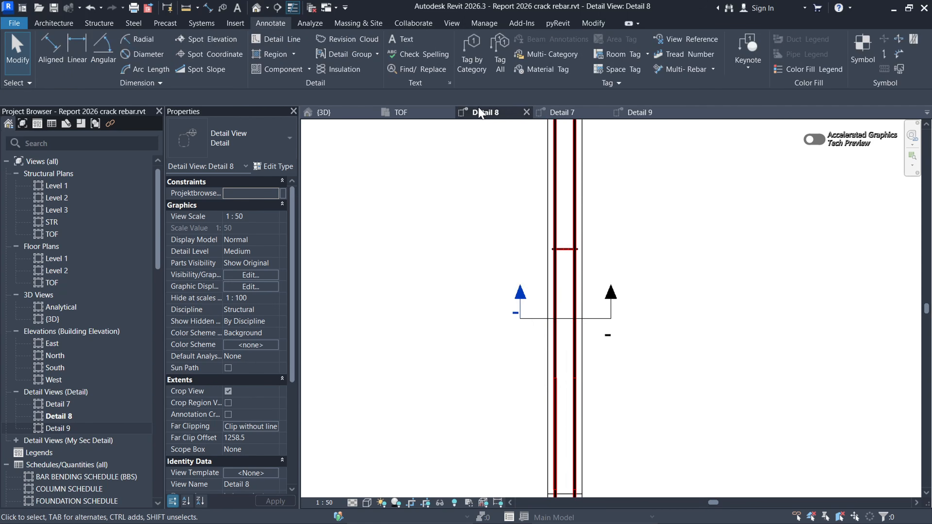
pyautogui.scroll(-4, 638, 287)
pyautogui.scroll(4, 627, 334)
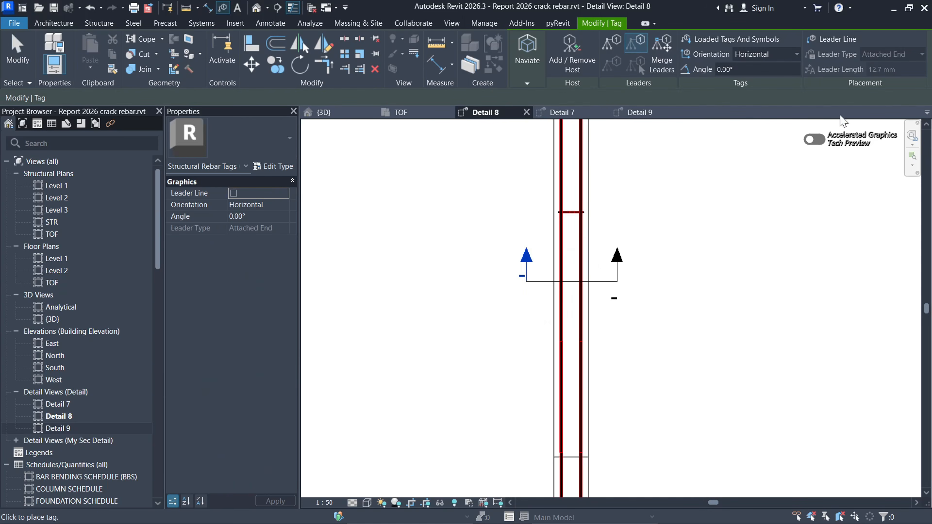
pyautogui.click(833, 40)
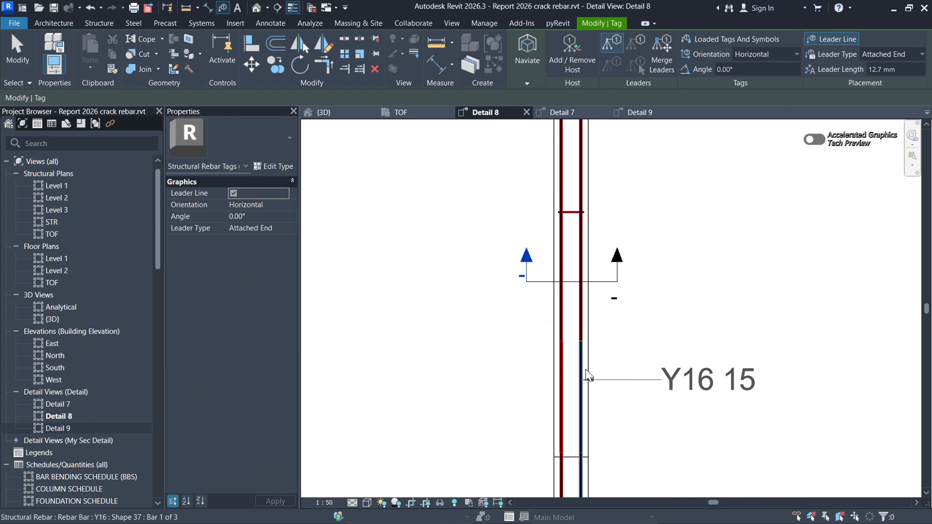
# Step: Tag the vertical Y16 bars on both faces of the top column, just above its stirrup, with leaders pointing to each side
pyautogui.scroll(-5, 585, 375)
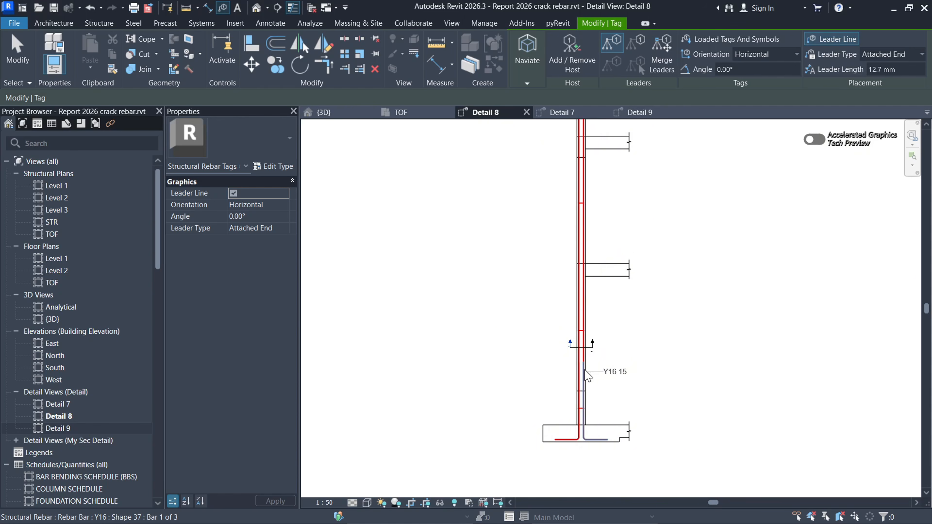
pyautogui.scroll(5, 591, 296)
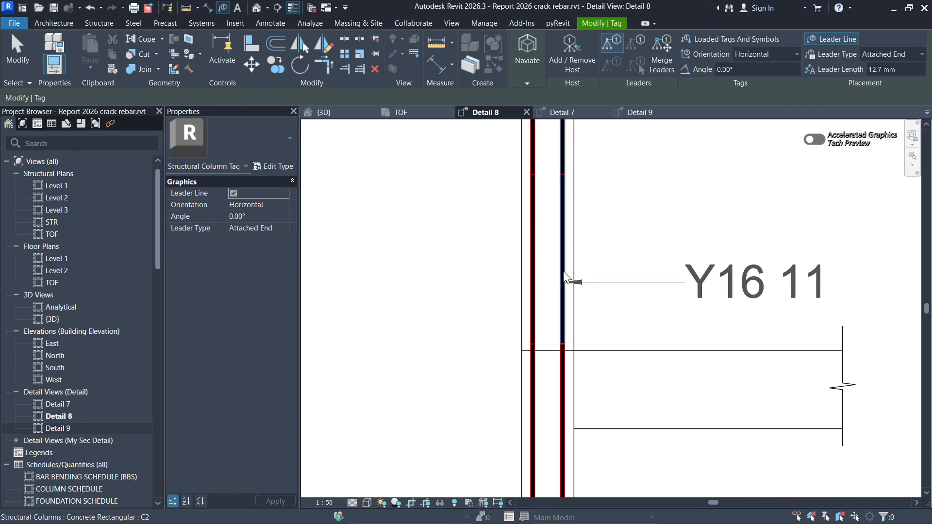
pyautogui.scroll(-3, 552, 358)
pyautogui.scroll(-3, 552, 359)
pyautogui.scroll(5, 552, 291)
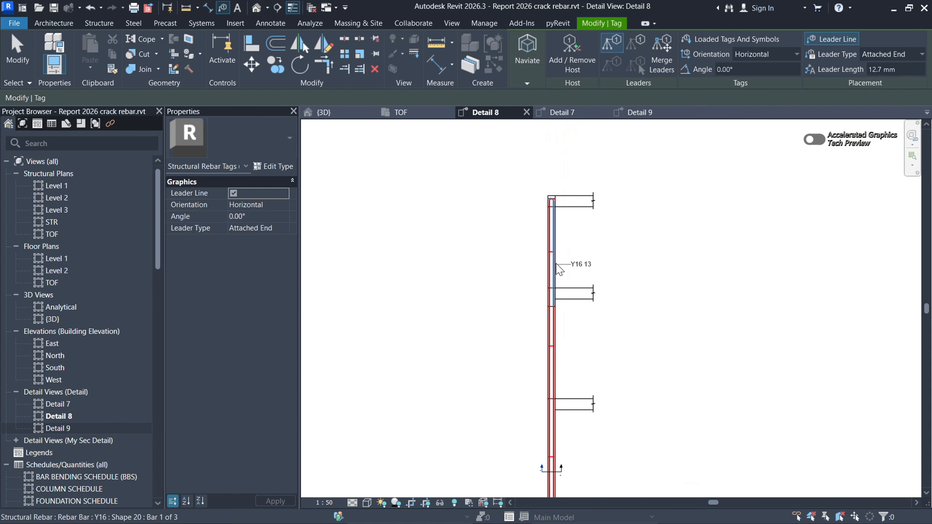
pyautogui.scroll(3, 556, 287)
pyautogui.scroll(-5, 576, 305)
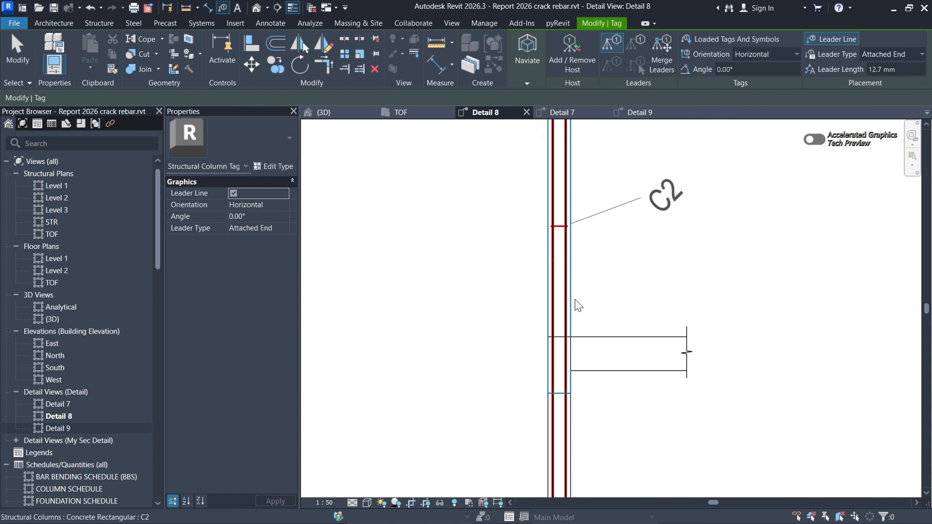
pyautogui.scroll(5, 577, 244)
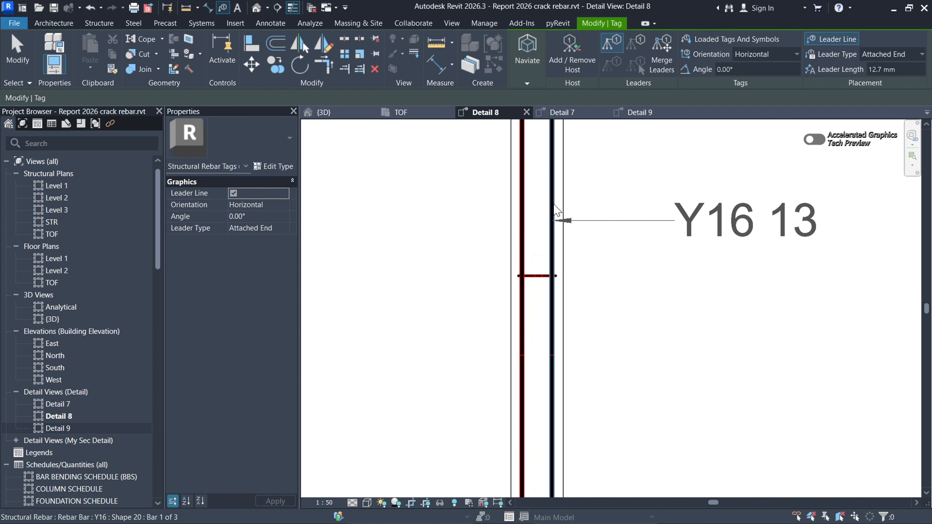
pyautogui.click(554, 206)
pyautogui.scroll(-3, 571, 209)
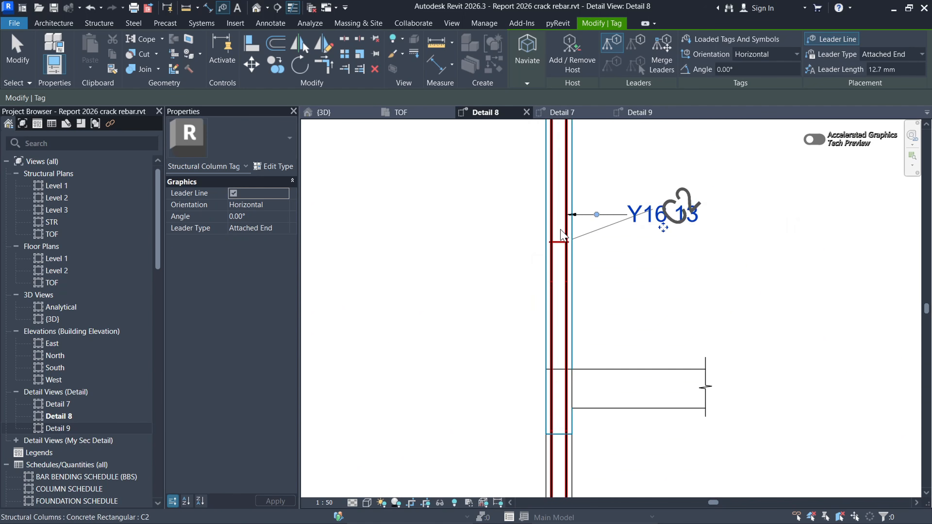
pyautogui.click(549, 212)
# Step: Tag the vertical Y16 bars on both faces of the middle column, below its stirrup, with leaders
pyautogui.scroll(-2, 616, 353)
pyautogui.moveTo(616, 354); pyautogui.dragTo(599, 323, button='middle')
pyautogui.scroll(3, 589, 443)
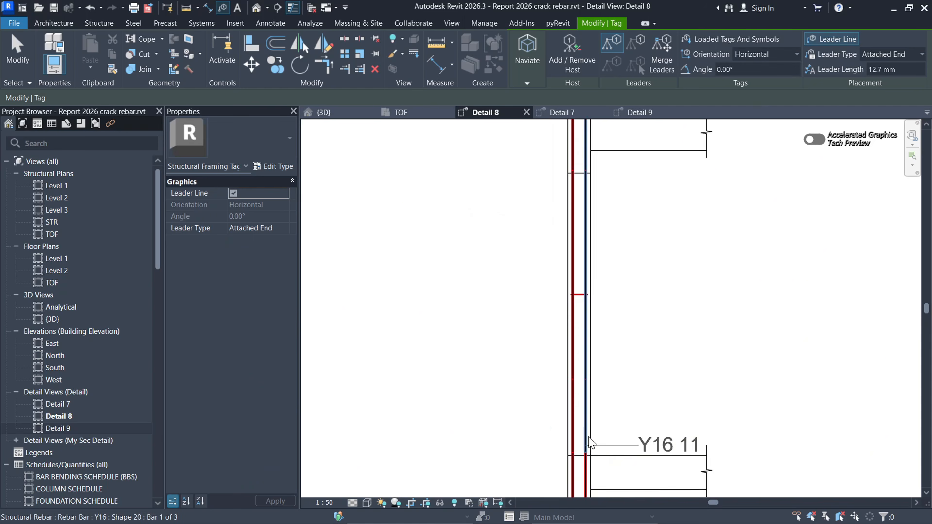
pyautogui.scroll(2, 590, 443)
pyautogui.click(595, 329)
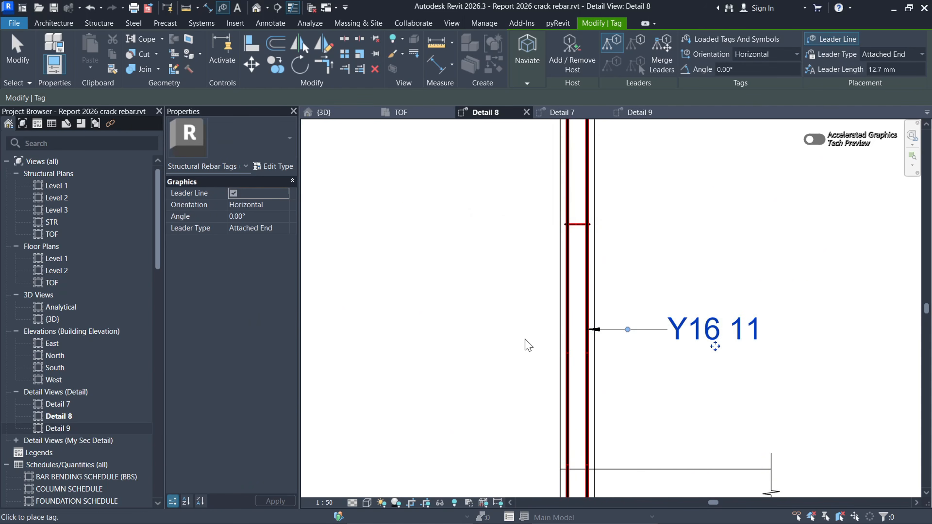
pyautogui.click(565, 330)
# Step: Tag both vertical Y16 bars of the lower column, between the lowest beam and the section mark, with leaders
pyautogui.scroll(-3, 565, 330)
pyautogui.scroll(2, 580, 413)
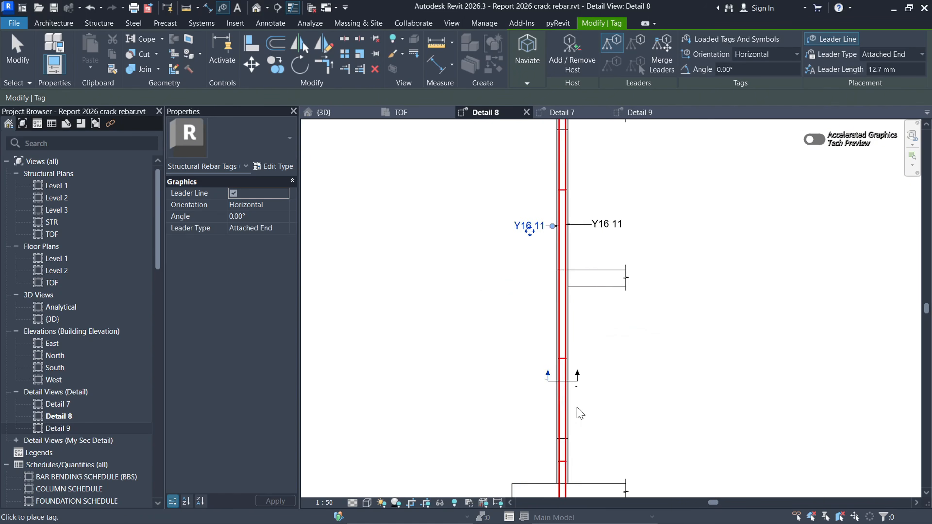
pyautogui.scroll(2, 579, 413)
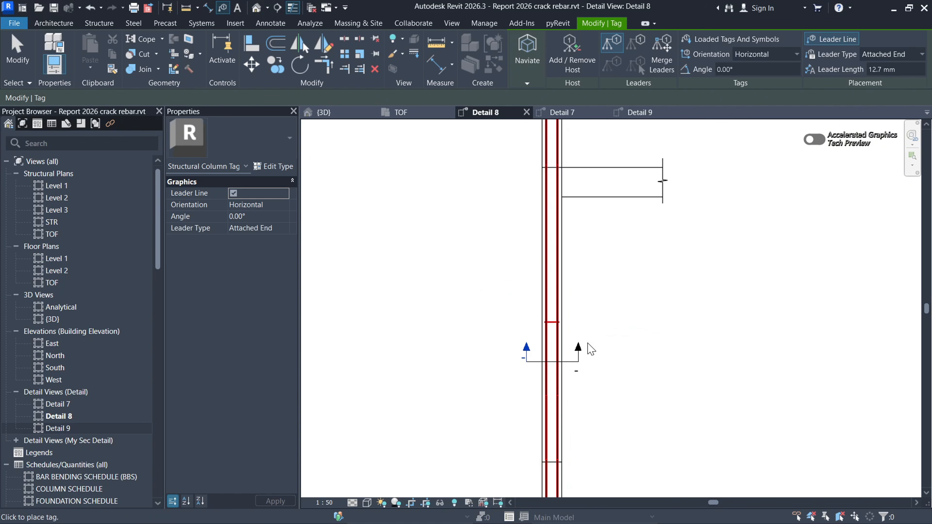
pyautogui.click(560, 288)
pyautogui.click(547, 287)
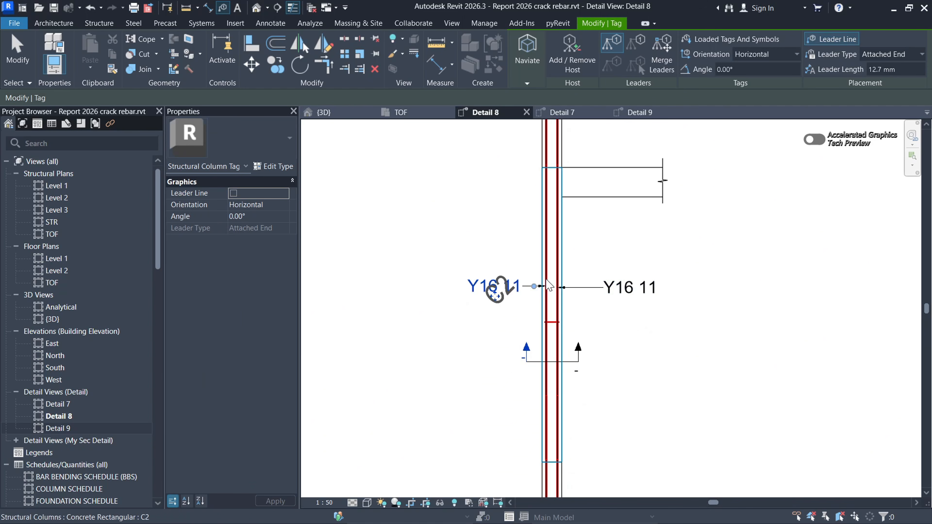
# Step: Tag both bent Y16 starter bars in the column stub just above the pad foundation with leaders
pyautogui.scroll(-4, 520, 271)
pyautogui.scroll(3, 520, 271)
pyautogui.scroll(3, 545, 323)
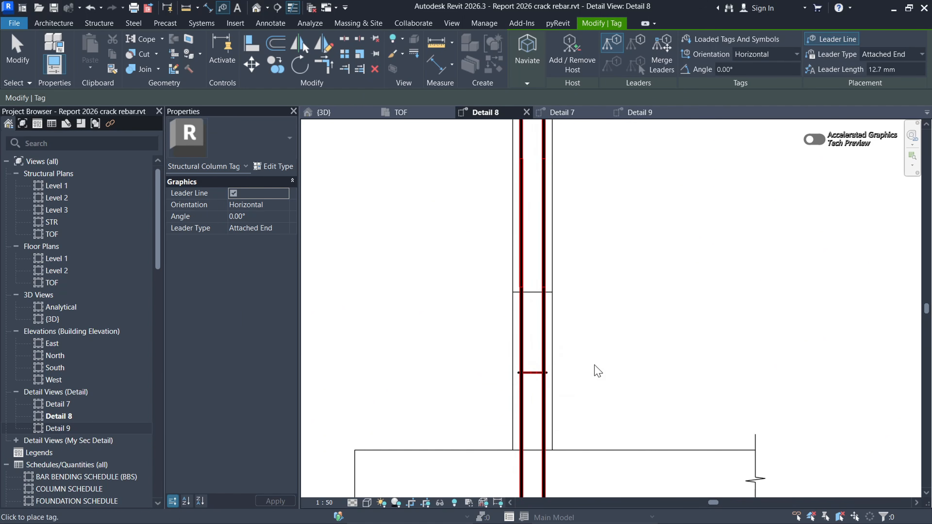
pyautogui.click(545, 347)
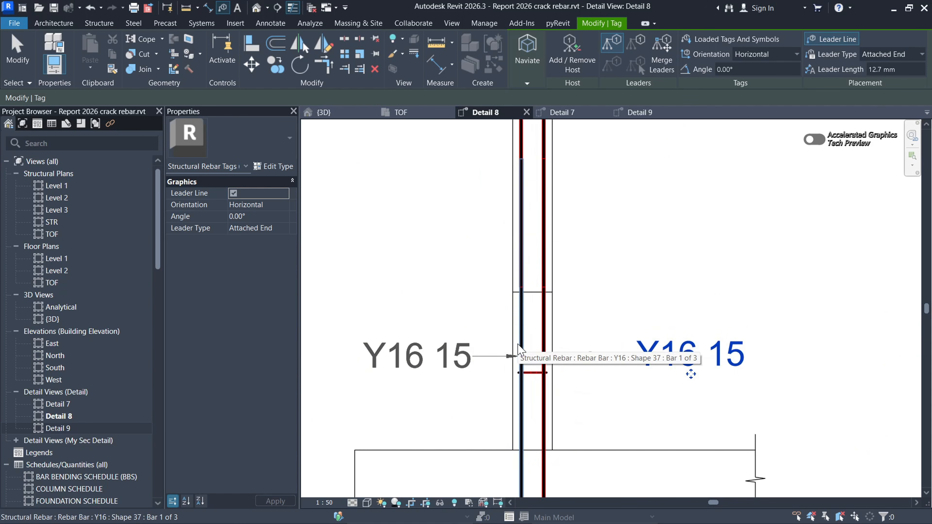
pyautogui.click(520, 352)
pyautogui.scroll(-4, 558, 375)
pyautogui.scroll(-3, 611, 297)
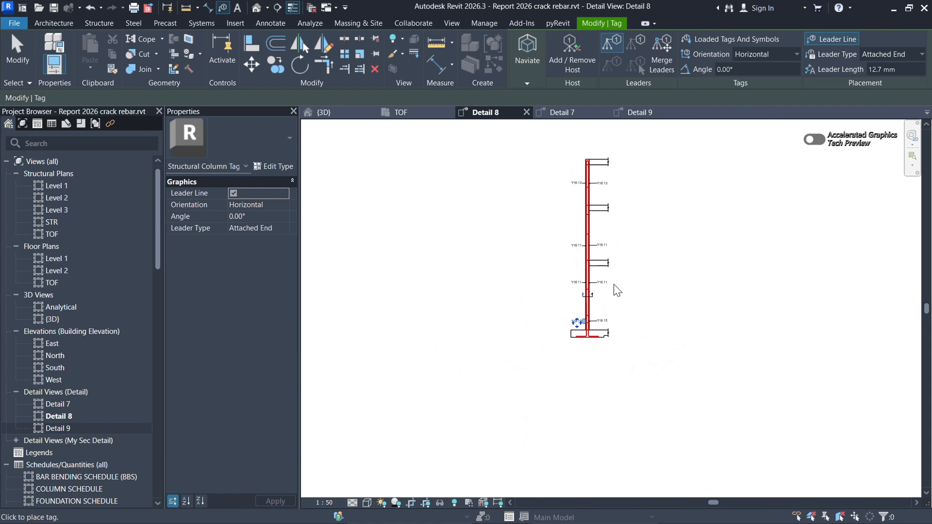
# Step: Place an aligned multi-rebar annotation on the top column's stirrup set, with a vertical tag and leader beside the column
pyautogui.scroll(6, 589, 193)
pyautogui.scroll(-3, 510, 344)
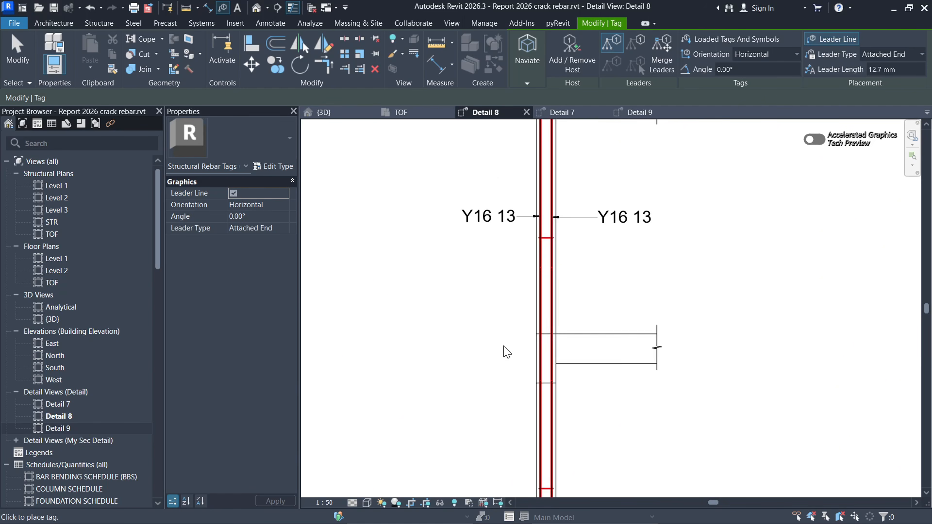
pyautogui.scroll(2, 552, 263)
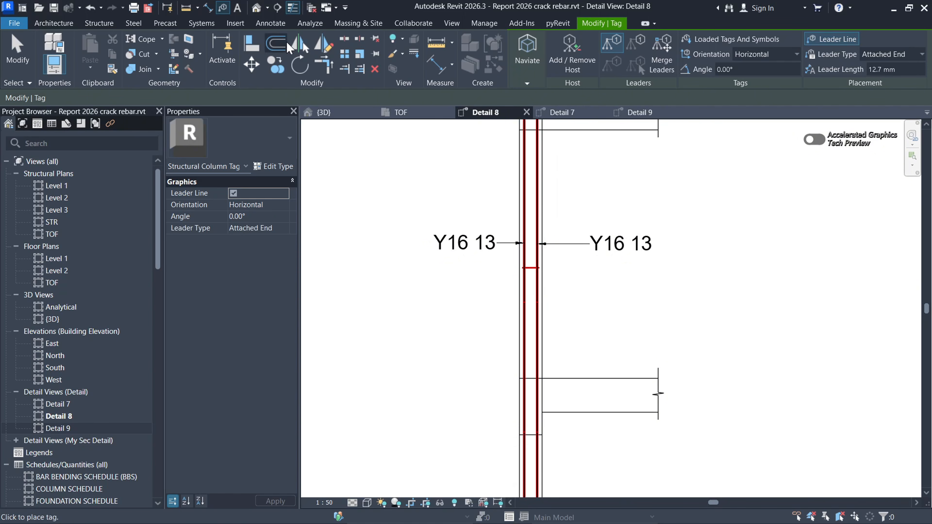
pyautogui.click(270, 24)
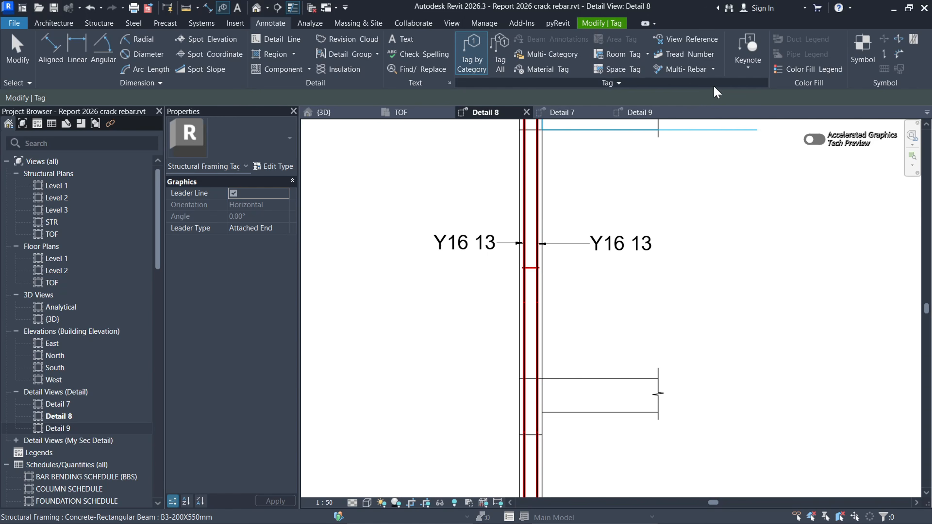
pyautogui.click(713, 70)
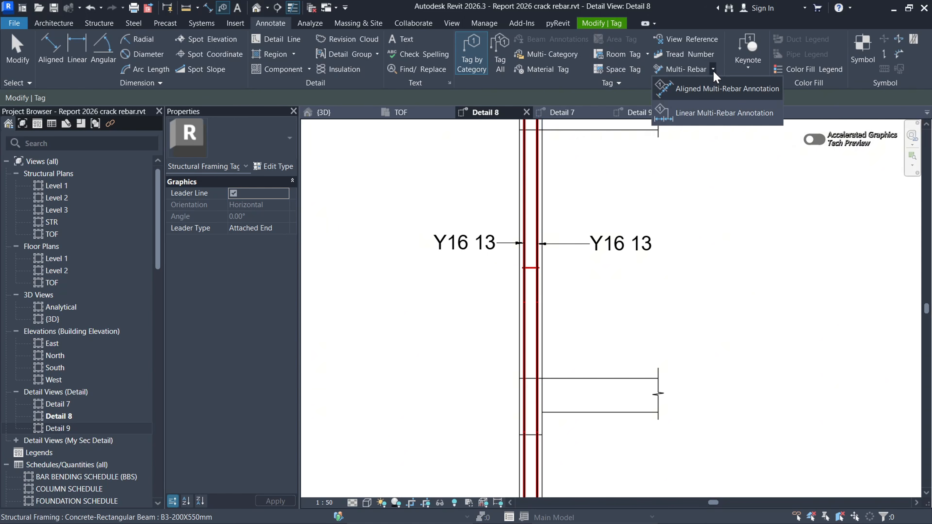
pyautogui.click(726, 90)
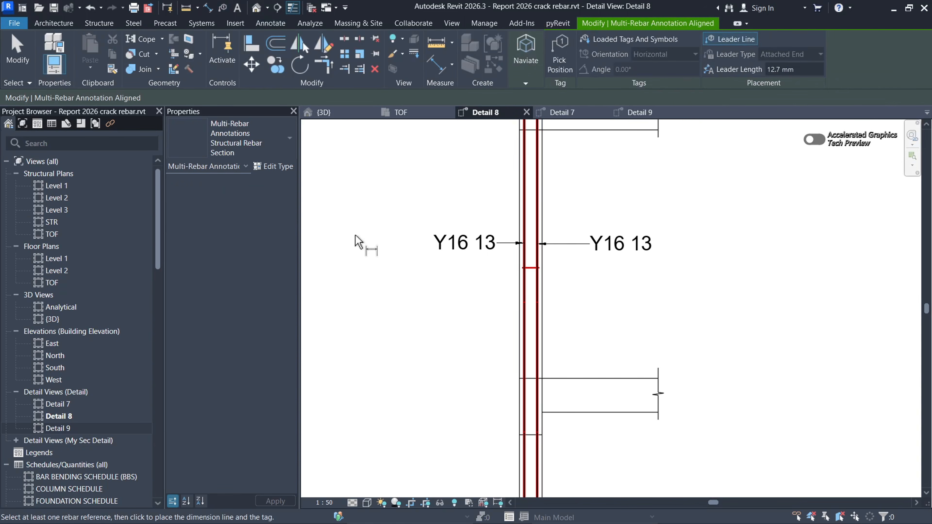
pyautogui.scroll(4, 530, 267)
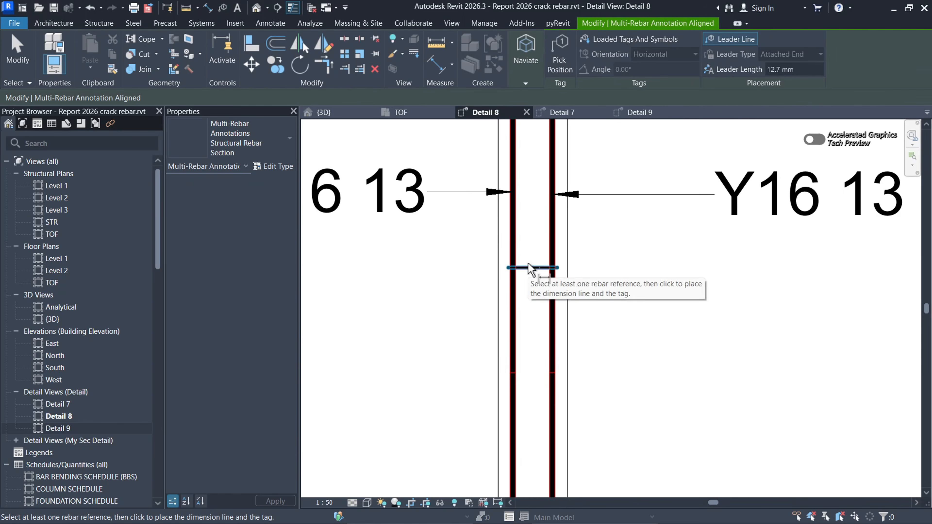
pyautogui.scroll(-4, 528, 300)
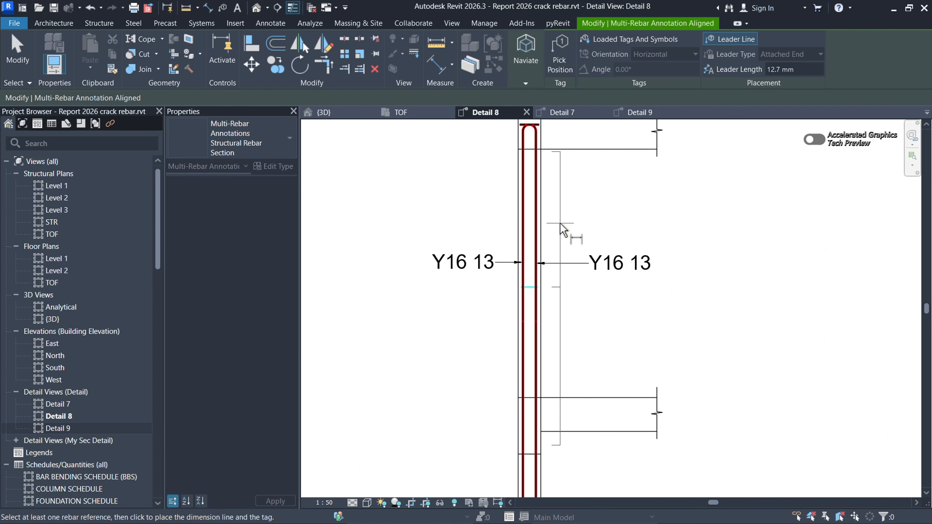
pyautogui.scroll(2, 539, 232)
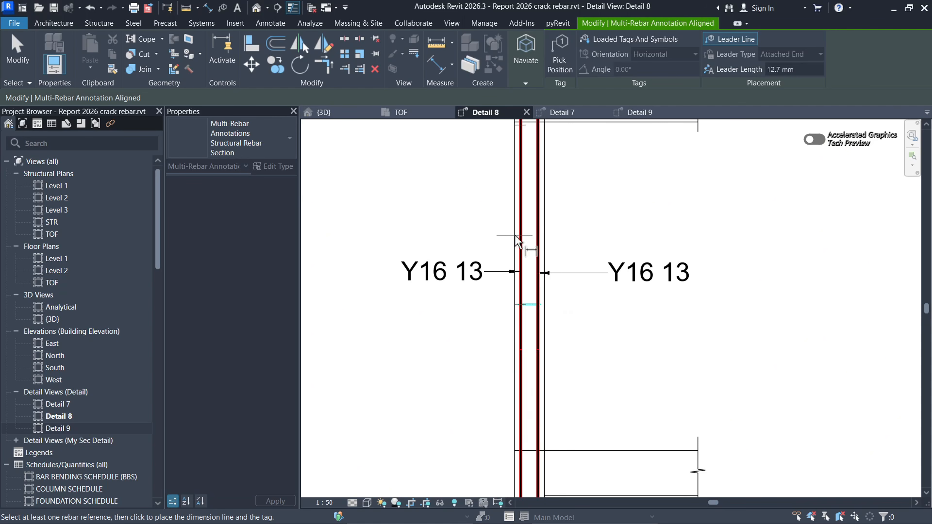
pyautogui.scroll(3, 519, 242)
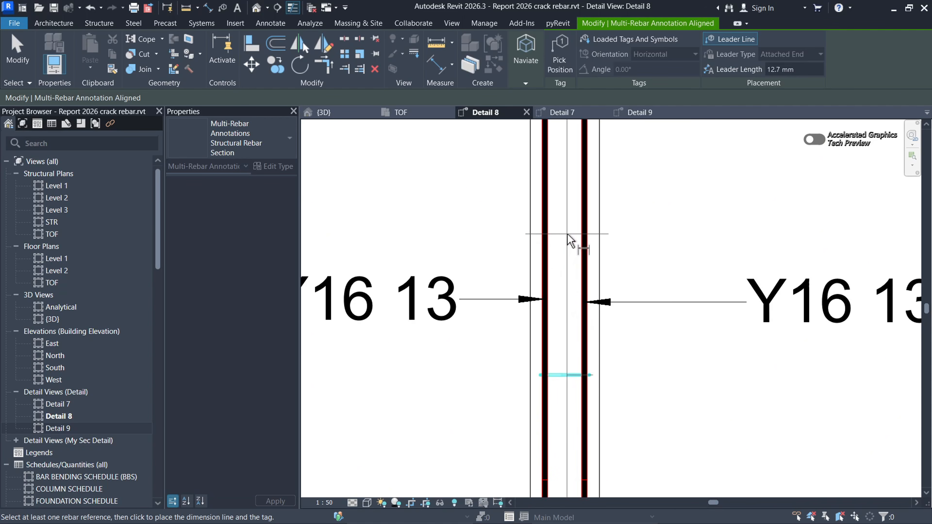
pyautogui.press('space')
pyautogui.scroll(-5, 570, 239)
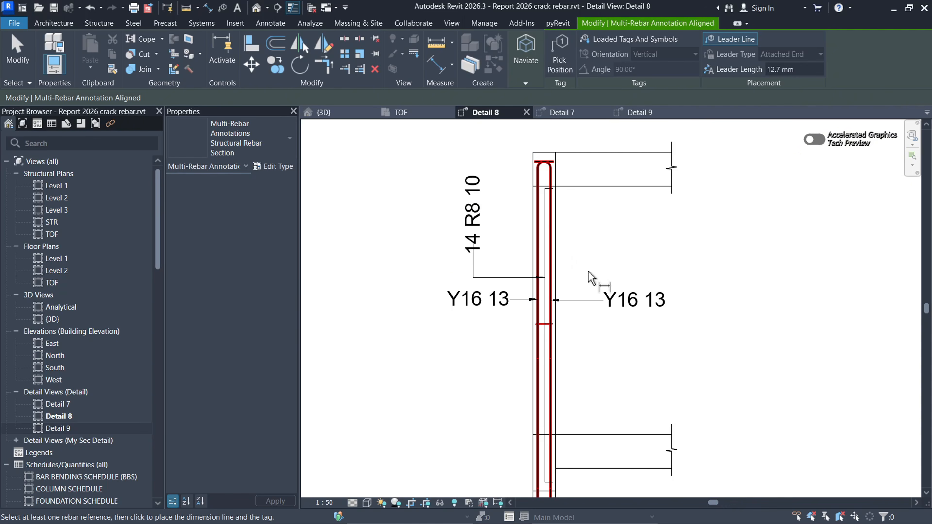
pyautogui.press('Escape')
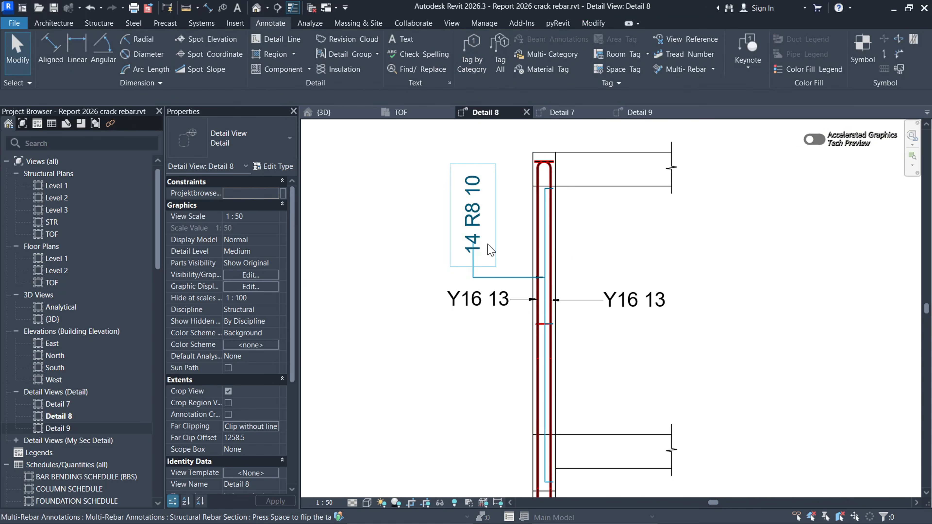
# Step: Change the top column's stirrup annotation type to Structural Rebar Section-1LINE
pyautogui.click(487, 244)
pyautogui.click(278, 151)
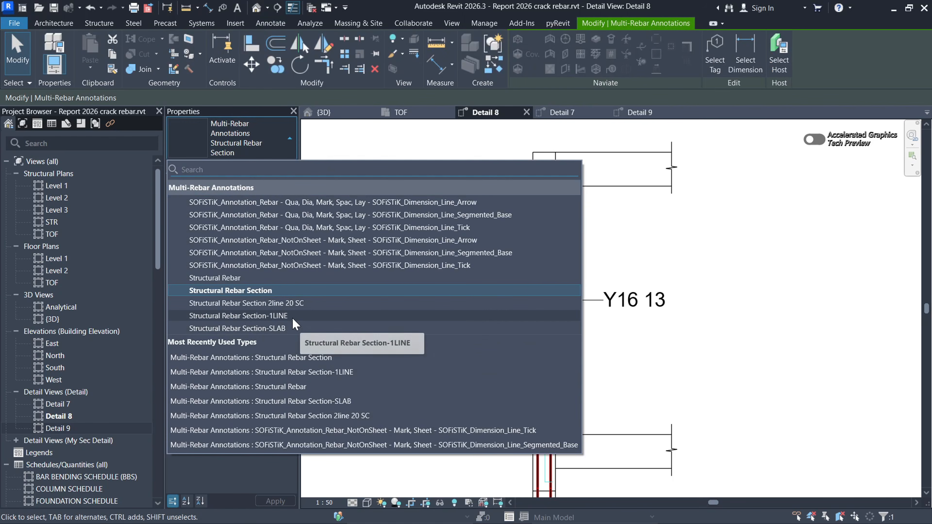
pyautogui.click(295, 315)
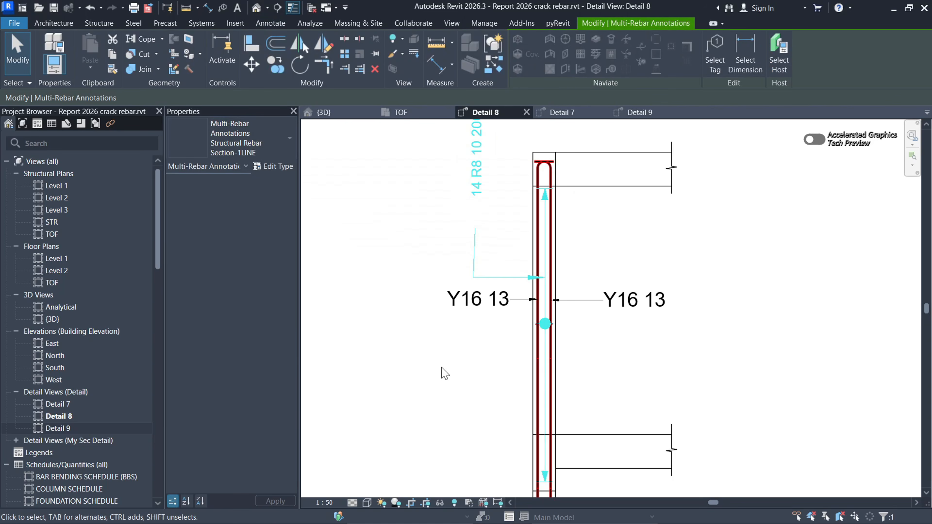
pyautogui.scroll(-3, 546, 288)
pyautogui.click(432, 242)
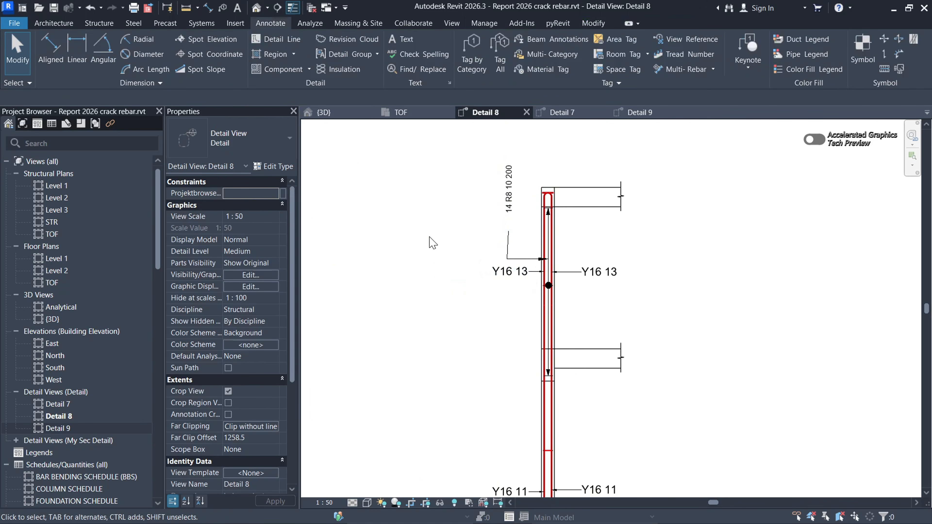
# Step: Try the Structural Rebar Section and Structural Rebar Section-SLAB types on the stirrup annotation, and return it to Structural Rebar Section-1LINE
pyautogui.scroll(3, 547, 273)
pyautogui.scroll(-3, 514, 253)
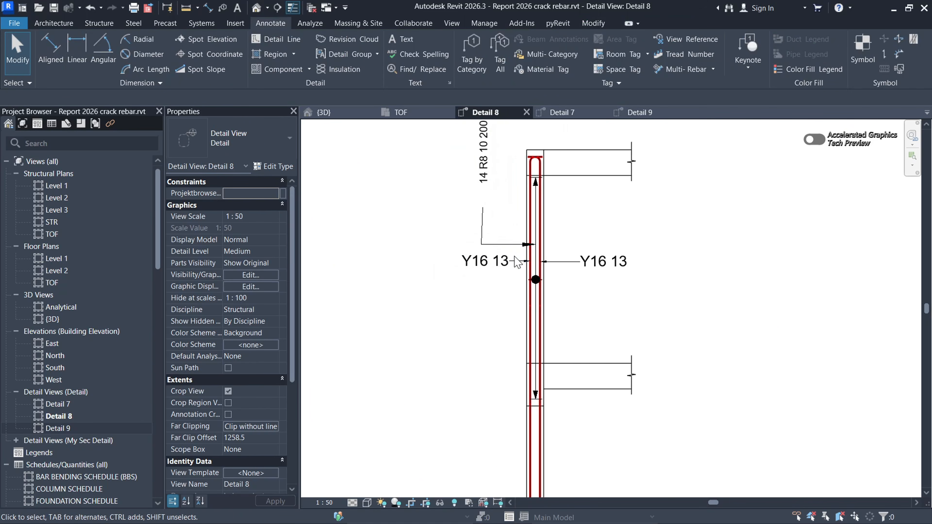
pyautogui.scroll(3, 477, 256)
pyautogui.scroll(-1, 479, 257)
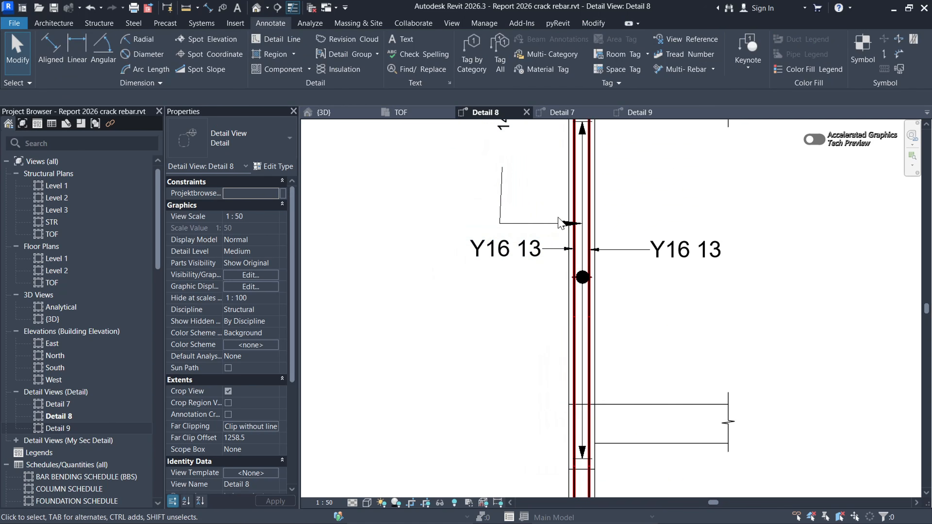
pyautogui.click(558, 233)
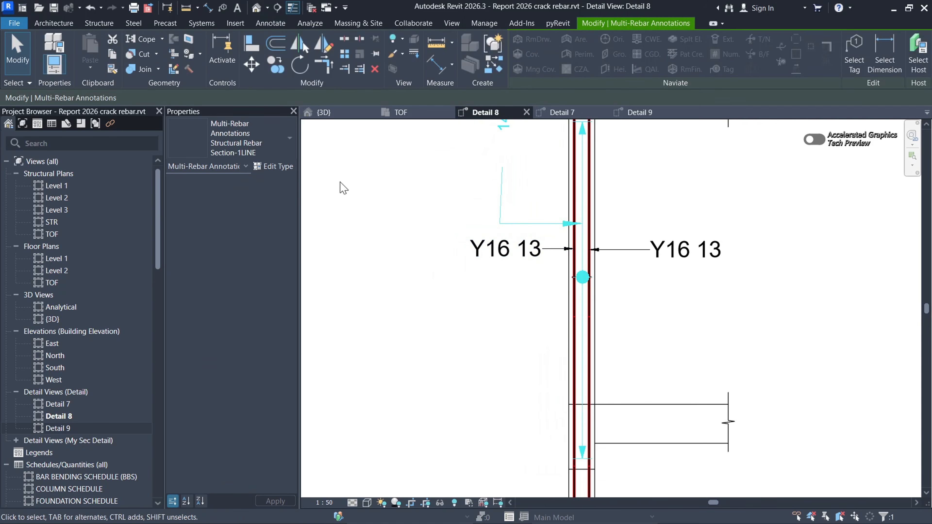
pyautogui.click(289, 138)
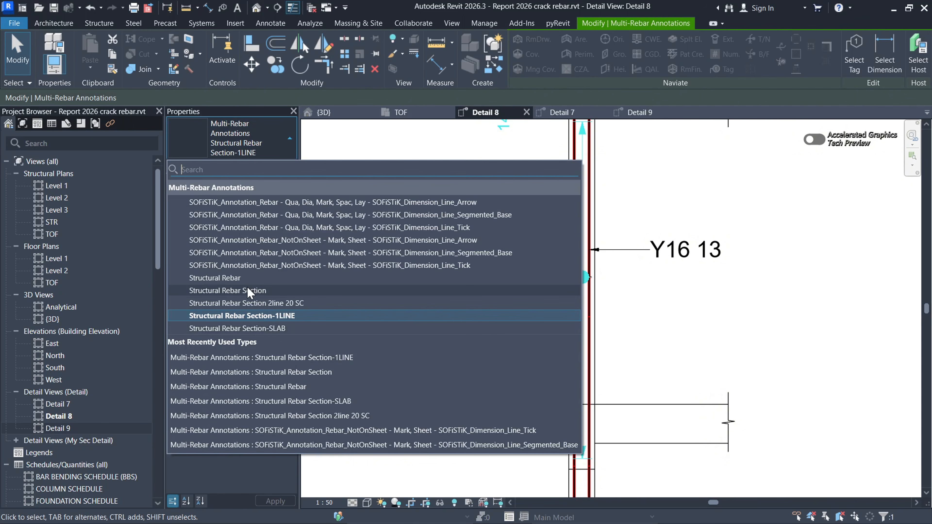
pyautogui.click(264, 291)
pyautogui.scroll(-2, 542, 341)
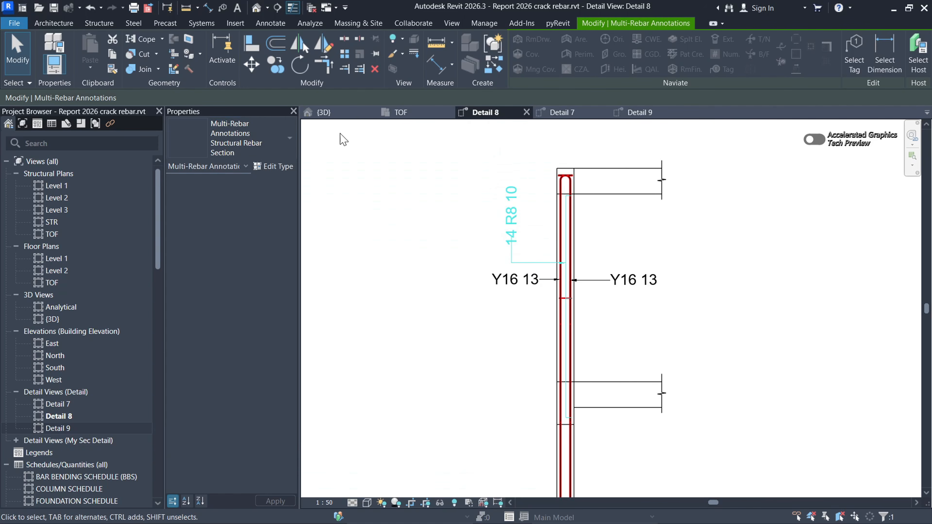
pyautogui.click(286, 141)
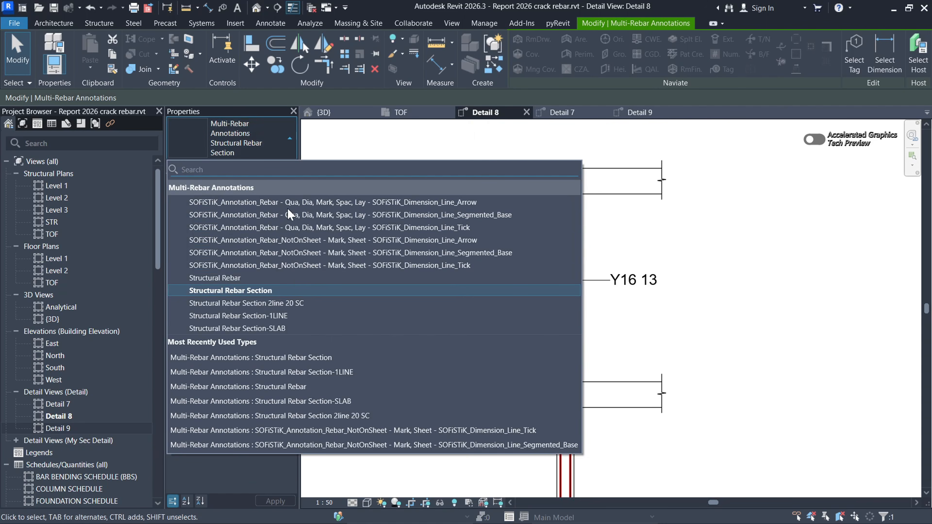
pyautogui.click(237, 328)
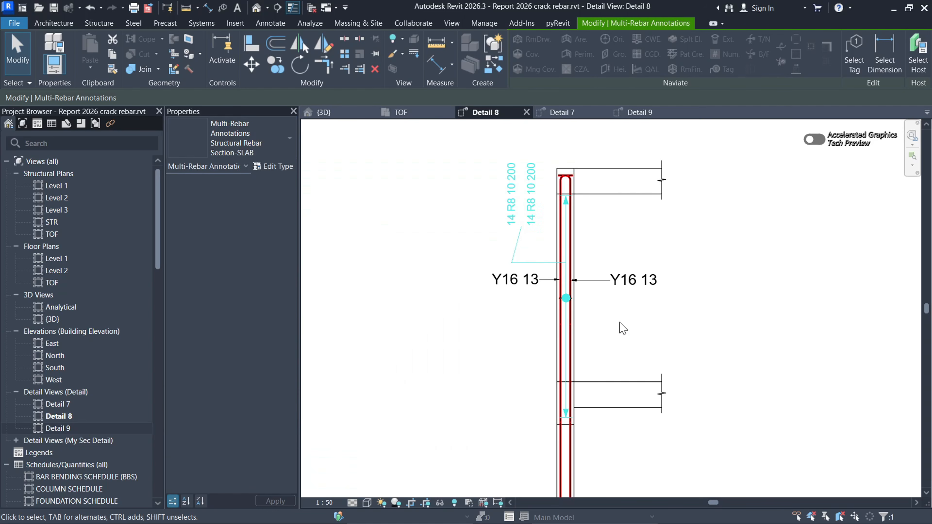
pyautogui.click(290, 140)
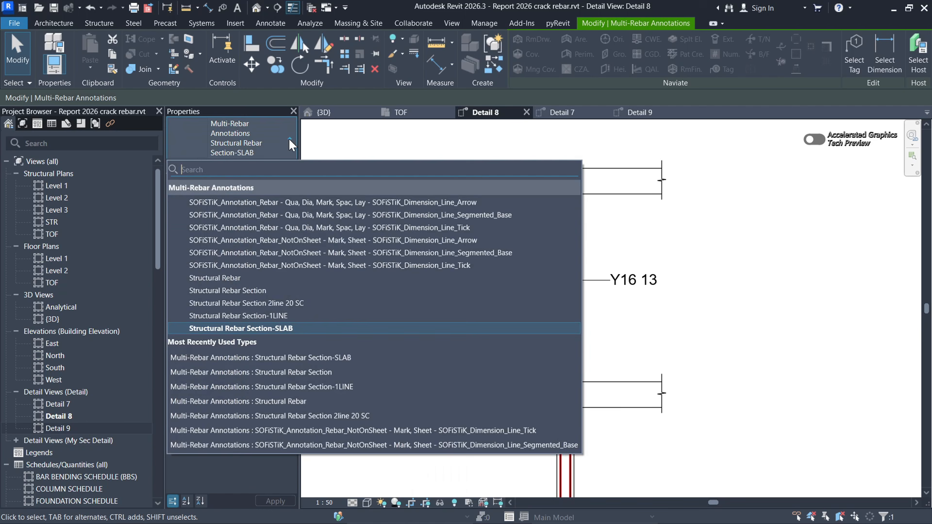
pyautogui.click(279, 316)
pyautogui.click(431, 216)
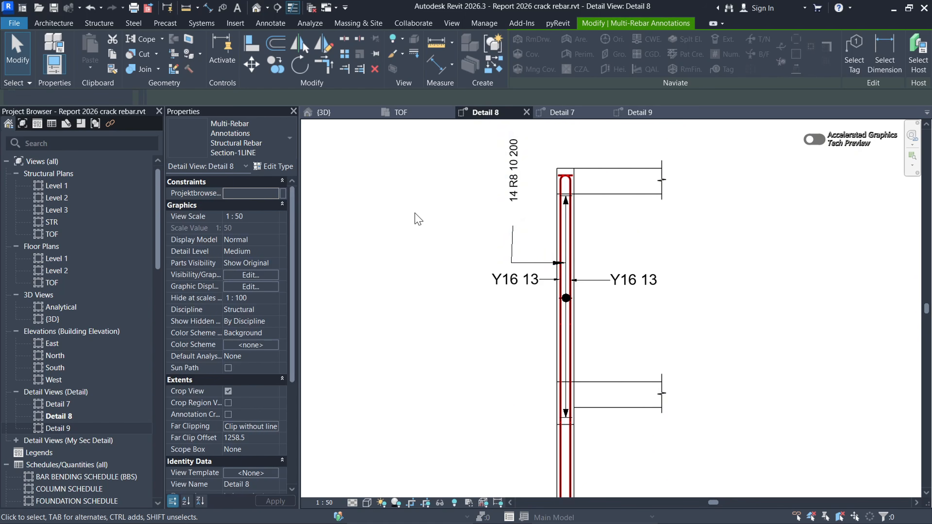
# Step: Select the tag within the top stirrup annotation, shift it slightly away from the column and align its leader elbow so the vertical segment is straight
pyautogui.scroll(3, 491, 261)
pyautogui.scroll(-2, 501, 271)
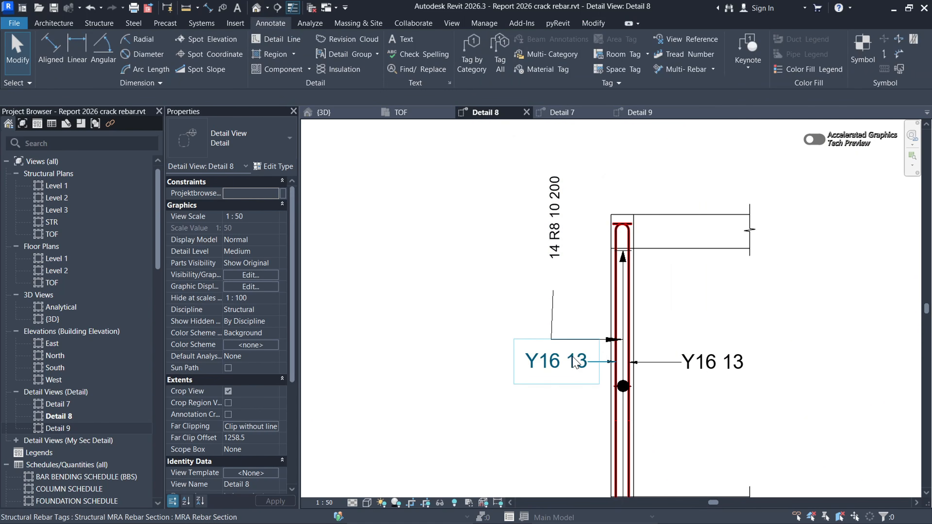
pyautogui.scroll(-3, 466, 242)
pyautogui.scroll(4, 503, 286)
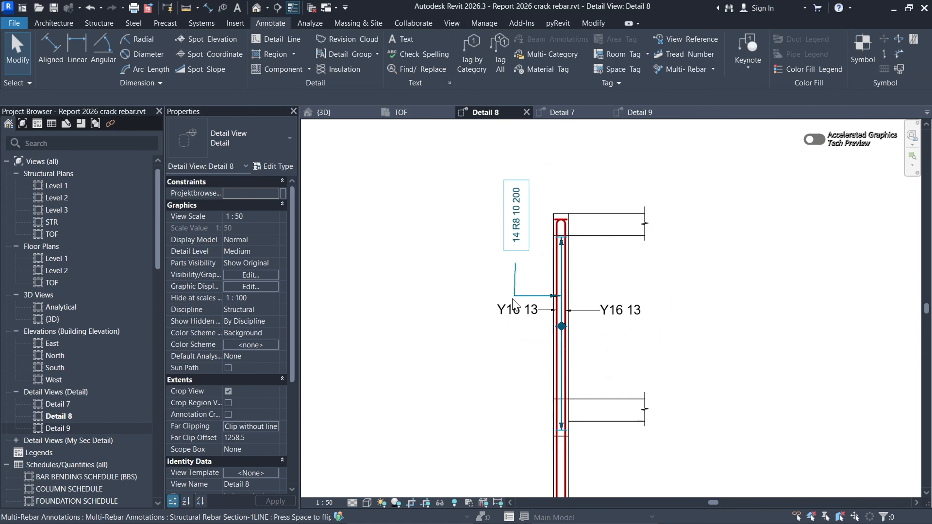
pyautogui.click(567, 296)
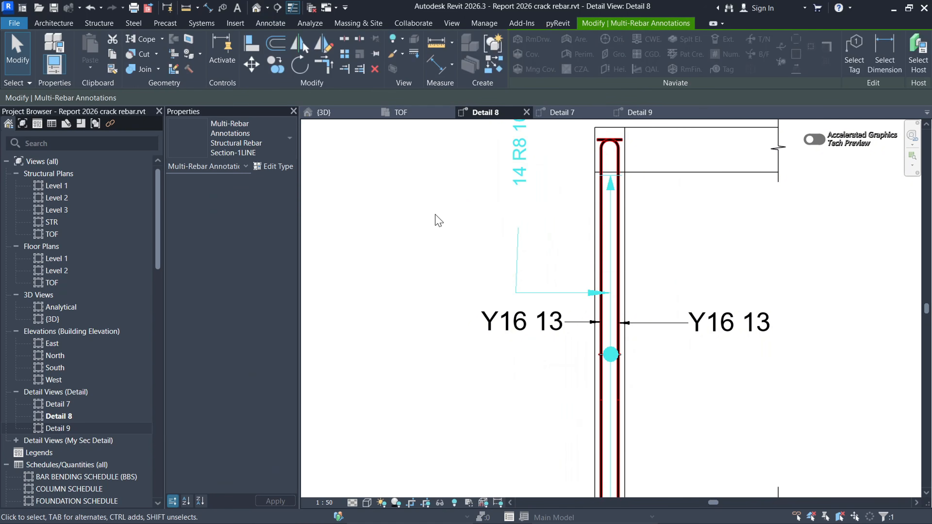
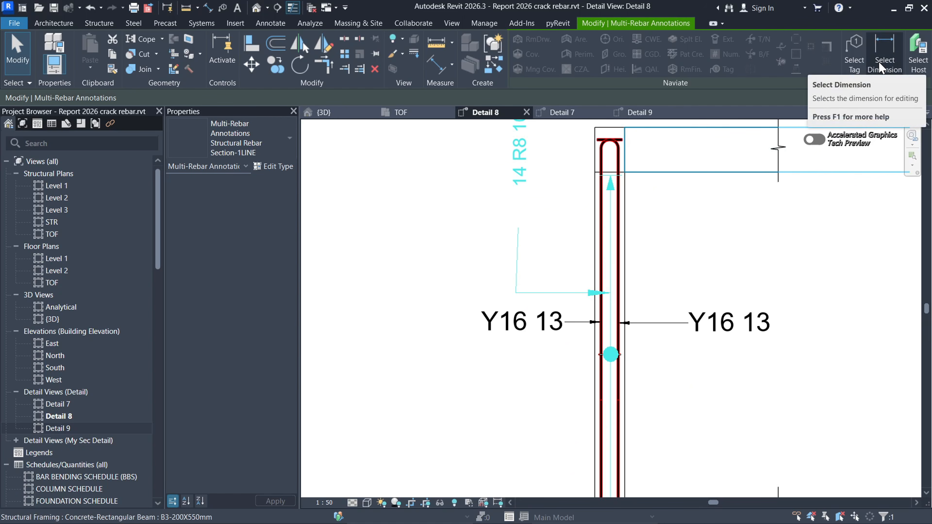
pyautogui.click(854, 50)
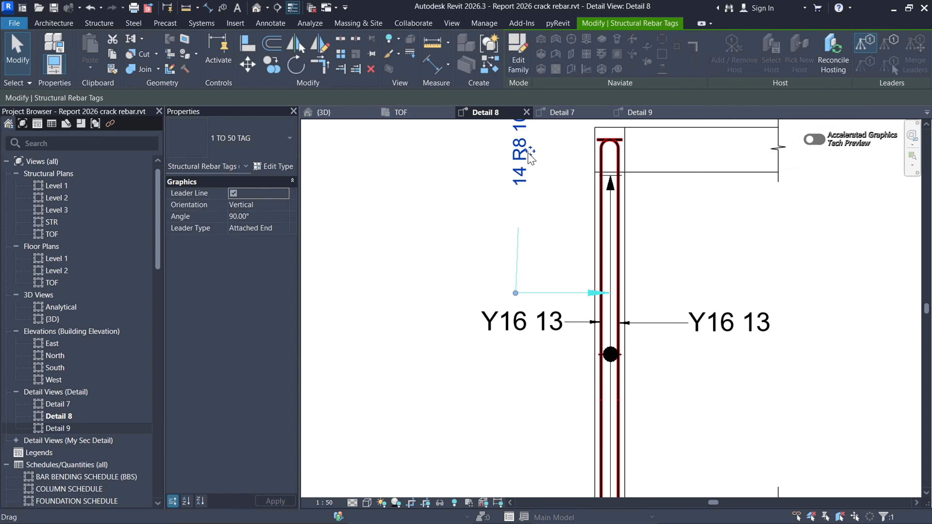
pyautogui.moveTo(529, 160); pyautogui.dragTo(522, 161)
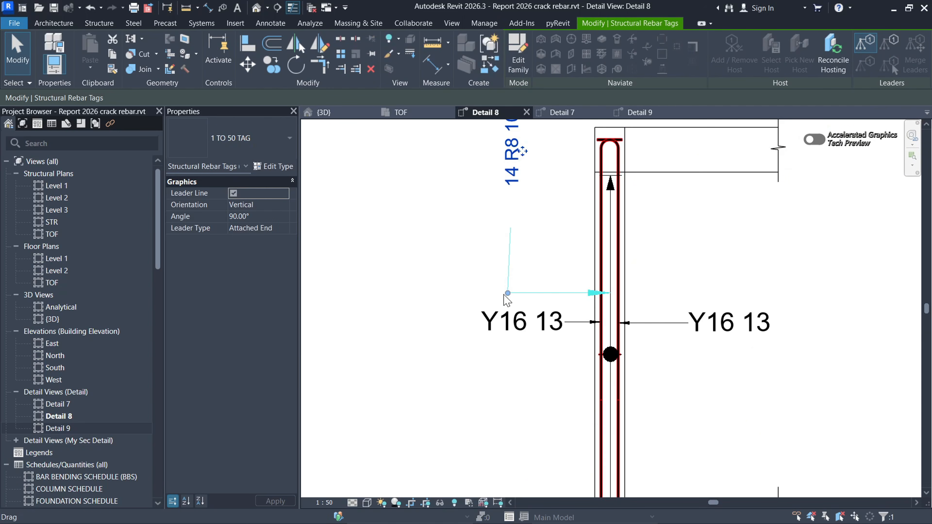
pyautogui.moveTo(508, 293)
pyautogui.mouseDown()
pyautogui.moveTo(521, 294)
pyautogui.moveTo(511, 294)
pyautogui.mouseUp()
pyautogui.click(558, 252)
pyautogui.scroll(-3, 534, 264)
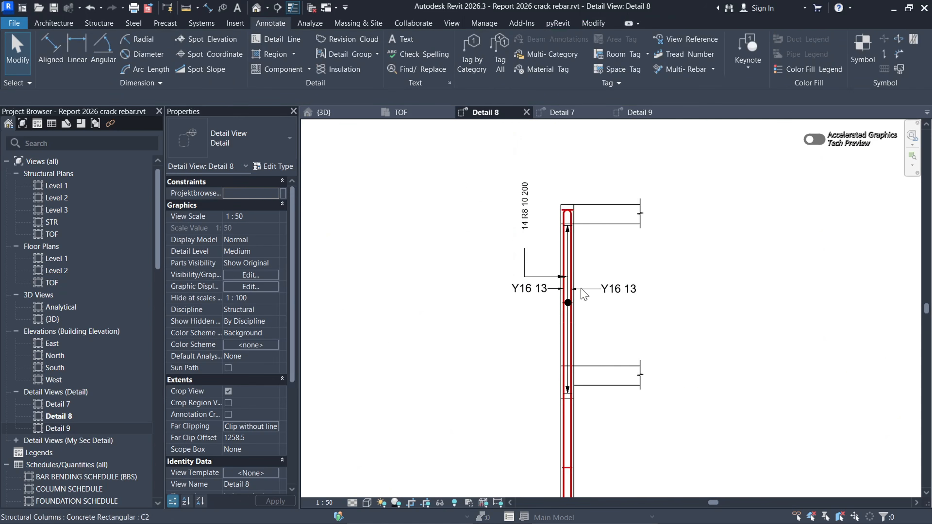
# Step: Create a similar aligned multi-rebar annotation without a leader line on the second column's stirrup set from the top, with its dimension line inside the column
pyautogui.scroll(3, 583, 293)
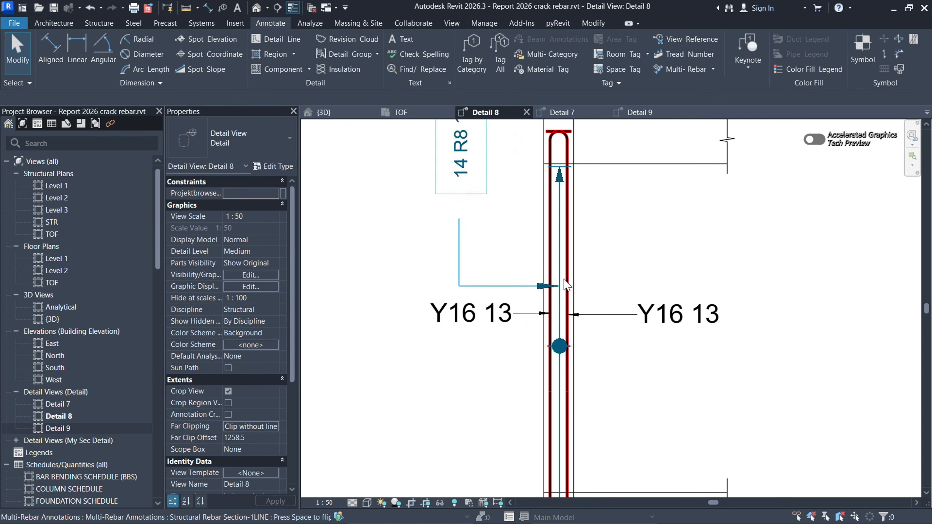
pyautogui.click(523, 294)
pyautogui.press('c')
pyautogui.press('s')
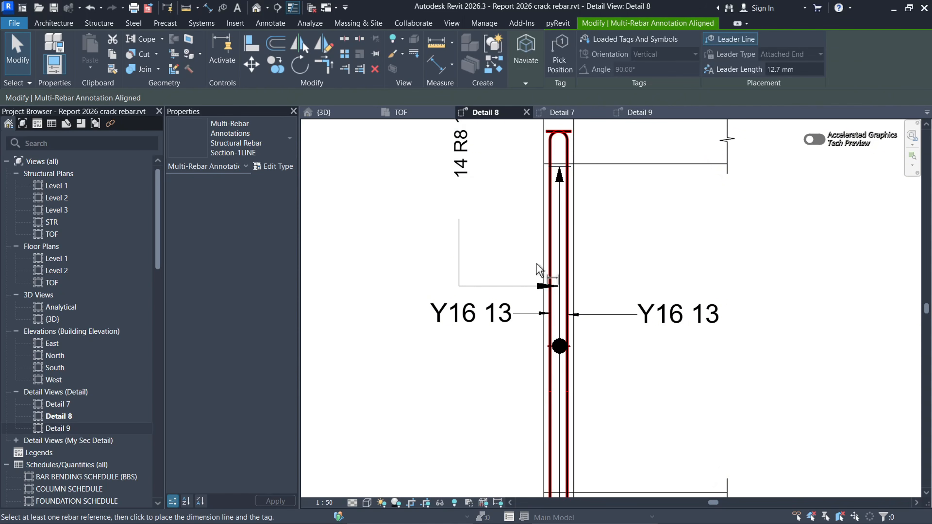
pyautogui.scroll(-4, 561, 234)
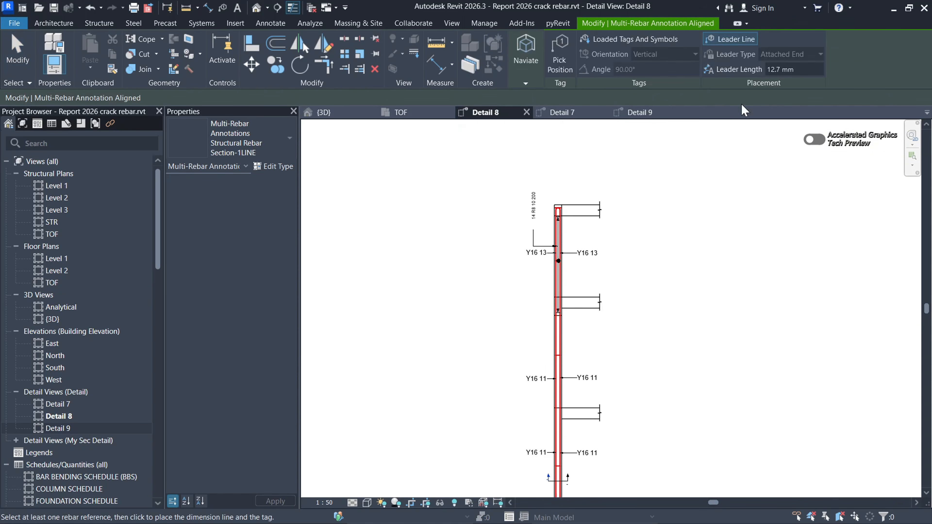
pyautogui.click(737, 47)
pyautogui.scroll(-2, 600, 232)
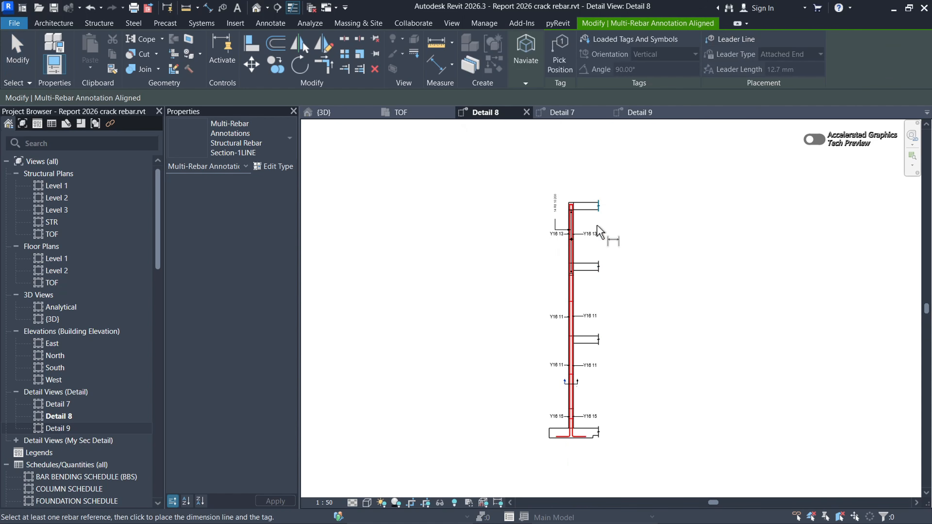
pyautogui.scroll(6, 606, 347)
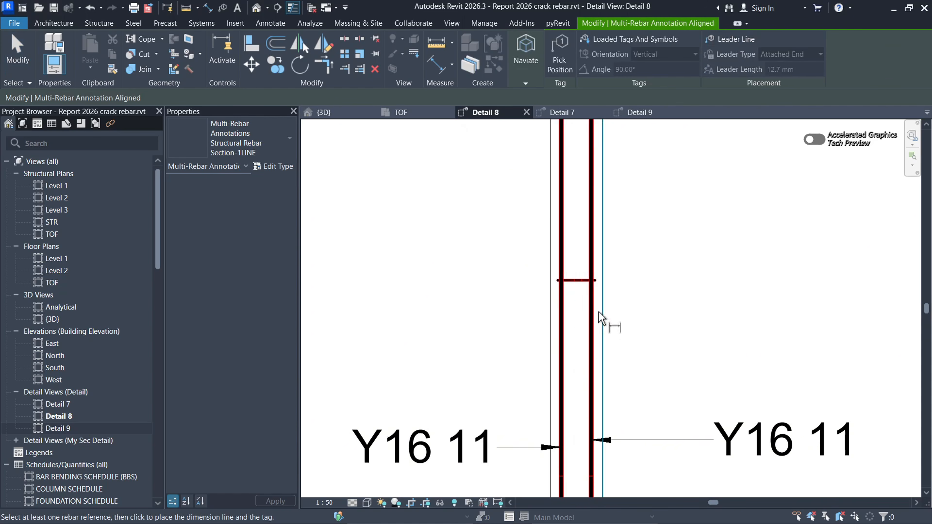
pyautogui.click(580, 280)
pyautogui.scroll(-4, 569, 317)
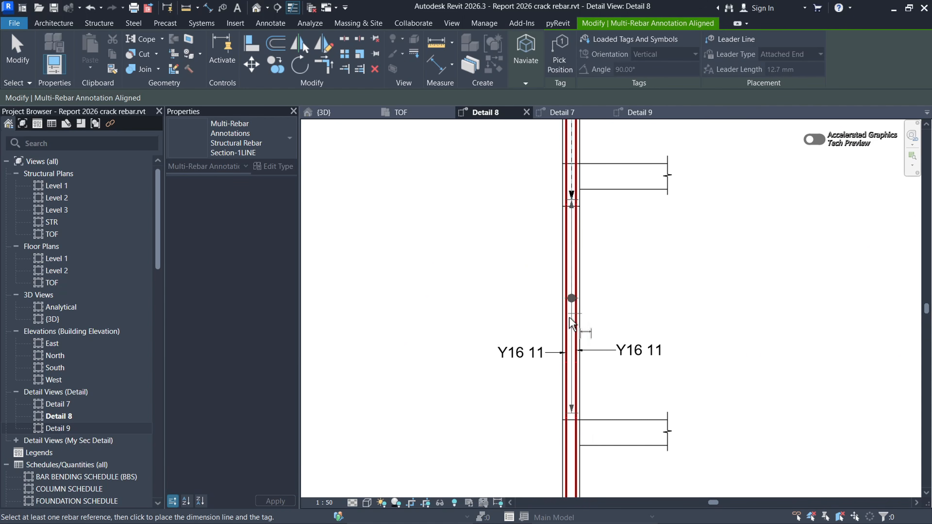
pyautogui.scroll(3, 579, 315)
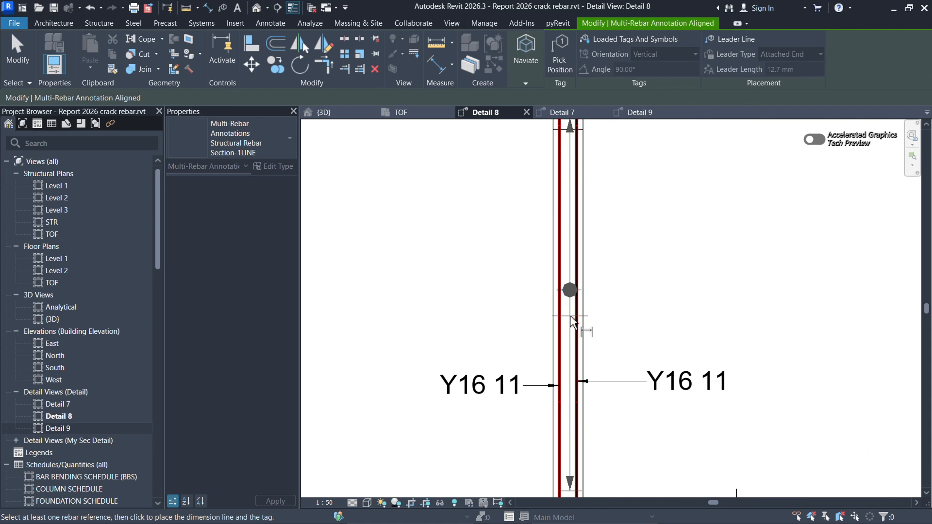
pyautogui.click(570, 324)
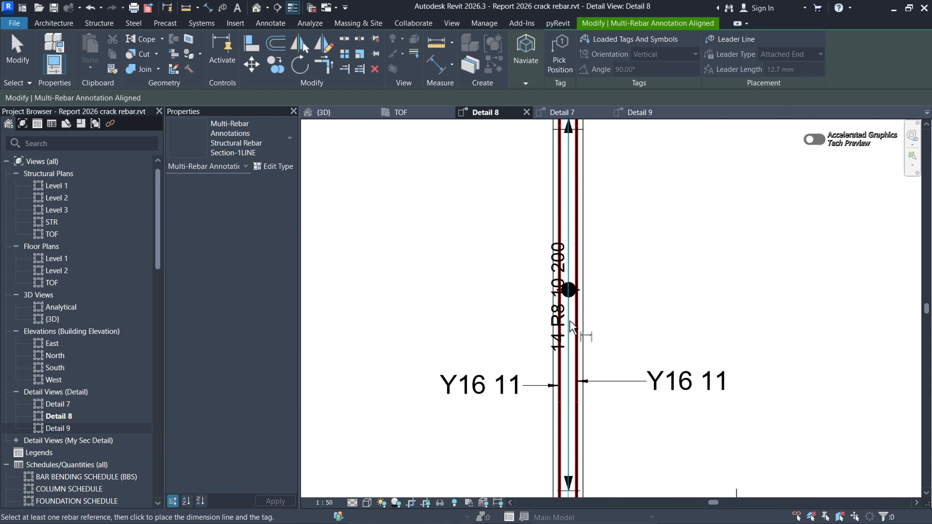
# Step: Delete the top column's stirrup annotation that has the bent leader
pyautogui.scroll(-5, 569, 294)
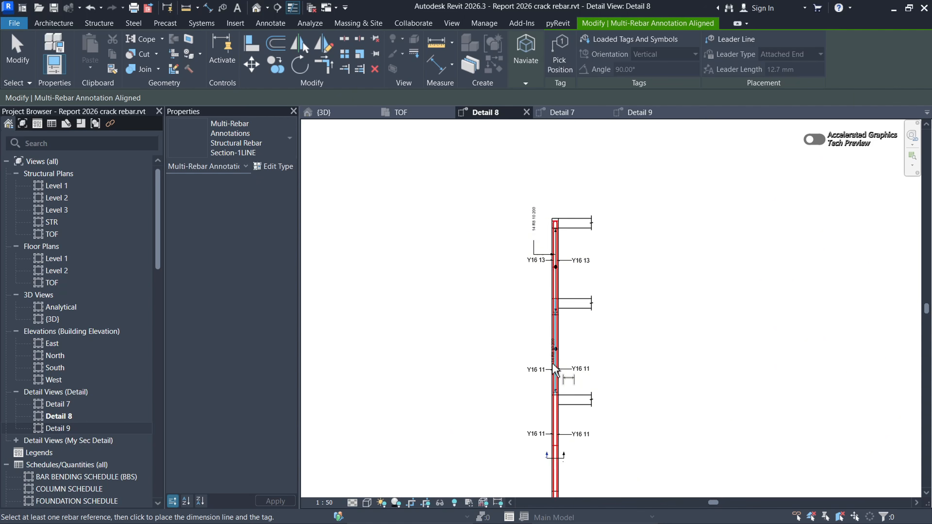
pyautogui.scroll(4, 554, 300)
pyautogui.press('Escape')
pyautogui.press('Escape')
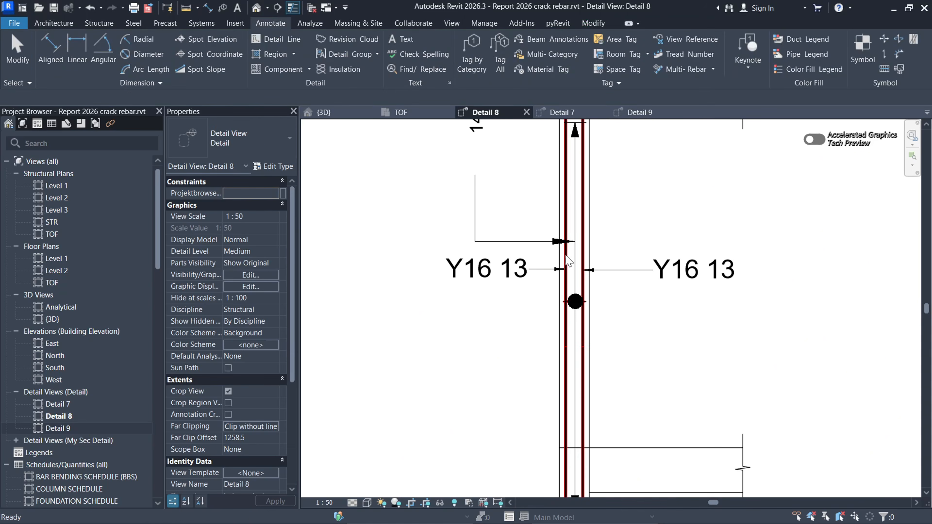
pyautogui.click(535, 243)
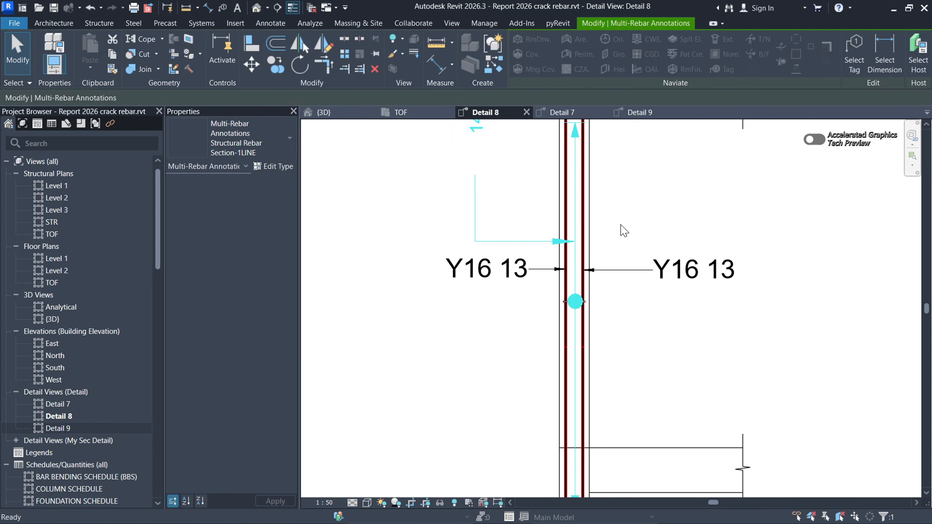
pyautogui.press('Escape')
# Step: Move the tag within the second column's stirrup annotation sideways, clear of the column outline
pyautogui.scroll(-3, 624, 230)
pyautogui.scroll(6, 551, 422)
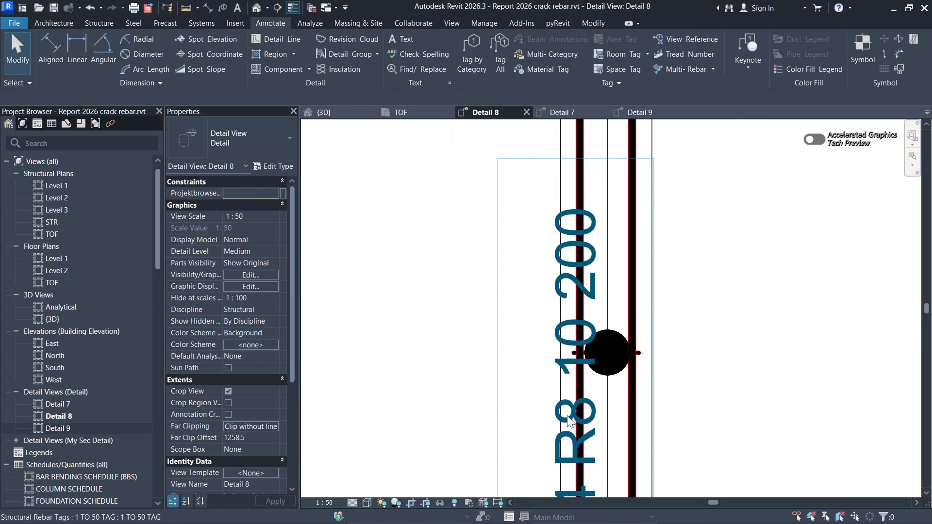
pyautogui.click(588, 422)
pyautogui.scroll(-2, 596, 422)
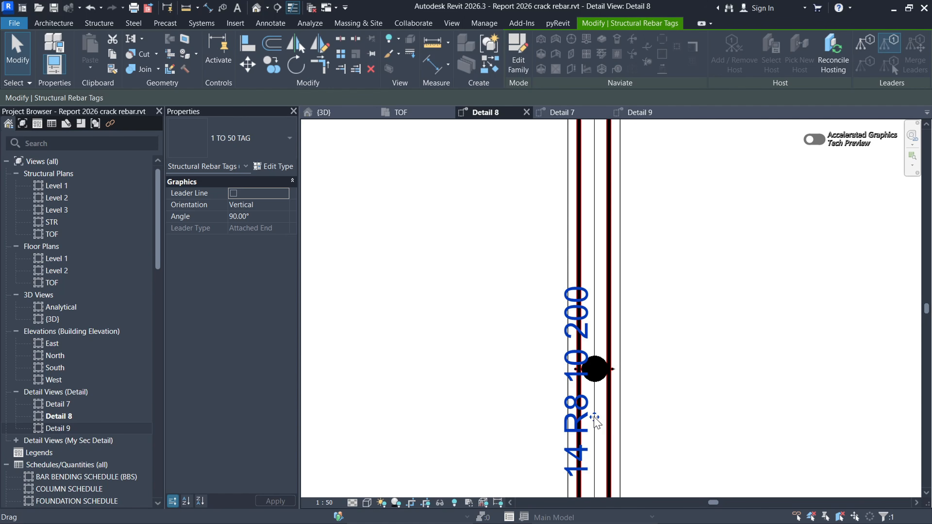
pyautogui.moveTo(594, 418); pyautogui.dragTo(561, 418)
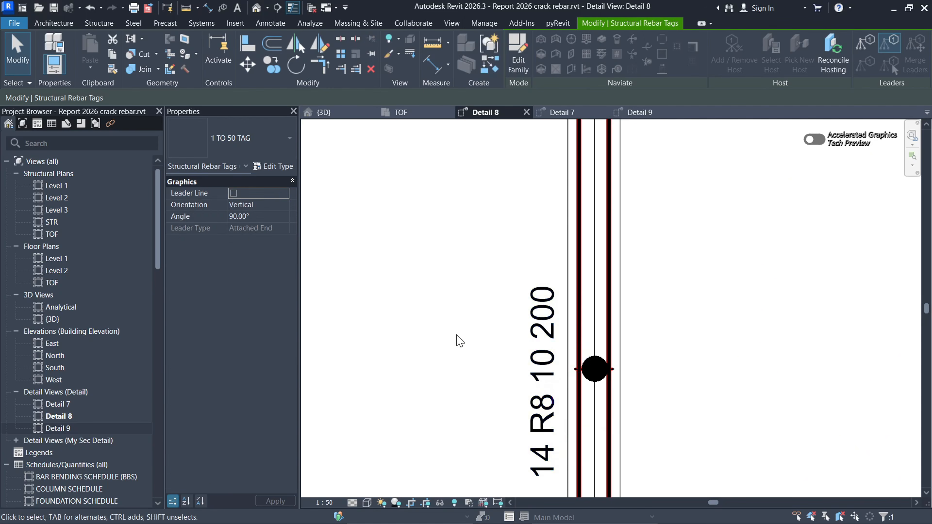
pyautogui.click(459, 340)
# Step: Create a similar leaderless multi-rebar annotation on the top column's stirrup set, with its dimension line between the vertical bars
pyautogui.scroll(-5, 565, 419)
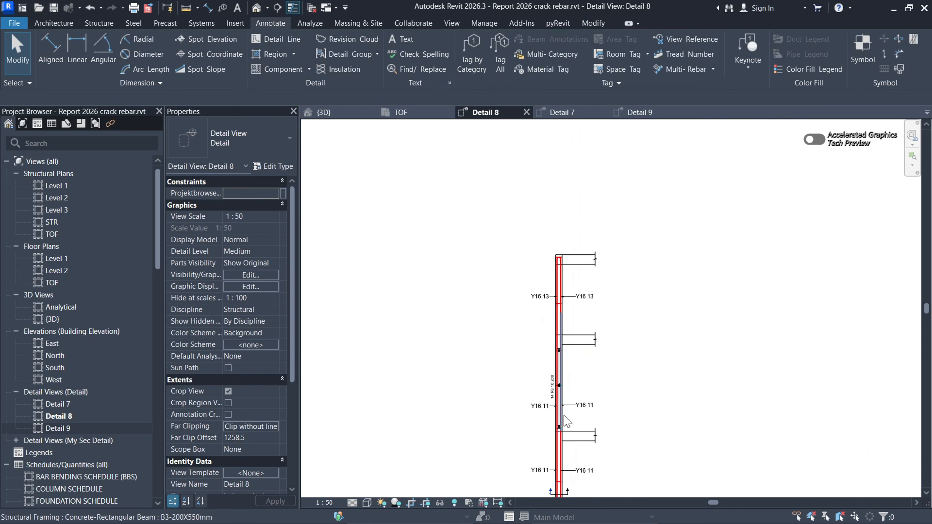
pyautogui.scroll(5, 565, 419)
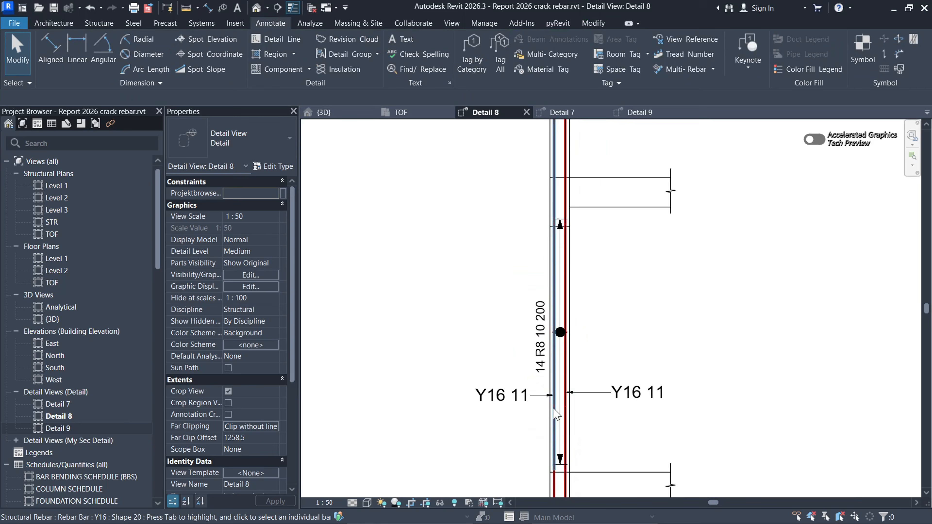
pyautogui.click(535, 340)
pyautogui.press('c')
pyautogui.press('s')
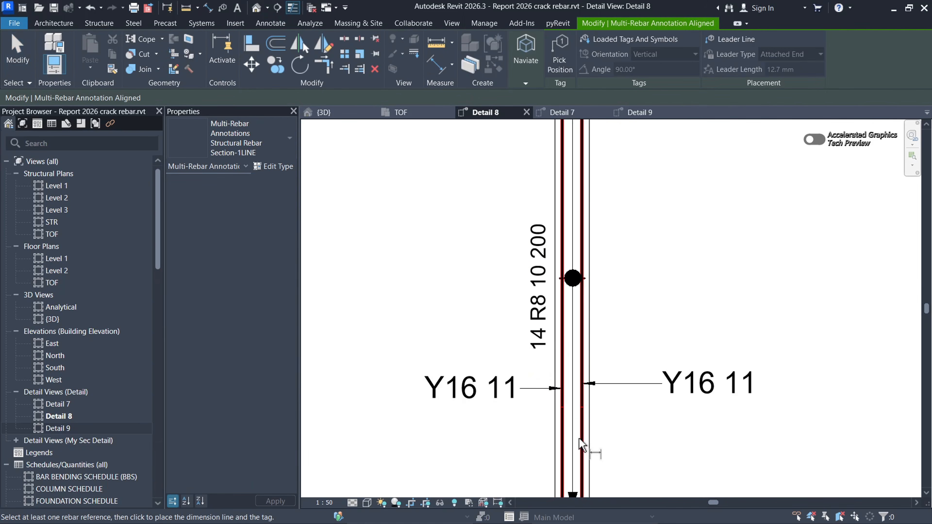
pyautogui.scroll(-2, 580, 437)
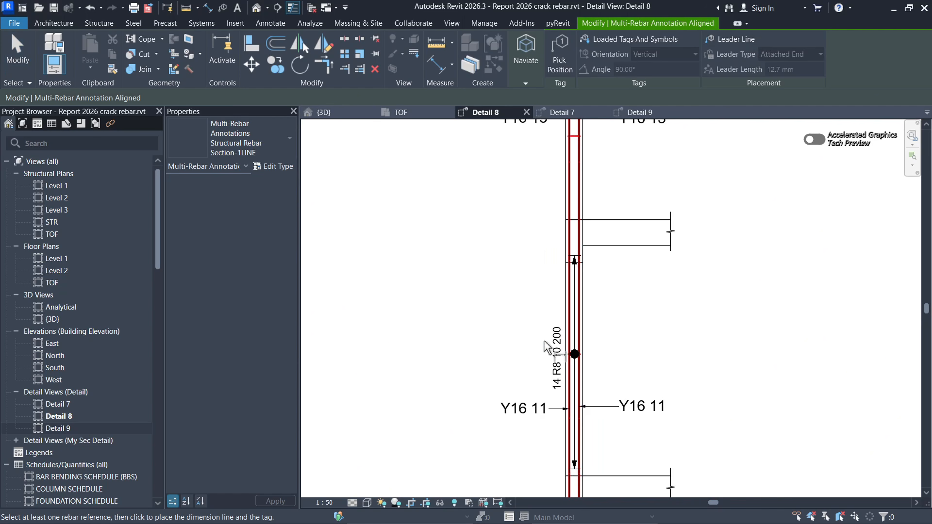
pyautogui.scroll(-2, 550, 330)
pyautogui.scroll(4, 569, 270)
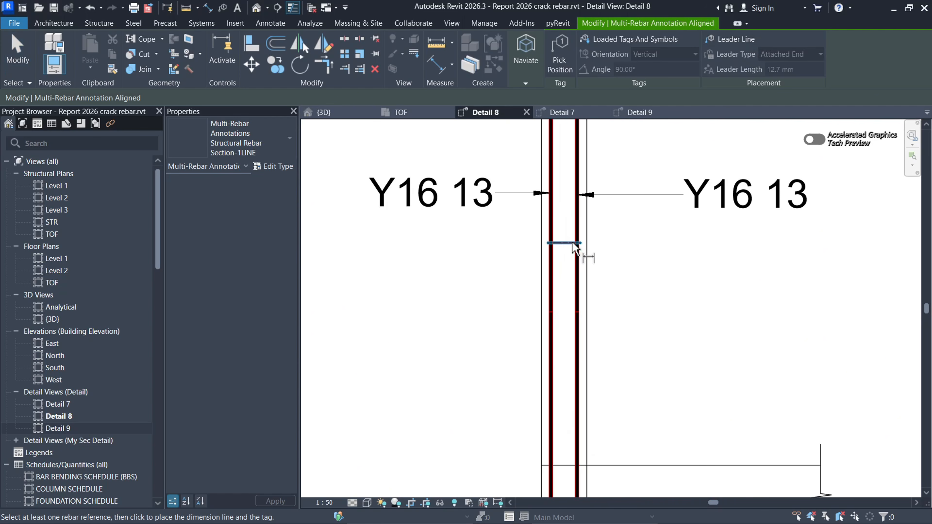
pyautogui.click(574, 251)
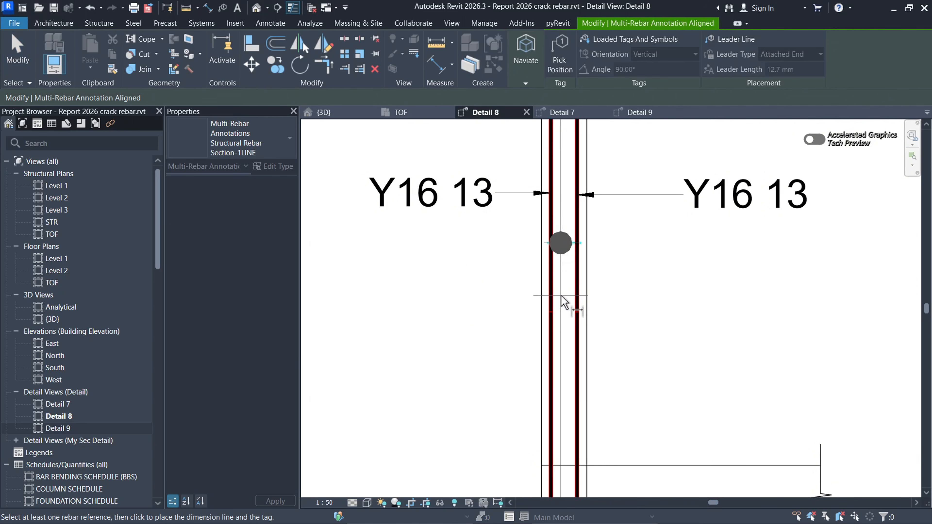
pyautogui.click(542, 341)
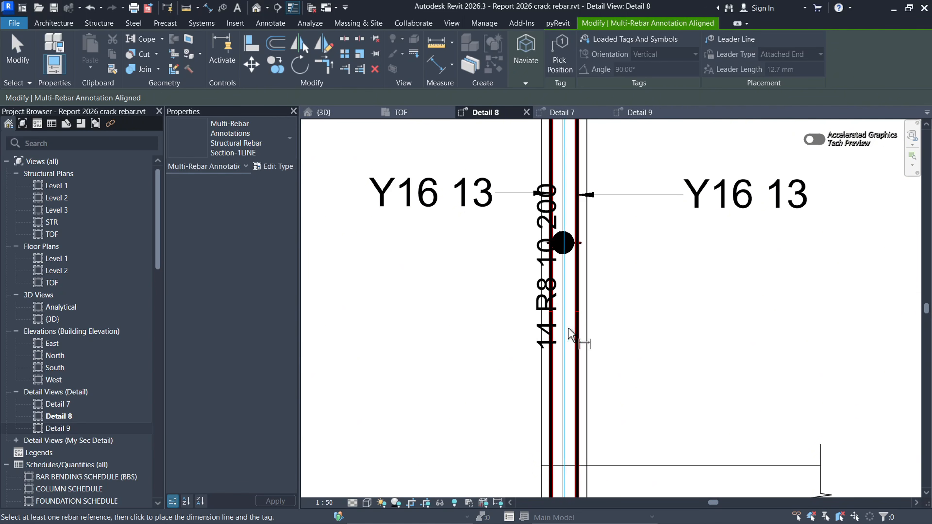
pyautogui.press('Escape')
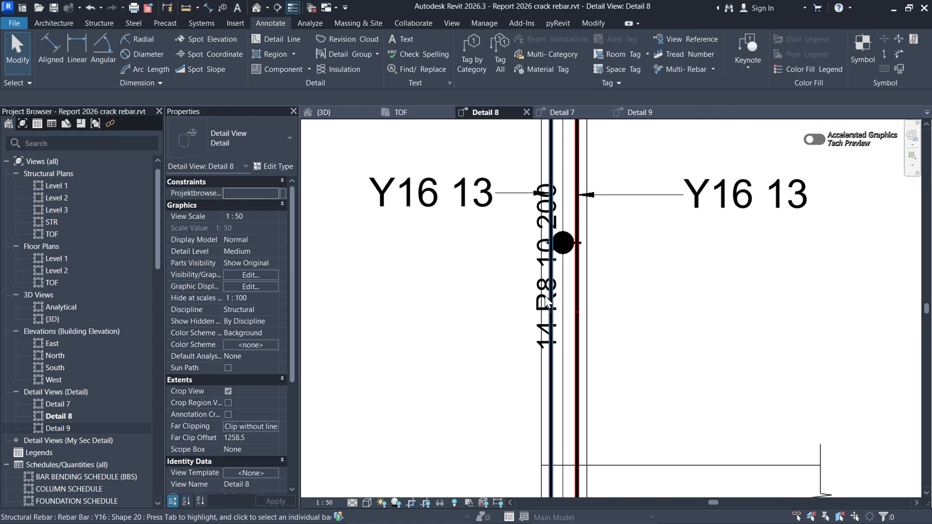
# Step: Select the tag within the top column's stirrup annotation and move it just outside the column outline
pyautogui.scroll(4, 546, 301)
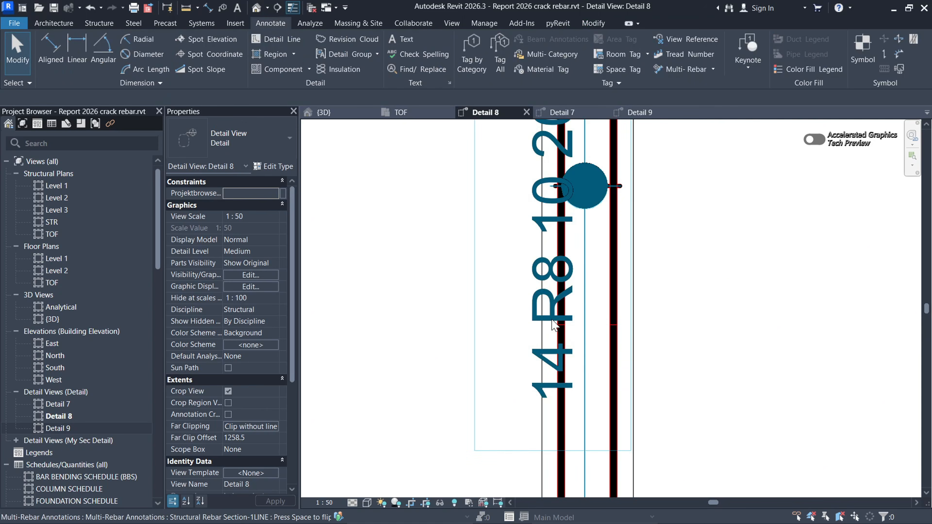
pyautogui.press('Tab')
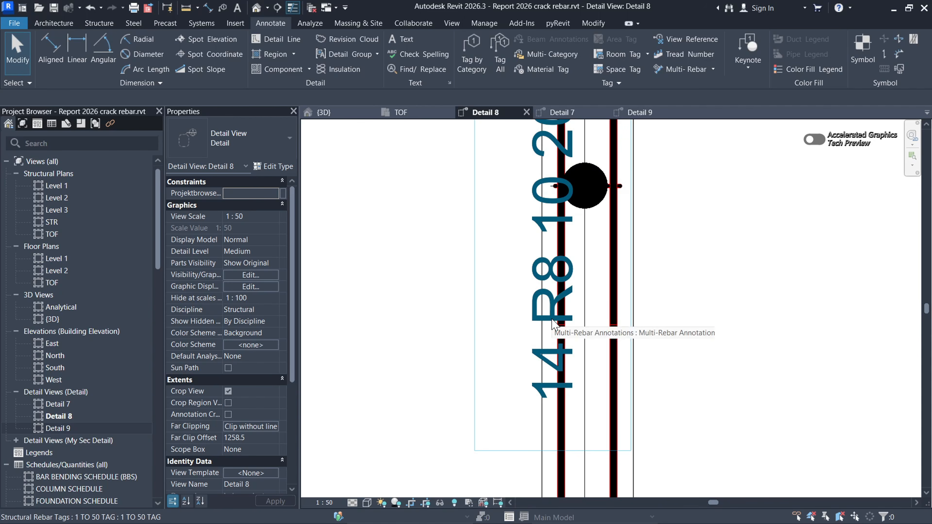
pyautogui.click(554, 325)
pyautogui.moveTo(584, 296)
pyautogui.mouseDown()
pyautogui.moveTo(538, 301)
pyautogui.moveTo(538, 293)
pyautogui.mouseUp()
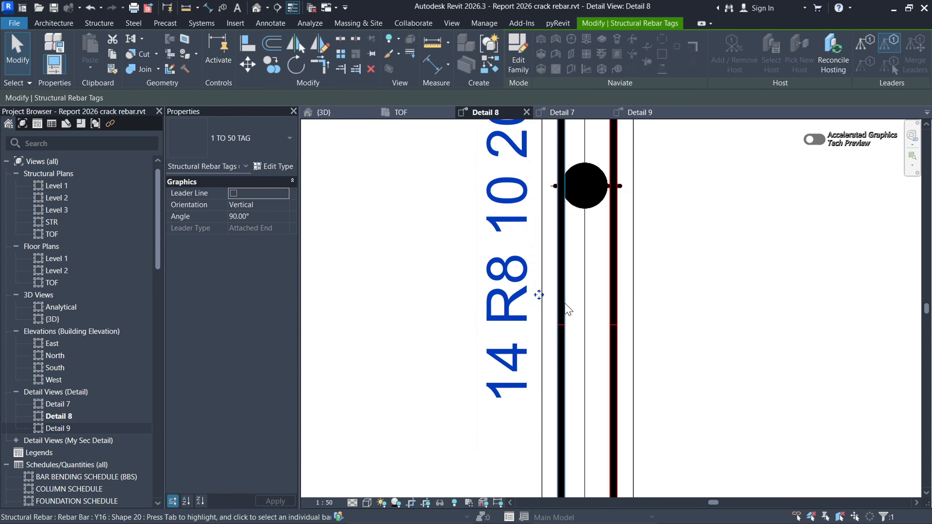
pyautogui.scroll(-5, 539, 293)
pyautogui.click(732, 293)
# Step: Create a similar leaderless multi-rebar annotation on the third column's stirrup set from the top, above the section mark
pyautogui.scroll(-2, 603, 326)
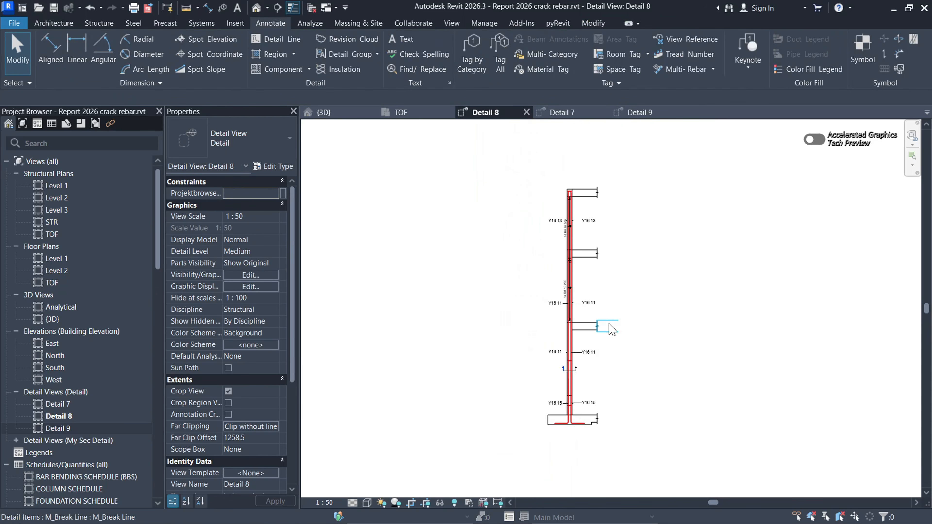
pyautogui.scroll(1, 578, 391)
pyautogui.scroll(4, 573, 392)
pyautogui.scroll(-4, 569, 376)
pyautogui.scroll(6, 551, 270)
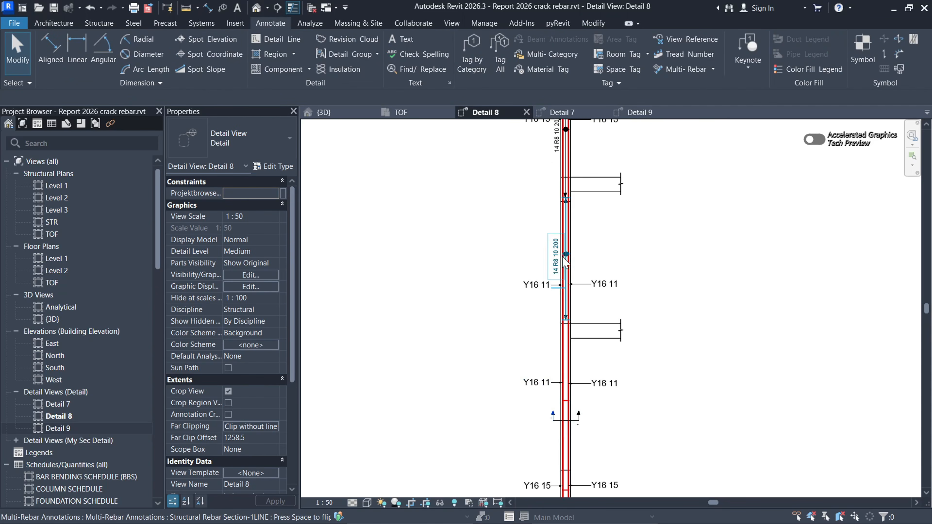
pyautogui.click(552, 269)
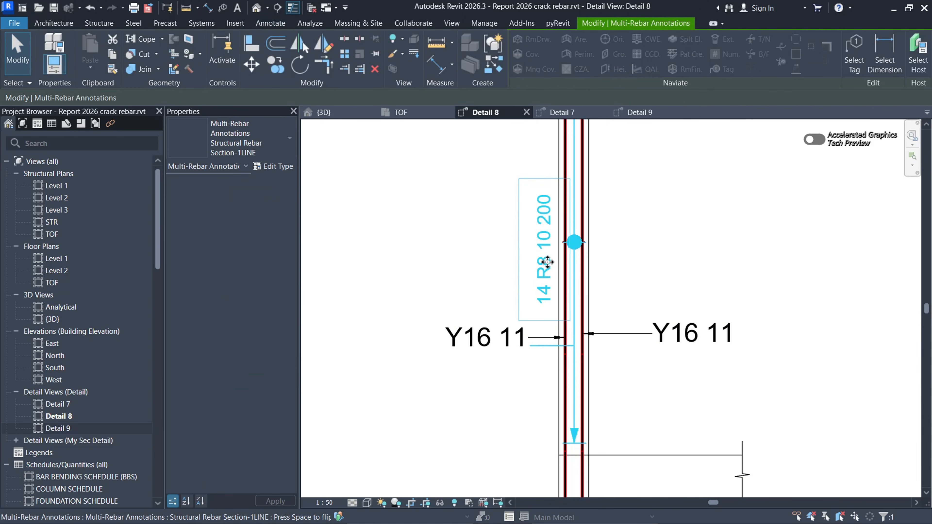
pyautogui.press('c')
pyautogui.press('s')
pyautogui.scroll(-4, 616, 285)
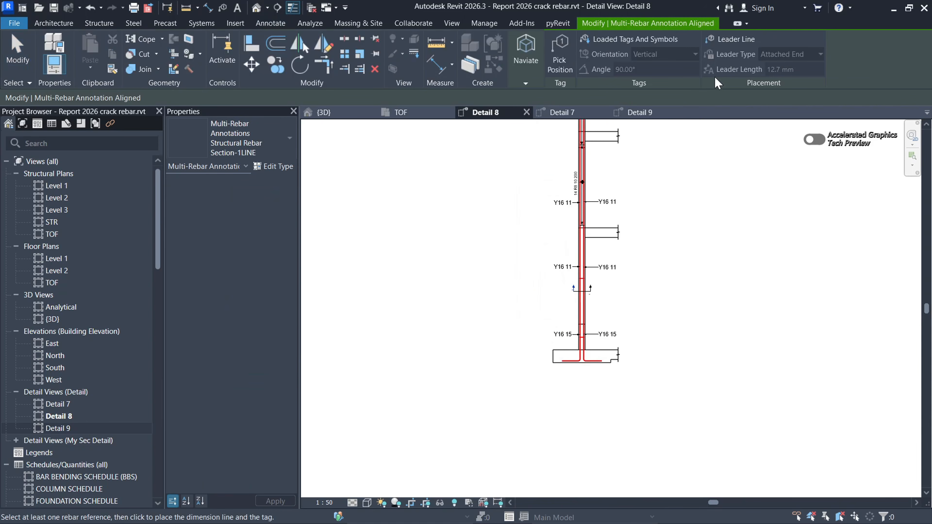
pyautogui.scroll(5, 573, 341)
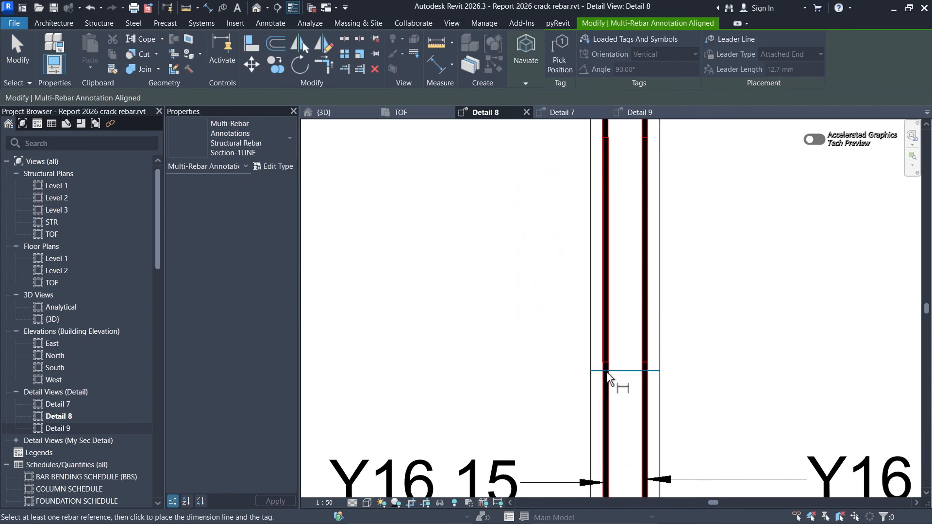
pyautogui.scroll(-2, 595, 406)
pyautogui.scroll(4, 605, 293)
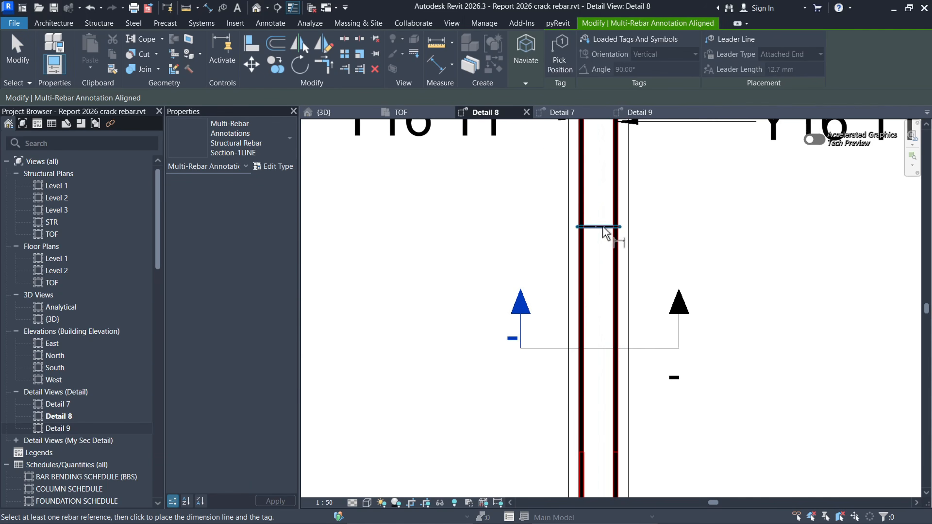
pyautogui.click(608, 229)
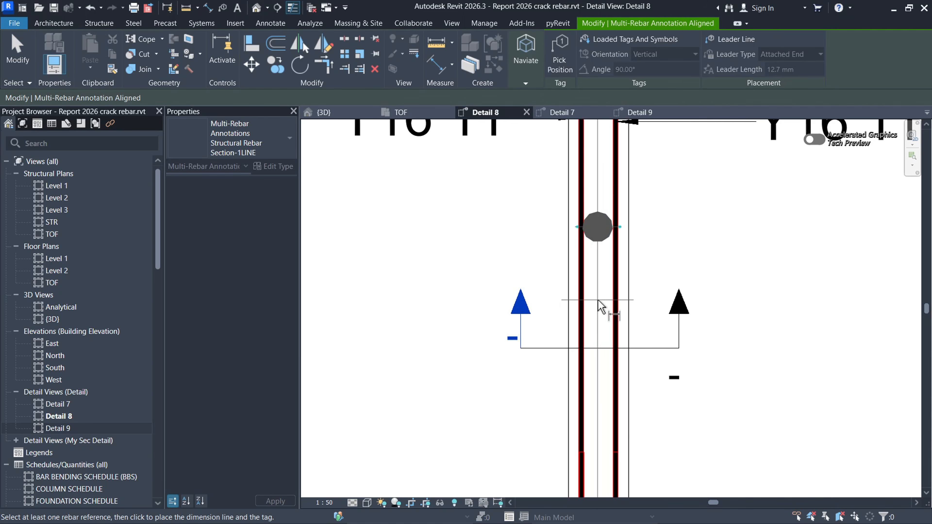
pyautogui.click(563, 351)
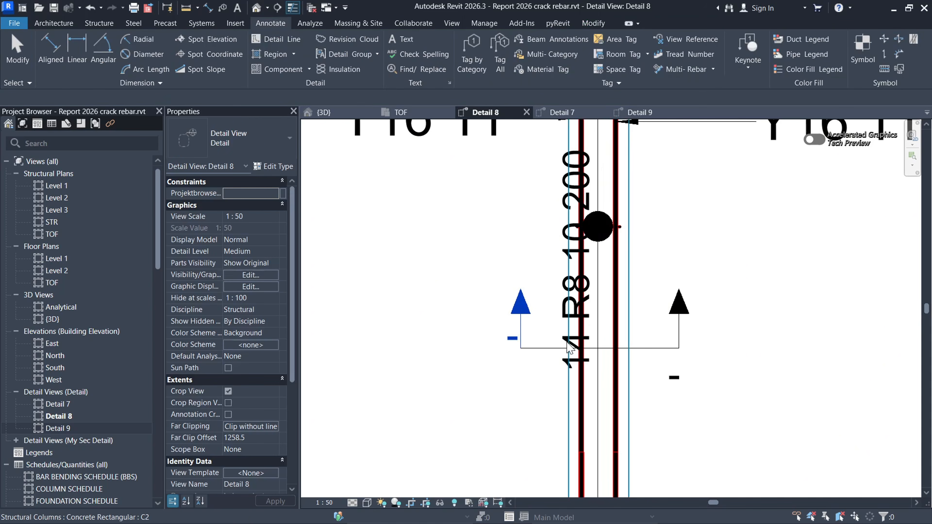
# Step: Select the tag within the third column's stirrup annotation near the section mark and move it just outside the column outline
pyautogui.scroll(2, 569, 350)
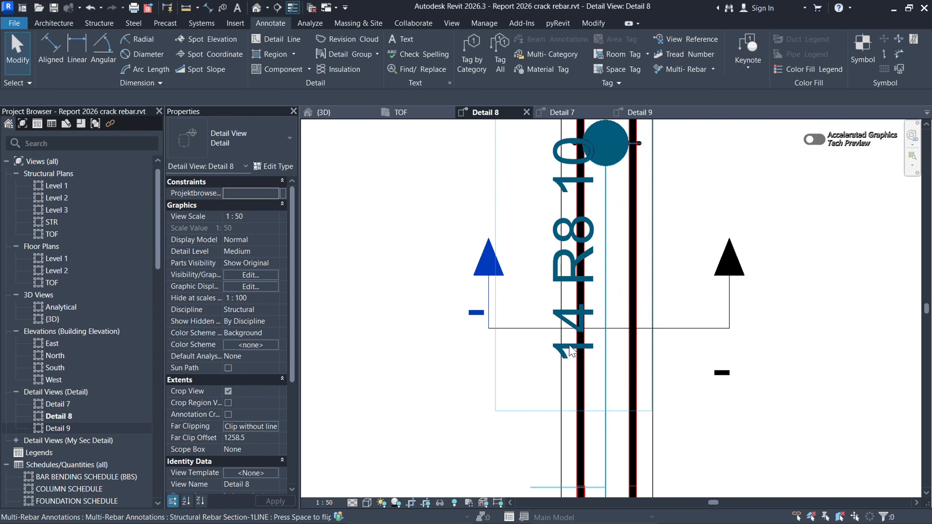
pyautogui.click(605, 255)
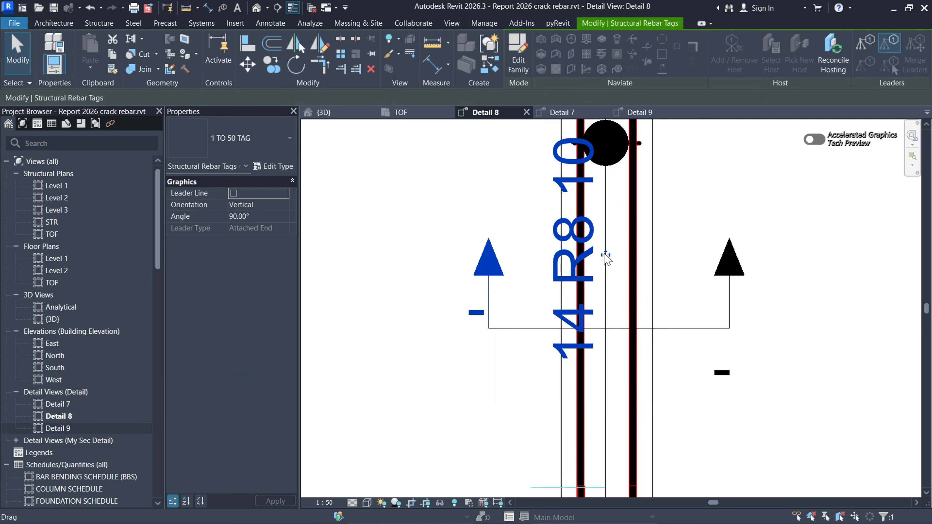
pyautogui.moveTo(606, 258); pyautogui.dragTo(570, 258)
pyautogui.click(437, 388)
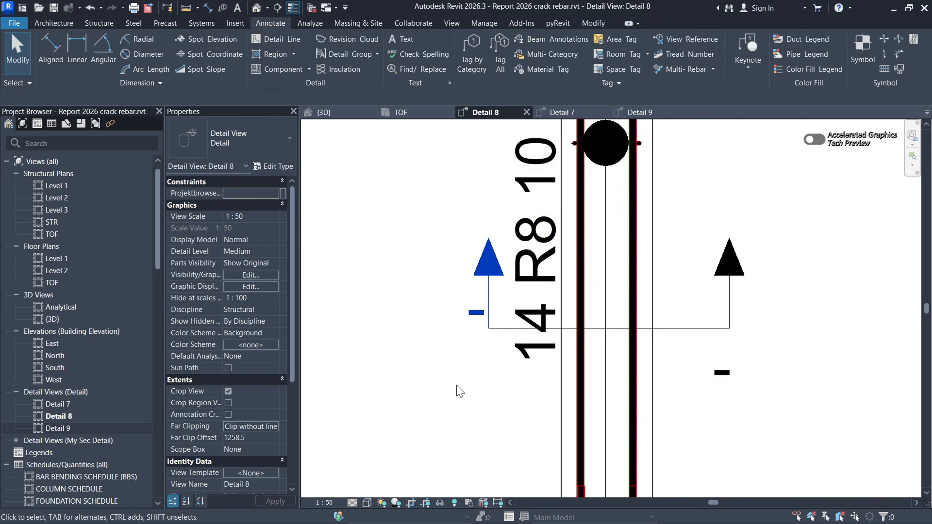
# Step: Dimension the pad foundation's thickness with an aligned dimension, referencing its bottom and top edges
pyautogui.scroll(-10, 554, 312)
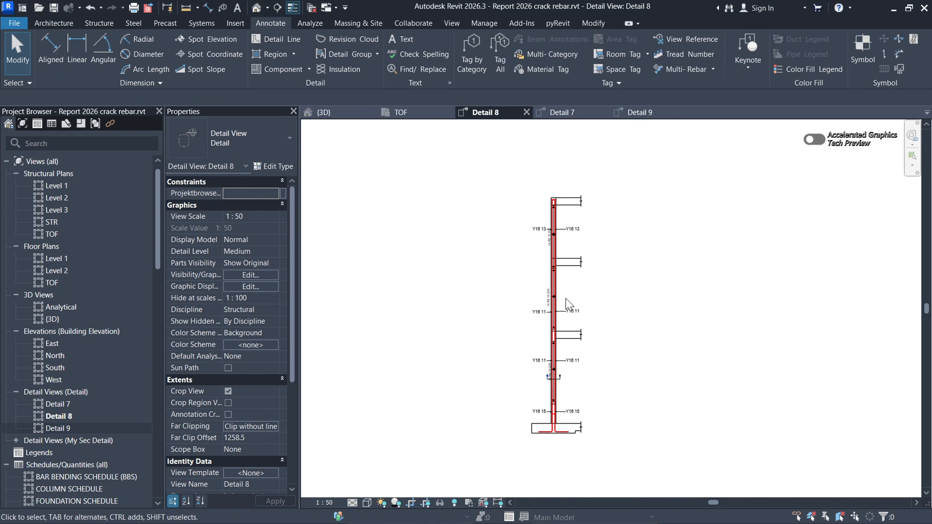
pyautogui.scroll(5, 555, 217)
pyautogui.scroll(-2, 526, 197)
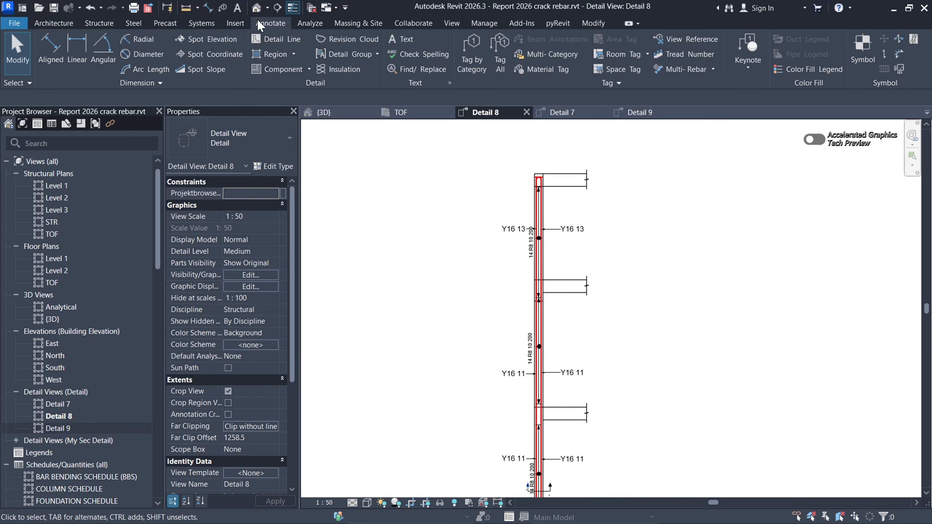
pyautogui.click(51, 50)
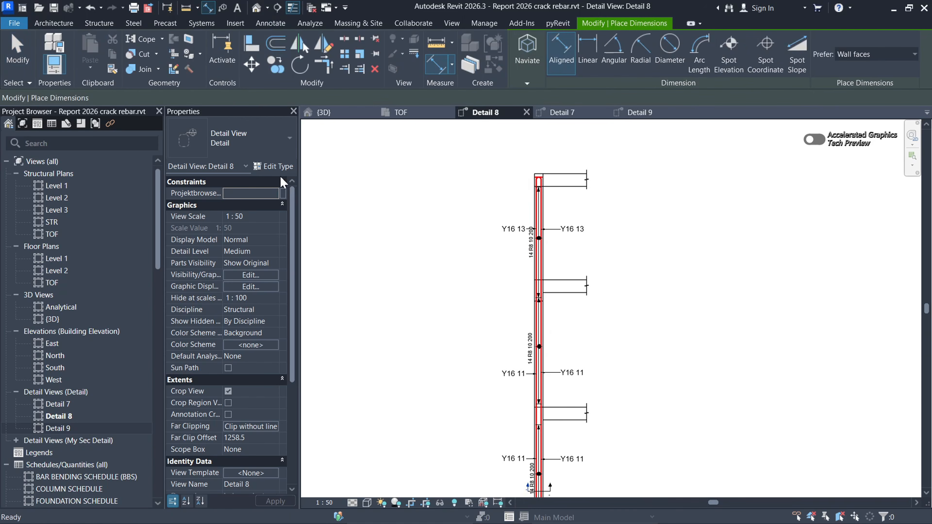
pyautogui.scroll(-2, 591, 422)
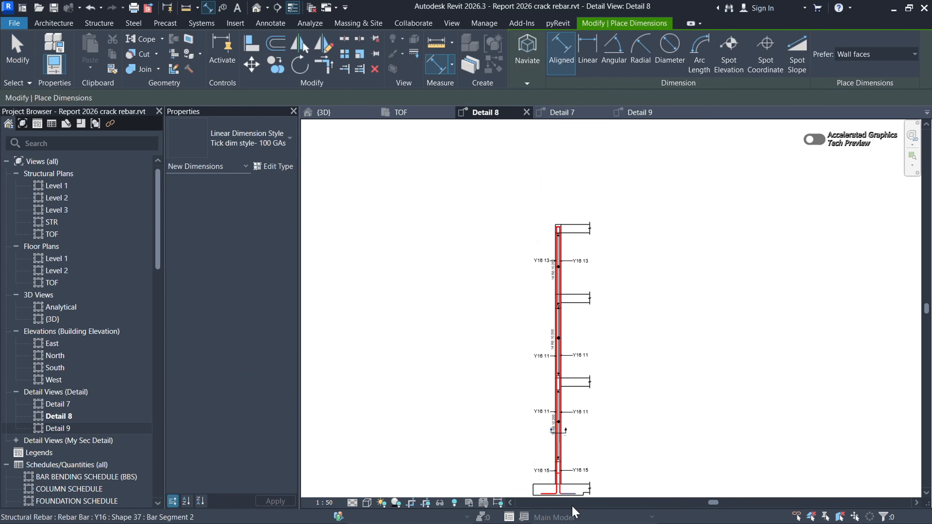
pyautogui.scroll(3, 557, 323)
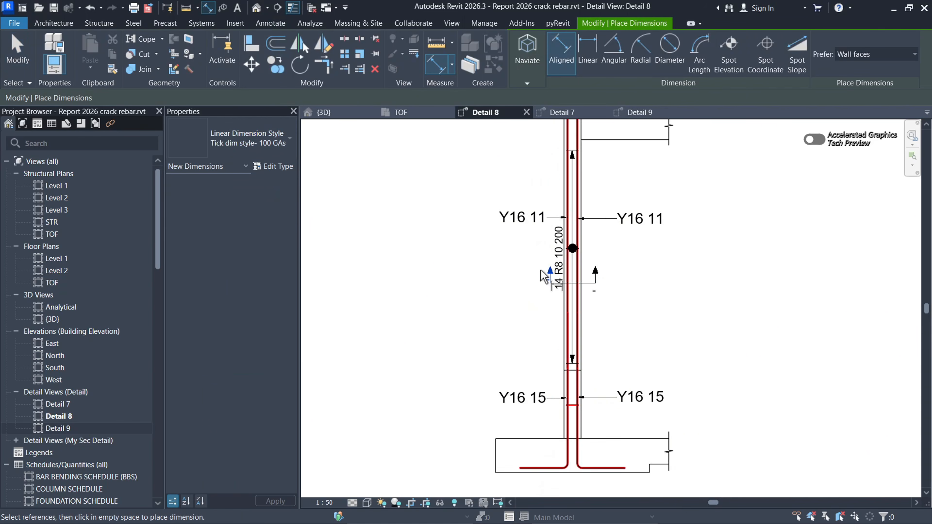
pyautogui.scroll(4, 530, 380)
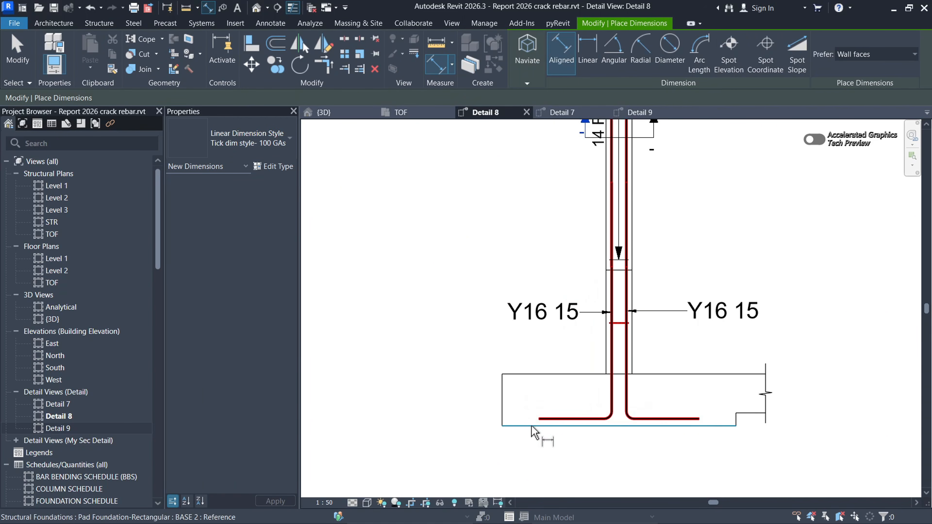
pyautogui.click(531, 426)
pyautogui.click(534, 374)
pyautogui.click(532, 378)
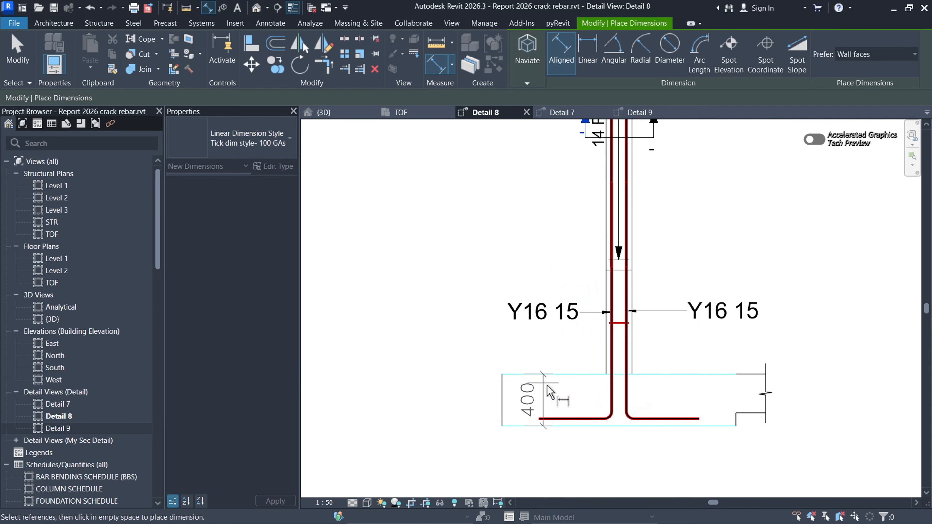
# Step: Continue the aligned dimension string up the column through the joint above the footing and the lowest beam's bottom and top faces
pyautogui.scroll(-5, 532, 378)
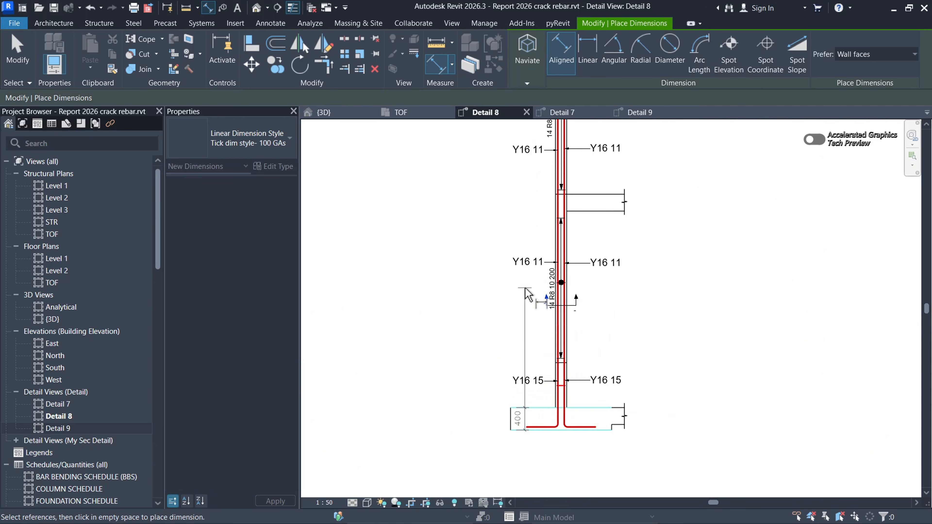
pyautogui.scroll(5, 557, 370)
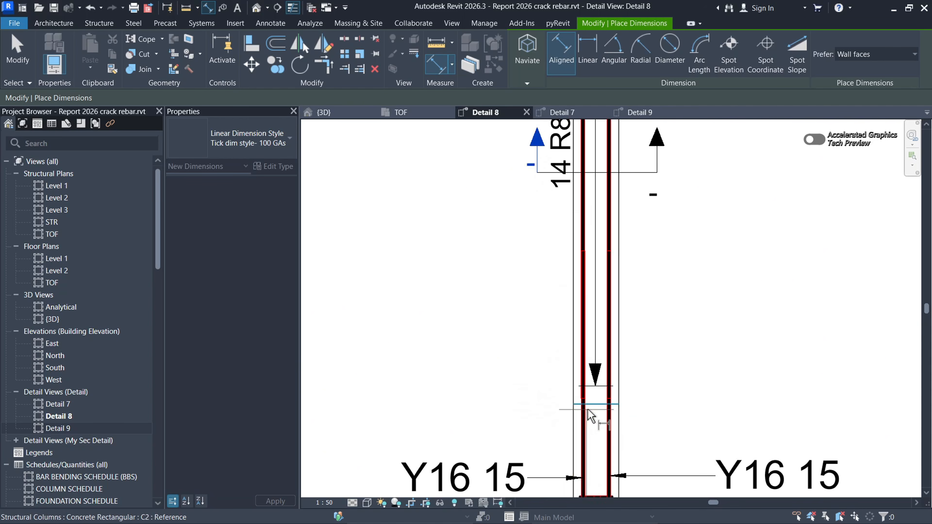
pyautogui.scroll(4, 597, 412)
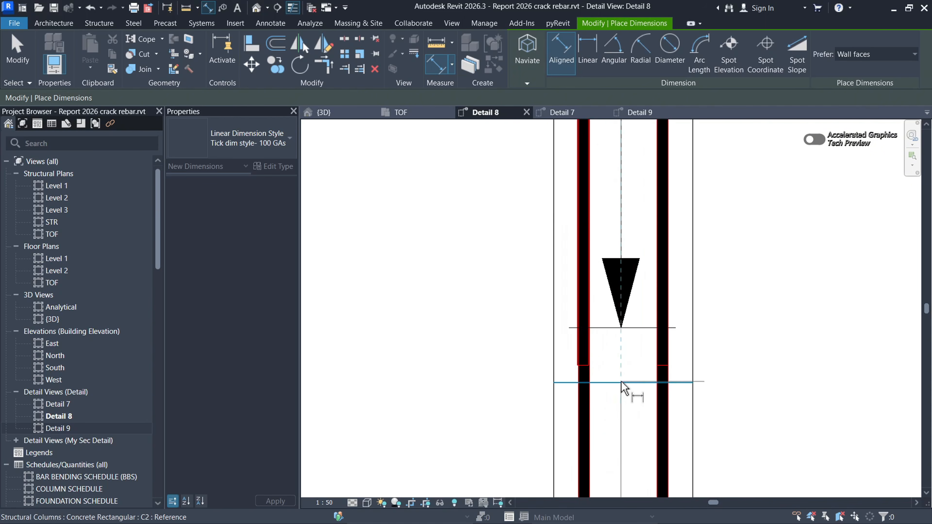
pyautogui.scroll(-6, 596, 380)
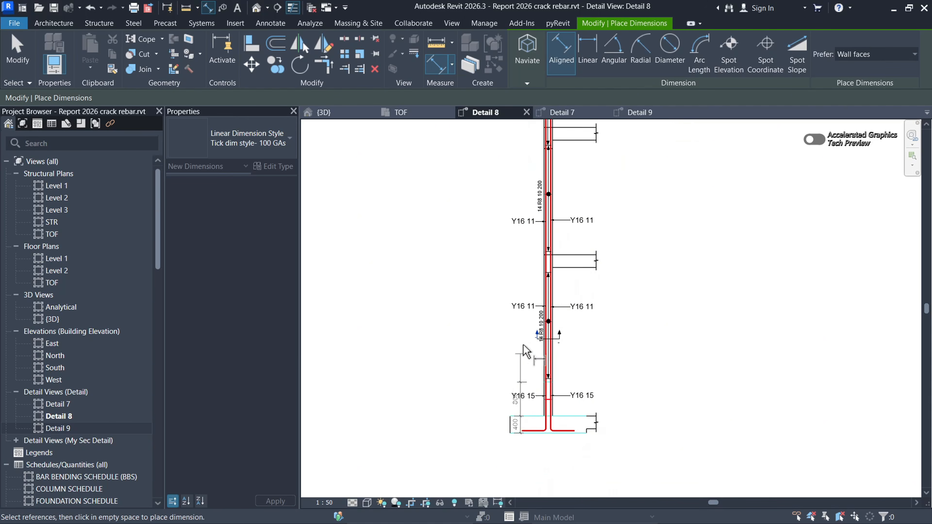
pyautogui.scroll(2, 522, 284)
pyautogui.scroll(1, 520, 277)
pyautogui.click(642, 252)
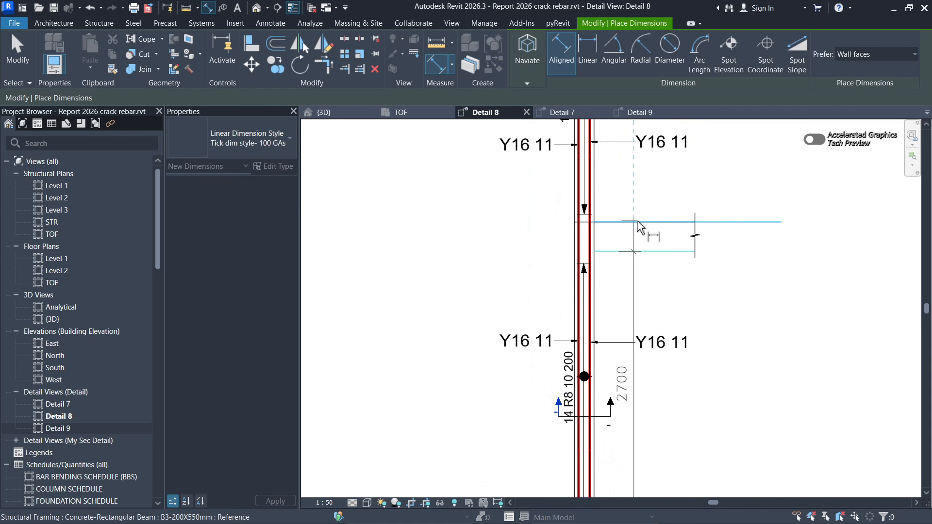
pyautogui.click(638, 222)
# Step: Extend the dimension string through the bottom and top faces of the middle and top beams and place it beside the column
pyautogui.scroll(-4, 598, 315)
pyautogui.scroll(5, 614, 177)
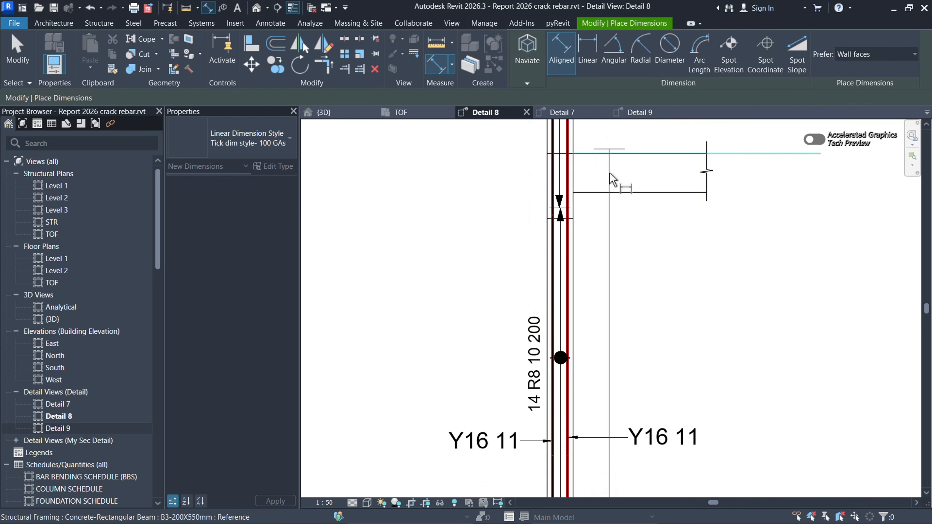
pyautogui.scroll(-2, 620, 235)
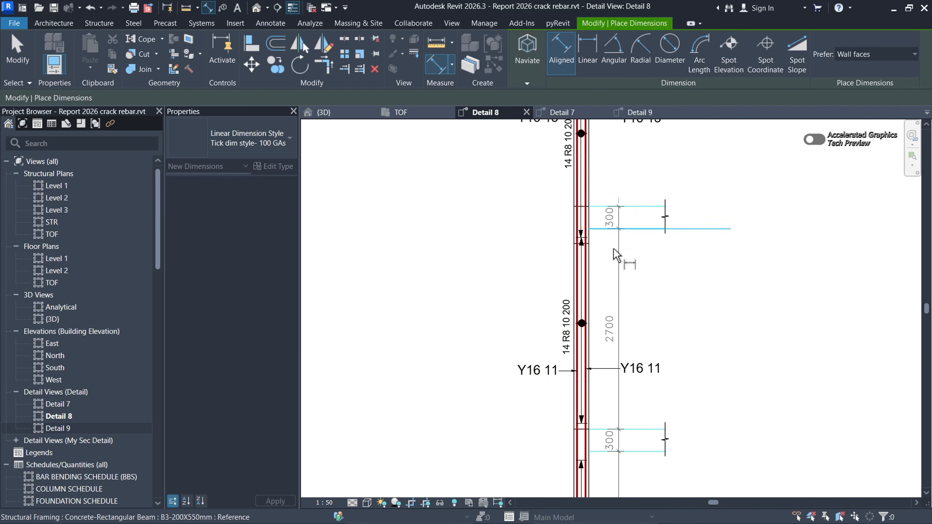
pyautogui.scroll(-4, 616, 255)
pyautogui.scroll(6, 607, 327)
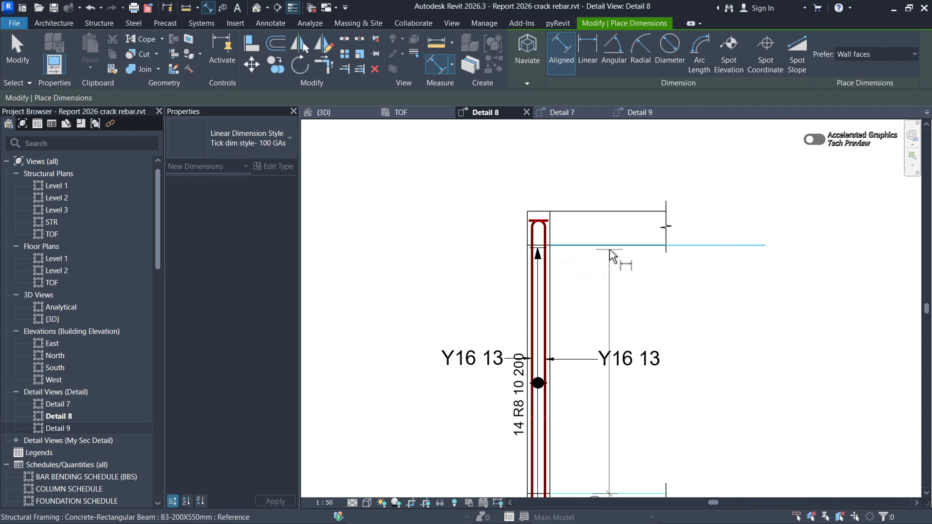
pyautogui.click(599, 214)
pyautogui.scroll(-3, 584, 206)
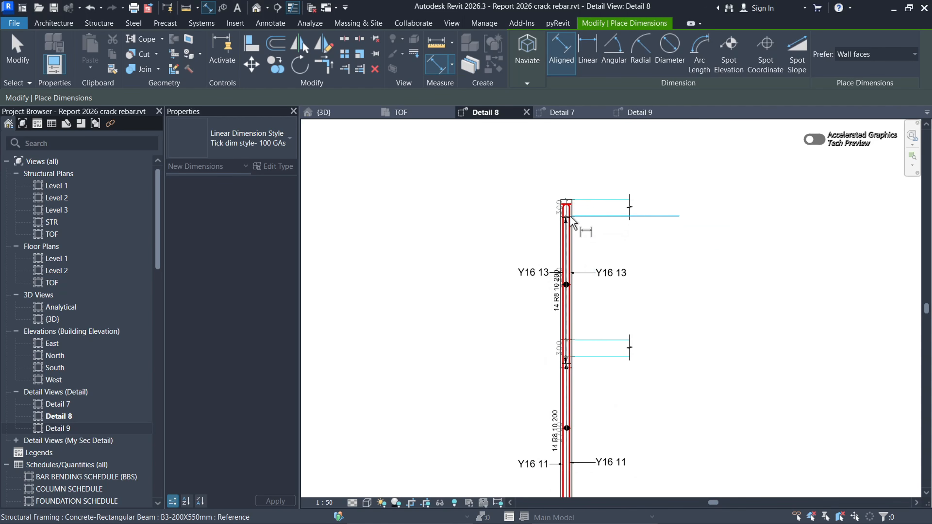
pyautogui.scroll(5, 595, 274)
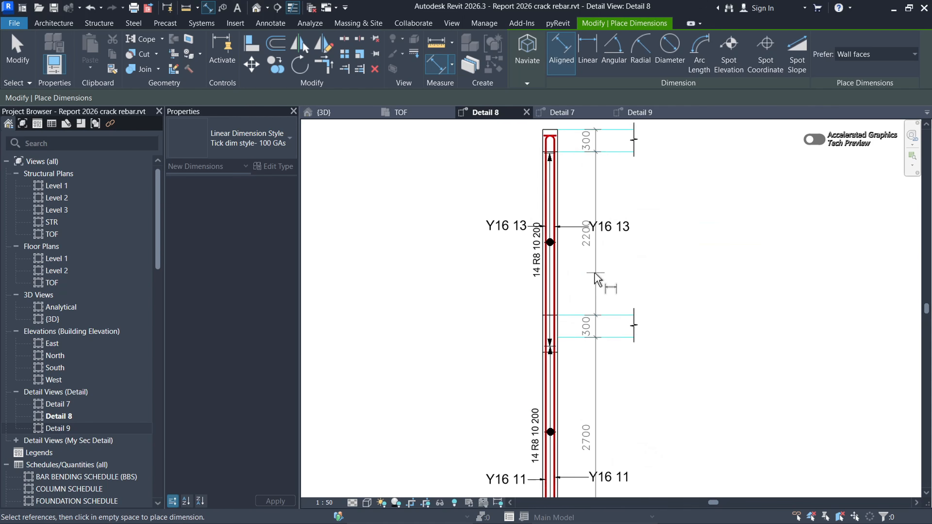
pyautogui.click(572, 272)
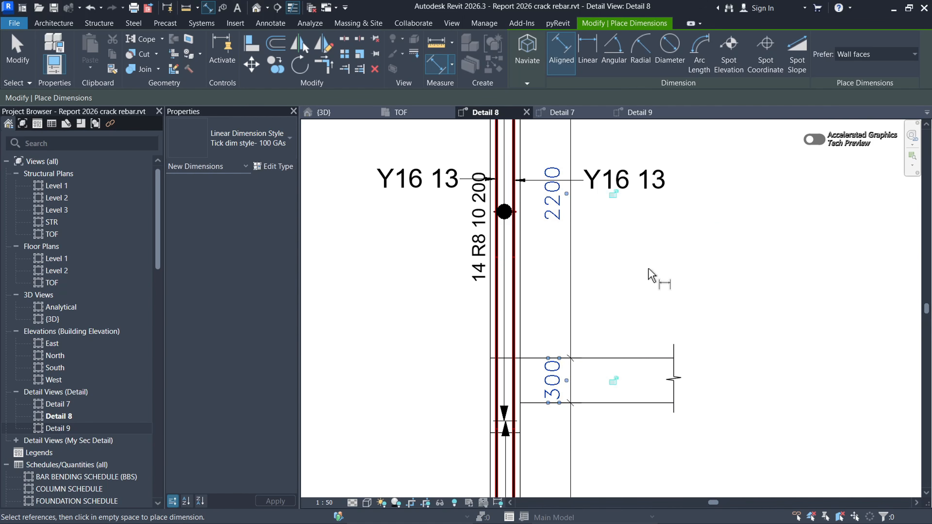
# Step: Dimension the footing's full width between its two side faces, placing the dimension below the footing
pyautogui.scroll(-6, 659, 250)
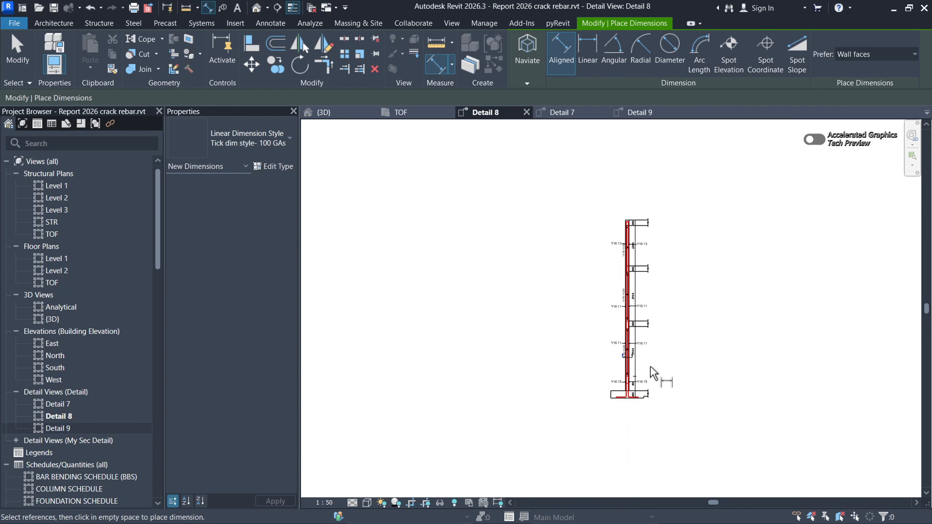
pyautogui.scroll(2, 630, 403)
pyautogui.scroll(5, 630, 408)
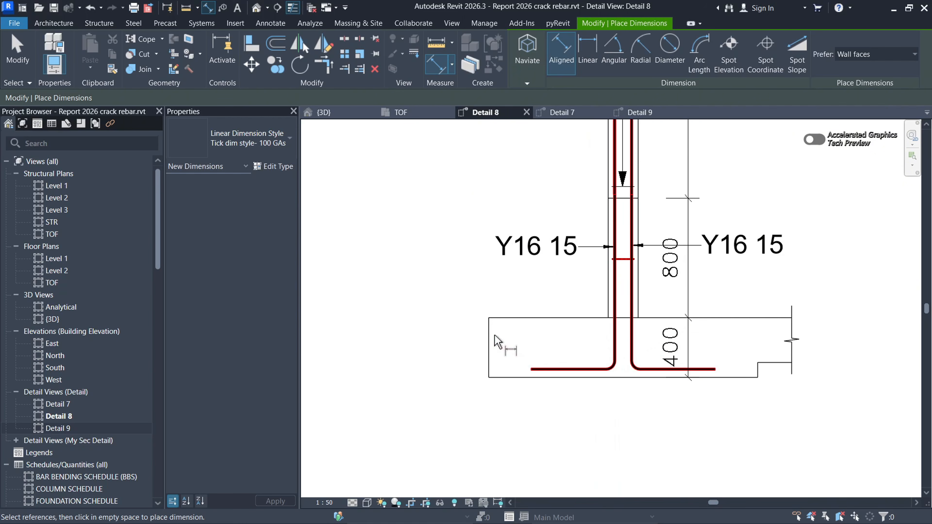
pyautogui.click(494, 337)
pyautogui.click(751, 363)
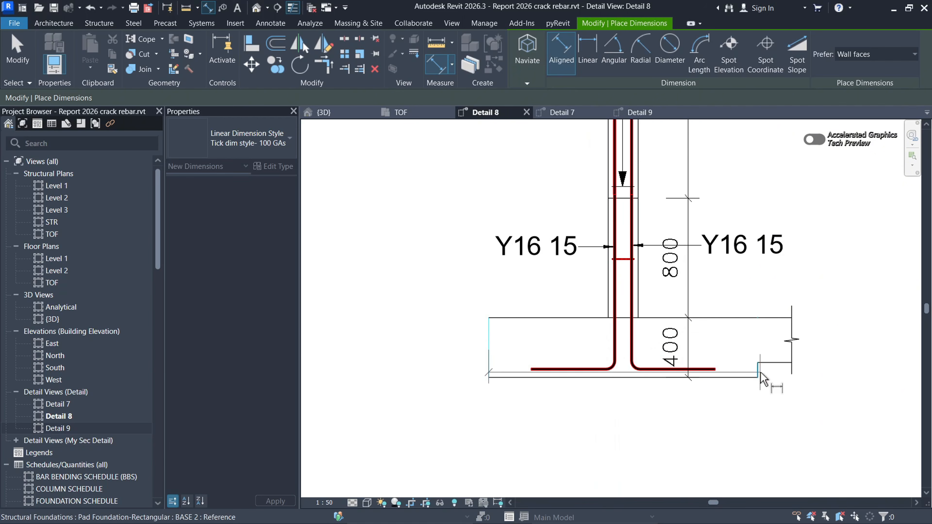
pyautogui.scroll(-2, 742, 345)
pyautogui.click(738, 390)
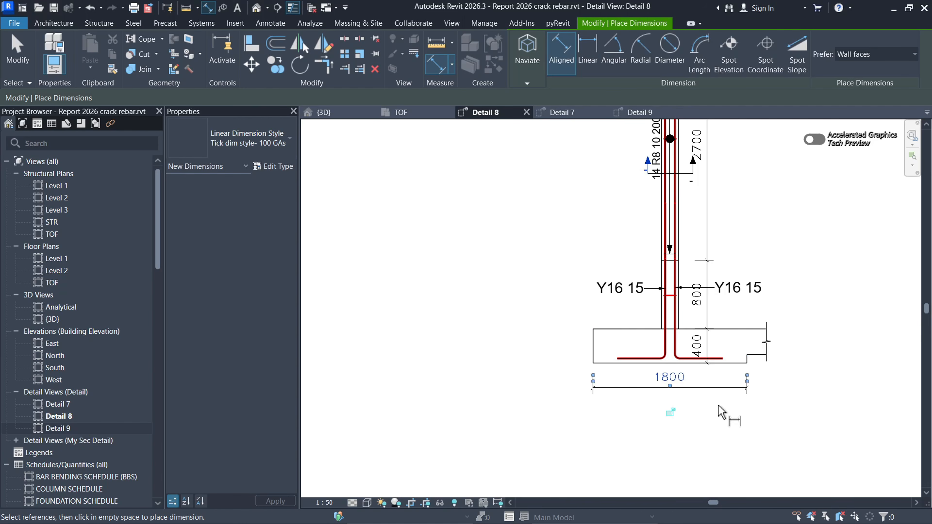
# Step: Review the dimensions and rebar tags along the column's height, then end the dimension command
pyautogui.scroll(-4, 679, 448)
pyautogui.scroll(5, 694, 264)
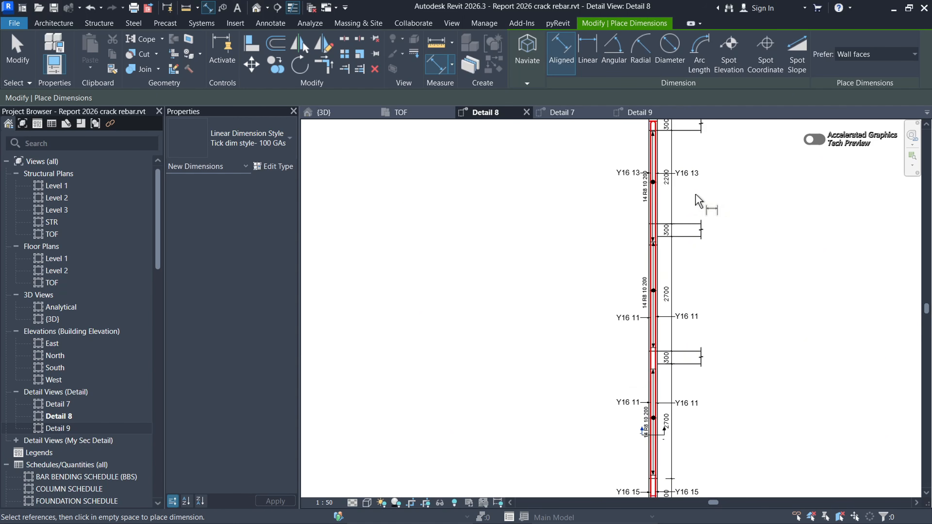
pyautogui.scroll(-5, 678, 221)
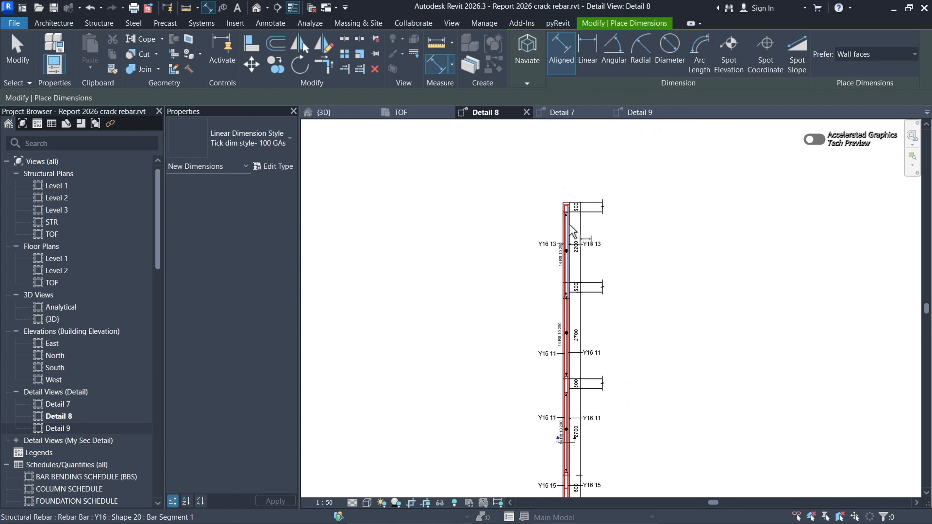
pyautogui.scroll(5, 571, 221)
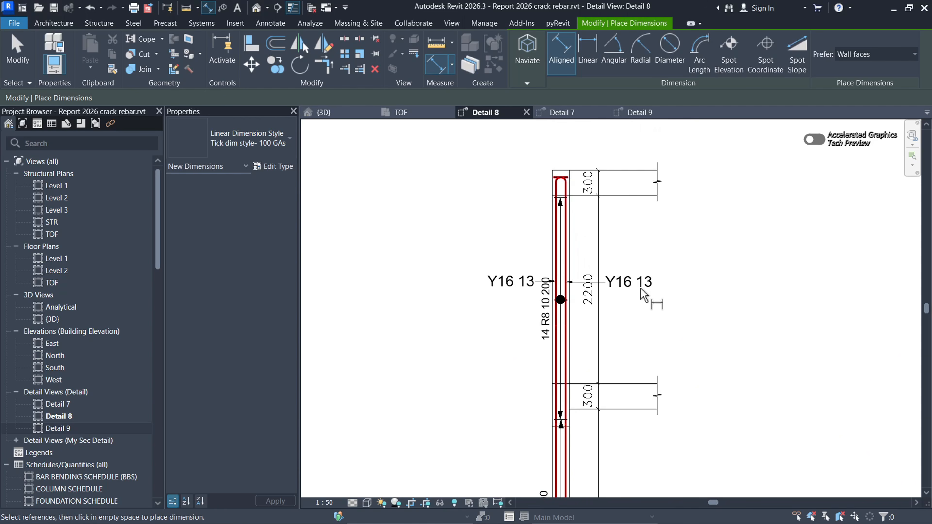
pyautogui.scroll(-5, 580, 264)
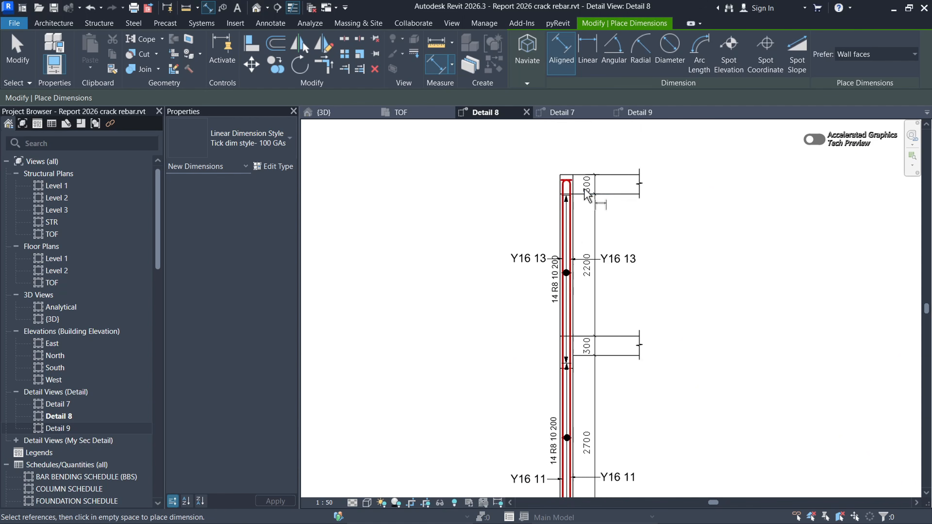
pyautogui.scroll(5, 624, 390)
pyautogui.rightClick(643, 280)
pyautogui.click(664, 284)
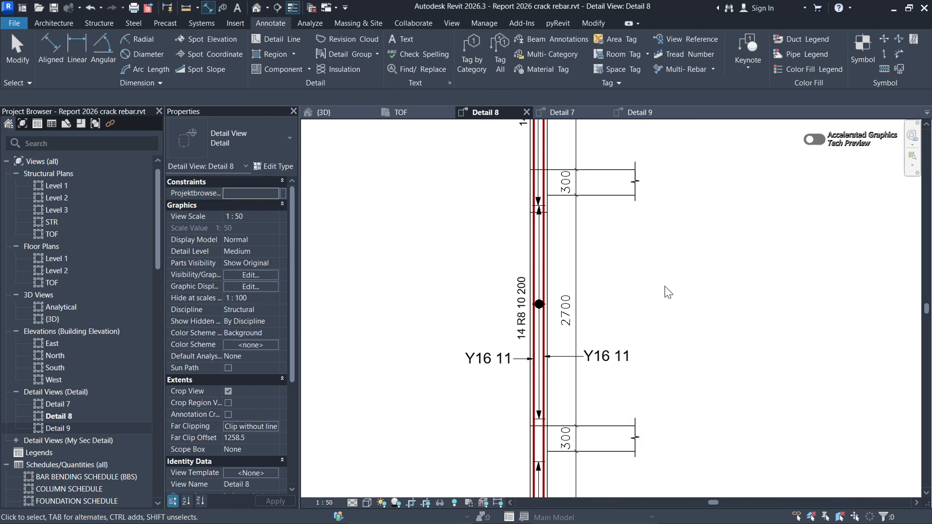
# Step: Inspect the text font in the type properties of the column's vertical dimension string and close them without changes
pyautogui.scroll(2, 569, 341)
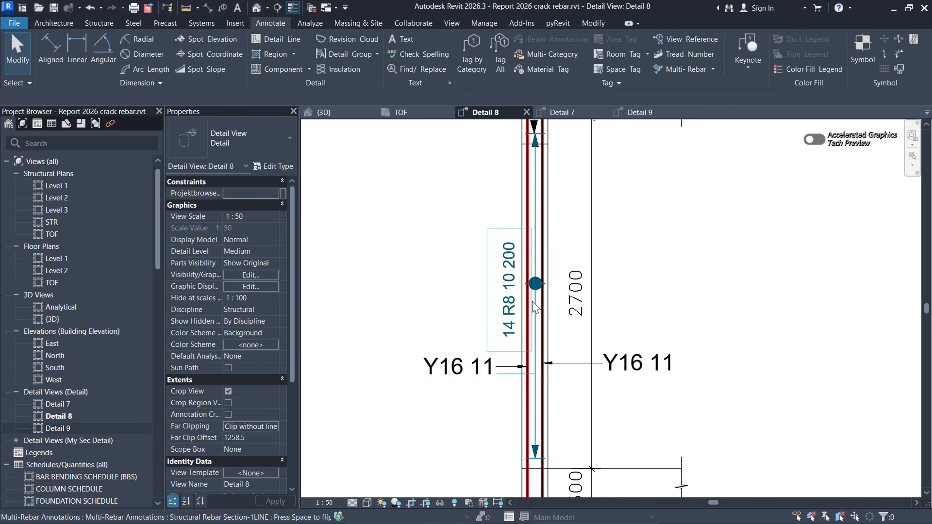
pyautogui.click(578, 301)
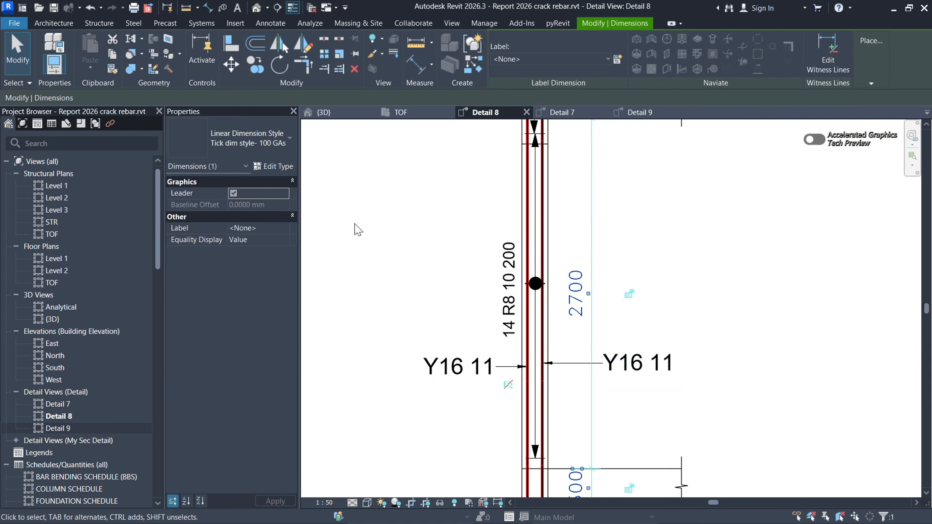
pyautogui.click(273, 167)
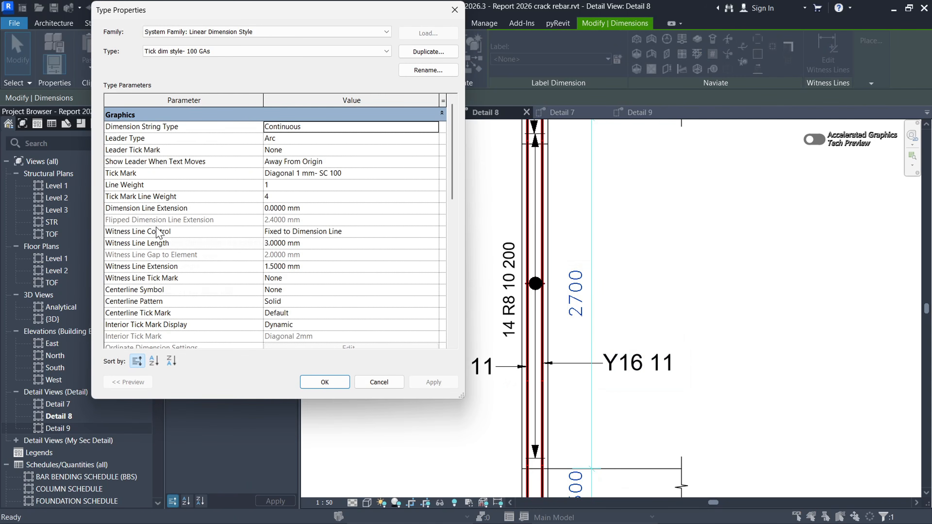
pyautogui.scroll(-6, 179, 198)
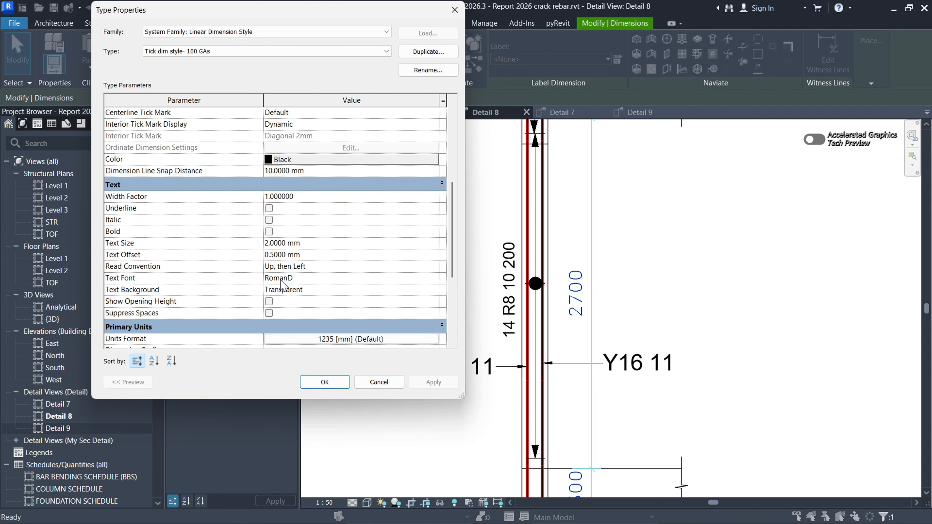
pyautogui.click(454, 9)
pyautogui.click(814, 363)
# Step: Open the Y16 11 tag's family, Structural MRA Rebar Section, for editing and set its label's text font to RomanD
pyautogui.click(466, 368)
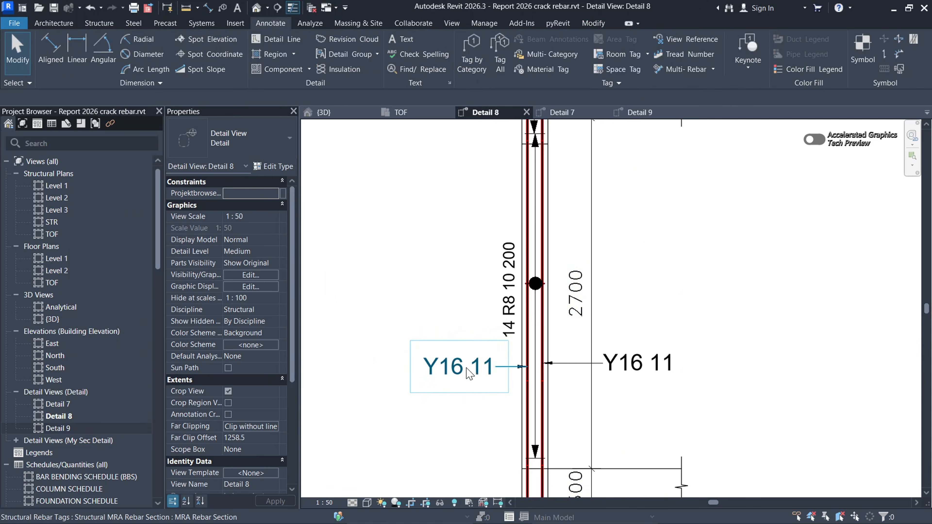
pyautogui.click(455, 371)
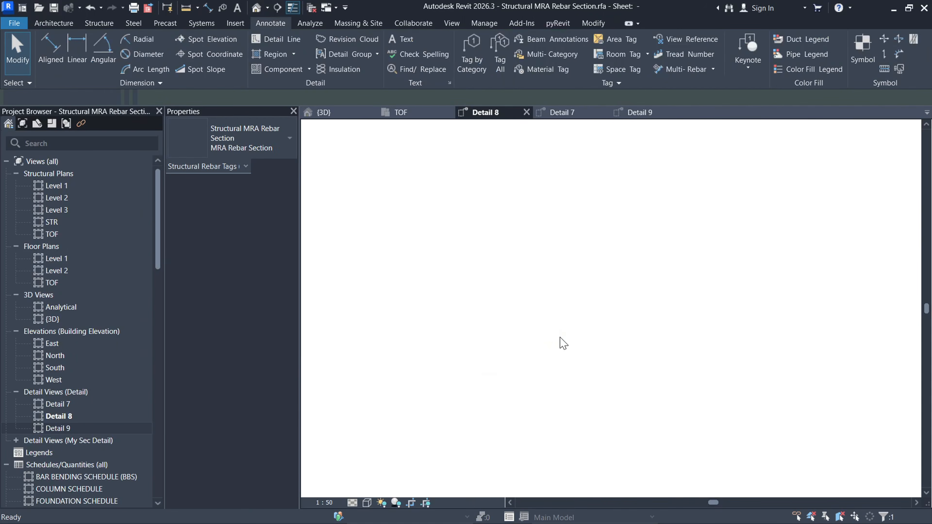
pyautogui.click(646, 302)
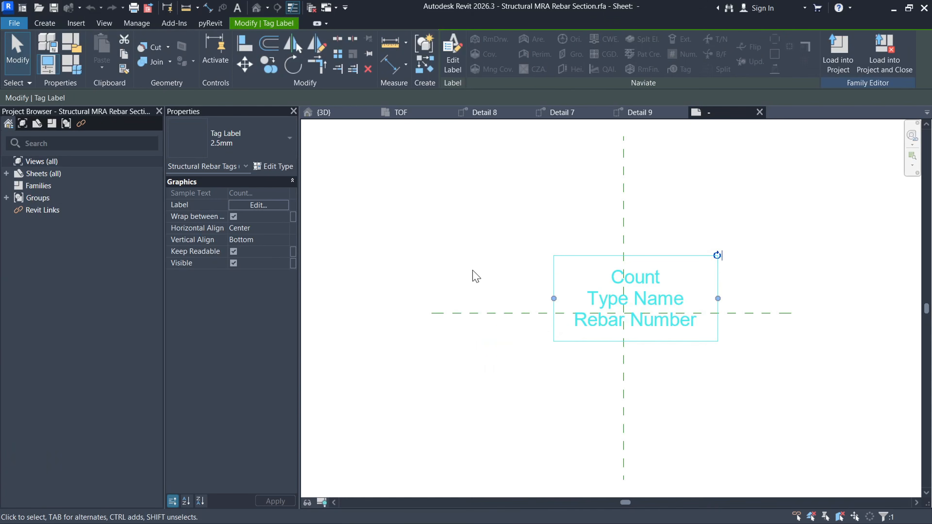
pyautogui.click(280, 169)
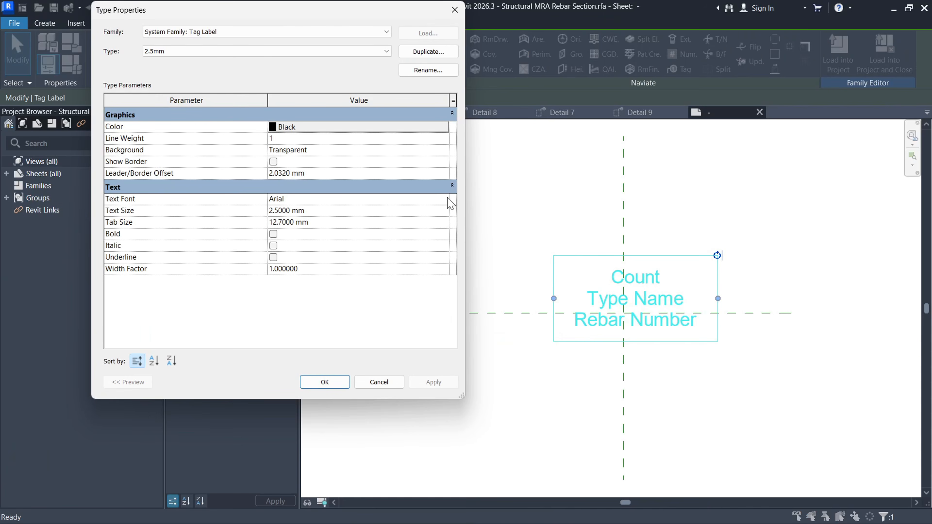
pyautogui.click(445, 199)
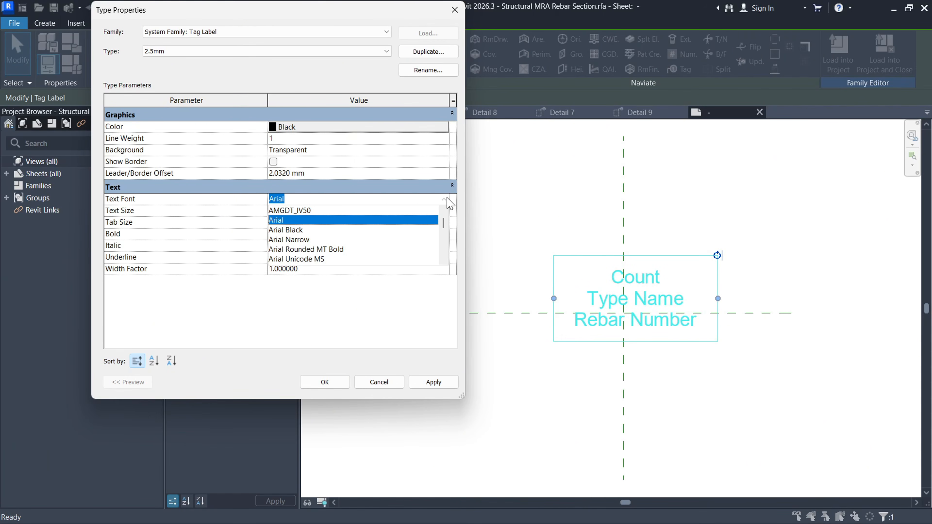
pyautogui.write('Rage Italic')
pyautogui.scroll(-3, 305, 253)
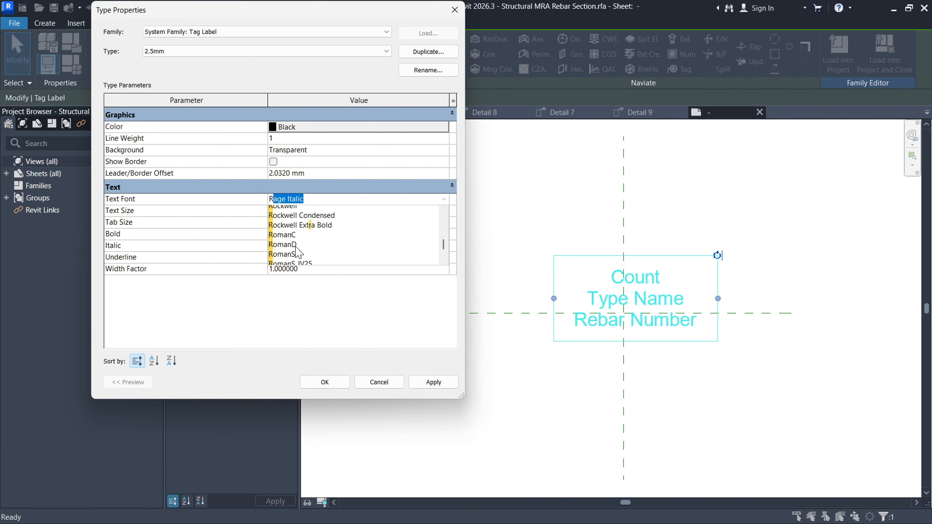
pyautogui.click(297, 230)
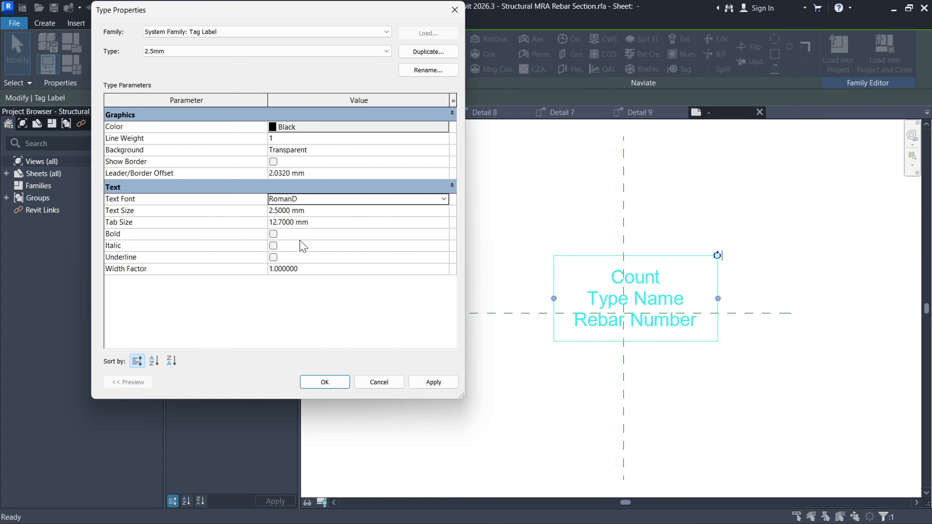
pyautogui.click(427, 381)
pyautogui.click(324, 382)
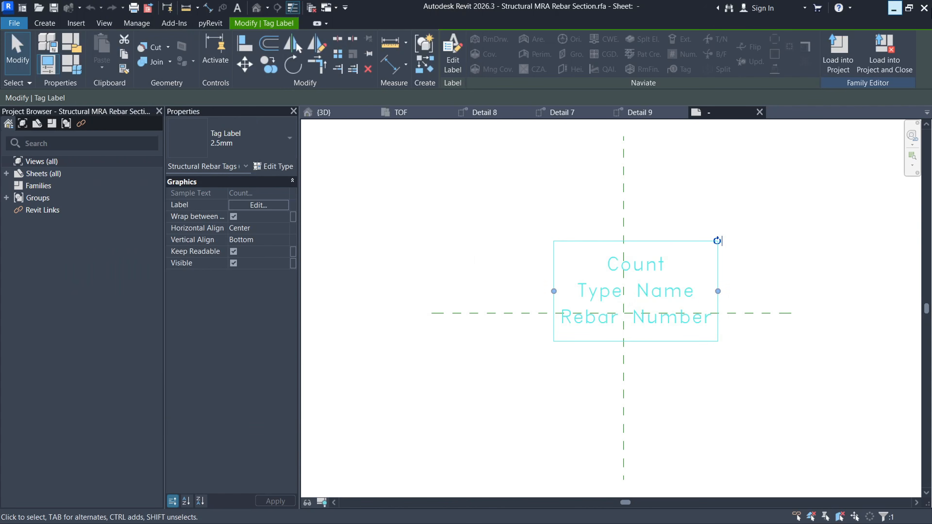
# Step: Load the edited tag family into the project and close it without saving, overwriting the existing version and its parameter values
pyautogui.click(883, 55)
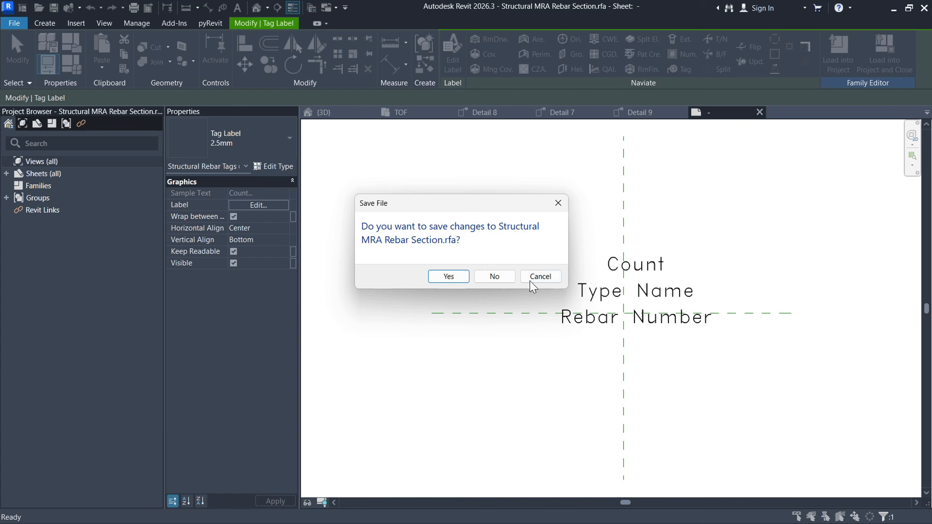
pyautogui.click(494, 276)
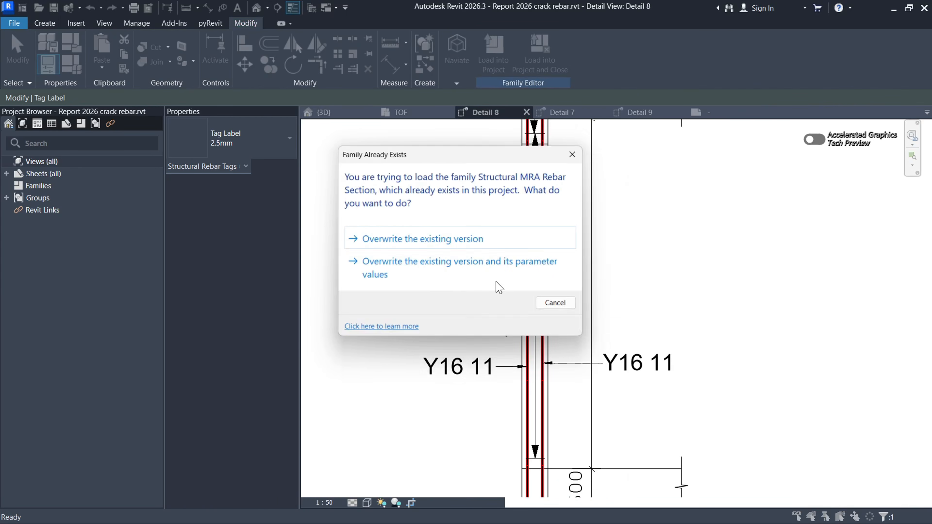
pyautogui.click(464, 274)
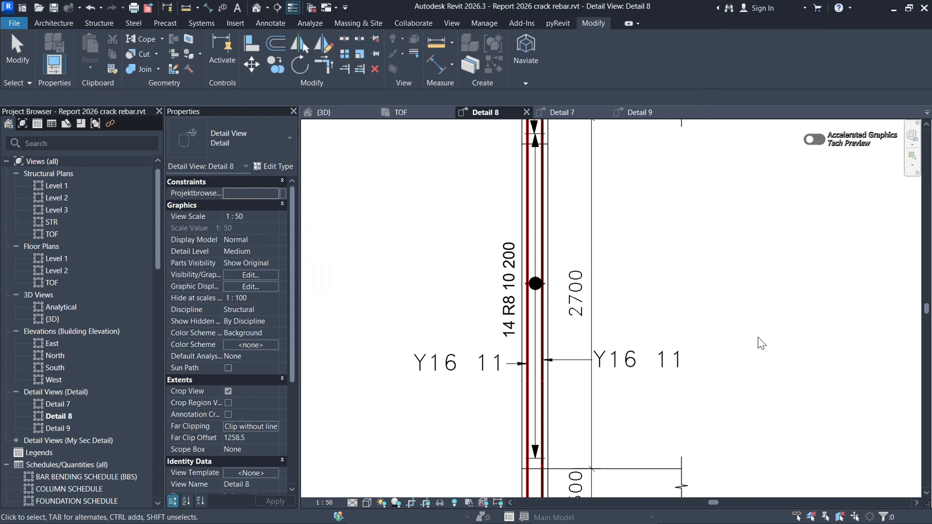
# Step: Open the family of the vertical 14 R8 10 200 rebar tag, 1 TO 50 TAG, for editing
pyautogui.scroll(-2, 582, 426)
pyautogui.scroll(2, 539, 297)
pyautogui.scroll(1, 539, 296)
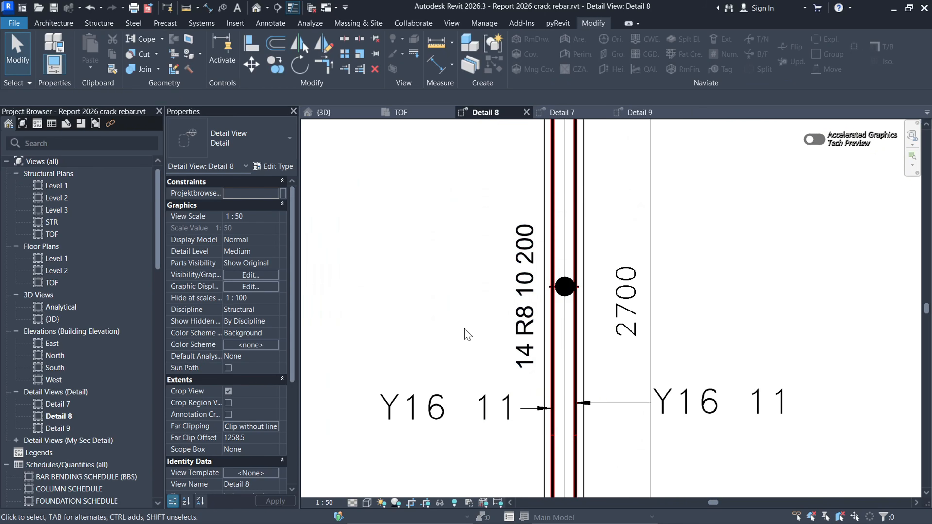
pyautogui.click(532, 330)
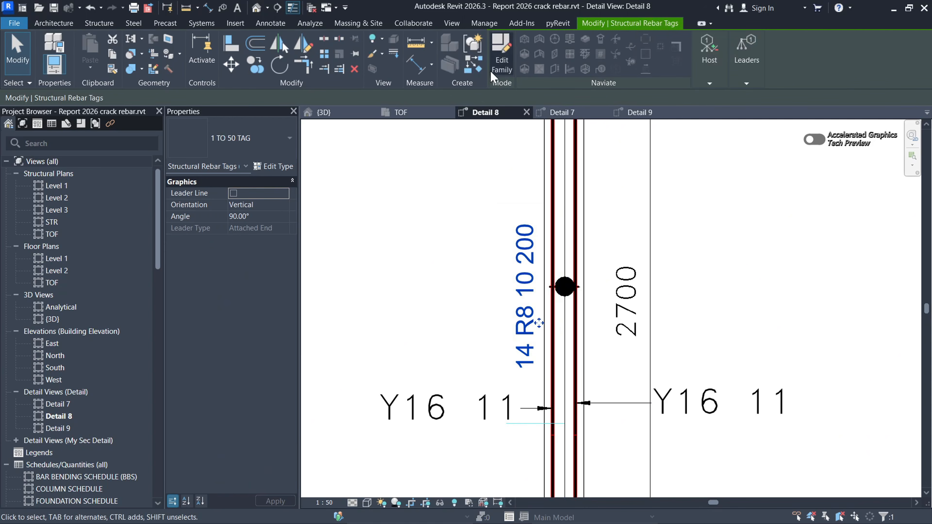
pyautogui.click(501, 63)
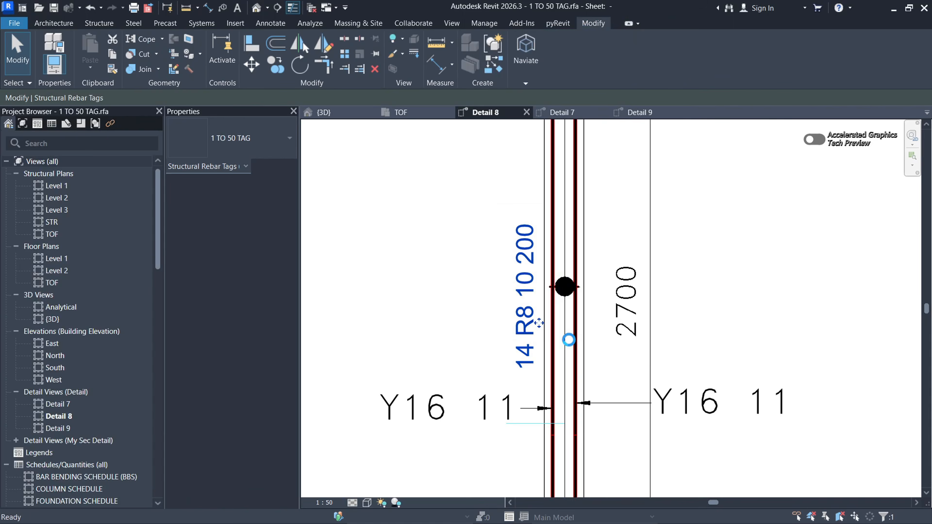
pyautogui.scroll(5, 623, 315)
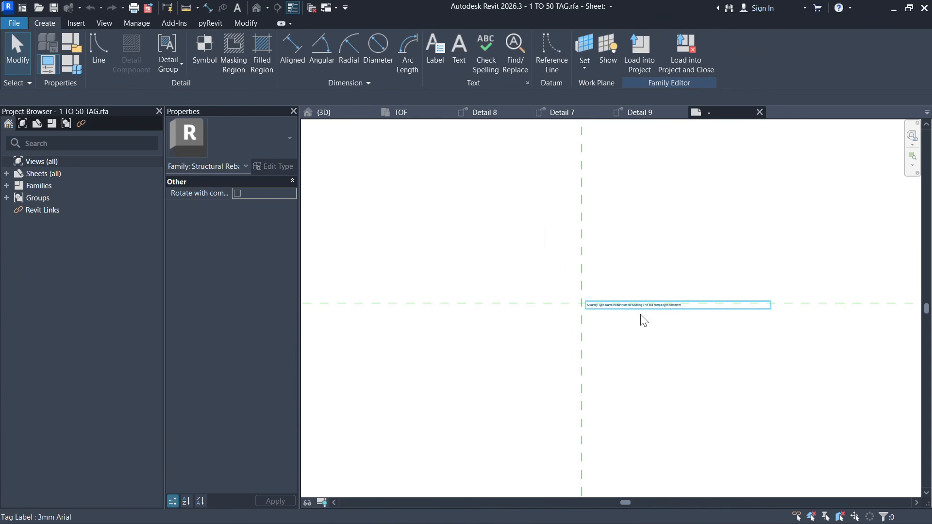
# Step: Set the text font of the tag label's 3mm Arial type to RomanD
pyautogui.click(625, 294)
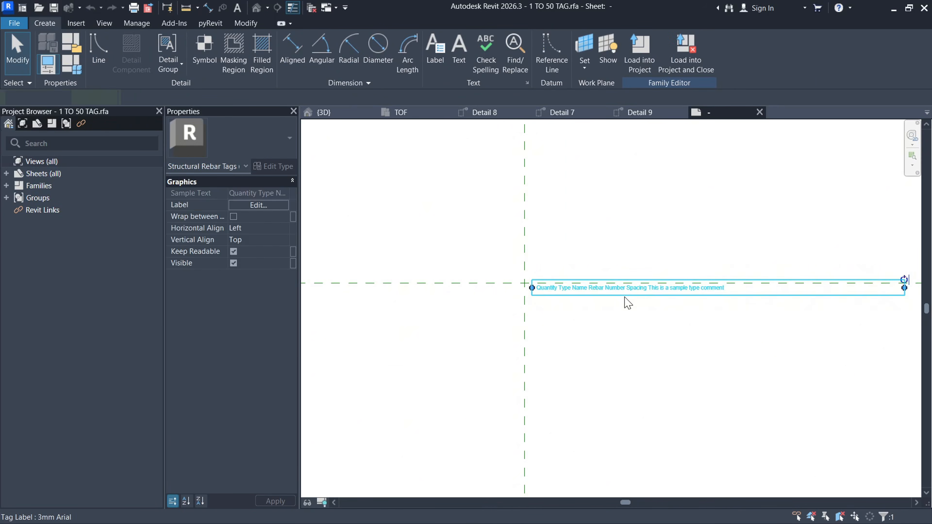
pyautogui.click(283, 169)
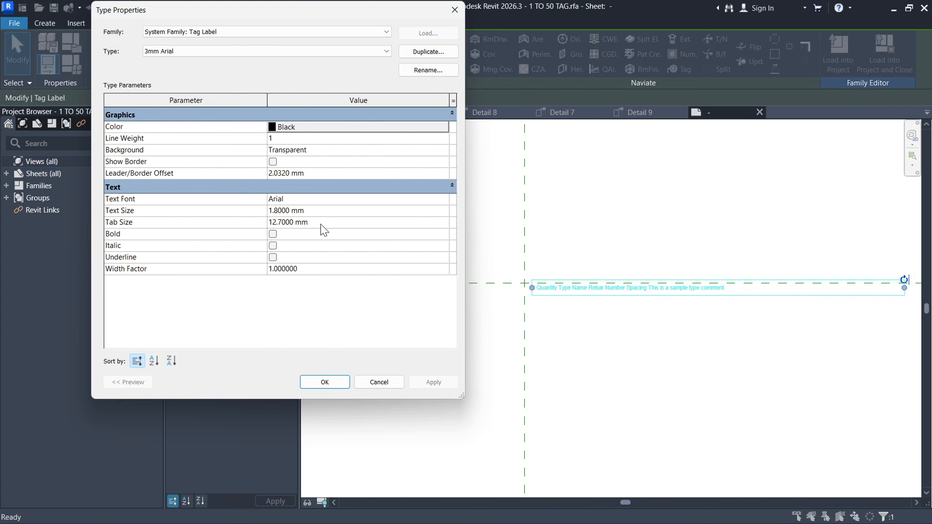
pyautogui.click(445, 201)
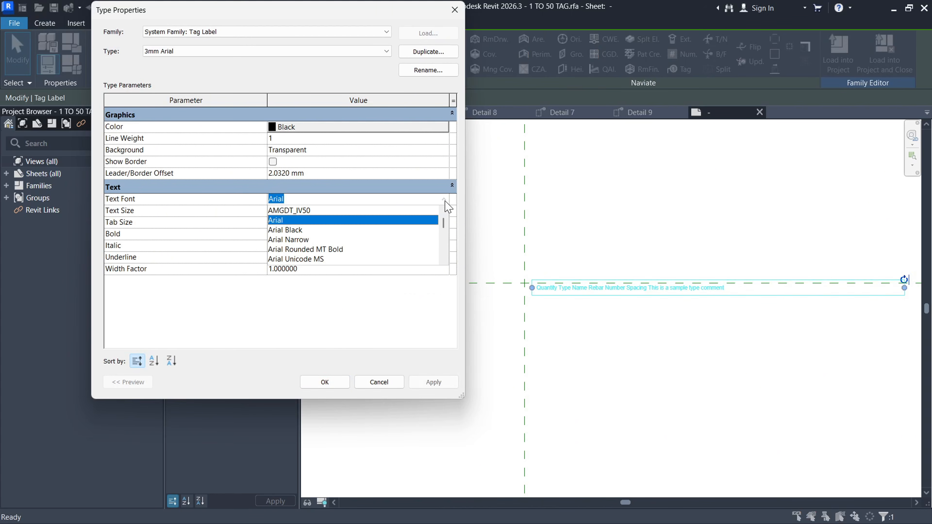
pyautogui.write('r')
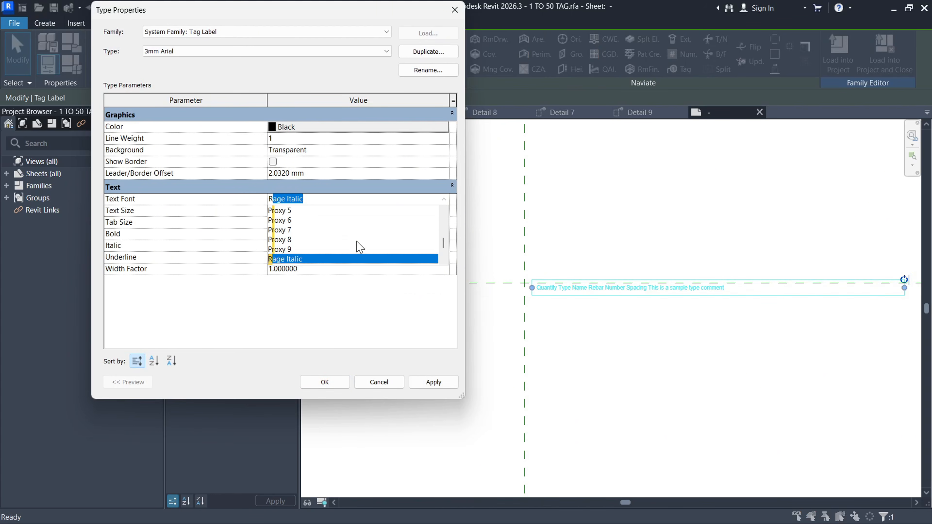
pyautogui.scroll(-3, 357, 245)
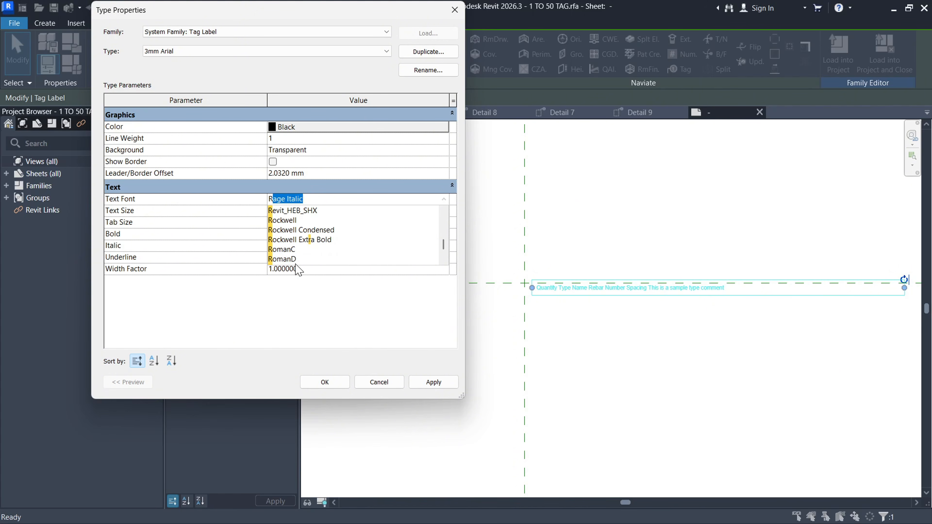
pyautogui.click(294, 259)
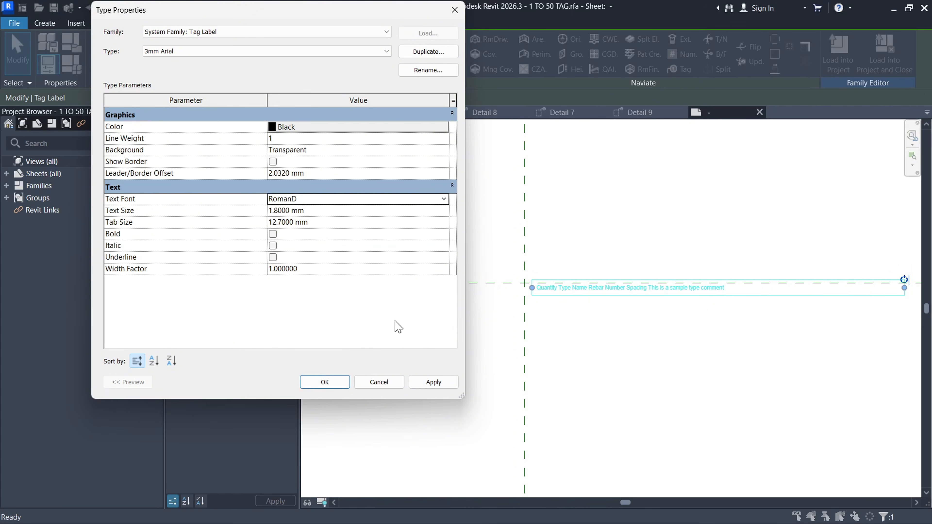
pyautogui.click(427, 383)
pyautogui.click(323, 384)
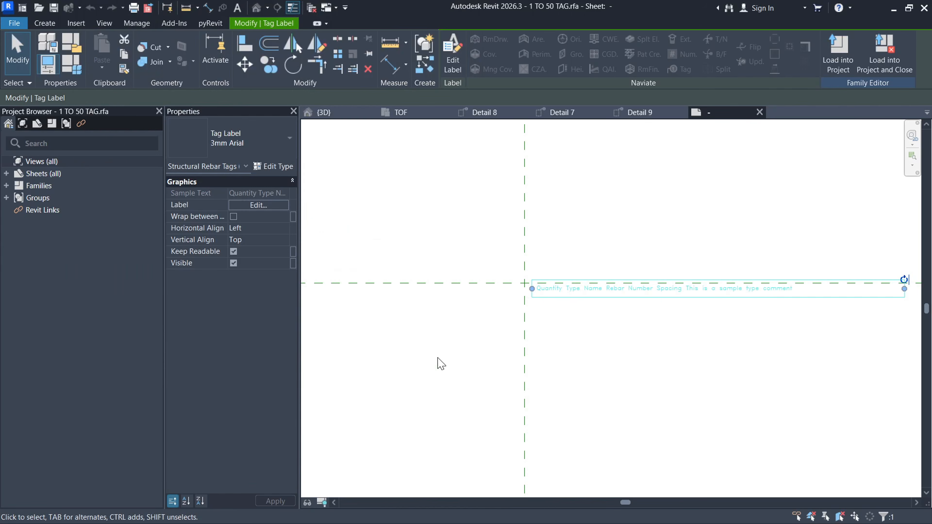
pyautogui.click(629, 391)
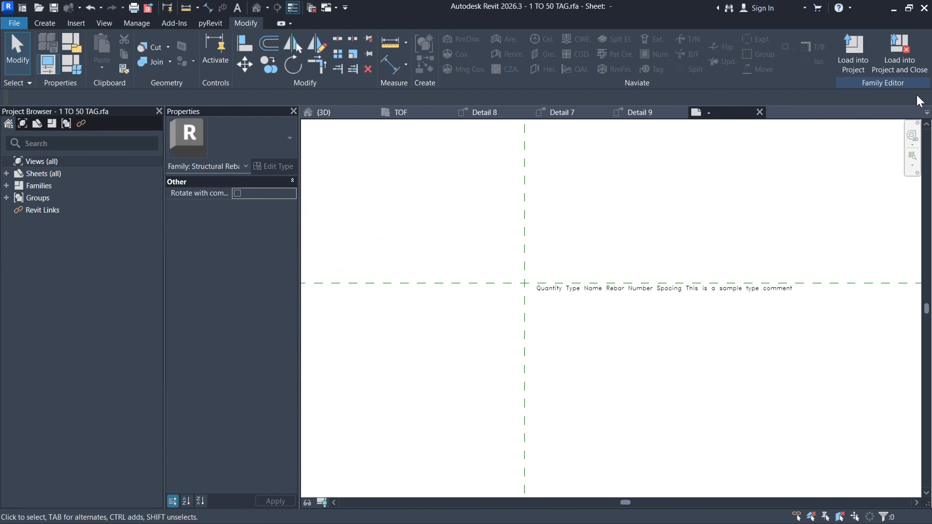
# Step: Load the edited 1 TO 50 TAG family into the project and close it without saving, overwriting the existing version
pyautogui.click(912, 60)
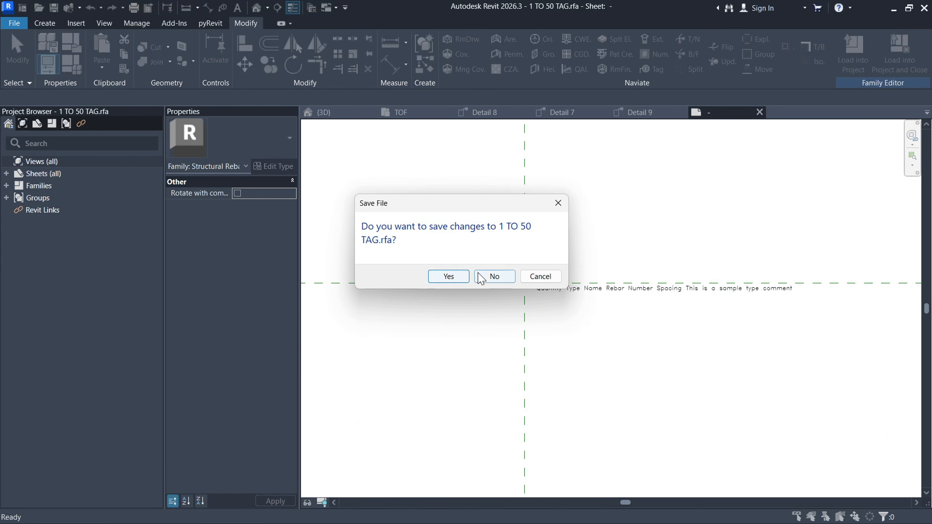
pyautogui.click(481, 277)
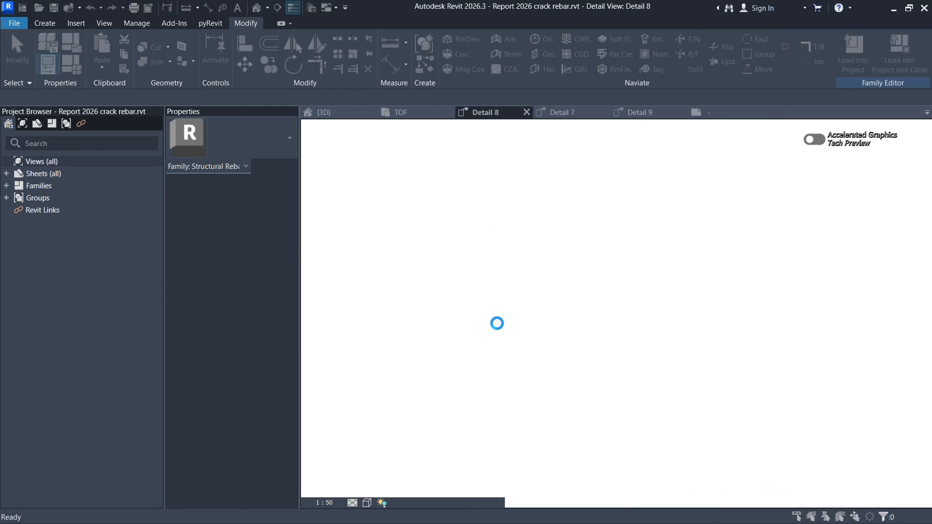
pyautogui.click(440, 270)
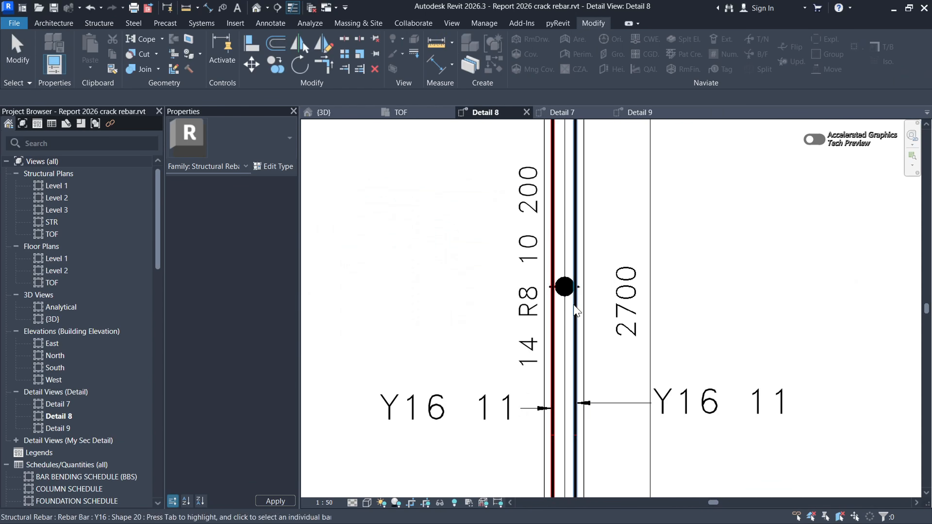
# Step: Examine the rebar tags and dimensions along the column from the footing to the top for matching text fonts
pyautogui.scroll(-3, 579, 326)
pyautogui.scroll(-4, 578, 326)
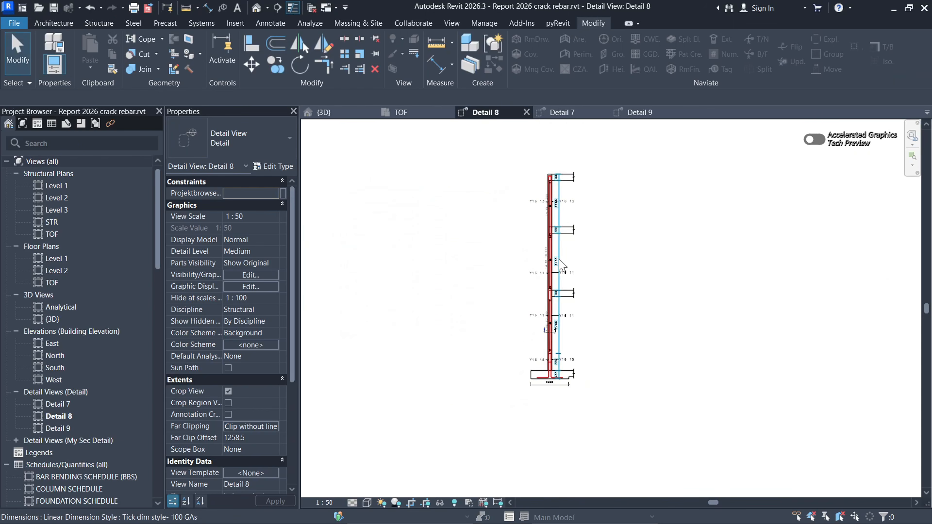
pyautogui.scroll(6, 545, 334)
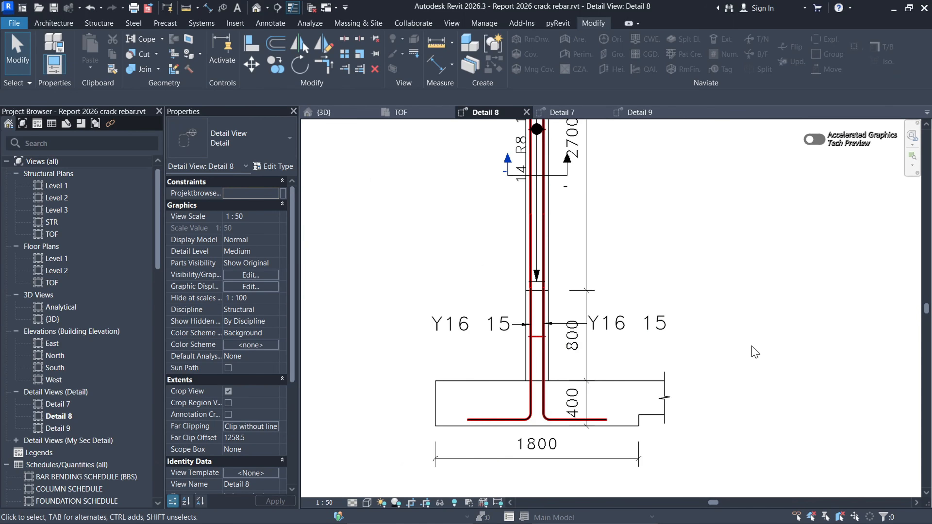
pyautogui.scroll(-5, 627, 382)
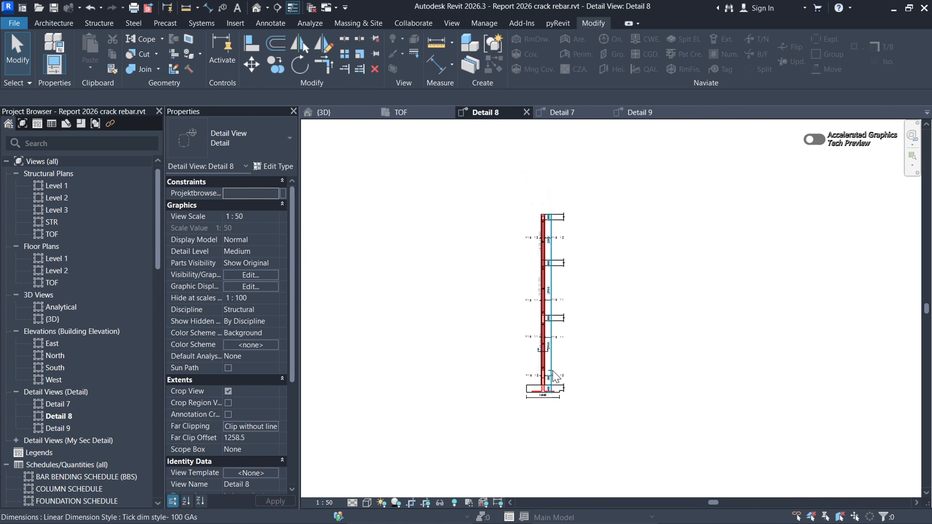
pyautogui.scroll(4, 565, 238)
pyautogui.scroll(6, 567, 241)
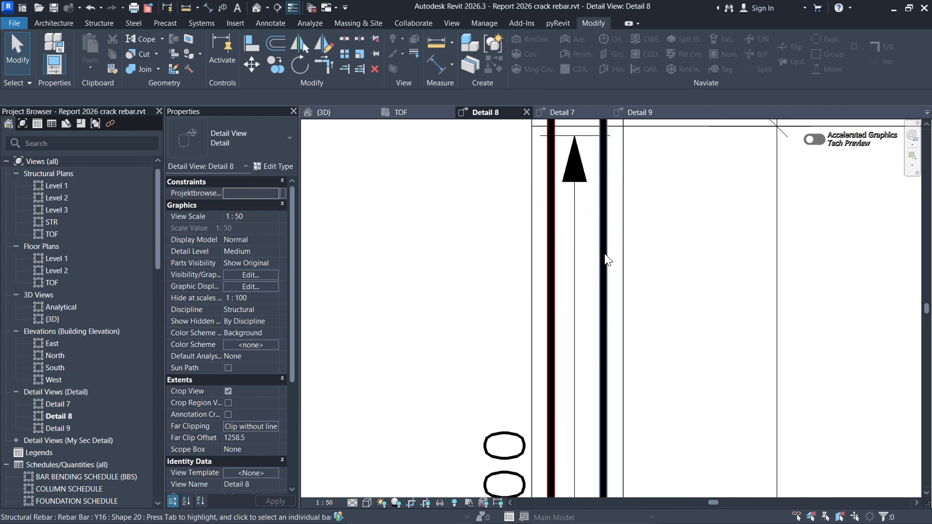
pyautogui.scroll(-3, 543, 222)
pyautogui.scroll(-3, 535, 214)
pyautogui.scroll(4, 536, 319)
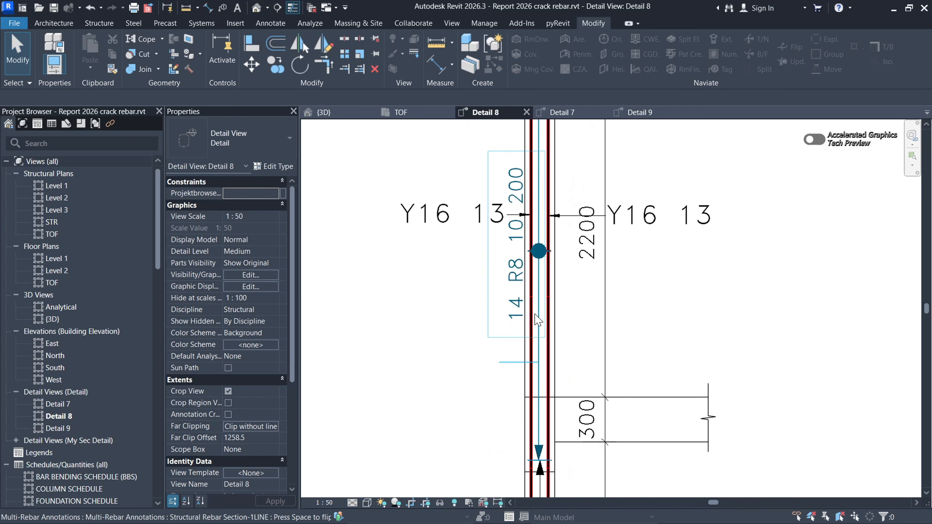
pyautogui.scroll(-4, 471, 253)
pyautogui.scroll(-3, 481, 261)
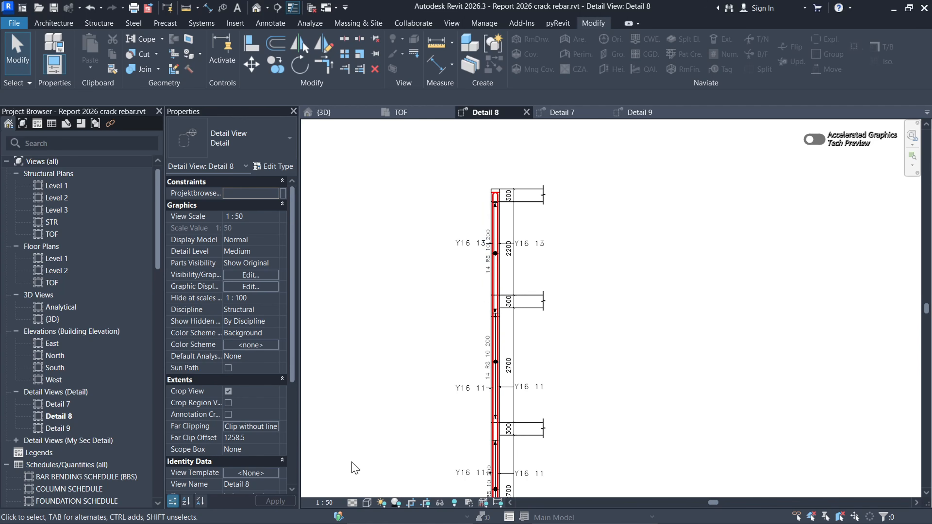
# Step: Set Detail 8's detail level to Coarse and turn off the Thin Lines display
pyautogui.click(352, 502)
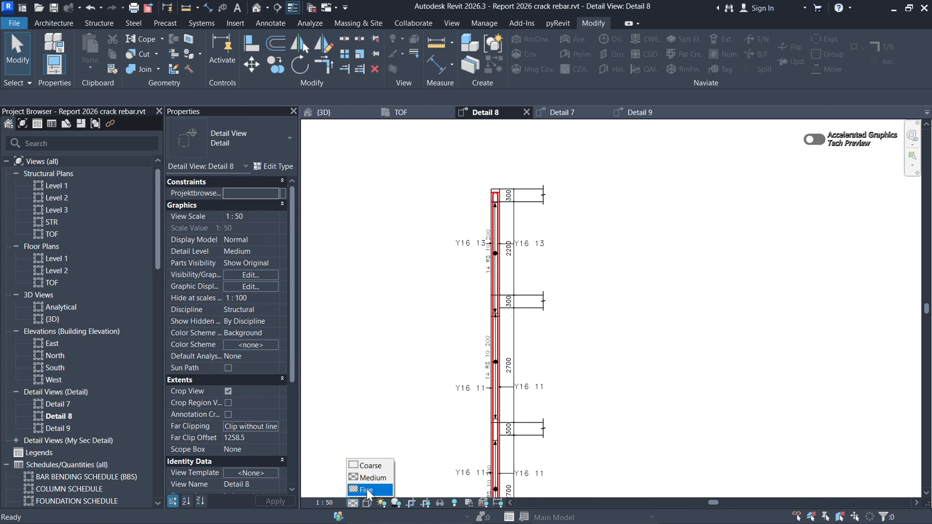
pyautogui.click(368, 465)
pyautogui.scroll(8, 505, 216)
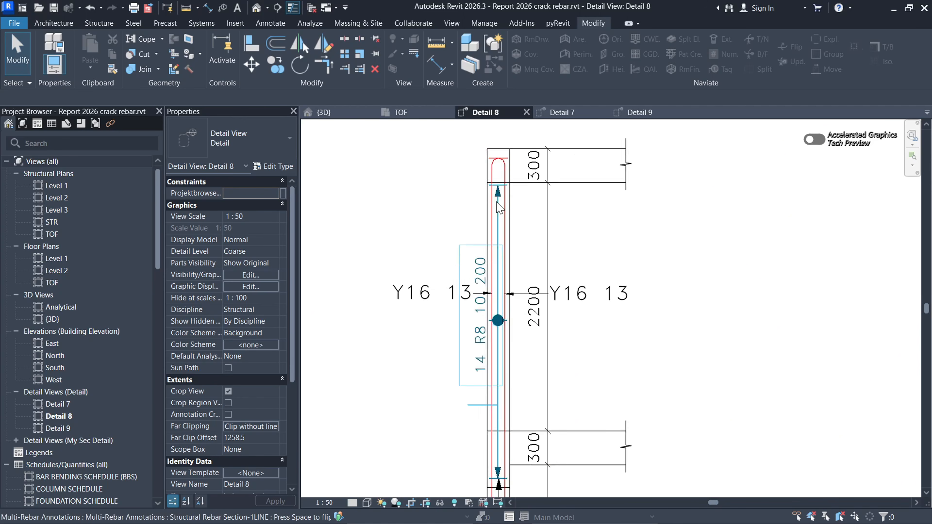
pyautogui.scroll(-5, 519, 209)
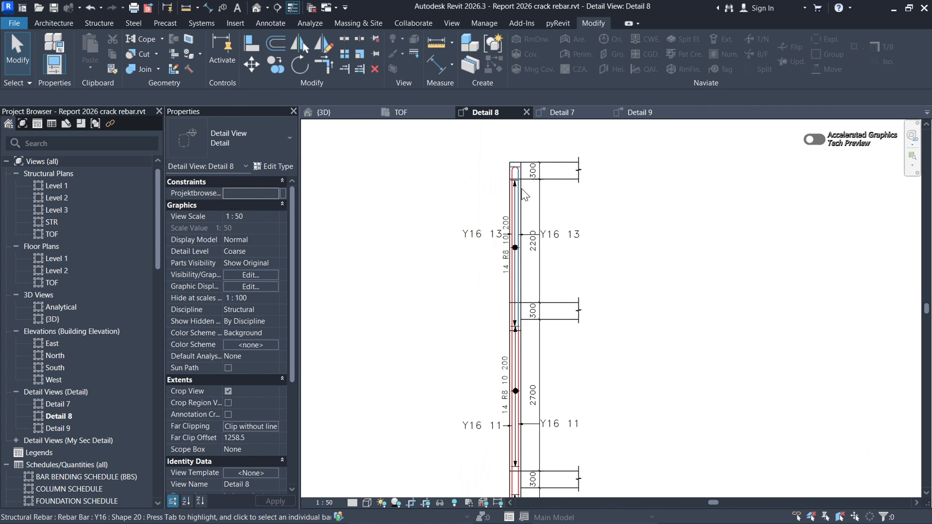
pyautogui.scroll(6, 537, 391)
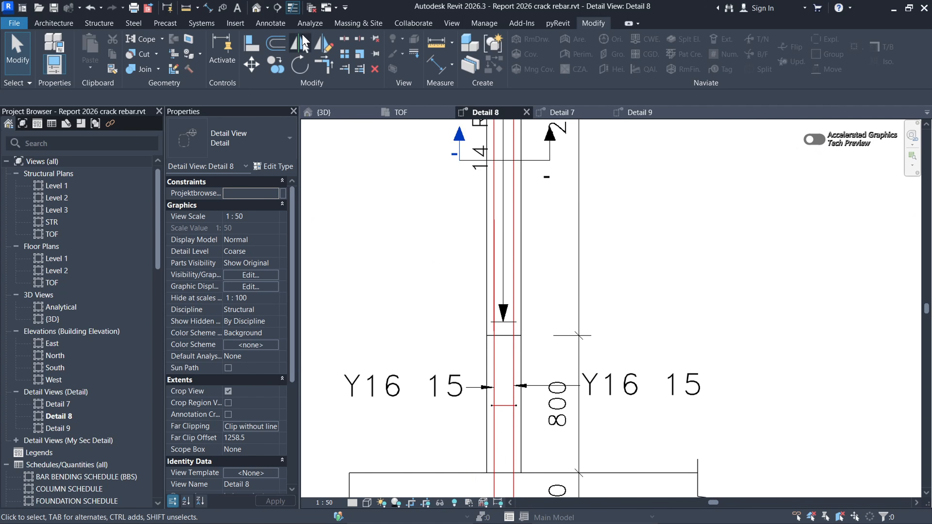
pyautogui.click(293, 10)
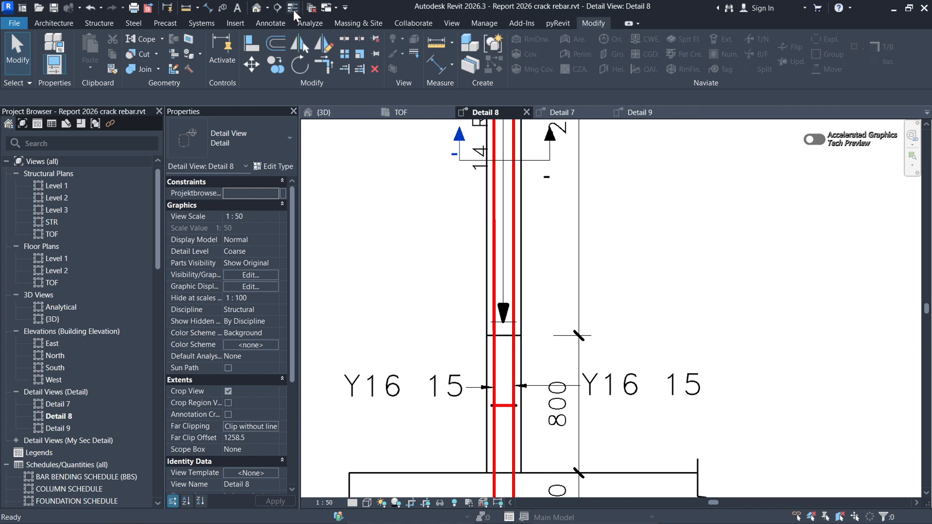
# Step: Examine the line weights of the column bars, concrete outlines, dimensions and tags along the column's height
pyautogui.scroll(-4, 508, 316)
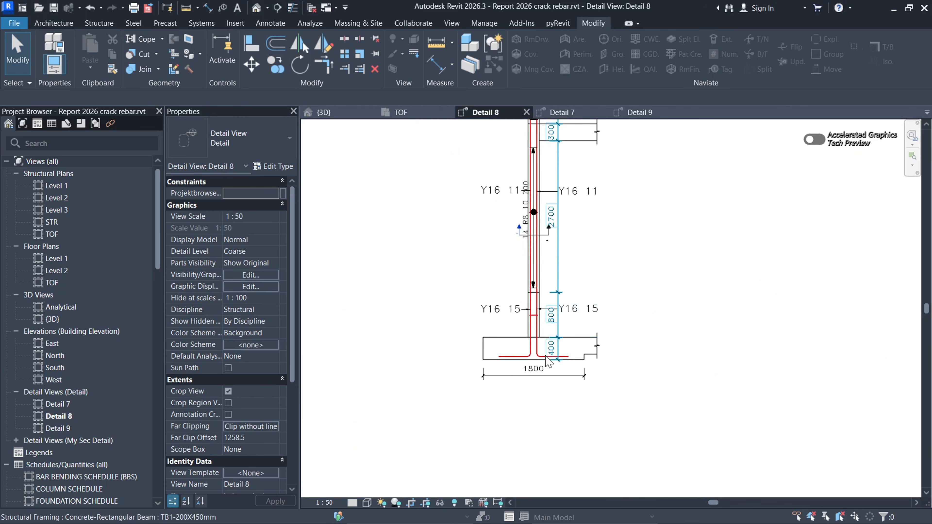
pyautogui.scroll(5, 517, 338)
pyautogui.scroll(-6, 520, 356)
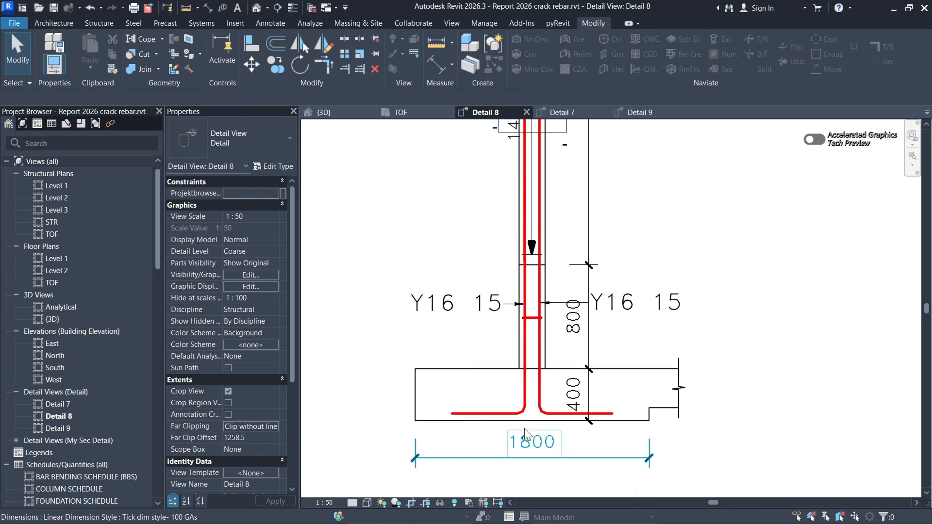
pyautogui.scroll(4, 526, 182)
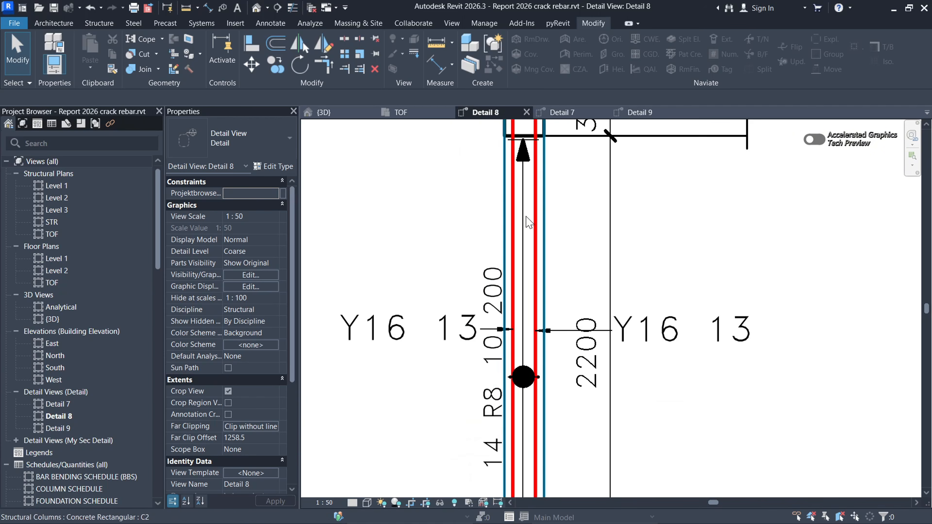
pyautogui.scroll(-3, 525, 194)
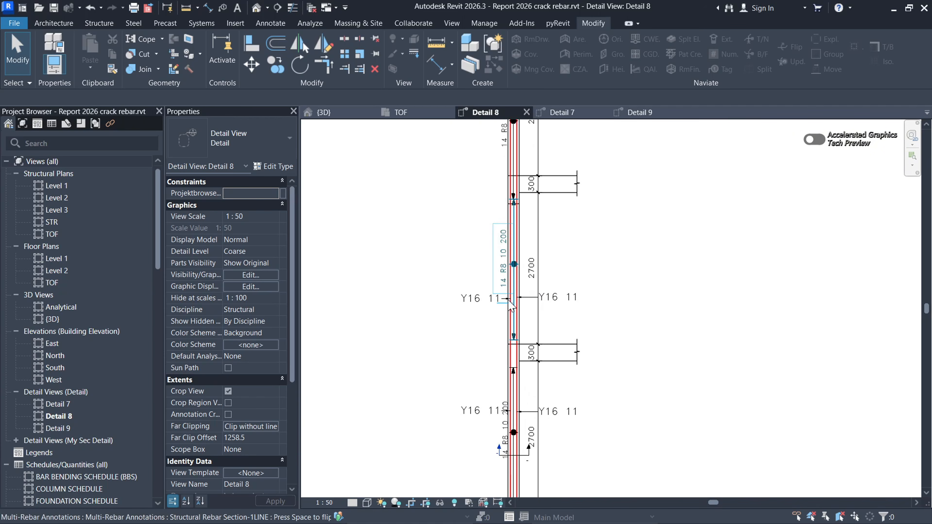
pyautogui.scroll(5, 515, 217)
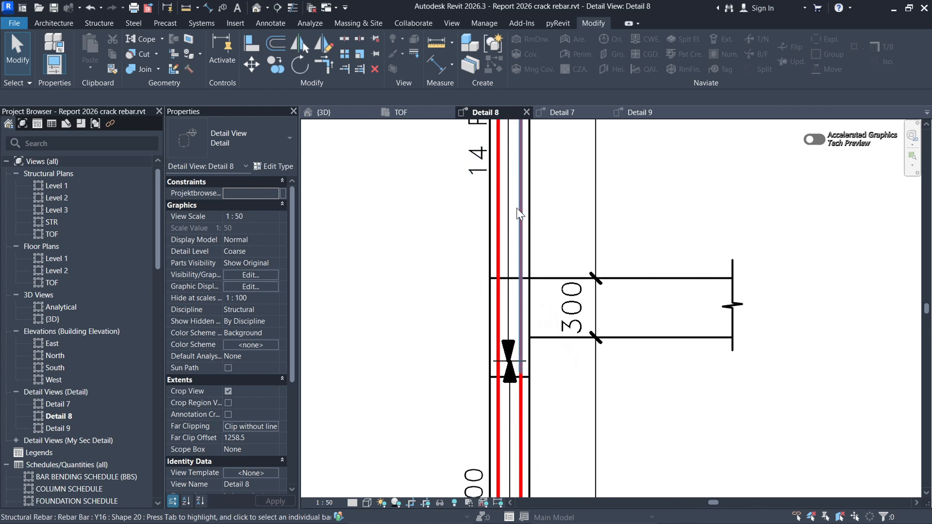
pyautogui.scroll(-3, 549, 359)
pyautogui.scroll(4, 515, 324)
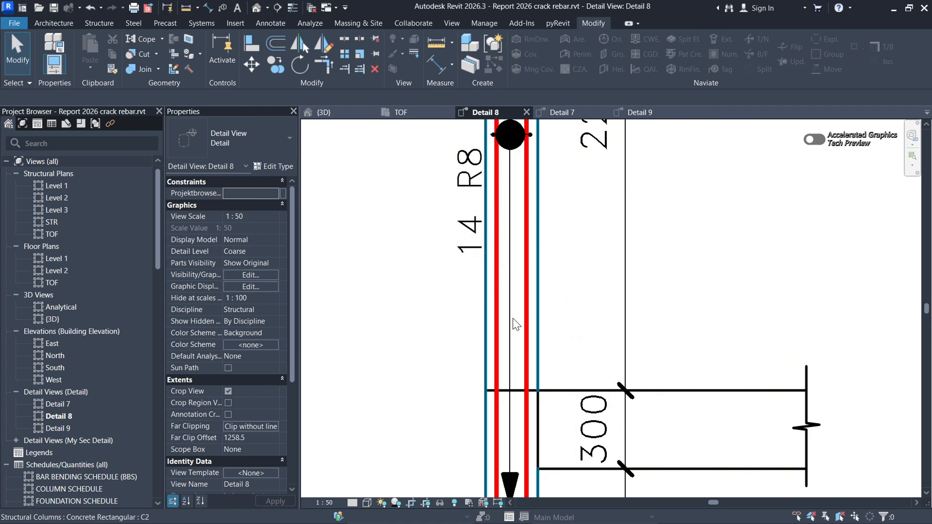
pyautogui.scroll(-4, 527, 342)
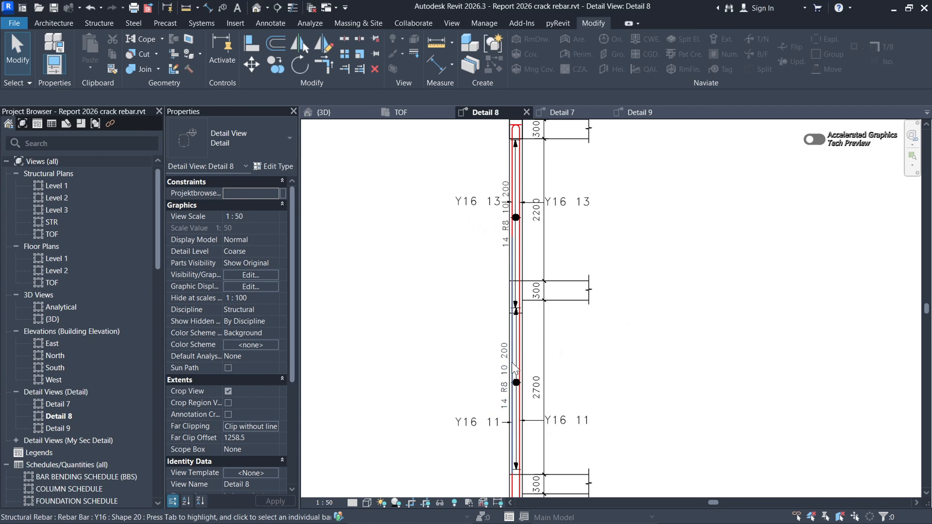
pyautogui.scroll(4, 525, 431)
pyautogui.scroll(-2, 524, 431)
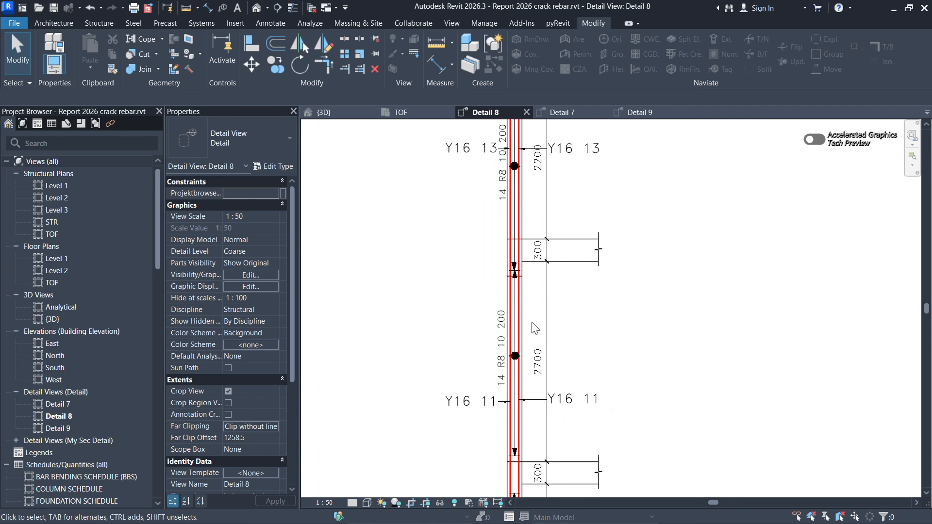
pyautogui.scroll(5, 505, 225)
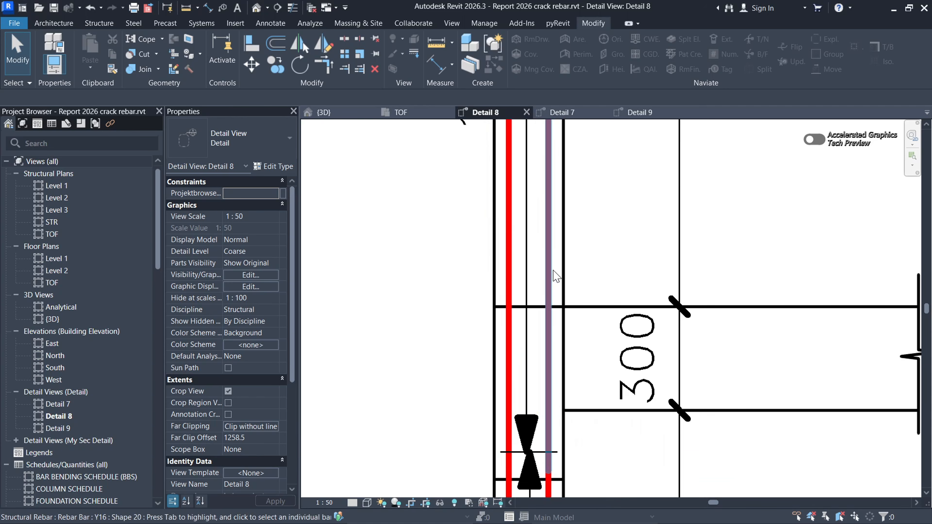
# Step: Set the lower end of the top storey's right-hand Y16 column bar to Crank, using Crank 1
pyautogui.scroll(-4, 516, 257)
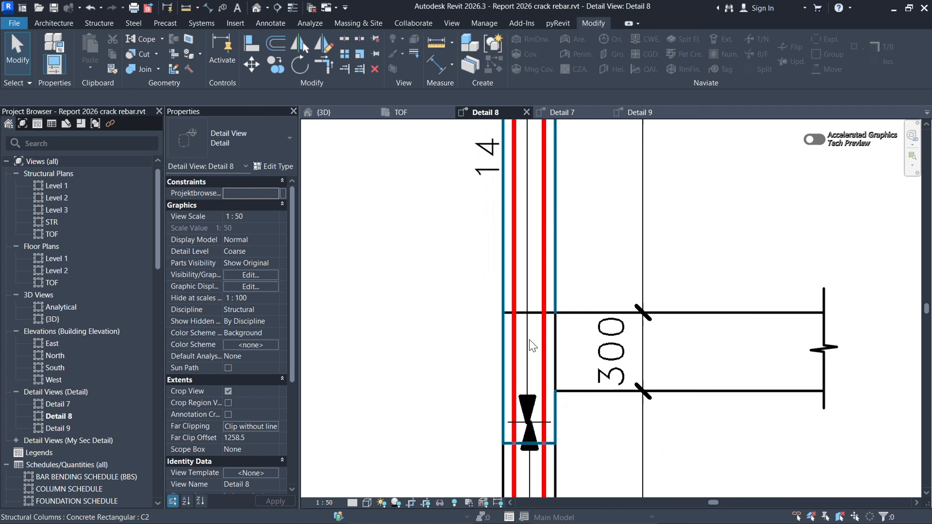
pyautogui.scroll(3, 536, 178)
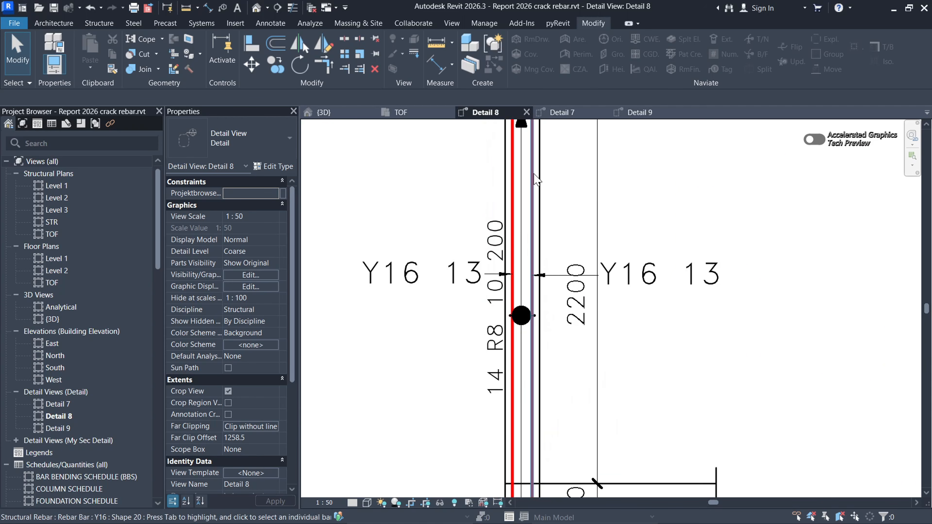
pyautogui.click(533, 187)
pyautogui.scroll(-2, 532, 182)
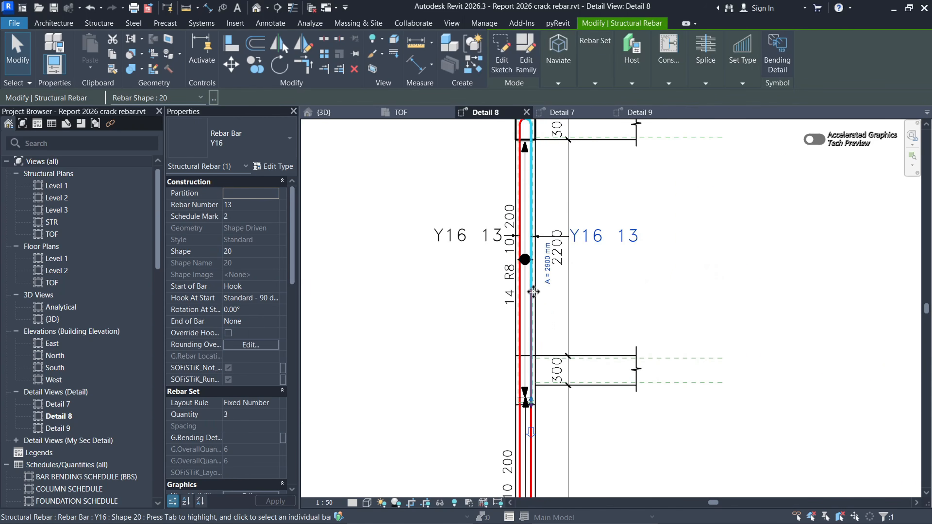
pyautogui.scroll(2, 525, 209)
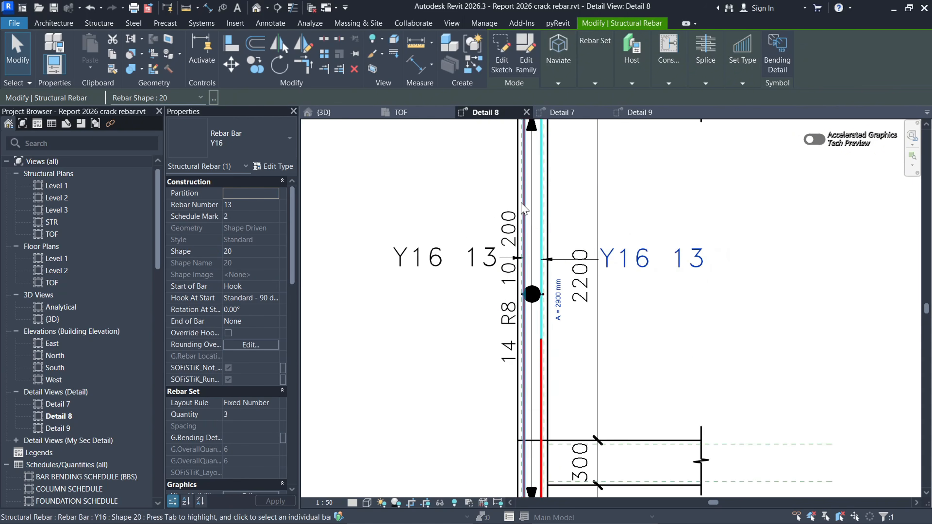
pyautogui.scroll(3, 524, 209)
pyautogui.scroll(-3, 525, 247)
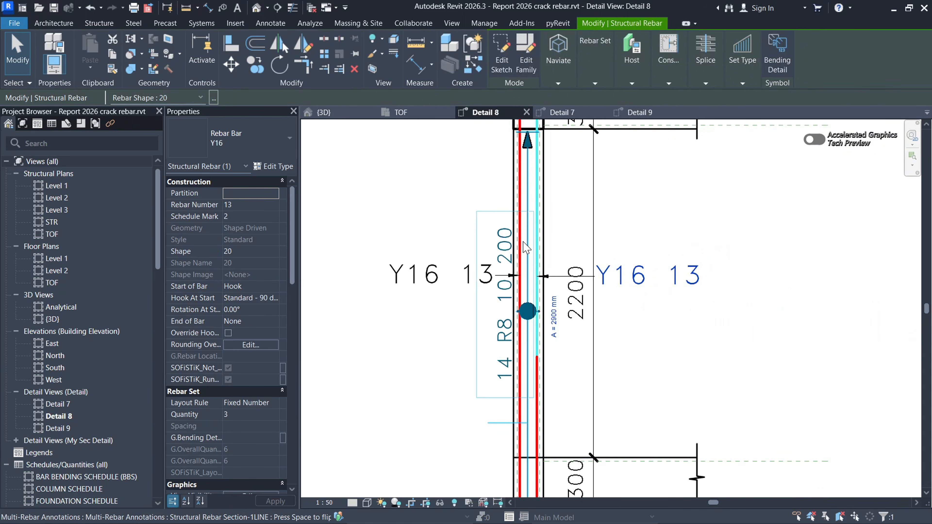
pyautogui.scroll(-2, 553, 369)
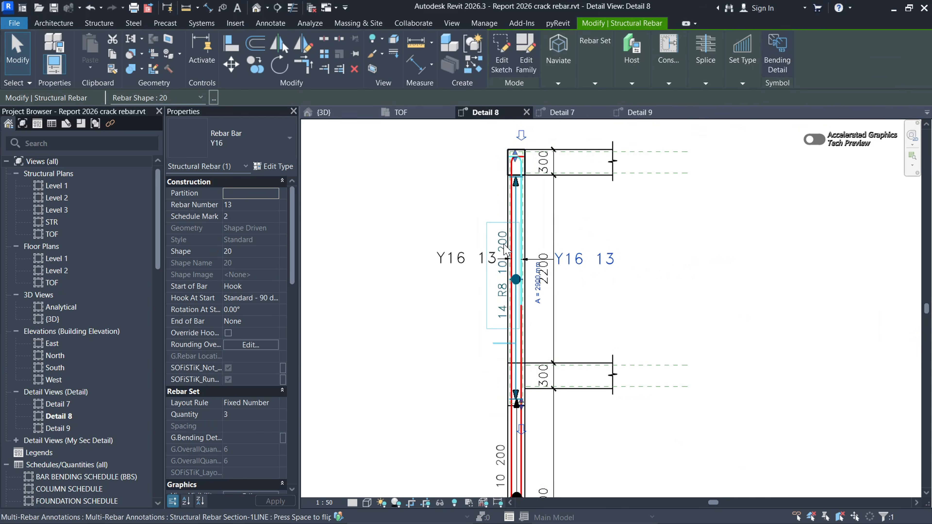
pyautogui.scroll(2, 523, 430)
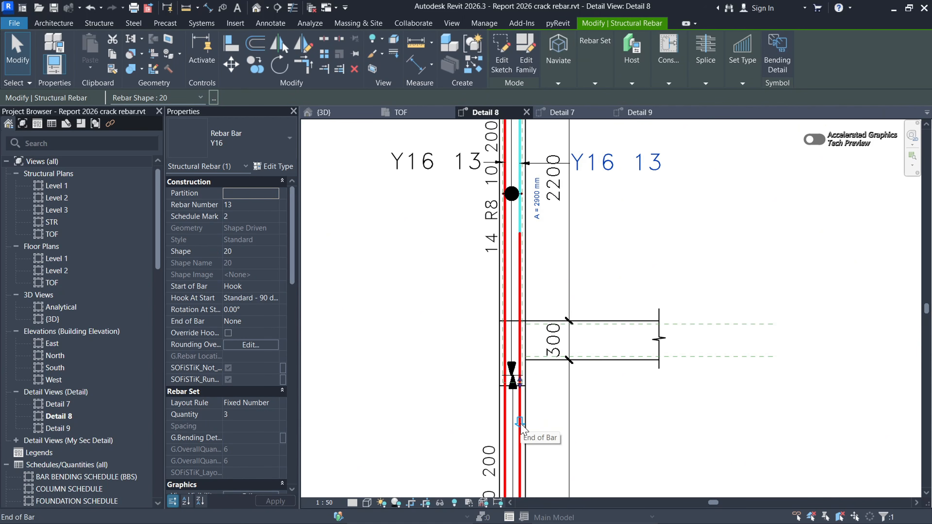
pyautogui.scroll(-1, 501, 350)
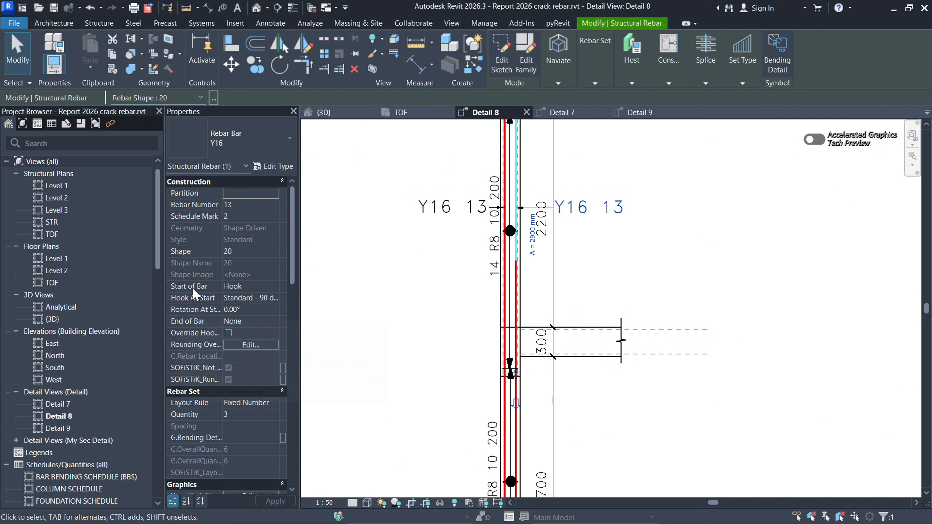
pyautogui.click(272, 322)
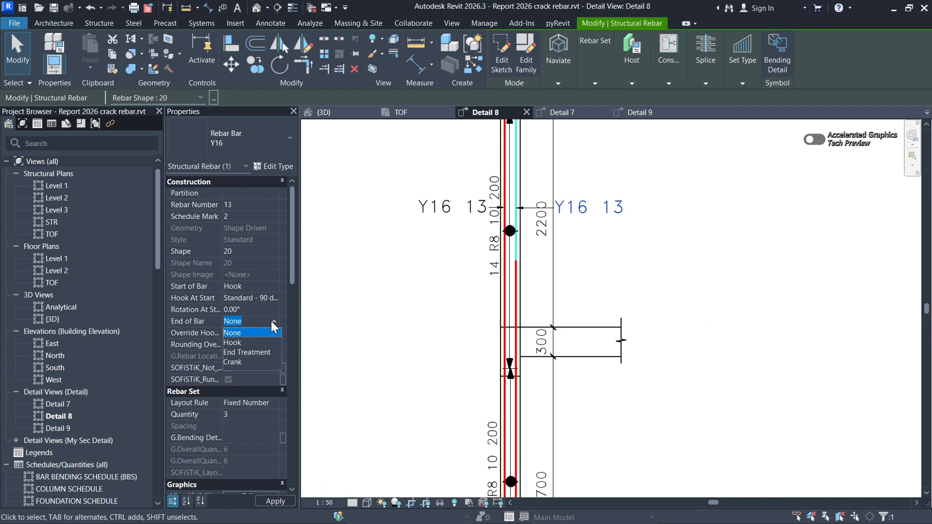
pyautogui.click(239, 362)
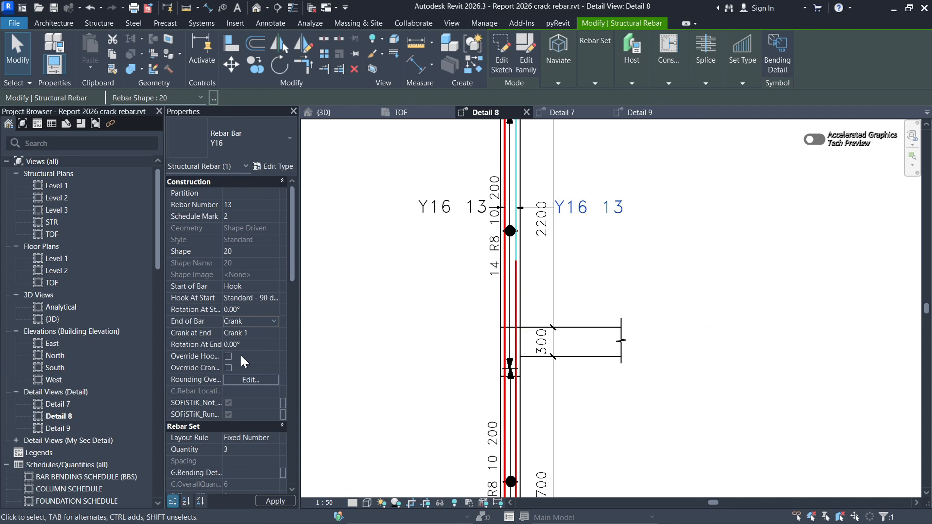
pyautogui.click(274, 333)
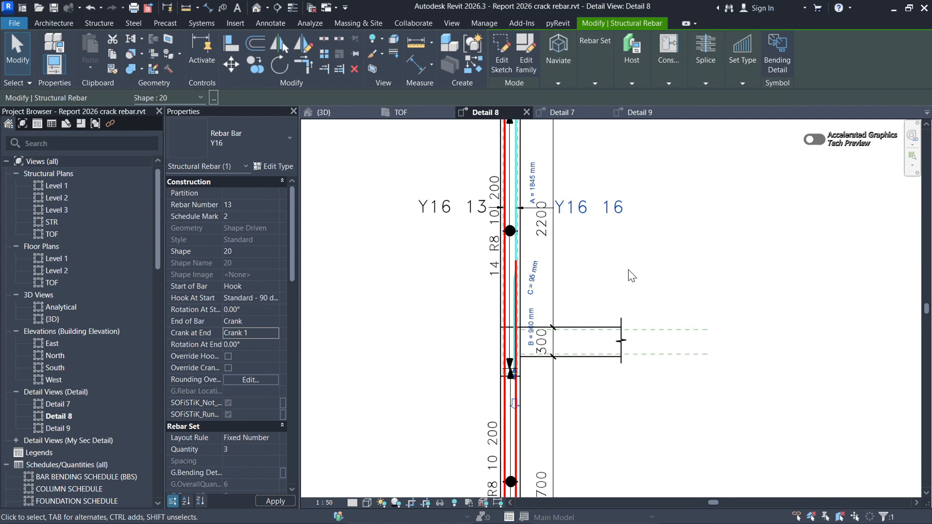
# Step: Examine the cranked right-hand bar where it laps the lower bars and compare it with the laps down the column
pyautogui.scroll(3, 531, 309)
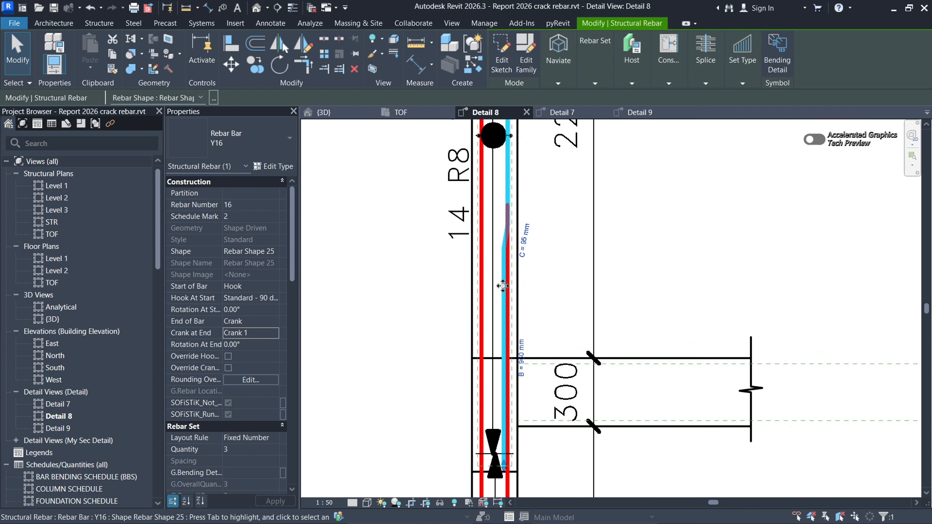
pyautogui.scroll(-1, 523, 385)
pyautogui.scroll(-3, 522, 390)
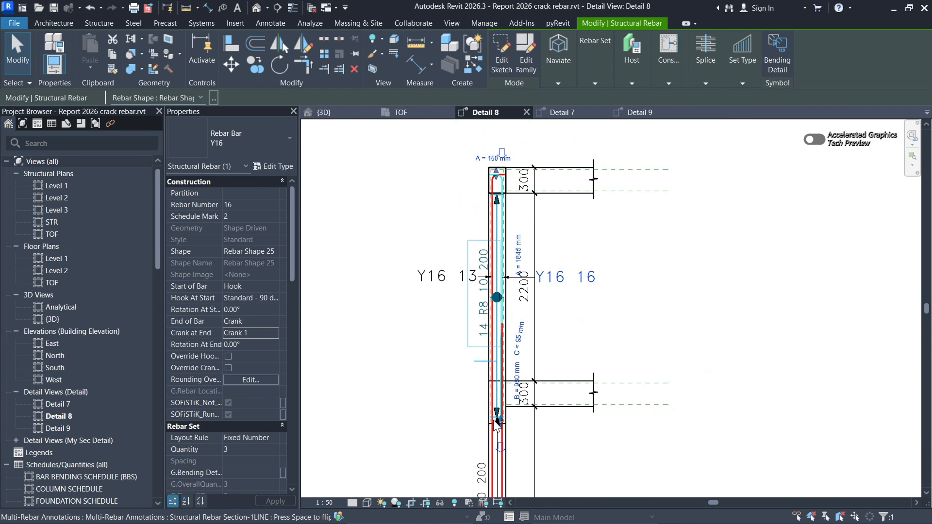
pyautogui.scroll(5, 483, 441)
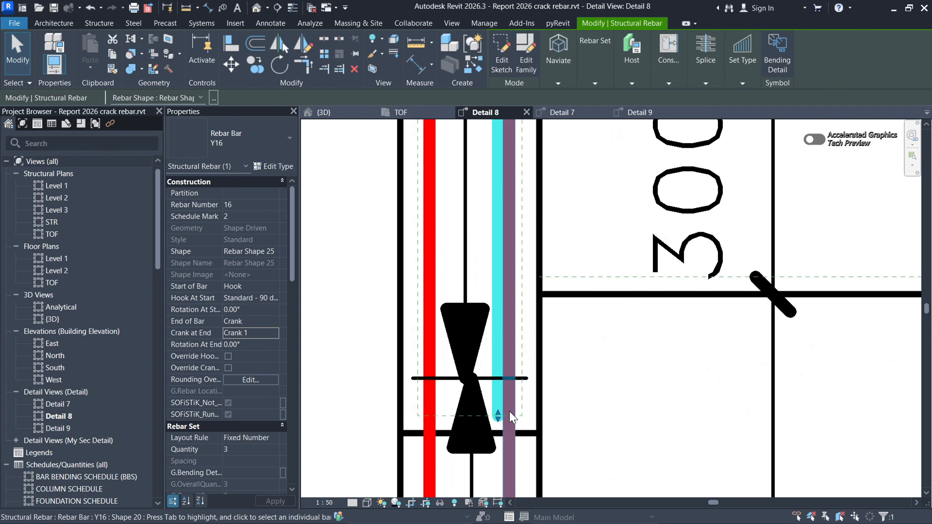
pyautogui.scroll(-3, 508, 315)
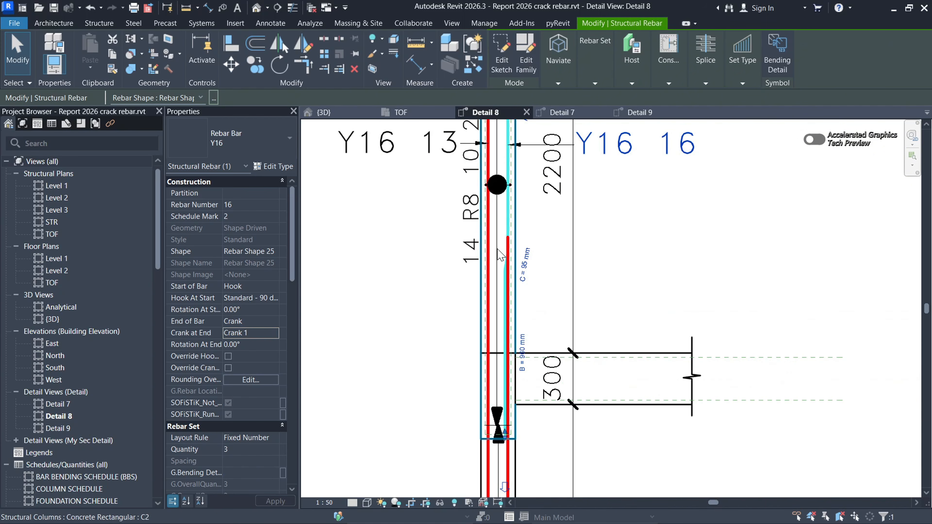
pyautogui.scroll(-2, 532, 338)
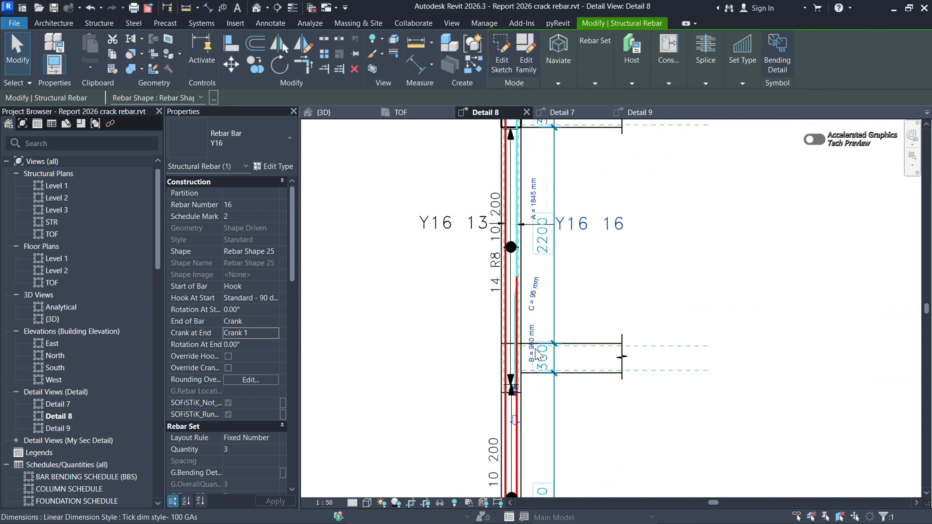
pyautogui.scroll(-3, 534, 367)
pyautogui.scroll(2, 527, 413)
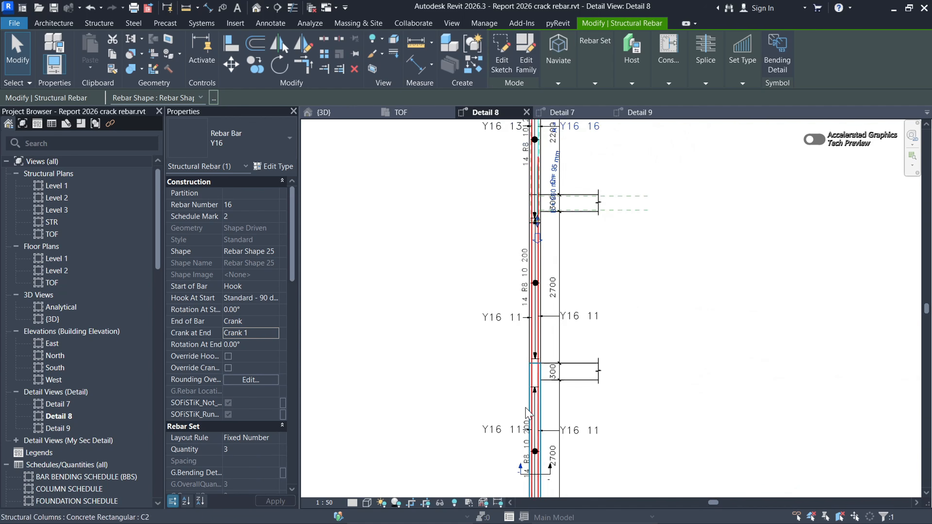
pyautogui.scroll(-2, 527, 413)
pyautogui.scroll(8, 543, 294)
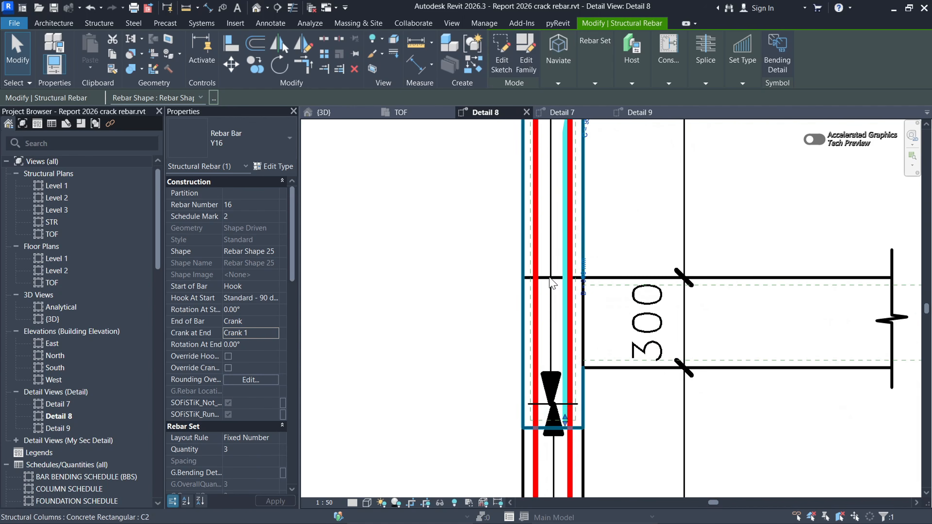
pyautogui.scroll(-5, 628, 400)
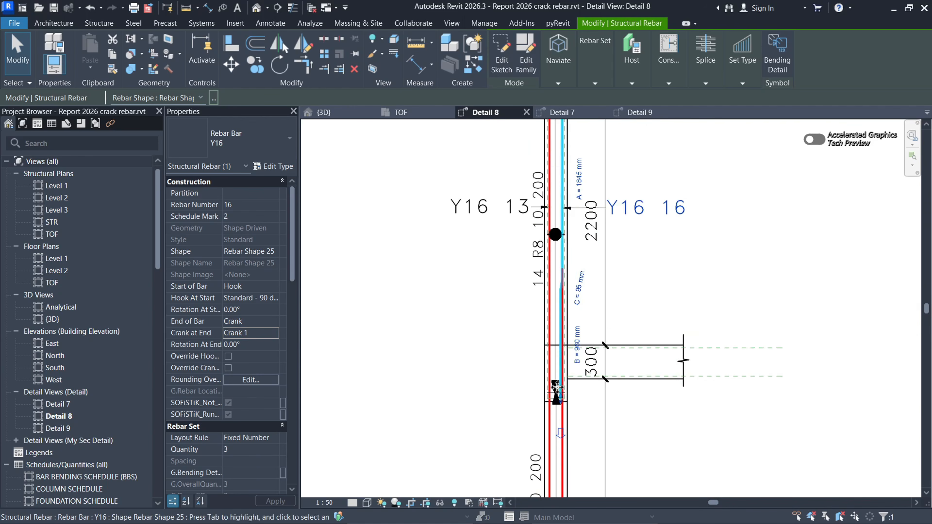
pyautogui.click(680, 306)
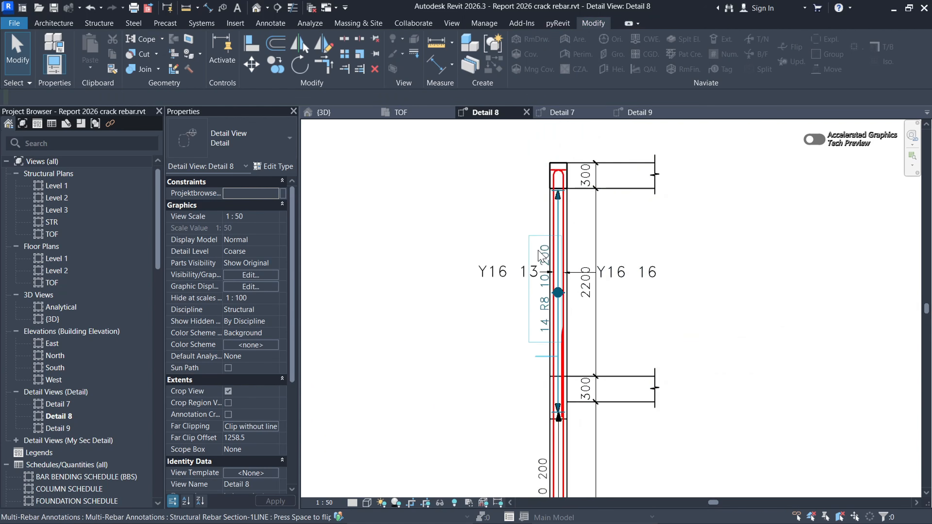
# Step: Set the lower end of the top storey's left-hand Y16 column bar to Crank
pyautogui.scroll(4, 561, 235)
pyautogui.click(568, 221)
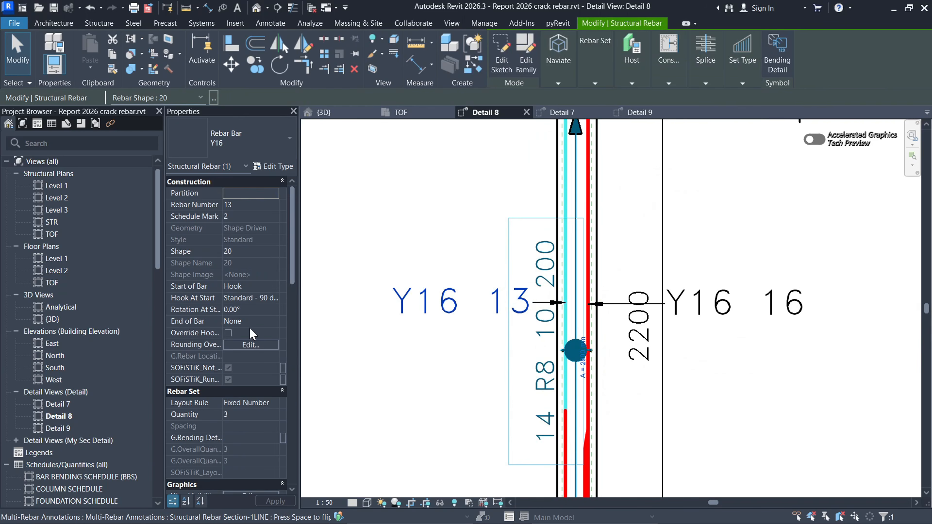
pyautogui.scroll(-4, 532, 367)
pyautogui.scroll(5, 519, 379)
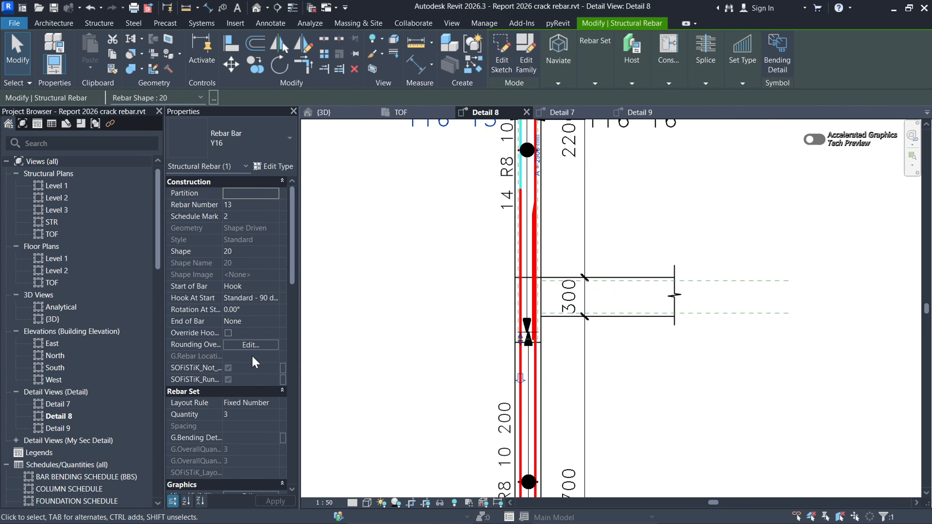
pyautogui.click(275, 322)
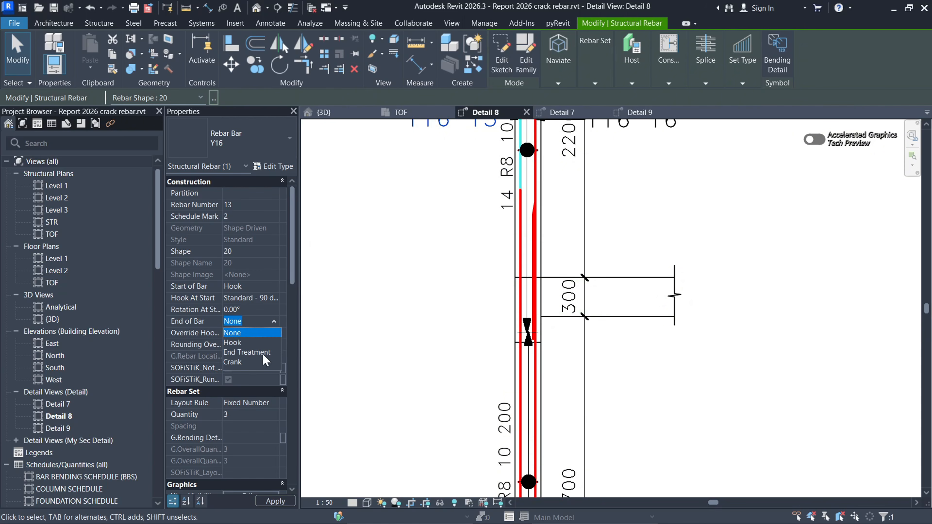
pyautogui.click(231, 362)
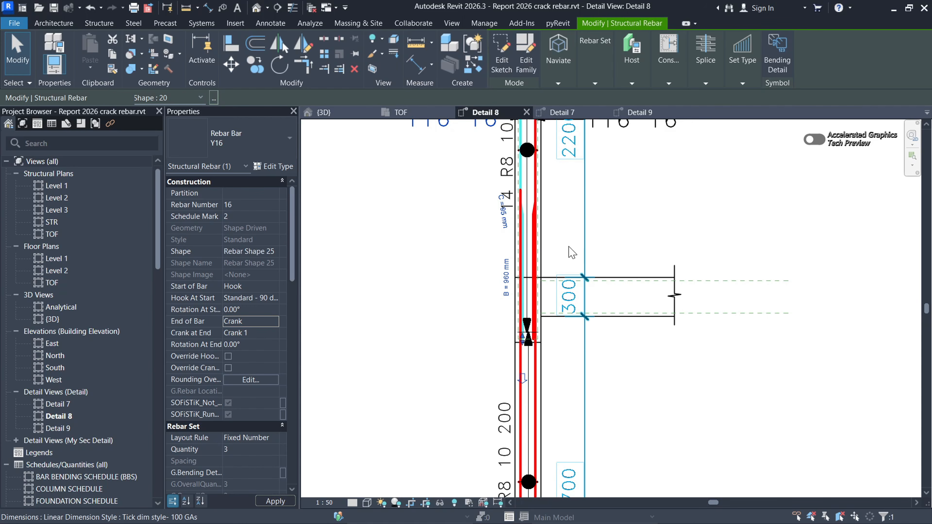
pyautogui.scroll(3, 527, 332)
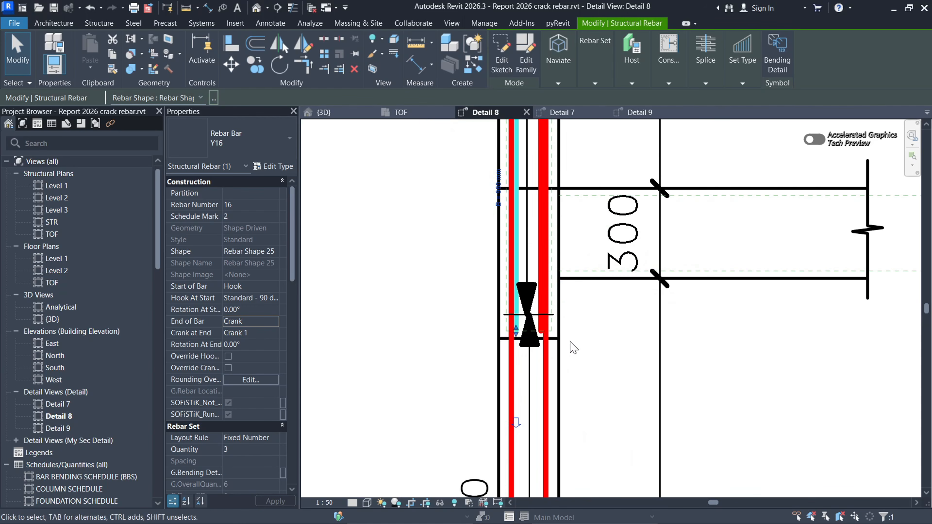
pyautogui.scroll(-2, 557, 394)
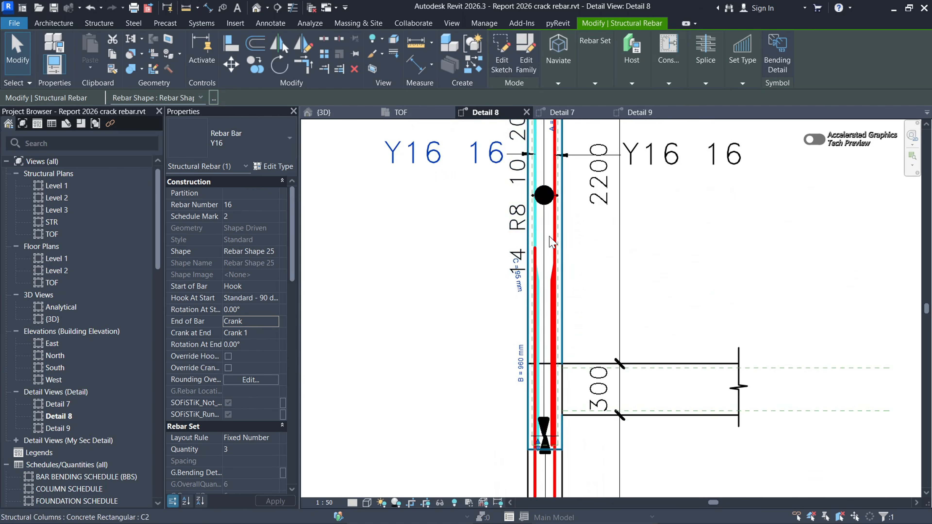
# Step: Edit the constraints of both cranked top-storey Y16 bars together, constraining their lower ends to the column's horizontal face at the floor-top level
pyautogui.scroll(4, 552, 237)
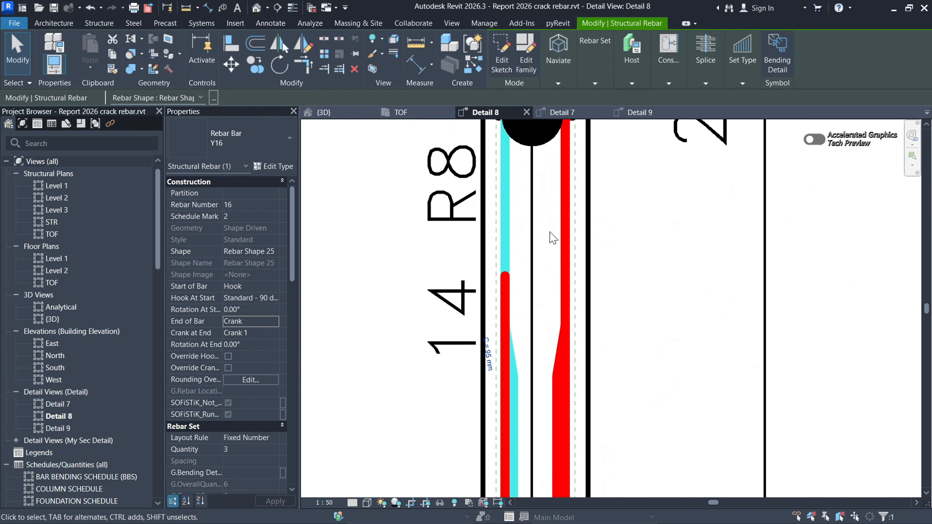
pyautogui.keyDown('ctrl'); pyautogui.click(563, 228); pyautogui.keyUp('ctrl')
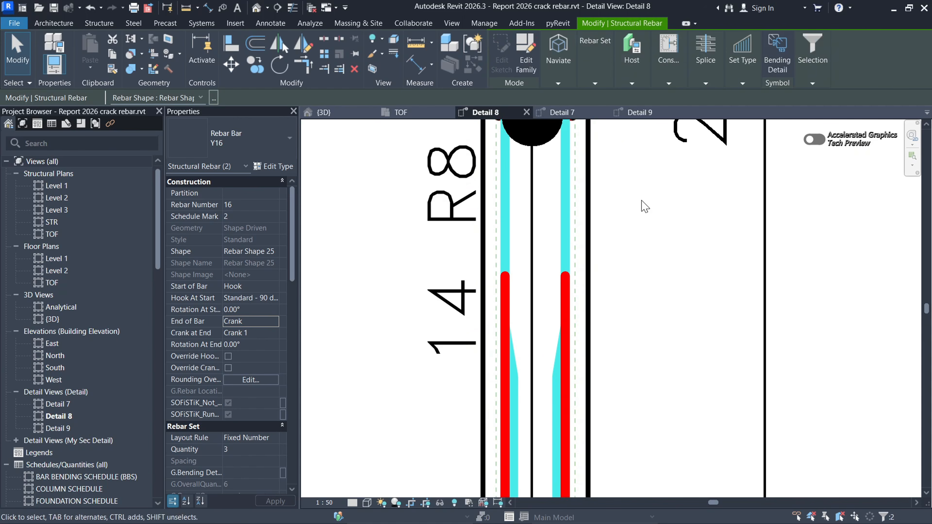
pyautogui.click(668, 57)
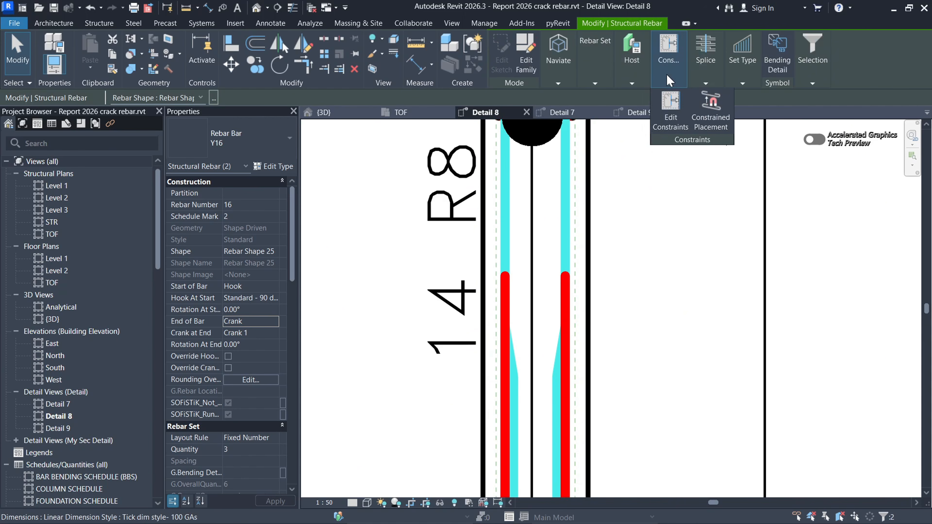
pyautogui.click(671, 103)
pyautogui.scroll(-3, 535, 236)
pyautogui.click(536, 237)
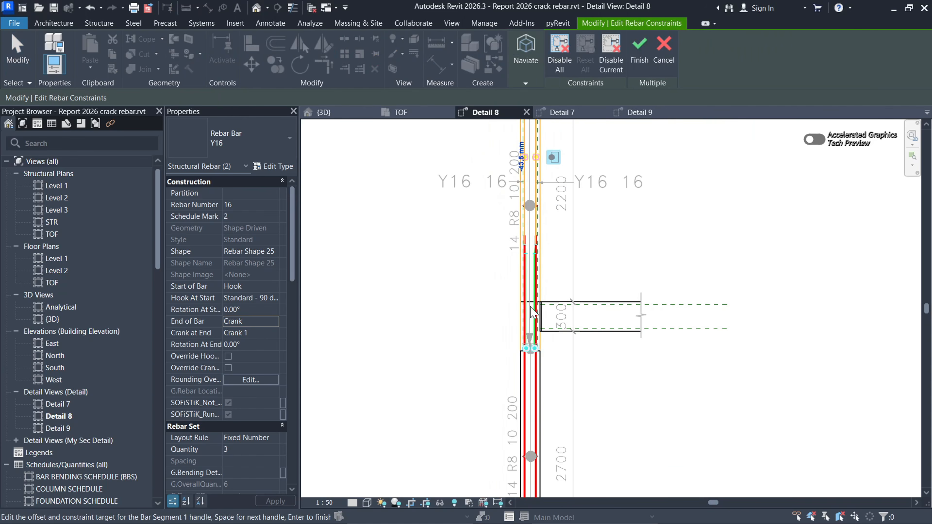
pyautogui.scroll(5, 535, 308)
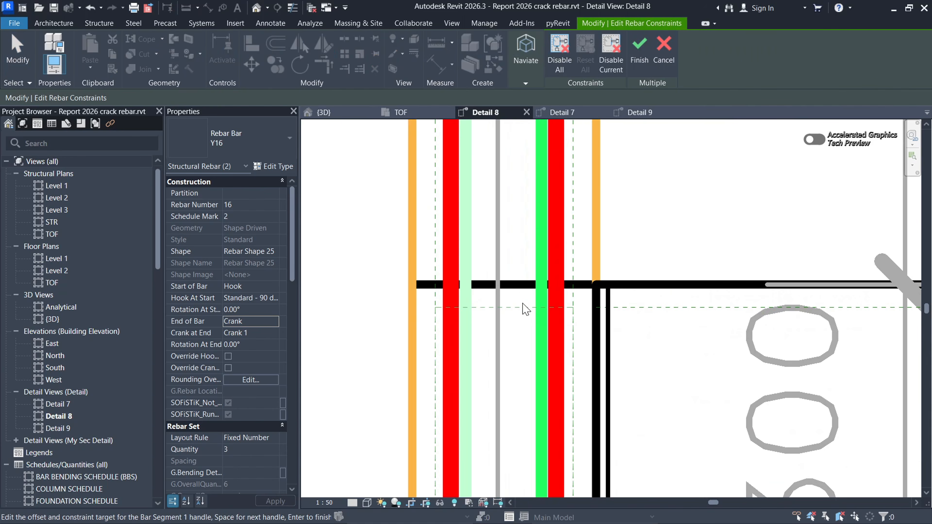
pyautogui.scroll(-4, 525, 309)
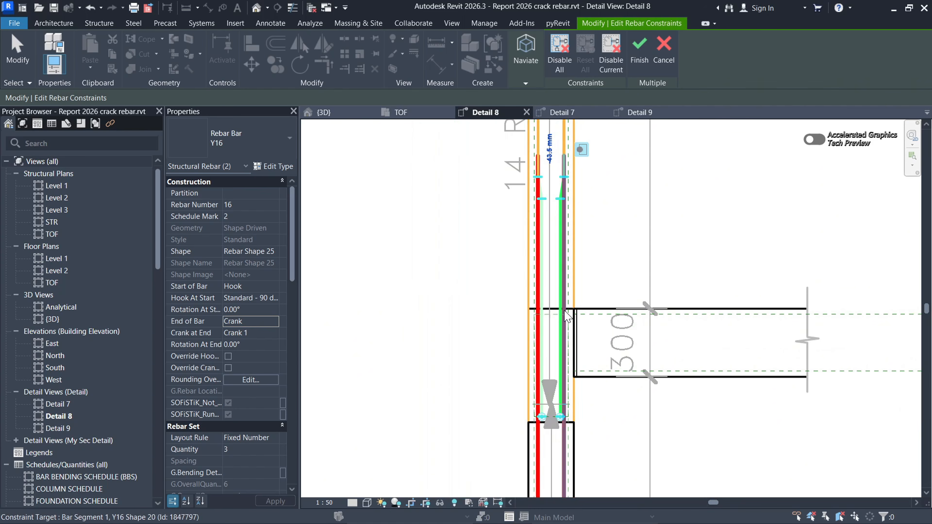
pyautogui.scroll(5, 567, 409)
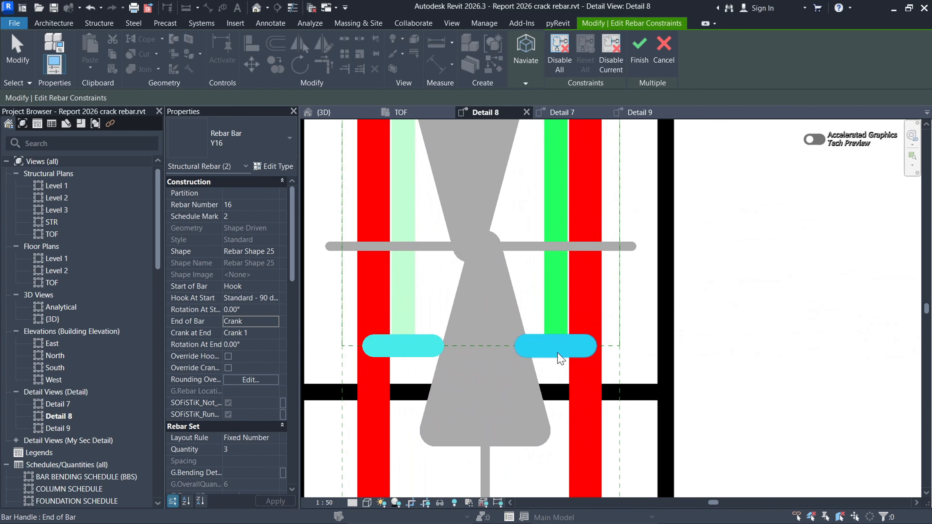
pyautogui.scroll(-5, 557, 355)
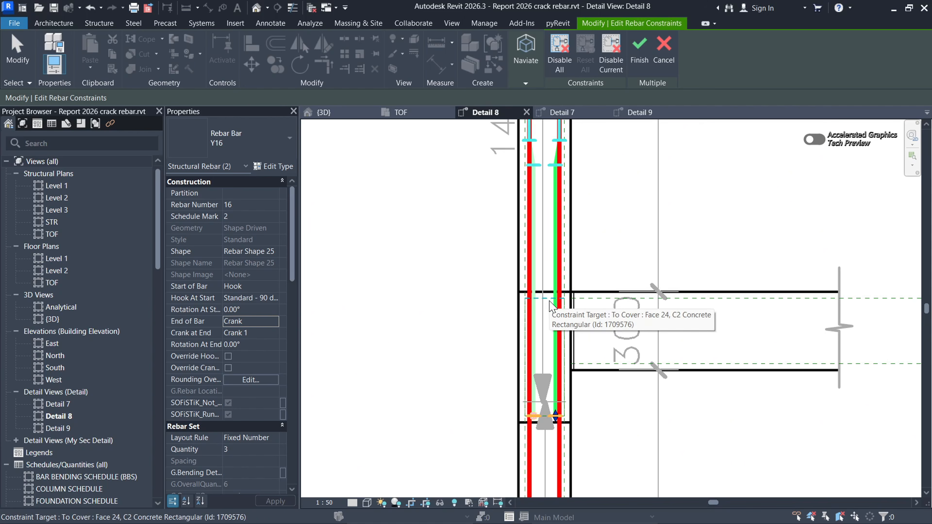
pyautogui.scroll(2, 551, 305)
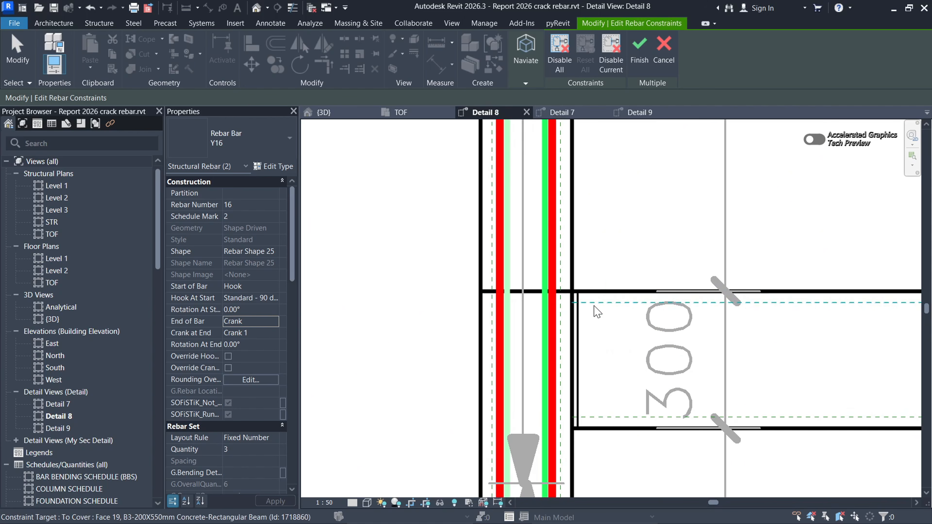
pyautogui.click(524, 292)
# Step: Set the lower bar ends' constraint offset from the column face at floor-top level to 0 mm
pyautogui.scroll(-2, 544, 261)
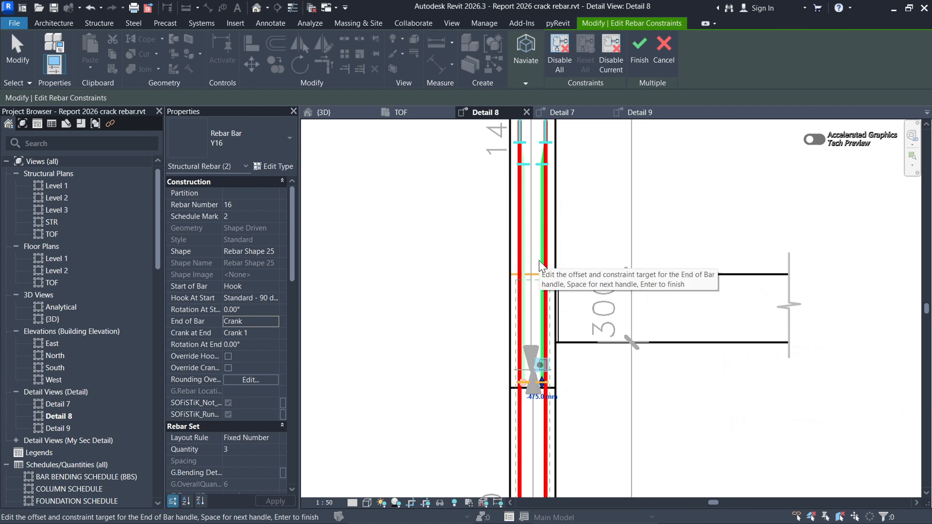
pyautogui.click(545, 397)
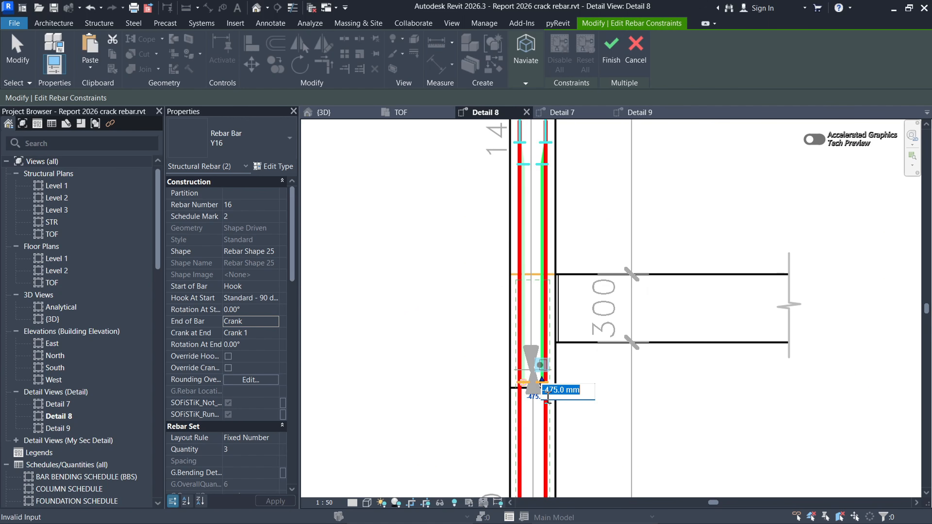
pyautogui.write('0')
pyautogui.press('Return')
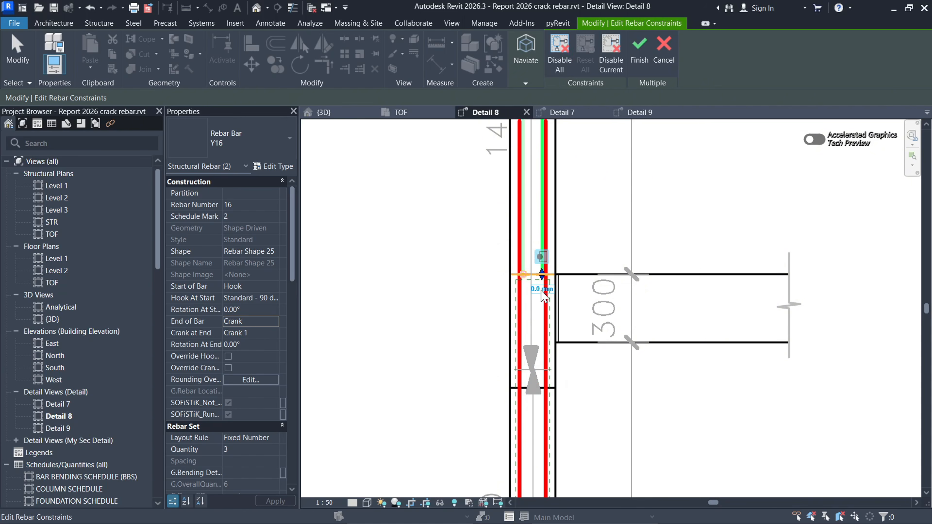
# Step: Set the lower bar ends' constraint offset from the floor-top face to 50 mm and finish editing the constraints
pyautogui.scroll(3, 537, 274)
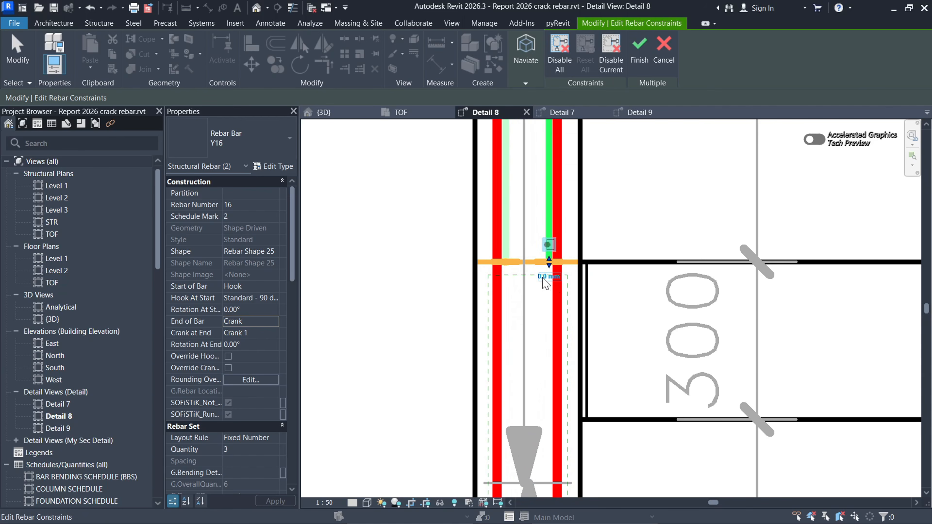
pyautogui.click(543, 280)
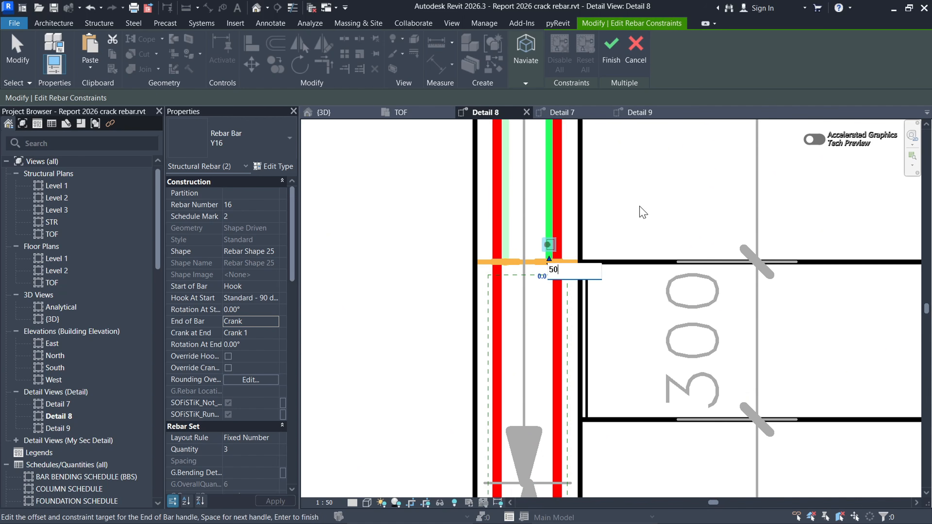
pyautogui.press('Return')
pyautogui.scroll(-2, 528, 331)
pyautogui.scroll(-2, 528, 333)
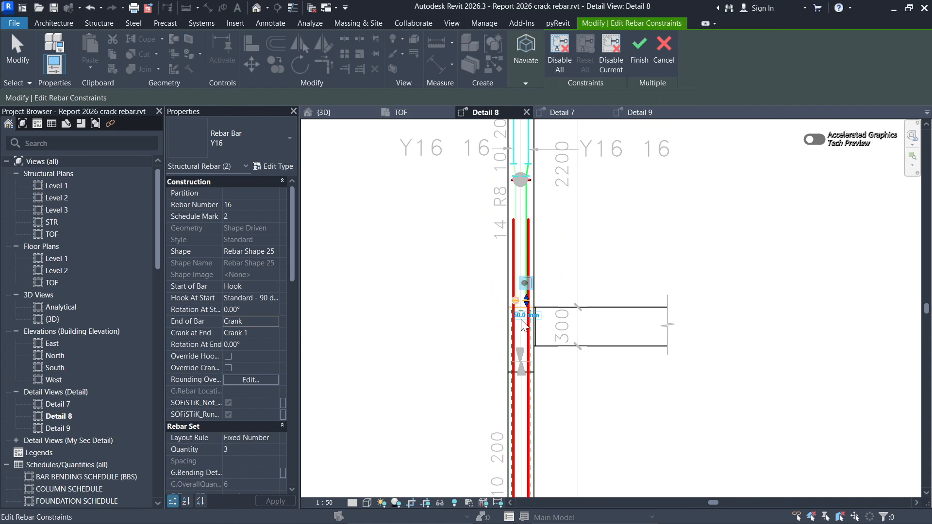
pyautogui.click(639, 51)
# Step: Examine the Y16 laps along the column, comparing the cranked top-storey bars with the straight bars of the storey below
pyautogui.scroll(-6, 562, 217)
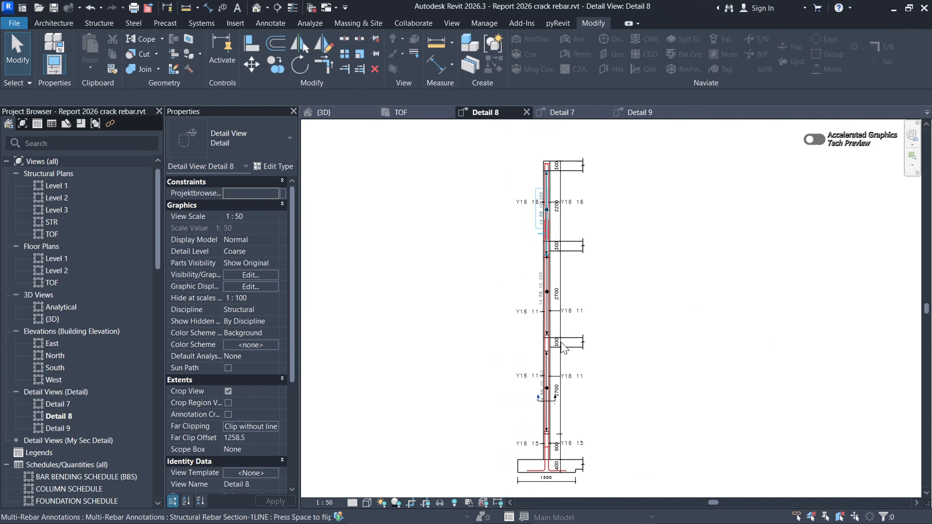
pyautogui.scroll(2, 540, 366)
pyautogui.scroll(4, 546, 237)
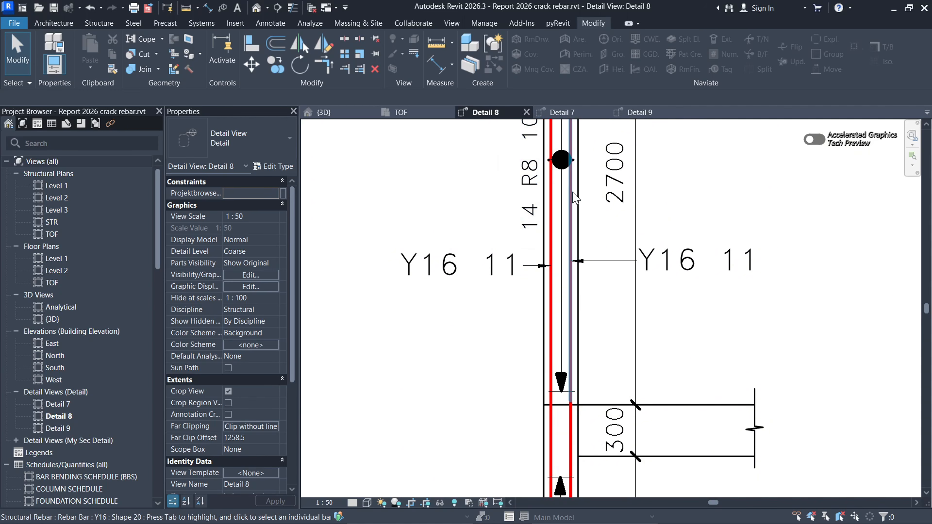
pyautogui.click(575, 196)
pyautogui.scroll(-1, 580, 333)
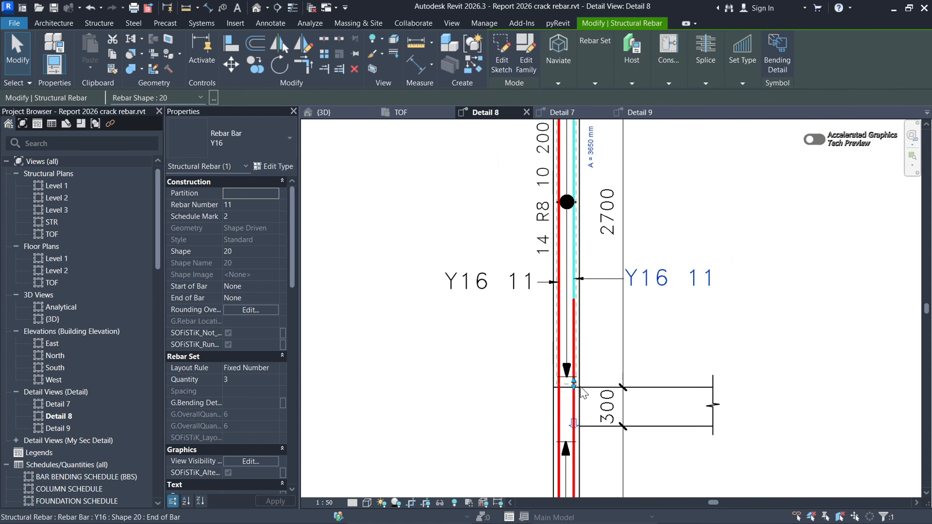
pyautogui.scroll(-5, 540, 415)
pyautogui.click(675, 254)
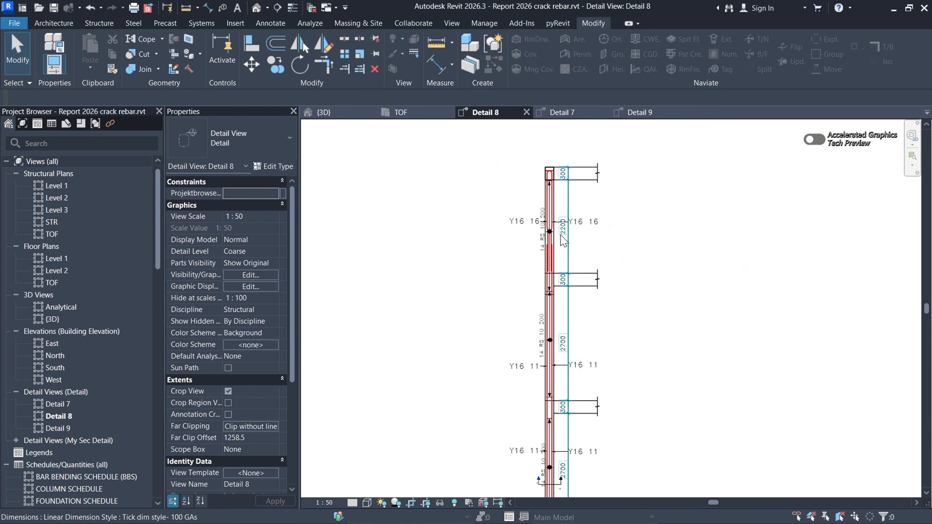
pyautogui.scroll(6, 559, 239)
pyautogui.scroll(-1, 512, 273)
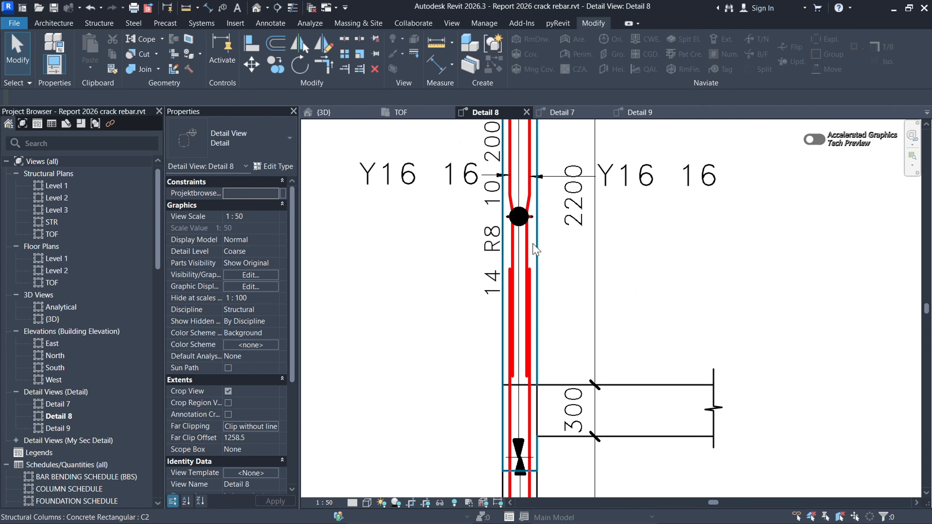
pyautogui.scroll(1, 524, 196)
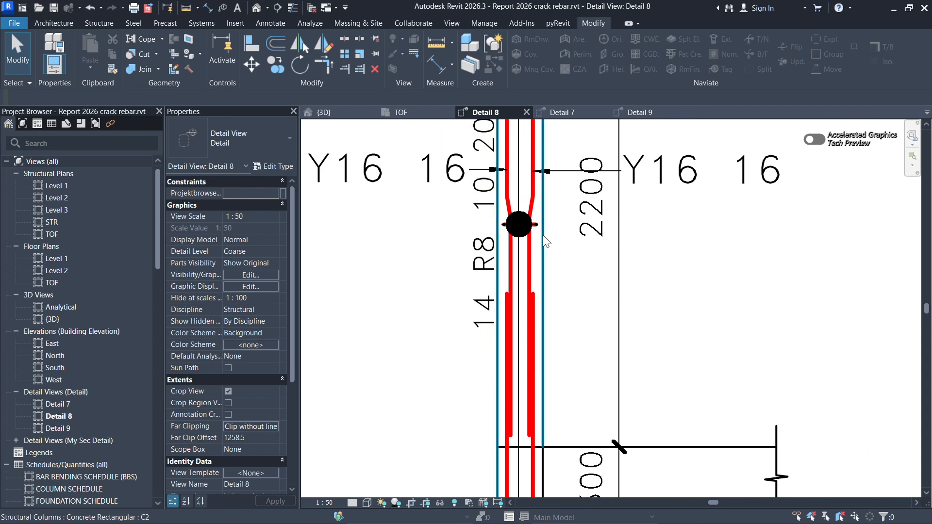
pyautogui.scroll(-3, 499, 310)
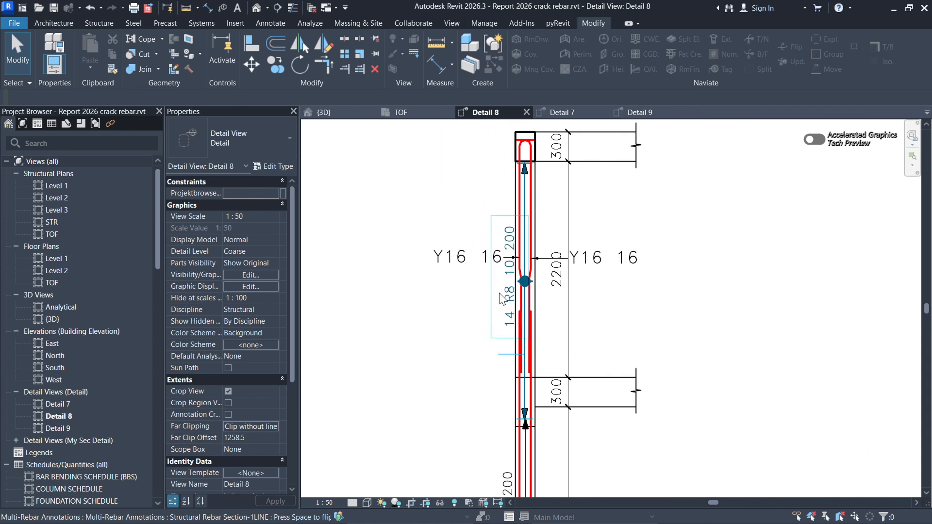
pyautogui.scroll(2, 498, 310)
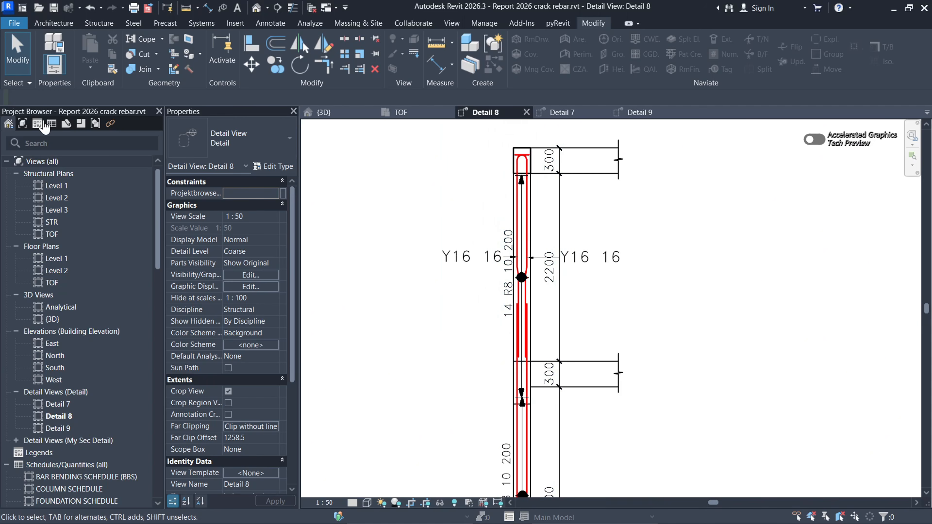
# Step: Search the project for "crank" and open the type properties of the Rebar Crank type Crank 1
pyautogui.click(64, 141)
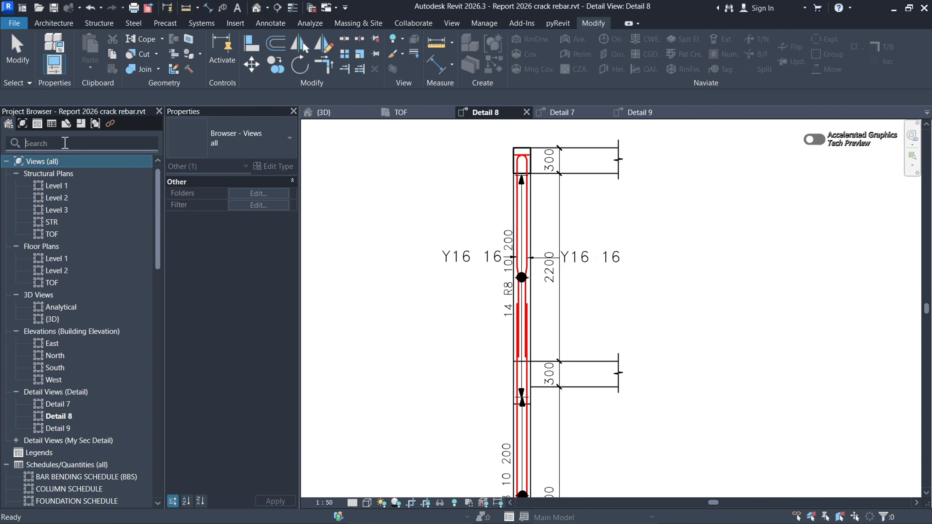
pyautogui.write('crank')
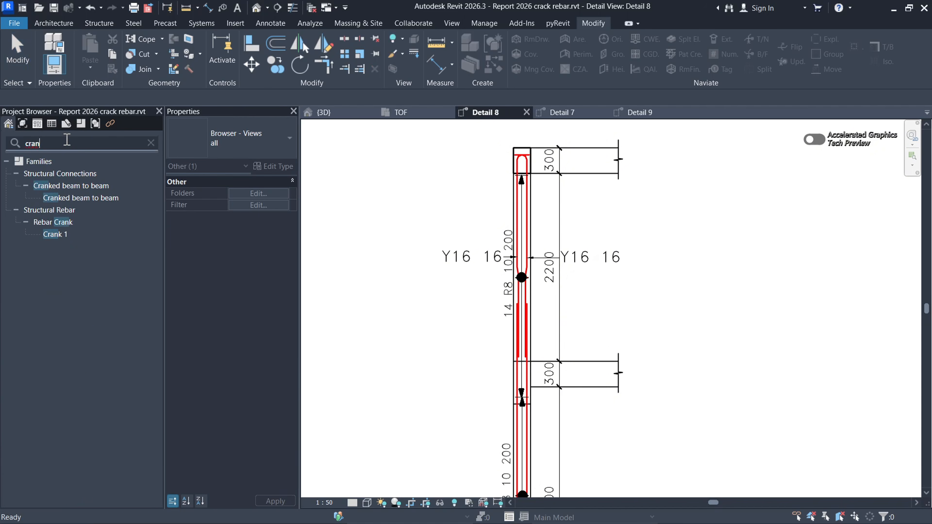
pyautogui.click(48, 223)
pyautogui.rightClick(48, 224)
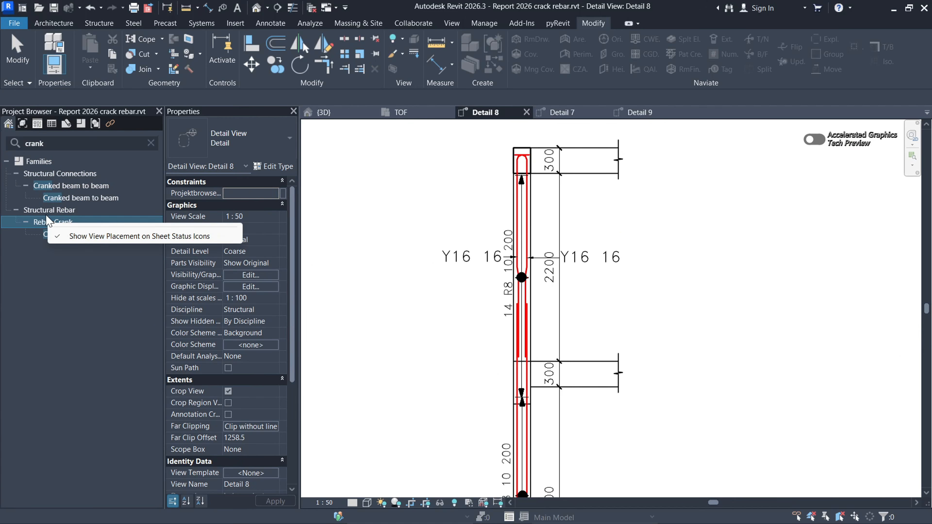
pyautogui.click(52, 235)
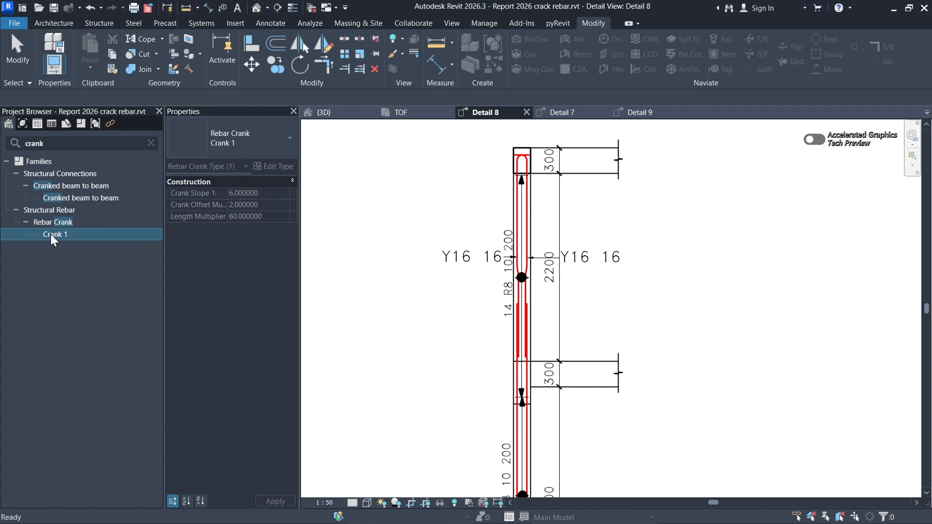
pyautogui.rightClick(55, 241)
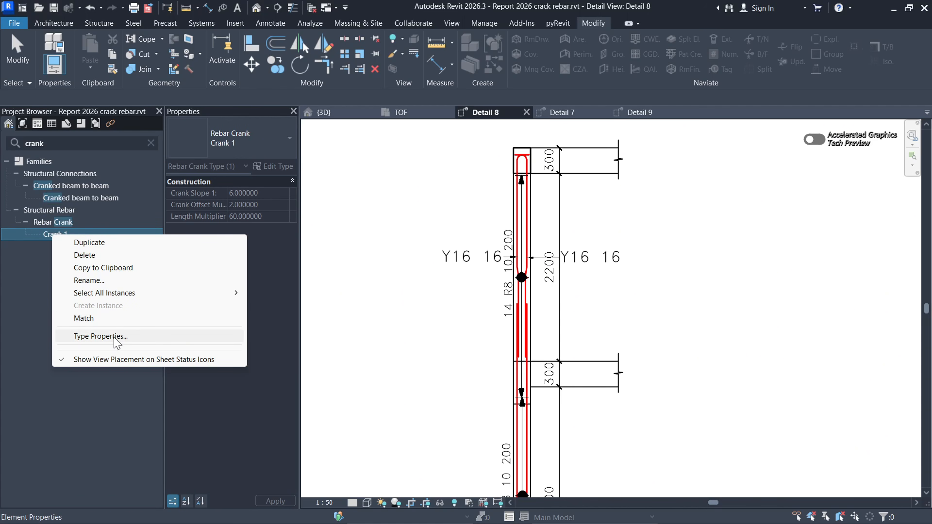
pyautogui.click(93, 337)
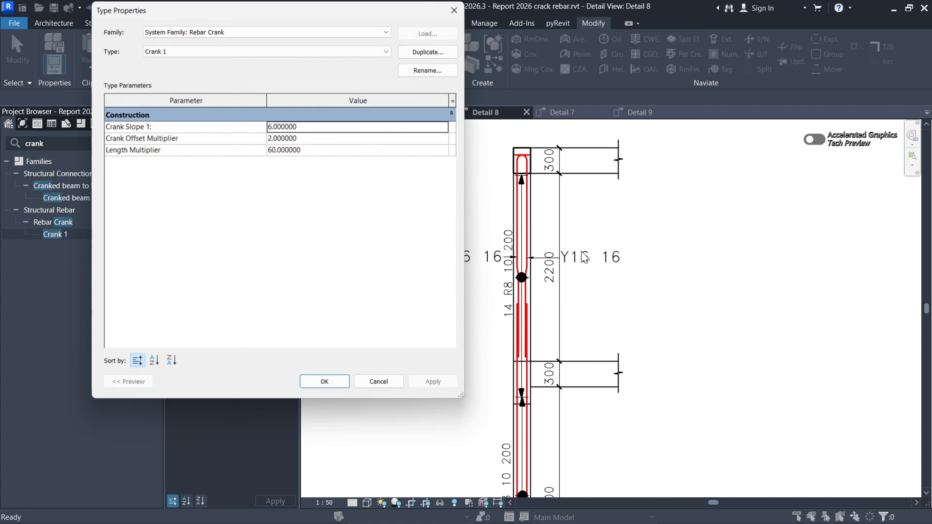
# Step: Duplicate the Crank 1 rebar crank type as Crank 2 and set its Length Multiplier to 40
pyautogui.click(429, 51)
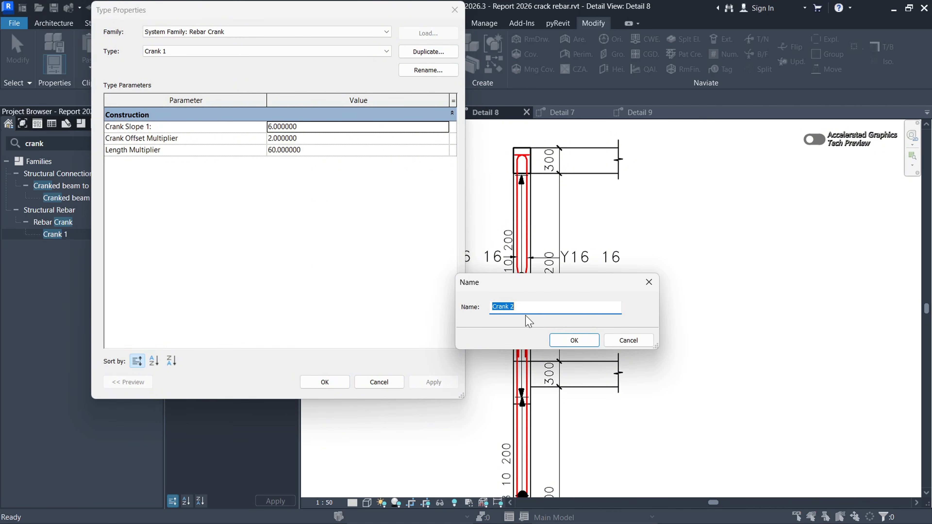
pyautogui.click(575, 341)
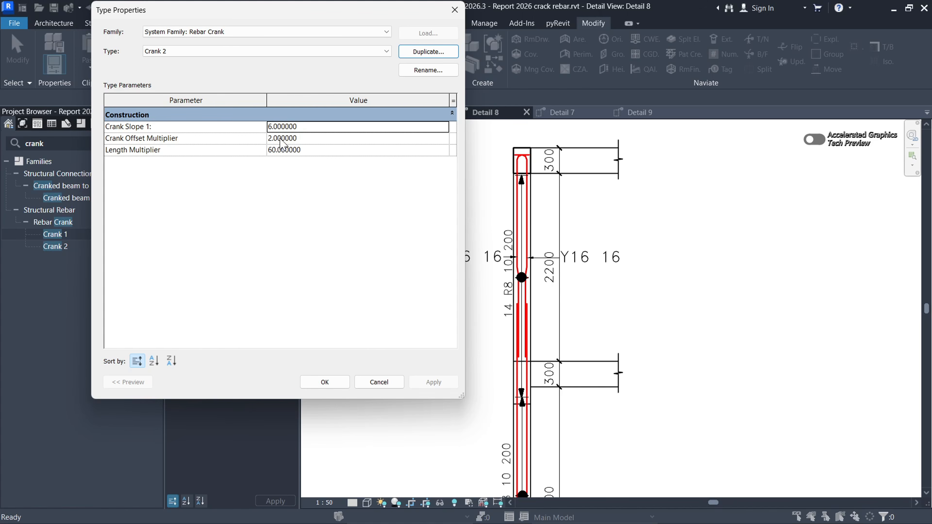
pyautogui.click(332, 149)
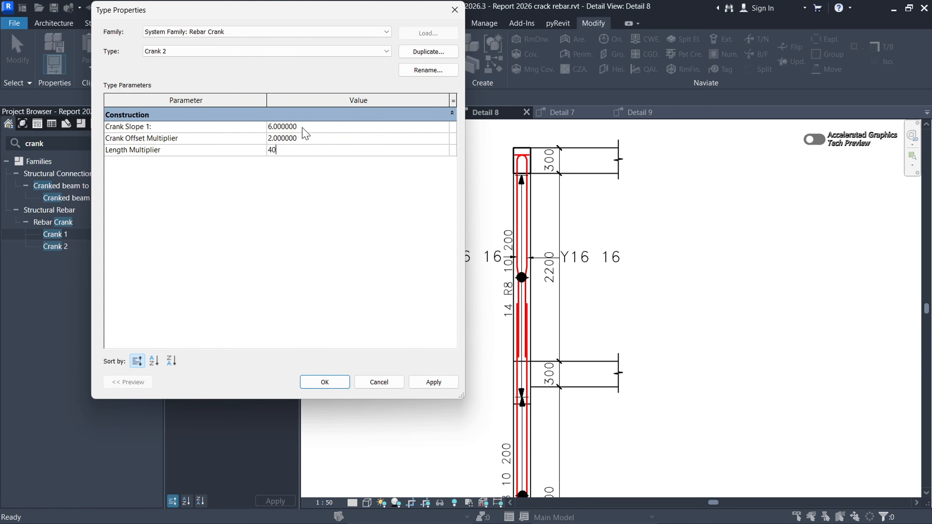
pyautogui.click(434, 384)
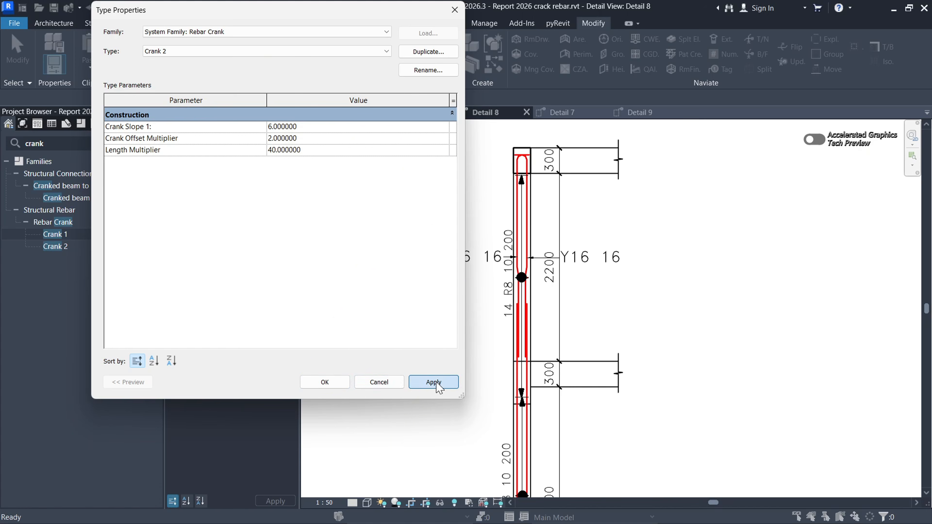
pyautogui.click(330, 384)
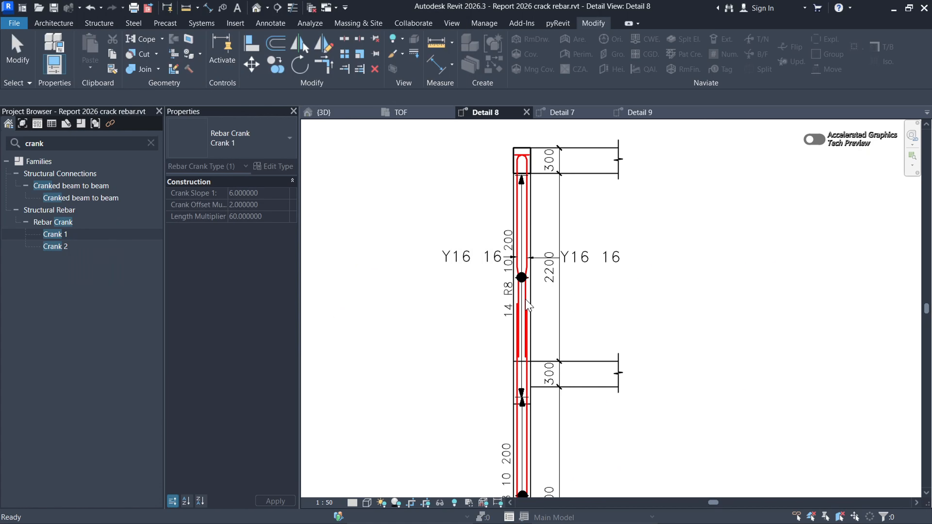
pyautogui.scroll(5, 528, 306)
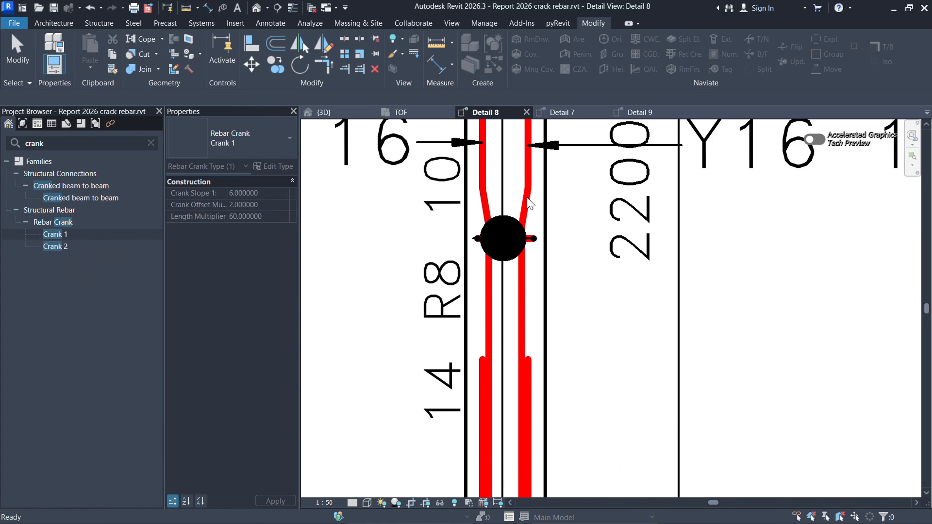
# Step: Set the end crank of the right-hand top-storey Y16 bars in Detail 8 to Crank 2
pyautogui.click(530, 203)
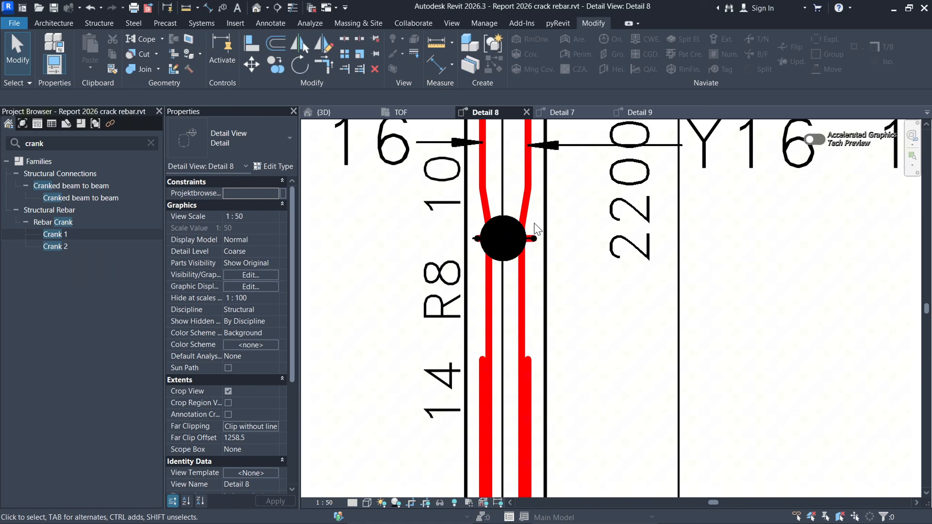
pyautogui.click(363, 317)
pyautogui.click(277, 334)
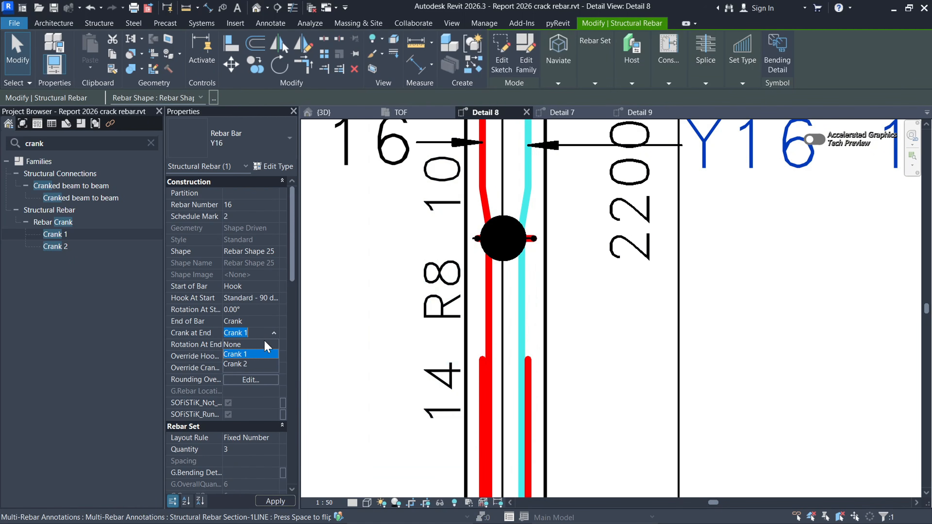
pyautogui.click(246, 364)
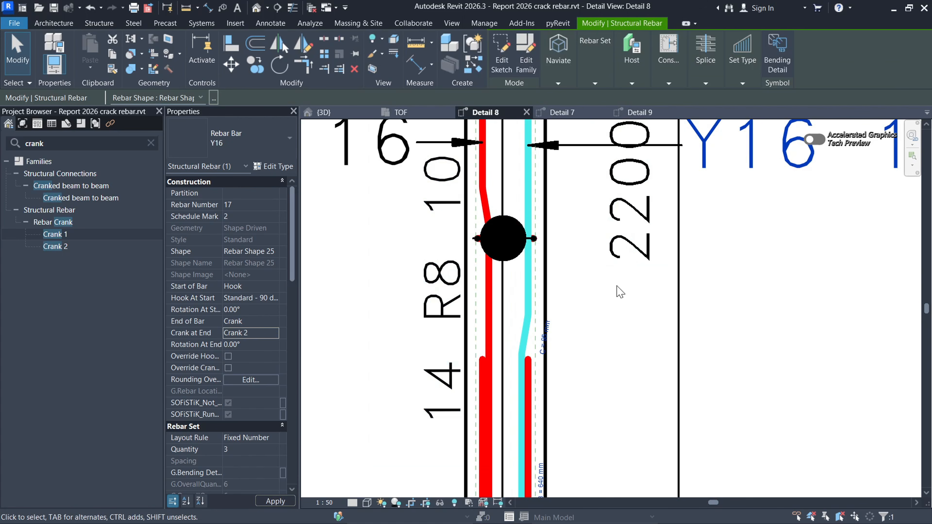
pyautogui.press('Escape')
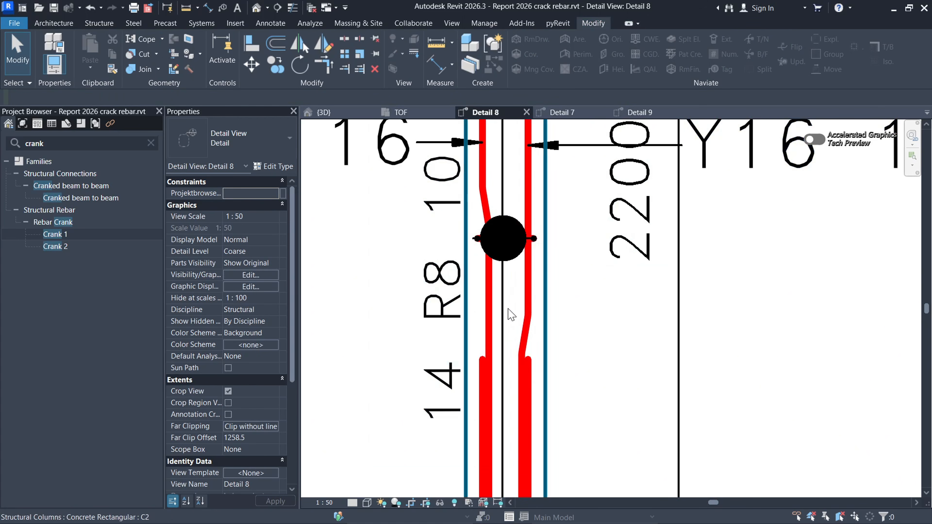
# Step: Set the end crank of the left-hand top-storey Y16 bars in Detail 8 to Crank 2
pyautogui.click(488, 314)
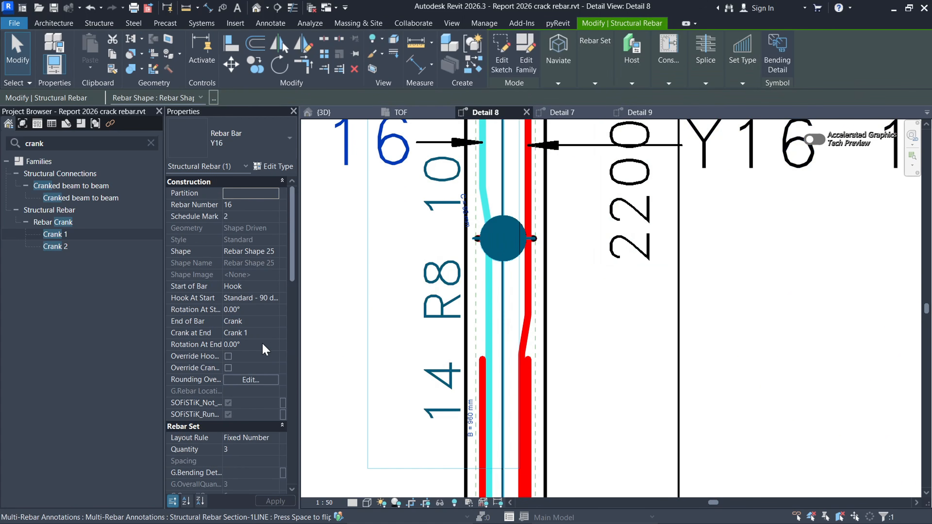
pyautogui.click(273, 333)
pyautogui.click(274, 333)
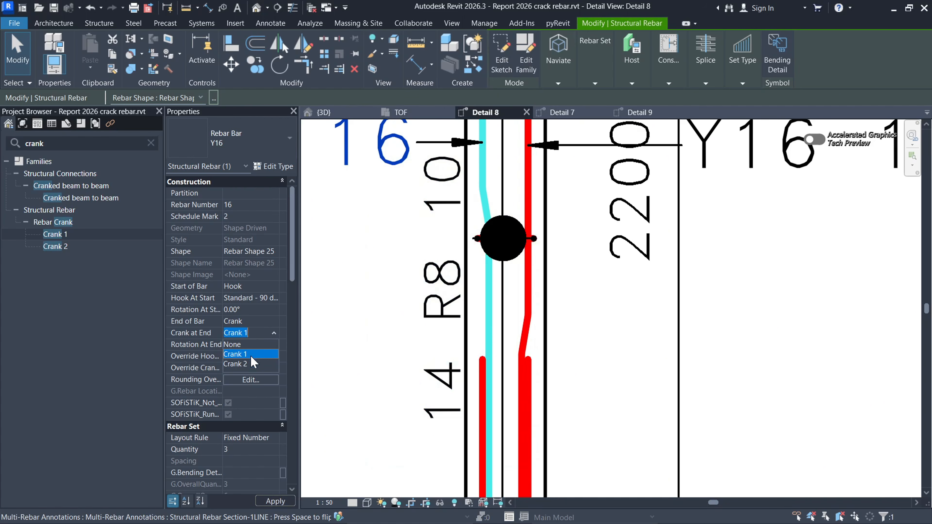
pyautogui.click(242, 364)
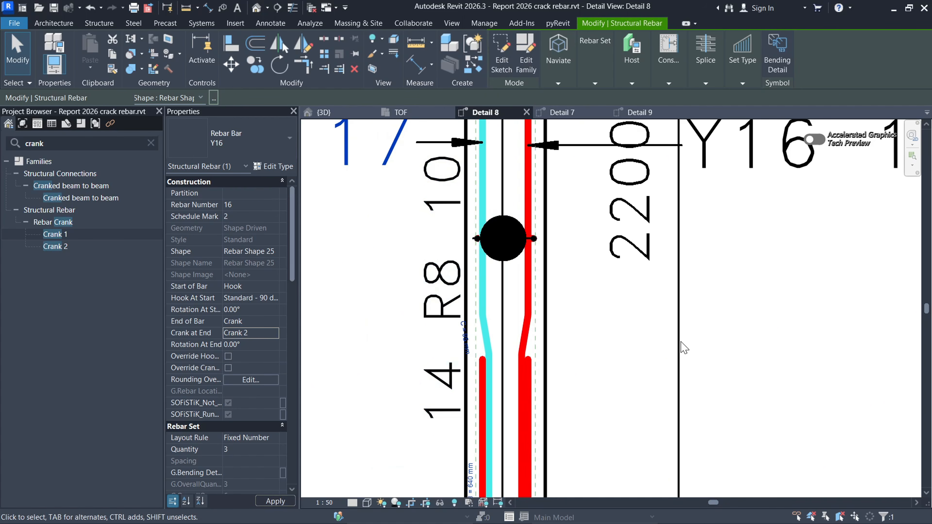
pyautogui.click(616, 350)
# Step: Examine the crank positions at the top-storey lap and the reinforcement of the lower storeys down to the footing
pyautogui.scroll(-5, 616, 351)
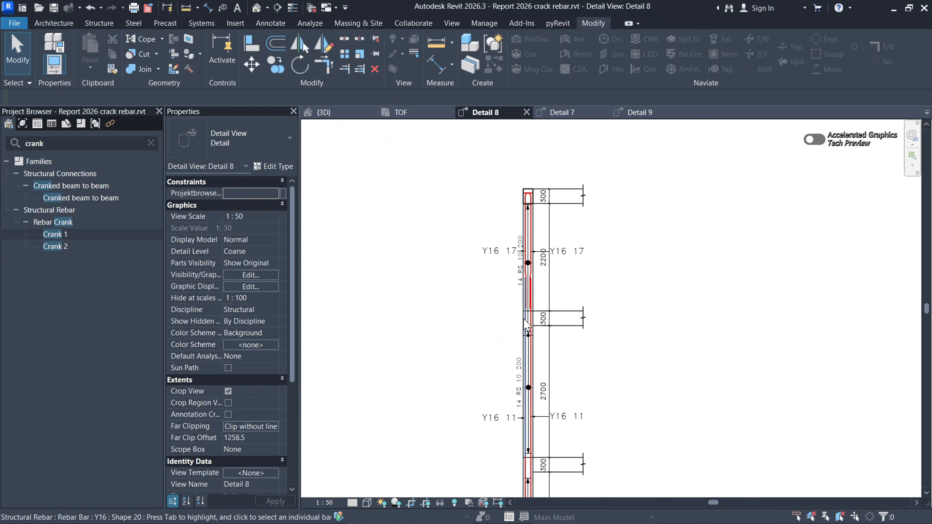
pyautogui.scroll(3, 533, 273)
pyautogui.scroll(3, 533, 274)
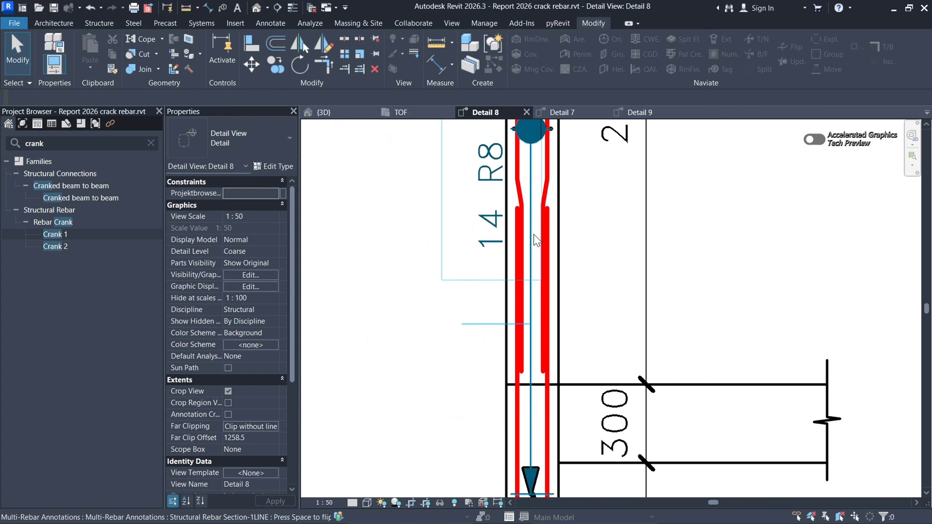
pyautogui.scroll(-4, 536, 269)
pyautogui.scroll(-4, 536, 269)
pyautogui.scroll(3, 538, 267)
pyautogui.scroll(-3, 539, 267)
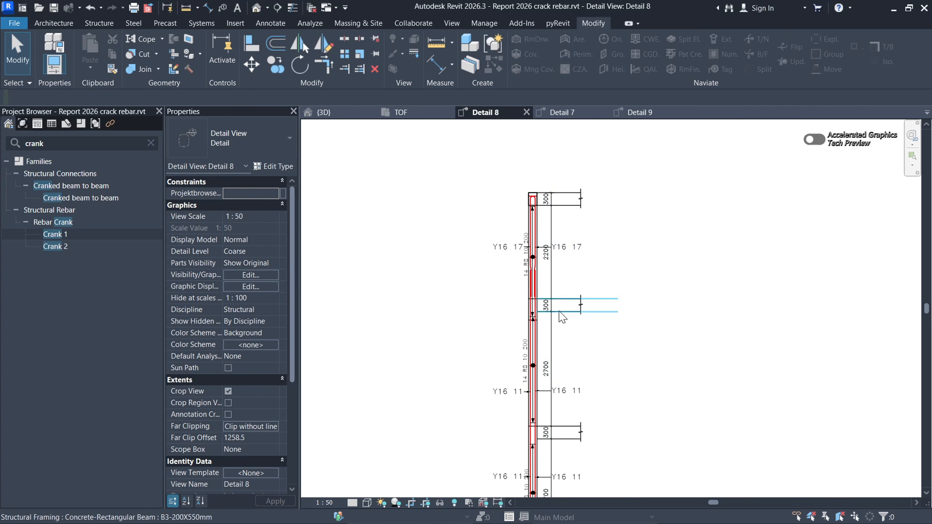
pyautogui.scroll(2, 542, 264)
pyautogui.scroll(2, 544, 262)
pyautogui.scroll(-3, 547, 239)
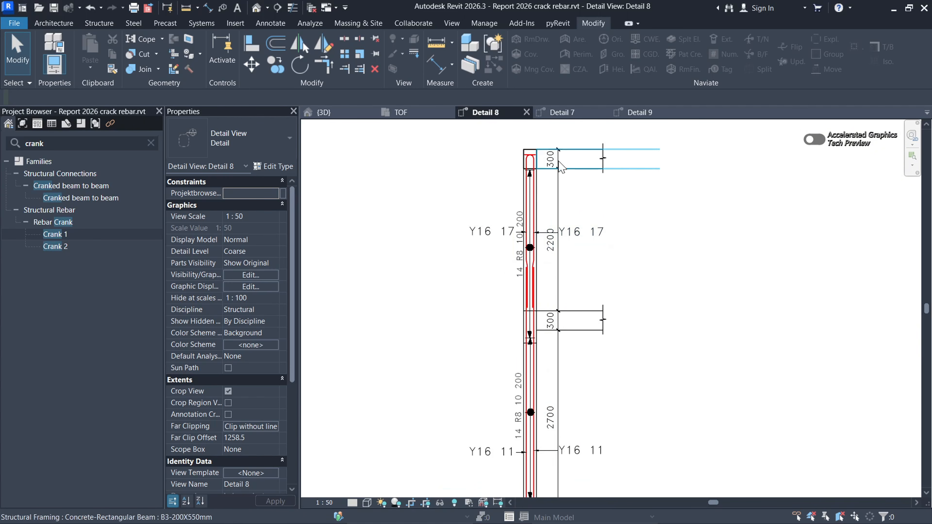
pyautogui.scroll(-3, 549, 235)
pyautogui.scroll(3, 545, 403)
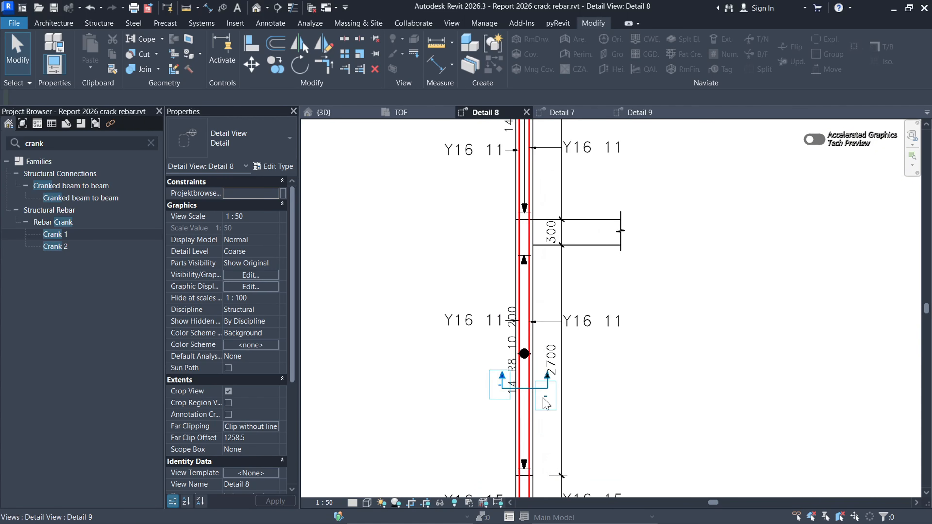
pyautogui.scroll(3, 544, 401)
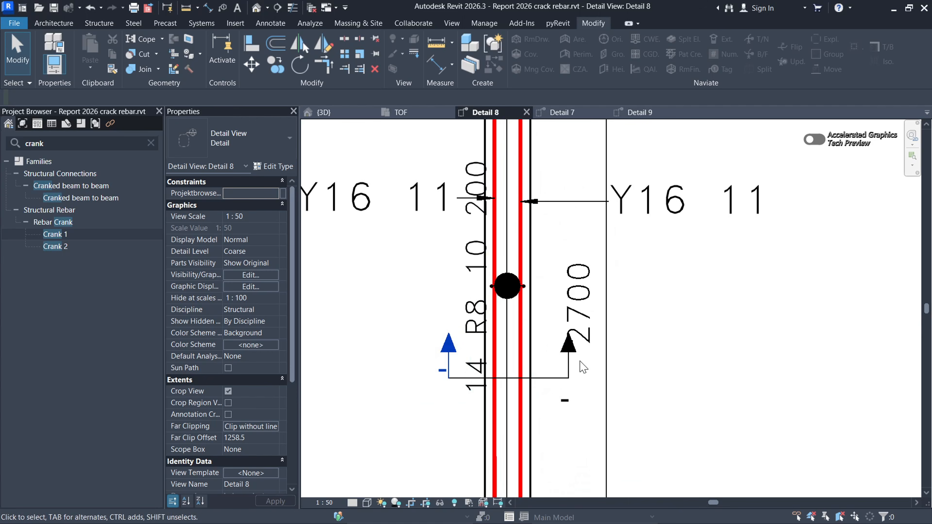
pyautogui.scroll(-5, 548, 354)
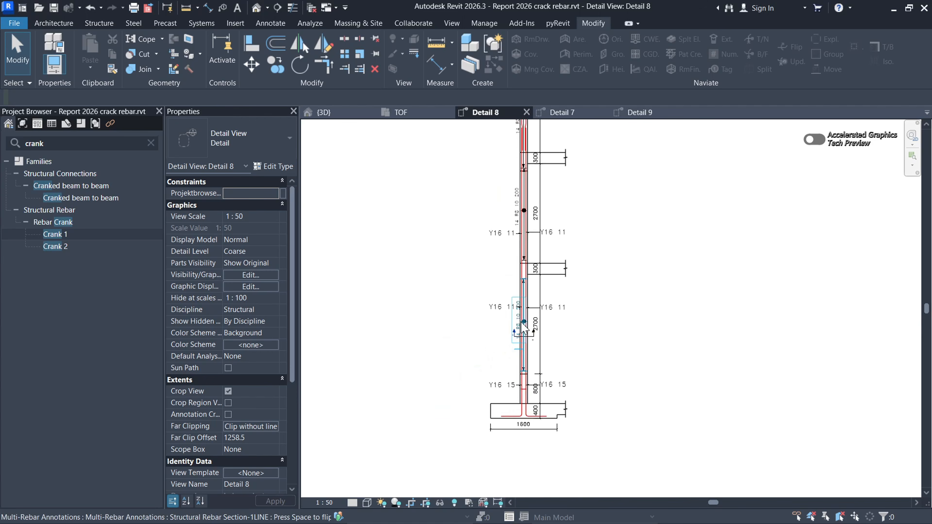
pyautogui.scroll(2, 517, 328)
pyautogui.scroll(3, 516, 330)
pyautogui.scroll(-1, 590, 126)
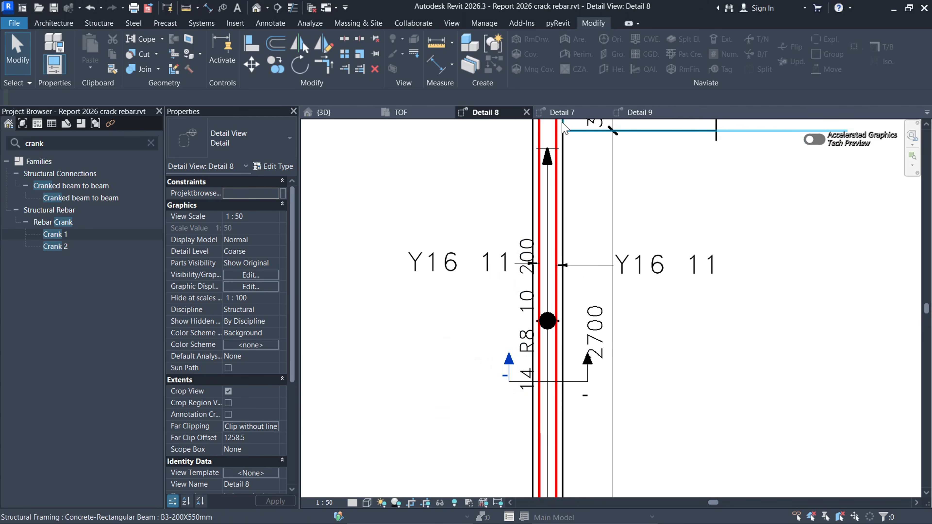
# Step: Open the Detail 9 column section view and display its linework as thin lines
pyautogui.click(568, 113)
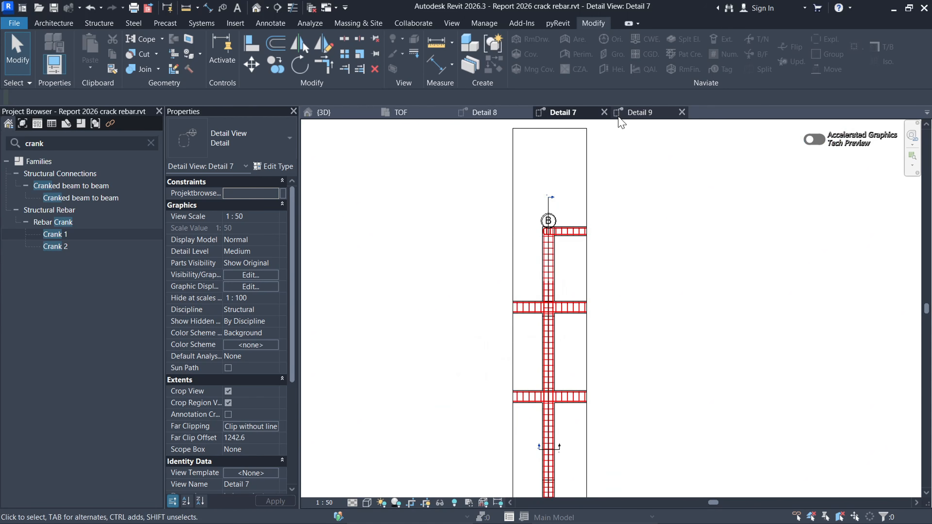
pyautogui.click(641, 113)
pyautogui.scroll(-2, 502, 288)
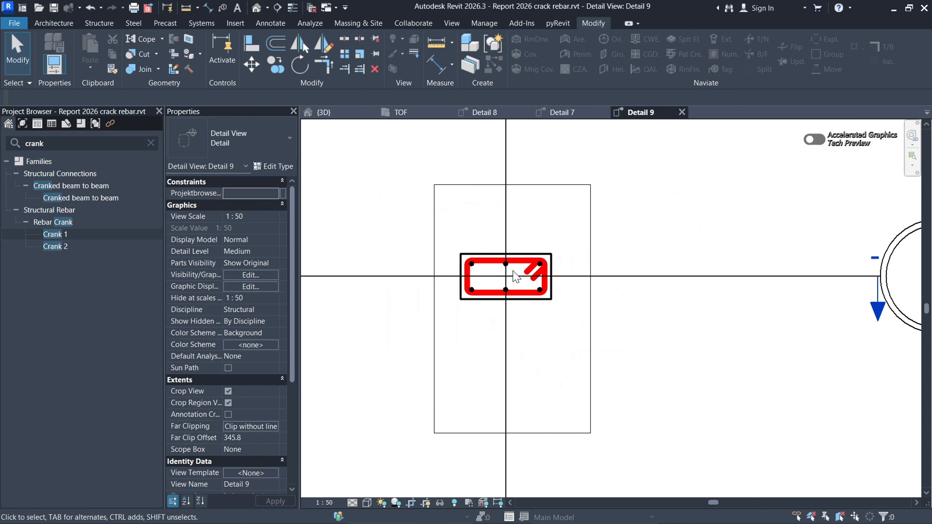
pyautogui.click(293, 9)
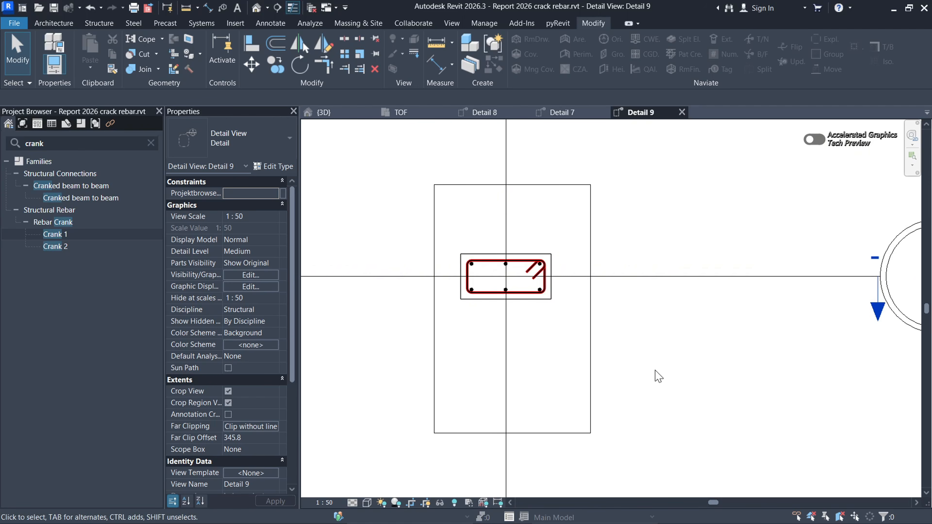
# Step: Shrink Detail 9's crop region to fit closely around the column section by moving its lower and upper edges inward
pyautogui.scroll(-3, 623, 378)
pyautogui.click(552, 373)
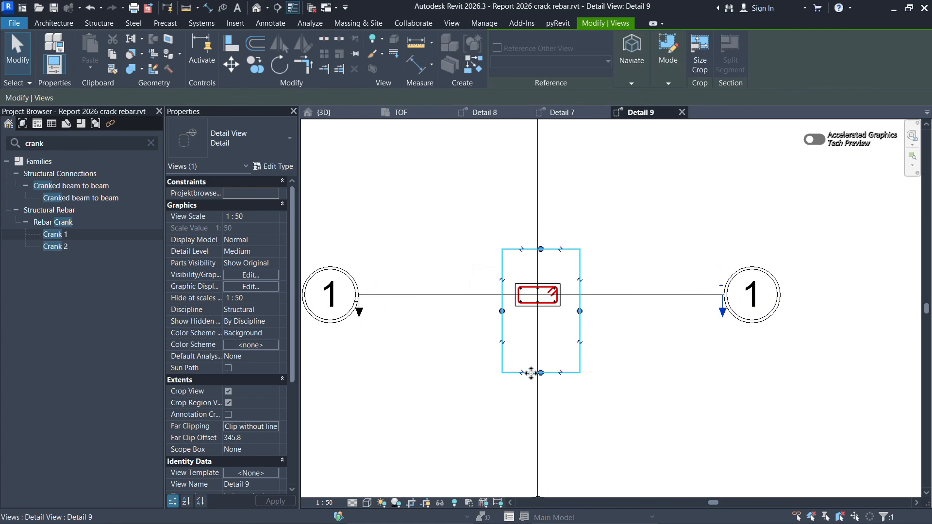
pyautogui.moveTo(540, 373); pyautogui.dragTo(543, 322)
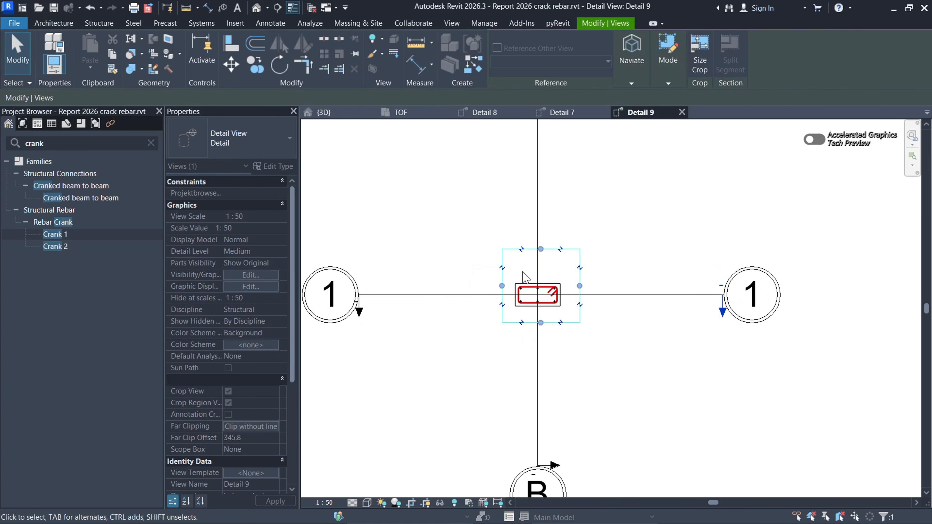
pyautogui.moveTo(541, 249); pyautogui.dragTo(546, 286)
pyautogui.scroll(5, 566, 308)
pyautogui.scroll(-5, 630, 314)
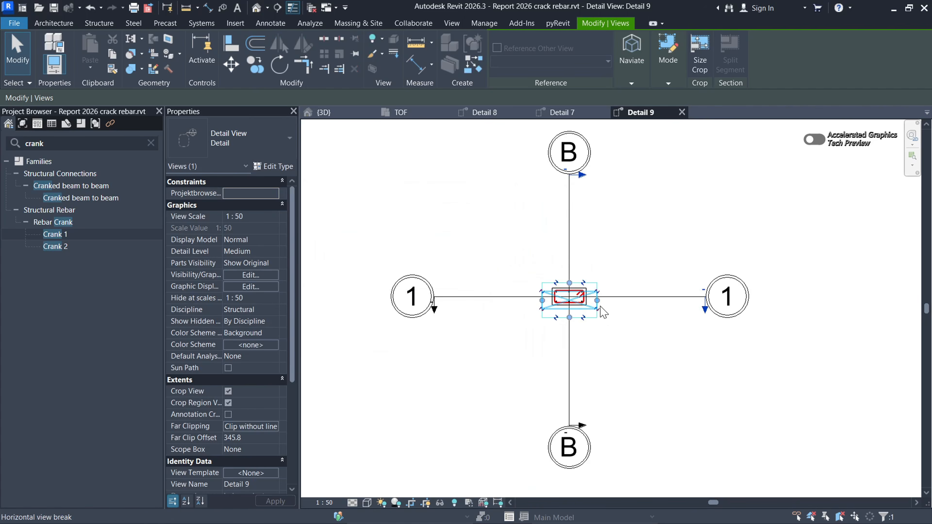
pyautogui.click(657, 347)
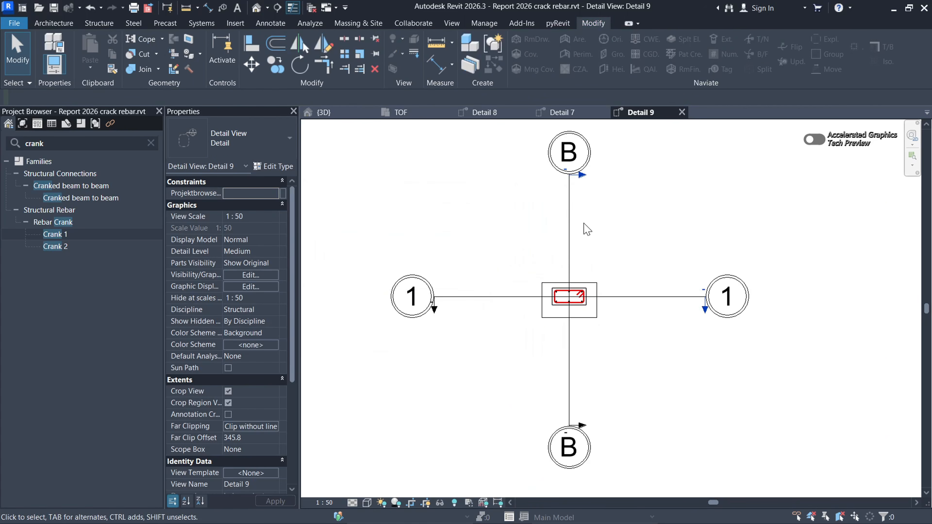
# Step: Select everything in Detail 9, filter the selection to Grids and Views, and hide those elements in the view
pyautogui.scroll(-3, 568, 297)
pyautogui.moveTo(742, 431); pyautogui.dragTo(510, 286)
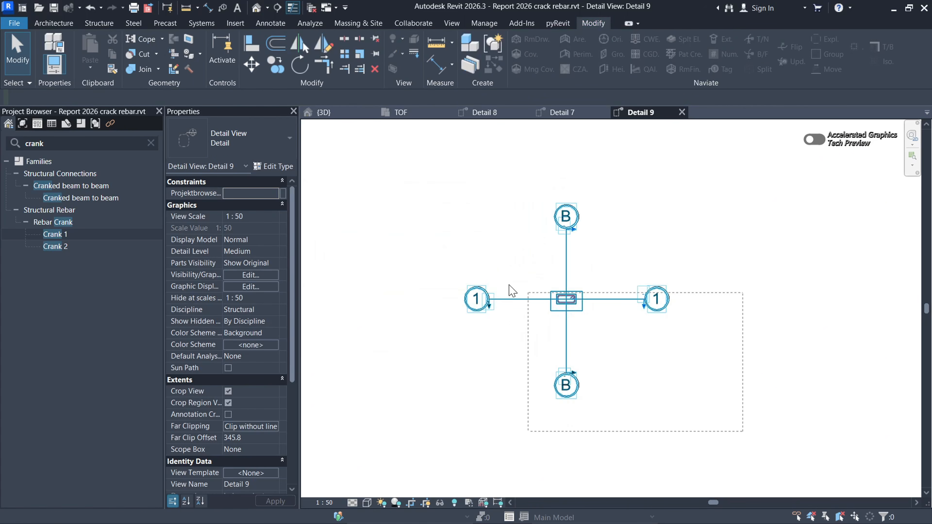
pyautogui.moveTo(411, 189); pyautogui.dragTo(412, 191)
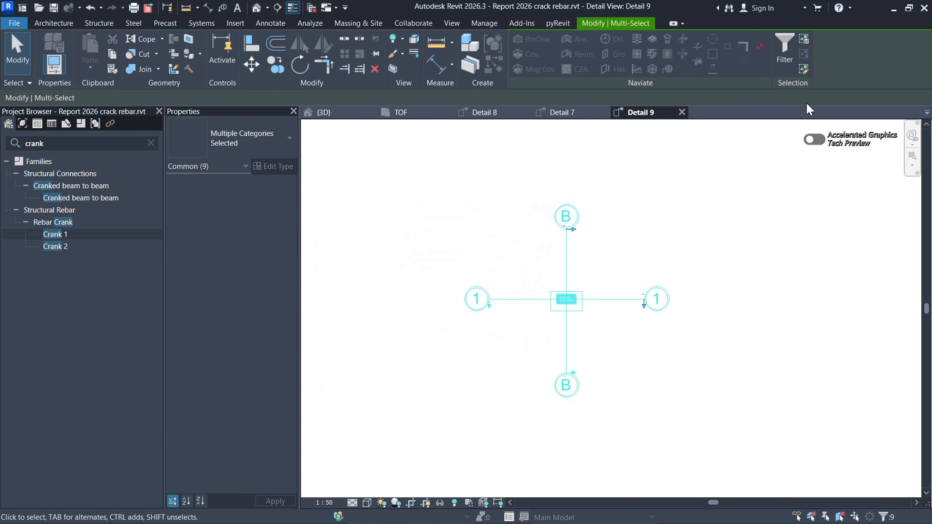
pyautogui.click(784, 48)
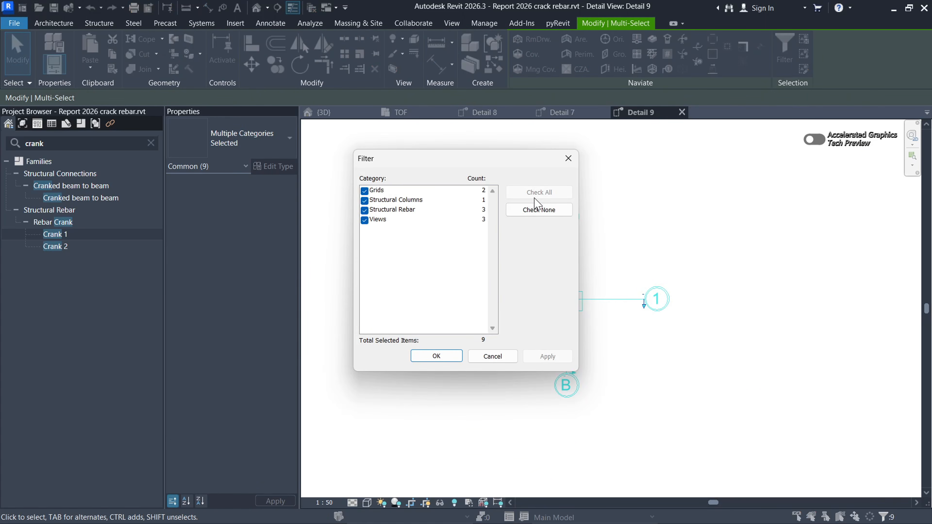
pyautogui.click(542, 210)
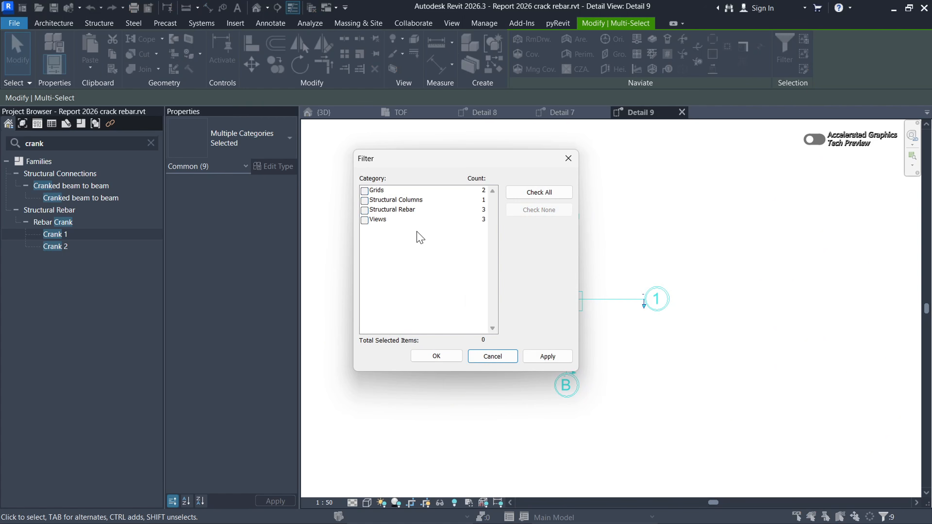
pyautogui.click(364, 200)
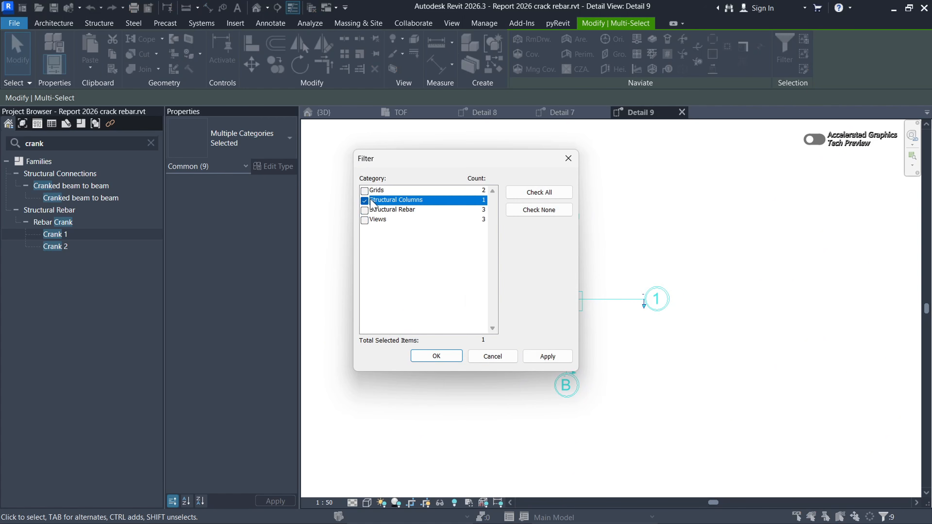
pyautogui.click(364, 192)
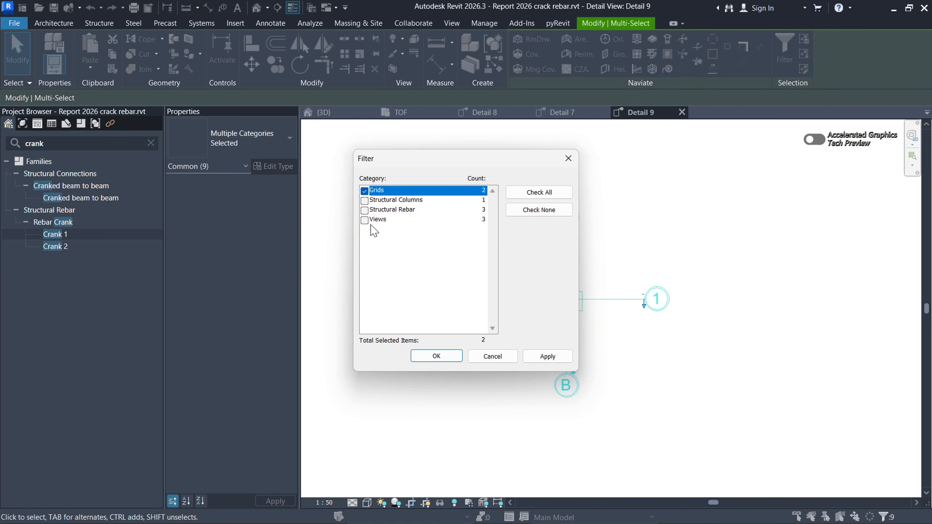
pyautogui.click(364, 220)
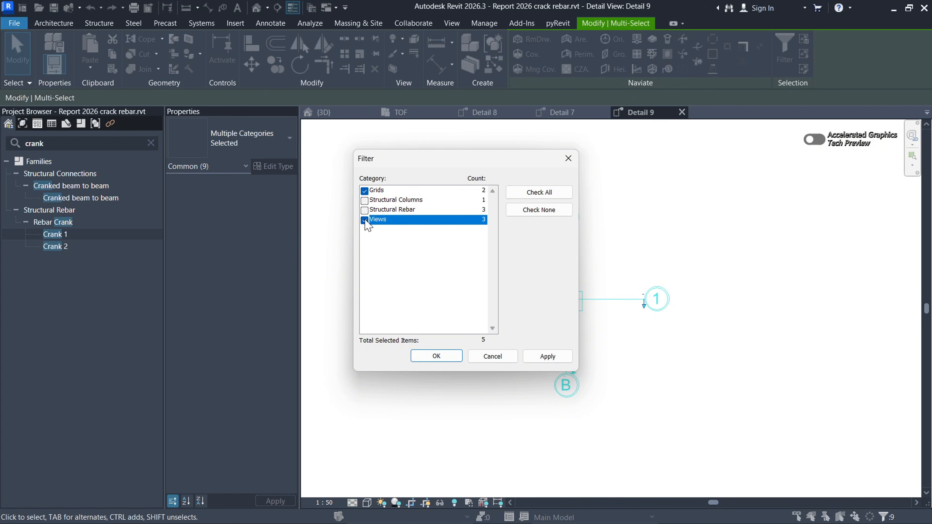
pyautogui.click(544, 358)
pyautogui.click(436, 356)
pyautogui.scroll(4, 568, 324)
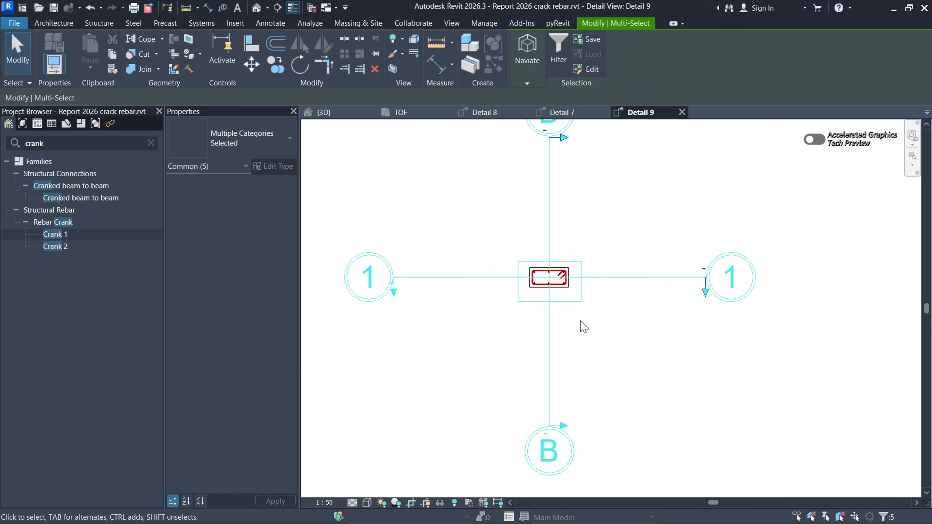
pyautogui.rightClick(574, 290)
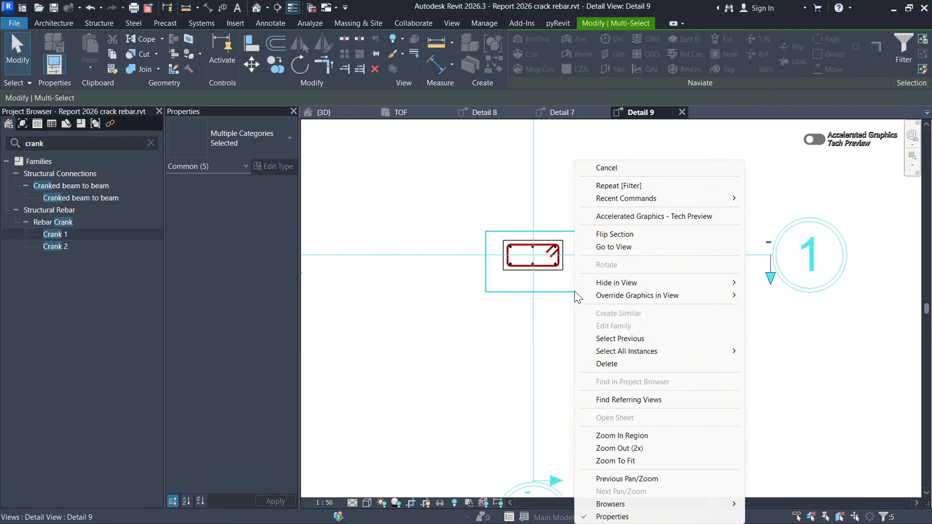
pyautogui.moveTo(636, 288)
pyautogui.click(770, 282)
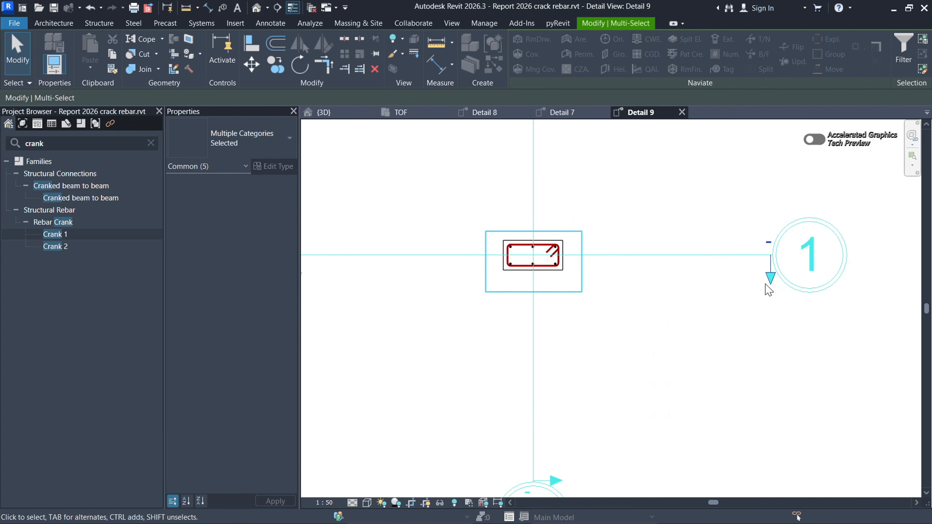
# Step: Place an aligned dimension across the column's width, with its dimension line above the section in Detail 9
pyautogui.scroll(-2, 528, 301)
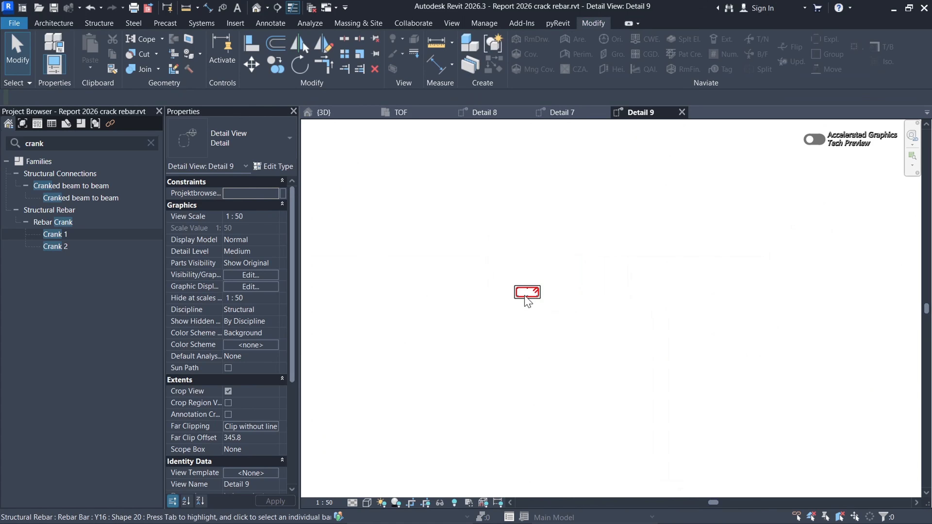
pyautogui.scroll(6, 530, 309)
pyautogui.scroll(-3, 535, 315)
pyautogui.scroll(5, 531, 299)
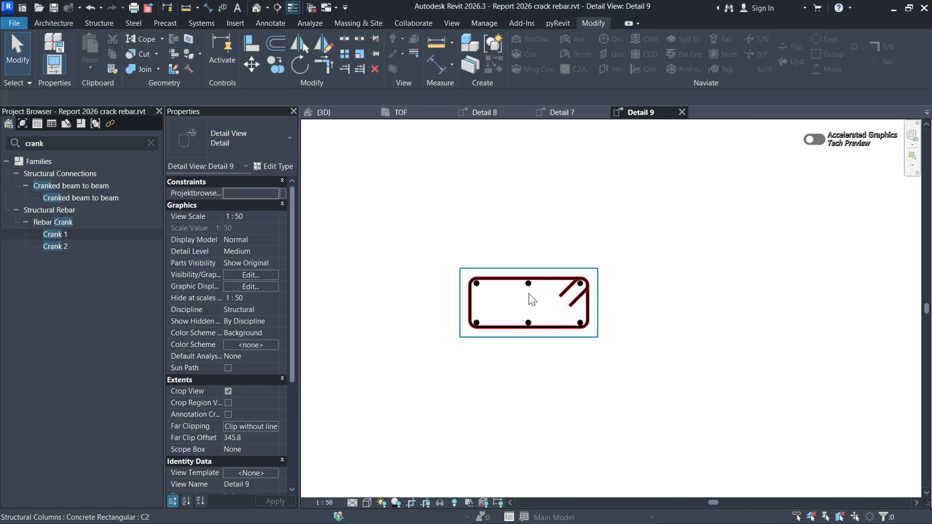
pyautogui.click(271, 26)
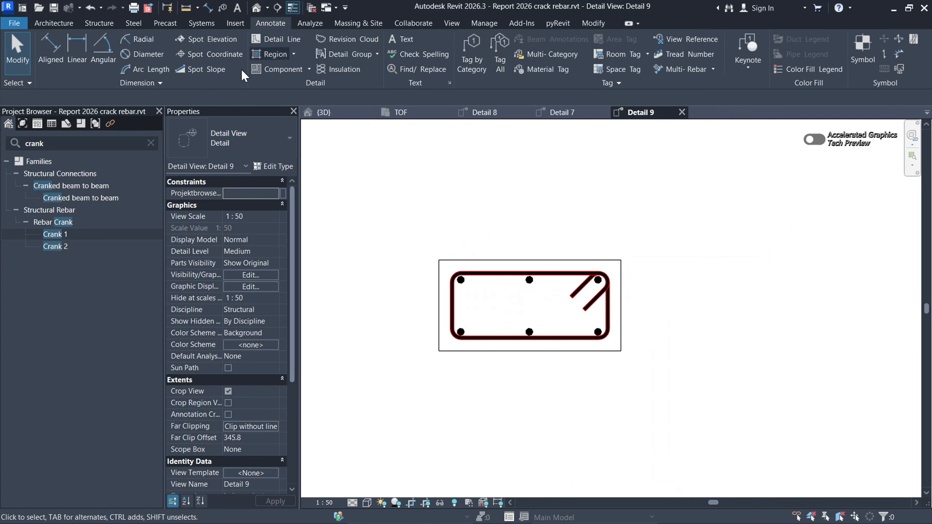
pyautogui.click(50, 52)
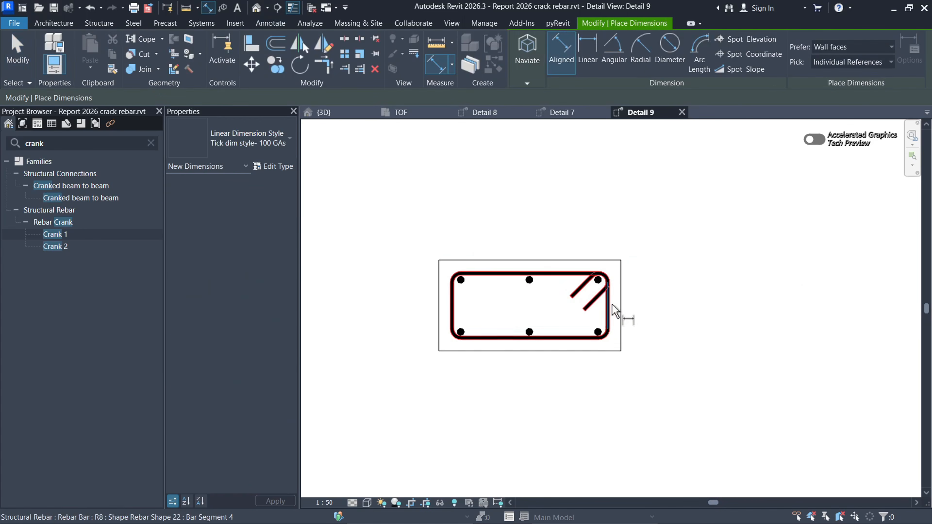
pyautogui.click(625, 308)
pyautogui.click(439, 308)
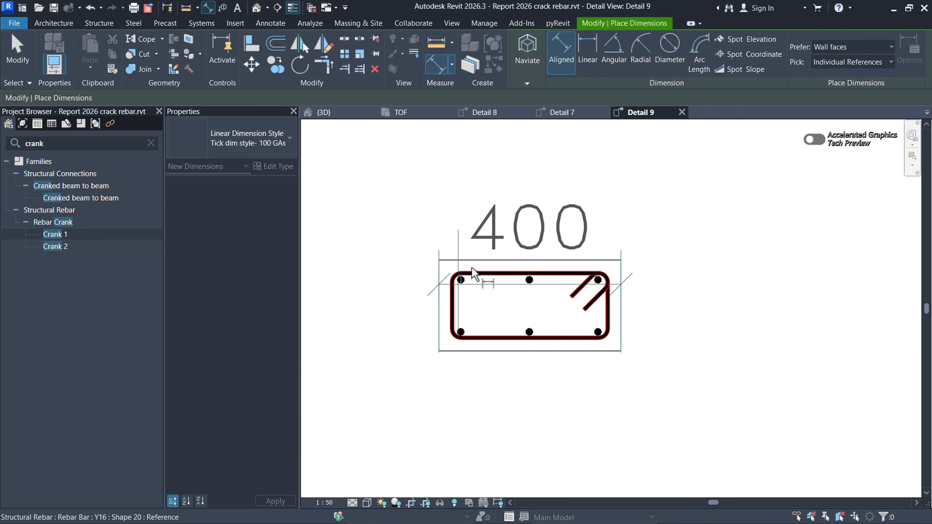
pyautogui.click(534, 200)
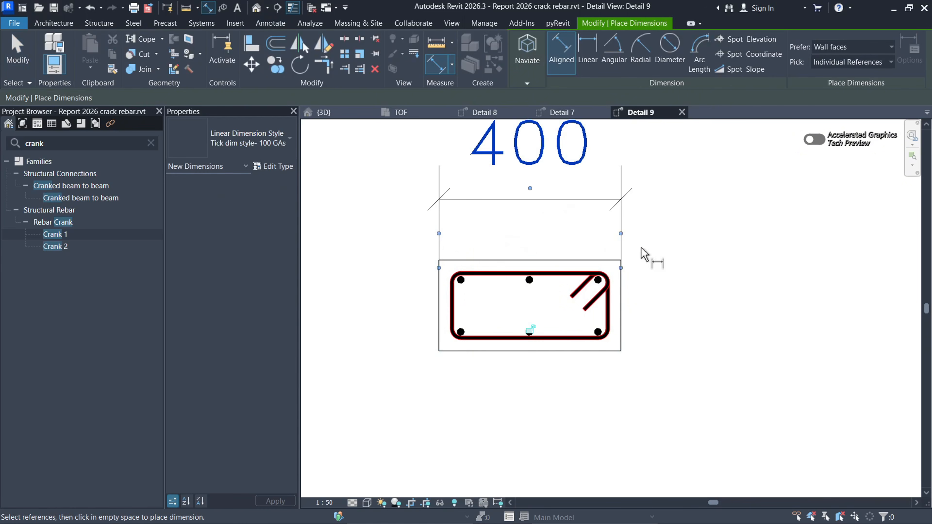
# Step: Place an aligned dimension between the column's lower and upper faces, with its line beside the section
pyautogui.click(610, 351)
pyautogui.click(589, 261)
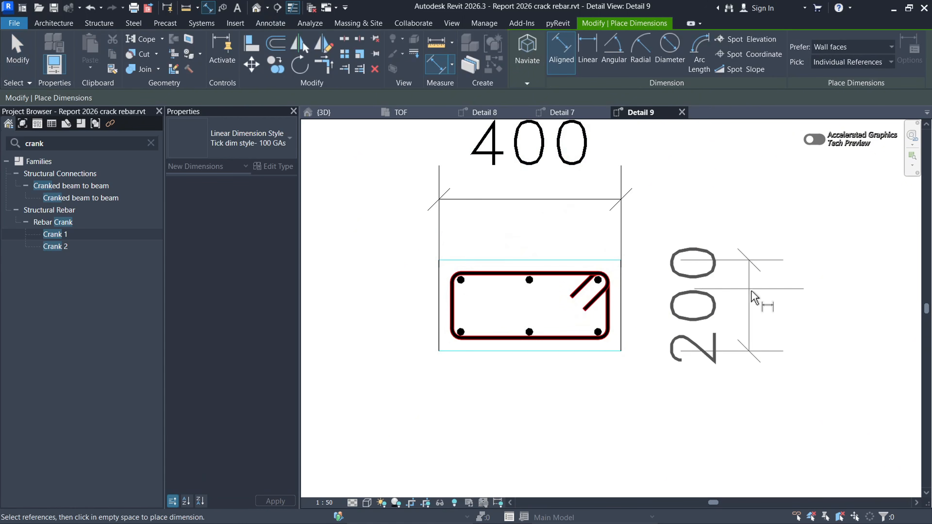
pyautogui.click(750, 297)
pyautogui.scroll(-3, 607, 354)
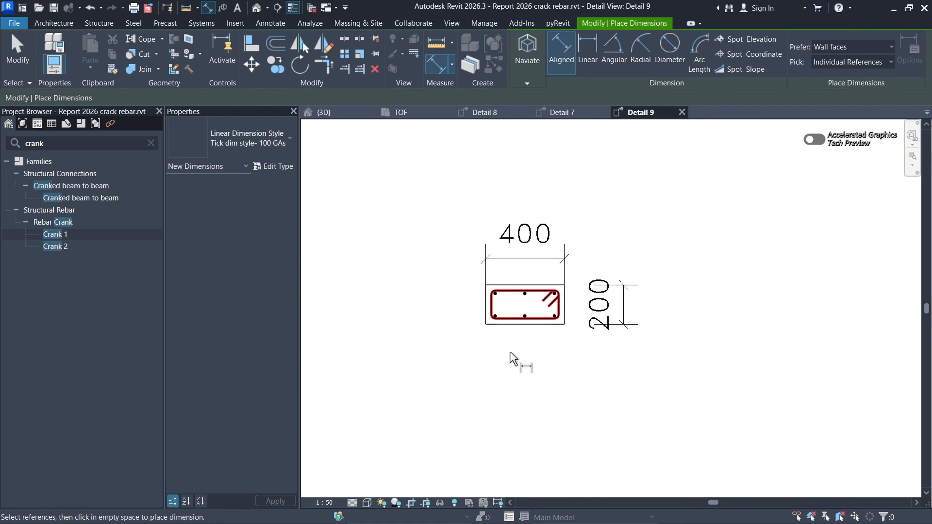
# Step: Exit dimensioning and set Detail 9's view scale to 1:25
pyautogui.scroll(-2, 513, 358)
pyautogui.rightClick(453, 316)
pyautogui.click(481, 106)
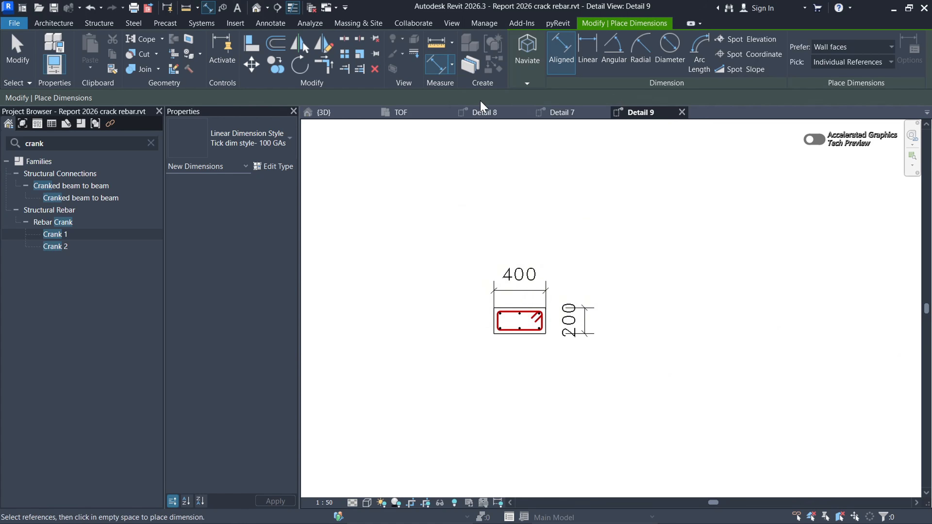
pyautogui.click(332, 502)
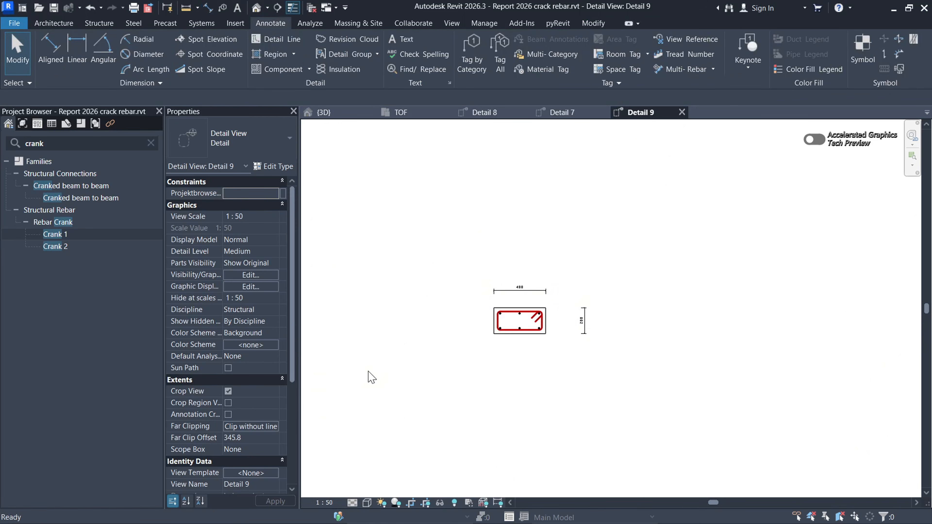
pyautogui.click(338, 376)
pyautogui.scroll(3, 512, 297)
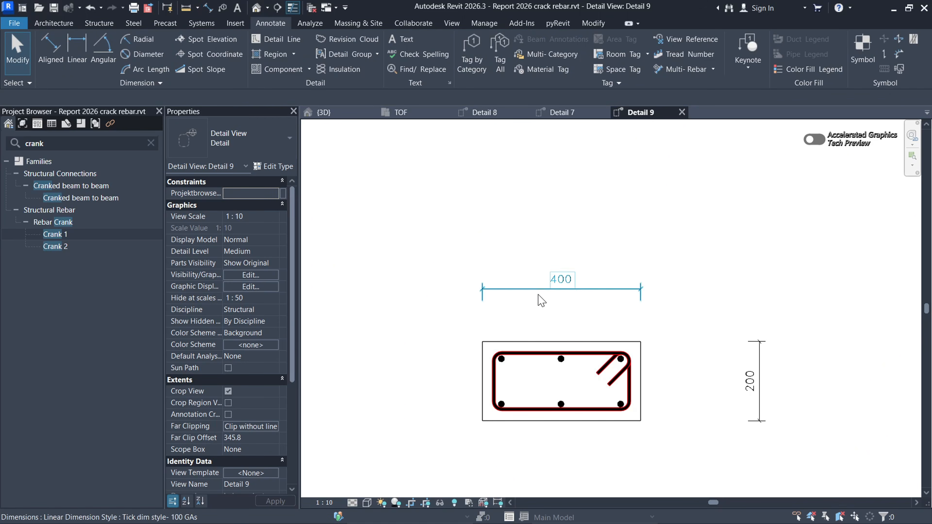
pyautogui.click(325, 502)
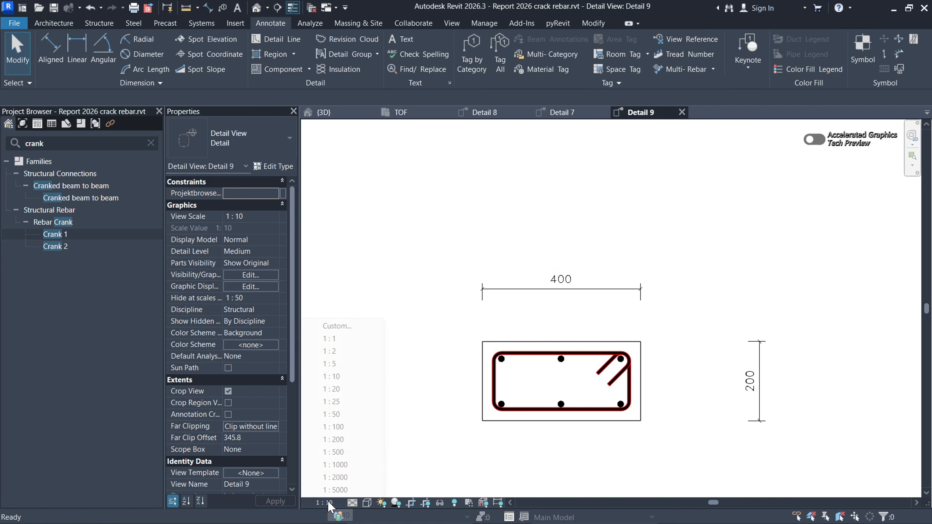
pyautogui.click(332, 402)
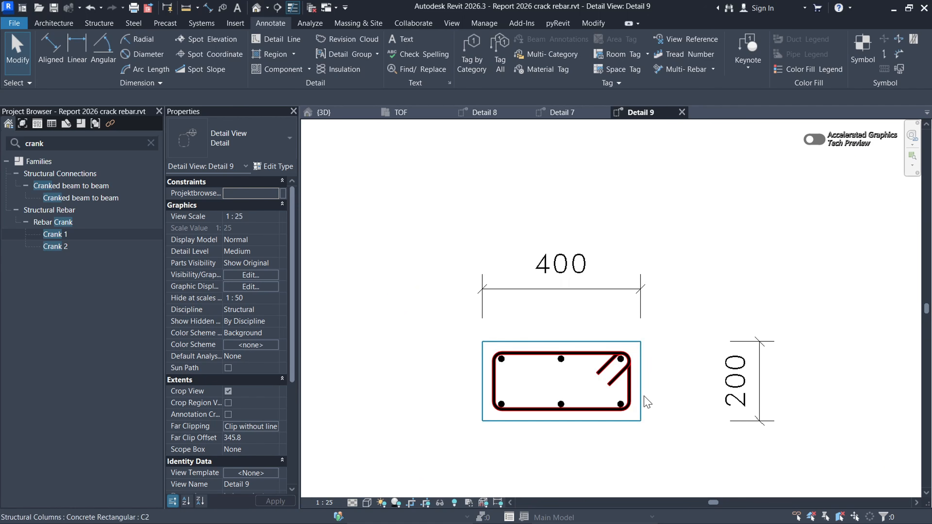
pyautogui.scroll(3, 669, 357)
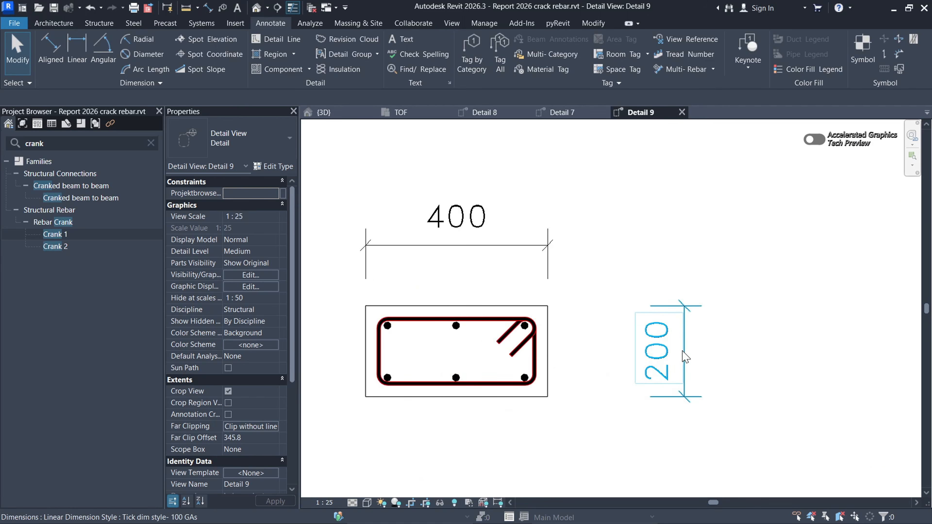
pyautogui.click(684, 358)
pyautogui.click(684, 363)
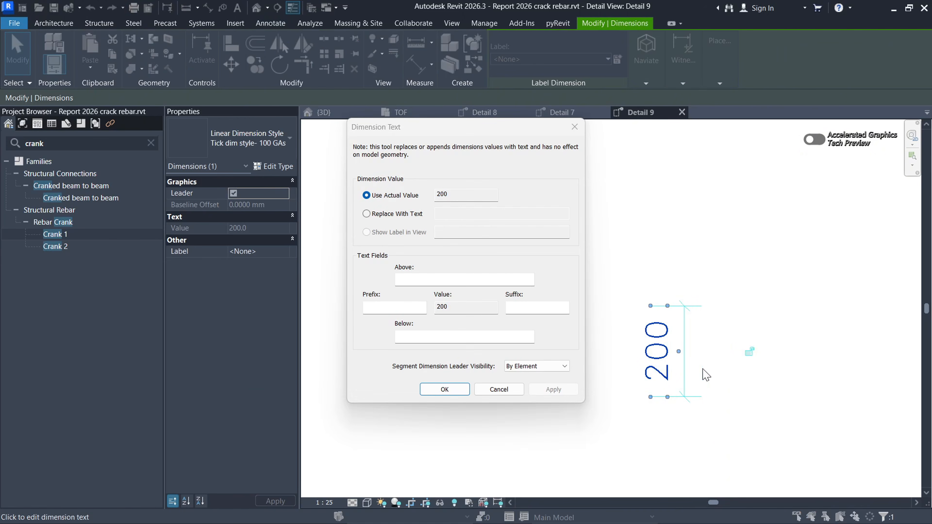
pyautogui.press('Escape')
pyautogui.click(712, 330)
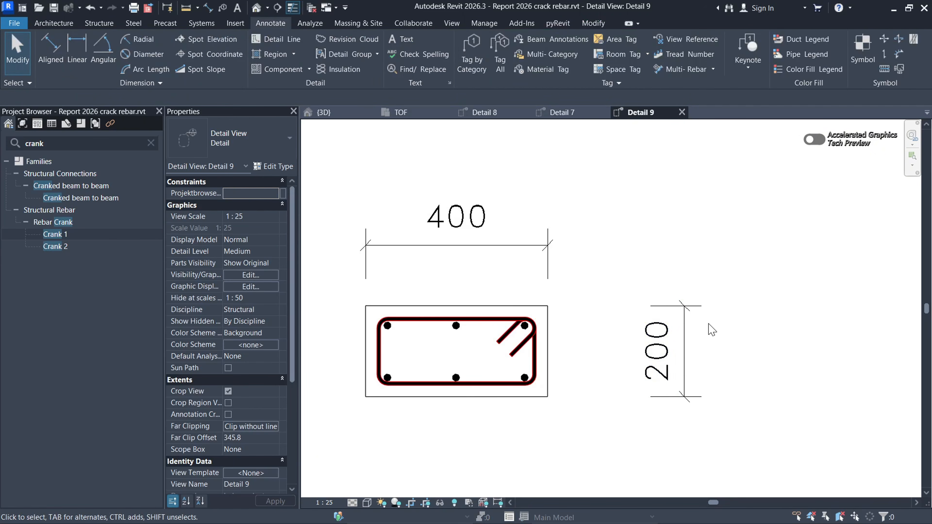
# Step: Nudge the column's depth dimension sideways so its line sits closer to the section
pyautogui.click(685, 345)
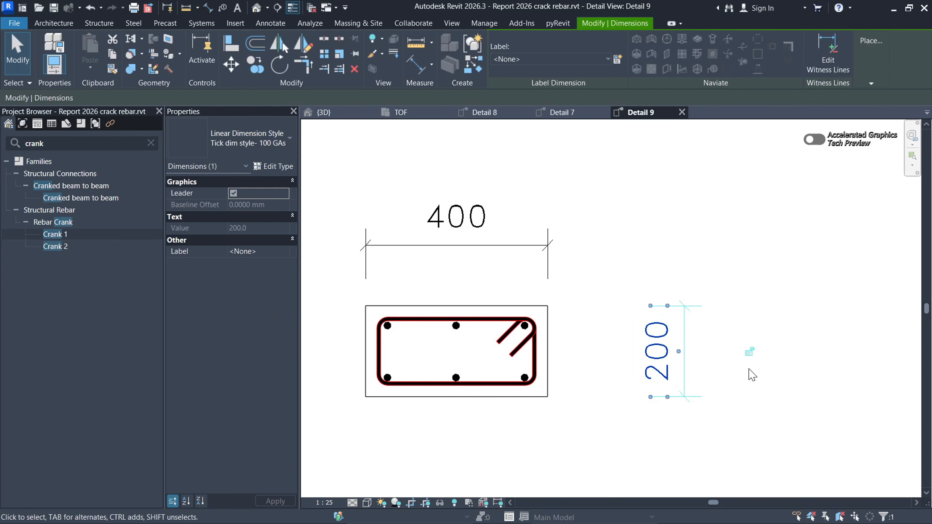
pyautogui.press('Left')
pyautogui.press('Left')
pyautogui.press('Left')
pyautogui.press('Left')
pyautogui.press('Left')
pyautogui.press('Left')
pyautogui.press('Left')
pyautogui.press('Left')
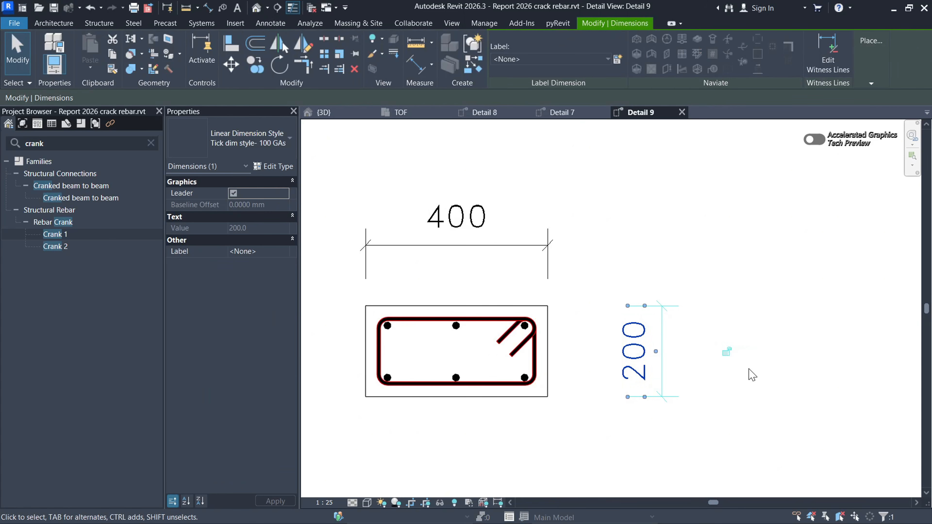
pyautogui.press('Escape')
# Step: Nudge the column's width dimension down so its line sits closer to the section
pyautogui.click(508, 250)
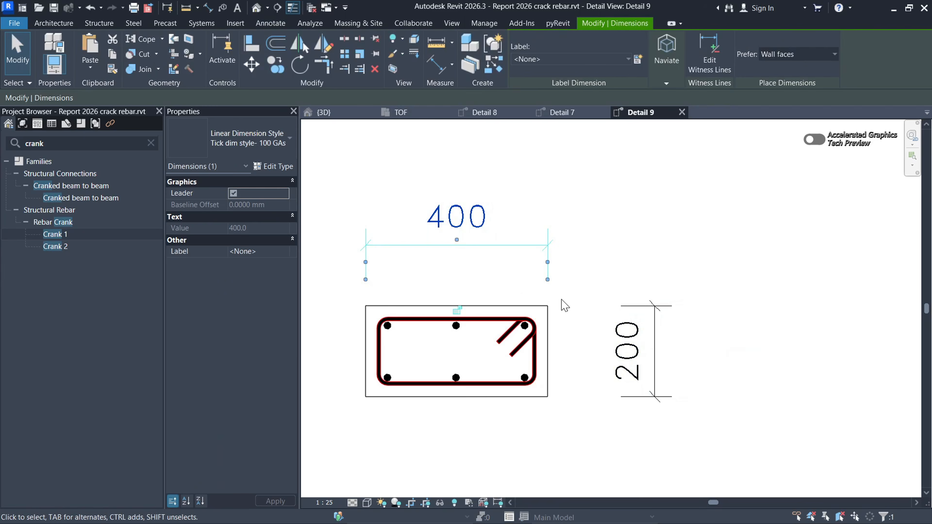
pyautogui.press('Down')
pyautogui.press('Down')
pyautogui.press('Down')
pyautogui.press('Escape')
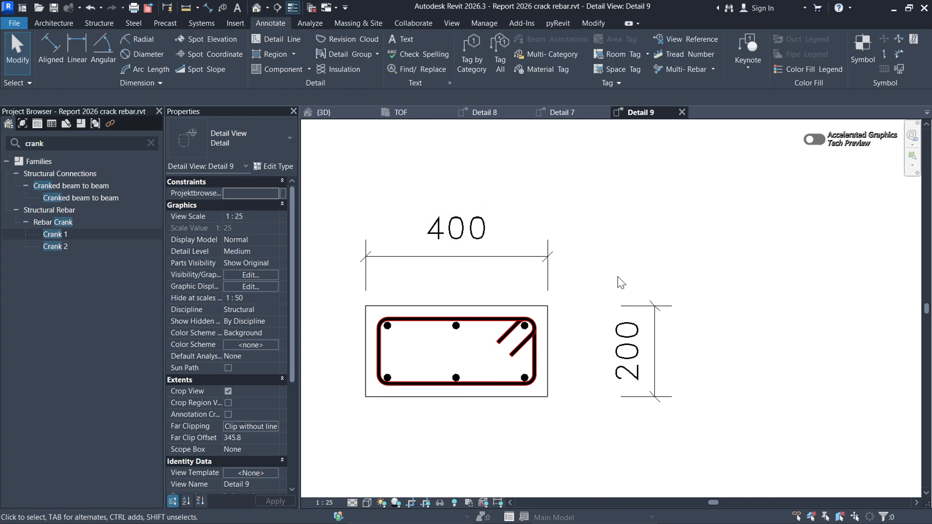
pyautogui.scroll(-5, 617, 281)
pyautogui.scroll(4, 570, 304)
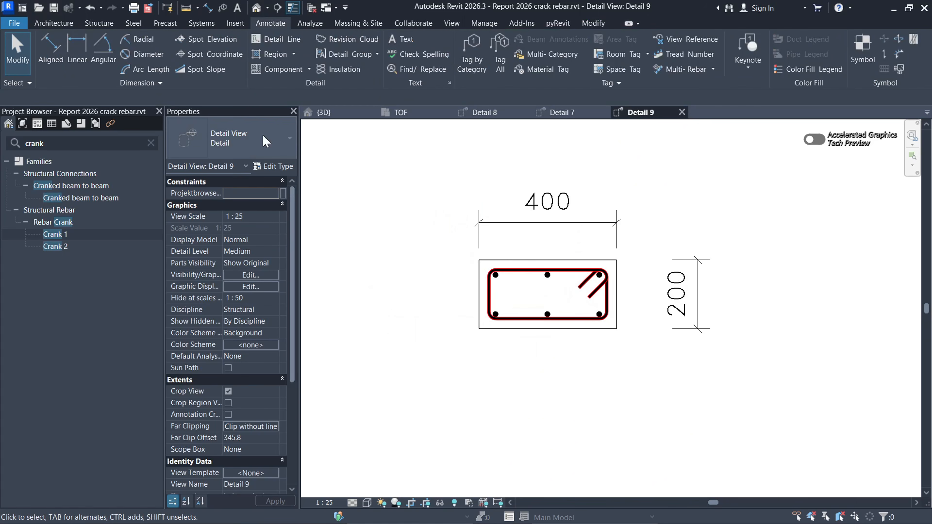
# Step: Clear the project browser search and place an aligned multi-rebar annotation below the column's lower row of bars
pyautogui.click(150, 143)
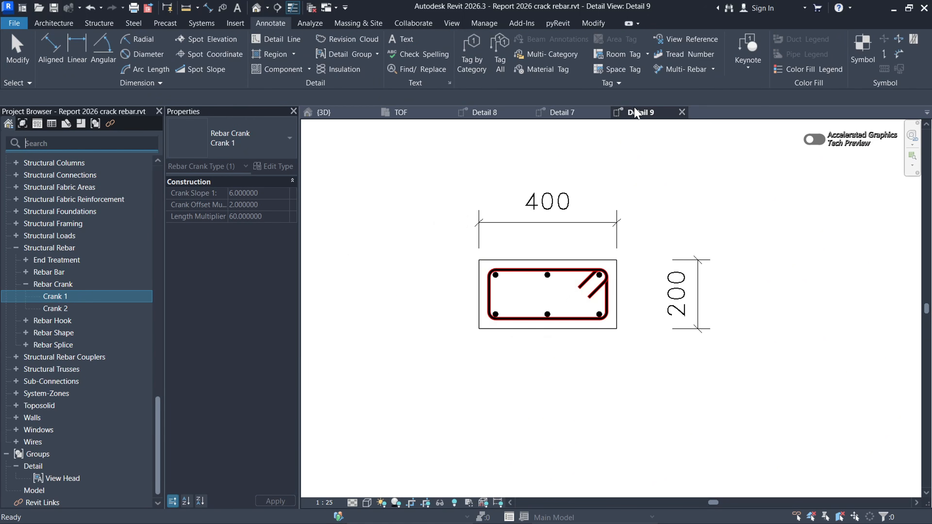
pyautogui.scroll(20, 72, 307)
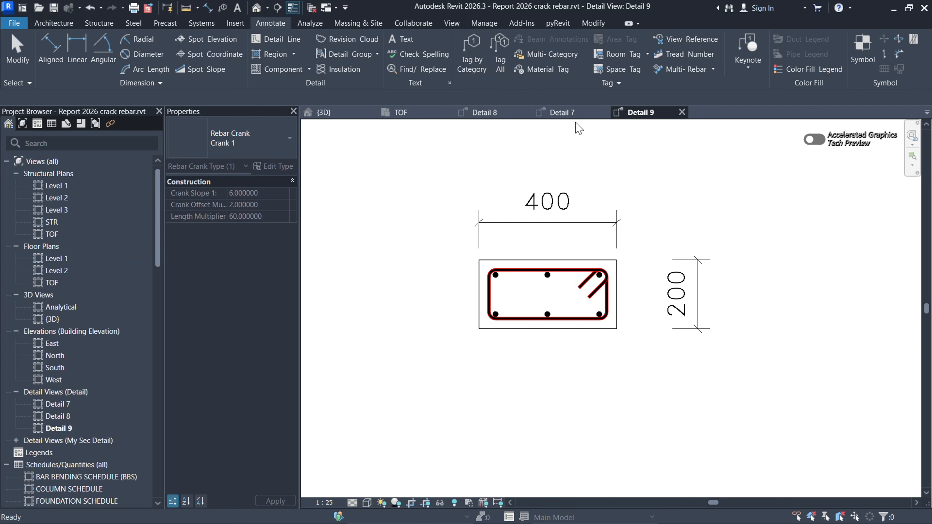
pyautogui.click(713, 70)
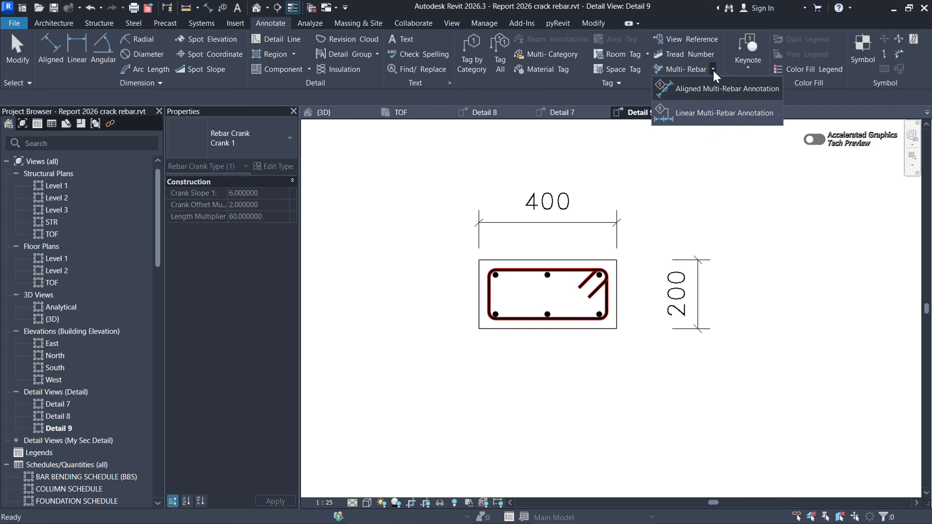
pyautogui.click(723, 89)
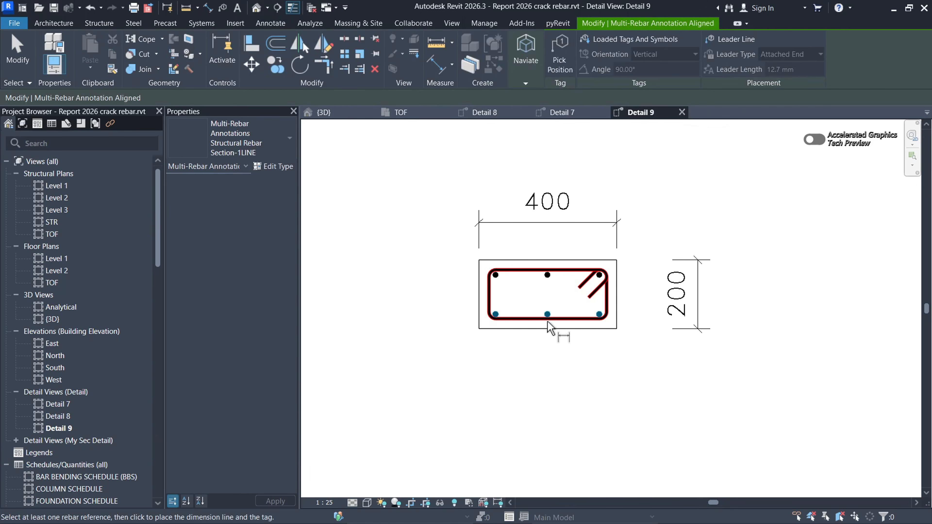
pyautogui.click(551, 326)
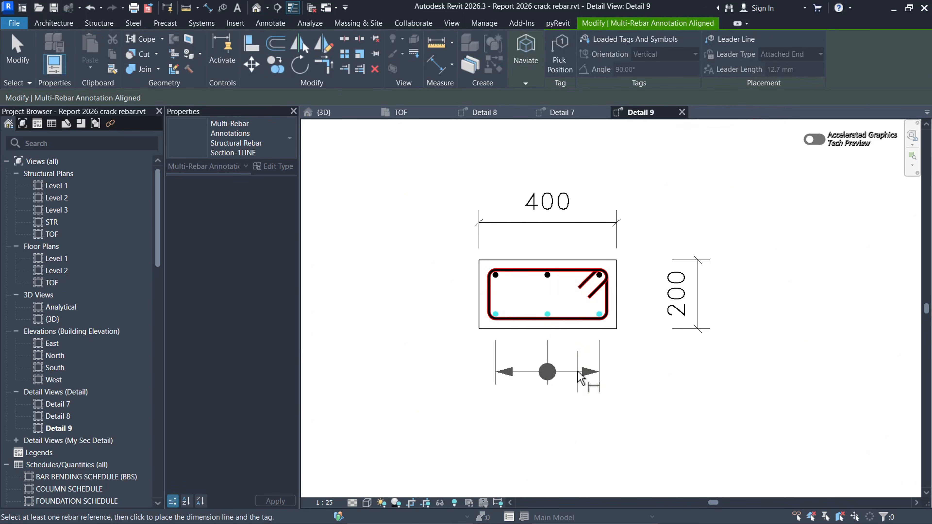
pyautogui.click(573, 361)
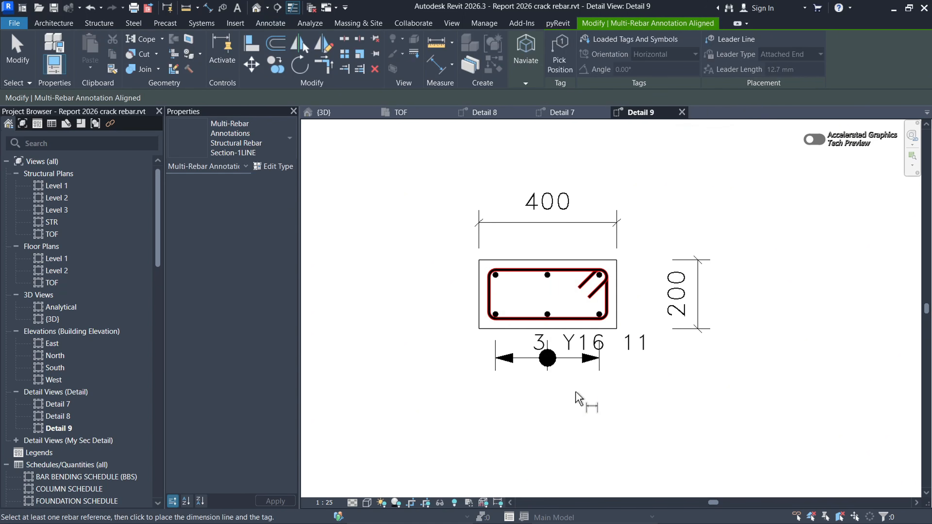
pyautogui.press('Escape')
# Step: Change the multi-rebar annotation's type to Structural Rebar Section
pyautogui.click(589, 366)
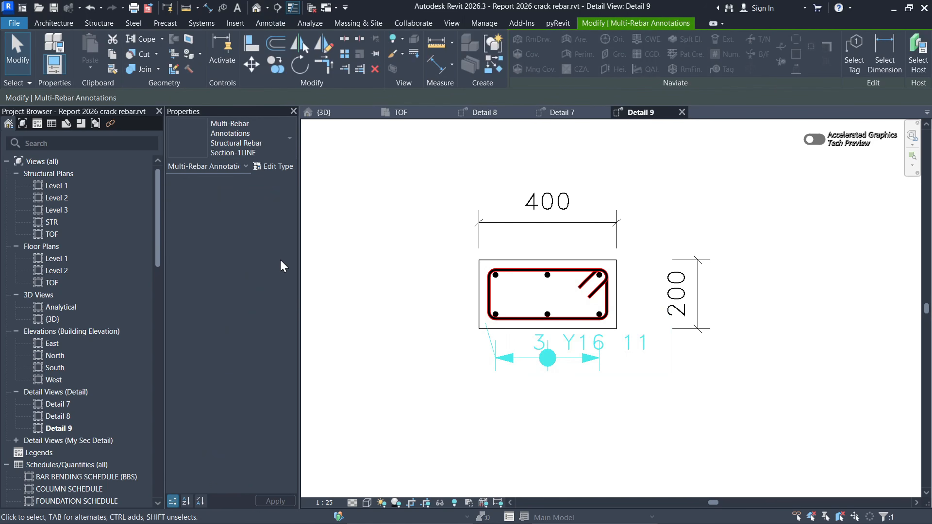
pyautogui.click(273, 142)
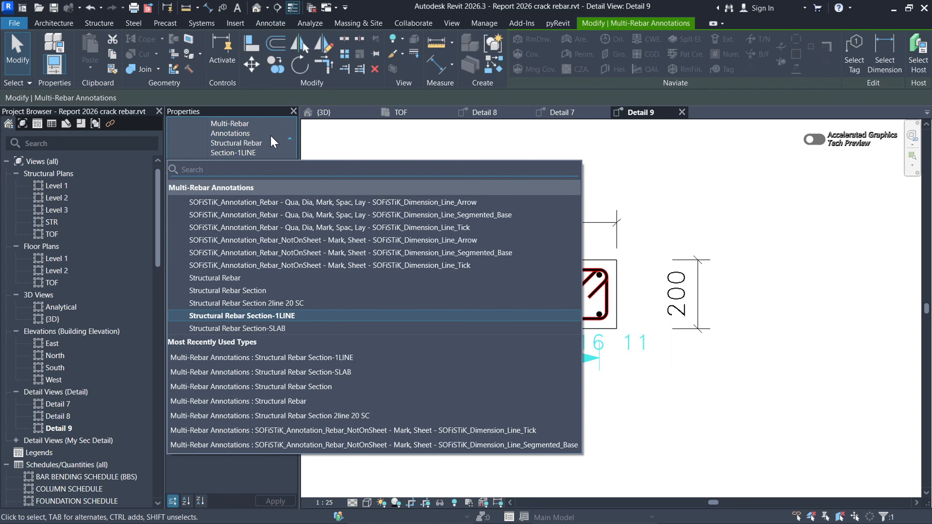
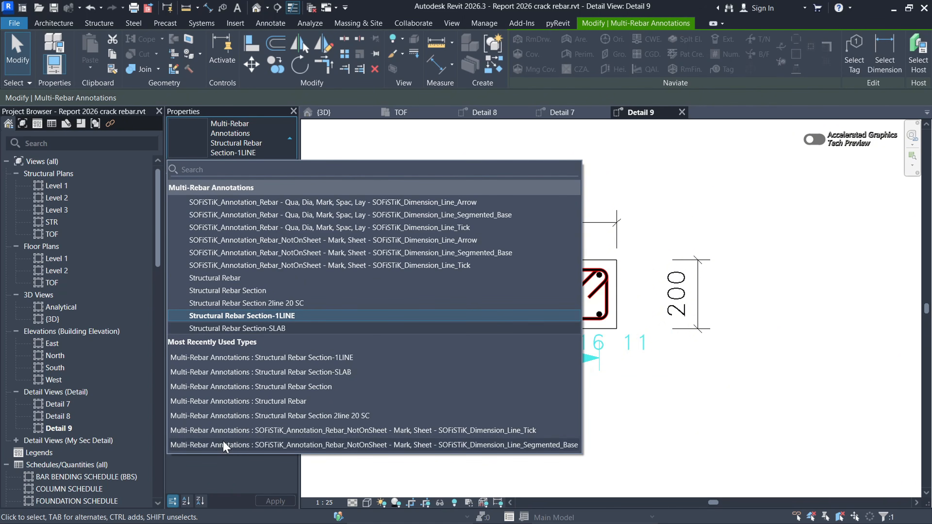
pyautogui.click(239, 291)
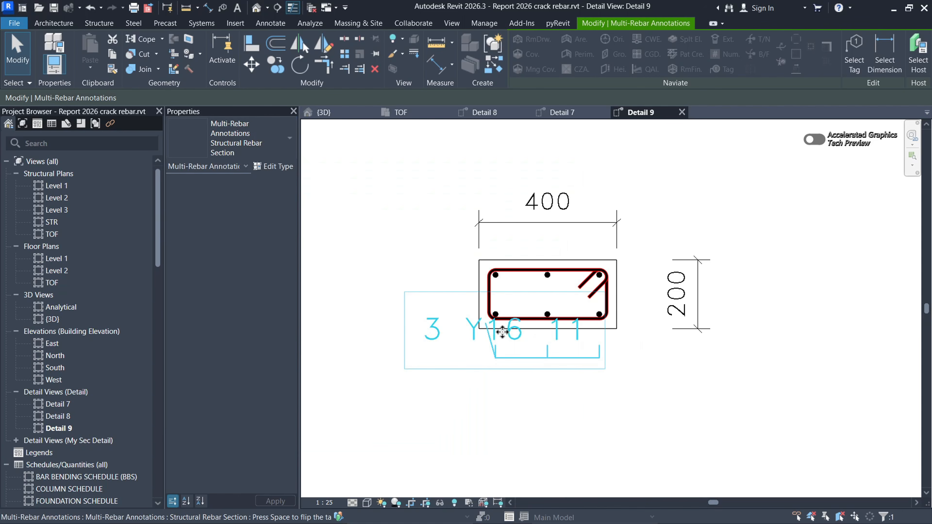
pyautogui.scroll(4, 491, 329)
pyautogui.scroll(-3, 532, 297)
pyautogui.click(616, 340)
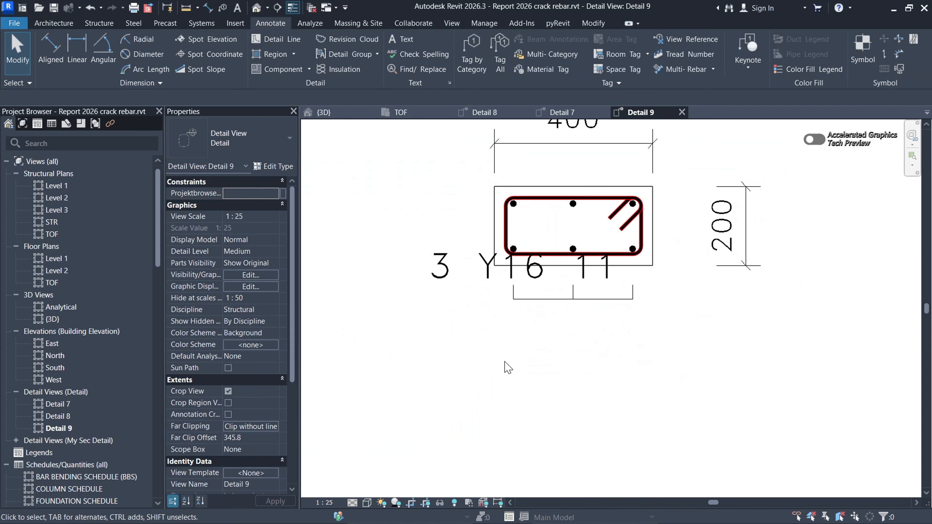
# Step: Select the tag of the multi-rebar annotation and move its text below the dimension line, clear of the column
pyautogui.click(451, 279)
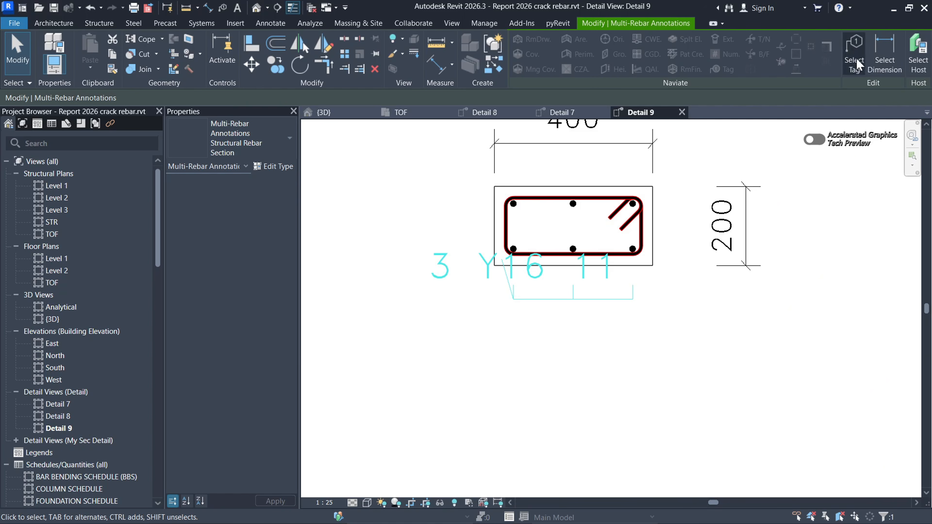
pyautogui.click(530, 300)
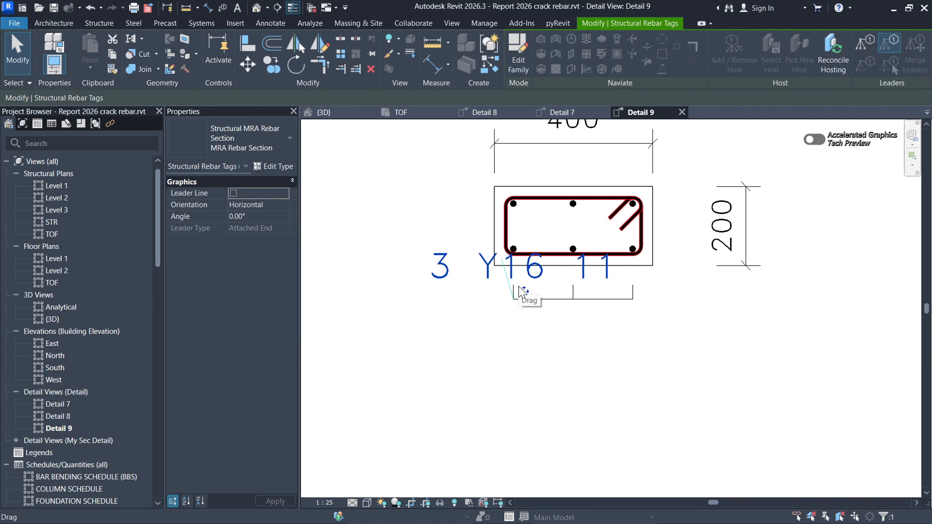
pyautogui.moveTo(524, 292)
pyautogui.mouseDown()
pyautogui.moveTo(545, 329)
pyautogui.moveTo(635, 374)
pyautogui.mouseUp()
pyautogui.click(753, 425)
pyautogui.scroll(-2, 561, 402)
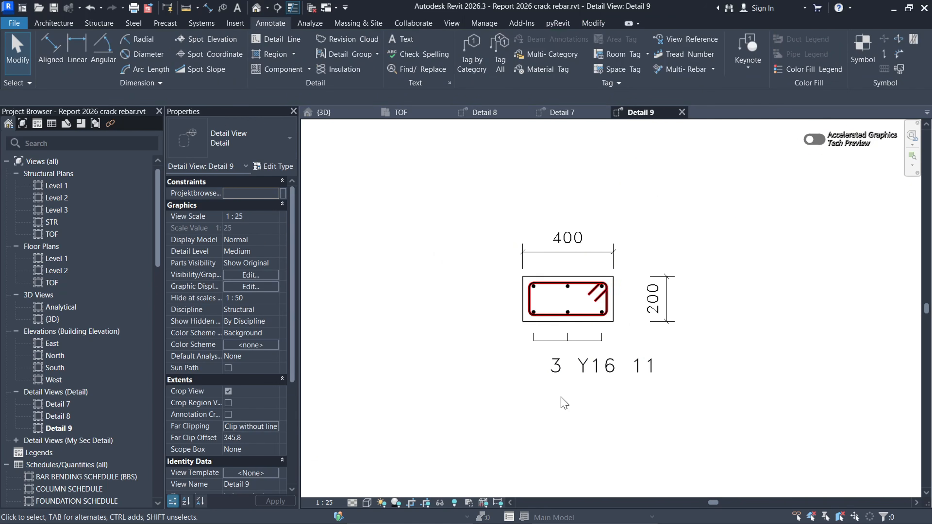
# Step: Nudge the lower row's multi-rebar annotation up so its dimension line sits closer to the column section
pyautogui.scroll(4, 567, 392)
pyautogui.scroll(1, 567, 393)
pyautogui.click(616, 353)
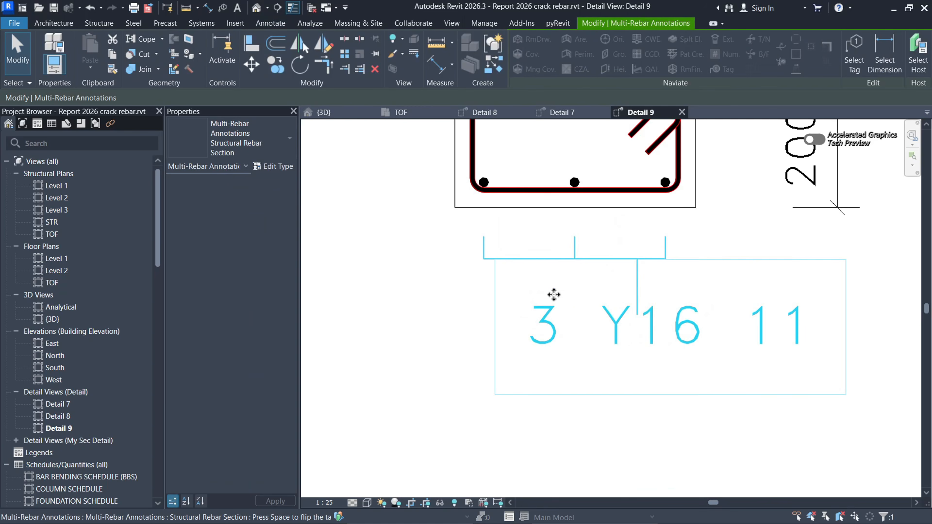
pyautogui.press('Up')
pyautogui.press('Up')
pyautogui.press('Up')
pyautogui.press('Up')
pyautogui.press('Up')
pyautogui.press('Up')
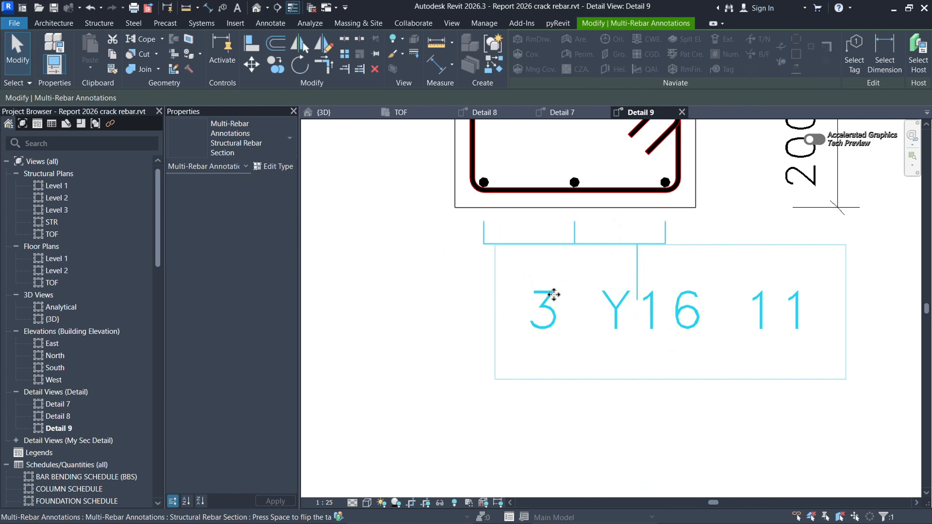
pyautogui.click(453, 343)
pyautogui.scroll(-2, 455, 344)
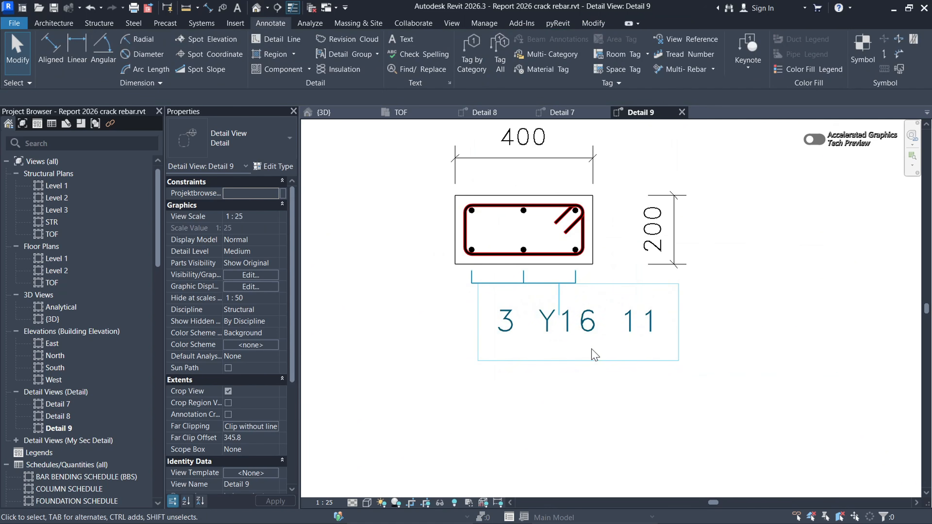
# Step: Try tagging the column's upper row of bars with a matching multi-rebar annotation that has a leader line, and delete it
pyautogui.click(587, 322)
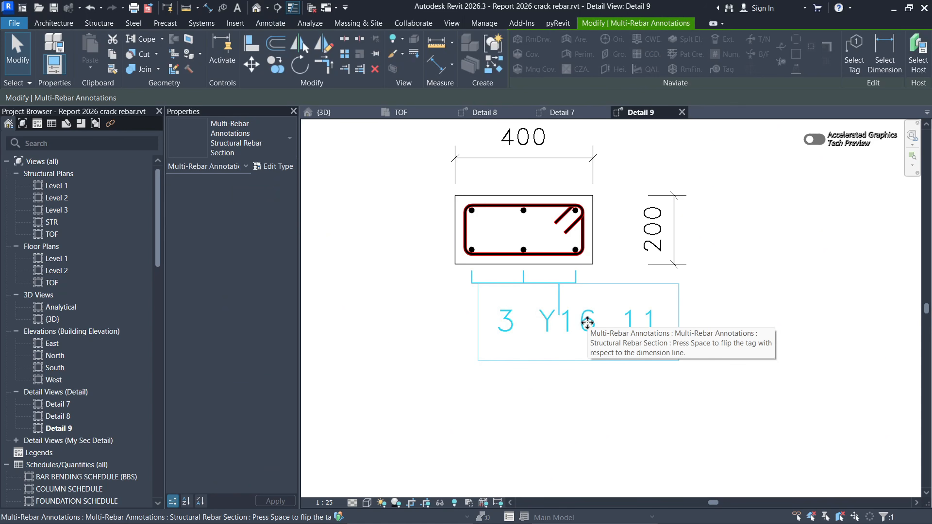
pyautogui.press('c')
pyautogui.press('s')
pyautogui.scroll(4, 550, 298)
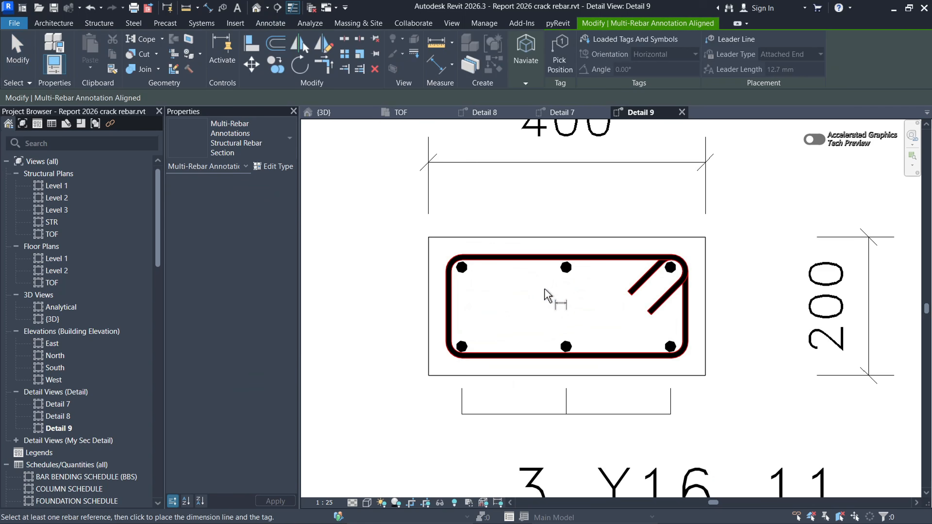
pyautogui.scroll(-3, 566, 286)
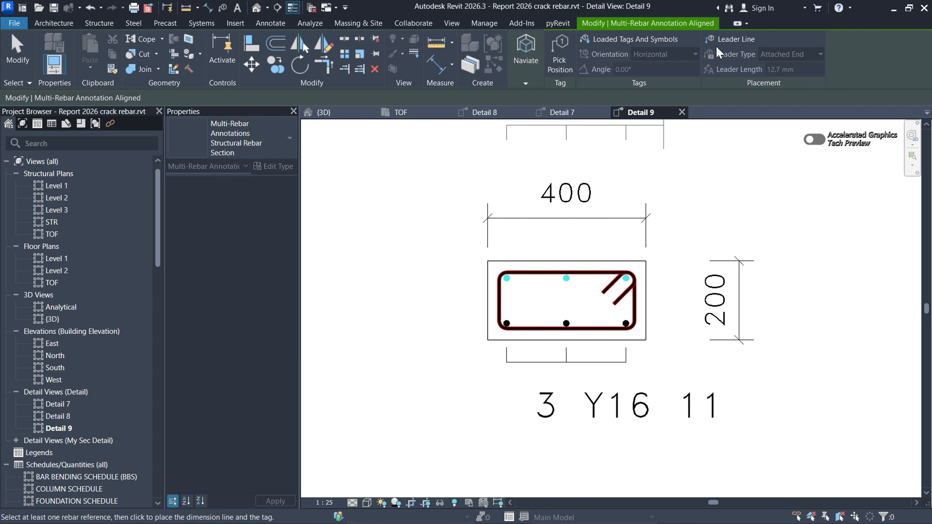
pyautogui.click(722, 41)
pyautogui.scroll(3, 563, 276)
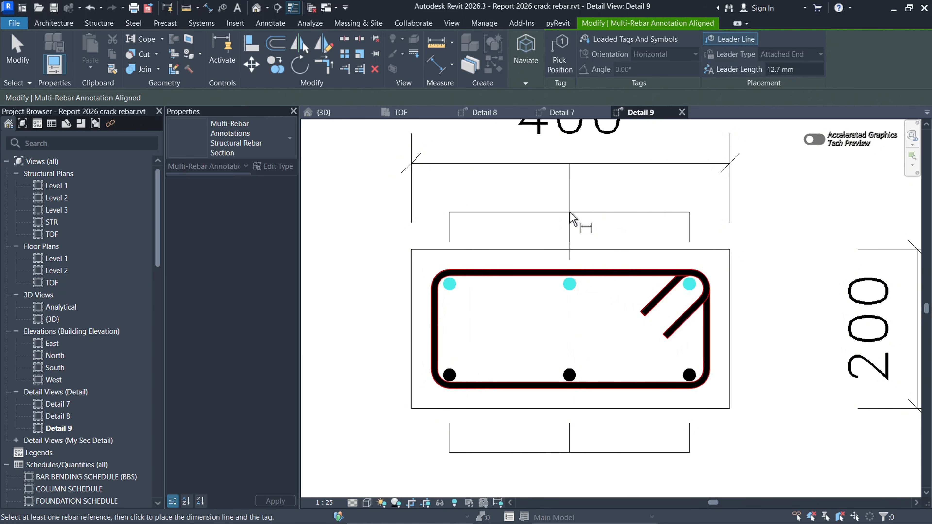
pyautogui.click(568, 284)
pyautogui.scroll(-5, 563, 277)
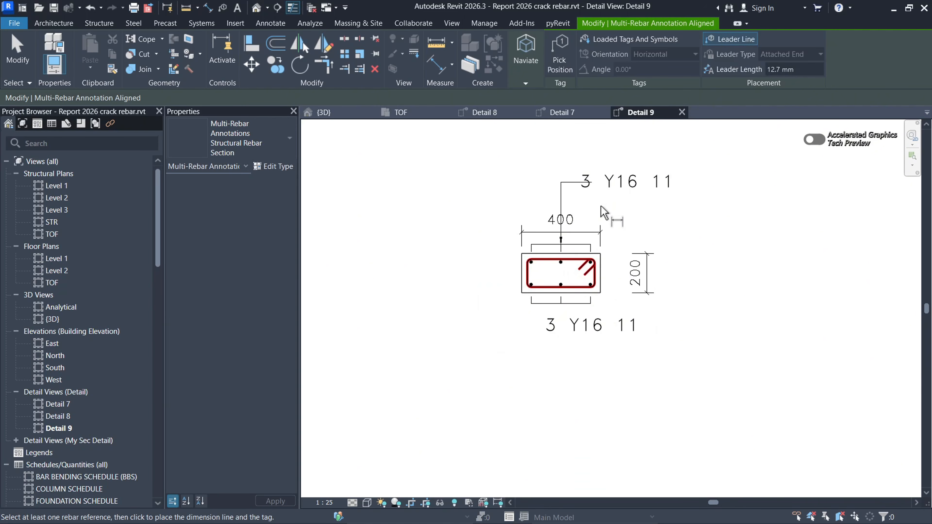
pyautogui.scroll(3, 603, 206)
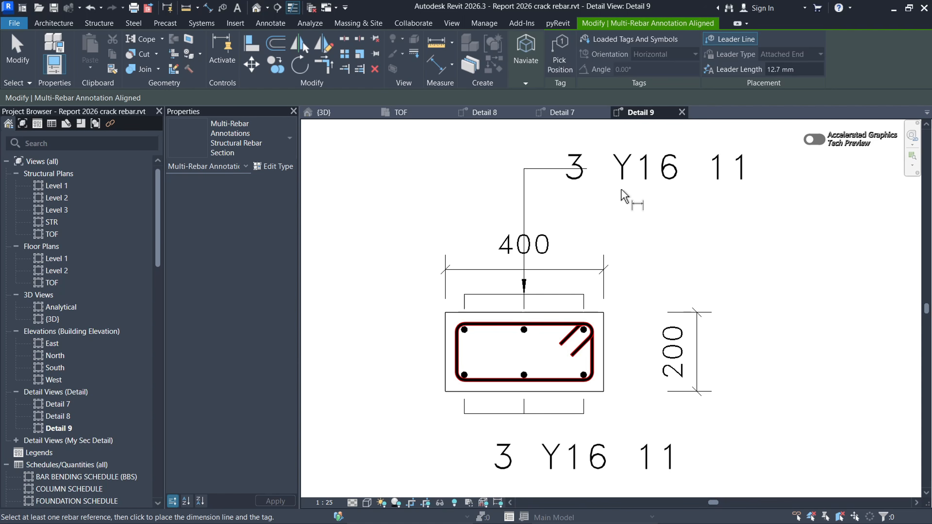
pyautogui.click(623, 196)
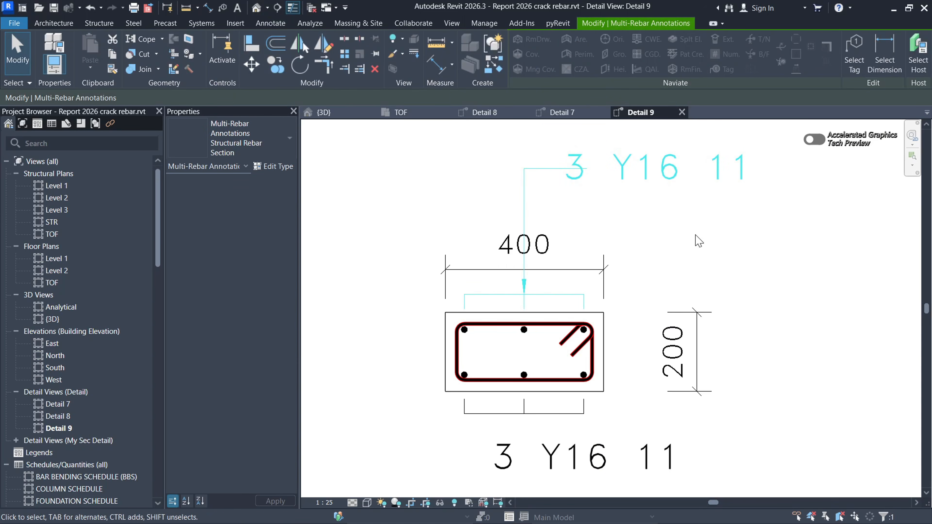
pyautogui.press('Delete')
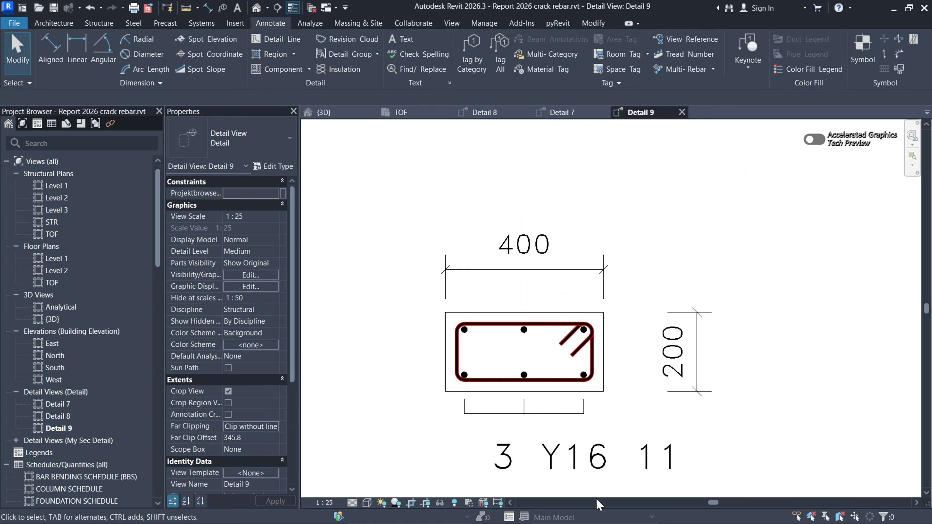
# Step: Place a matching multi-rebar annotation without a leader line just above the column's upper row of bars
pyautogui.click(602, 452)
pyautogui.press('c')
pyautogui.press('s')
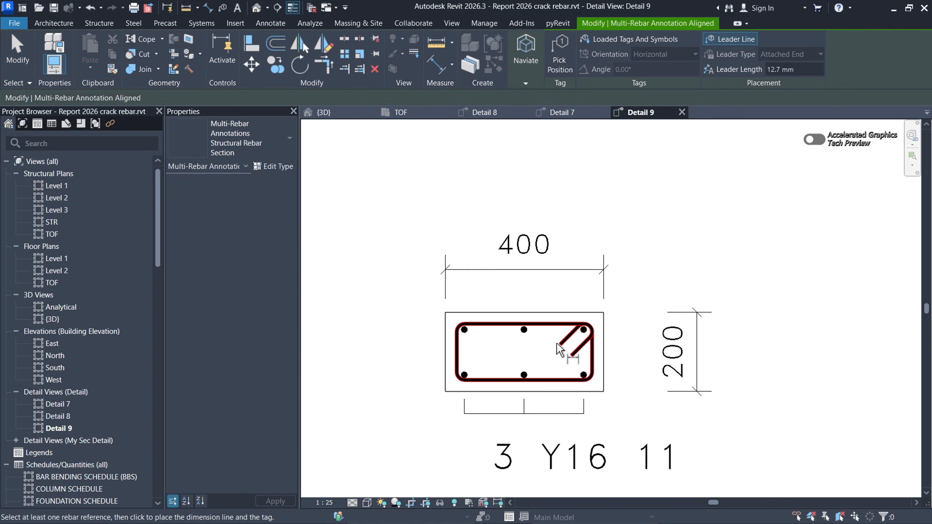
pyautogui.click(729, 38)
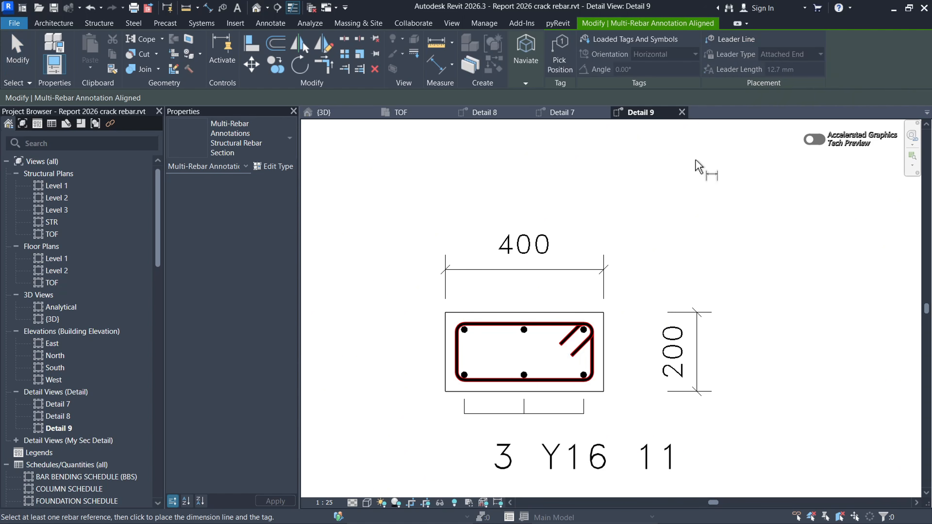
pyautogui.click(528, 337)
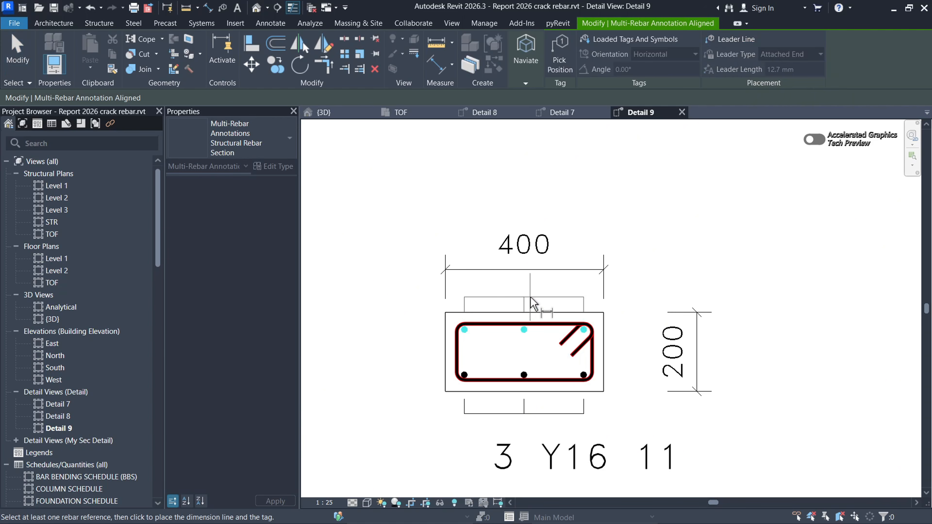
pyautogui.click(537, 295)
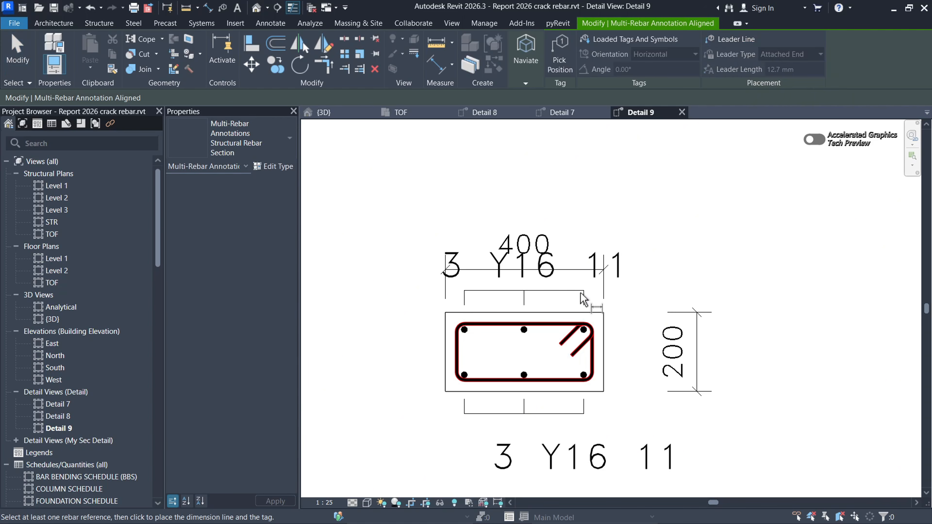
pyautogui.press('Escape')
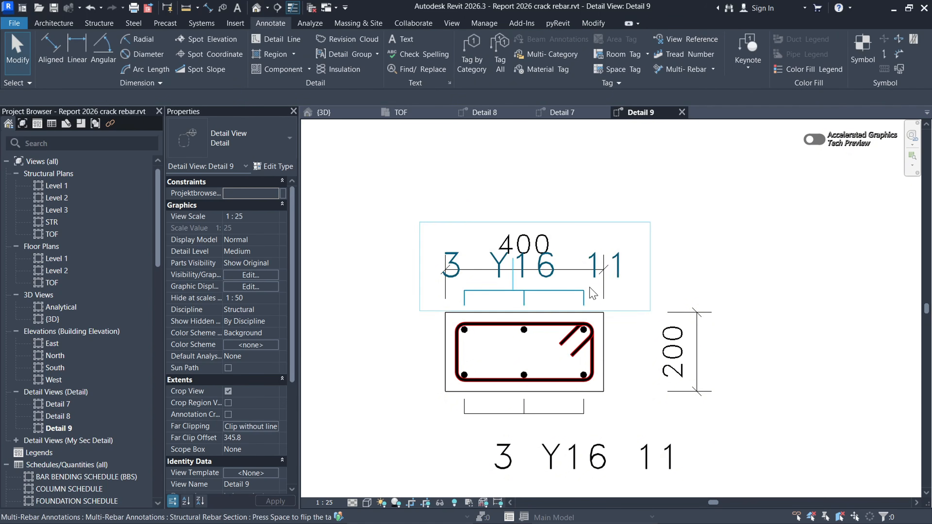
# Step: Move the column's width dimension up so it clears the upper multi-rebar tag
pyautogui.click(603, 289)
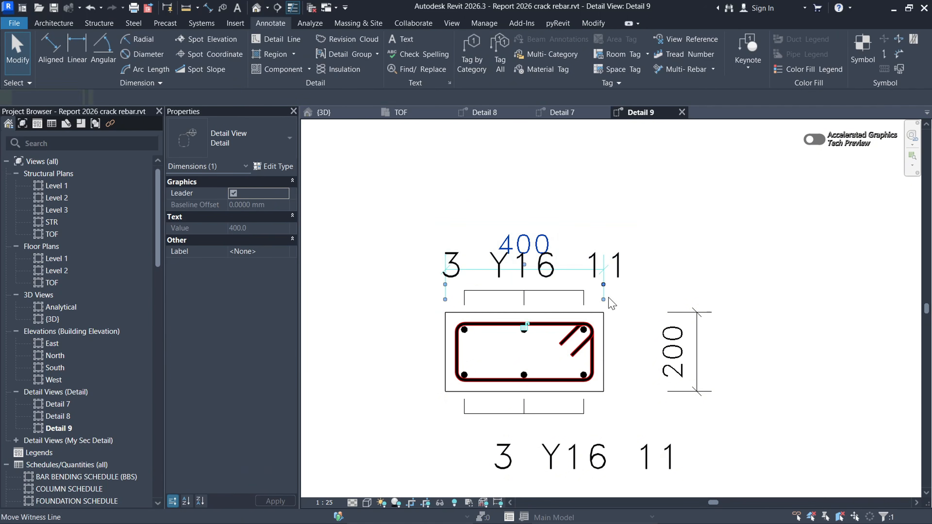
pyautogui.moveTo(573, 265)
pyautogui.mouseDown()
pyautogui.moveTo(574, 216)
pyautogui.moveTo(615, 218)
pyautogui.mouseUp()
pyautogui.press('Escape')
# Step: Move the lower multi-rebar tag's text sideways and up so it sits more centrally beneath the column
pyautogui.scroll(-3, 686, 262)
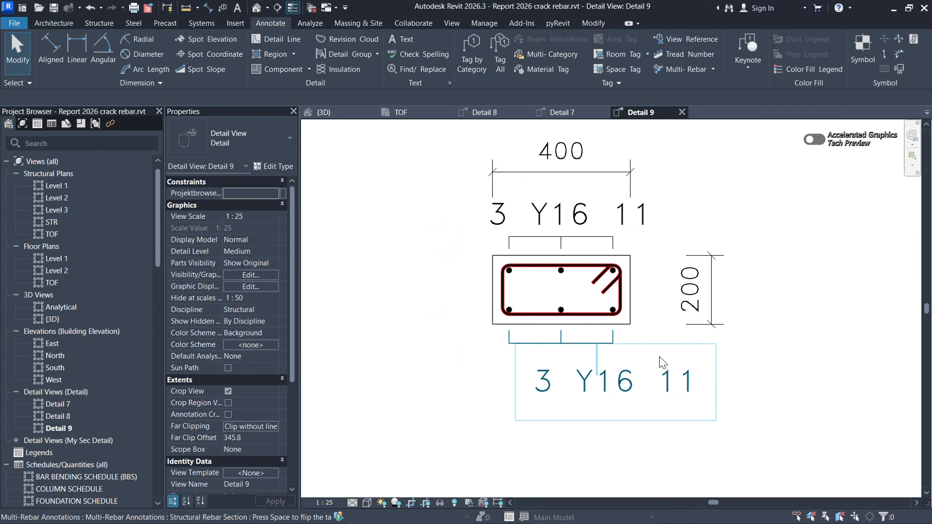
pyautogui.scroll(3, 657, 356)
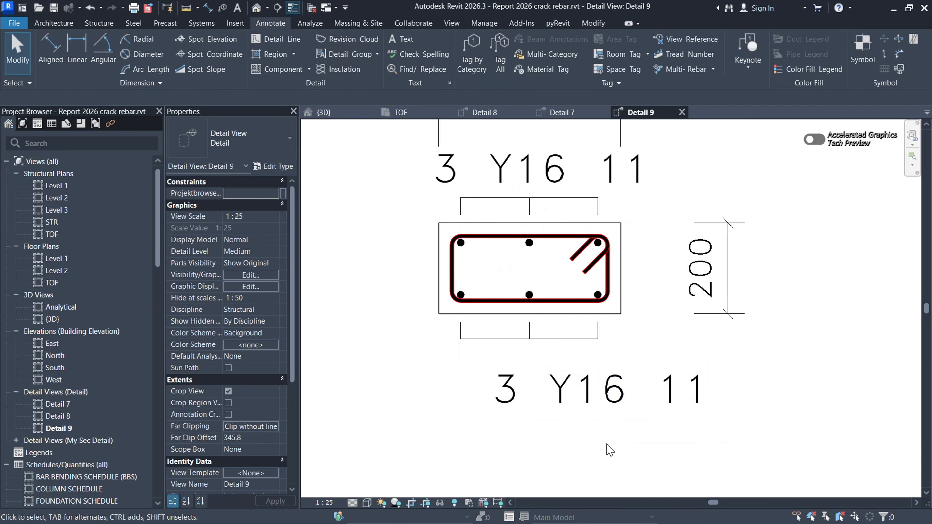
pyautogui.click(612, 394)
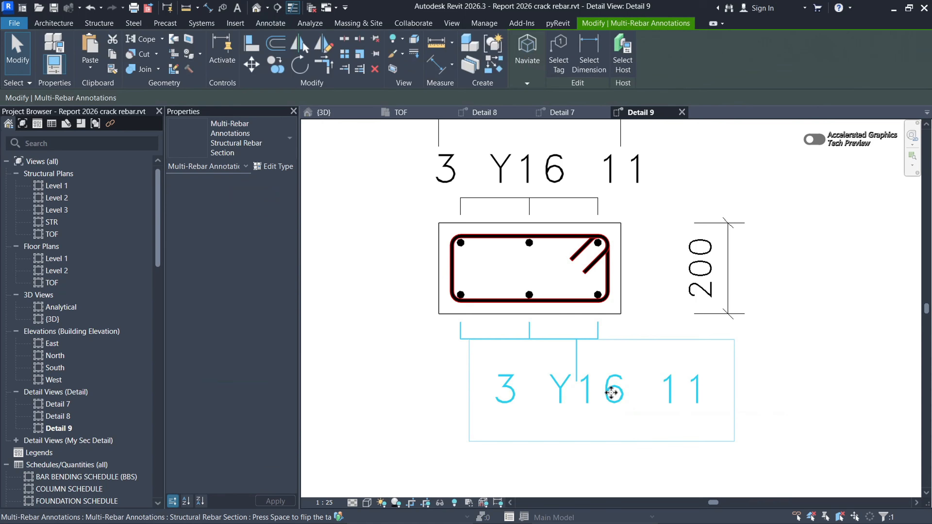
pyautogui.click(645, 447)
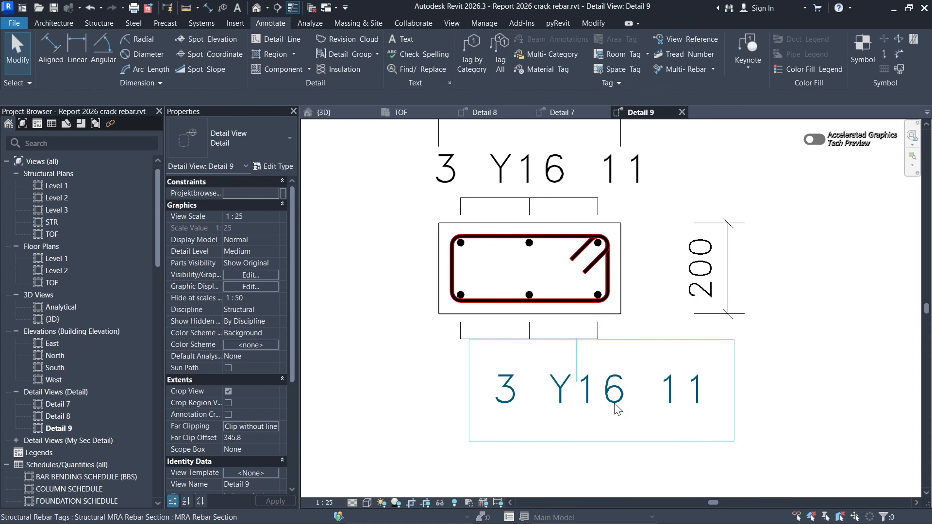
pyautogui.click(617, 409)
pyautogui.moveTo(603, 423); pyautogui.dragTo(553, 404)
pyautogui.scroll(-4, 553, 340)
pyautogui.click(728, 233)
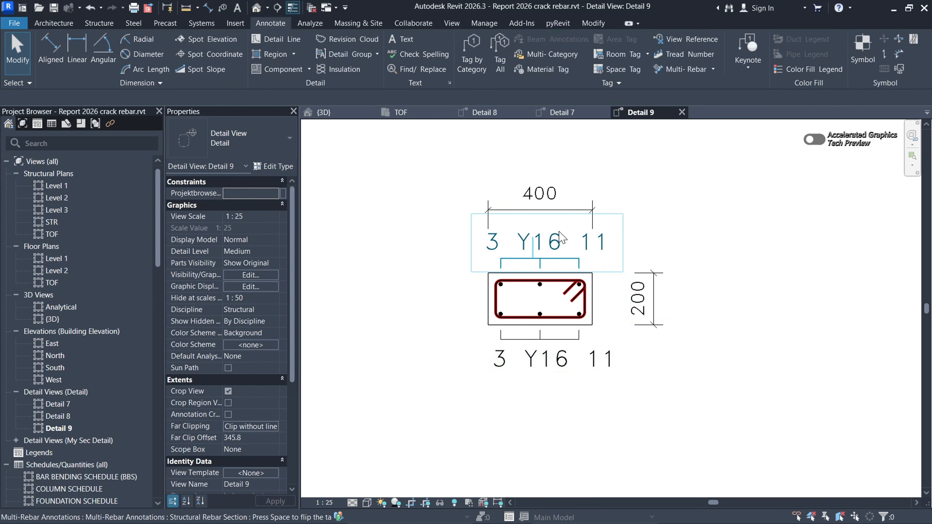
# Step: Open the Structural MRA Rebar Section tag family for editing and set its label's text size to 1.5
pyautogui.press('Tab')
pyautogui.click(574, 358)
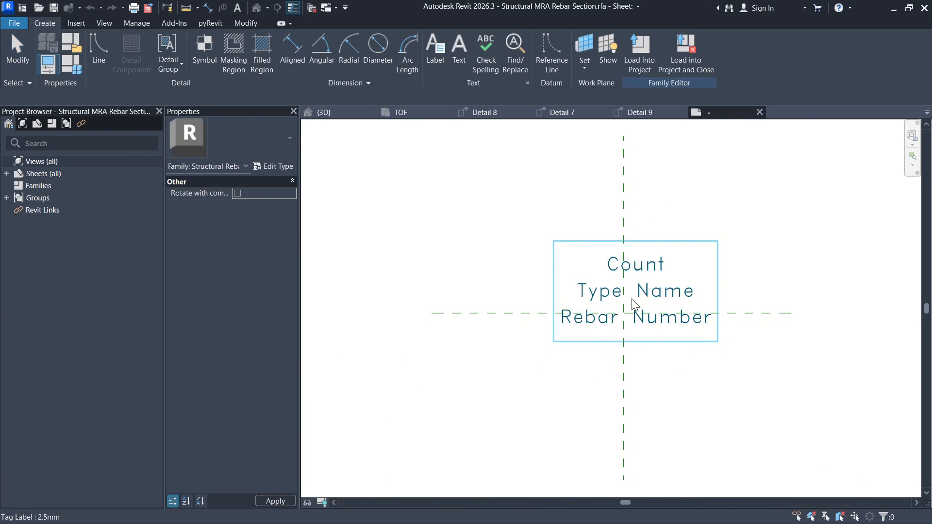
pyautogui.click(655, 292)
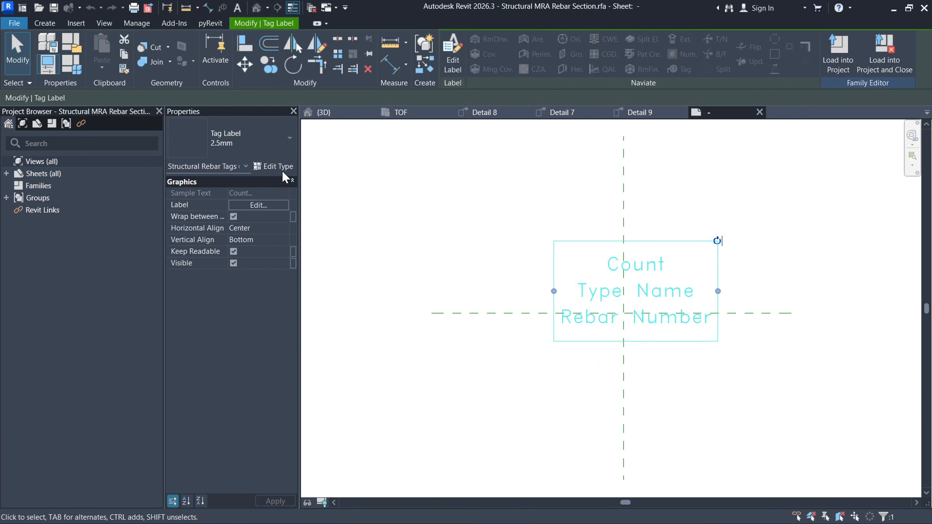
pyautogui.click(275, 166)
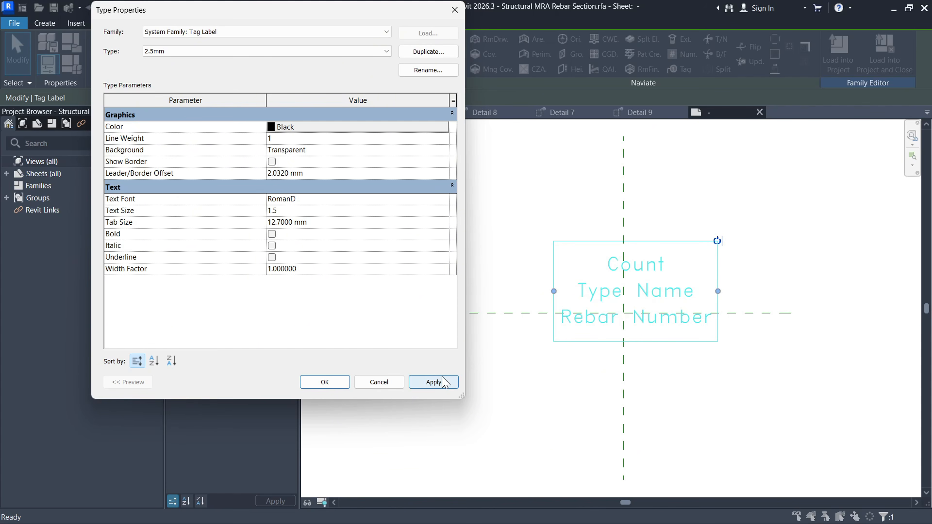
pyautogui.click(446, 384)
pyautogui.click(325, 383)
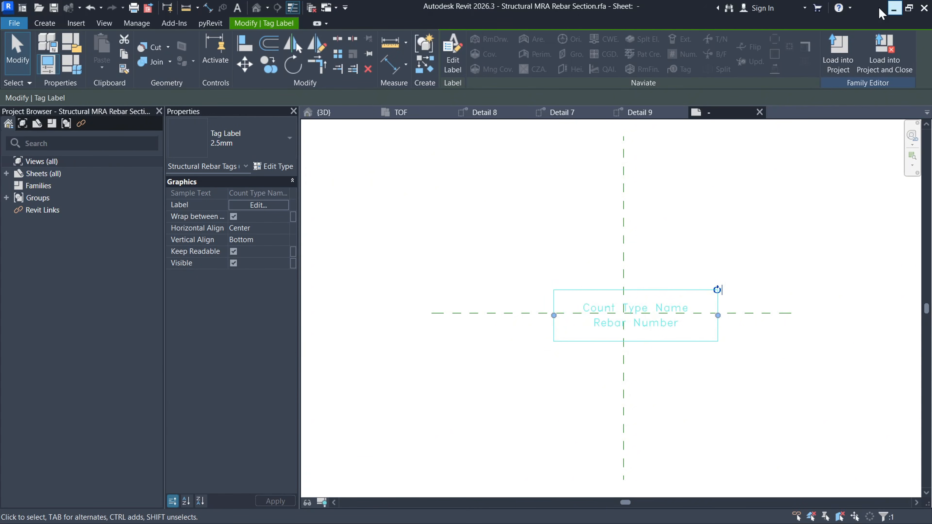
# Step: Load the tag family into the project and close it without saving, overwriting the existing version and its parameter values
pyautogui.click(884, 52)
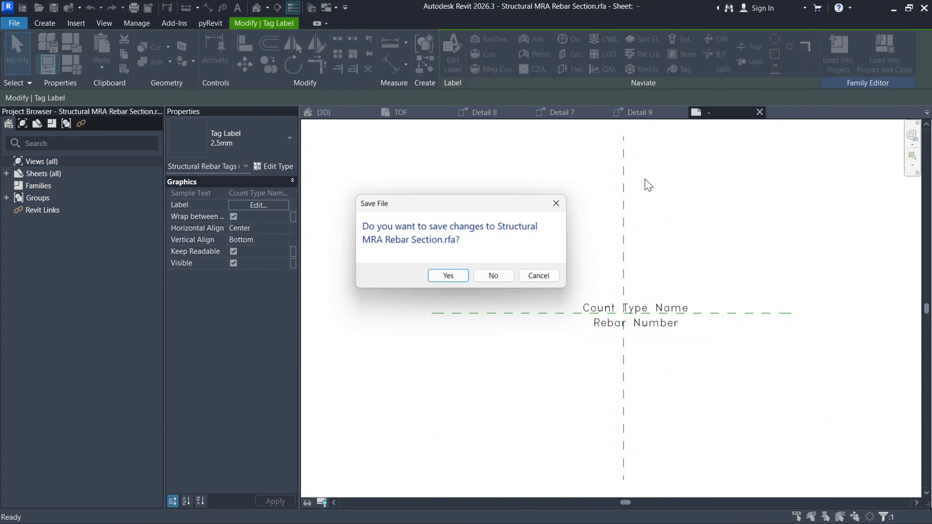
pyautogui.click(491, 278)
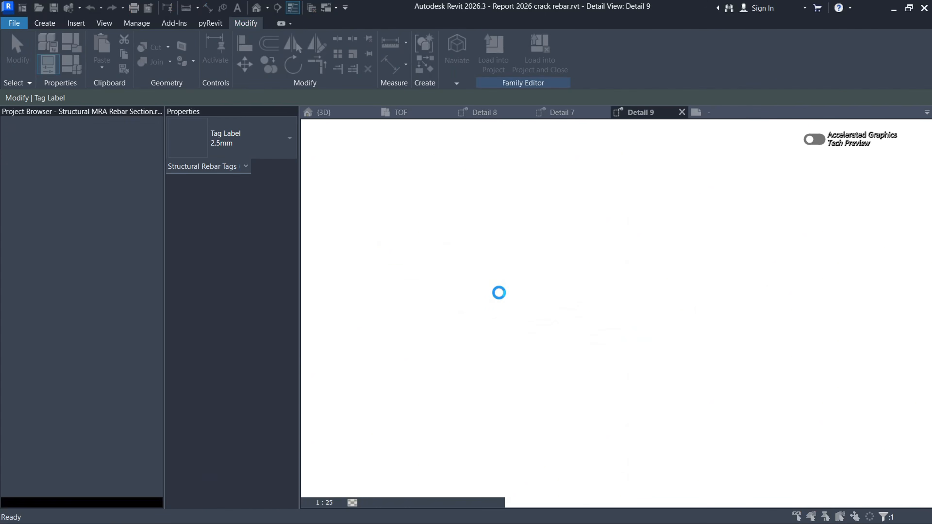
pyautogui.click(489, 275)
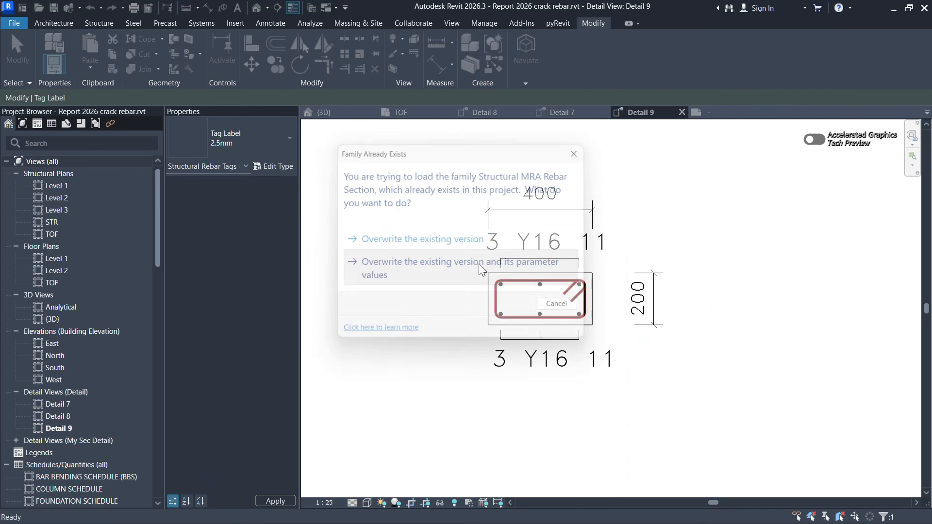
# Step: Move the lower multi-rebar tag's text closer to its dimension line and centre it under the bars
pyautogui.scroll(2, 570, 378)
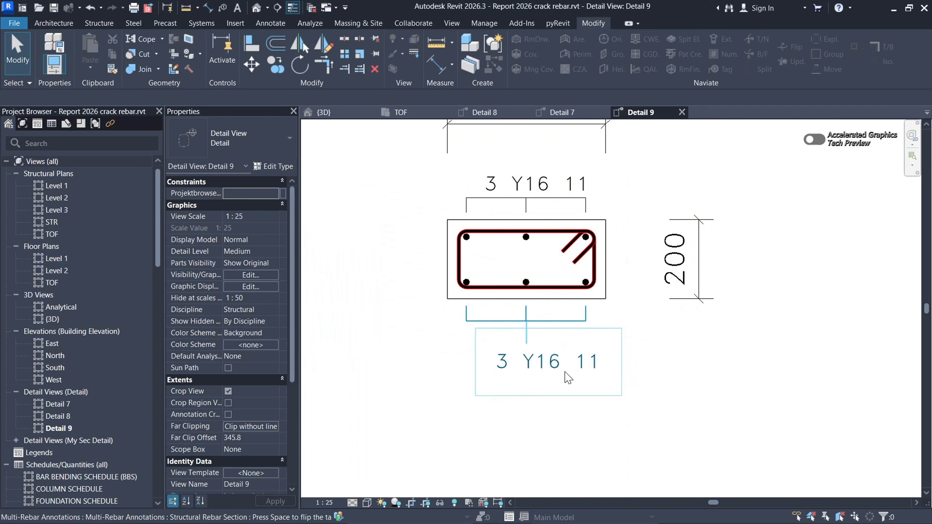
pyautogui.press('Tab')
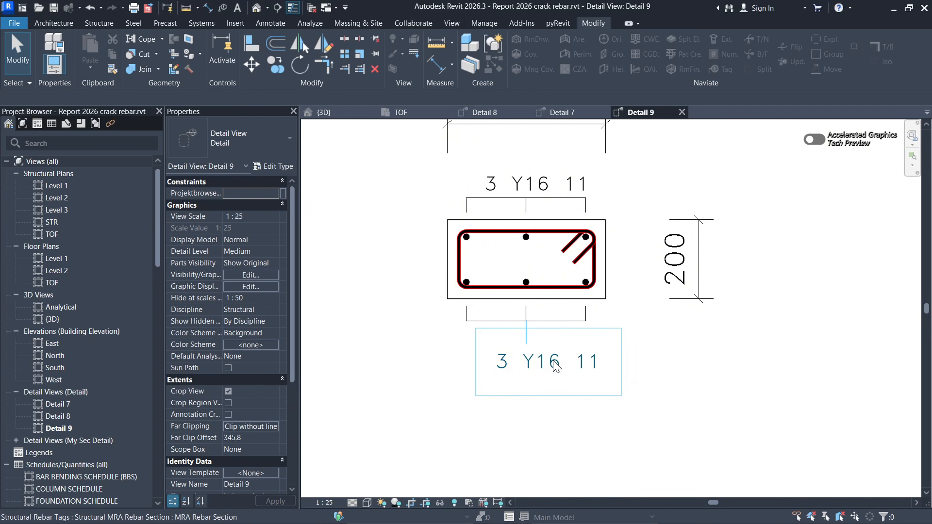
pyautogui.click(556, 365)
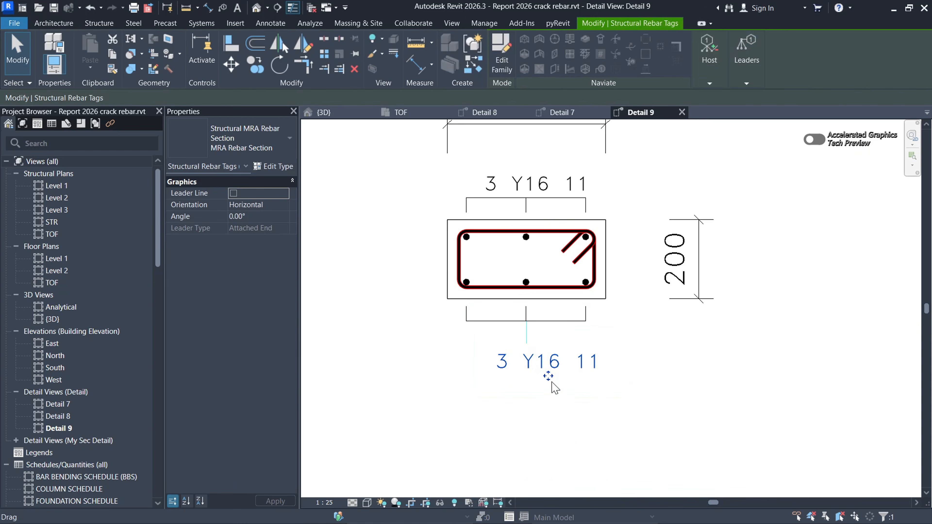
pyautogui.moveTo(548, 377); pyautogui.dragTo(537, 358)
pyautogui.click(685, 393)
# Step: Move the column's height dimension sideways so it sits closer to the section's edge
pyautogui.scroll(-4, 527, 353)
pyautogui.scroll(7, 620, 279)
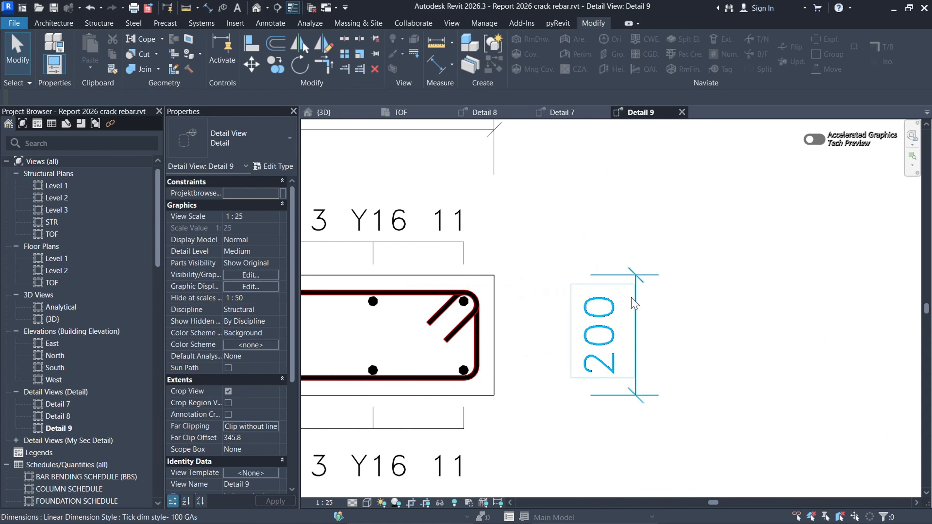
pyautogui.click(635, 304)
pyautogui.click(674, 277)
pyautogui.click(644, 288)
pyautogui.moveTo(634, 303); pyautogui.dragTo(558, 304)
pyautogui.click(626, 260)
# Step: Move the column section's overall width dimension down so it sits closer to the upper bar tag
pyautogui.scroll(-5, 620, 286)
pyautogui.scroll(3, 497, 233)
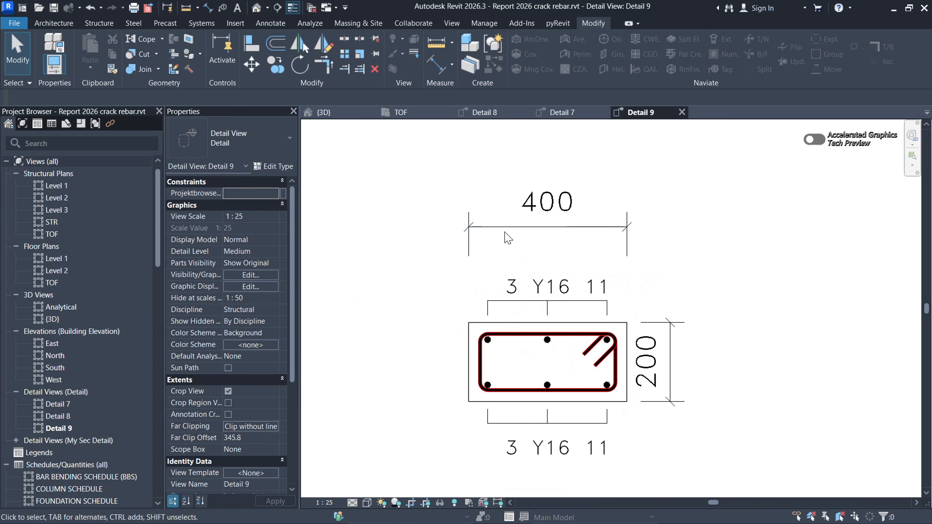
pyautogui.click(540, 235)
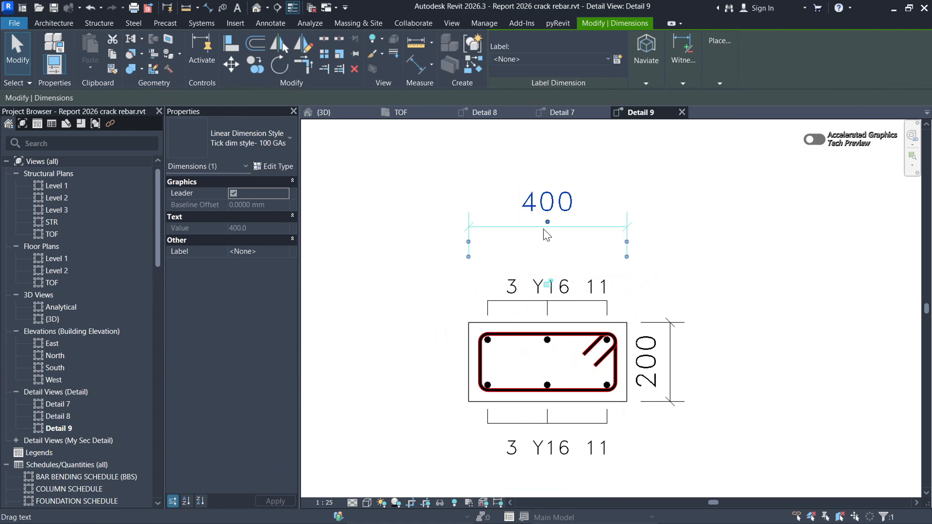
pyautogui.moveTo(546, 235); pyautogui.dragTo(542, 261)
pyautogui.click(842, 323)
pyautogui.scroll(-1, 617, 321)
pyautogui.scroll(3, 577, 307)
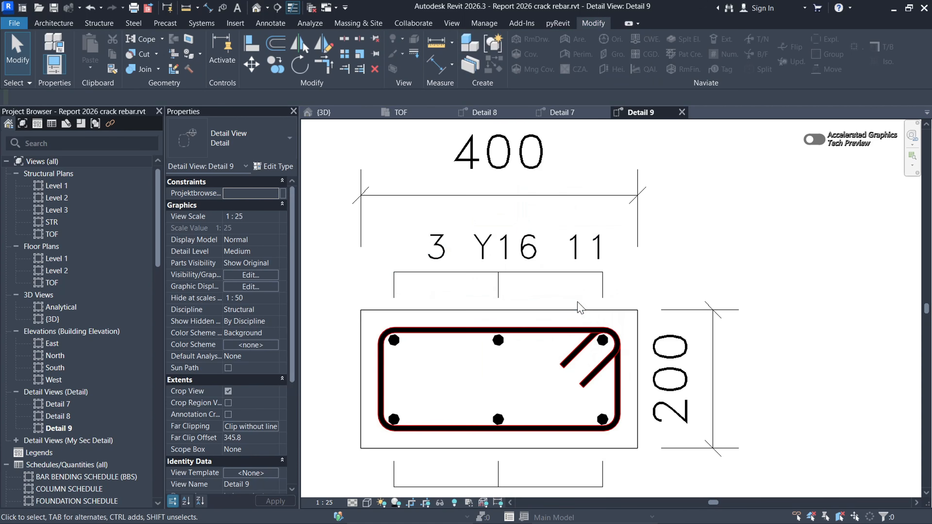
pyautogui.scroll(-4, 579, 308)
pyautogui.scroll(2, 570, 320)
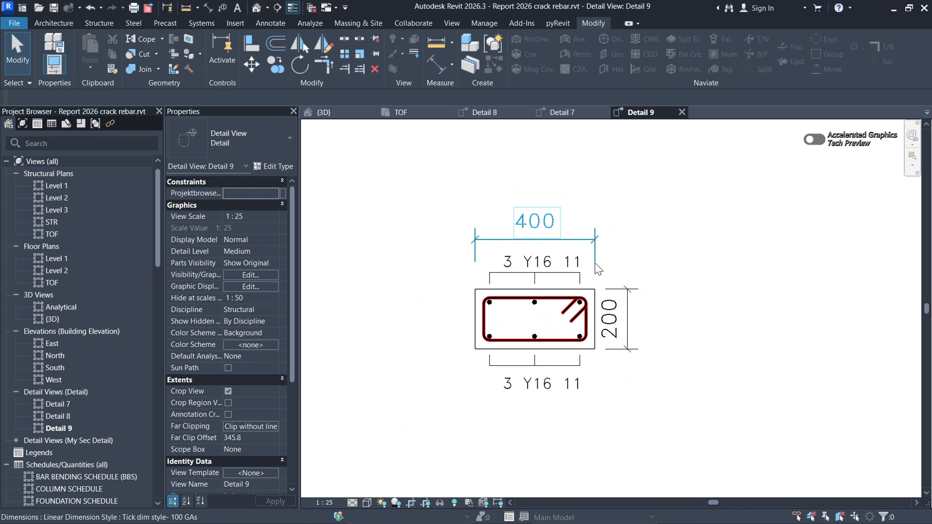
pyautogui.scroll(-2, 616, 269)
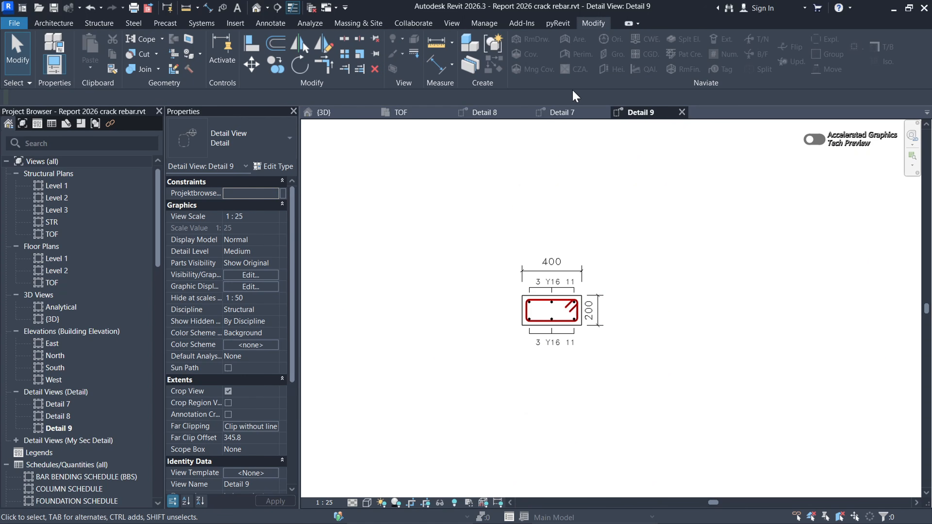
# Step: Compare the Detail 8, Detail 9 and Detail 7 views, examining the column elevation's annotations and existing section mark
pyautogui.click(477, 112)
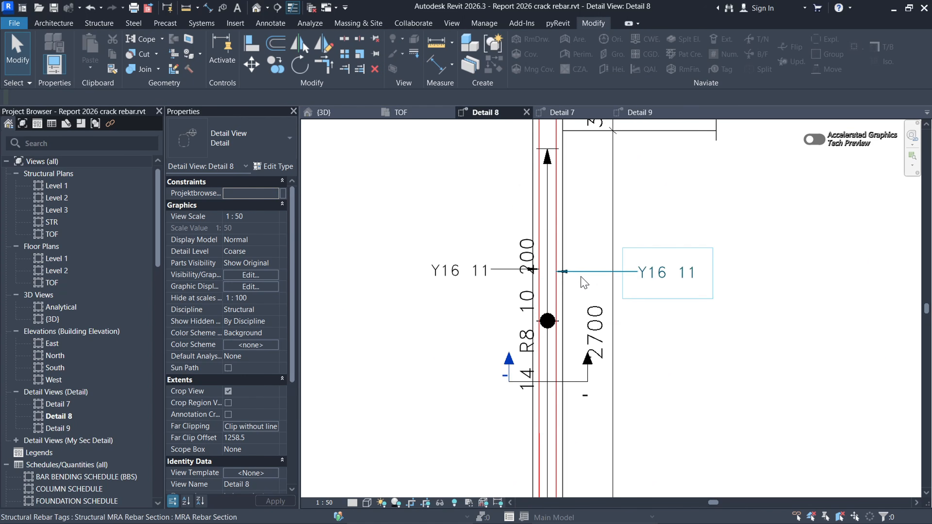
pyautogui.scroll(-4, 583, 283)
pyautogui.scroll(2, 584, 242)
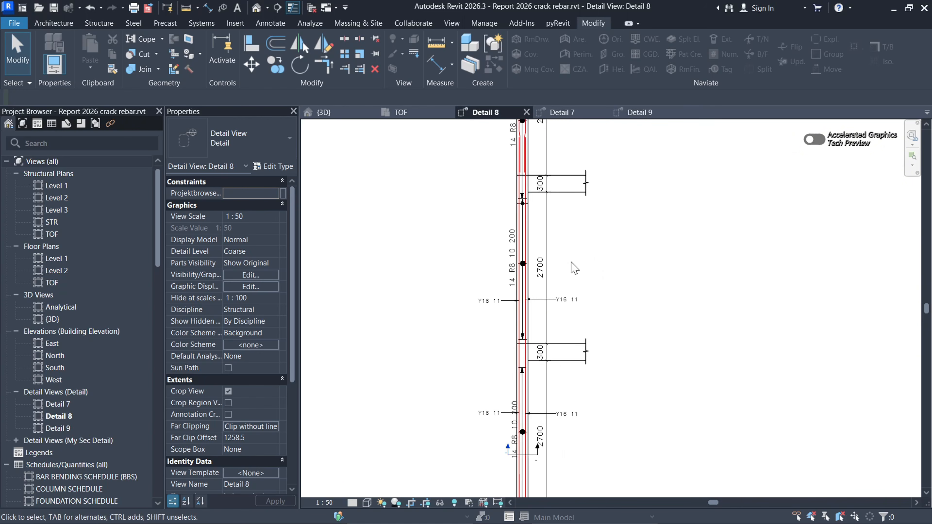
pyautogui.scroll(-2, 565, 312)
pyautogui.scroll(2, 558, 228)
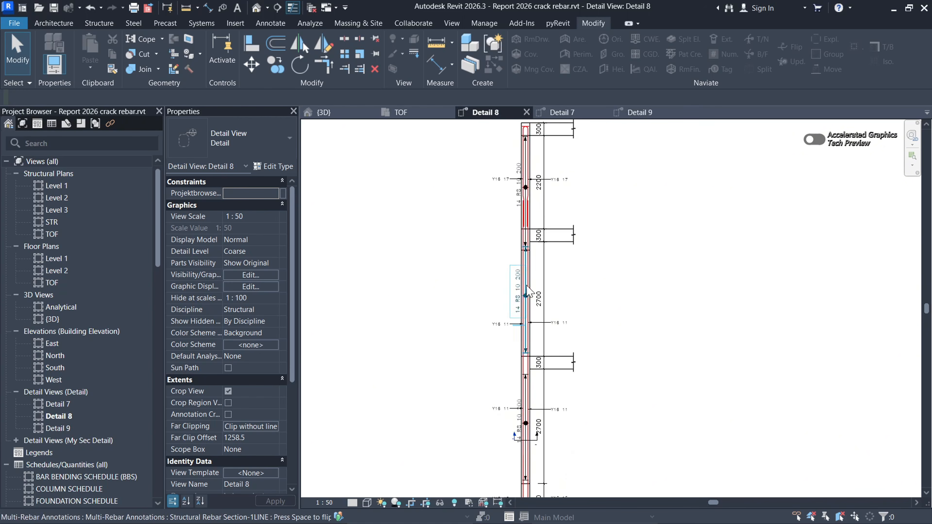
pyautogui.scroll(-3, 532, 286)
pyautogui.scroll(2, 536, 288)
pyautogui.scroll(-2, 528, 279)
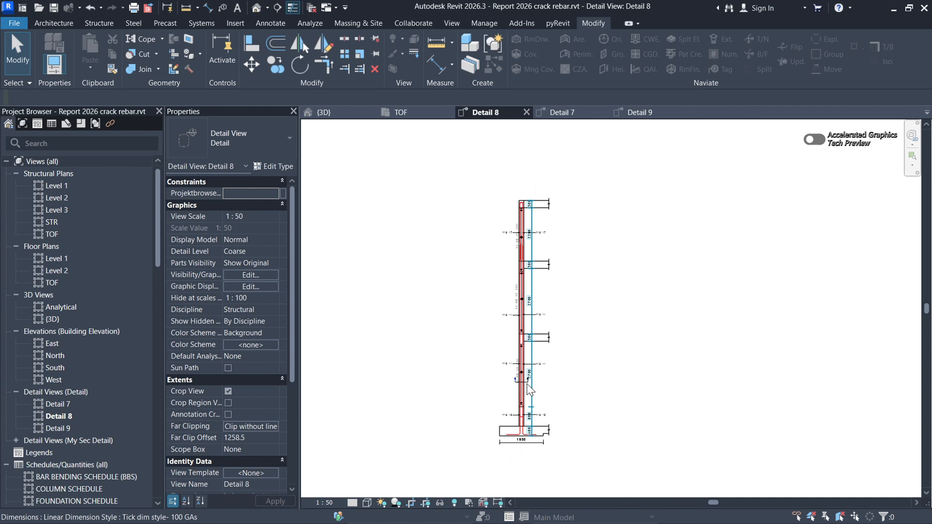
pyautogui.click(639, 114)
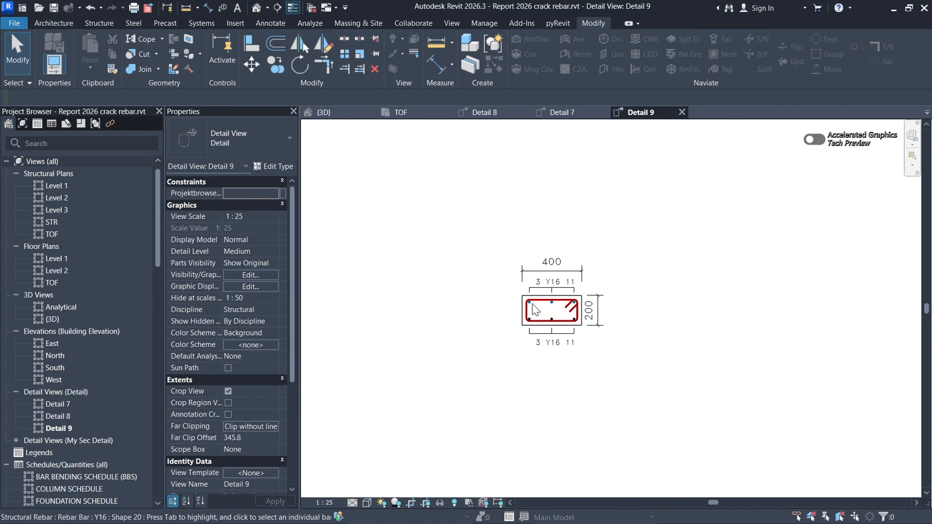
pyautogui.click(564, 114)
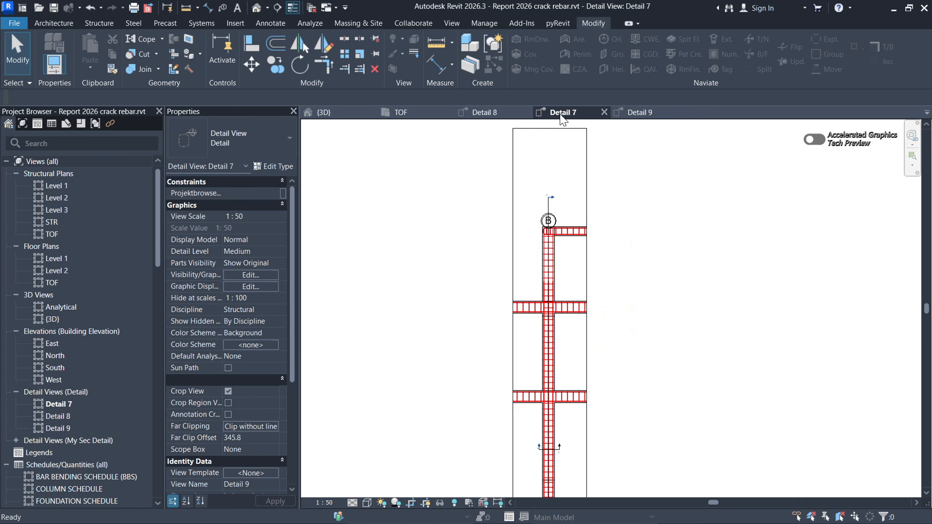
pyautogui.click(486, 114)
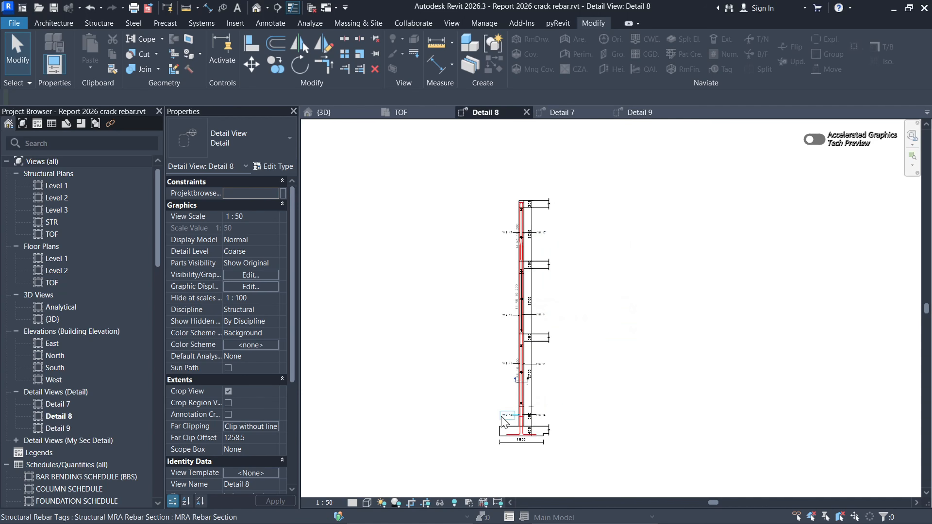
pyautogui.scroll(3, 520, 345)
pyautogui.scroll(-2, 520, 345)
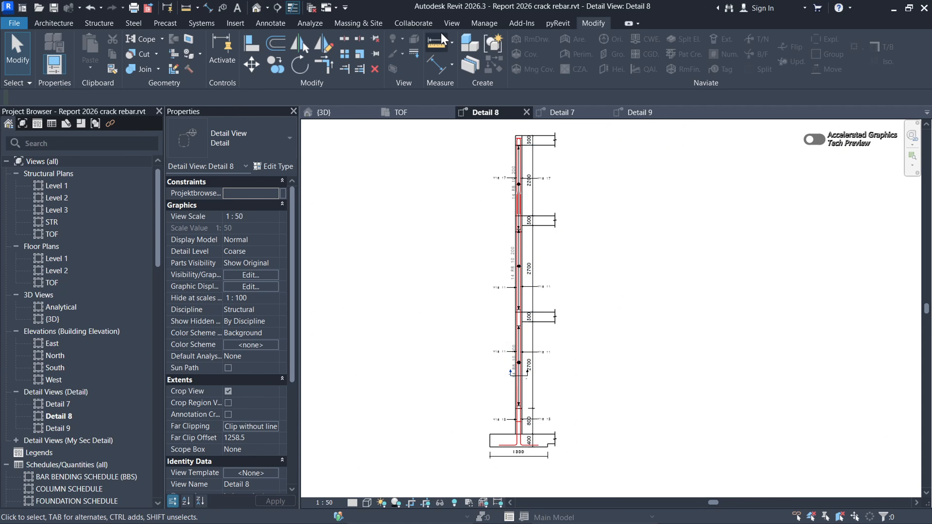
# Step: Place a section mark referencing Detail View: Detail 9 across the column's middle storey in Detail 8
pyautogui.click(450, 24)
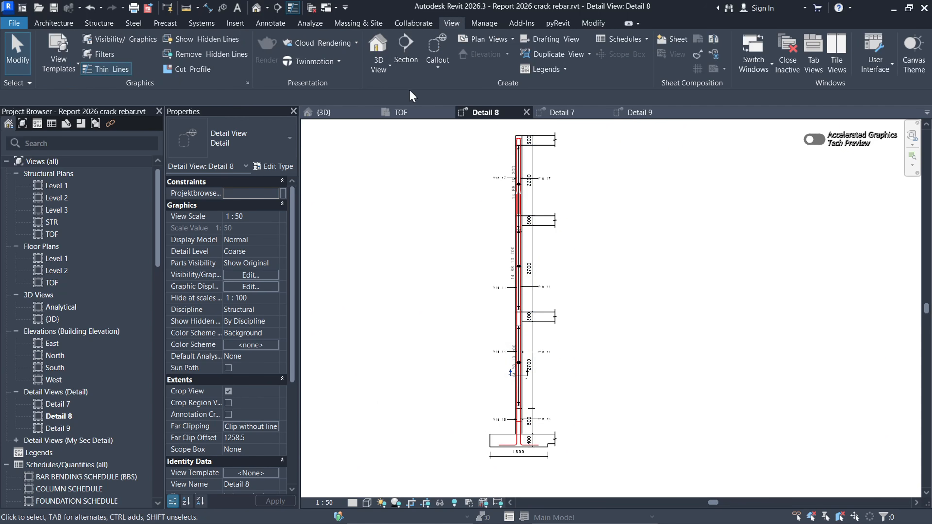
pyautogui.click(403, 55)
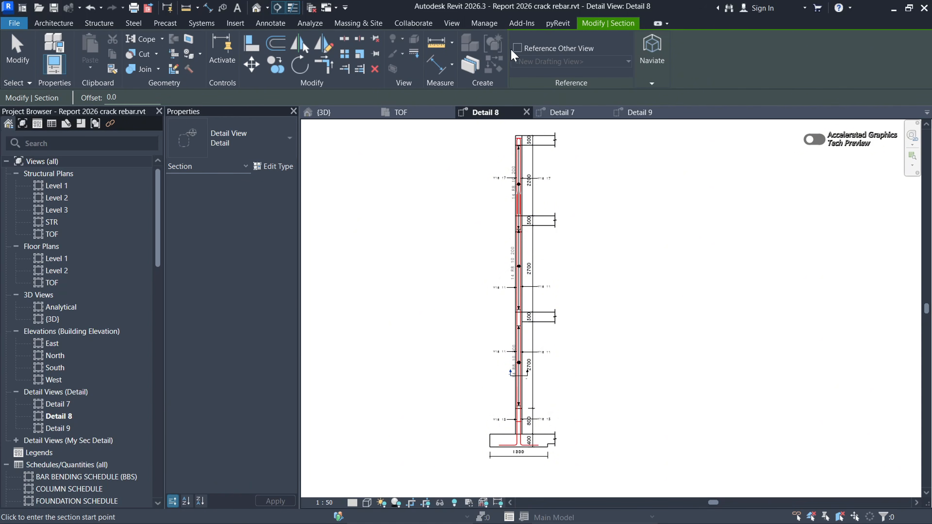
pyautogui.click(626, 63)
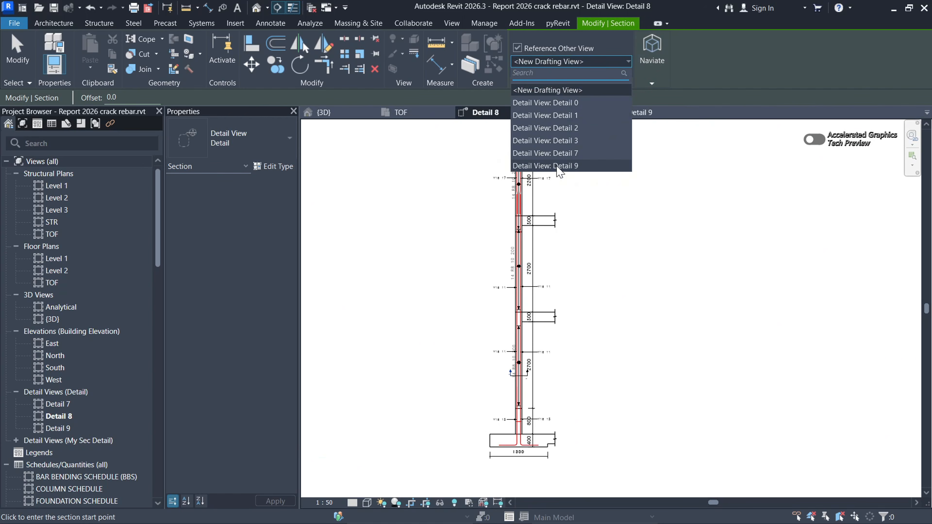
pyautogui.click(556, 166)
pyautogui.scroll(5, 509, 284)
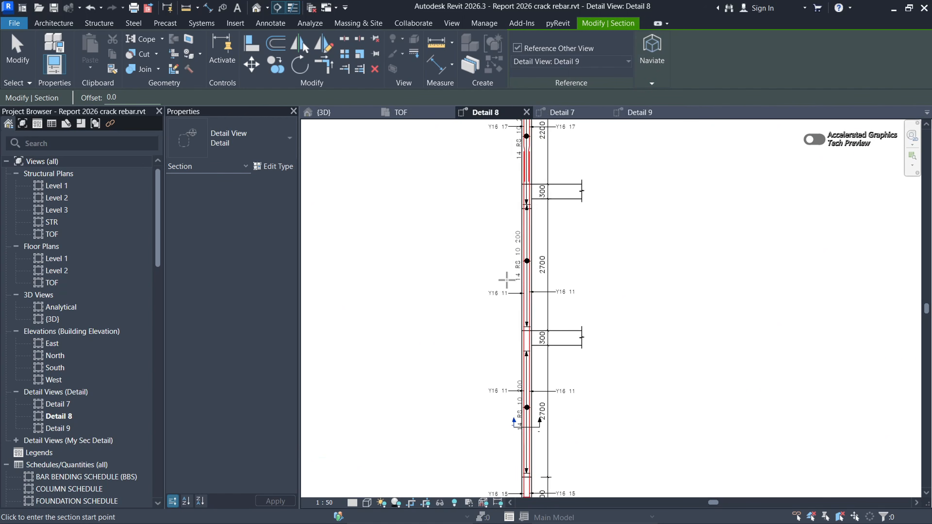
pyautogui.click(514, 292)
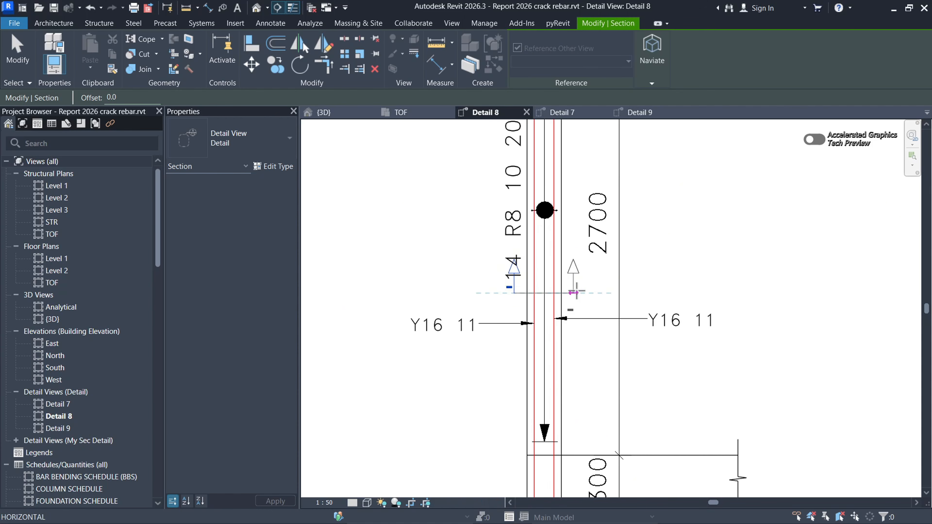
pyautogui.click(570, 292)
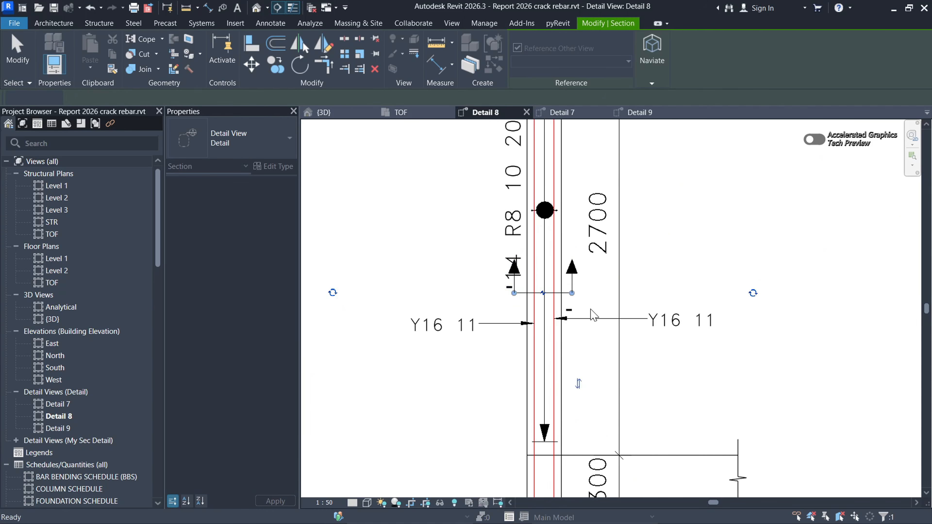
pyautogui.scroll(-2, 544, 351)
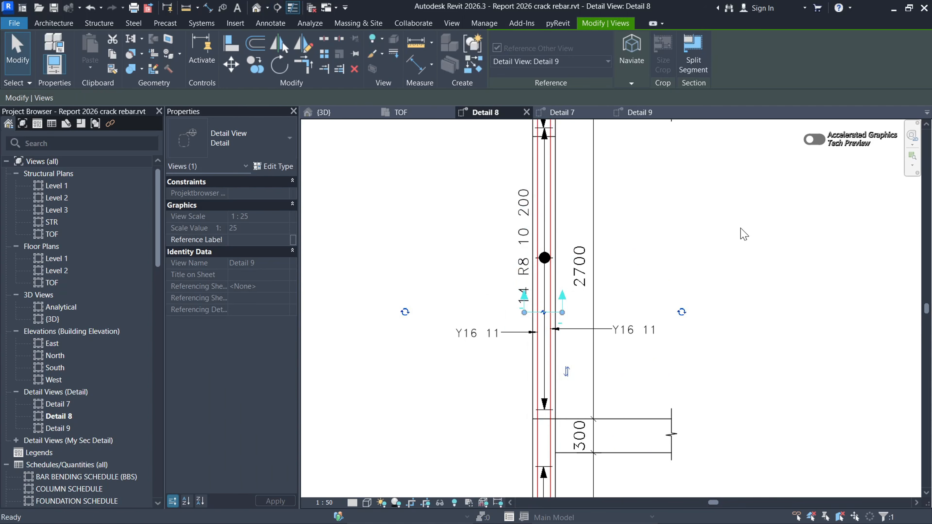
# Step: Add another section mark referencing Detail View: Detail 9 across the column's top storey, above the Y16 17 tags
pyautogui.press('Return')
pyautogui.scroll(-4, 557, 312)
pyautogui.scroll(2, 536, 211)
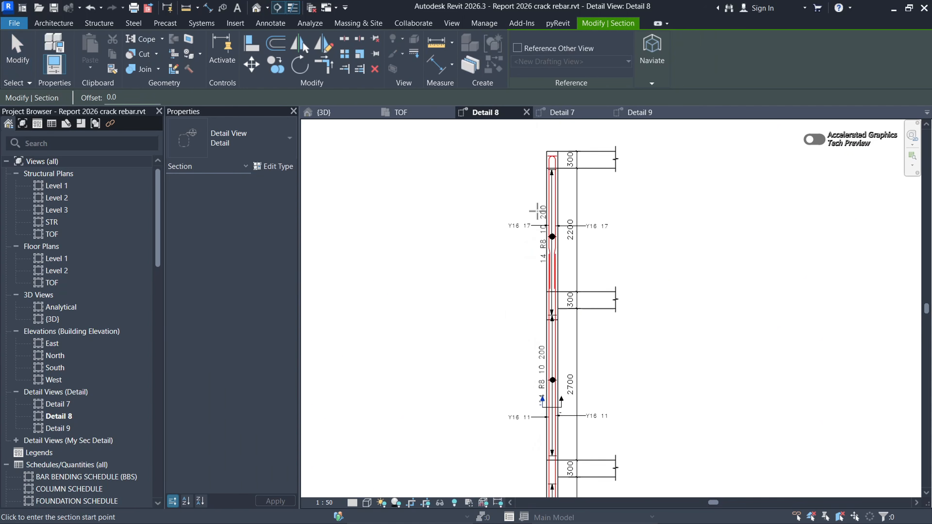
pyautogui.scroll(6, 536, 211)
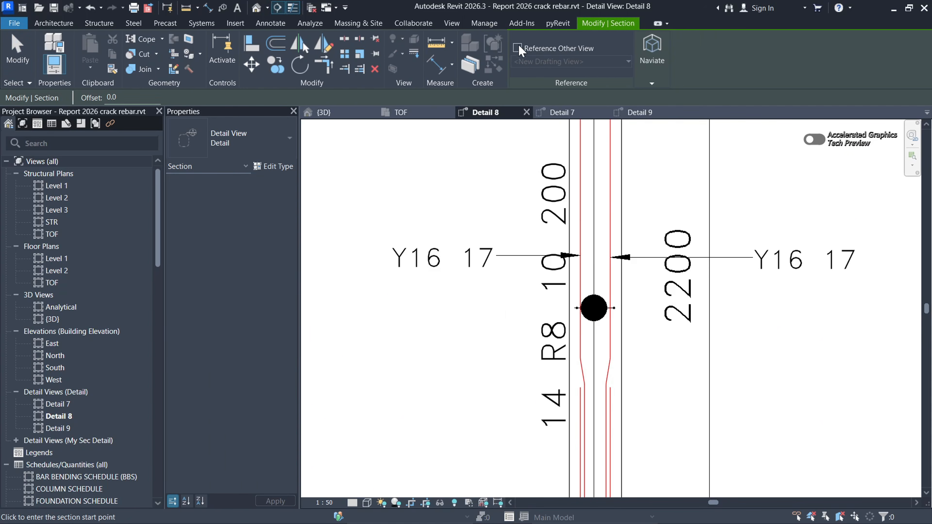
pyautogui.click(627, 63)
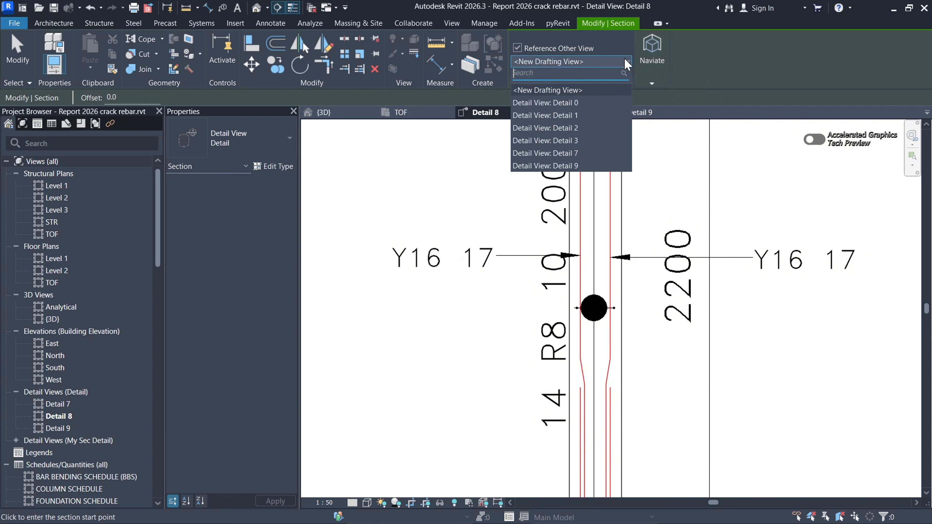
pyautogui.click(557, 166)
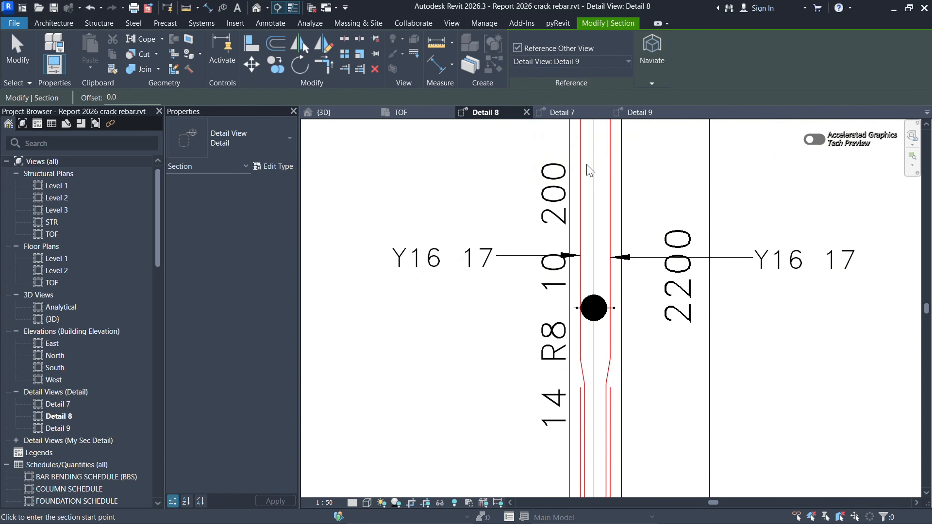
pyautogui.scroll(-2, 575, 254)
pyautogui.scroll(2, 585, 193)
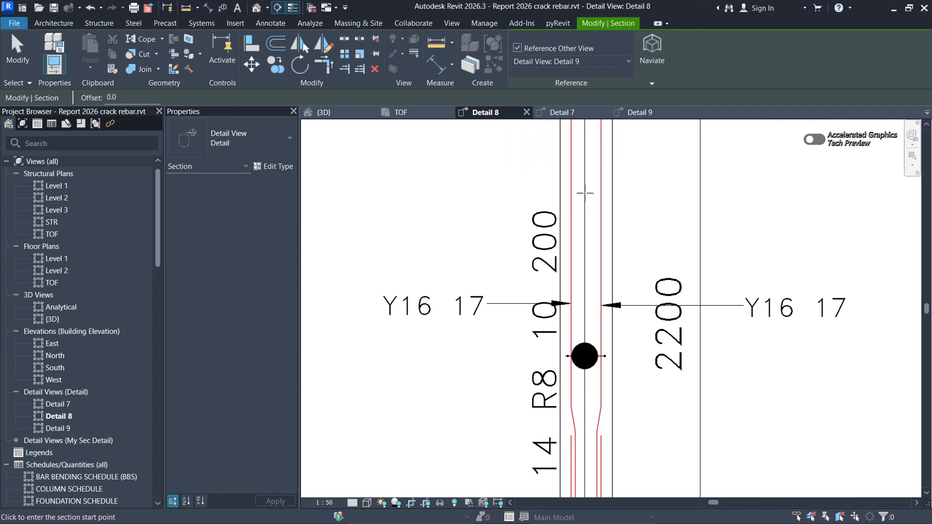
pyautogui.click(547, 172)
pyautogui.click(629, 171)
pyautogui.scroll(-3, 587, 235)
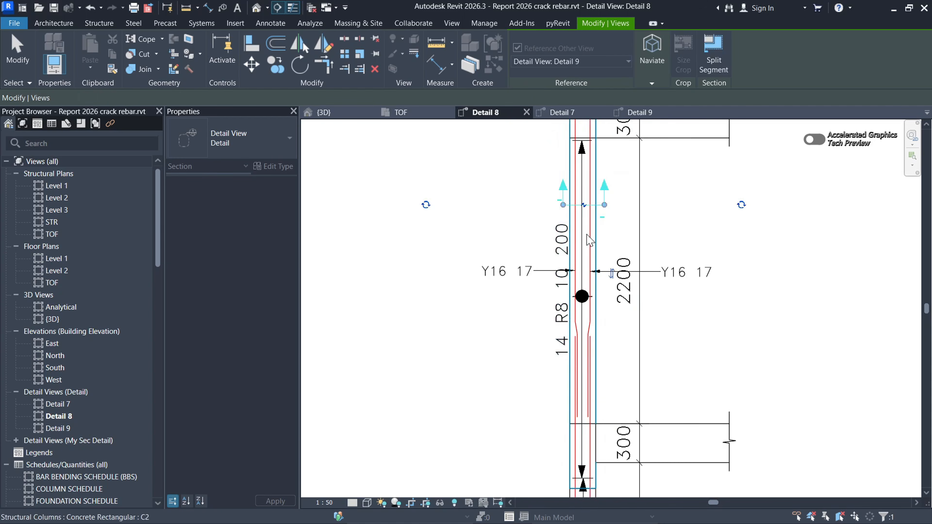
pyautogui.press('Escape')
pyautogui.press('Escape')
pyautogui.scroll(1, 587, 279)
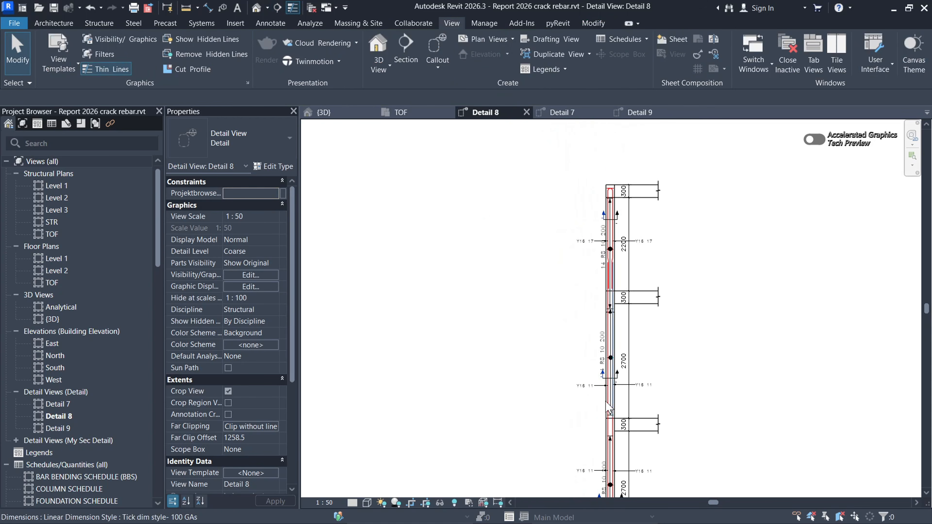
# Step: Open the view referenced by the middle storey's section mark to check the link, and return to Detail 8
pyautogui.scroll(3, 601, 330)
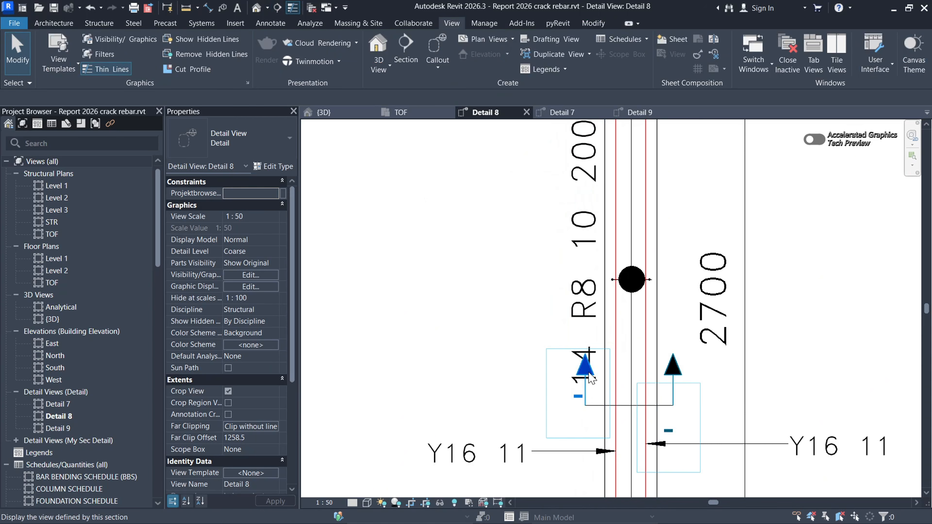
pyautogui.doubleClick(590, 376)
pyautogui.scroll(-2, 587, 322)
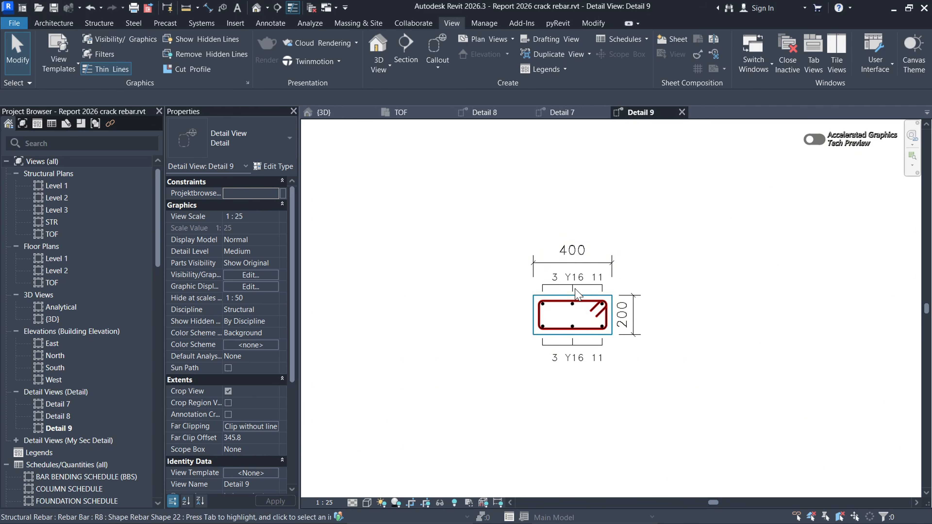
pyautogui.click(490, 118)
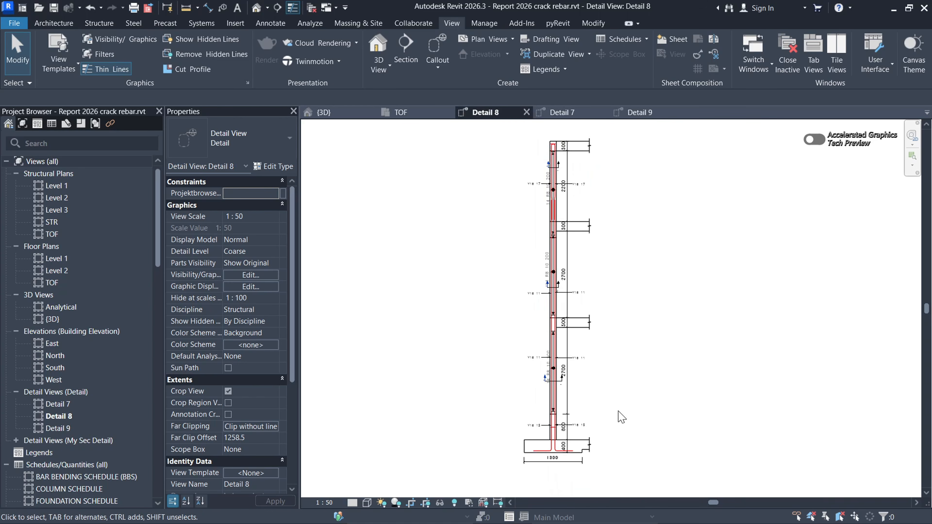
# Step: Review the annotated column elevation in Detail 8 from footing to top, comparing its section marks with Detail 9
pyautogui.scroll(5, 549, 448)
pyautogui.scroll(-4, 540, 440)
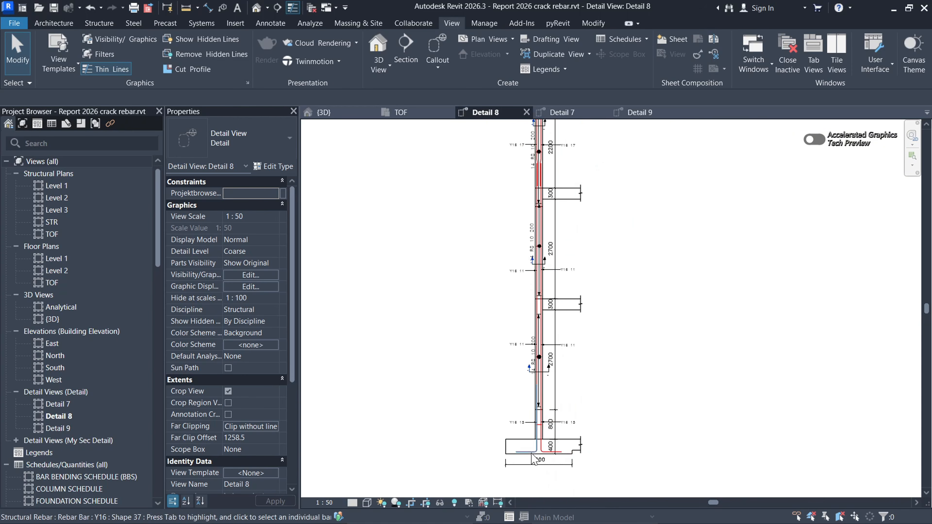
pyautogui.scroll(3, 534, 213)
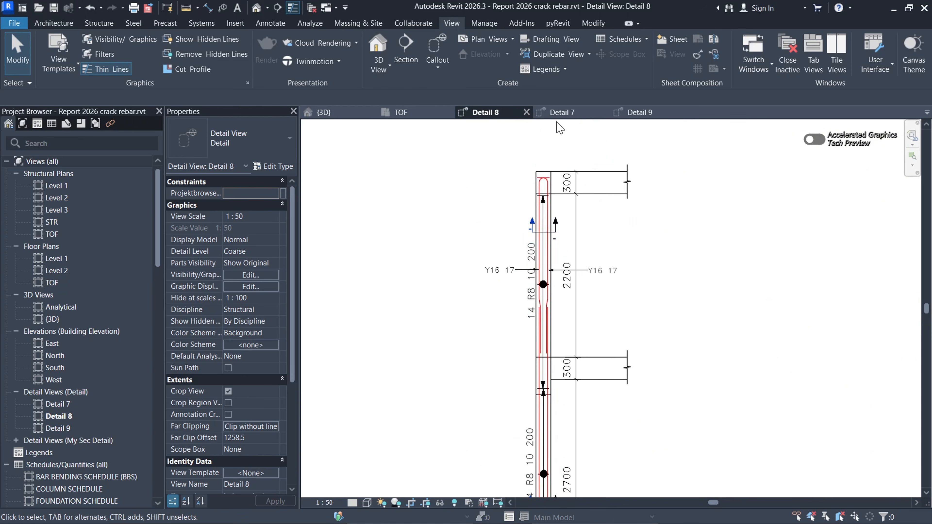
pyautogui.click(561, 112)
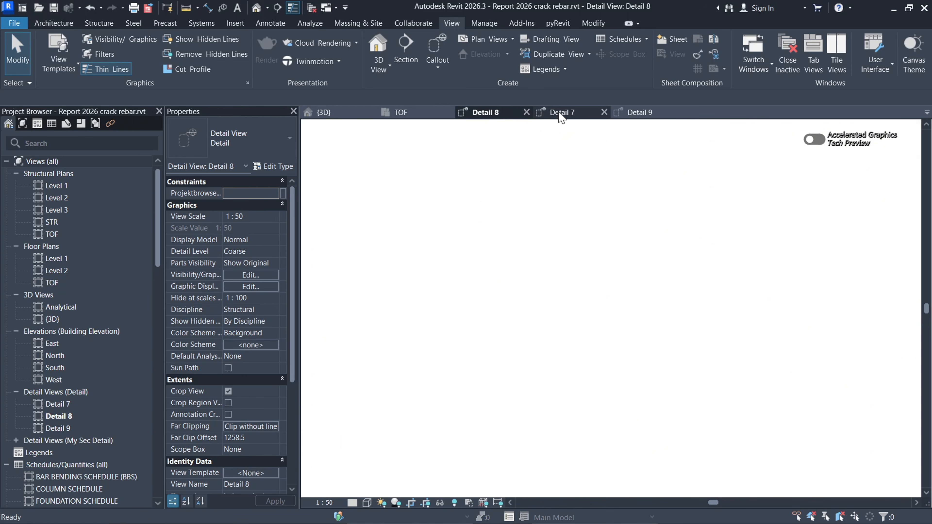
pyautogui.click(641, 112)
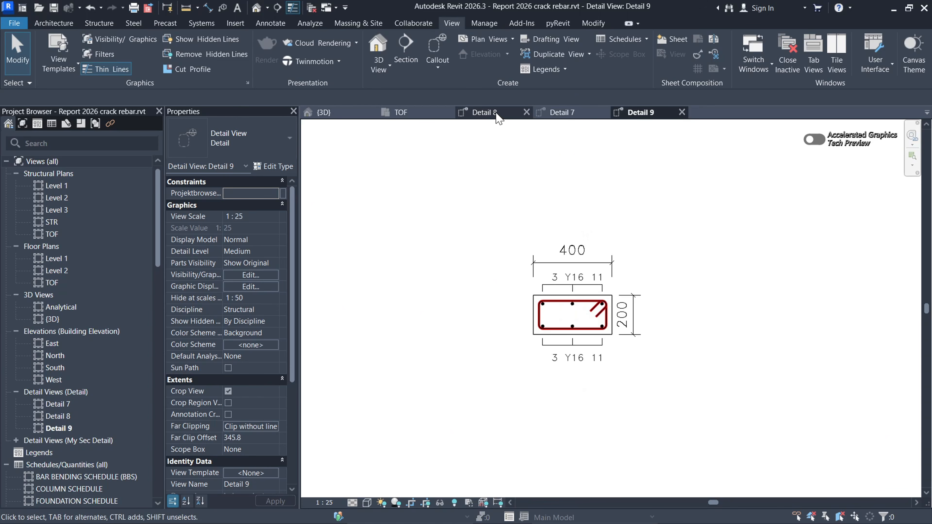
pyautogui.click(484, 113)
pyautogui.scroll(-4, 535, 330)
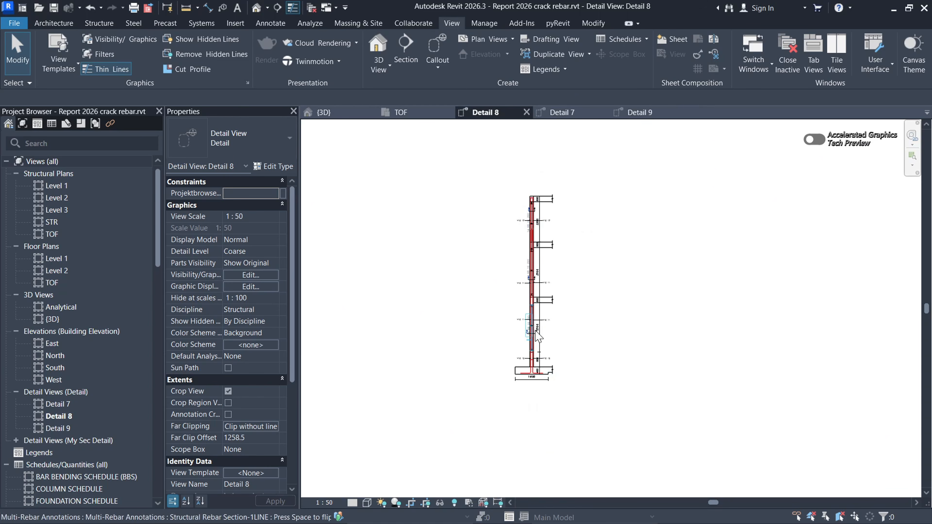
pyautogui.scroll(6, 537, 335)
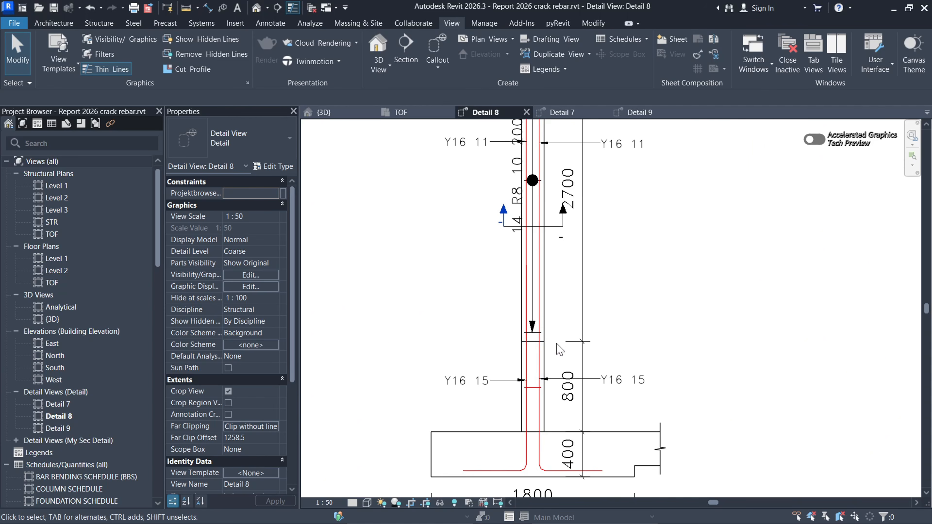
pyautogui.scroll(-6, 560, 349)
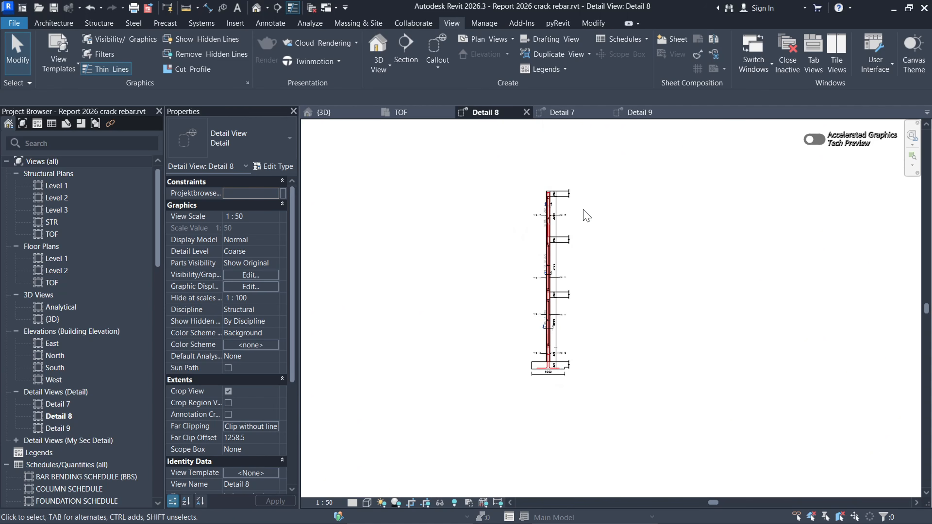
pyautogui.scroll(6, 586, 216)
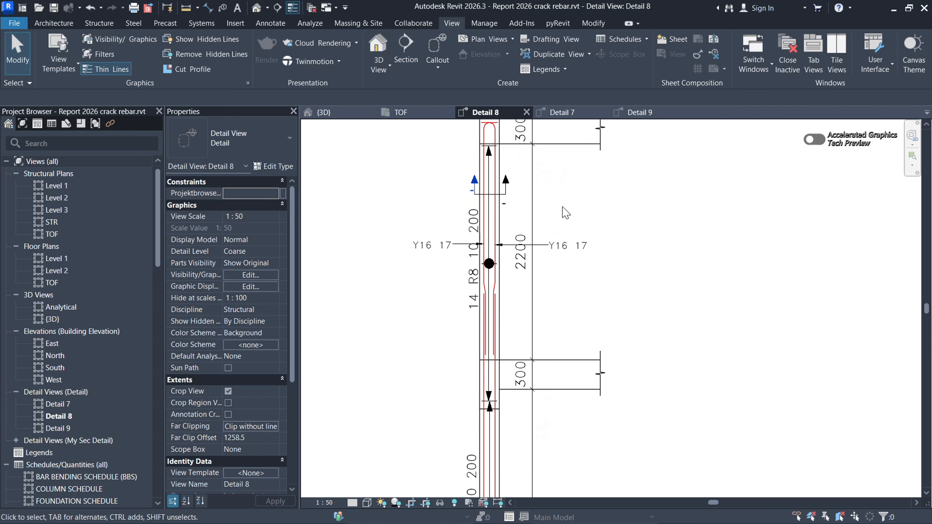